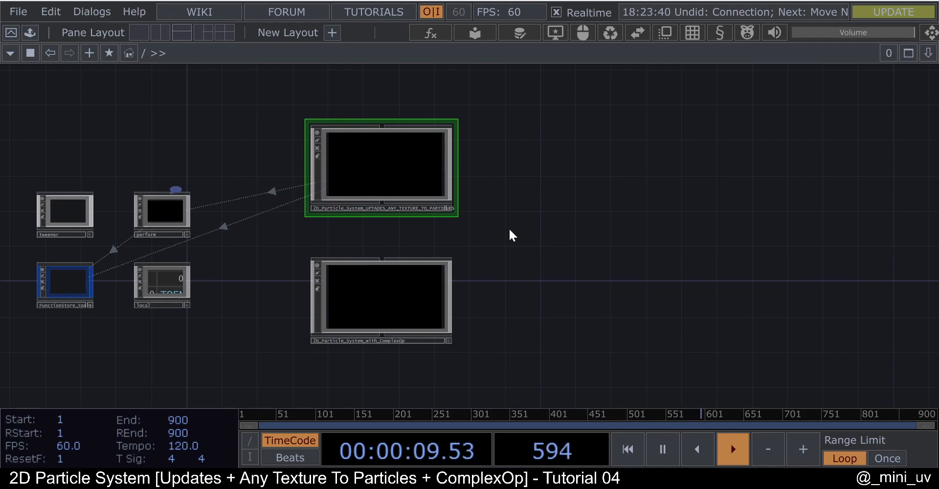
pyautogui.moveTo(544, 216); pyautogui.dragTo(569, 229)
pyautogui.scroll(3, 535, 225)
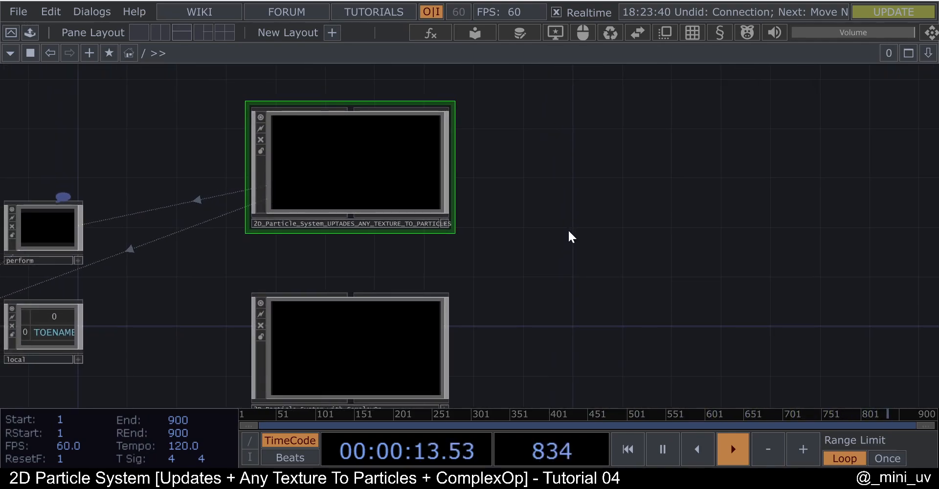
pyautogui.scroll(-3, 569, 230)
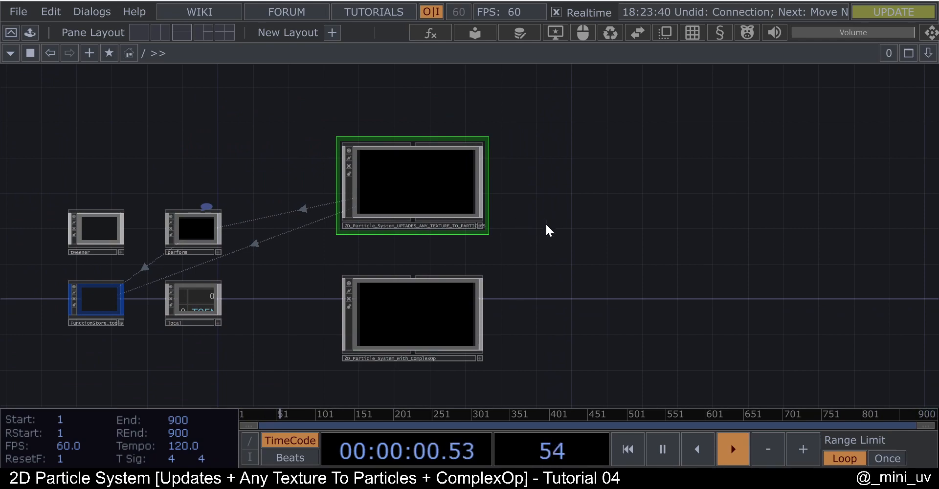
pyautogui.scroll(3, 545, 223)
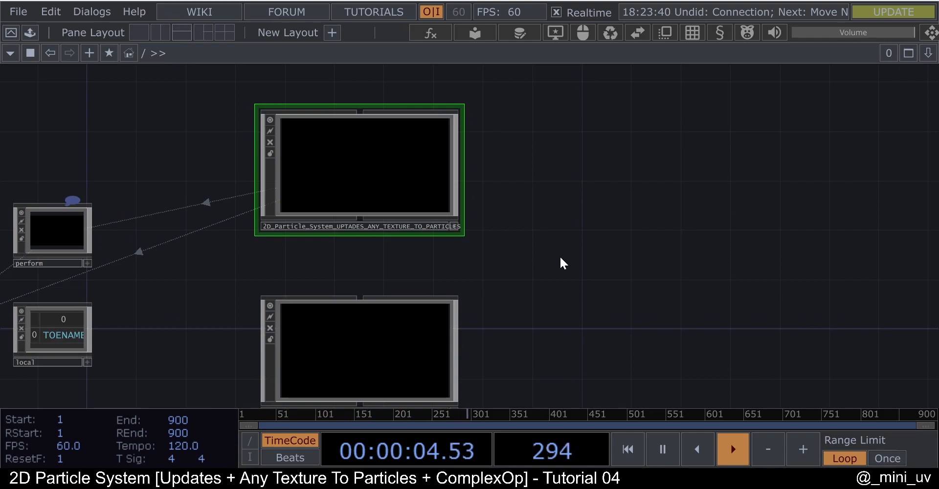
pyautogui.moveTo(566, 256); pyautogui.dragTo(564, 248, button='middle')
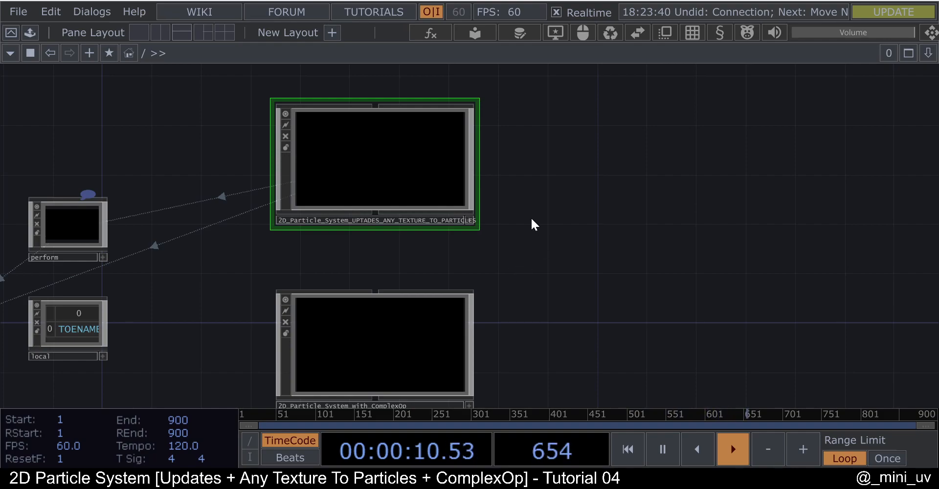
pyautogui.moveTo(538, 214); pyautogui.dragTo(539, 222)
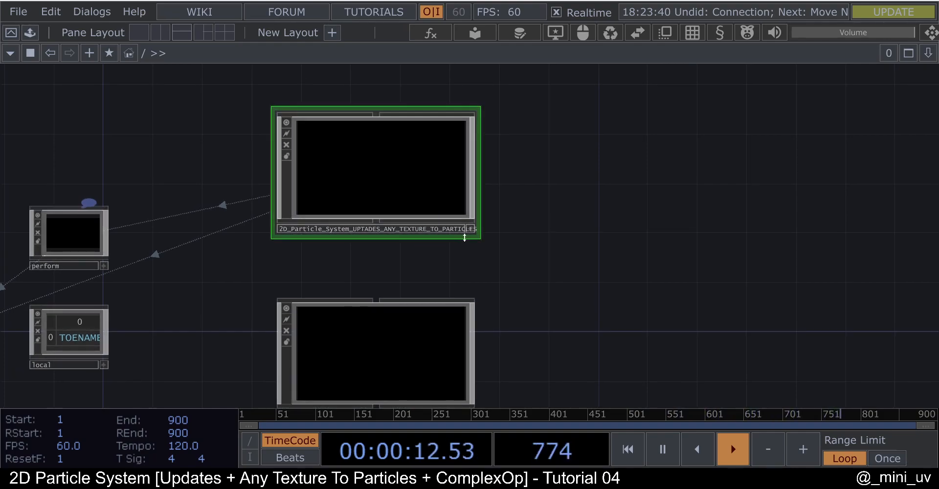
# - Enter the 2D_Particle_System_UPTADES_ANY_TEXTURE_TO_PARTICLES component and bring its final and original TOPs into view
pyautogui.scroll(2, 439, 231)
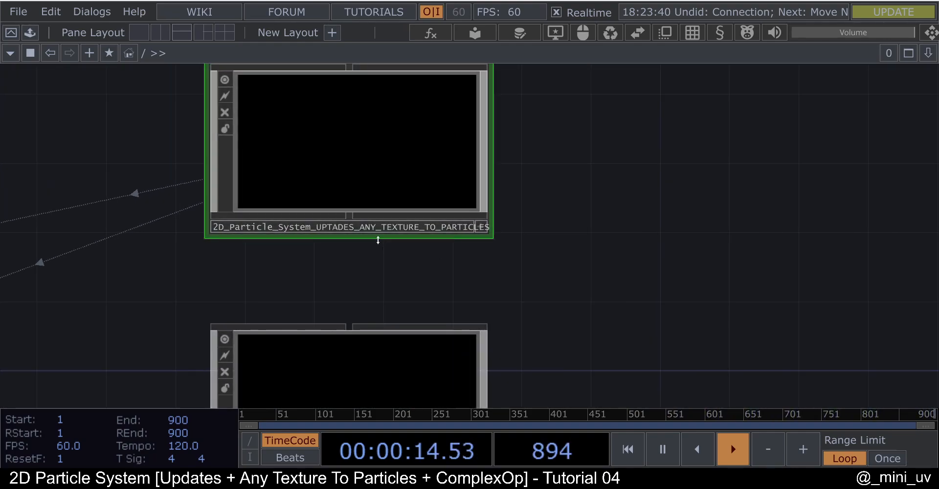
pyautogui.moveTo(621, 220); pyautogui.dragTo(611, 242)
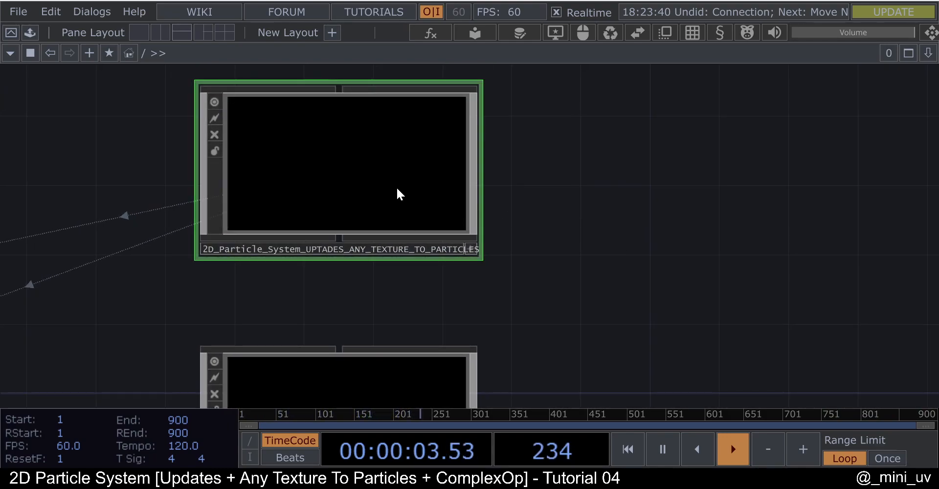
pyautogui.press('i')
pyautogui.moveTo(666, 272); pyautogui.dragTo(447, 301)
pyautogui.scroll(4, 626, 259)
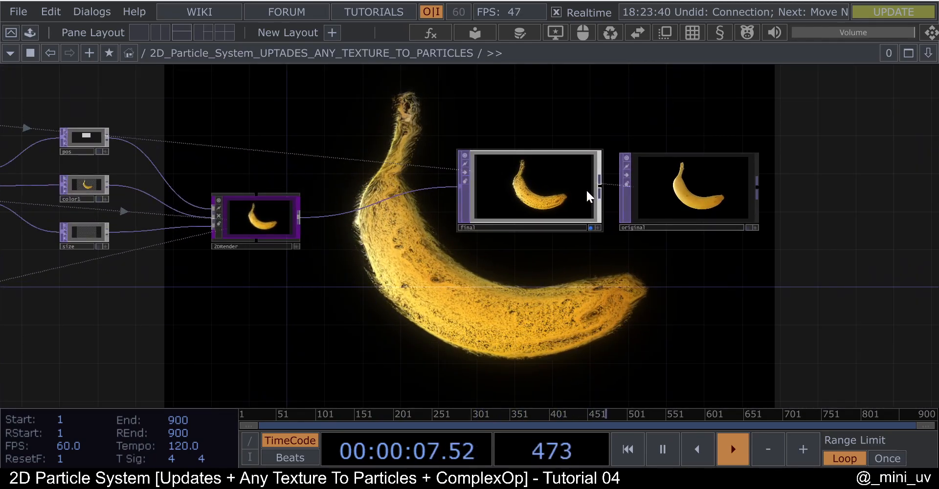
pyautogui.scroll(2, 585, 239)
pyautogui.moveTo(575, 258); pyautogui.dragTo(547, 293)
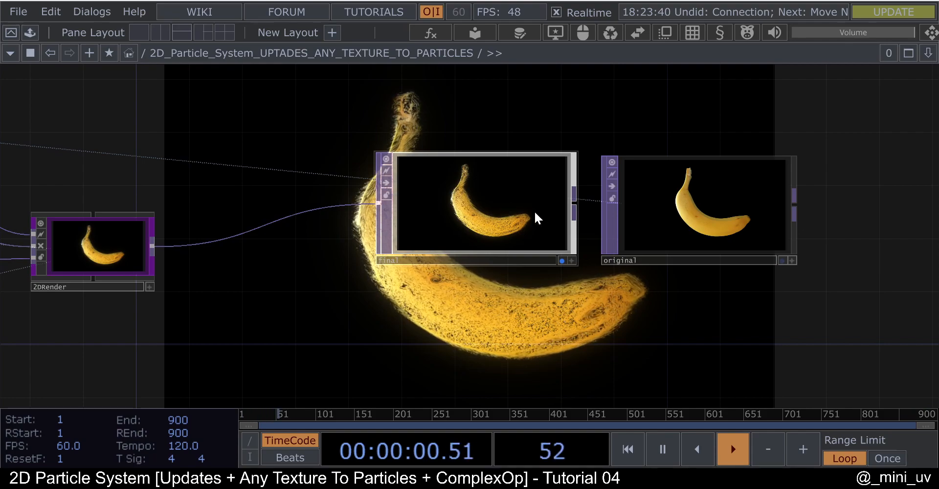
# - Inspect the network chain from Particle_System_2D through pos, color1, size and 2DRender to the final TOP
pyautogui.scroll(2, 458, 202)
pyautogui.scroll(-2, 457, 209)
pyautogui.scroll(-2, 457, 215)
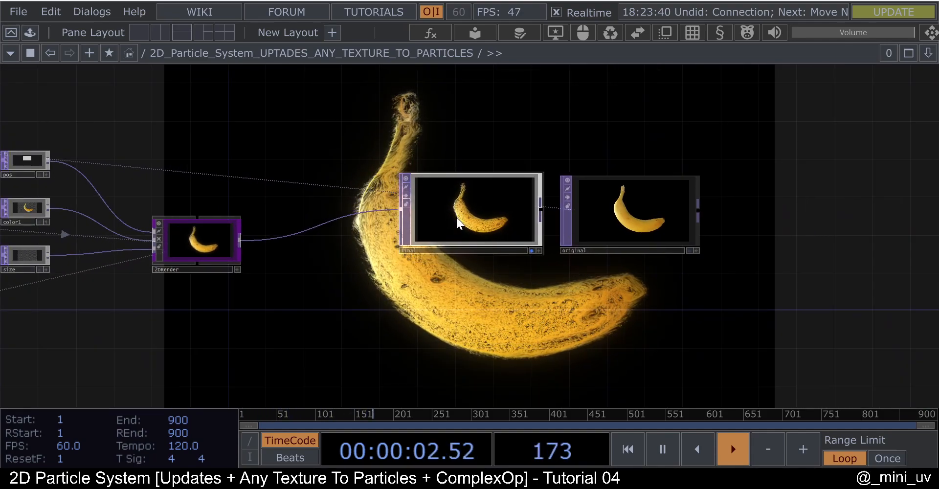
pyautogui.scroll(-1, 451, 220)
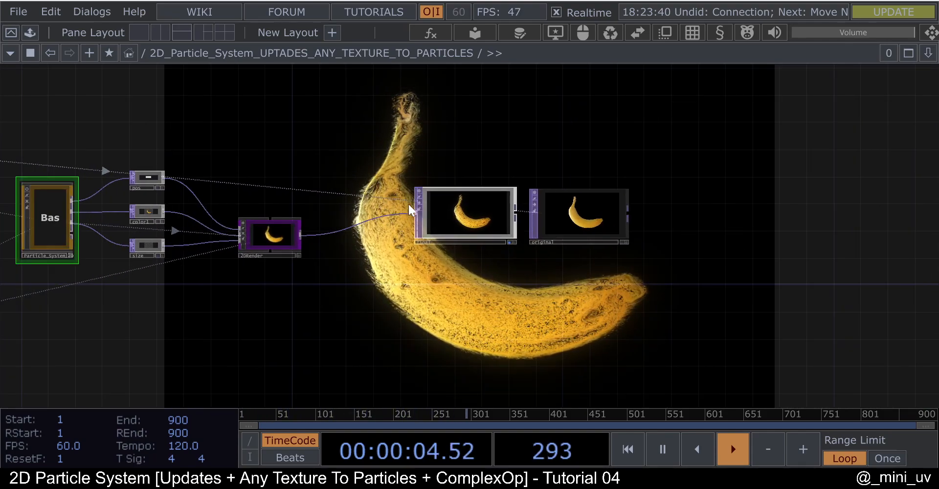
pyautogui.moveTo(365, 177); pyautogui.dragTo(465, 183)
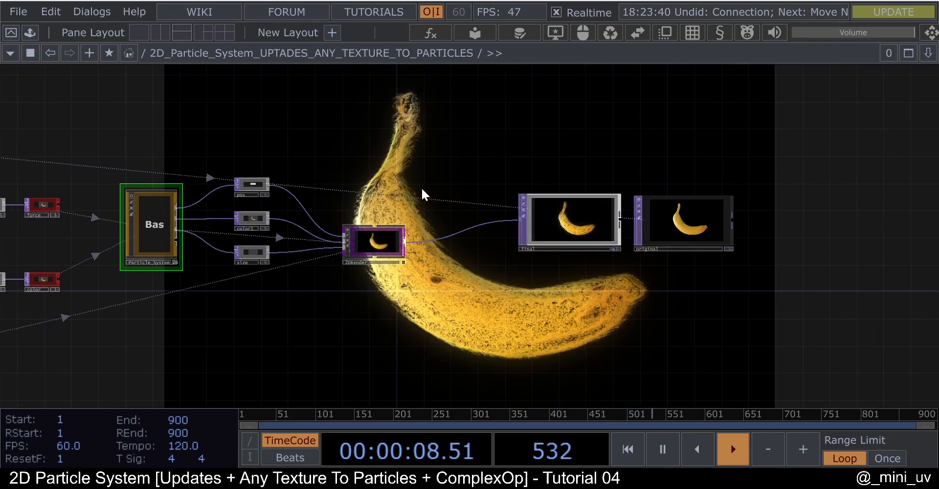
pyautogui.moveTo(443, 189); pyautogui.dragTo(505, 190)
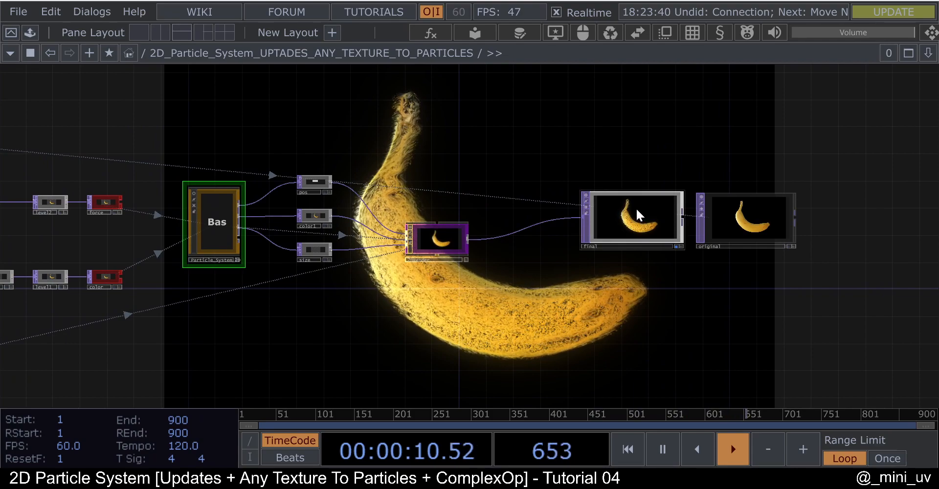
# - Compare the particle render in the final TOP with the source texture in the original TOP at close range
pyautogui.moveTo(585, 163); pyautogui.dragTo(412, 196)
pyautogui.scroll(4, 531, 227)
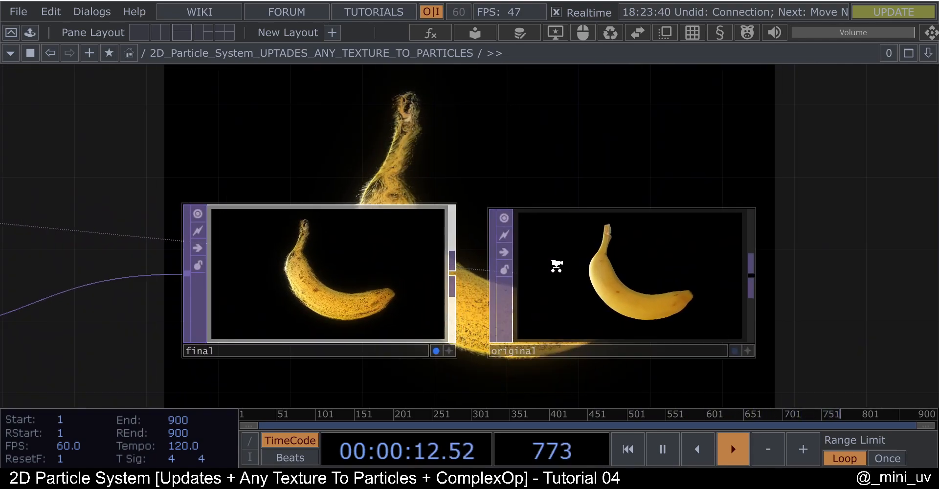
pyautogui.scroll(2, 494, 219)
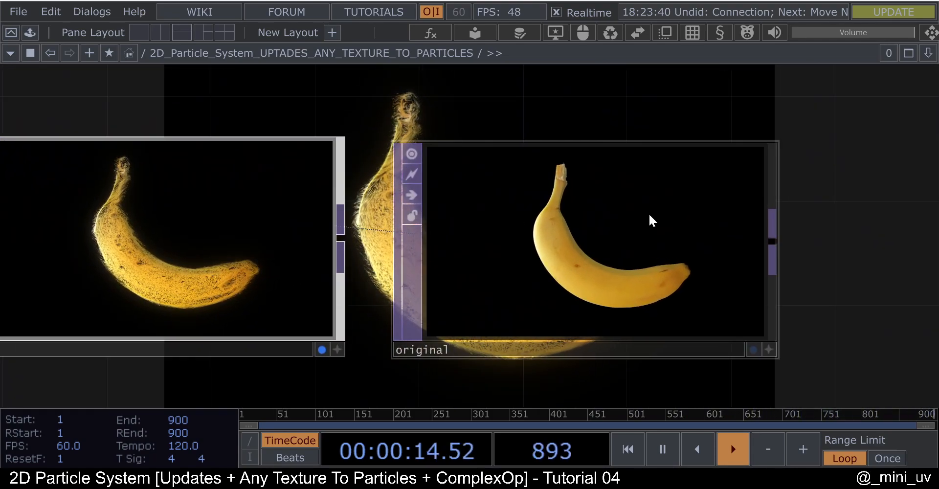
pyautogui.moveTo(285, 110); pyautogui.dragTo(433, 117)
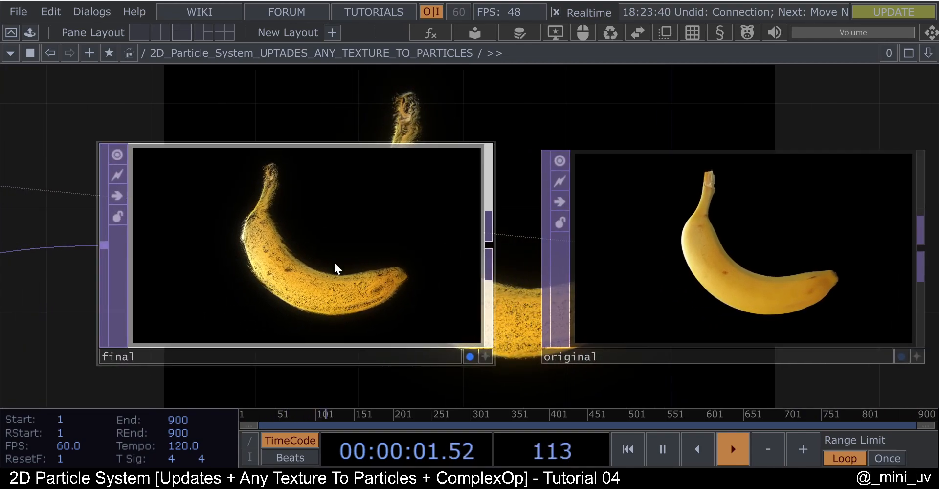
pyautogui.scroll(2, 247, 248)
pyautogui.scroll(-3, 278, 227)
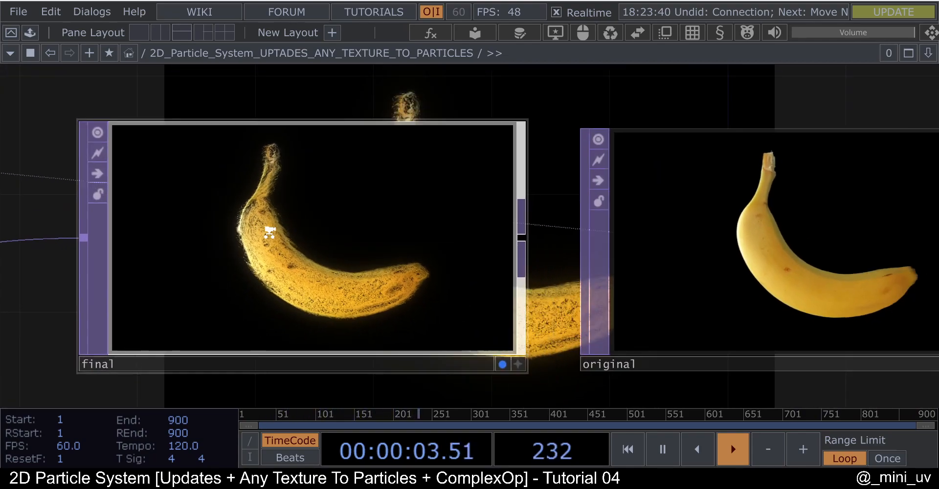
# - Read the operator info of the final and original TOPs to compare their resolution
pyautogui.middleClick(277, 240)
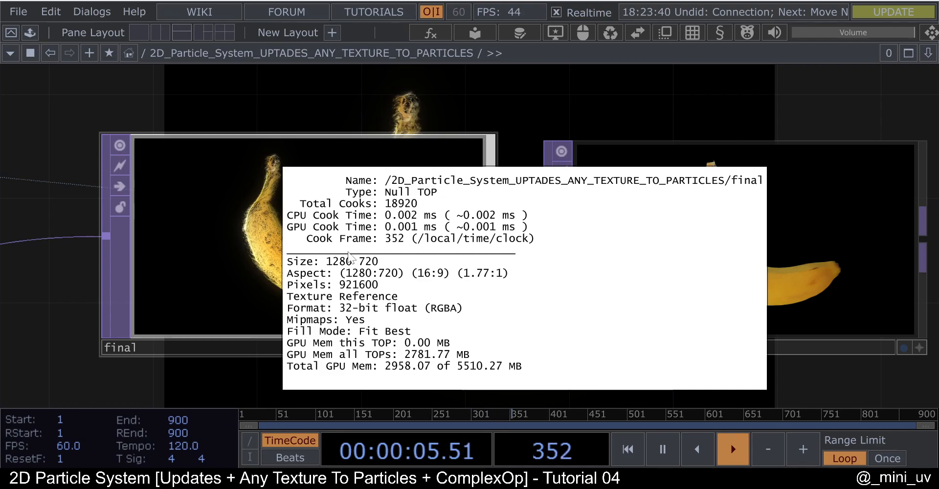
pyautogui.middleClick(705, 276)
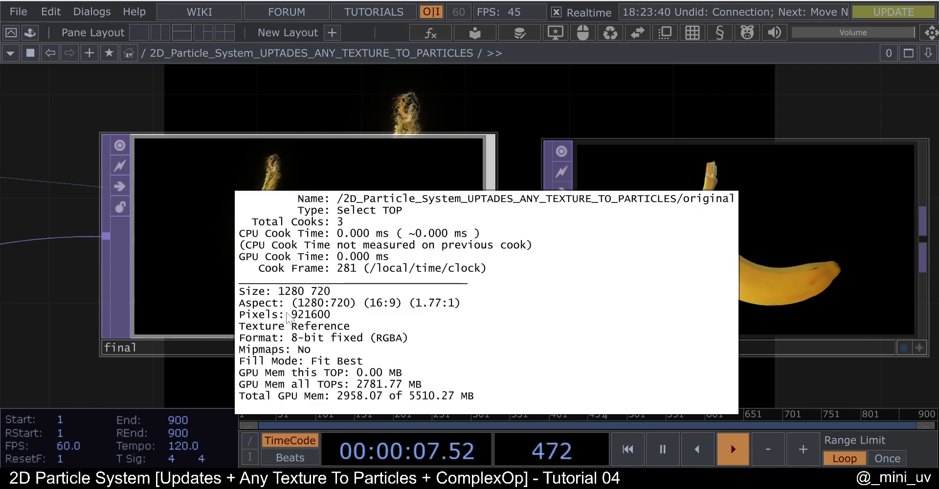
pyautogui.click(218, 272)
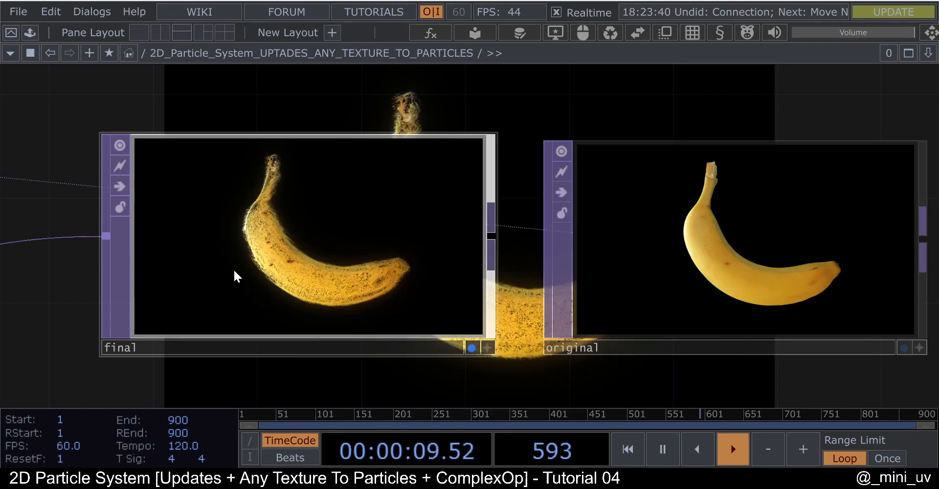
pyautogui.scroll(-3, 313, 215)
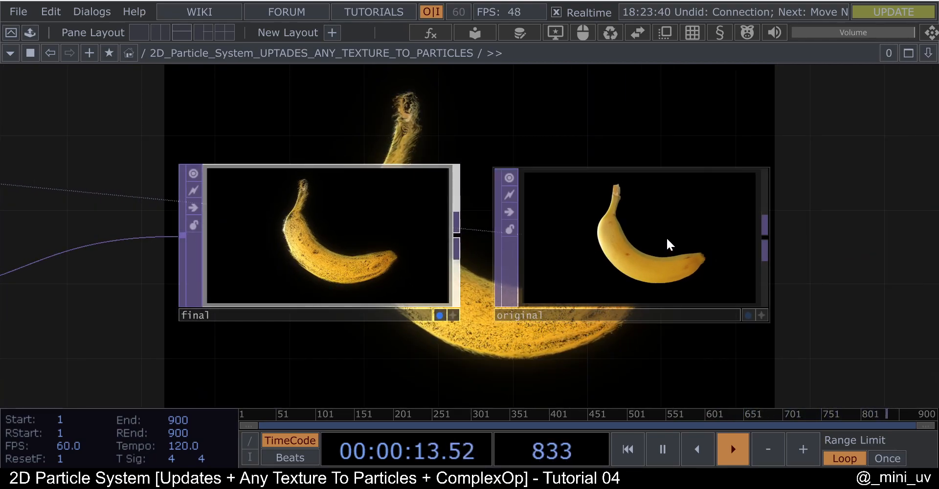
pyautogui.scroll(3, 690, 257)
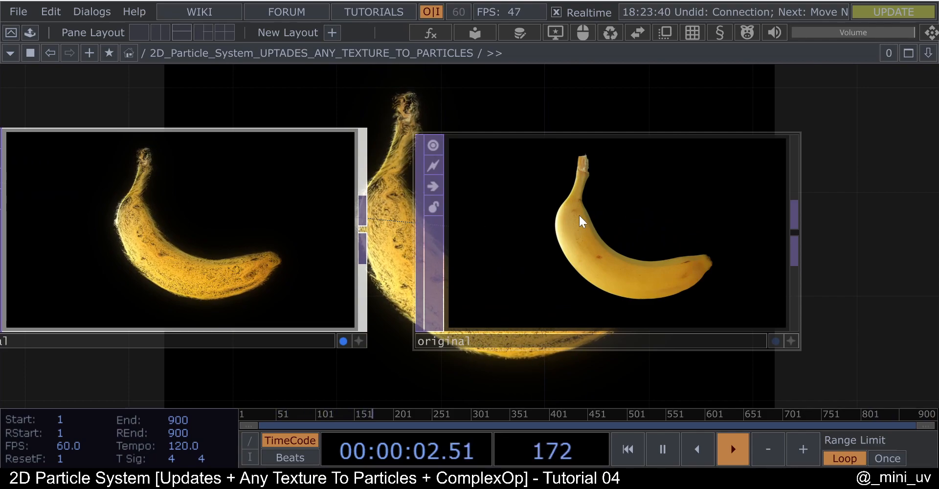
pyautogui.scroll(-2, 668, 232)
pyautogui.scroll(-3, 669, 232)
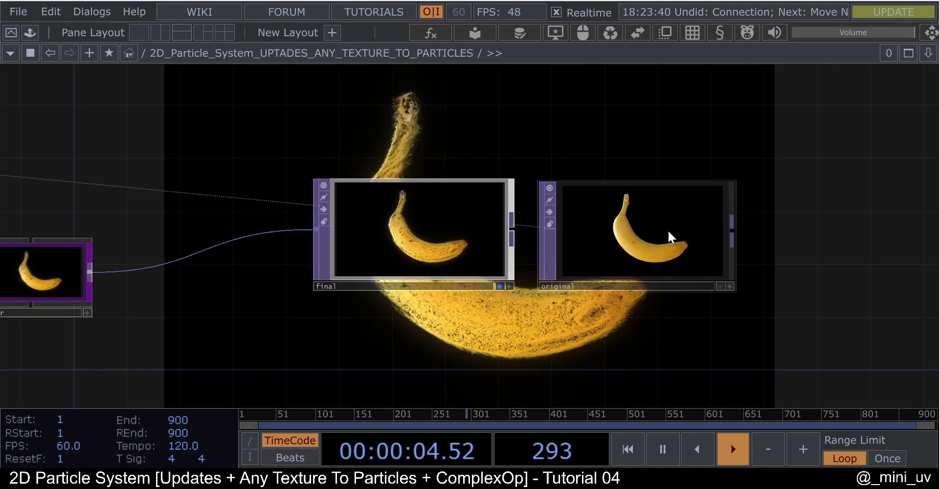
# - Review the particle network upstream of the final TOP and return to the project's root level
pyautogui.moveTo(429, 154); pyautogui.dragTo(656, 147)
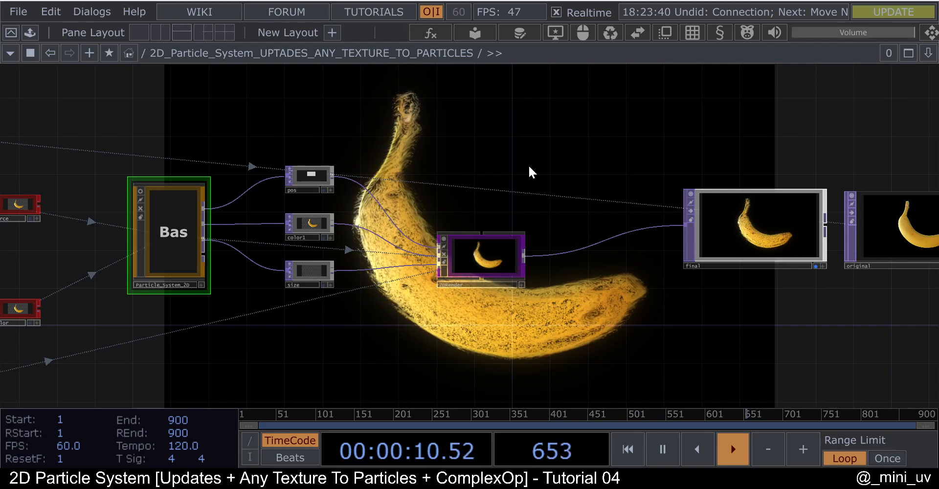
pyautogui.scroll(-3, 501, 182)
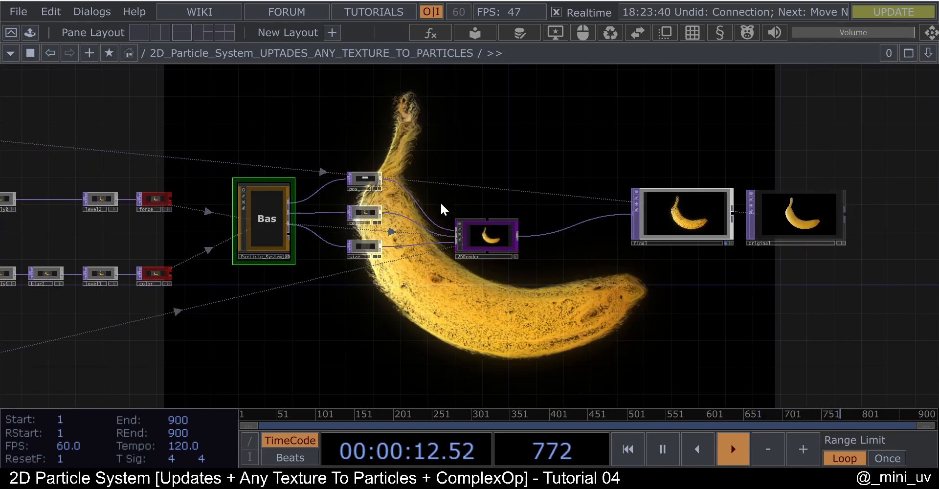
pyautogui.scroll(-6, 428, 207)
pyautogui.scroll(-5, 377, 212)
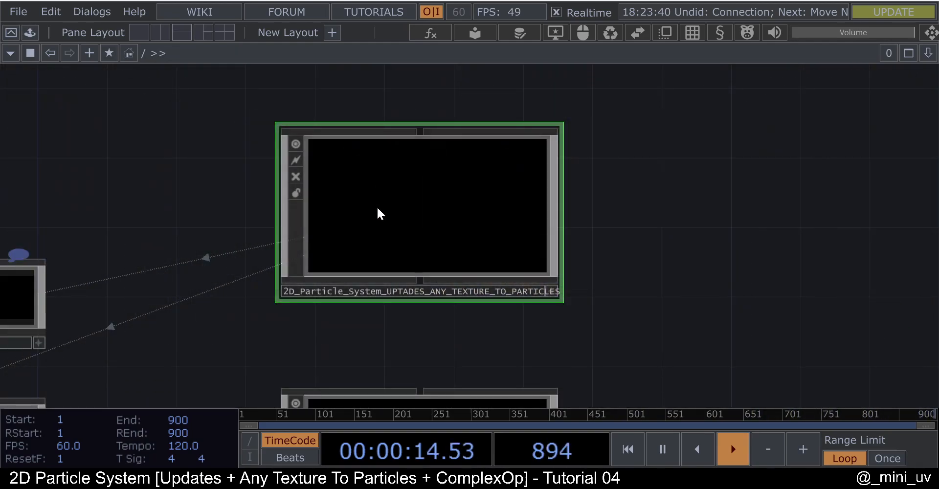
pyautogui.moveTo(552, 266); pyautogui.dragTo(559, 197)
pyautogui.moveTo(561, 226)
pyautogui.mouseDown()
pyautogui.moveTo(566, 215)
pyautogui.moveTo(571, 235)
pyautogui.mouseUp()
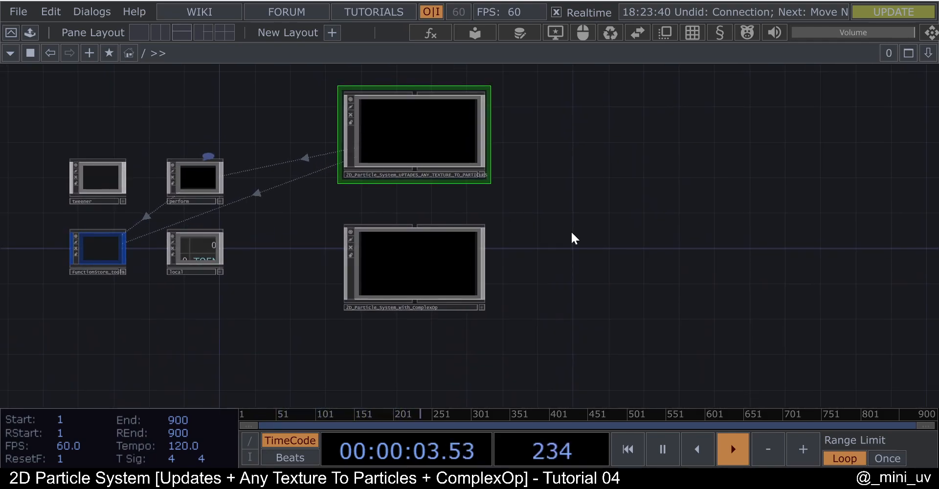
# - Examine the 2D_Particle_System_with_ComplexOp component in the root network
pyautogui.scroll(3, 475, 299)
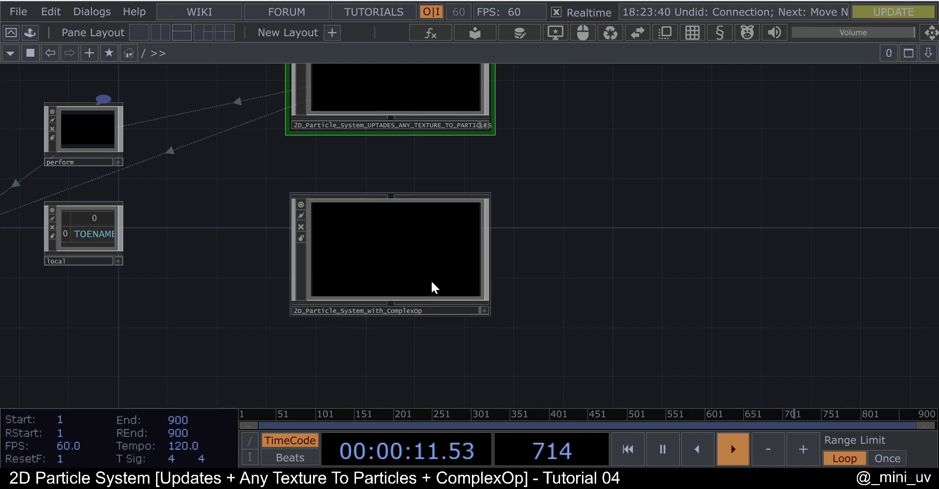
pyautogui.scroll(-3, 539, 250)
pyautogui.moveTo(576, 239); pyautogui.dragTo(583, 243)
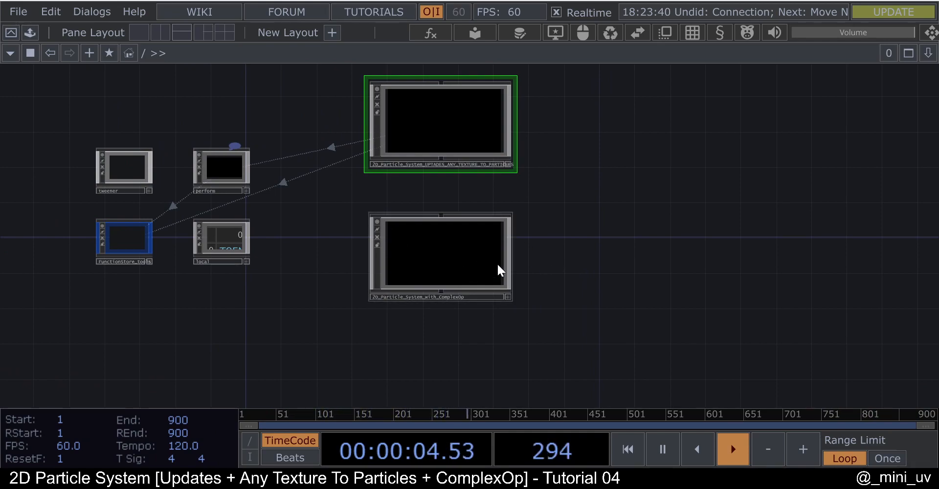
pyautogui.moveTo(598, 232); pyautogui.dragTo(569, 251)
pyautogui.scroll(3, 482, 279)
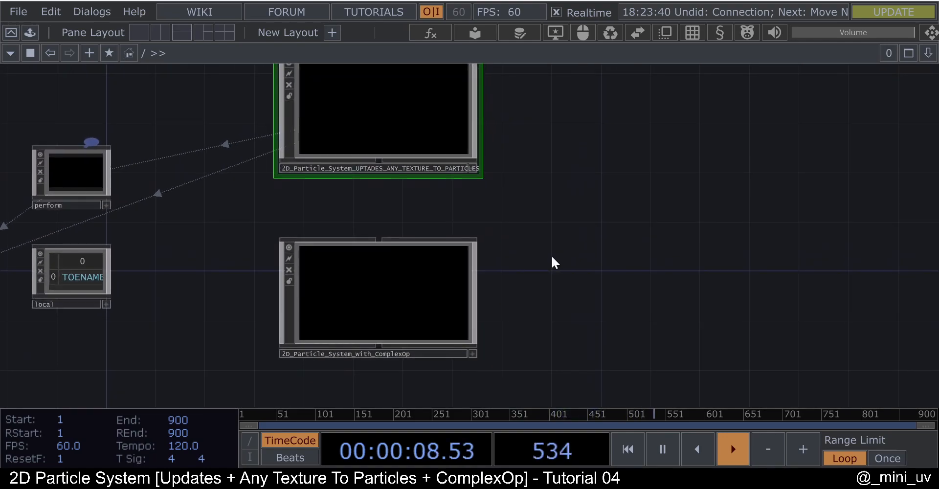
pyautogui.scroll(-3, 547, 254)
pyautogui.scroll(3, 491, 275)
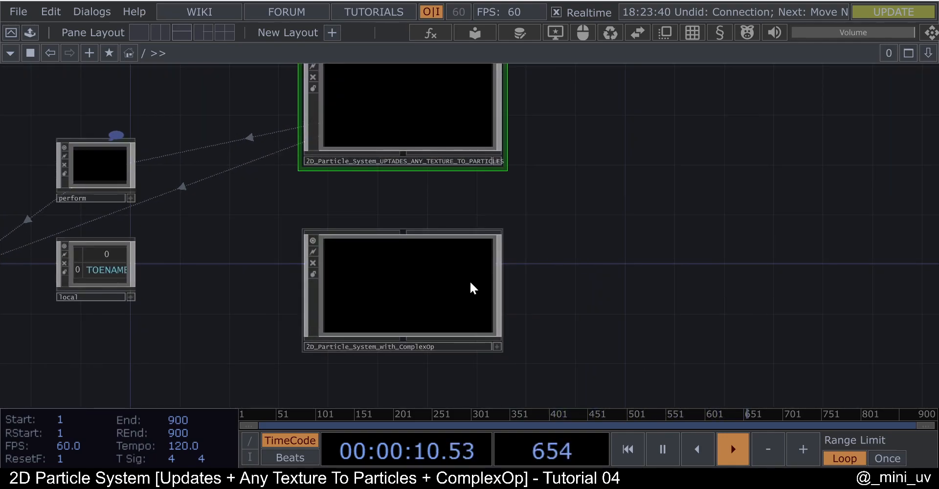
pyautogui.moveTo(585, 244); pyautogui.dragTo(610, 260)
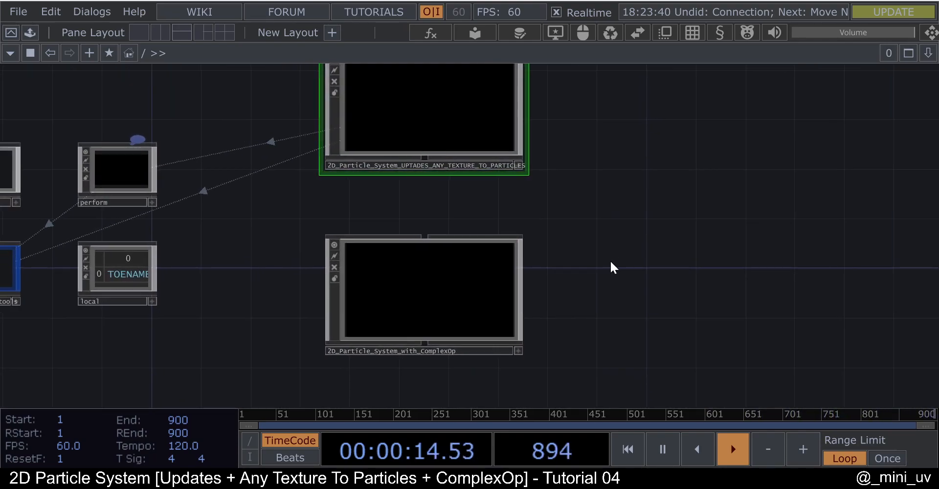
# - Examine the FunctionStore_tools component in the root network
pyautogui.scroll(-2, 483, 248)
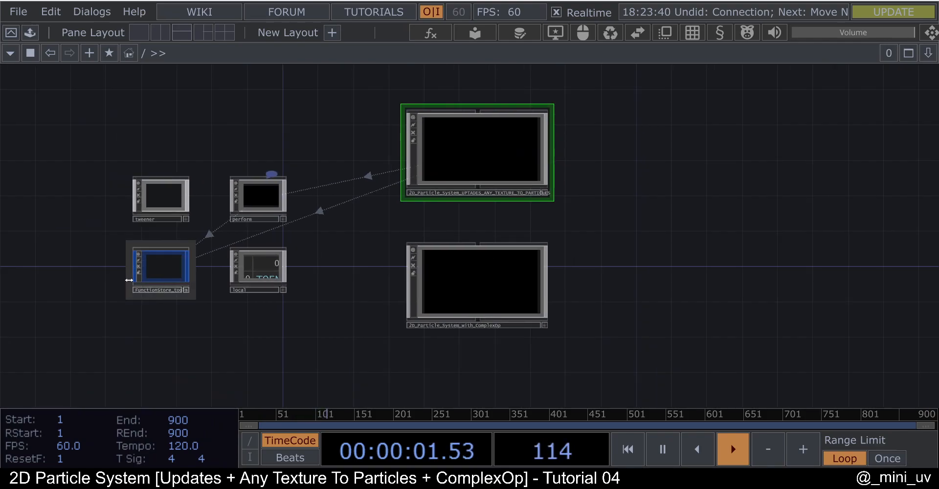
pyautogui.scroll(3, 147, 281)
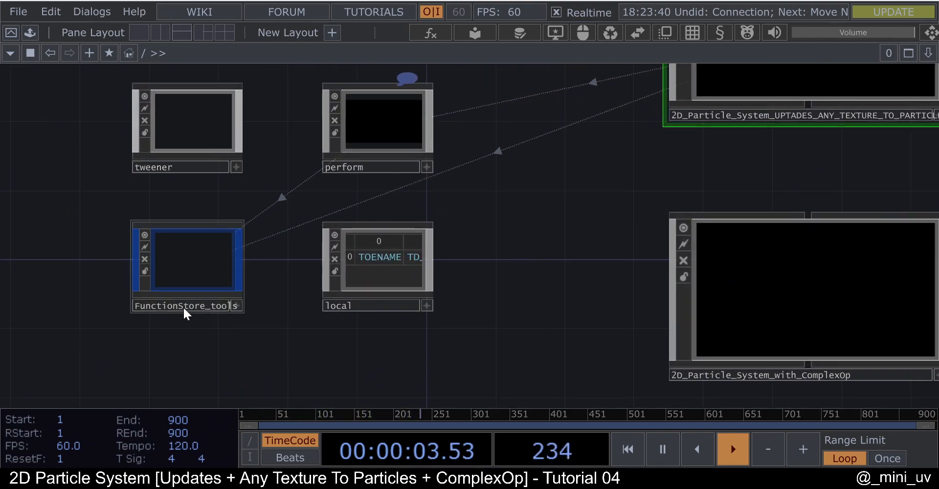
pyautogui.scroll(2, 197, 310)
pyautogui.scroll(-2, 167, 307)
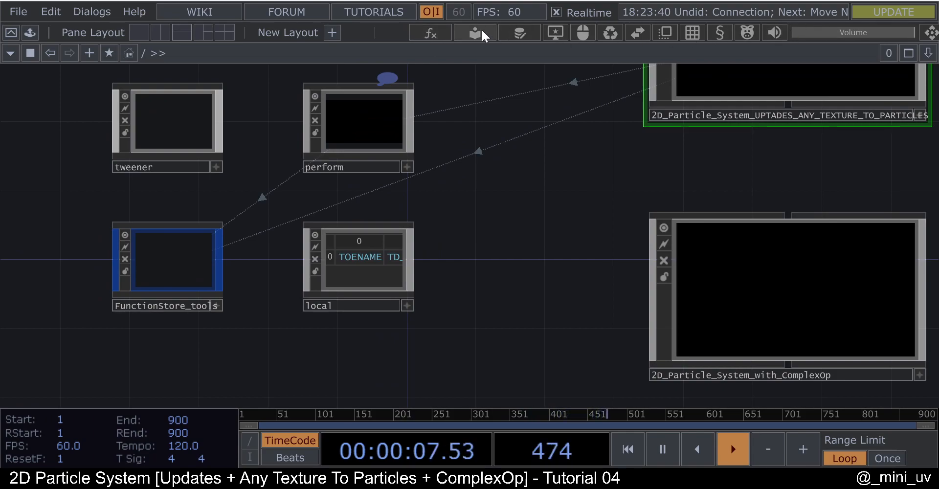
# - Compare the two 2D particle system components with FunctionStore_tools in the root network
pyautogui.scroll(-2, 342, 164)
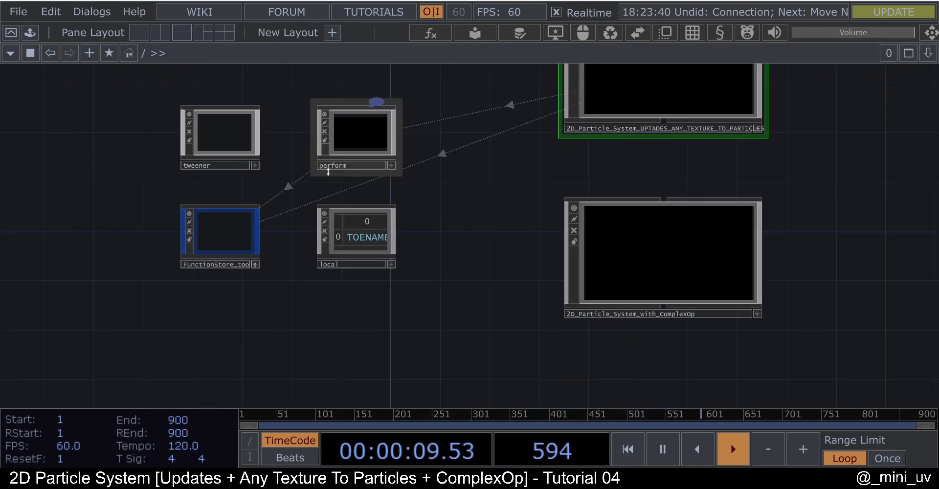
pyautogui.moveTo(468, 208); pyautogui.dragTo(284, 220)
pyautogui.scroll(-2, 354, 232)
pyautogui.scroll(3, 262, 230)
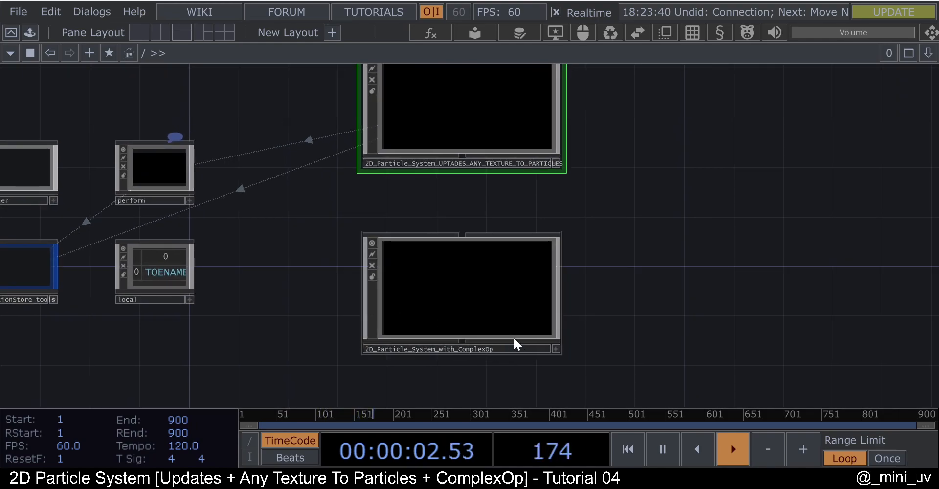
pyautogui.scroll(-2, 514, 336)
pyautogui.moveTo(339, 286); pyautogui.dragTo(362, 280)
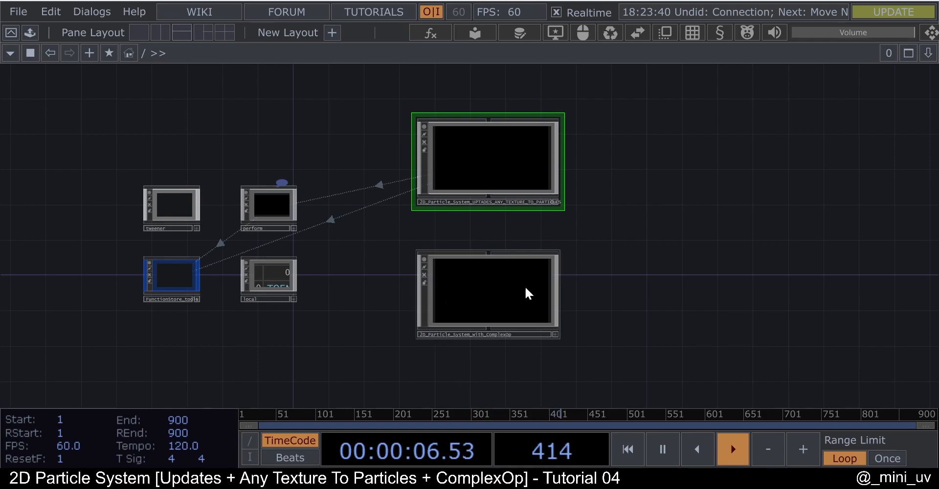
pyautogui.moveTo(633, 230); pyautogui.dragTo(648, 243)
pyautogui.scroll(3, 558, 254)
pyautogui.scroll(-3, 562, 266)
pyautogui.moveTo(349, 262); pyautogui.dragTo(363, 259)
pyautogui.scroll(2, 199, 265)
pyautogui.scroll(1, 198, 266)
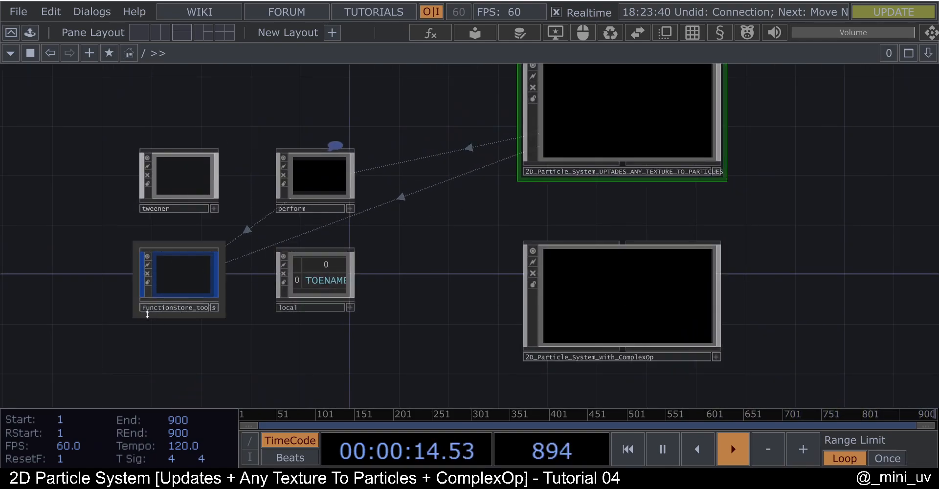
pyautogui.scroll(1, 158, 308)
pyautogui.scroll(-3, 120, 294)
pyautogui.moveTo(297, 247); pyautogui.dragTo(219, 258)
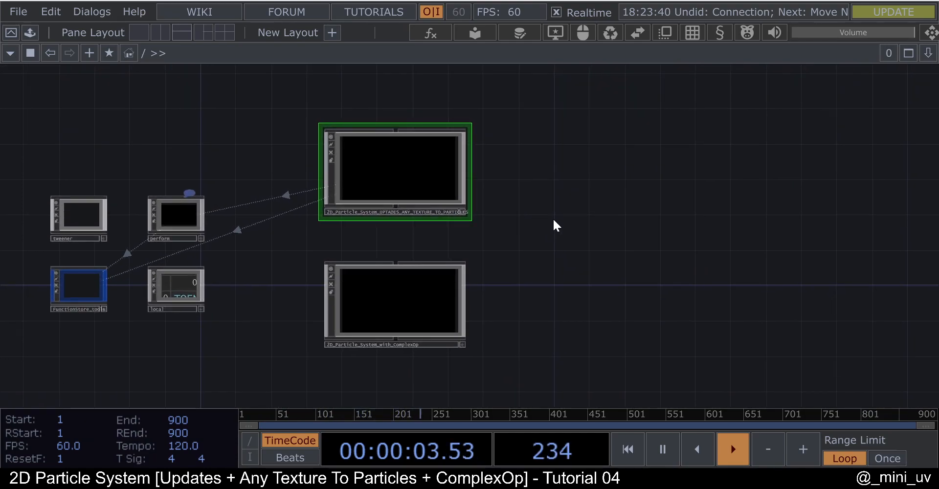
pyautogui.moveTo(601, 236); pyautogui.dragTo(621, 230)
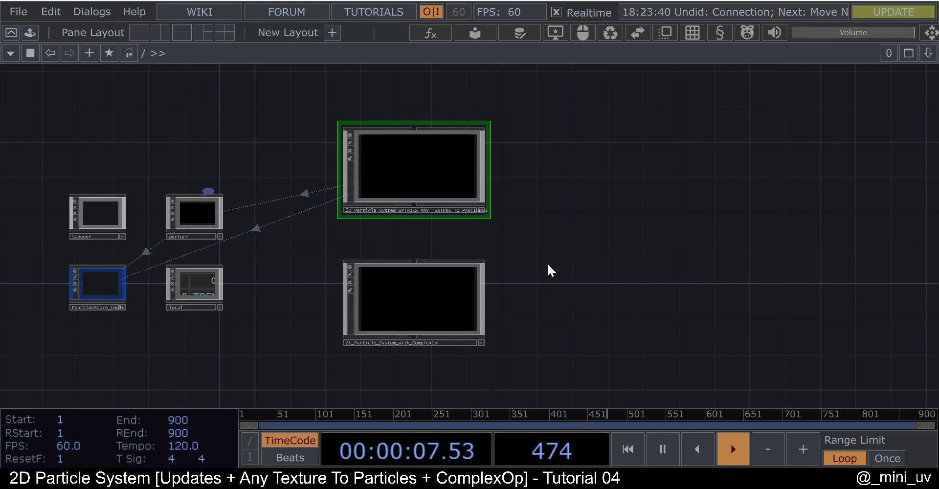
pyautogui.moveTo(565, 209); pyautogui.dragTo(543, 218)
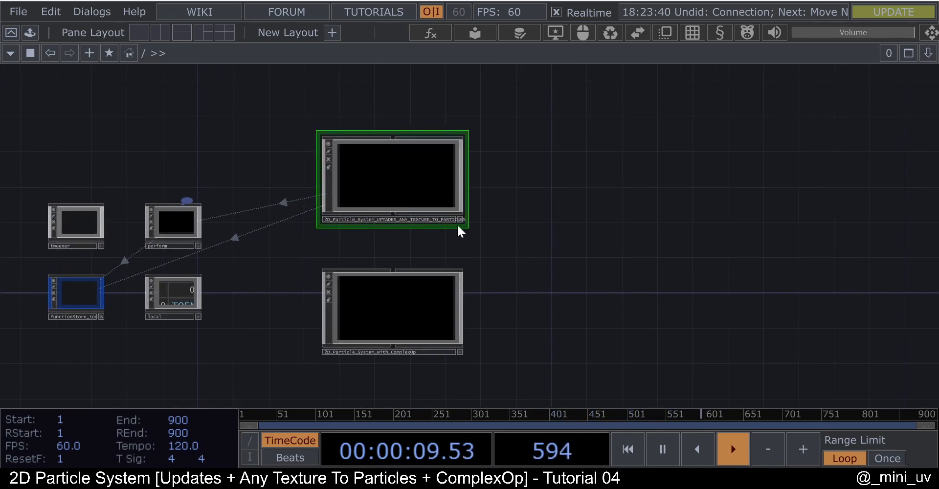
pyautogui.moveTo(606, 242); pyautogui.dragTo(575, 205)
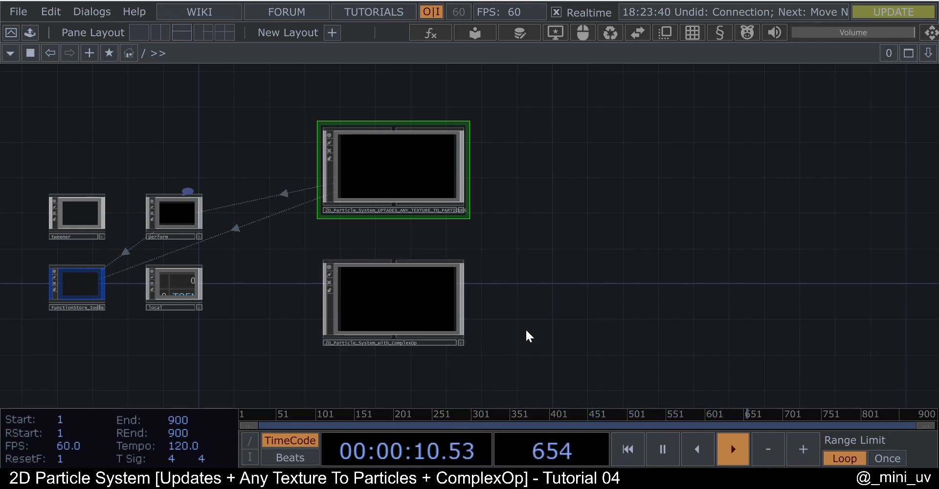
pyautogui.moveTo(559, 210); pyautogui.dragTo(562, 233)
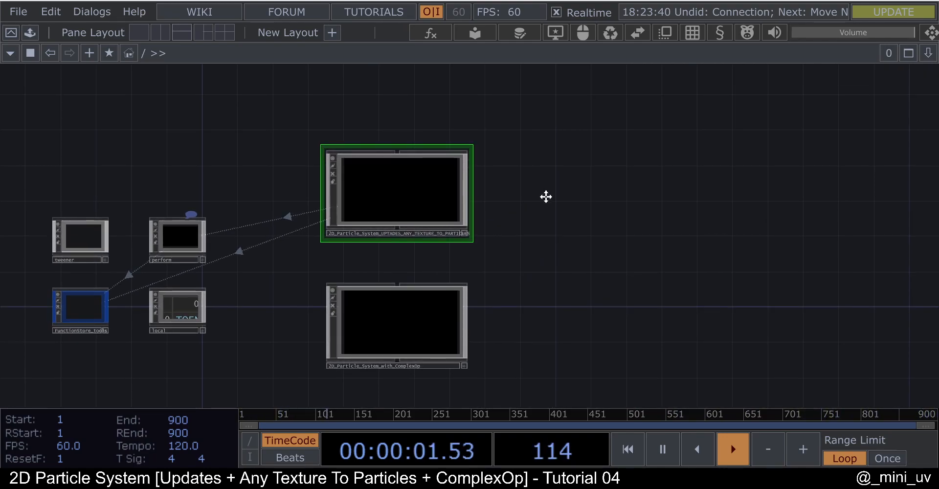
# - Enter the 2D_Particle_System_UPTADES_ANY_TEXTURE_TO_PARTICLES component and examine the network around its particle system
pyautogui.scroll(4, 543, 210)
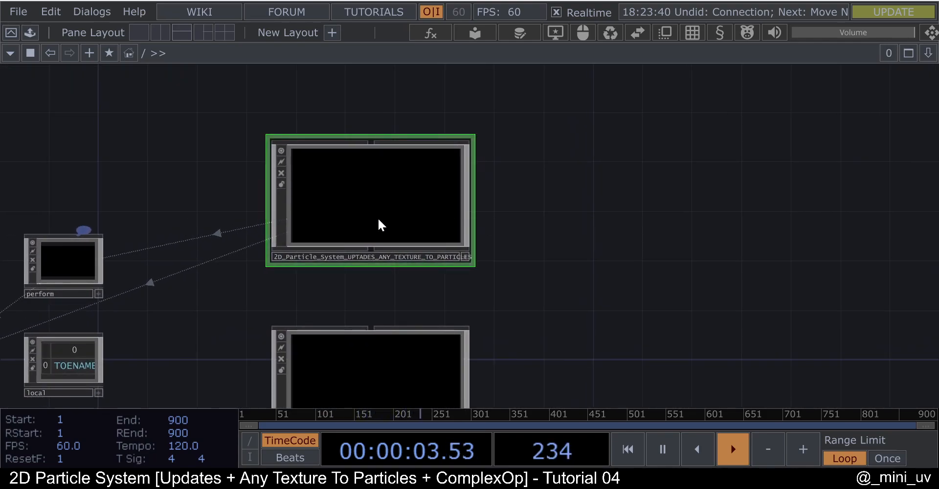
pyautogui.scroll(4, 329, 192)
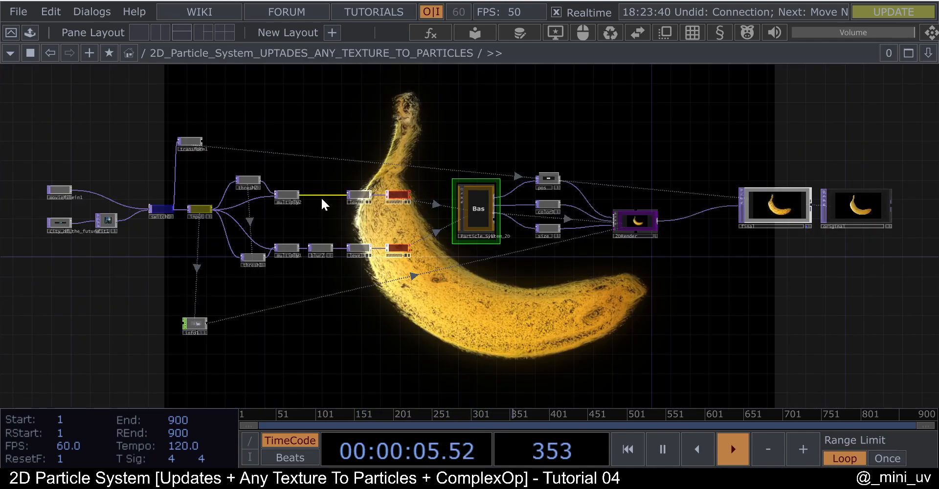
pyautogui.scroll(-2, 322, 198)
pyautogui.scroll(4, 412, 241)
pyautogui.moveTo(424, 265); pyautogui.dragTo(421, 307)
pyautogui.moveTo(486, 141); pyautogui.dragTo(448, 166)
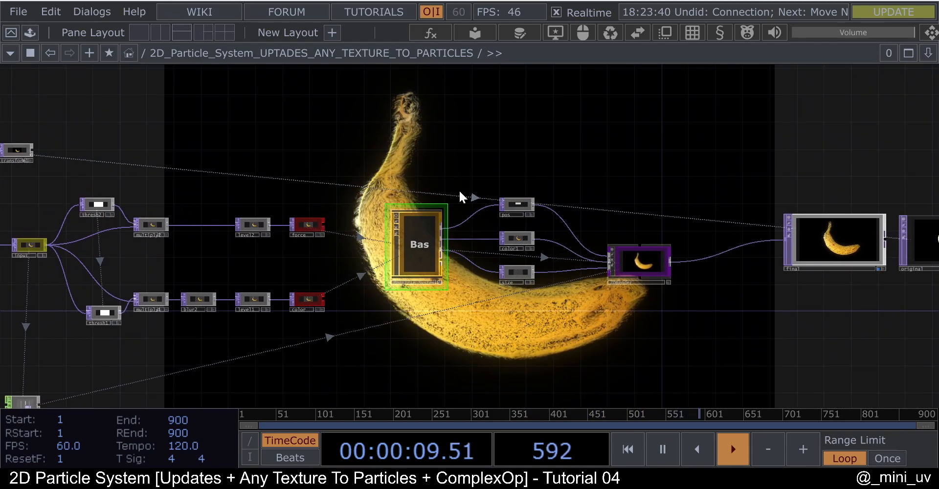
# - Enter the Particle_System_2D component between the force and color inputs and the pos, color1 and size outputs
pyautogui.scroll(3, 460, 195)
pyautogui.scroll(-1, 406, 275)
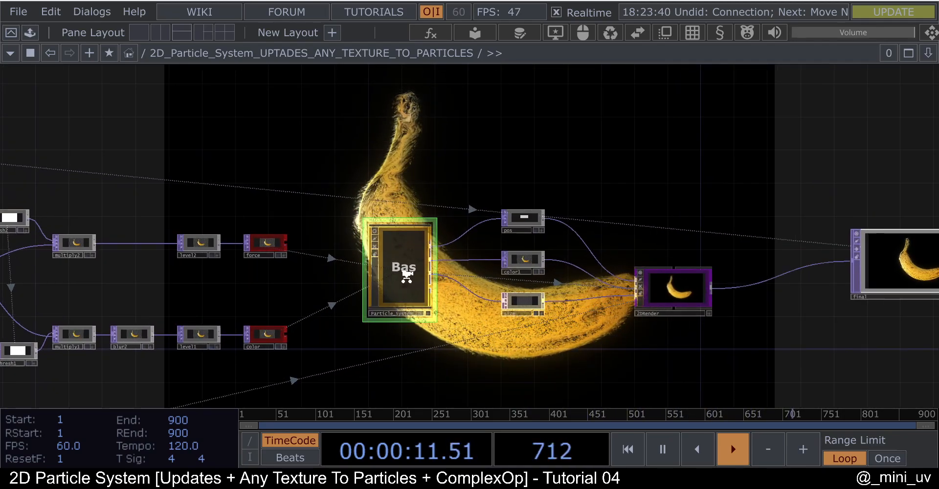
pyautogui.scroll(4, 420, 288)
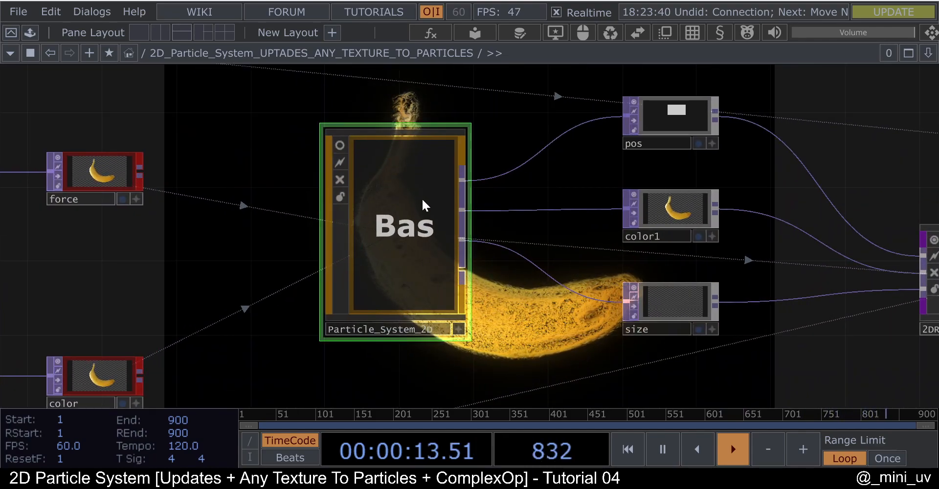
pyautogui.scroll(3, 398, 231)
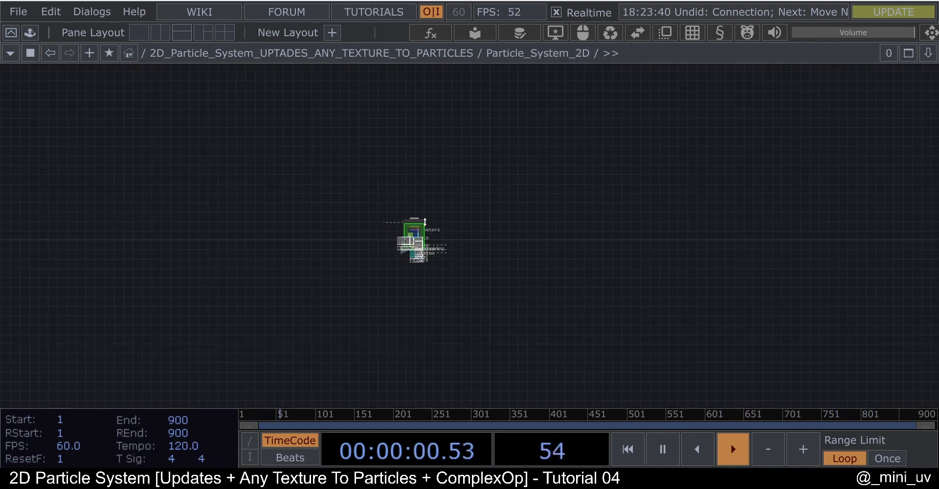
# - Examine the chain of Base components inside Particle_System_2D and enter the Life component
pyautogui.scroll(8, 410, 249)
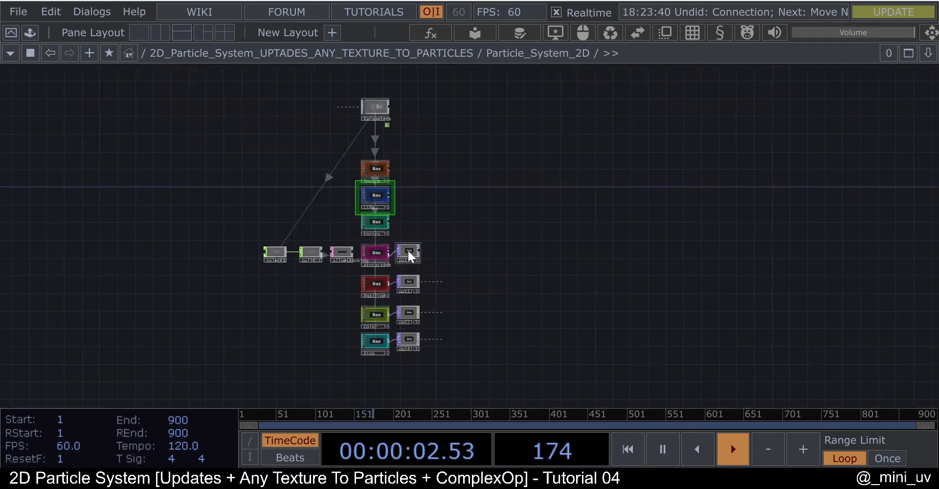
pyautogui.scroll(2, 410, 204)
pyautogui.moveTo(416, 190); pyautogui.dragTo(420, 234)
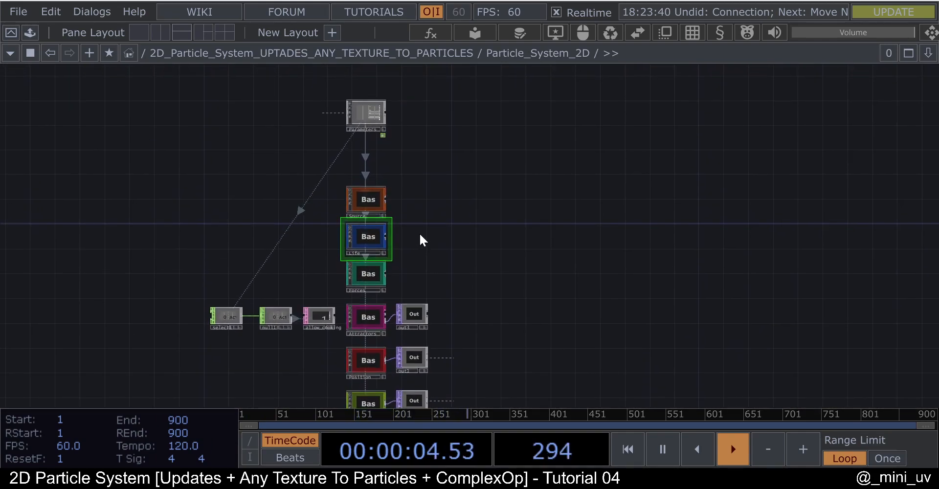
pyautogui.scroll(1, 413, 250)
pyautogui.scroll(3, 356, 236)
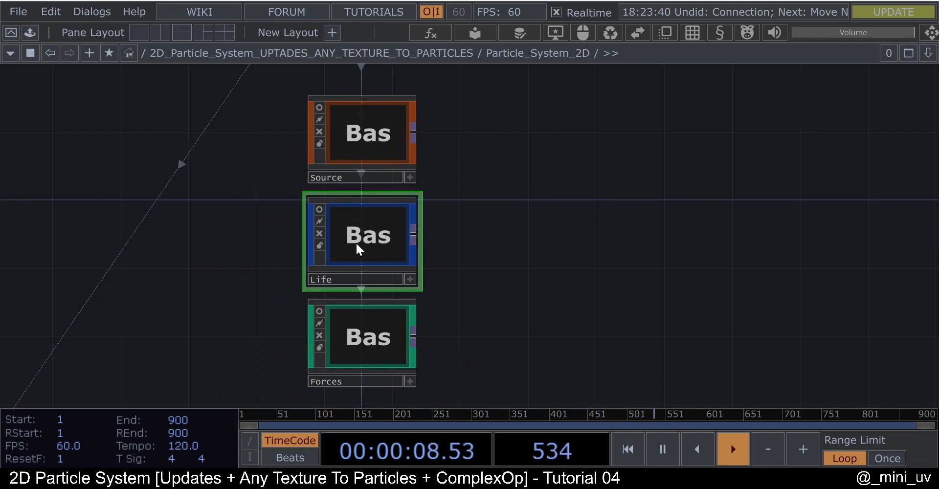
pyautogui.scroll(-2, 356, 236)
pyautogui.scroll(4, 428, 221)
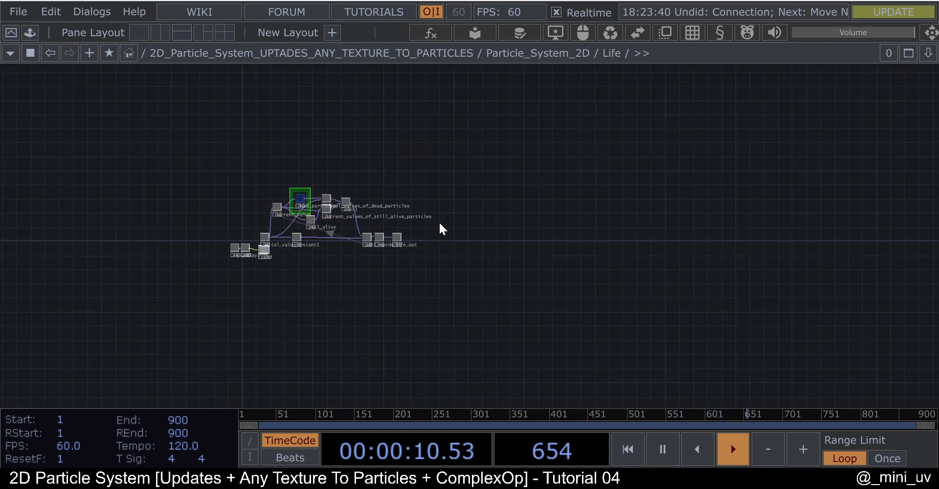
# - Examine how the Life network separates dead particles from those still alive
pyautogui.scroll(5, 324, 256)
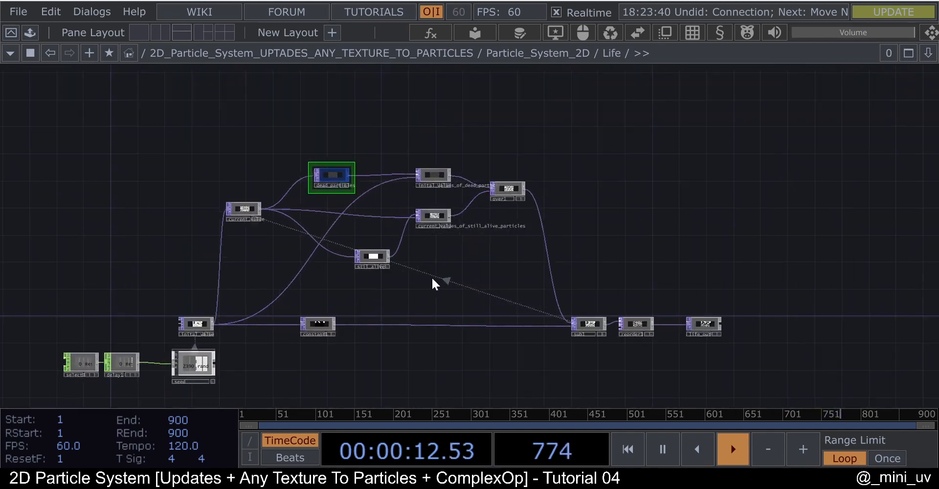
pyautogui.scroll(3, 522, 257)
pyautogui.scroll(-3, 483, 262)
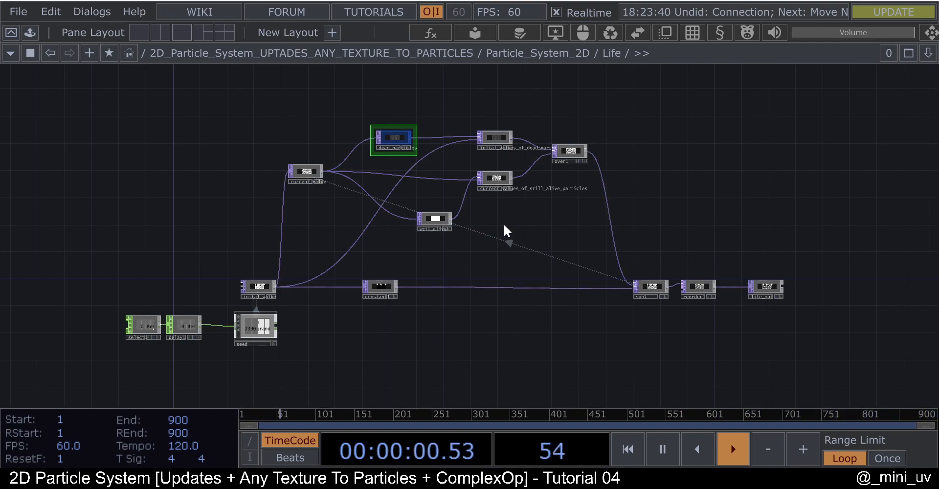
pyautogui.scroll(-5, 535, 227)
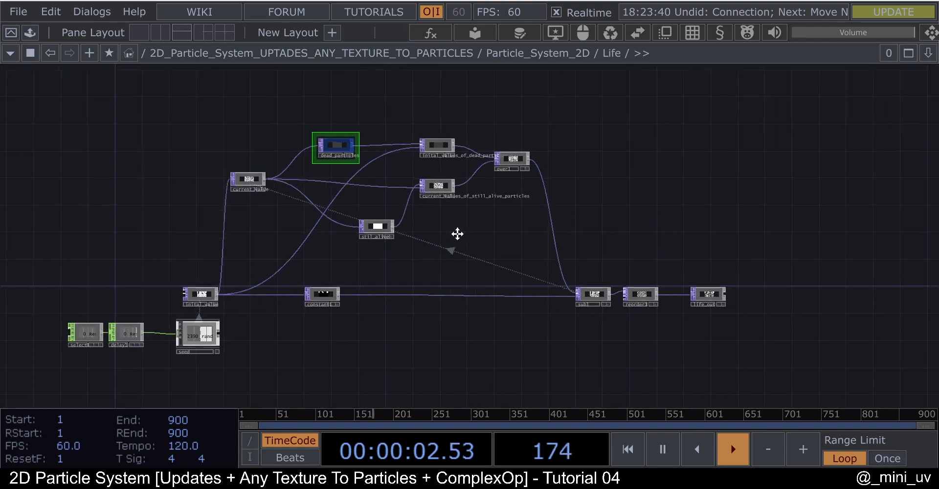
pyautogui.scroll(3, 368, 245)
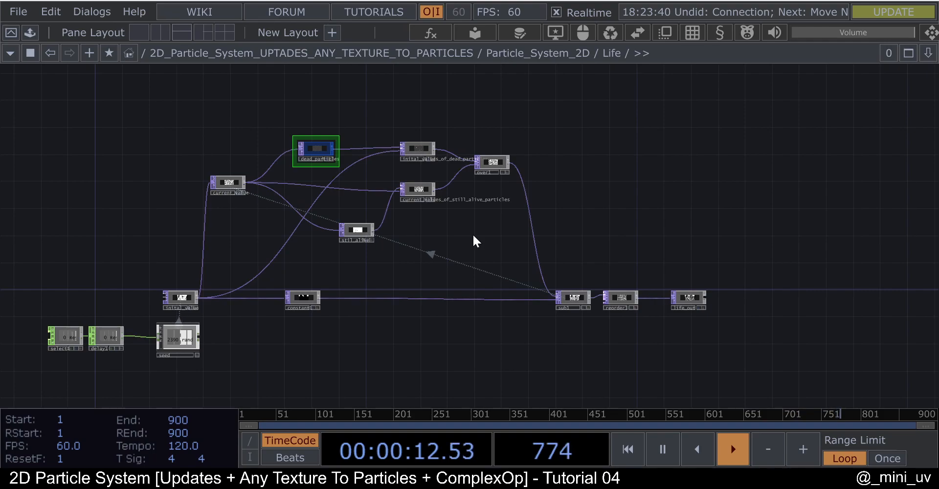
# - Leave the Life component and enter the Position component of Particle_System_2D
pyautogui.scroll(-5, 473, 236)
pyautogui.scroll(-2, 398, 239)
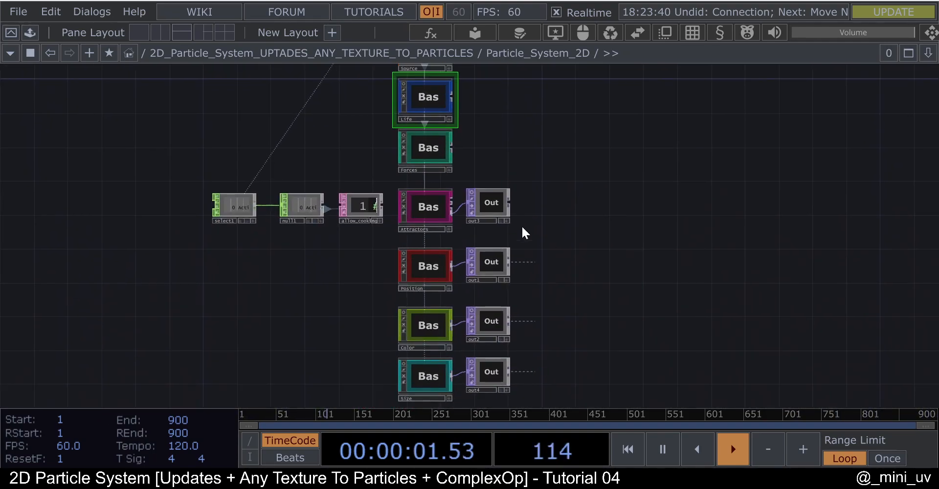
pyautogui.scroll(5, 423, 264)
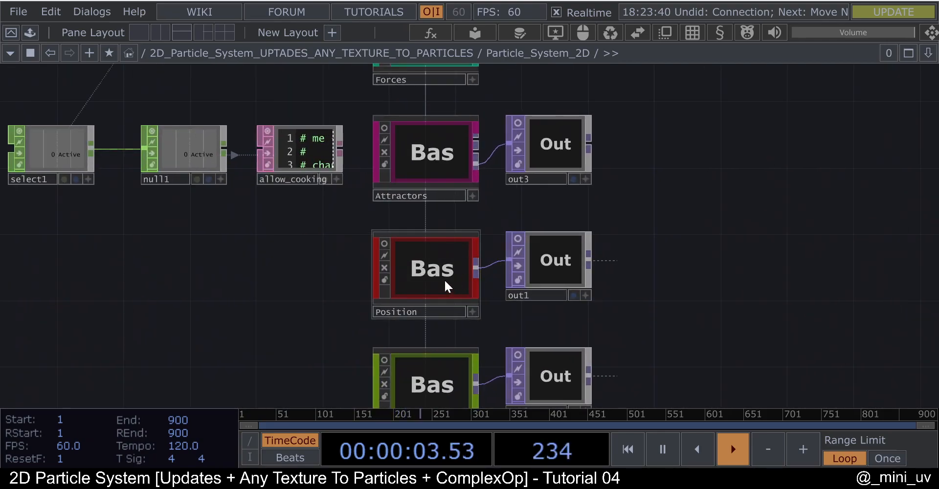
pyautogui.scroll(2, 445, 279)
pyautogui.click(418, 271)
pyautogui.scroll(2, 418, 275)
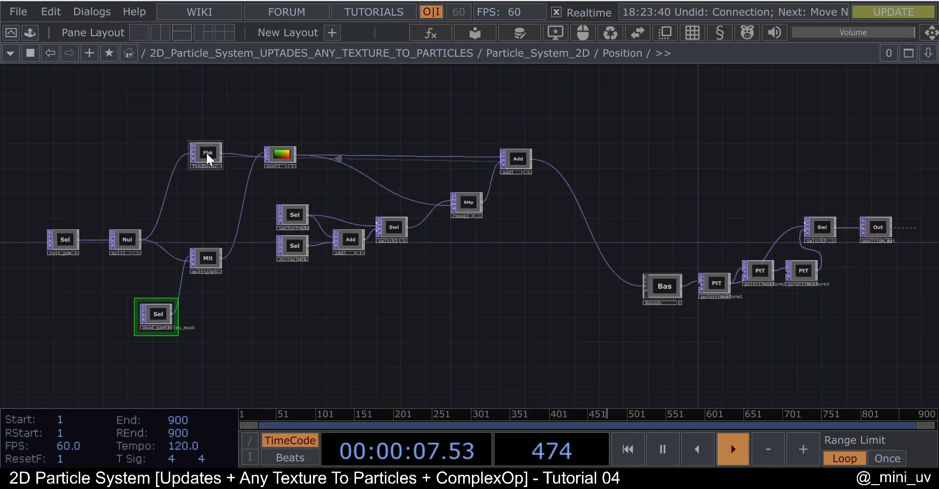
# - Trace the Position network from the over2 TOP through the Bounds component and point transforms to its output
pyautogui.moveTo(540, 285); pyautogui.dragTo(313, 262)
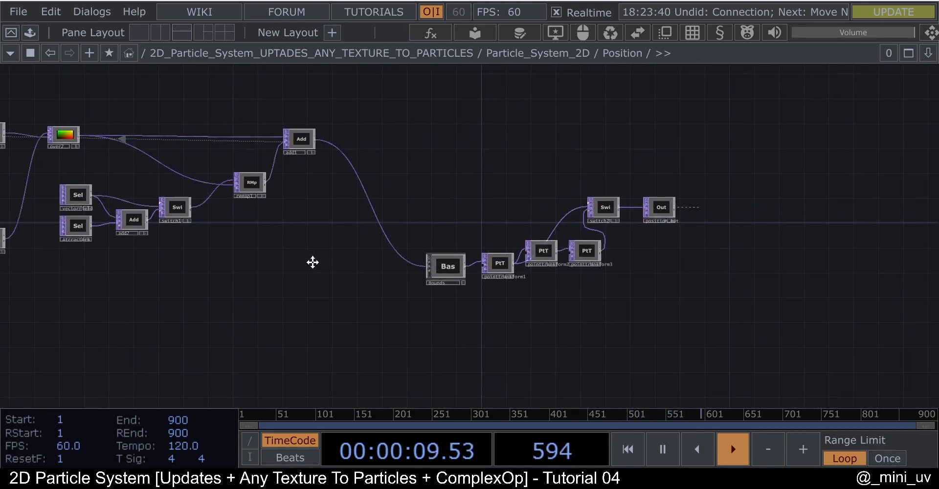
pyautogui.moveTo(424, 263); pyautogui.dragTo(394, 227)
pyautogui.scroll(3, 500, 245)
pyautogui.moveTo(471, 282); pyautogui.dragTo(454, 326)
pyautogui.moveTo(547, 251); pyautogui.dragTo(505, 199)
pyautogui.moveTo(597, 255); pyautogui.dragTo(589, 290)
pyautogui.moveTo(498, 214); pyautogui.dragTo(533, 327)
# - Open a separate floating viewer for the position_out TOP of the Position network
pyautogui.moveTo(705, 221); pyautogui.dragTo(662, 227)
pyautogui.scroll(6, 740, 223)
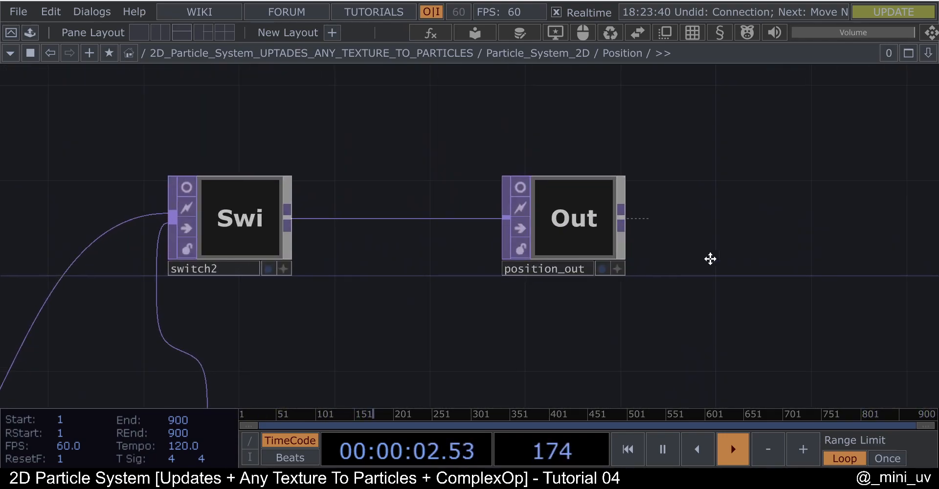
pyautogui.rightClick(559, 252)
pyautogui.click(583, 245)
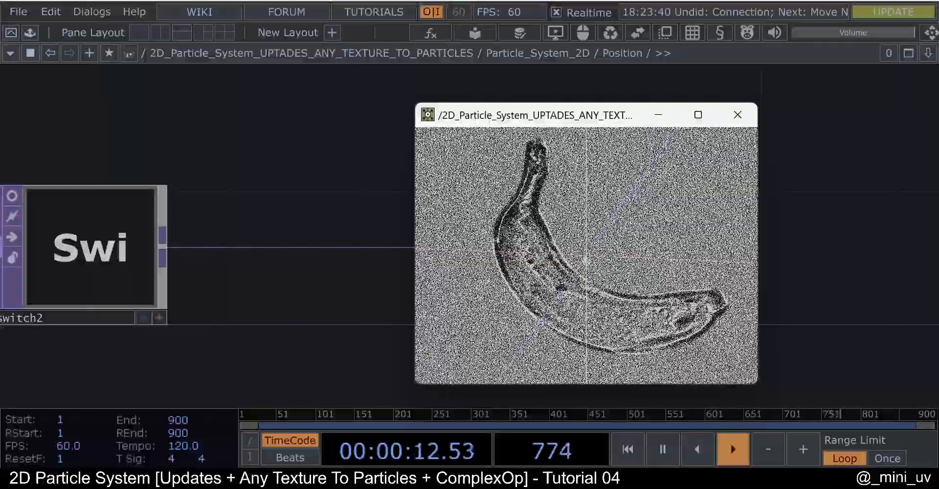
# - Trace the Position network back to its feedback2, null1 and multiply3 TOPs
pyautogui.scroll(-6, 196, 263)
pyautogui.moveTo(148, 249); pyautogui.dragTo(231, 228)
pyautogui.scroll(-2, 232, 228)
pyautogui.moveTo(173, 177); pyautogui.dragTo(272, 159)
pyautogui.scroll(7, 164, 214)
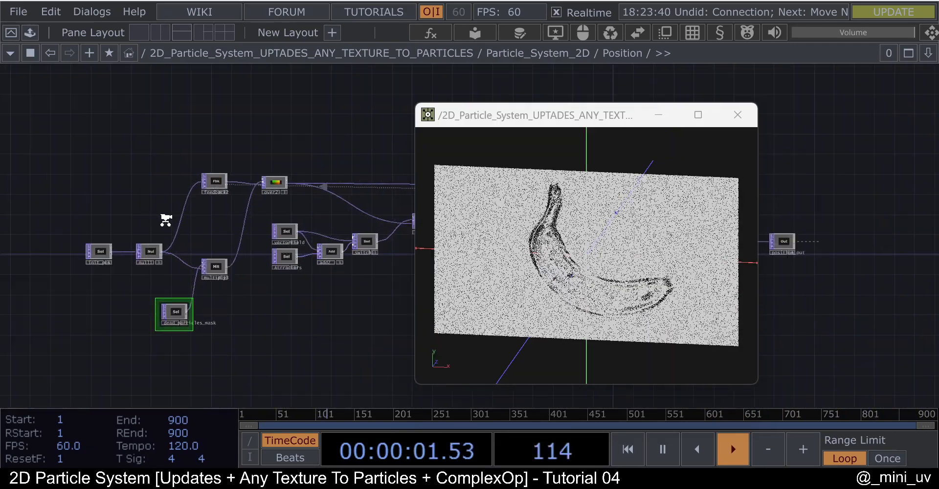
pyautogui.scroll(2, 234, 300)
pyautogui.scroll(-2, 235, 299)
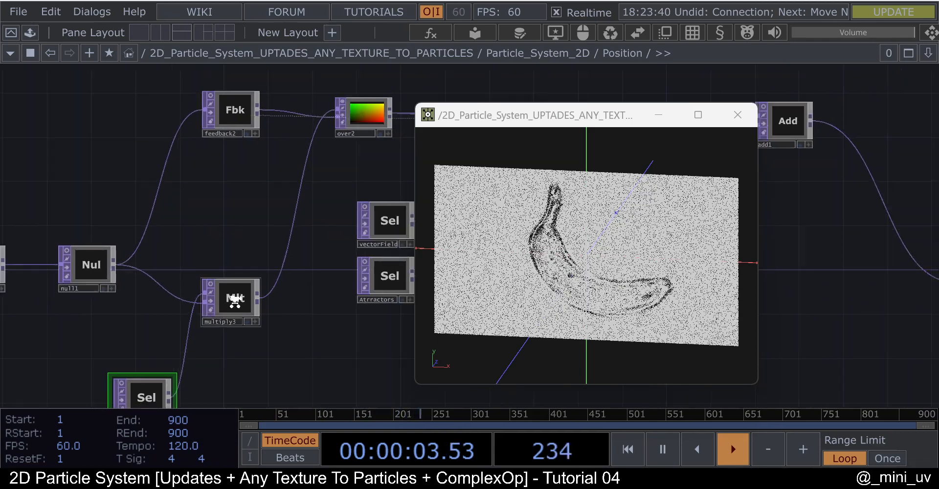
# - Select the multiply3 TOP and examine the dead_particles_mask that feeds it
pyautogui.click(236, 299)
pyautogui.moveTo(325, 168); pyautogui.dragTo(272, 222)
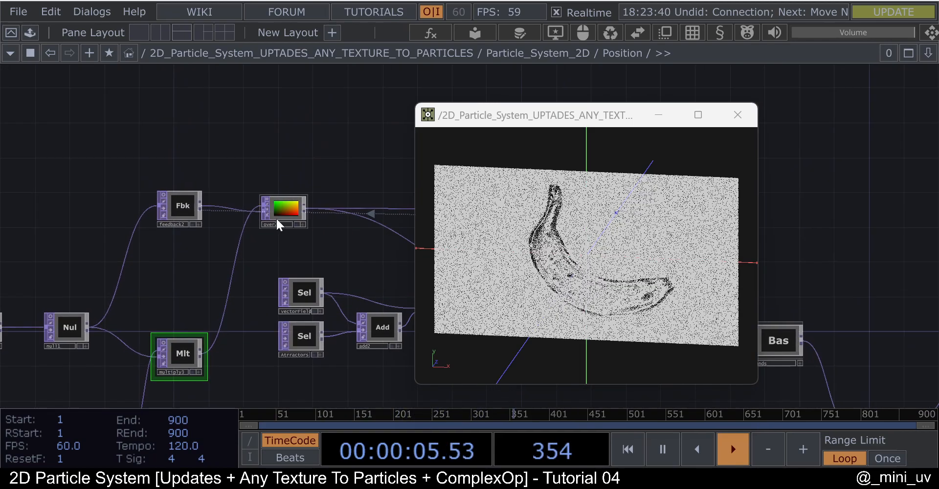
pyautogui.moveTo(233, 309); pyautogui.dragTo(262, 195)
pyautogui.scroll(5, 177, 334)
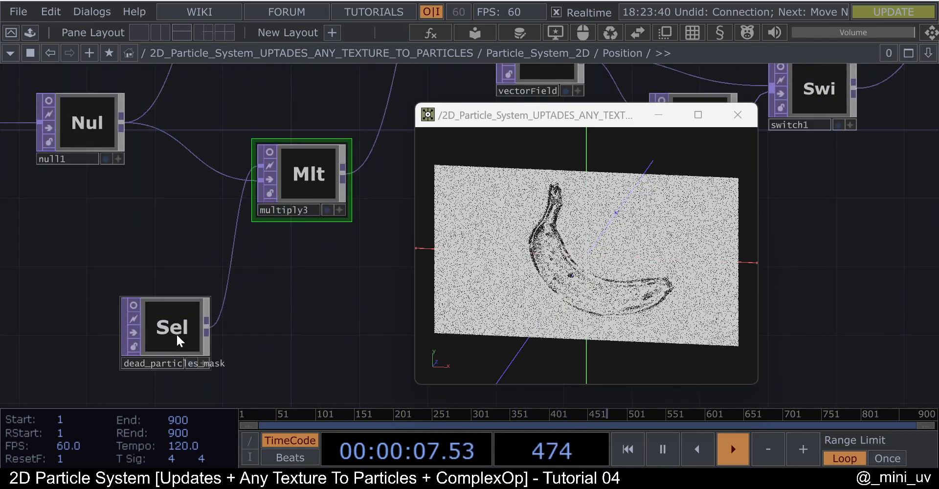
# - Inspect the position texture of the over2 TOP up close
pyautogui.scroll(-3, 132, 329)
pyautogui.moveTo(251, 155); pyautogui.dragTo(145, 341)
pyautogui.scroll(4, 279, 222)
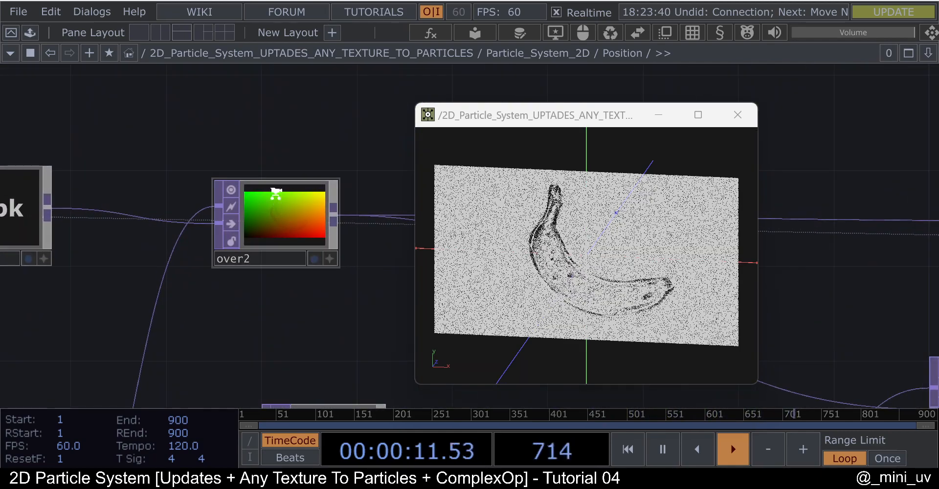
pyautogui.scroll(4, 275, 195)
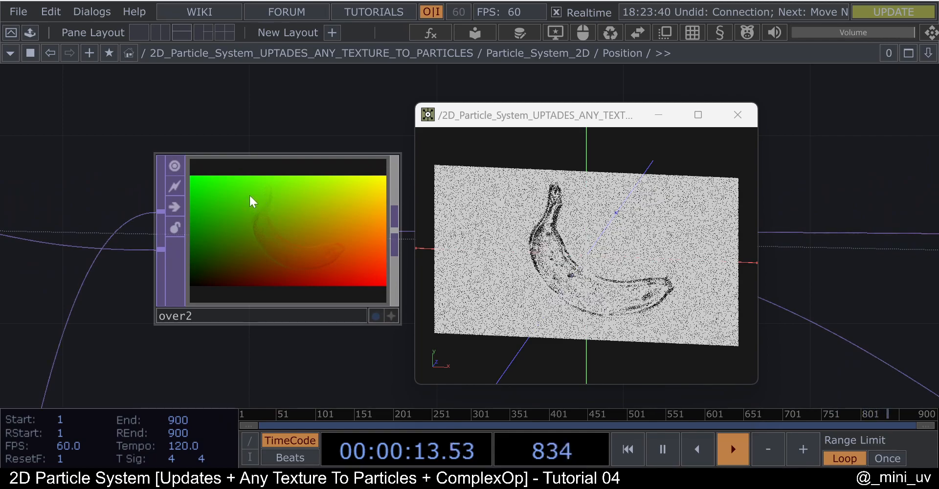
# - Insert a Null TOP after over2 in the Position network, and move over2 slightly below the line of the chain
pyautogui.scroll(-2, 269, 193)
pyautogui.scroll(2, 294, 201)
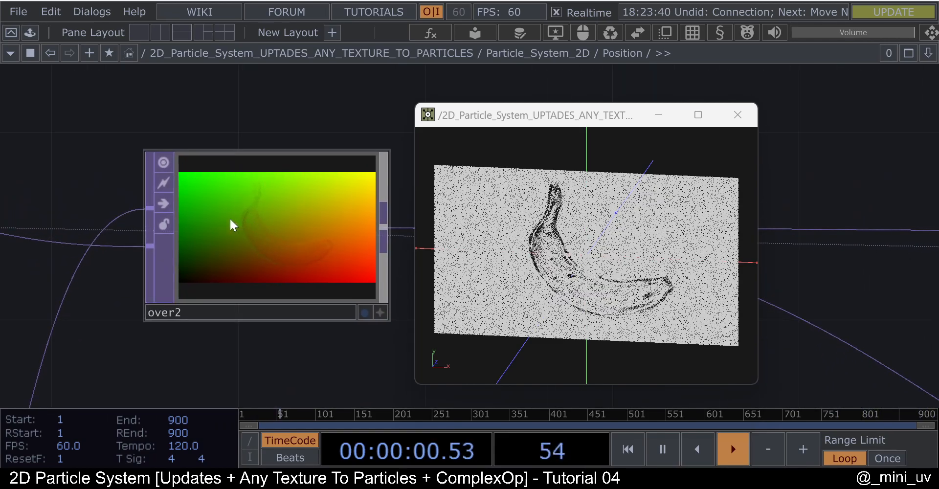
pyautogui.scroll(-8, 248, 205)
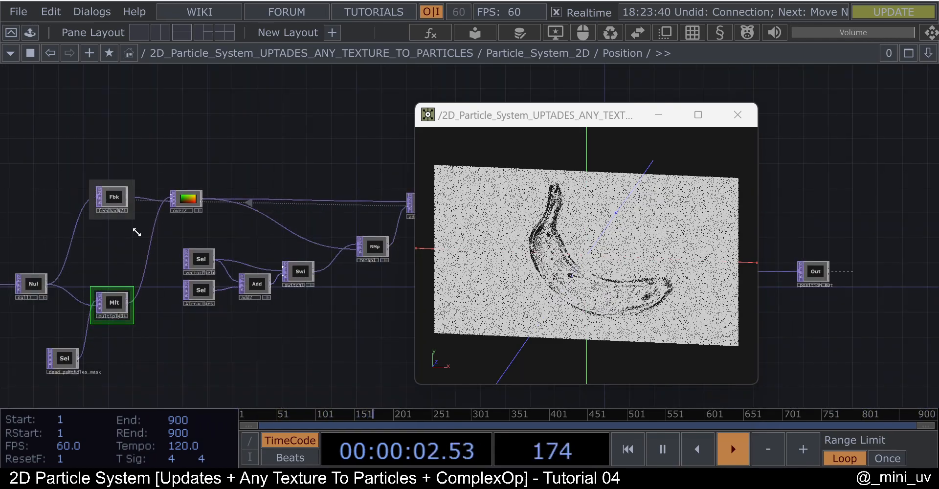
pyautogui.scroll(6, 196, 206)
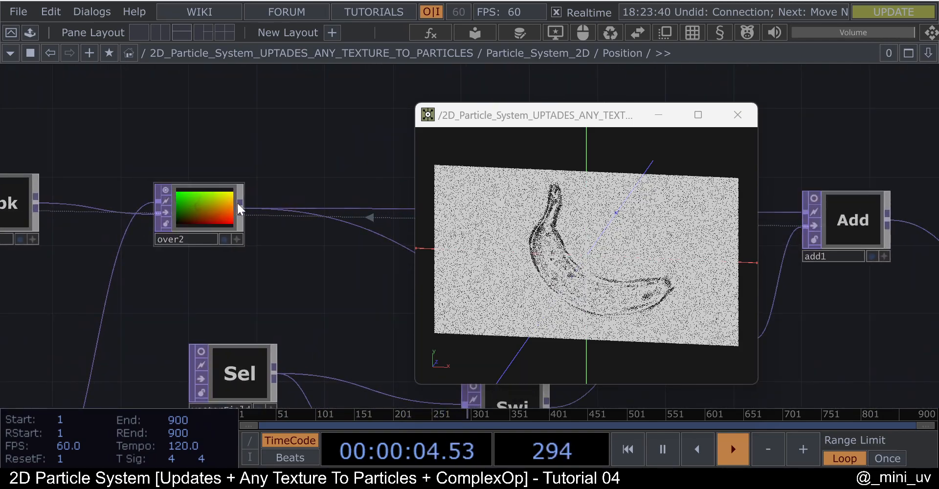
pyautogui.moveTo(209, 210); pyautogui.dragTo(192, 209)
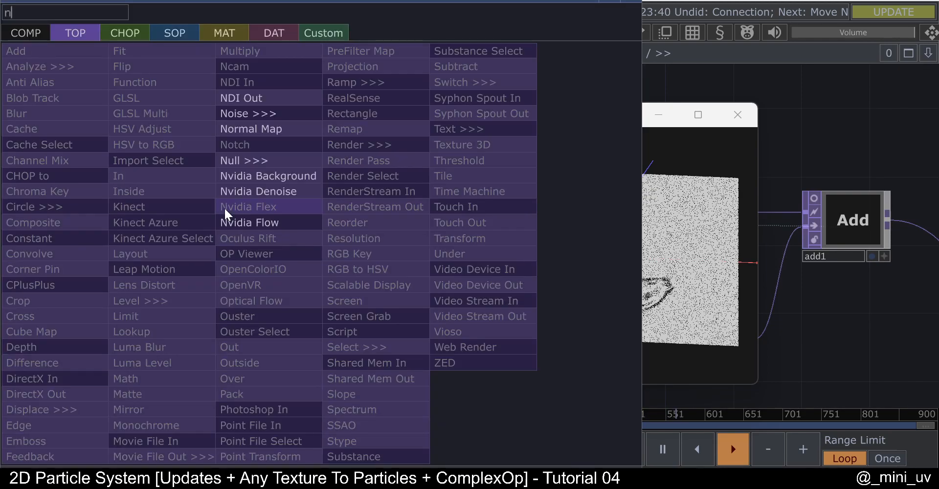
pyautogui.rightClick(225, 209)
pyautogui.write('nul')
pyautogui.click(246, 159)
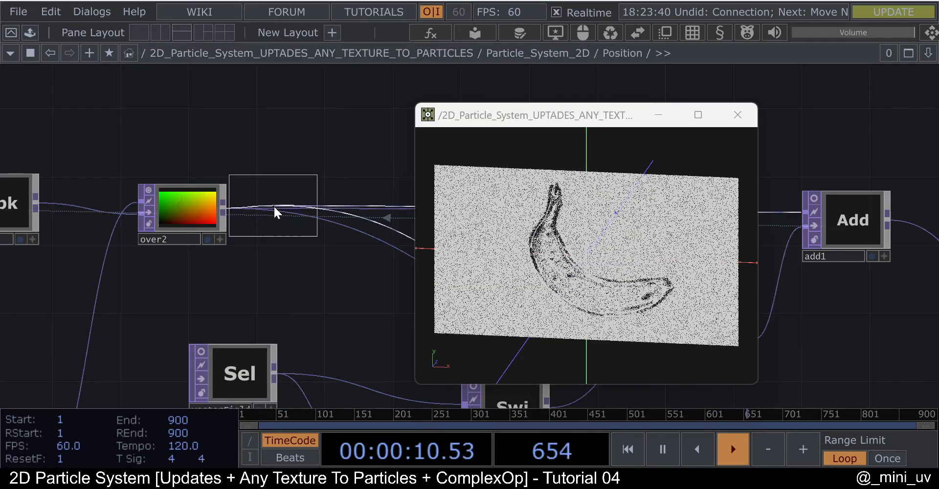
pyautogui.click(293, 207)
pyautogui.moveTo(166, 202); pyautogui.dragTo(132, 236)
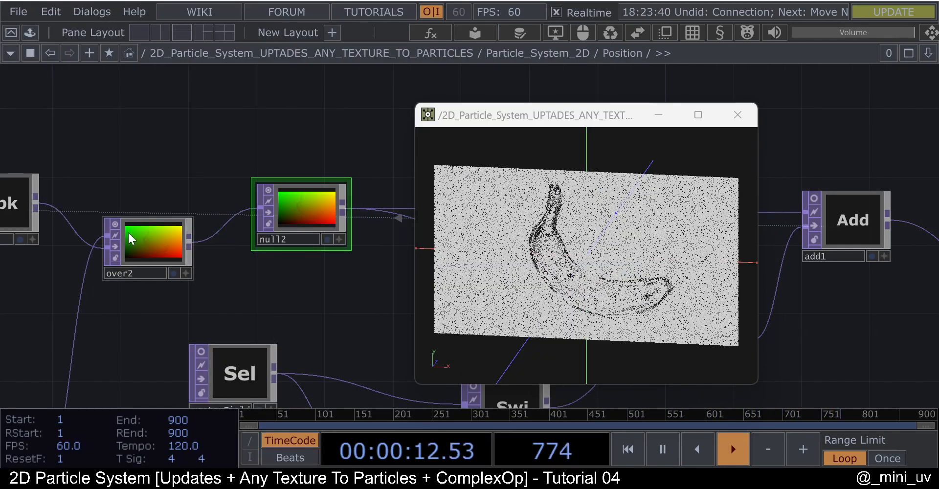
# - Bypass over2 by wiring feedback2 directly into null2, and inspect the resulting particles in the floating viewer from several angles
pyautogui.click(35, 197)
pyautogui.click(257, 206)
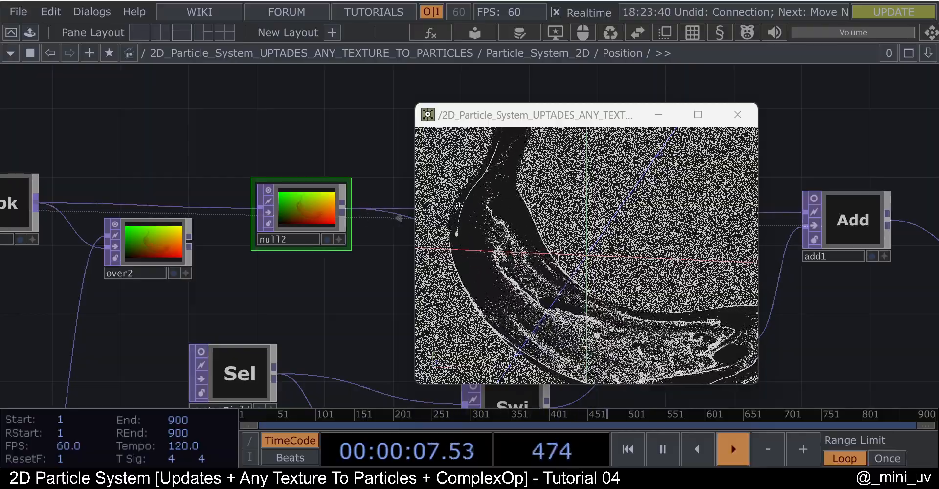
pyautogui.moveTo(575, 262); pyautogui.dragTo(512, 287)
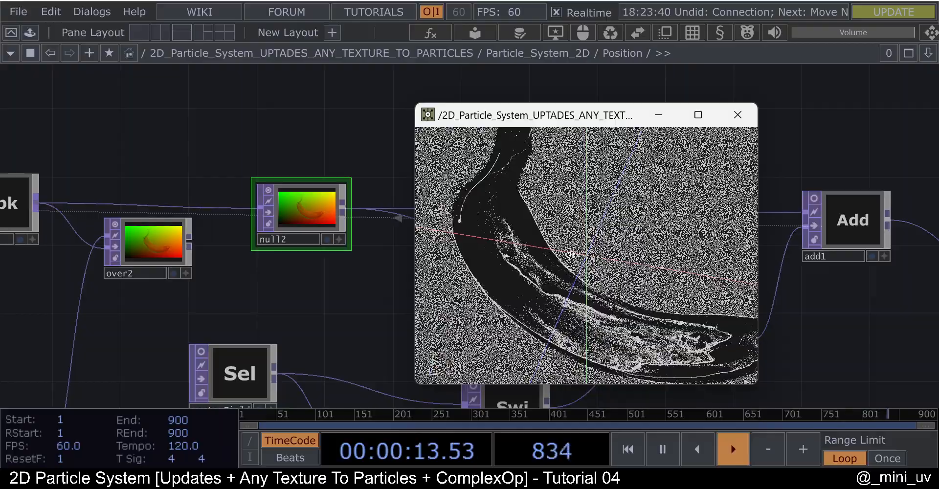
pyautogui.moveTo(535, 224); pyautogui.dragTo(511, 293)
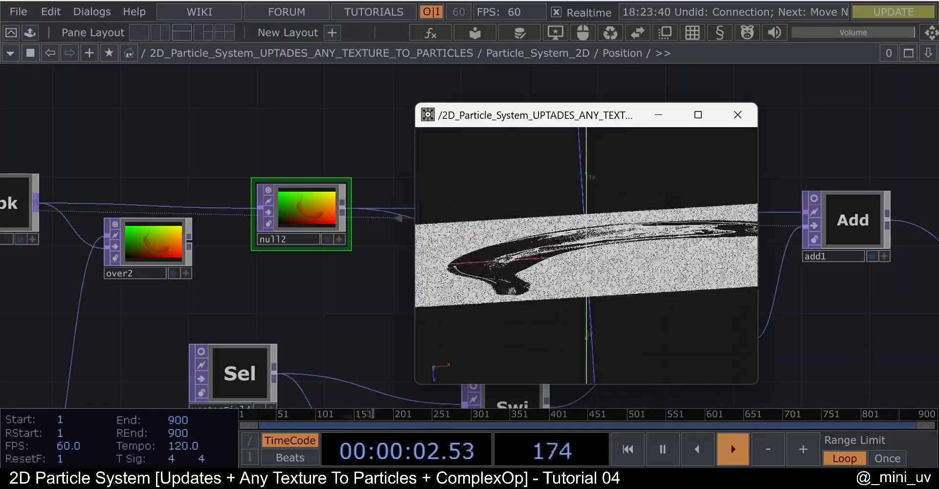
pyautogui.press('h')
pyautogui.scroll(5, 619, 267)
pyautogui.scroll(2, 619, 267)
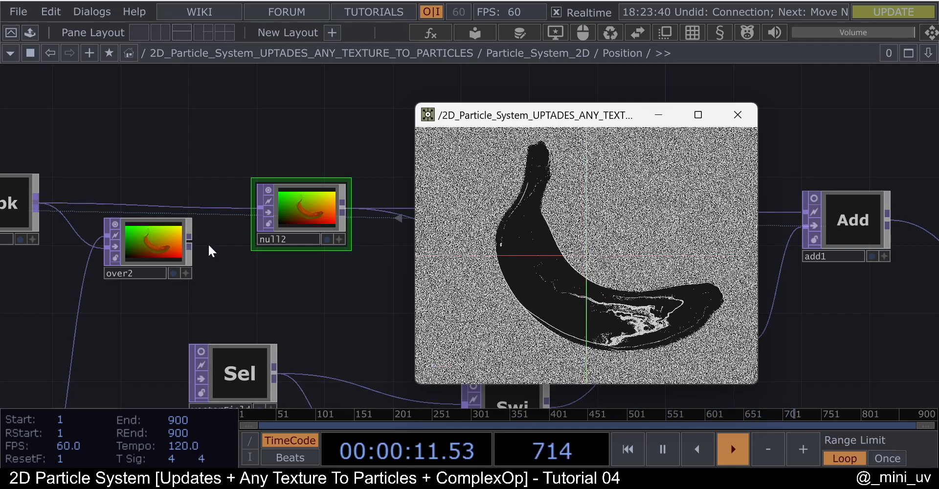
# - Reconnect over2 to null2, move over2 back into line, and delete null2
pyautogui.moveTo(188, 239); pyautogui.dragTo(238, 220)
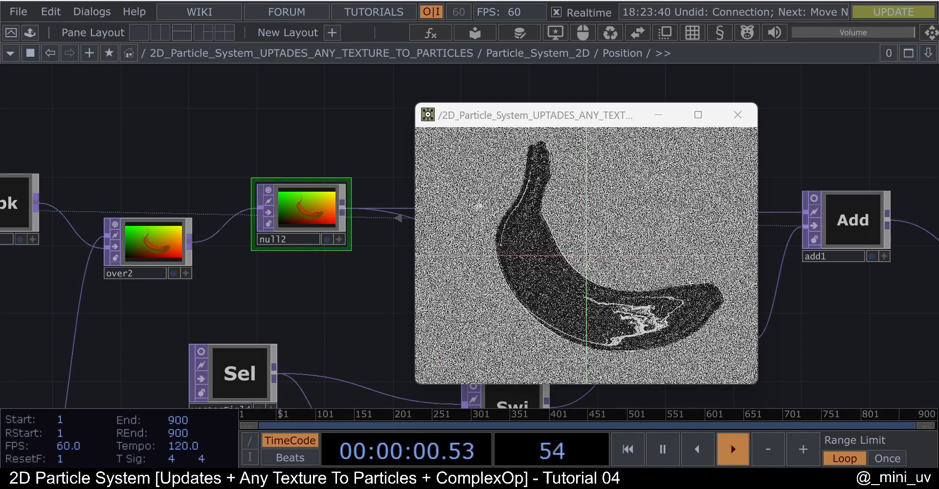
pyautogui.moveTo(132, 244); pyautogui.dragTo(150, 210)
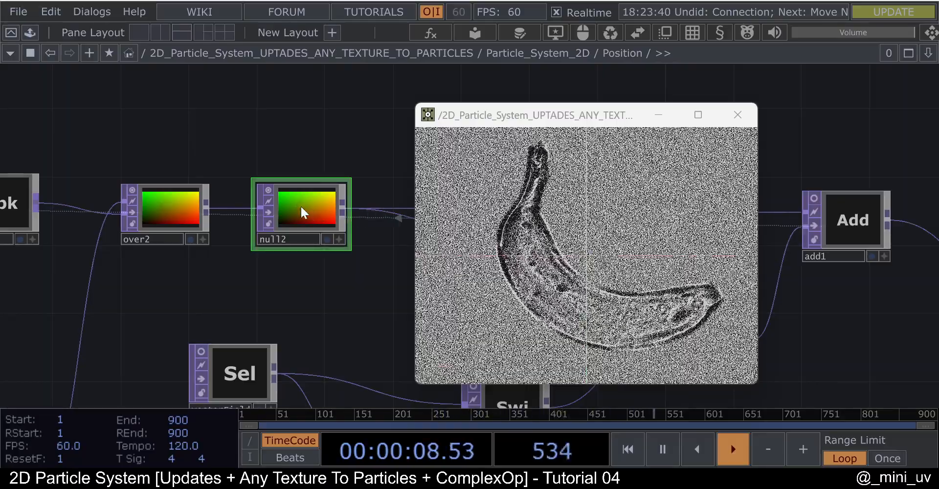
pyautogui.press('Delete')
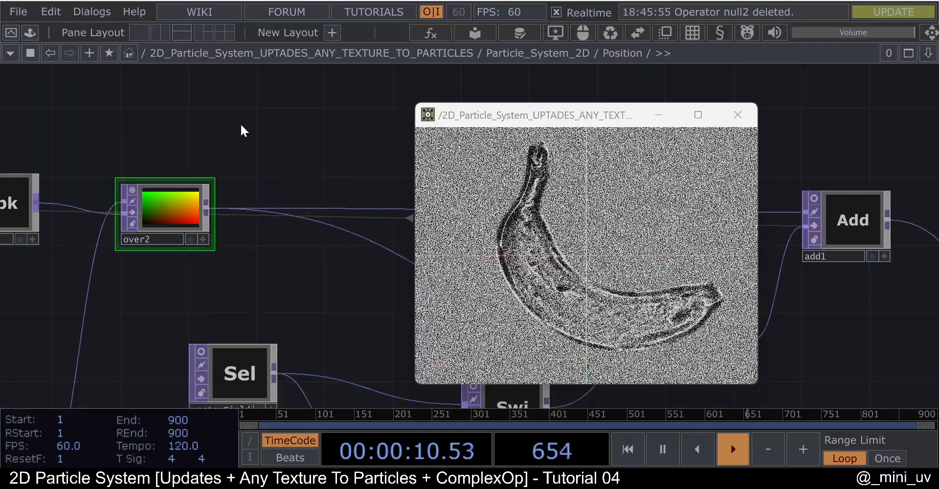
# - Leave the Position network and enter the network of the Life component
pyautogui.scroll(-2, 278, 202)
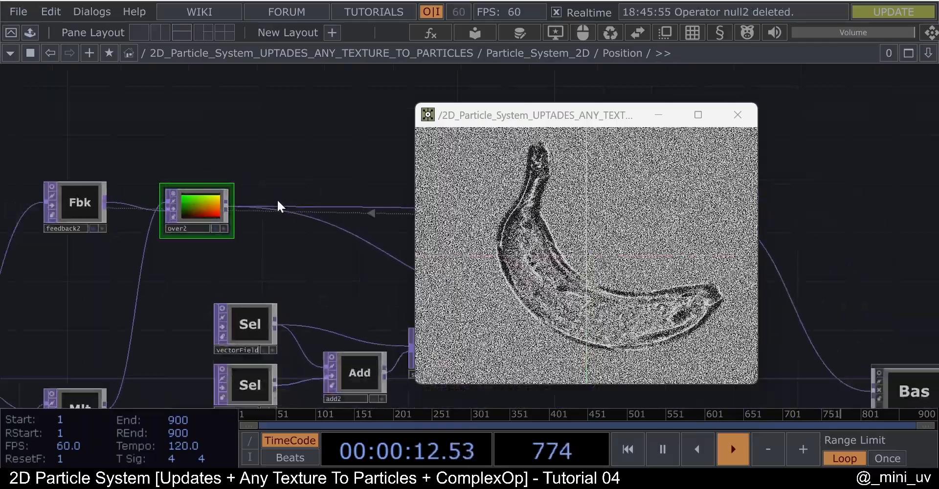
pyautogui.scroll(-3, 274, 200)
pyautogui.scroll(-4, 240, 201)
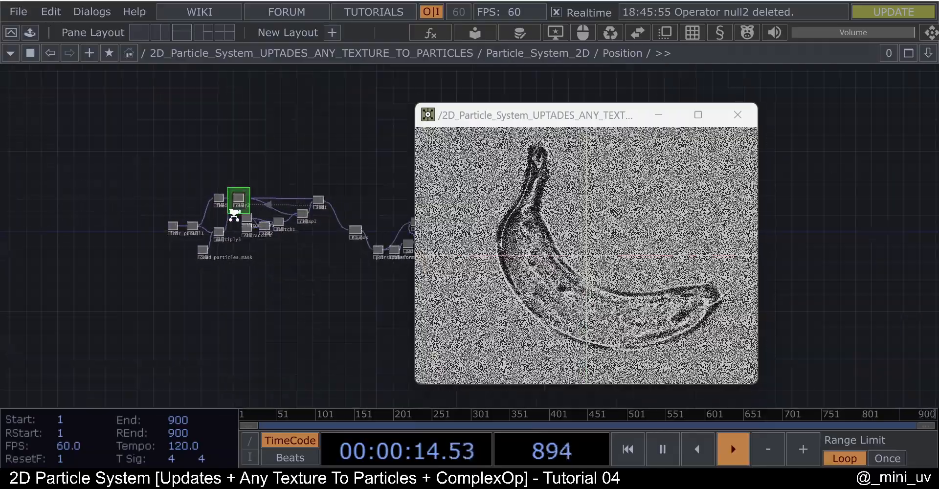
pyautogui.scroll(-3, 176, 273)
pyautogui.scroll(5, 239, 193)
pyautogui.scroll(3, 246, 239)
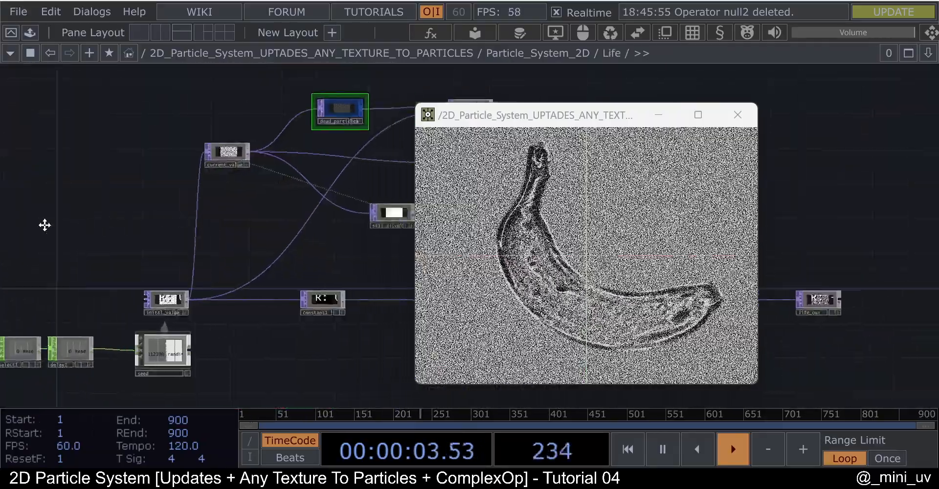
# - Move the floating viewer aside to uncover the final TOPs of the Life network
pyautogui.scroll(-2, 59, 240)
pyautogui.scroll(5, 210, 267)
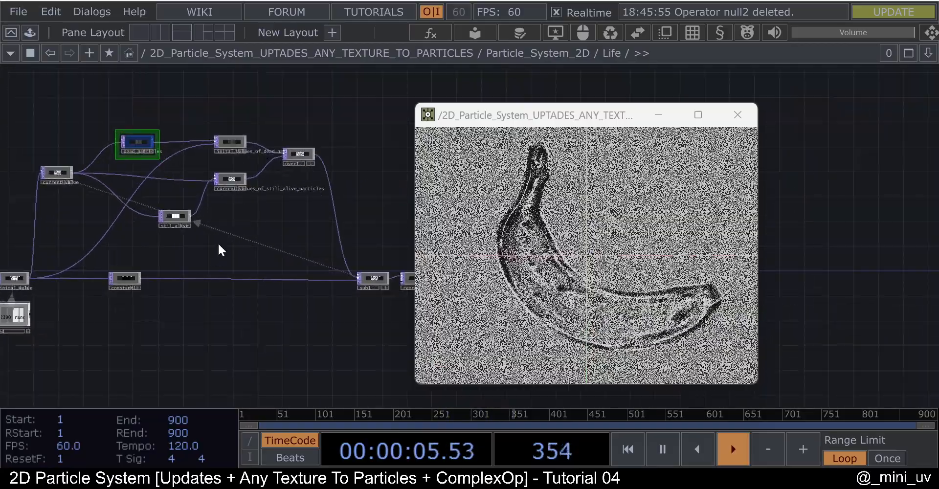
pyautogui.moveTo(291, 246); pyautogui.dragTo(251, 253)
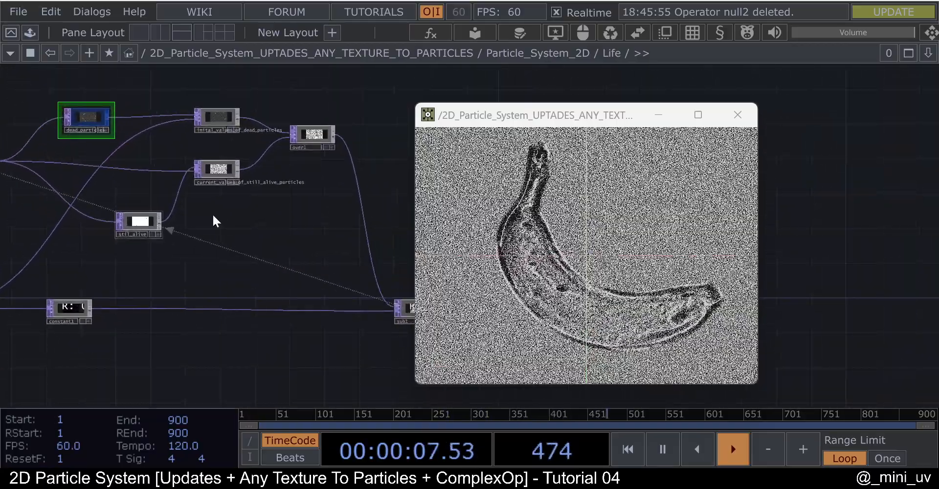
pyautogui.moveTo(440, 125); pyautogui.dragTo(660, 79)
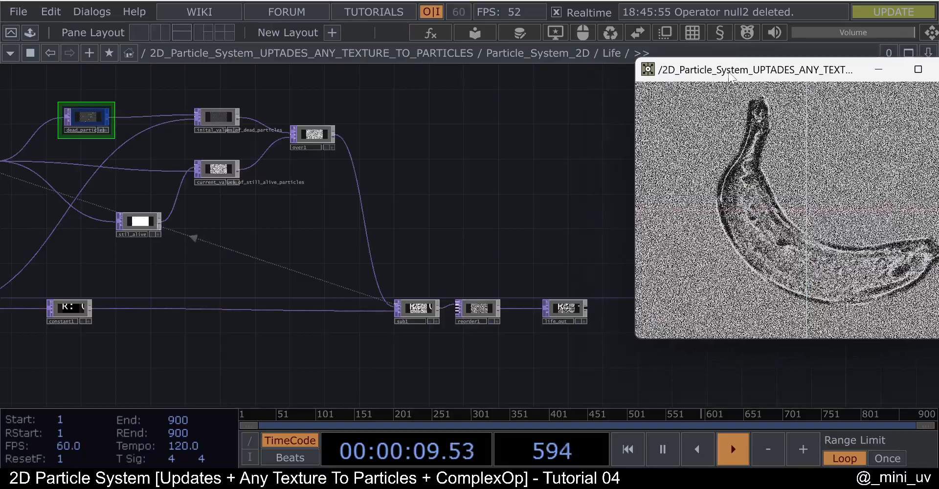
pyautogui.moveTo(311, 240); pyautogui.dragTo(383, 243)
pyautogui.scroll(-3, 389, 248)
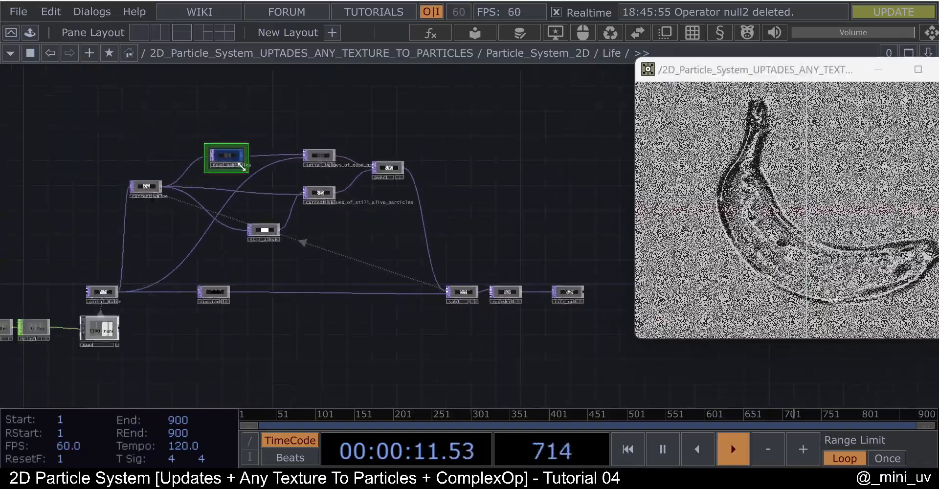
# - Examine the dead-particle and still-alive branches of the Life network, shifting the floating viewer clear of life_out
pyautogui.scroll(2, 298, 262)
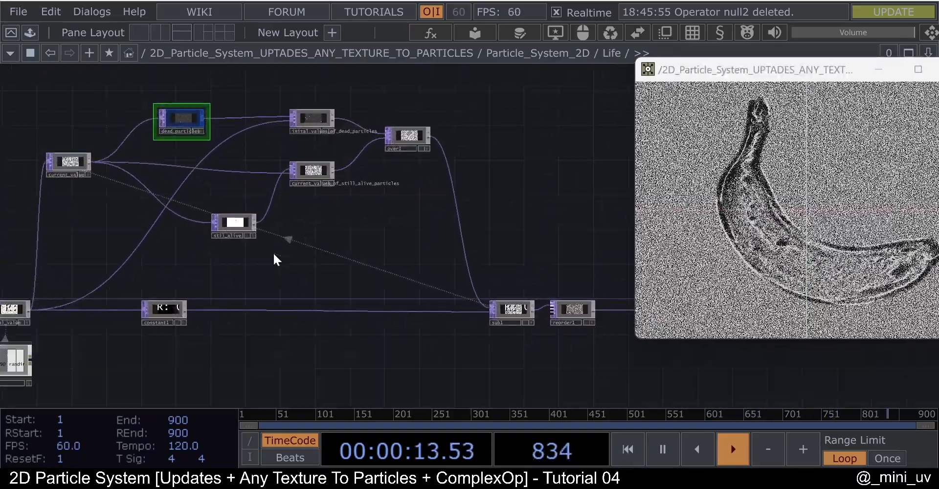
pyautogui.scroll(2, 264, 261)
pyautogui.scroll(-2, 260, 252)
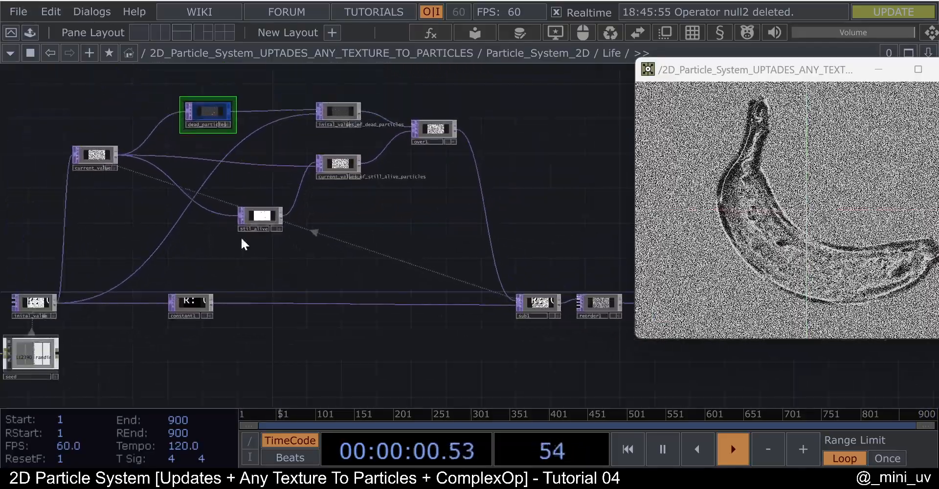
pyautogui.moveTo(695, 76); pyautogui.dragTo(638, 28)
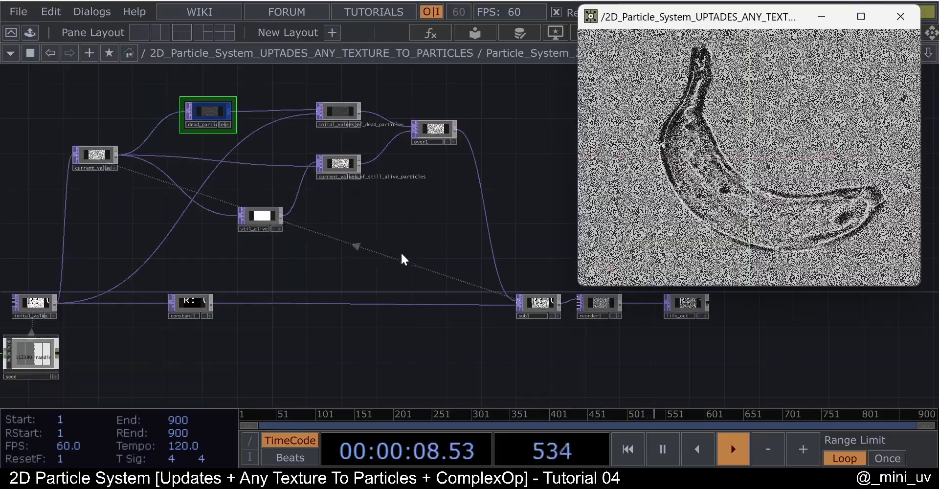
pyautogui.moveTo(340, 251); pyautogui.dragTo(358, 249)
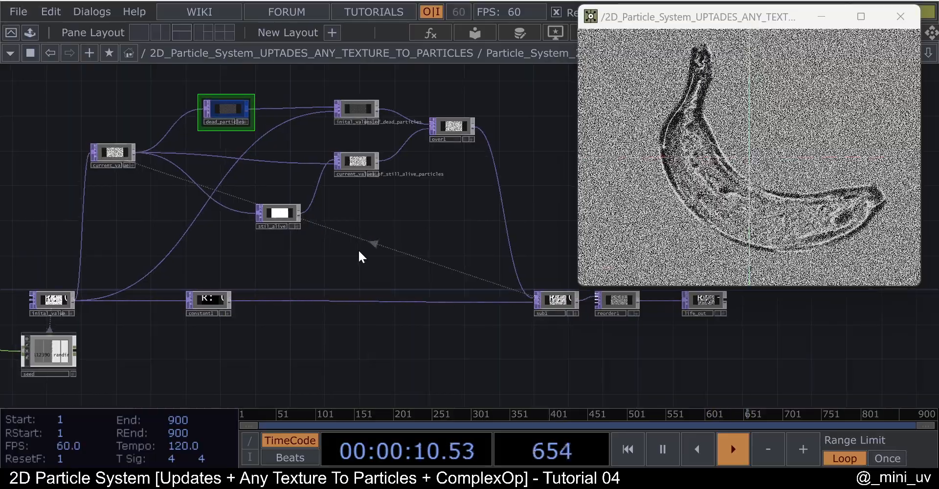
pyautogui.moveTo(379, 242); pyautogui.dragTo(418, 234)
pyautogui.scroll(-3, 376, 241)
pyautogui.scroll(3, 210, 262)
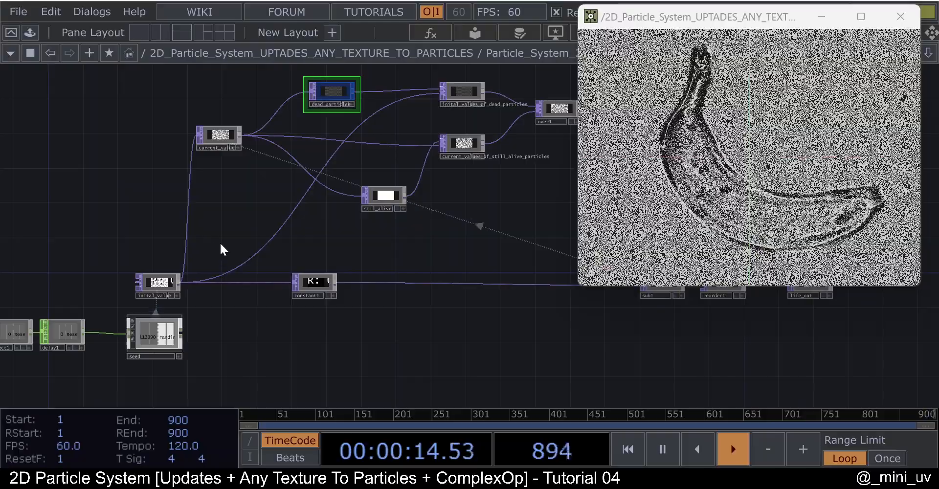
# - Select the inital_value TOP in the Life network and inspect its noise texture
pyautogui.moveTo(119, 224); pyautogui.dragTo(158, 179)
pyautogui.scroll(5, 168, 261)
pyautogui.click(174, 252)
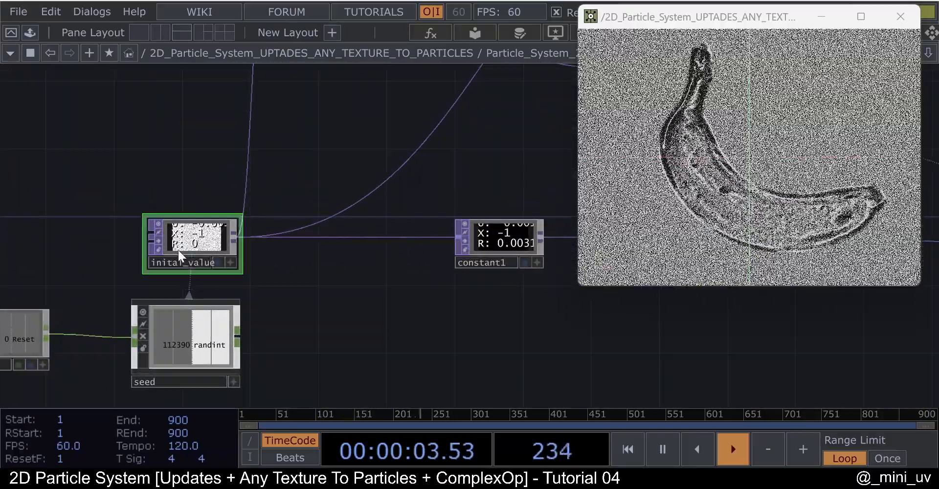
pyautogui.scroll(3, 178, 251)
pyautogui.scroll(-2, 179, 240)
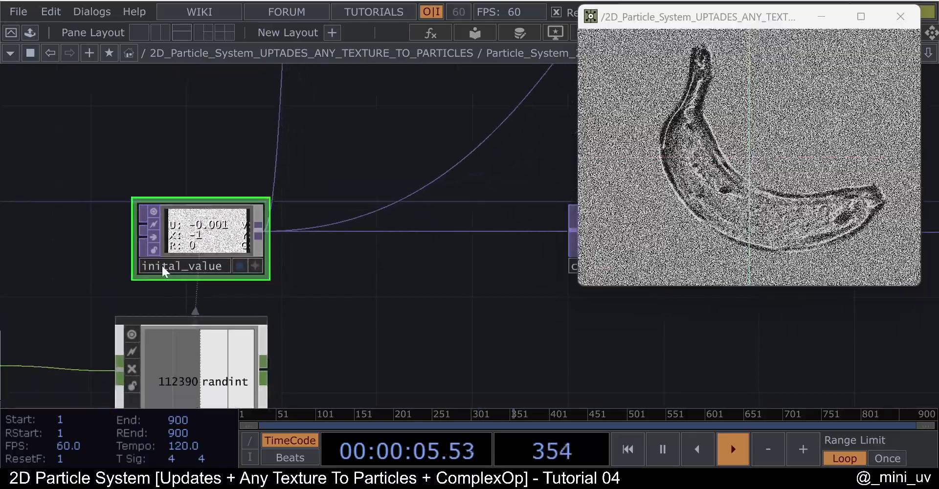
pyautogui.scroll(-3, 178, 260)
pyautogui.scroll(3, 179, 260)
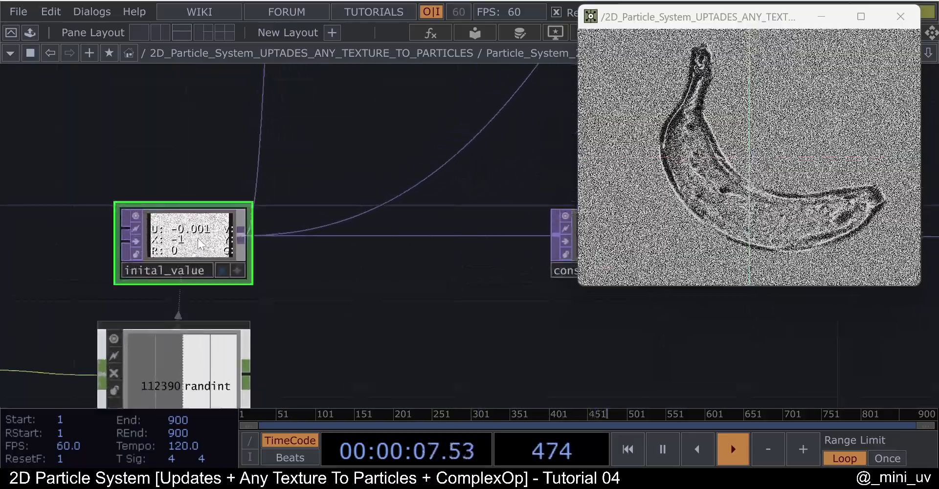
# - Close the floating particle viewer and bring inital_value, seed and constant1 into view
pyautogui.moveTo(744, 25); pyautogui.dragTo(741, 71)
pyautogui.click(897, 63)
pyautogui.scroll(-3, 524, 166)
pyautogui.scroll(3, 465, 230)
pyautogui.moveTo(429, 239); pyautogui.dragTo(527, 223)
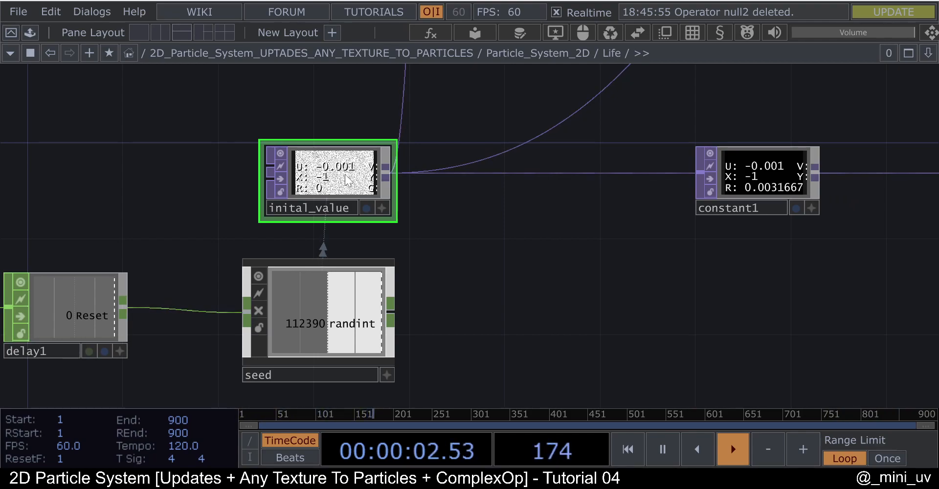
# - Inspect the pixel values shown on the inital_value TOP up close
pyautogui.scroll(2, 286, 190)
pyautogui.scroll(3, 286, 193)
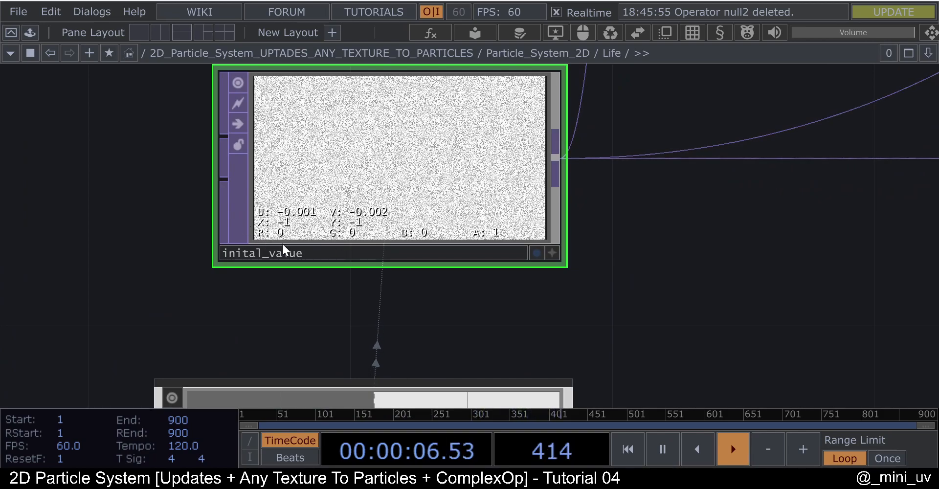
pyautogui.scroll(-2, 190, 212)
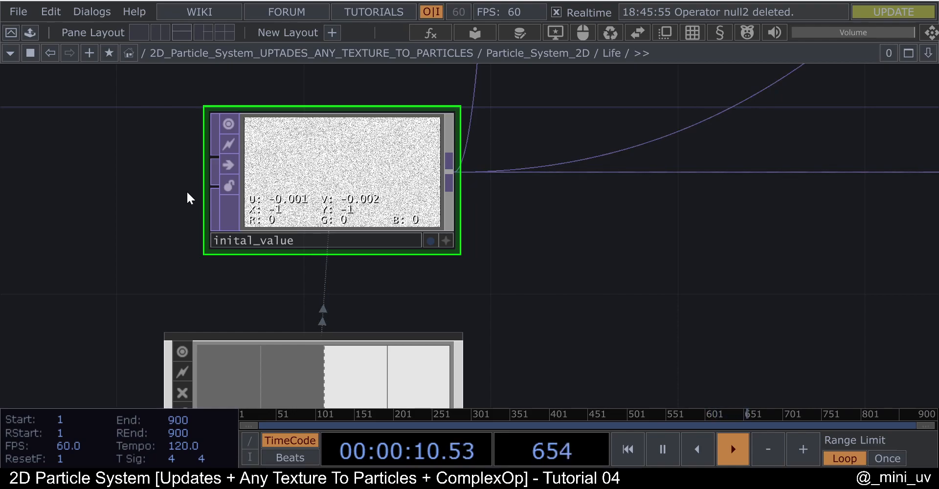
pyautogui.scroll(-3, 250, 169)
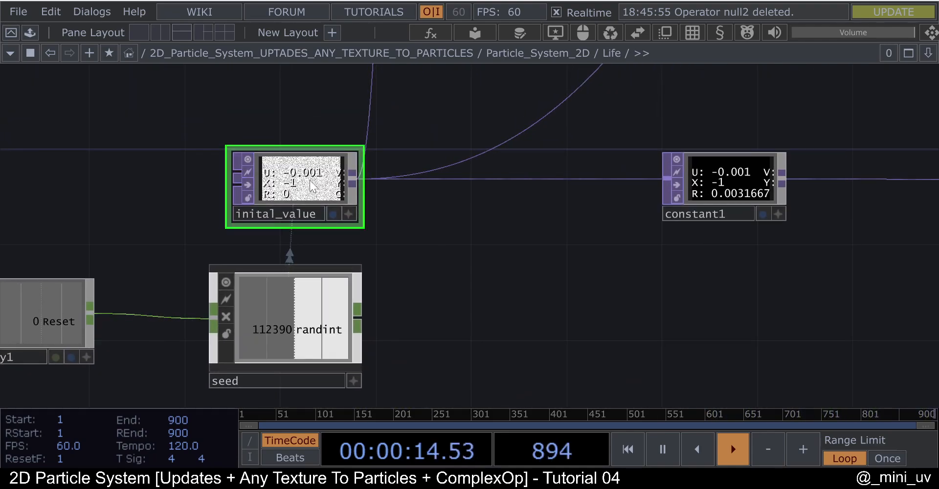
# - Open the parameters of the inital_value TOP and show its Noise settings
pyautogui.press('p')
pyautogui.scroll(5, 271, 191)
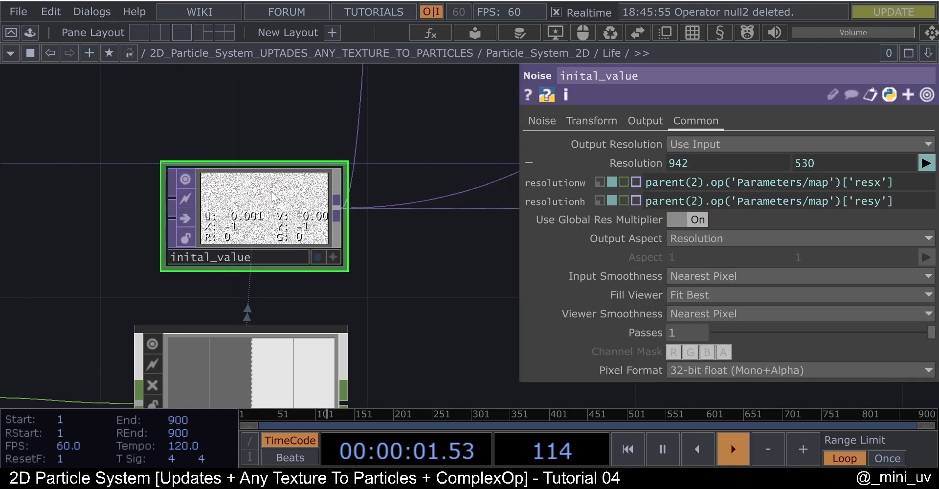
pyautogui.scroll(-2, 244, 203)
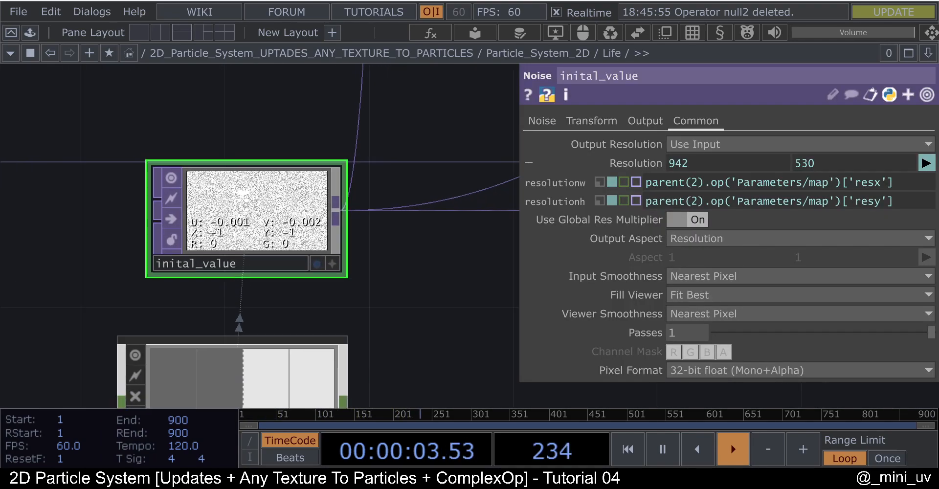
pyautogui.click(543, 121)
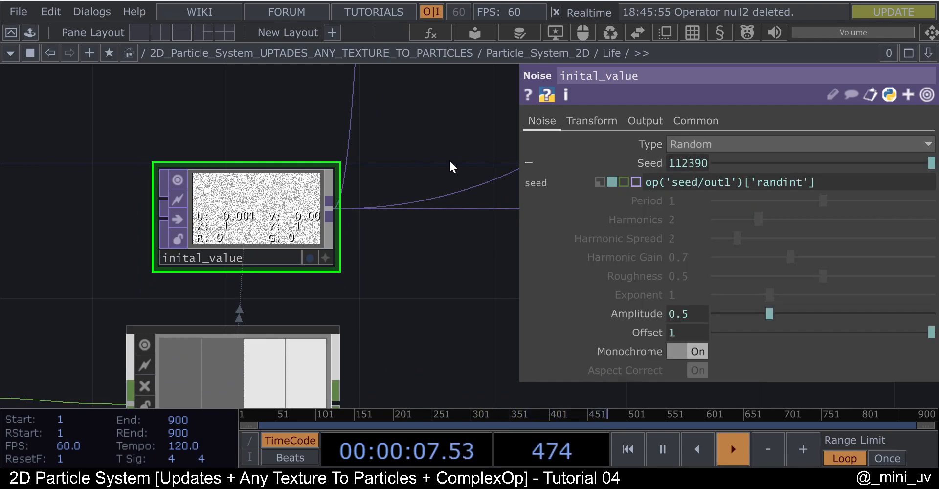
# - Examine the random noise texture of the inital_value TOP up close alongside its Noise settings
pyautogui.scroll(2, 221, 201)
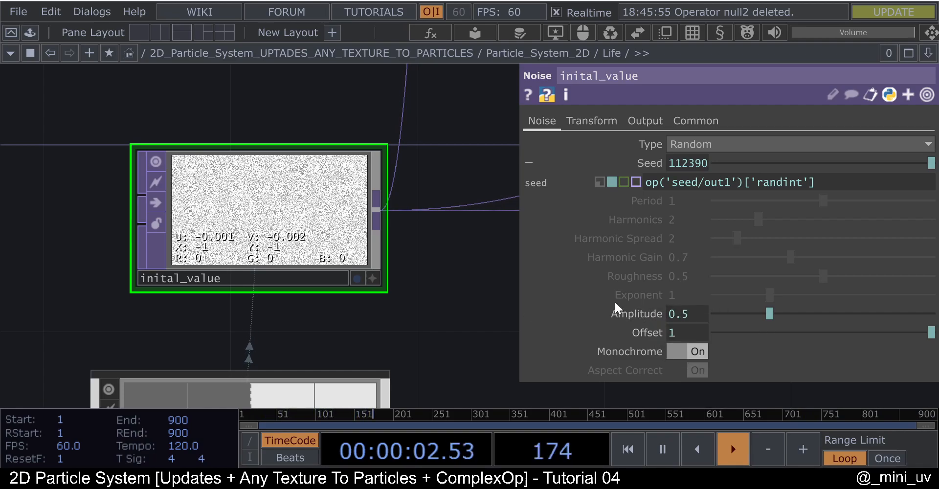
pyautogui.scroll(2, 203, 177)
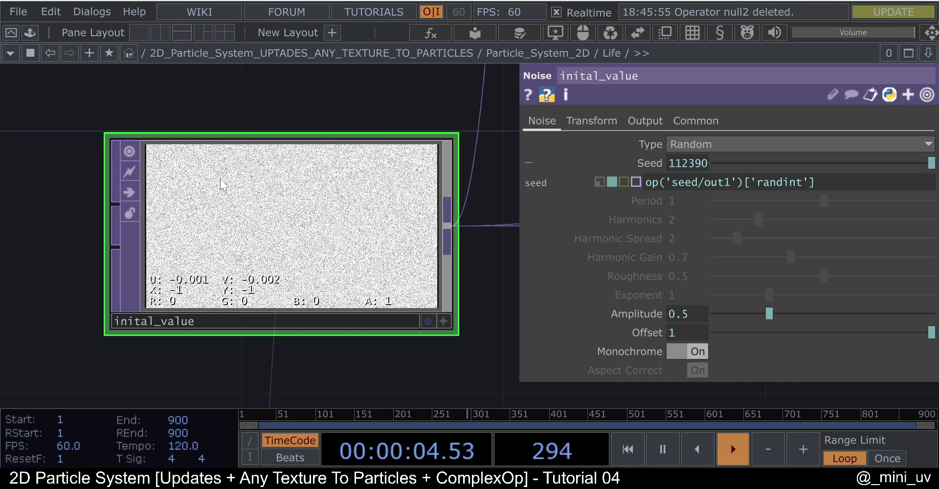
pyautogui.scroll(-2, 219, 190)
pyautogui.scroll(1, 198, 191)
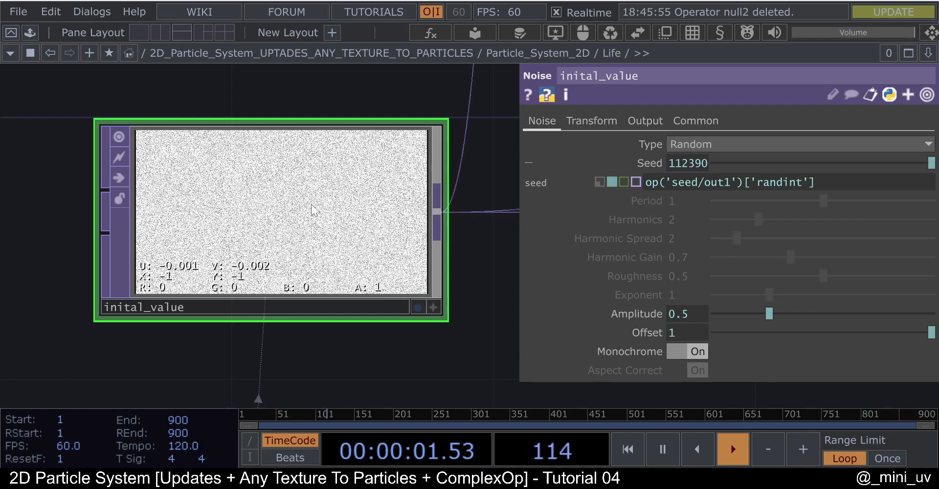
pyautogui.scroll(2, 310, 204)
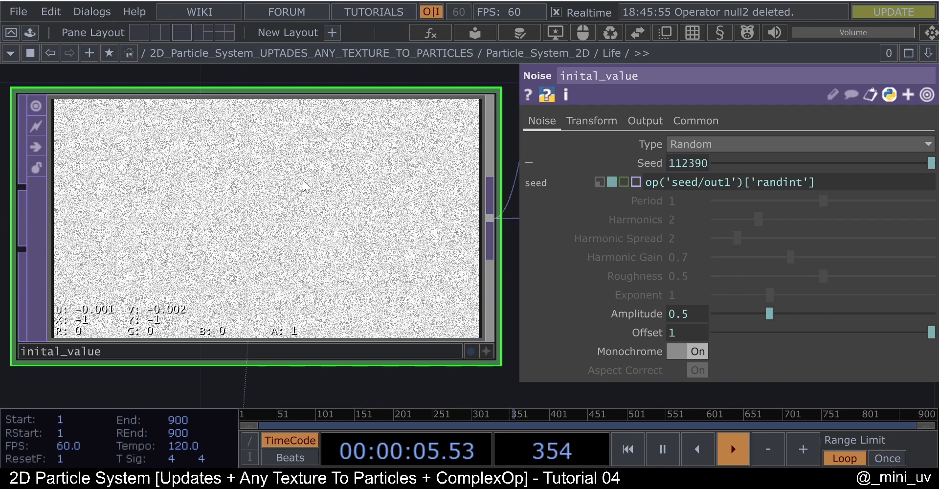
pyautogui.scroll(-1, 217, 194)
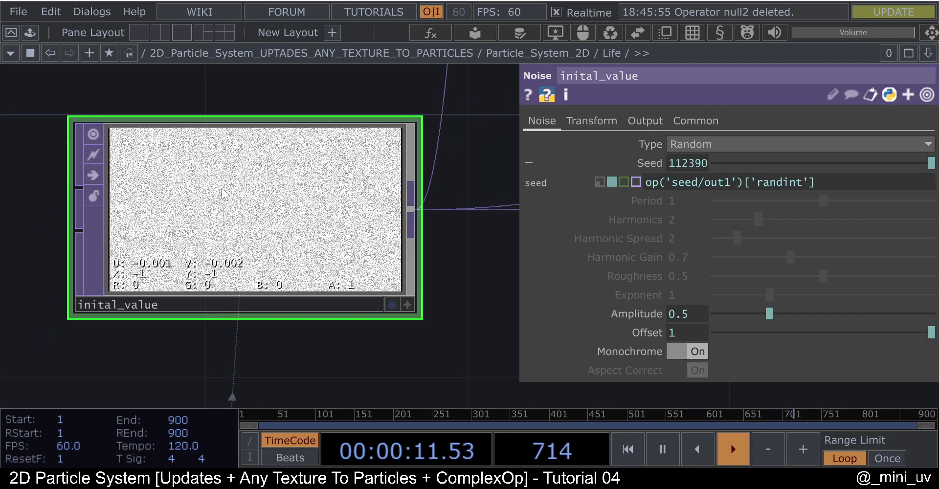
pyautogui.scroll(-3, 213, 198)
pyautogui.scroll(2, 193, 215)
pyautogui.scroll(-4, 308, 214)
pyautogui.scroll(1, 278, 175)
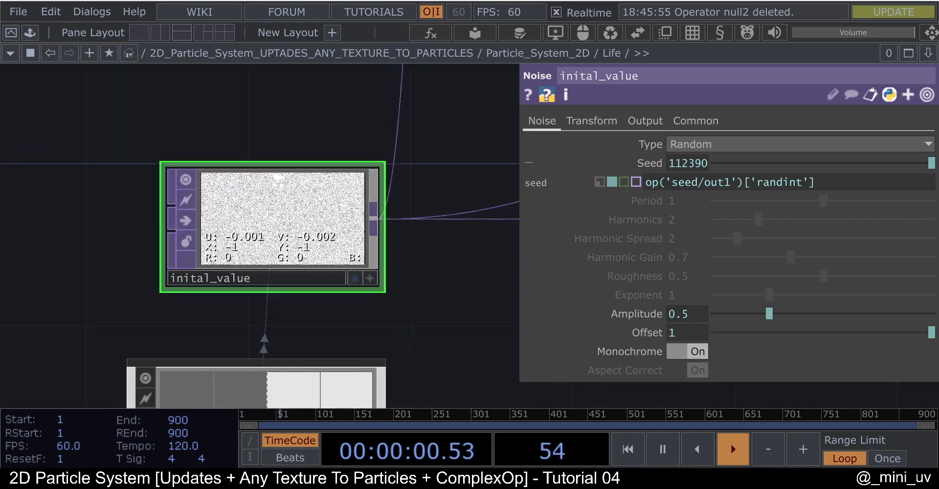
pyautogui.scroll(4, 277, 178)
pyautogui.scroll(2, 269, 265)
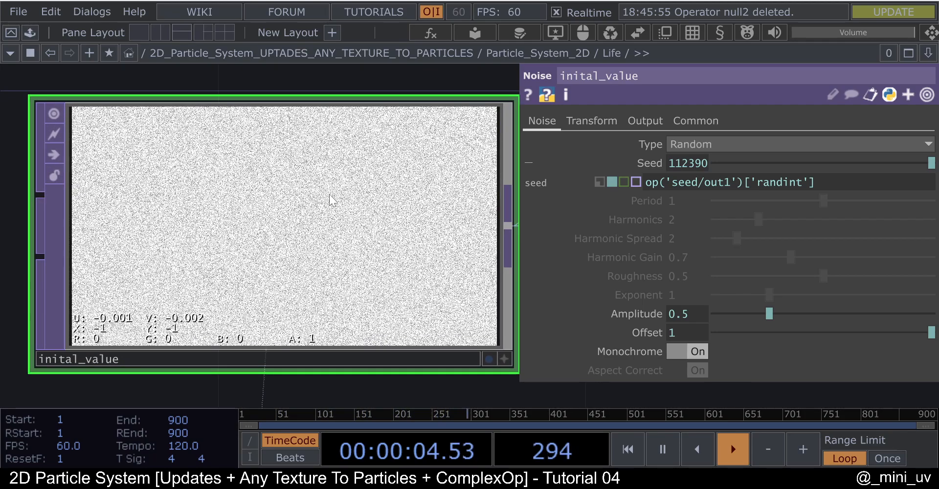
pyautogui.scroll(-2, 211, 179)
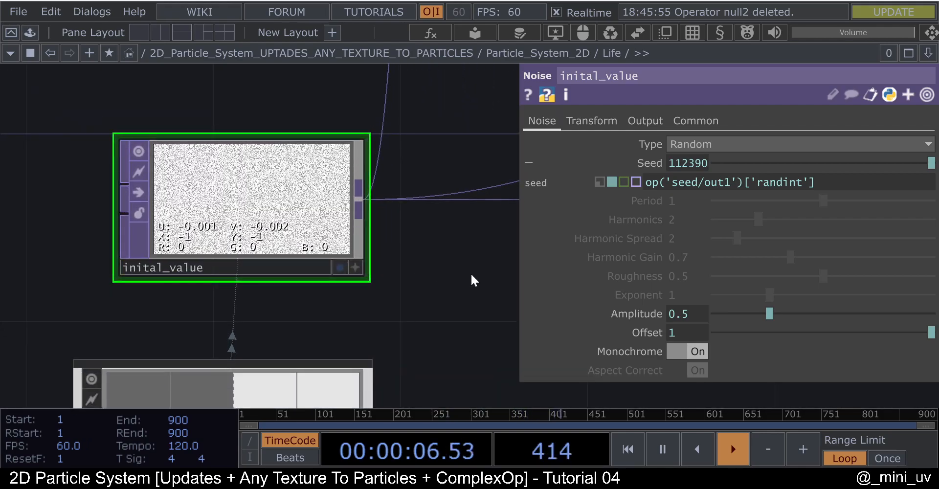
# - Show the Common settings of the inital_value TOP, including its resolution and pixel format
pyautogui.click(696, 121)
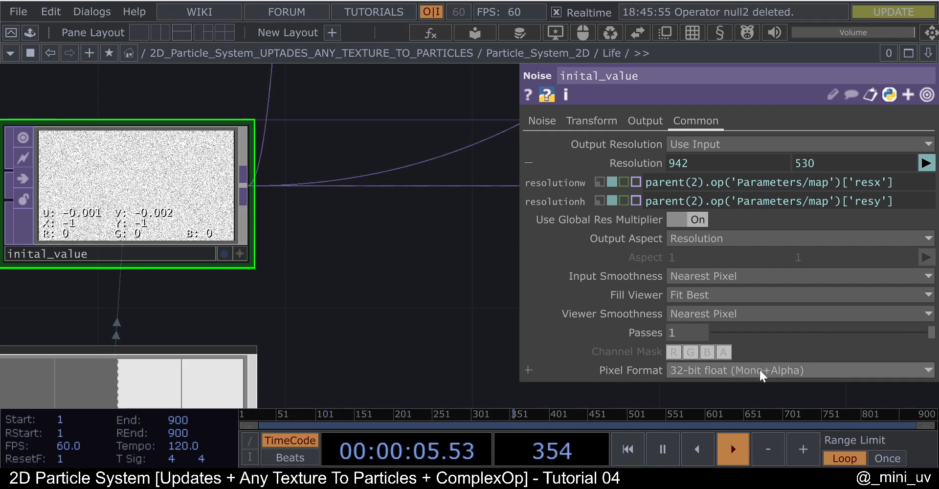
pyautogui.moveTo(359, 287); pyautogui.dragTo(410, 255)
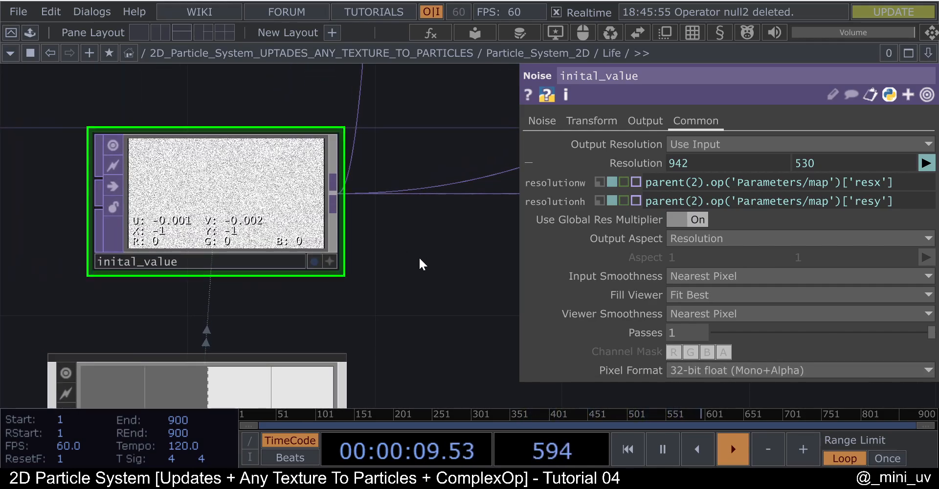
pyautogui.moveTo(339, 215); pyautogui.dragTo(184, 149)
# - Add a Constant TOP in the empty network area beside the seed component
pyautogui.scroll(-2, 270, 181)
pyautogui.moveTo(350, 267); pyautogui.dragTo(337, 246)
pyautogui.press('Tab')
pyautogui.write('c')
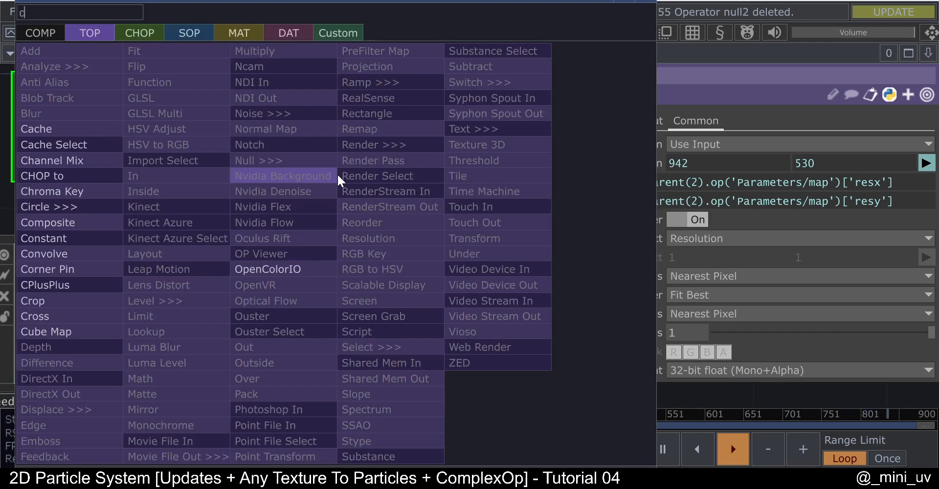
pyautogui.click(63, 235)
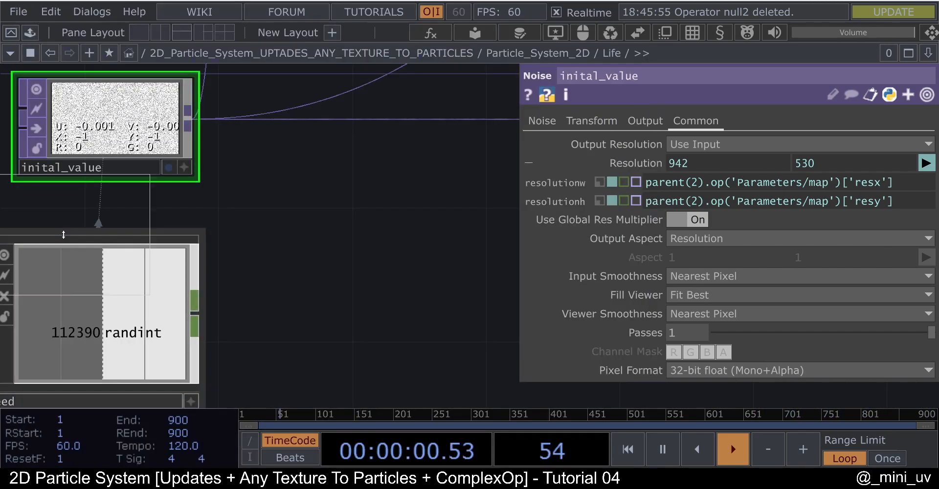
pyautogui.click(386, 254)
pyautogui.scroll(2, 452, 251)
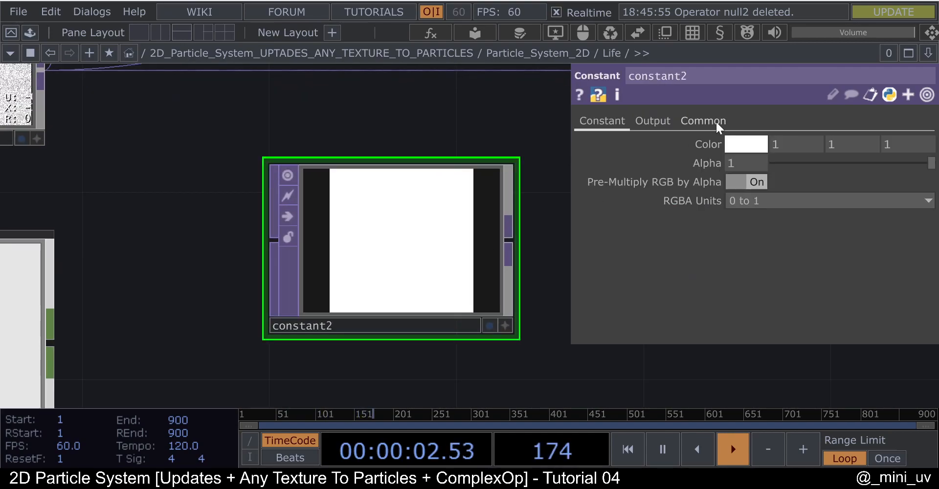
# - Set the new Constant TOP's pixel format to 32-bit float (Mono) and activate its viewer to read pixel values
pyautogui.click(712, 122)
pyautogui.click(834, 334)
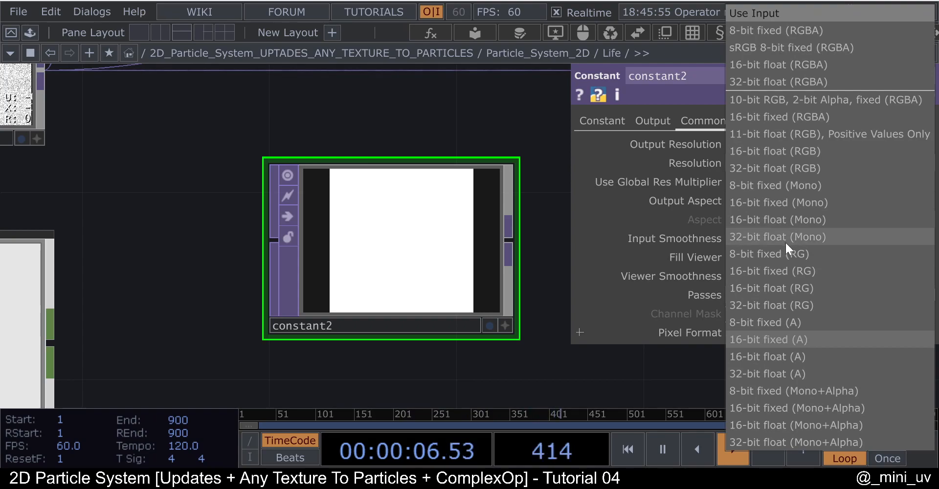
pyautogui.click(786, 241)
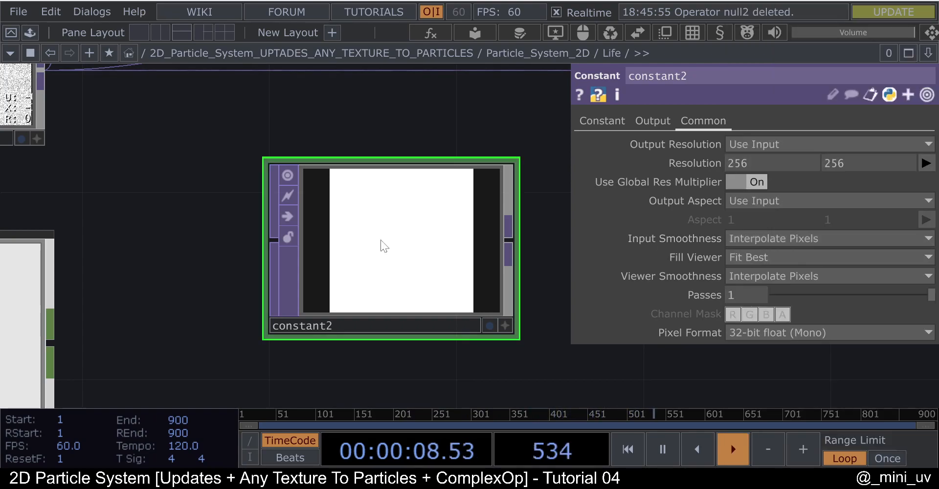
pyautogui.click(494, 323)
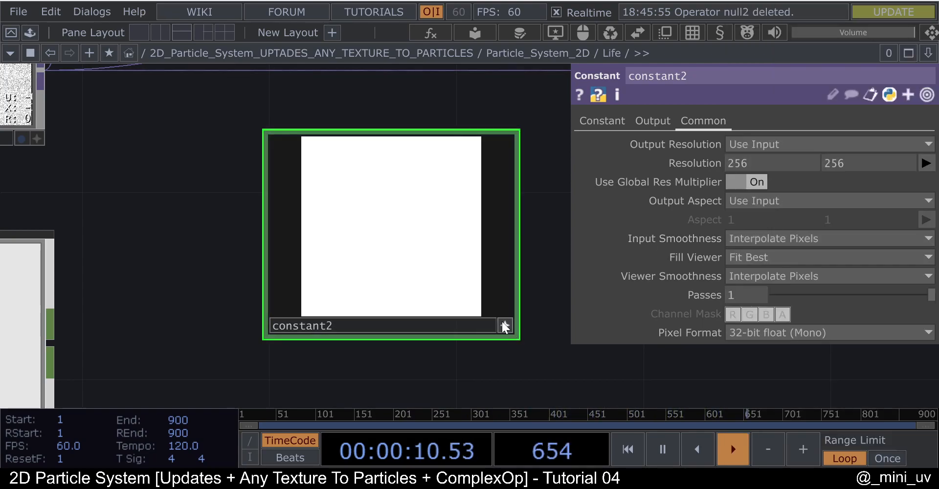
pyautogui.scroll(3, 357, 257)
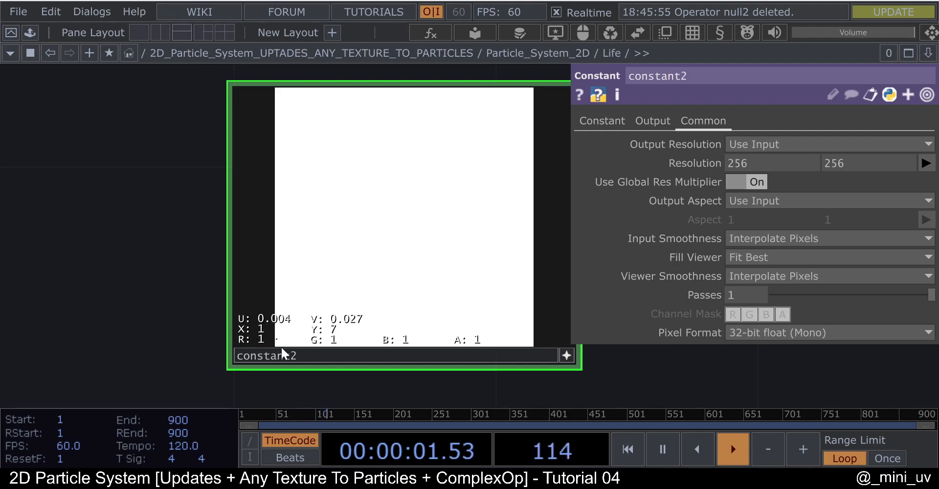
# - Set the Constant TOP's red, green and blue colour values to 0.5, 5 and 9
pyautogui.click(607, 120)
pyautogui.click(789, 146)
pyautogui.write('0.5')
pyautogui.press('Return')
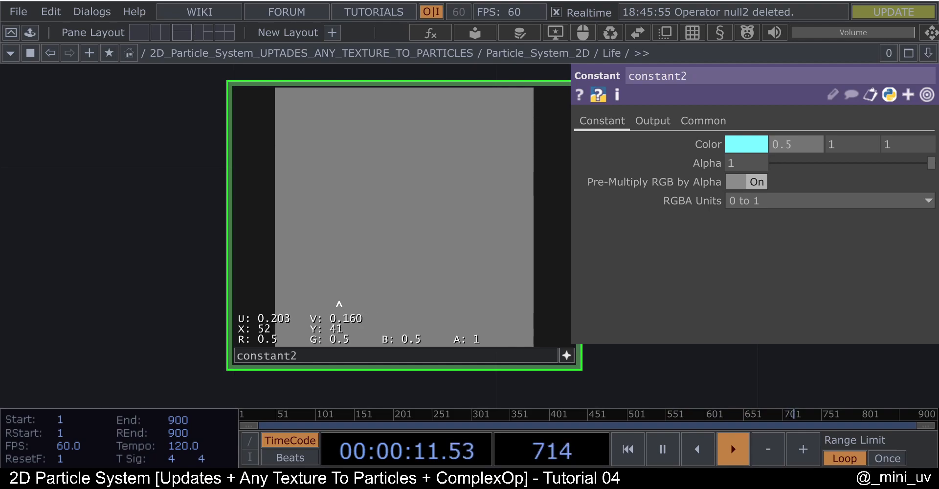
pyautogui.click(865, 145)
pyautogui.write('5')
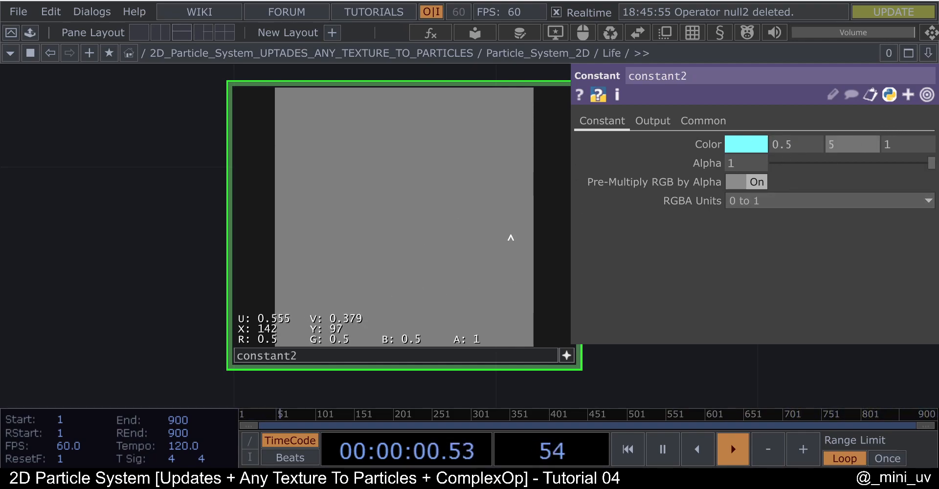
pyautogui.click(908, 140)
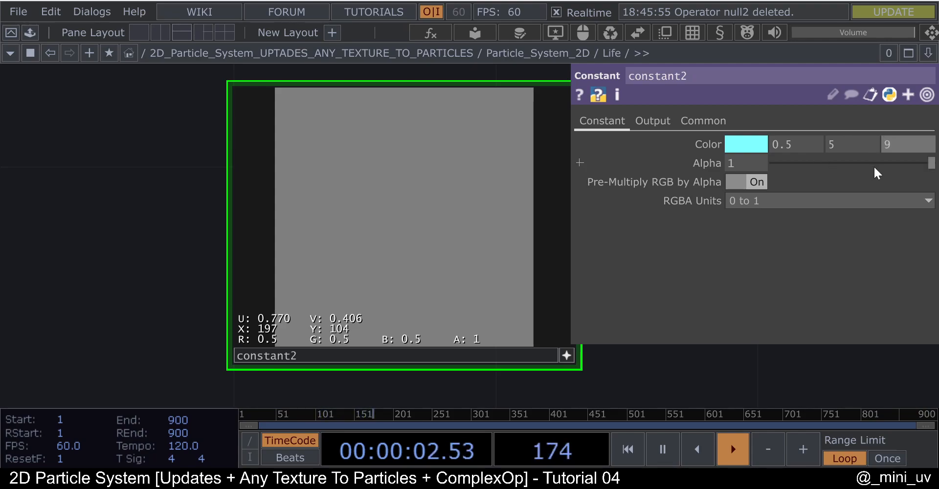
# - Deactivate the viewer of the constant2 TOP and delete that operator
pyautogui.scroll(-3, 139, 252)
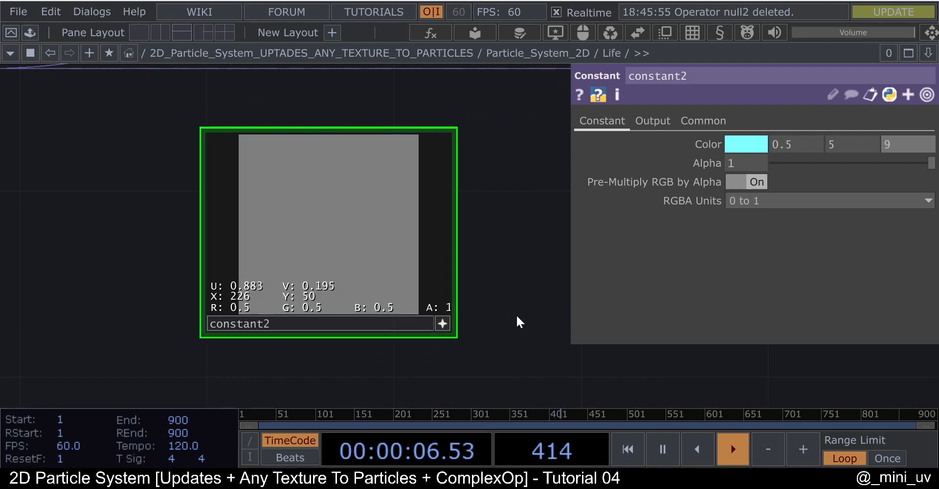
pyautogui.scroll(3, 444, 325)
pyautogui.scroll(-3, 446, 325)
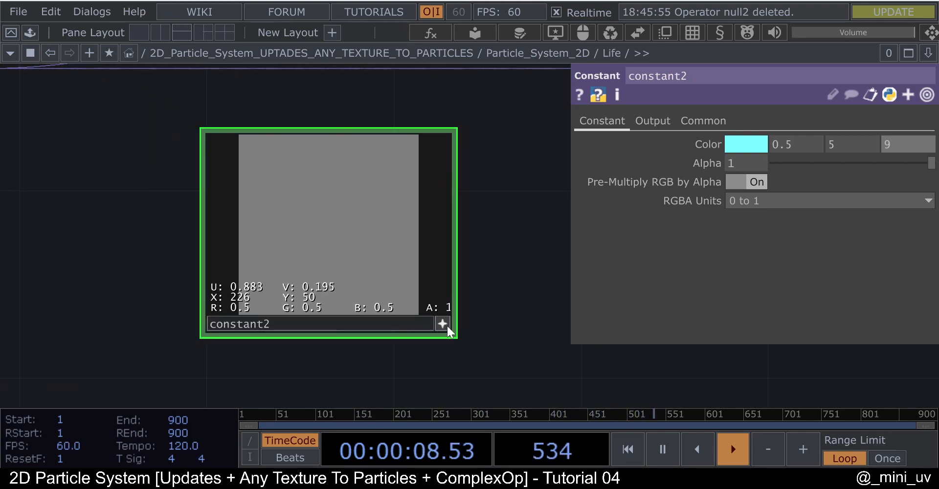
pyautogui.click(443, 325)
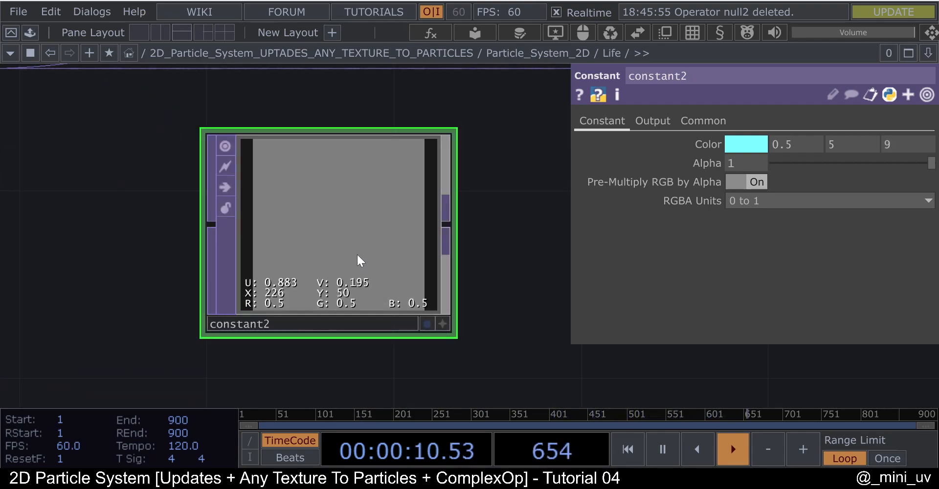
pyautogui.press('Delete')
pyautogui.scroll(-3, 371, 186)
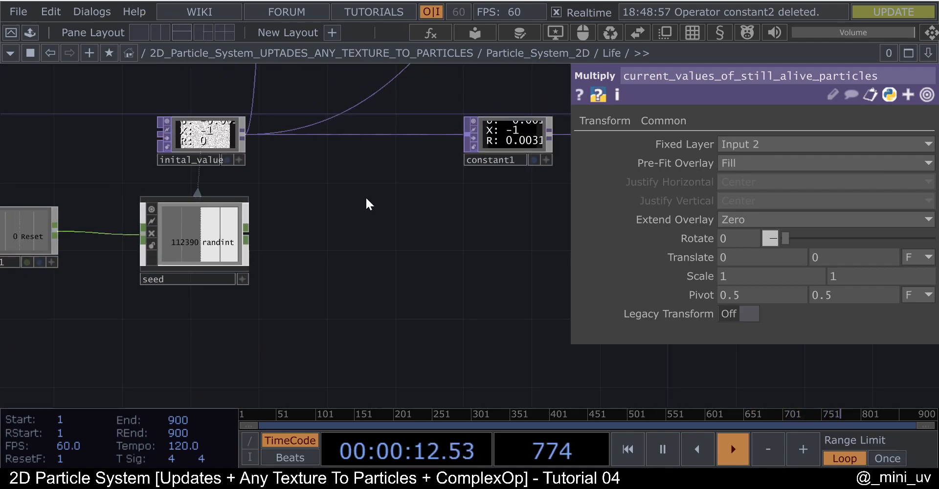
# - Examine the inital_value texture up close and trace its connections across the Life network
pyautogui.scroll(3, 186, 169)
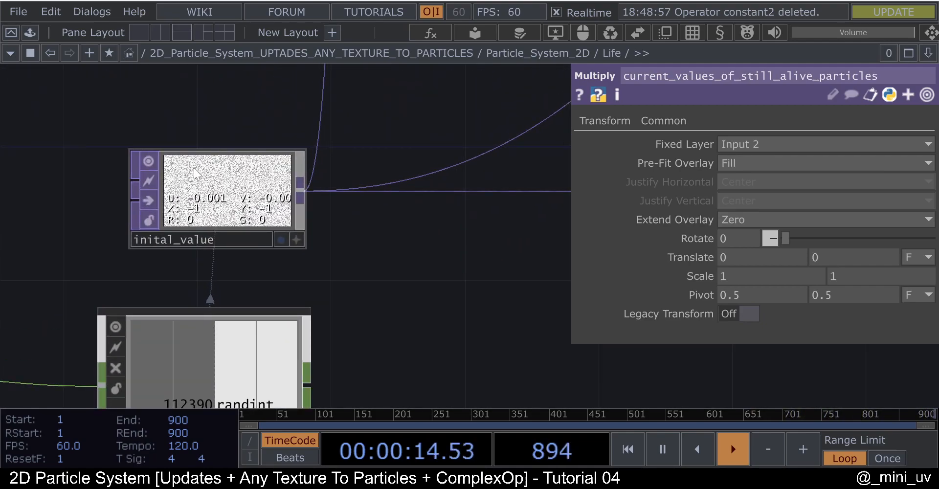
pyautogui.scroll(2, 193, 168)
pyautogui.scroll(-2, 191, 206)
pyautogui.scroll(2, 197, 227)
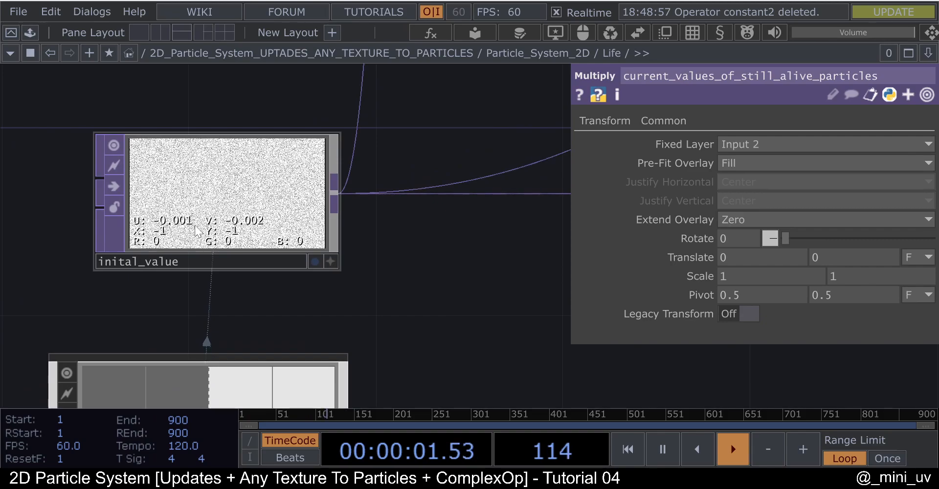
pyautogui.scroll(-1, 197, 229)
pyautogui.scroll(-1, 335, 299)
pyautogui.moveTo(337, 304); pyautogui.dragTo(259, 309)
pyautogui.scroll(-2, 259, 307)
pyautogui.moveTo(327, 288); pyautogui.dragTo(200, 288)
pyautogui.scroll(-2, 299, 283)
pyautogui.scroll(-2, 203, 245)
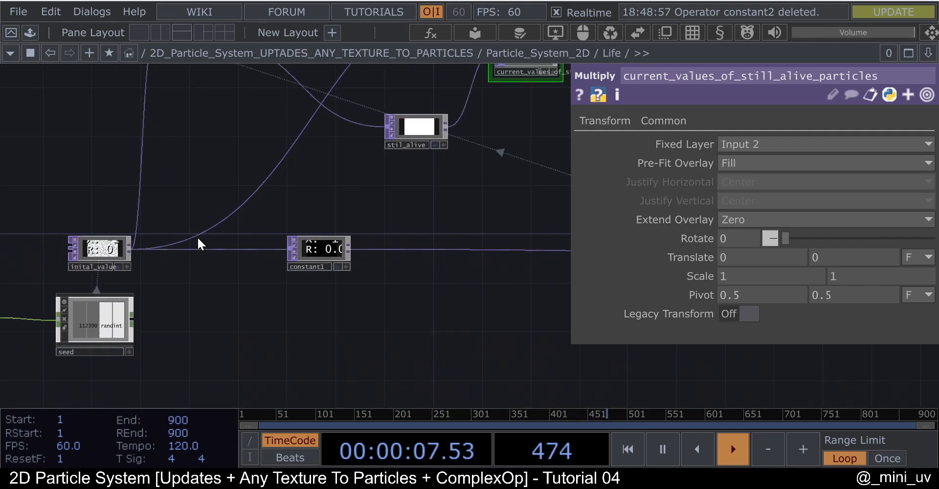
pyautogui.scroll(-2, 203, 248)
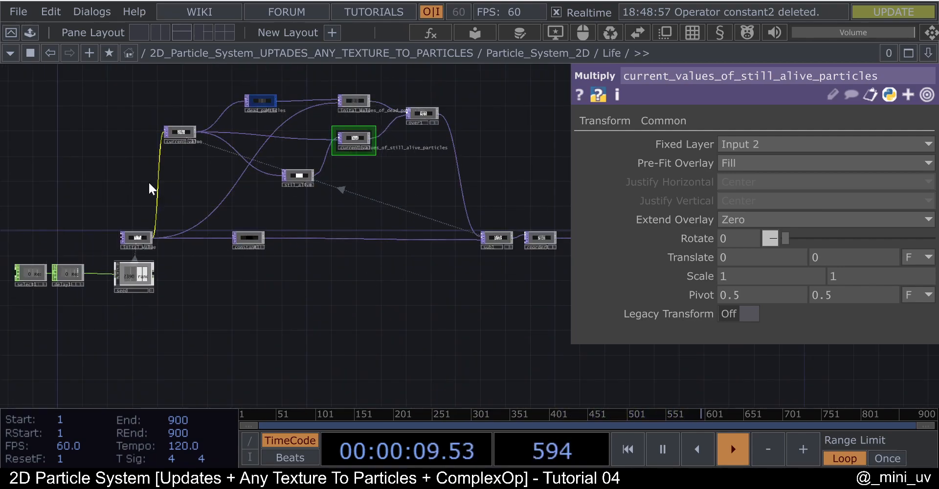
# - Select the constant1 TOP in the Life network and show its Color parameters
pyautogui.scroll(3, 147, 223)
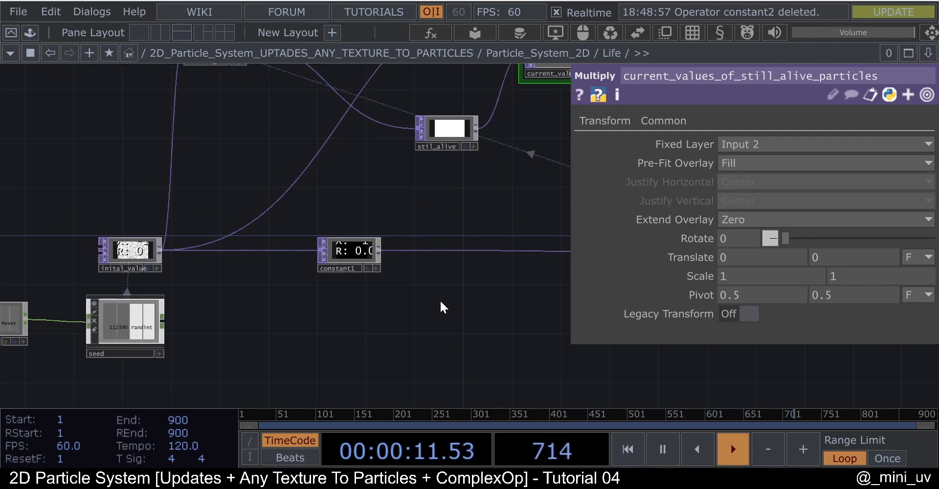
pyautogui.scroll(2, 345, 258)
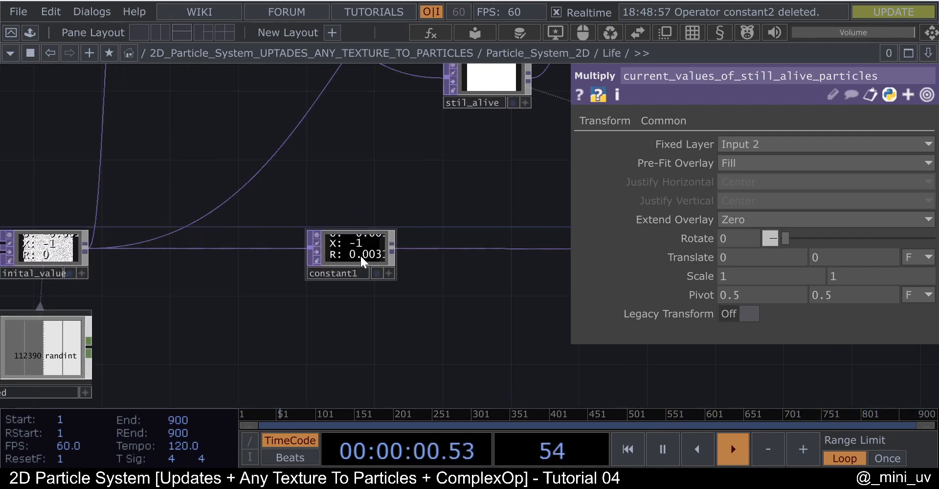
pyautogui.click(362, 241)
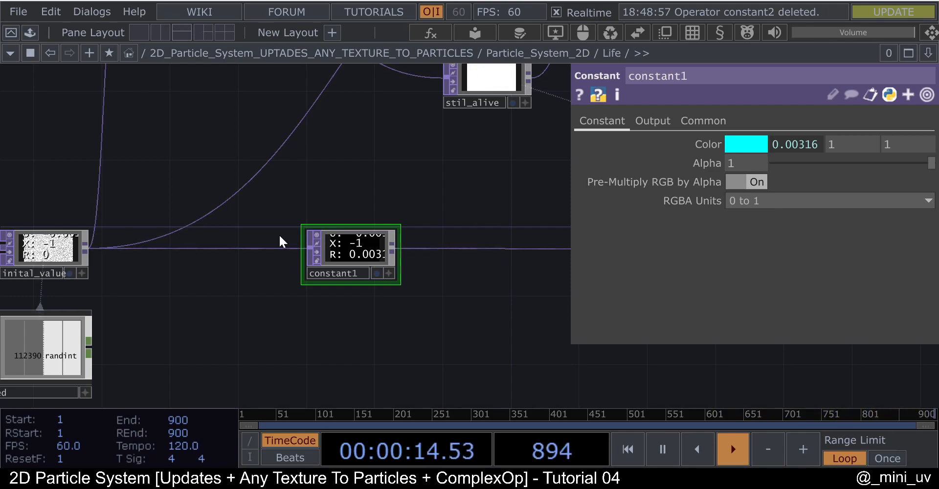
# - Select the inital_value TOP and view its Common settings with constant1 and seed in sight
pyautogui.moveTo(220, 138); pyautogui.dragTo(274, 141)
pyautogui.scroll(3, 88, 260)
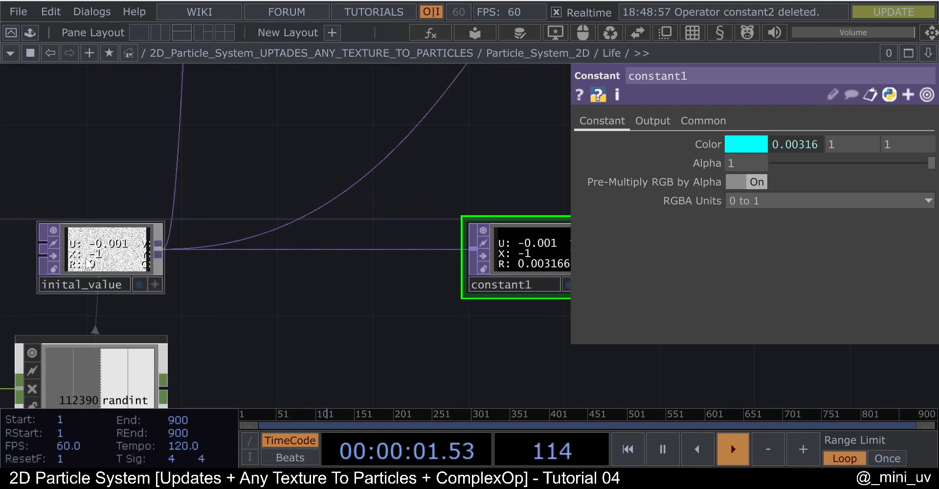
pyautogui.click(87, 263)
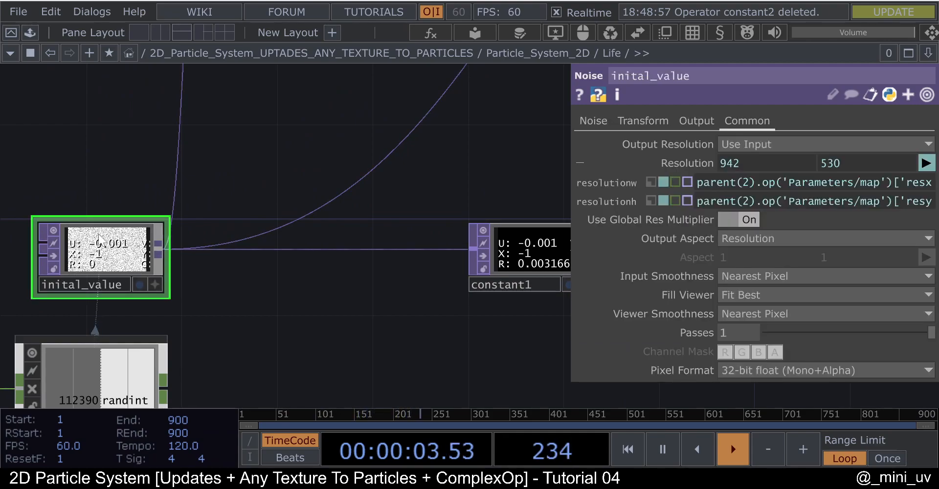
pyautogui.scroll(-2, 101, 240)
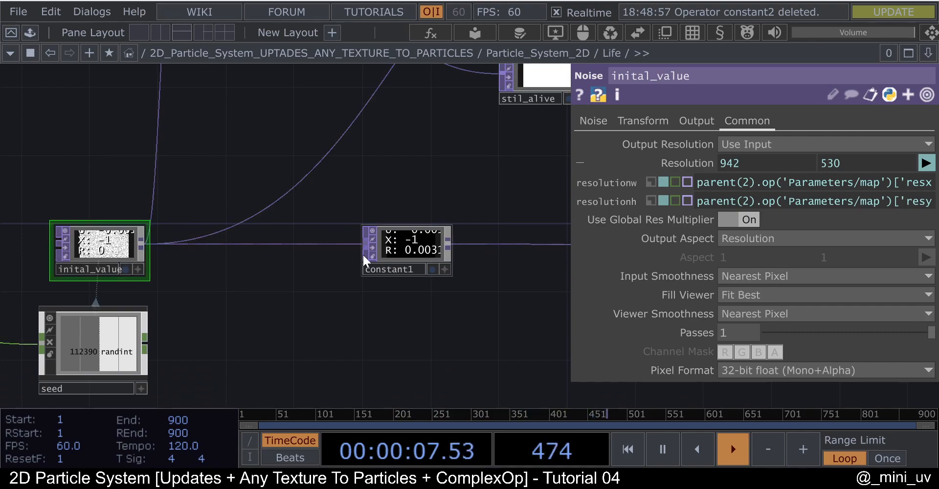
pyautogui.moveTo(416, 167); pyautogui.dragTo(406, 167)
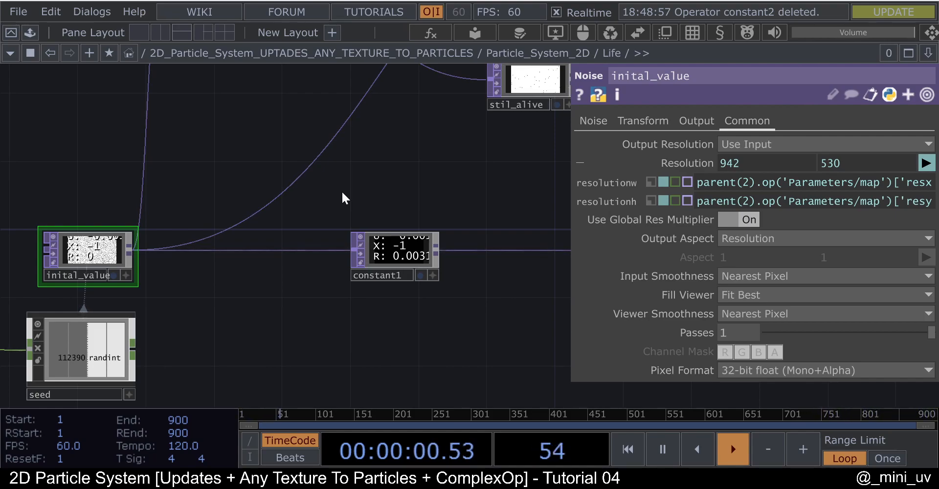
# - Select the constant1 TOP in the Life network and review its Color values and its Combine with Input setting
pyautogui.scroll(-2, 310, 215)
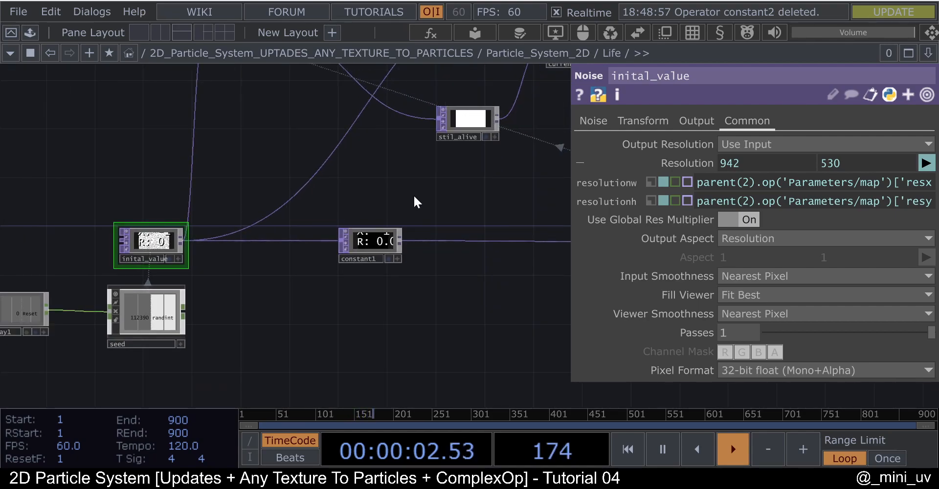
pyautogui.scroll(2, 366, 236)
pyautogui.click(367, 237)
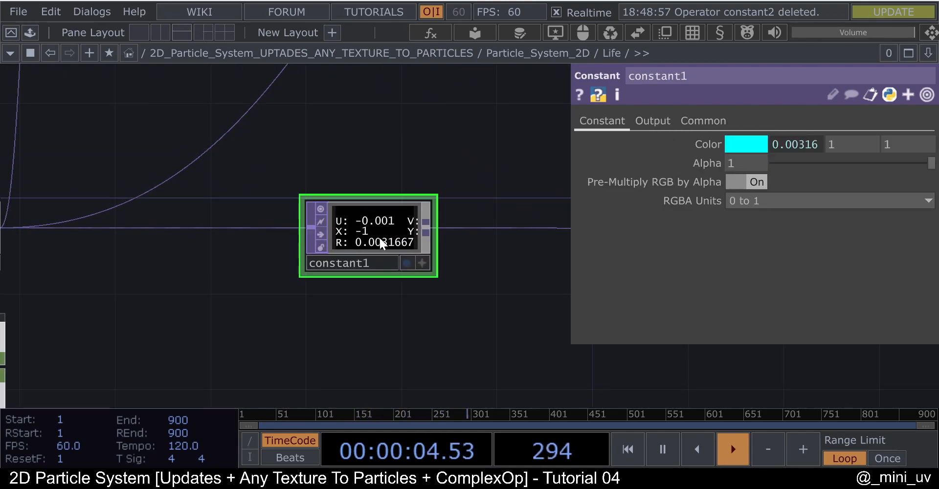
pyautogui.scroll(-2, 367, 237)
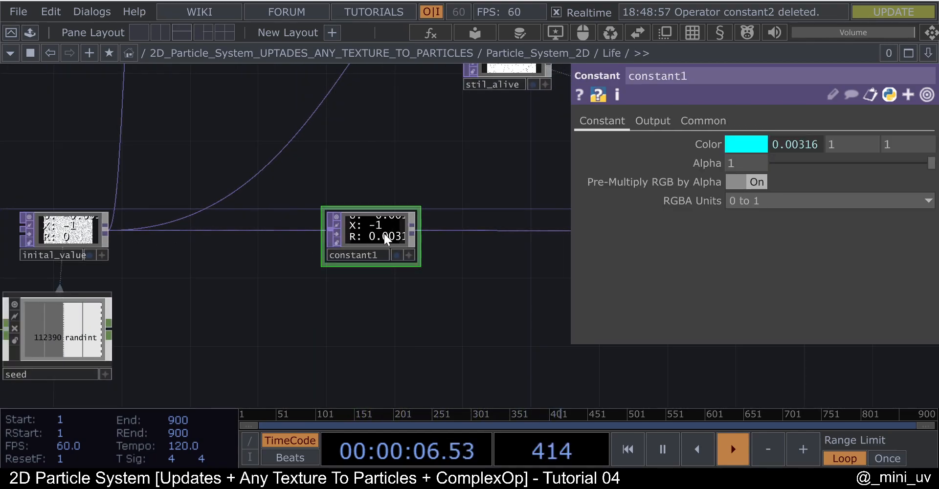
pyautogui.scroll(2, 385, 220)
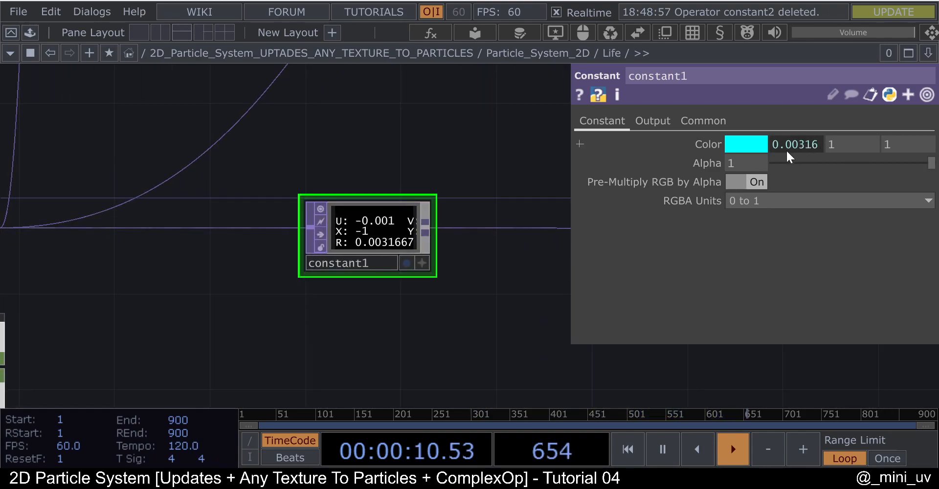
pyautogui.scroll(-2, 440, 181)
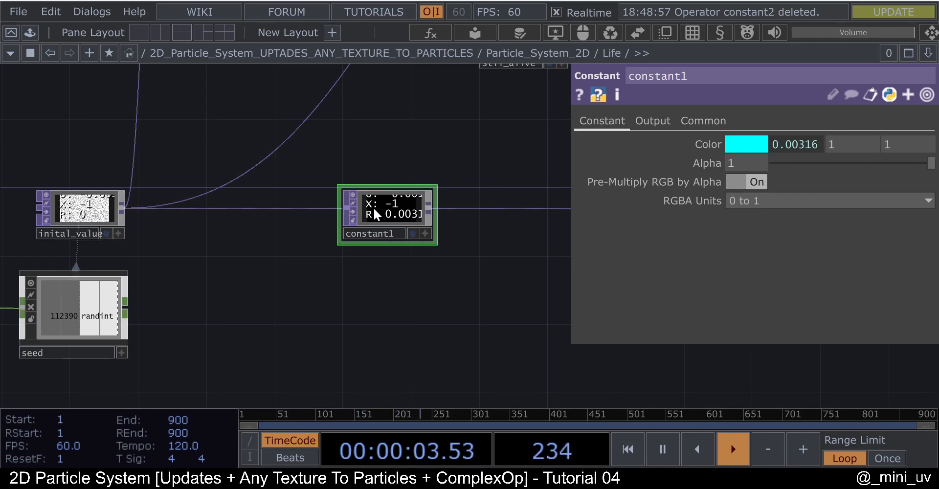
pyautogui.click(653, 121)
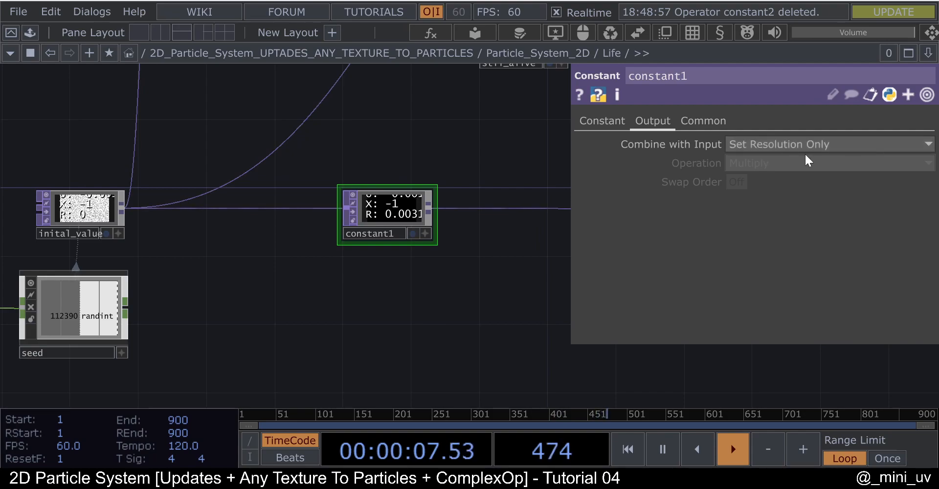
# - Add a new Constant TOP below constant1 in the Life network
pyautogui.press('Tab')
pyautogui.write('c')
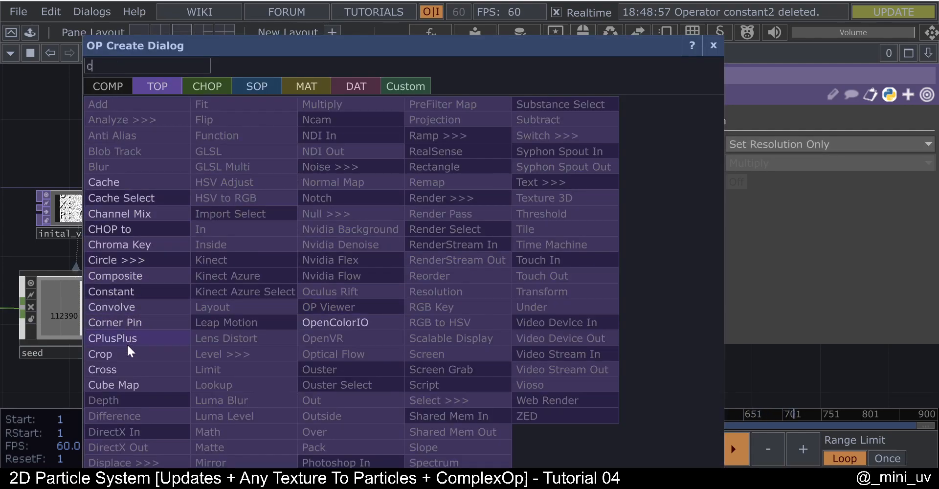
pyautogui.click(123, 292)
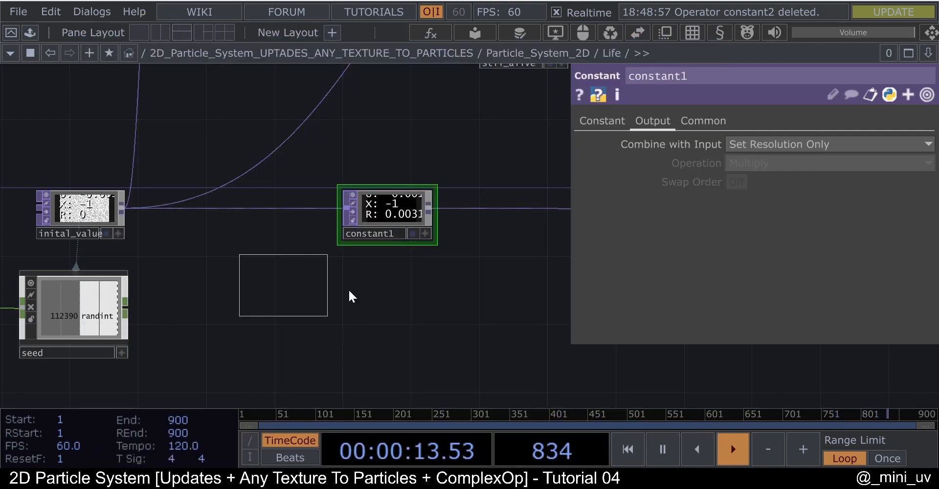
pyautogui.click(384, 297)
# - Set both resolution values of the new Constant TOP to inital_value's width expression, parent(2).op('Parameters/map')['resx']
pyautogui.click(79, 210)
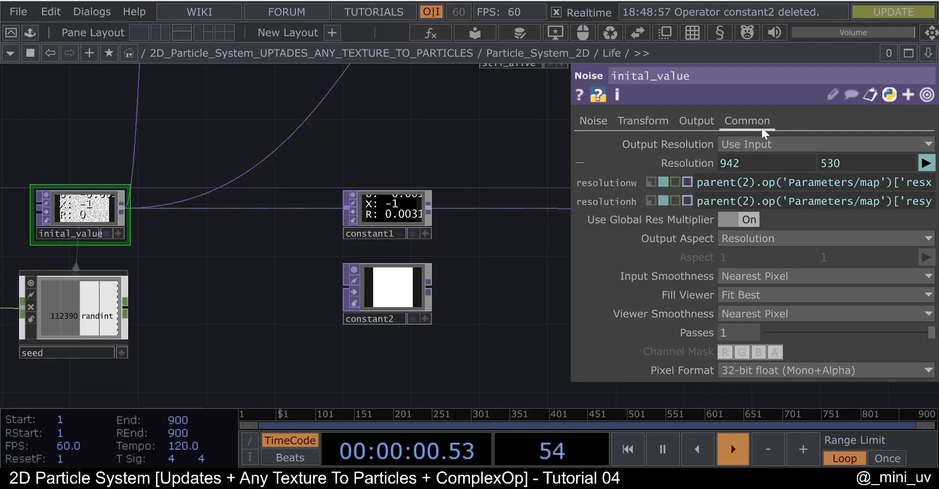
pyautogui.click(389, 288)
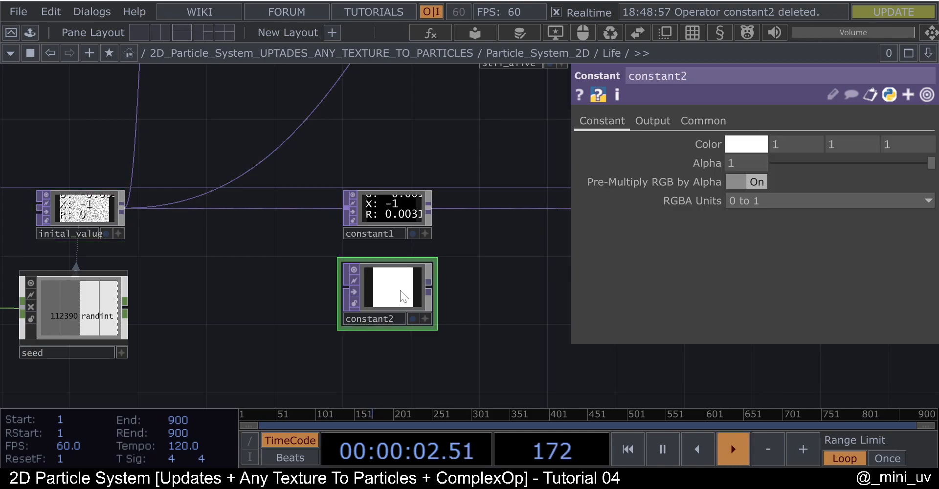
pyautogui.click(710, 126)
pyautogui.click(752, 169)
pyautogui.hotkey('ctrl', 'v')
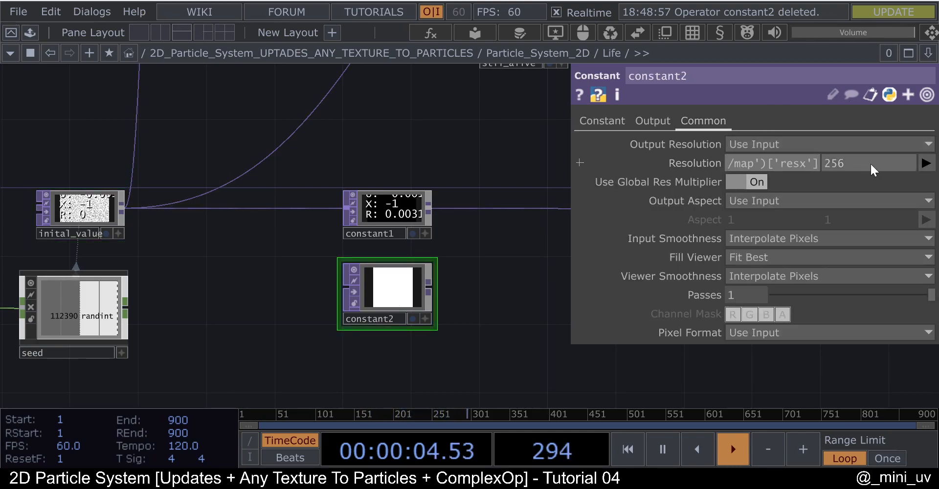
pyautogui.click(871, 165)
pyautogui.hotkey('ctrl', 'v')
pyautogui.click(265, 272)
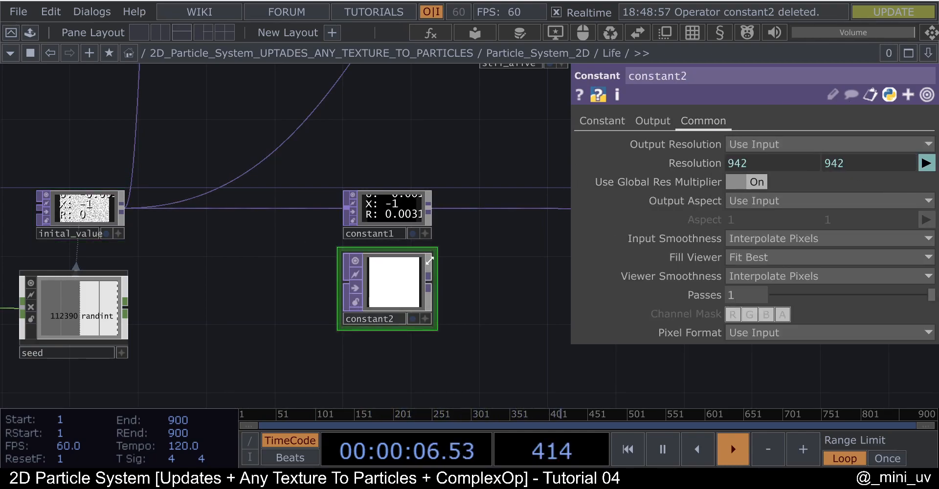
# - Set the resolution height of constant2 to inital_value's expression parent(2).op('Parameters/map')['resy']
pyautogui.click(83, 211)
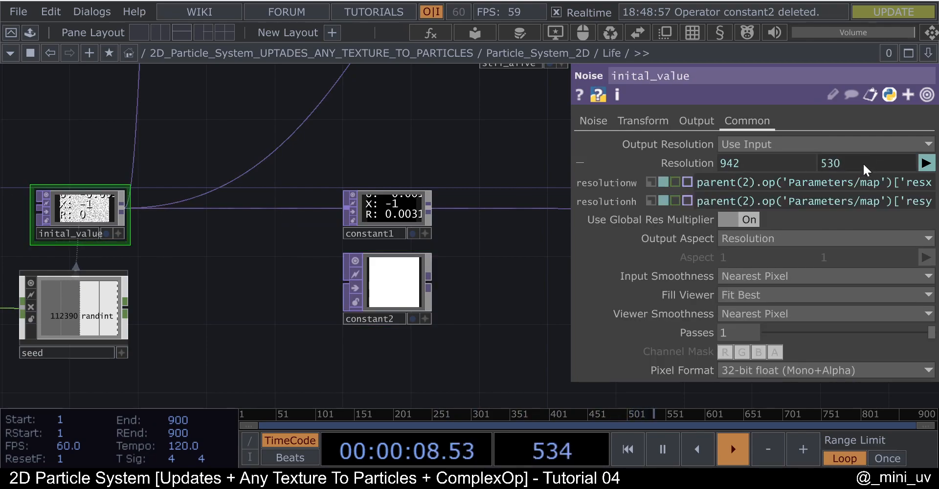
pyautogui.click(386, 289)
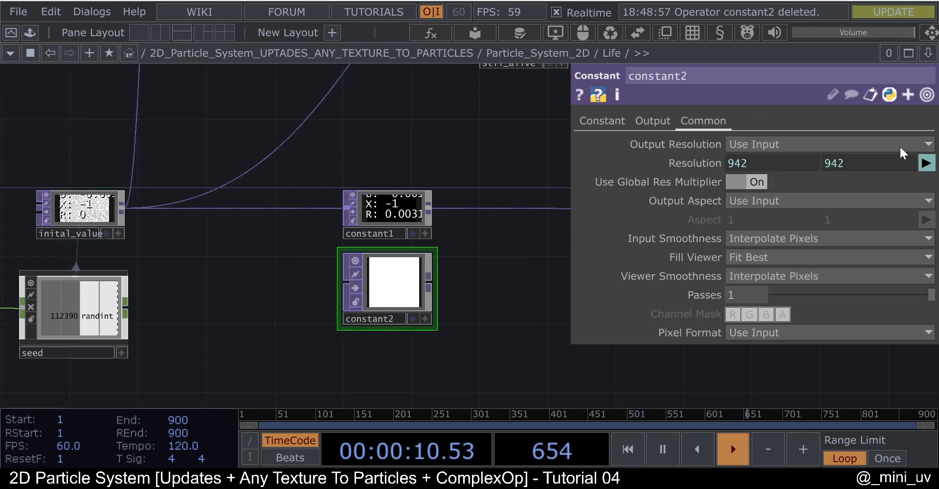
pyautogui.moveTo(769, 204); pyautogui.dragTo(617, 201)
pyautogui.write("parent(2).op('Parameters/map')['resy']")
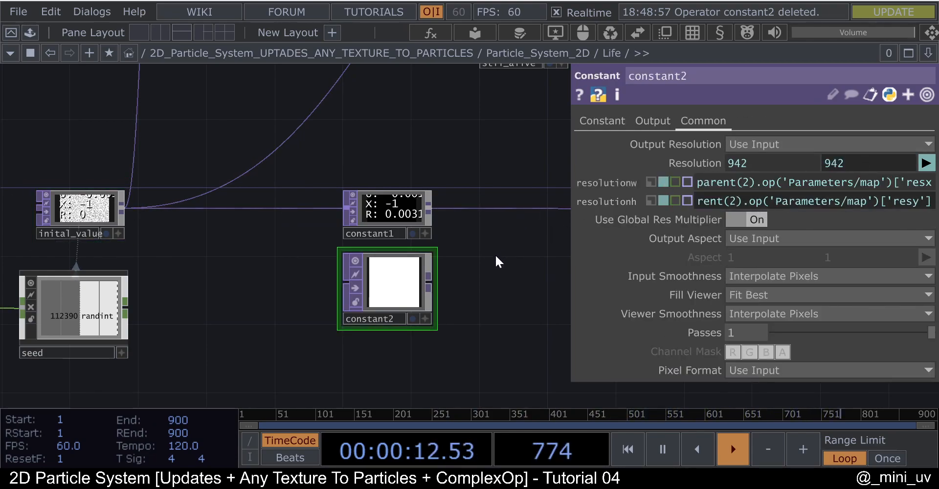
pyautogui.click(495, 253)
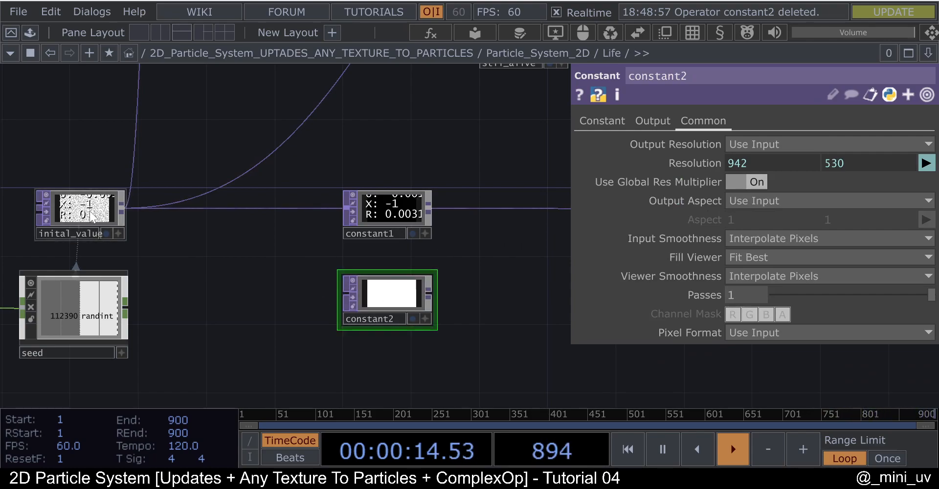
# - Compare the Combine with Input settings of constant2 and constant1, with inital_value's connection to constant1 in sight
pyautogui.scroll(3, 129, 212)
pyautogui.scroll(-3, 129, 212)
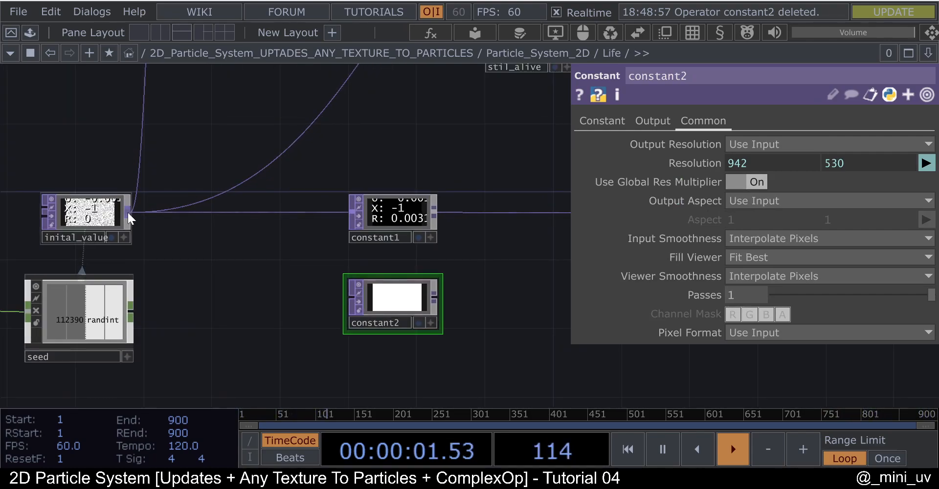
pyautogui.scroll(3, 127, 213)
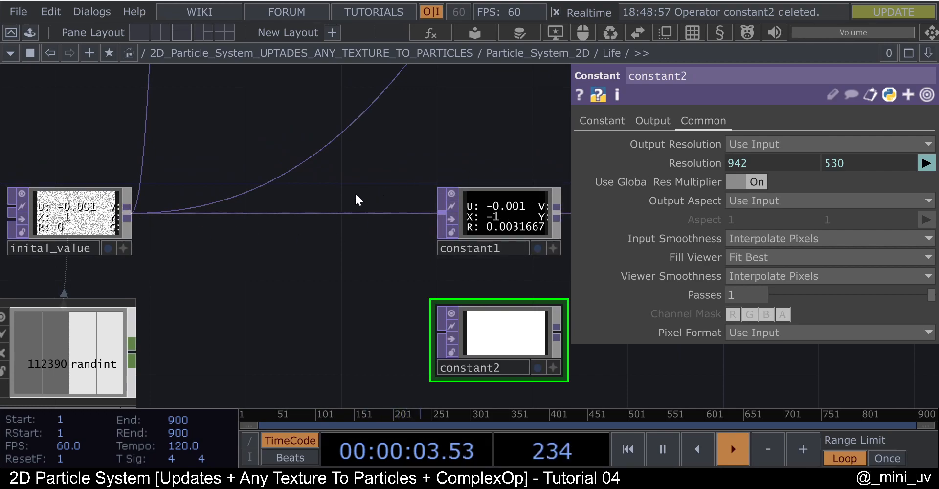
pyautogui.scroll(-2, 365, 190)
pyautogui.click(653, 120)
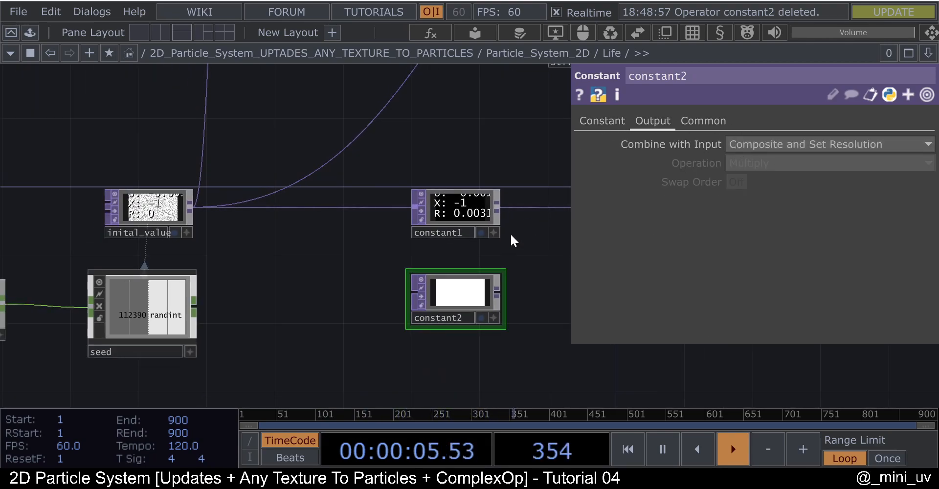
pyautogui.click(468, 209)
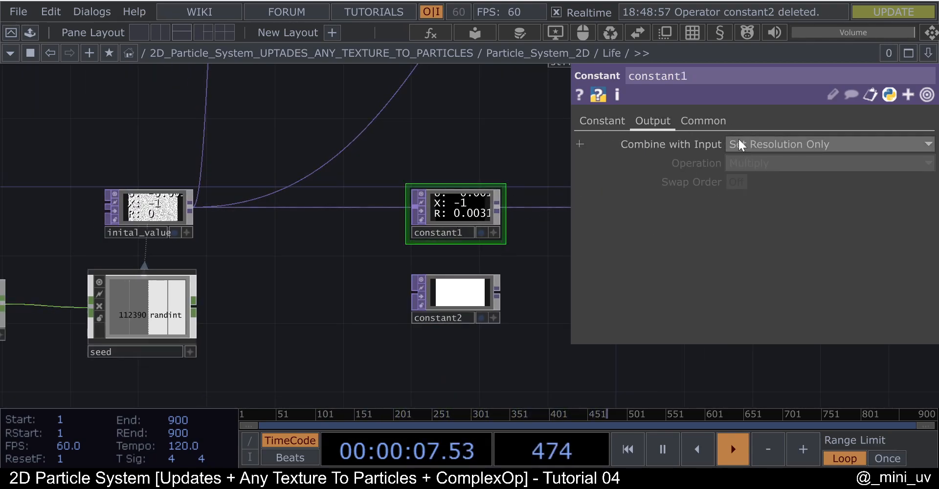
# - Delete the constant2 TOP and show constant1's Color parameters again
pyautogui.click(463, 294)
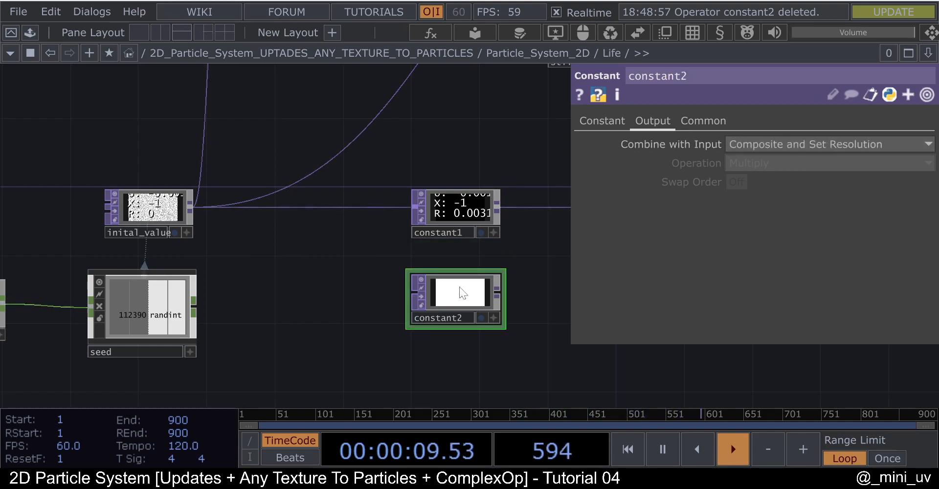
pyautogui.press('Delete')
pyautogui.click(463, 211)
pyautogui.click(621, 122)
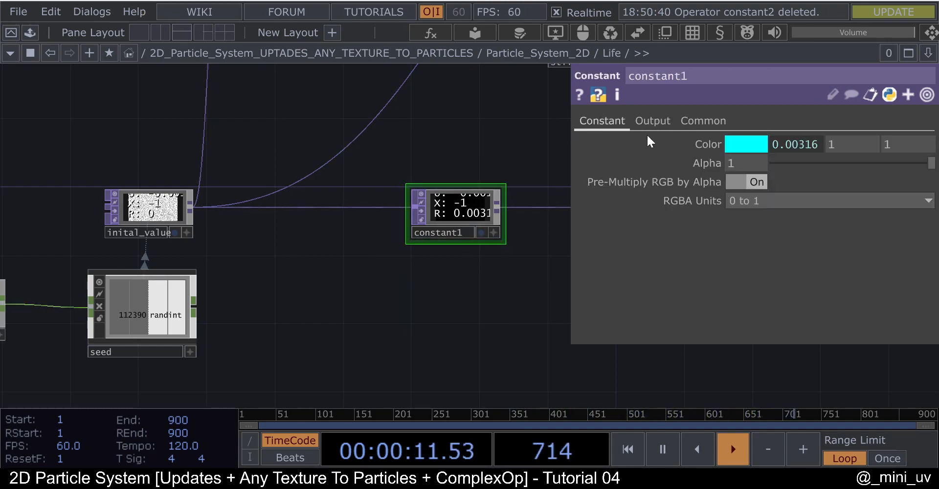
# - Examine constant1's red color expression and compare its color settings with the RGBA pixel values in its viewer
pyautogui.click(795, 144)
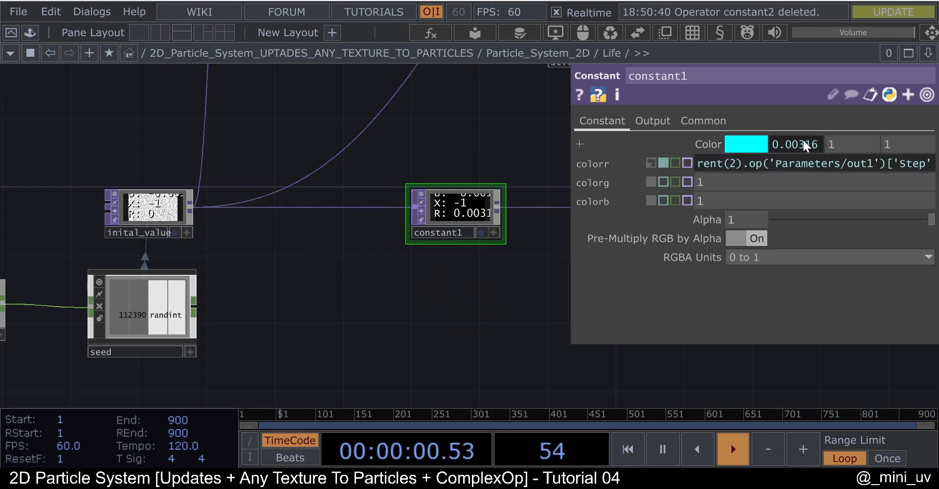
pyautogui.scroll(3, 802, 143)
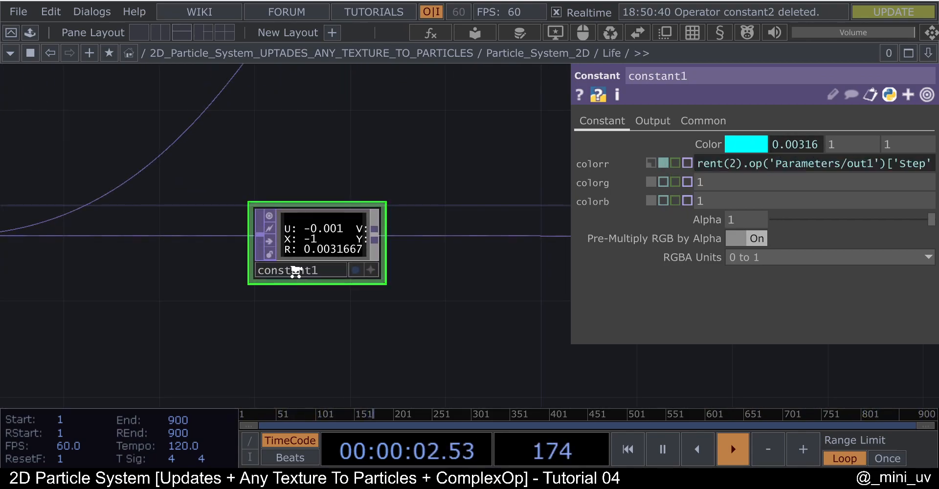
pyautogui.scroll(2, 295, 270)
pyautogui.click(831, 145)
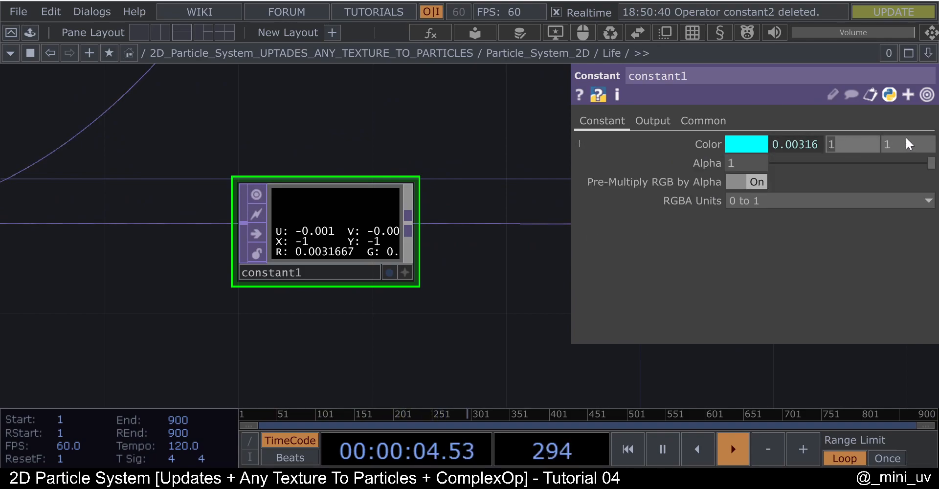
pyautogui.scroll(3, 457, 278)
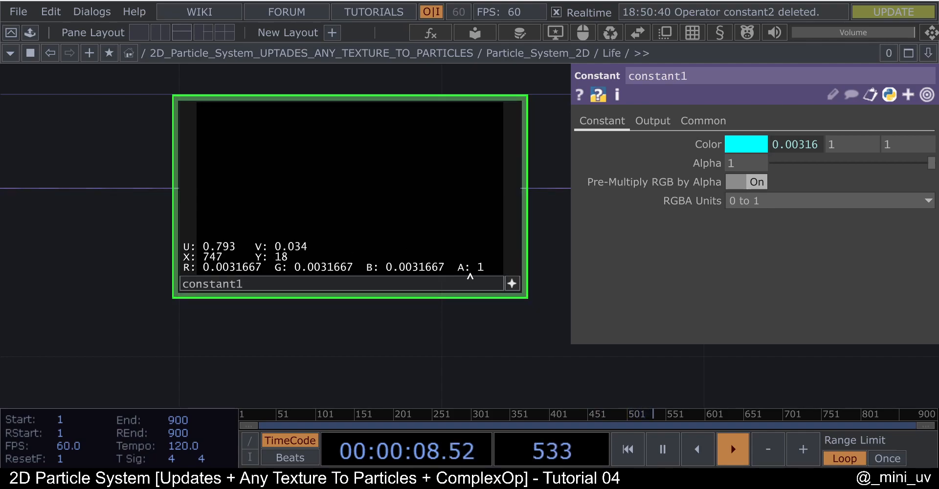
pyautogui.scroll(-3, 216, 259)
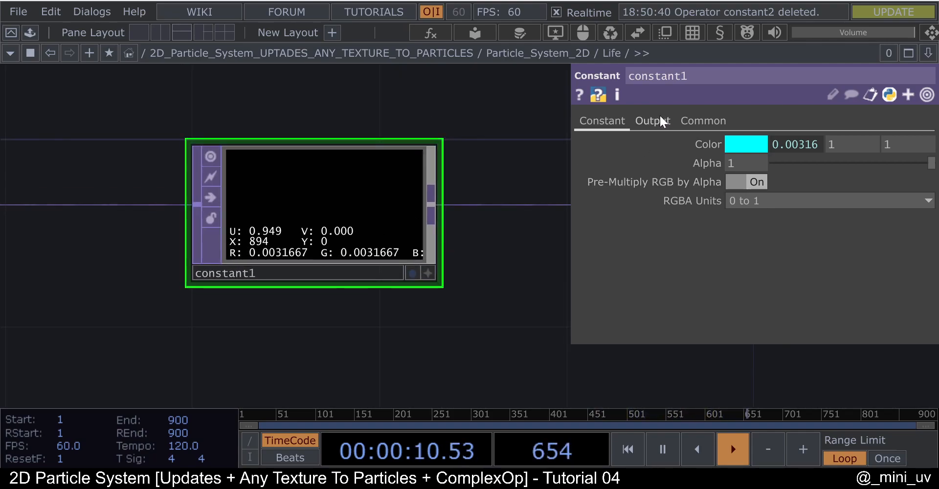
pyautogui.scroll(-2, 659, 113)
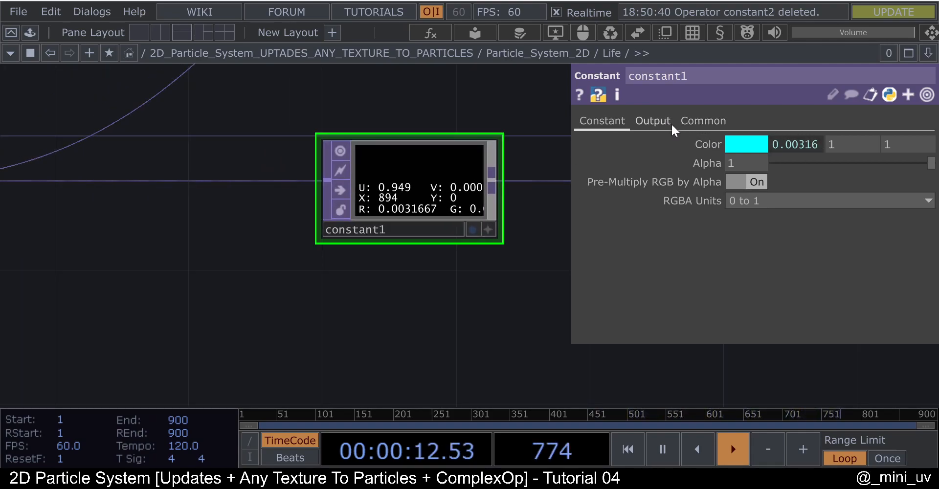
# - Read through constant1's red color expression, highlighting its Step and Speed channel references to Parameters/out1
pyautogui.click(799, 144)
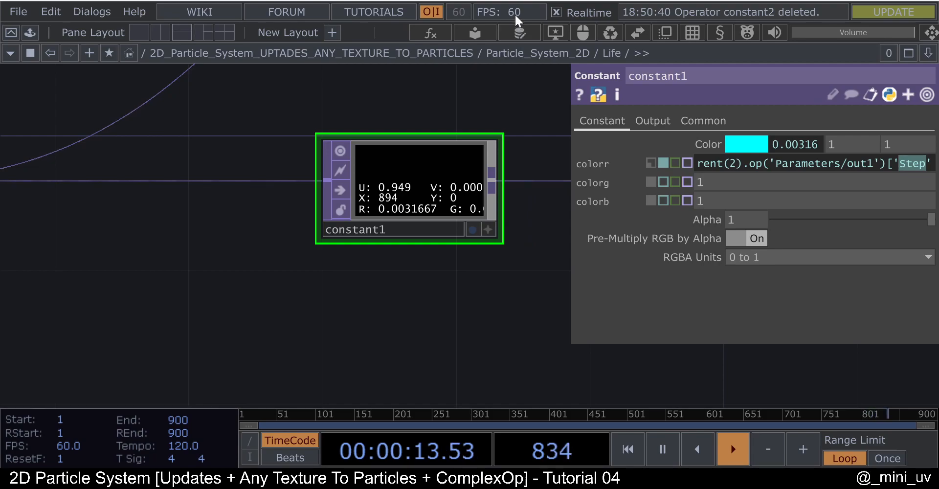
pyautogui.click(748, 163)
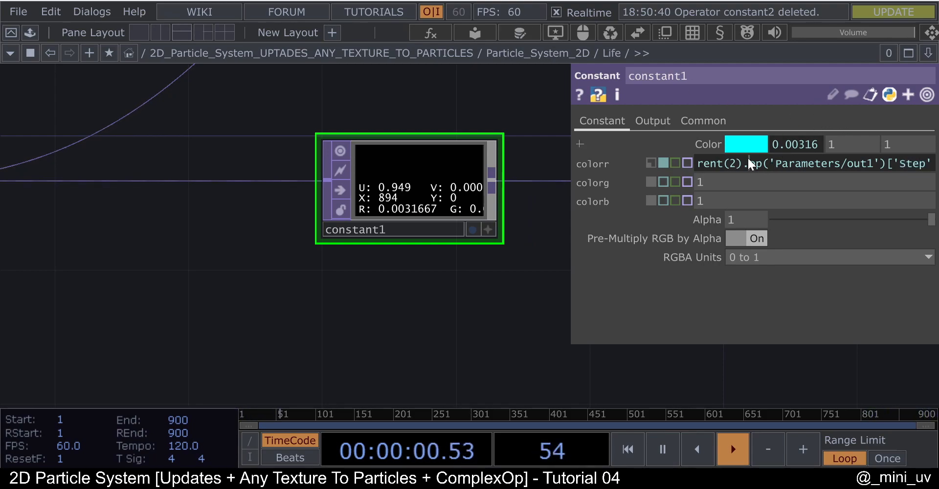
pyautogui.press('Left')
pyautogui.press('Left')
pyautogui.press('Left')
pyautogui.press('Left')
pyautogui.press('Left')
pyautogui.press('Left')
pyautogui.press('Left')
pyautogui.press('Left')
pyautogui.press('Left')
pyautogui.press('Left')
pyautogui.press('Left')
pyautogui.press('Left')
pyautogui.press('Left')
pyautogui.press('Left')
pyautogui.press('Left')
pyautogui.press('Left')
pyautogui.press('Left')
pyautogui.press('Left')
pyautogui.press('Left')
pyautogui.press('Left')
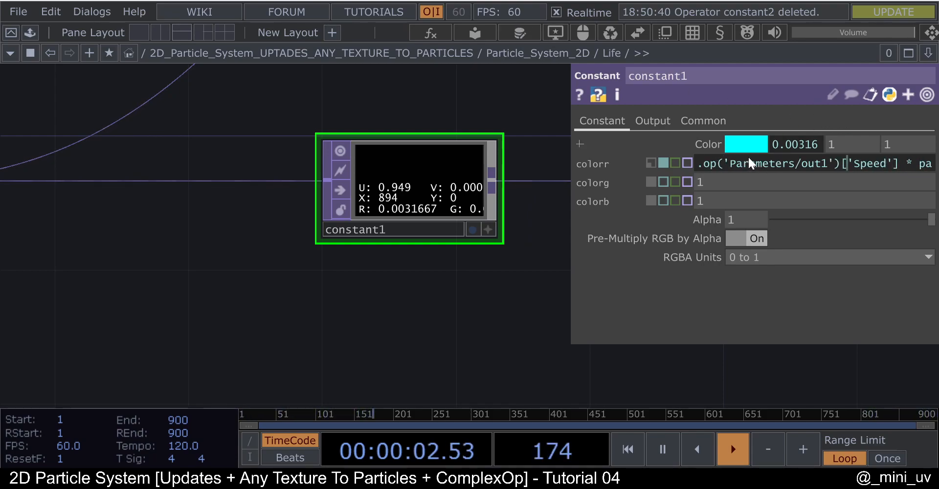
pyautogui.moveTo(876, 160); pyautogui.dragTo(884, 159)
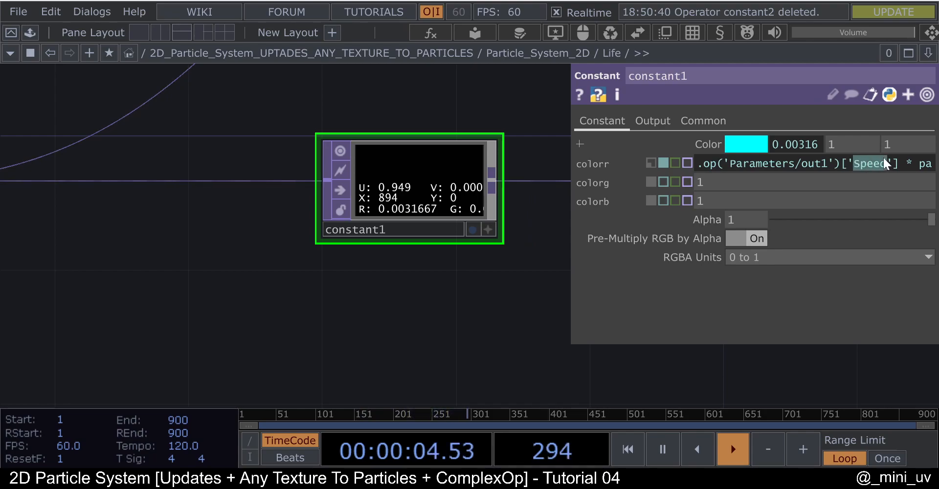
pyautogui.click(444, 344)
# - Trace the connections around constant1 in the Life network, from inital_value up to the stil_alive TOP
pyautogui.click(413, 227)
pyautogui.scroll(-4, 412, 232)
pyautogui.scroll(4, 425, 281)
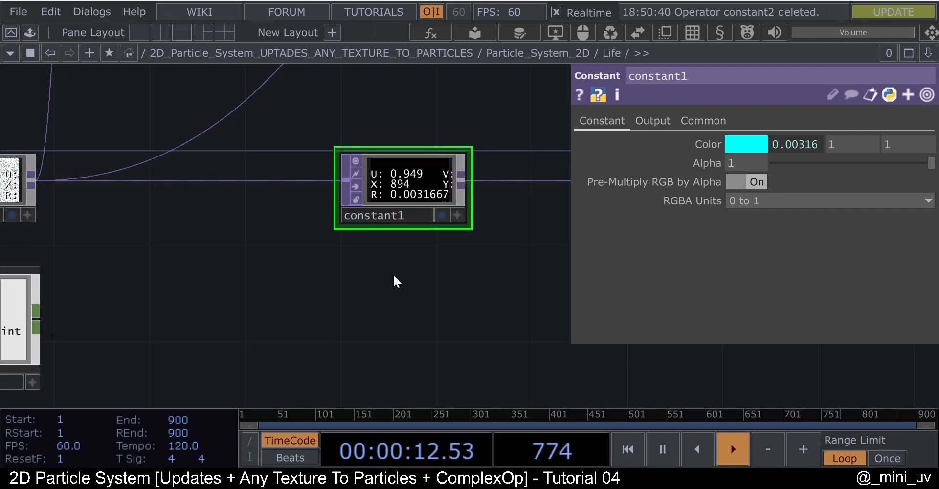
pyautogui.scroll(-3, 305, 283)
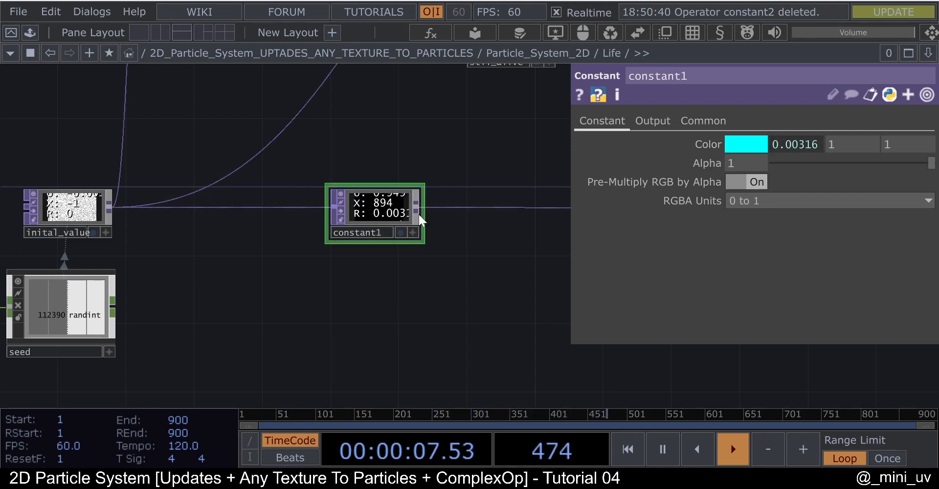
pyautogui.moveTo(391, 210); pyautogui.dragTo(408, 210)
pyautogui.moveTo(417, 176); pyautogui.dragTo(392, 242)
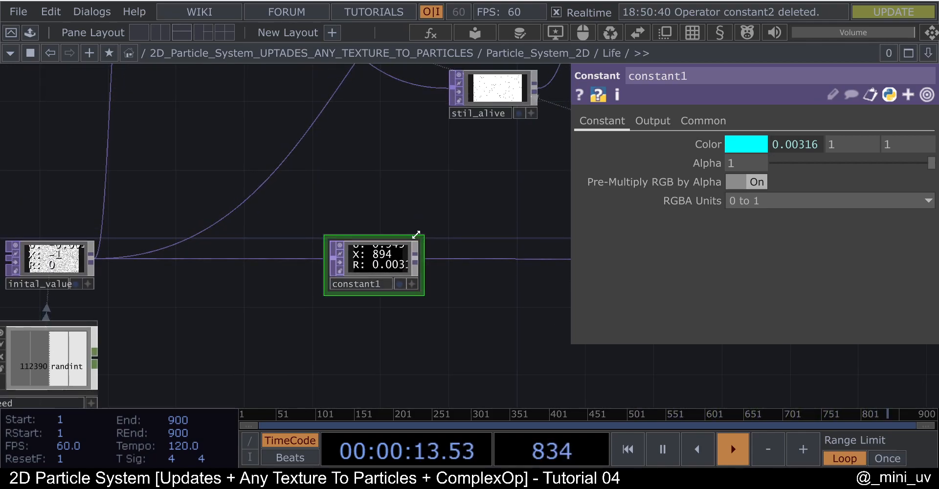
# - Shift the constant1 TOP slightly below the straight connection running from inital_value to sub1
pyautogui.scroll(2, 357, 266)
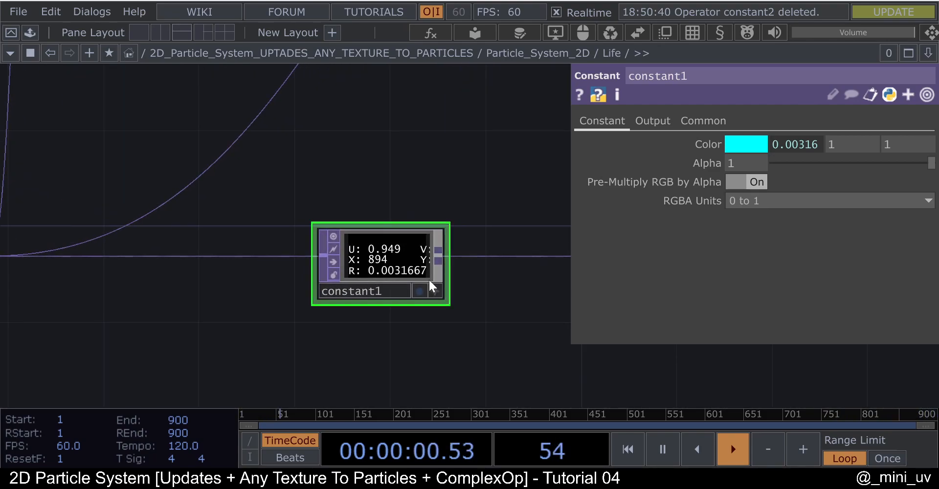
pyautogui.scroll(-1, 403, 294)
pyautogui.scroll(1, 393, 295)
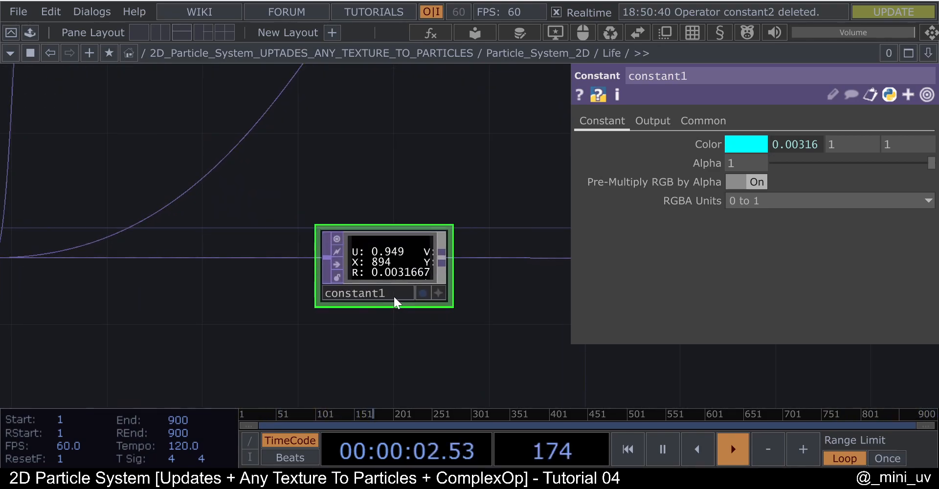
pyautogui.scroll(-1, 388, 292)
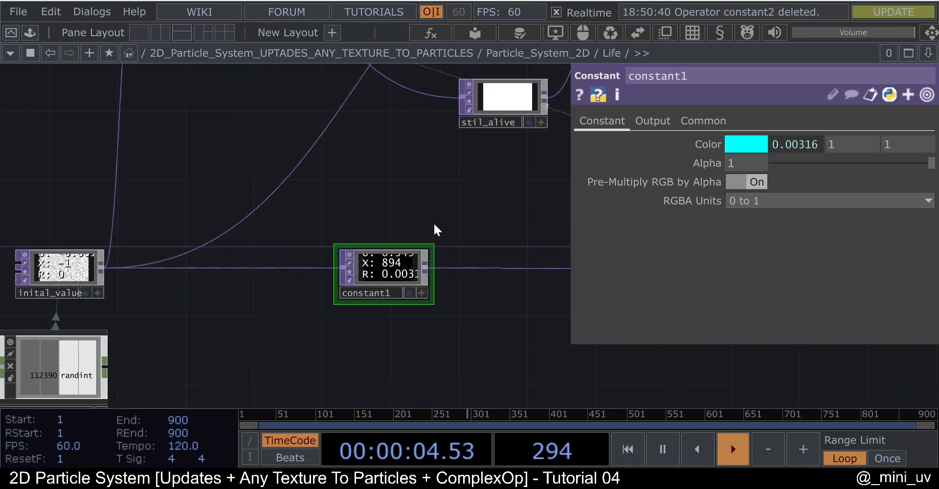
pyautogui.moveTo(434, 224); pyautogui.dragTo(321, 225)
pyautogui.scroll(-1, 336, 226)
pyautogui.moveTo(434, 310); pyautogui.dragTo(315, 312)
pyautogui.scroll(-2, 316, 312)
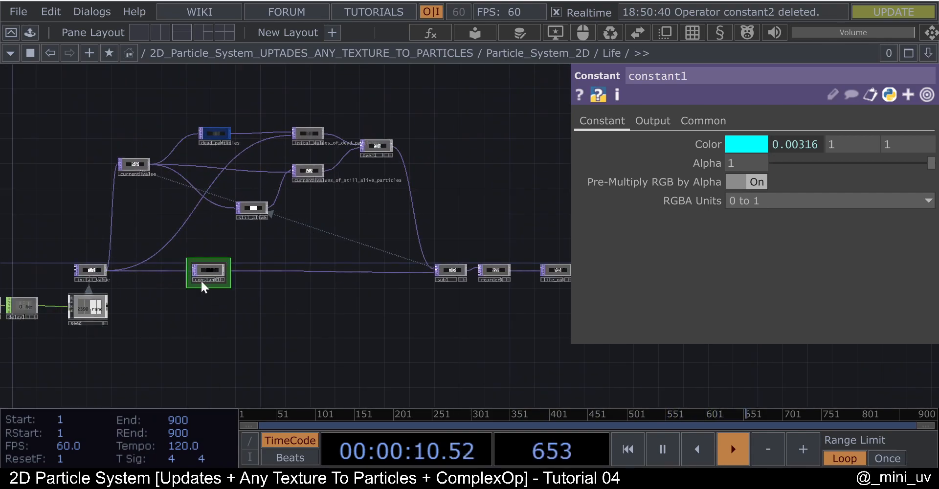
pyautogui.moveTo(205, 271); pyautogui.dragTo(219, 284)
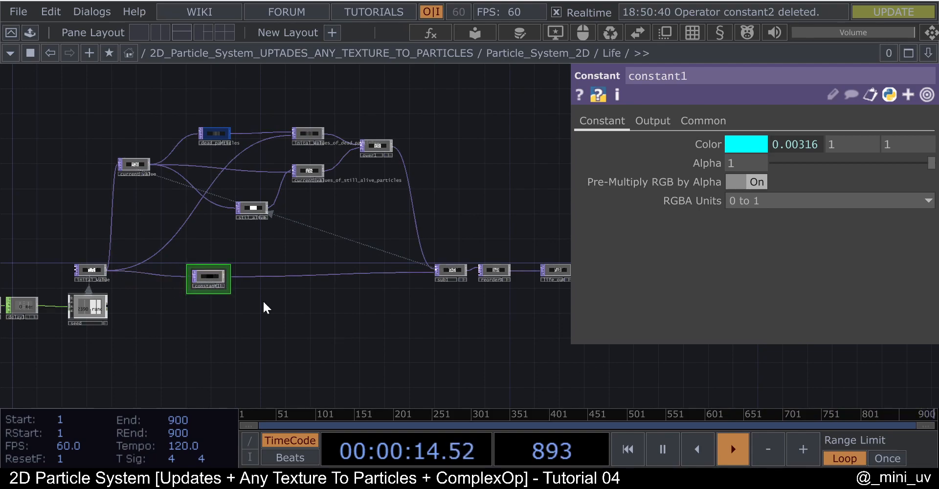
# - Select the sub1 Subtract TOP and check its settings and its incoming connections from over1 and constant1
pyautogui.scroll(1, 475, 264)
pyautogui.scroll(2, 427, 290)
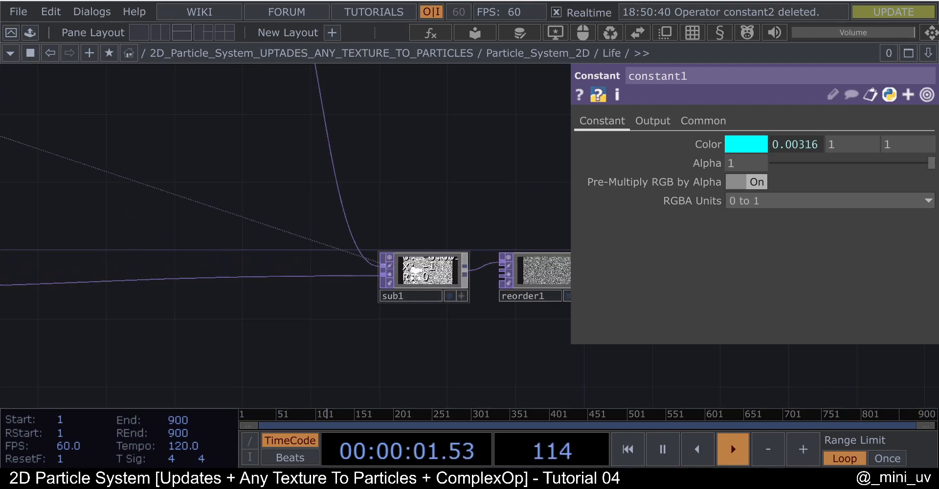
pyautogui.scroll(2, 421, 288)
pyautogui.click(418, 285)
pyautogui.scroll(-5, 414, 275)
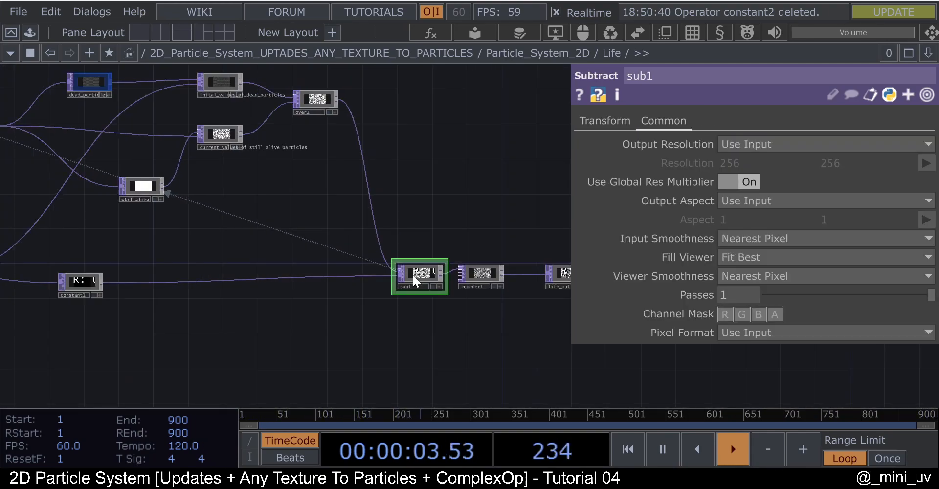
pyautogui.moveTo(293, 233); pyautogui.dragTo(413, 258)
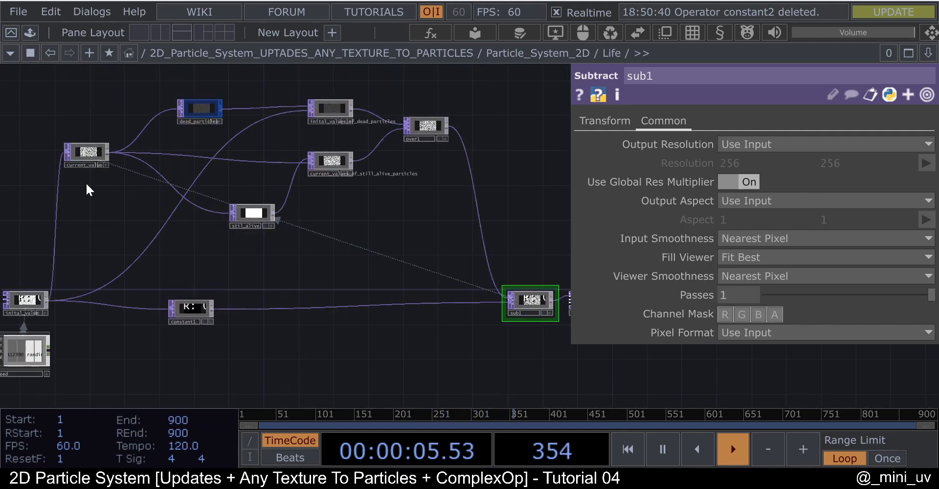
# - Move the dead and still-alive particle branch aside, wire current_value directly into sub1, and place current_value above constant1
pyautogui.moveTo(171, 251); pyautogui.dragTo(452, 82)
pyautogui.click(191, 214)
pyautogui.moveTo(216, 251); pyautogui.dragTo(212, 272)
pyautogui.moveTo(201, 272); pyautogui.dragTo(441, 89, button='right')
pyautogui.moveTo(445, 109); pyautogui.dragTo(460, 194)
pyautogui.moveTo(445, 227); pyautogui.dragTo(453, 147)
pyautogui.scroll(-5, 394, 264)
pyautogui.moveTo(123, 143); pyautogui.dragTo(506, 257)
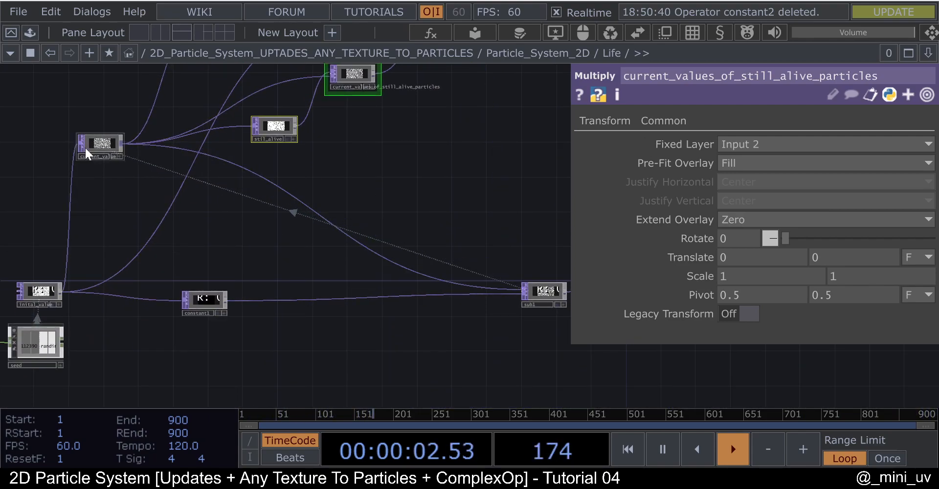
pyautogui.moveTo(95, 147); pyautogui.dragTo(217, 210)
# - Select the current_value Feedback TOP and examine its Target TOP setting and its live image
pyautogui.scroll(2, 218, 207)
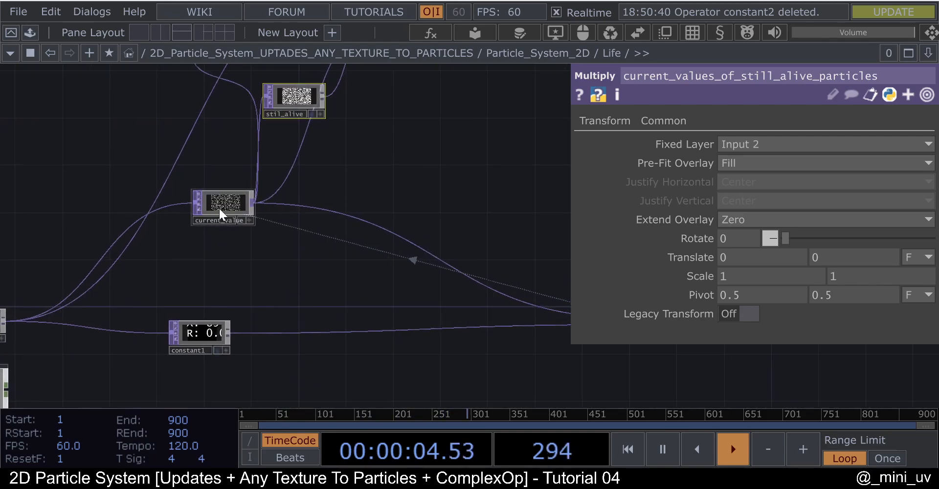
pyautogui.click(222, 206)
pyautogui.scroll(3, 215, 208)
pyautogui.scroll(2, 227, 236)
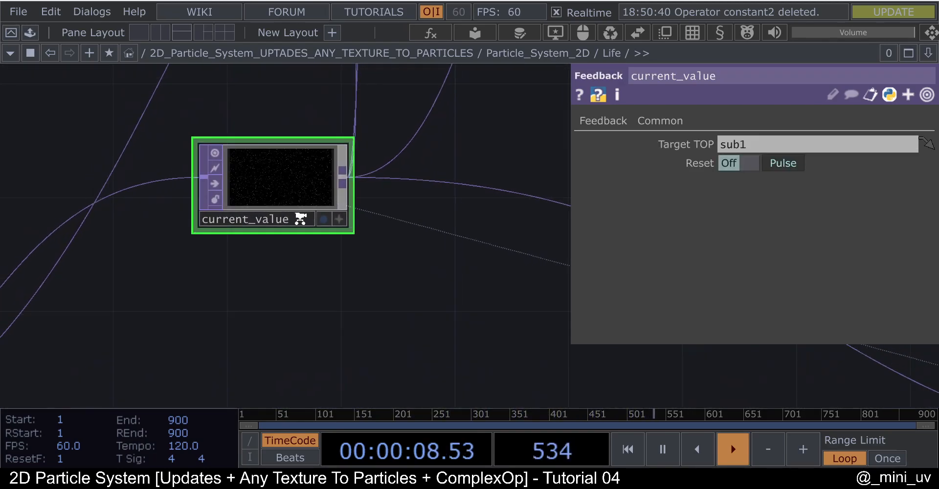
pyautogui.scroll(-3, 300, 217)
pyautogui.scroll(4, 278, 218)
pyautogui.scroll(-2, 279, 216)
pyautogui.scroll(3, 277, 218)
pyautogui.scroll(-4, 283, 195)
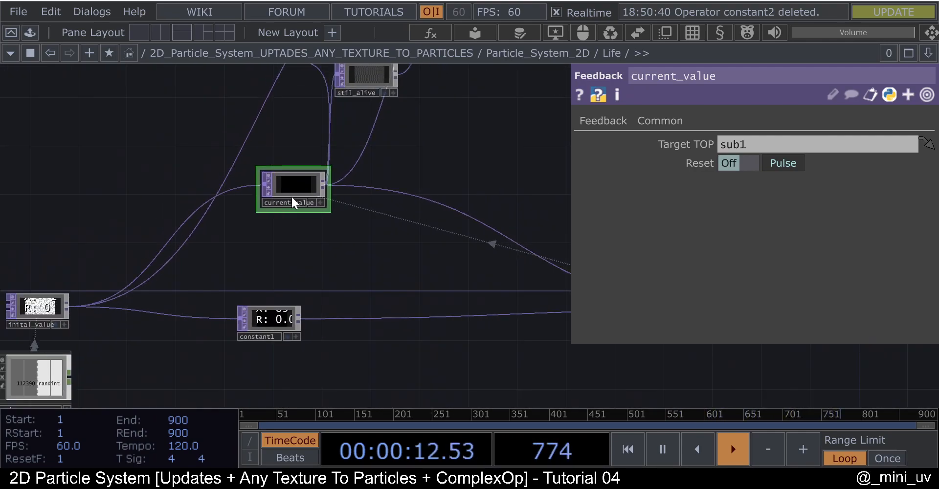
# - Follow the feedback loop from current_value and constant1 into sub1 and on to reorder1 and life_out
pyautogui.moveTo(450, 279); pyautogui.dragTo(203, 216)
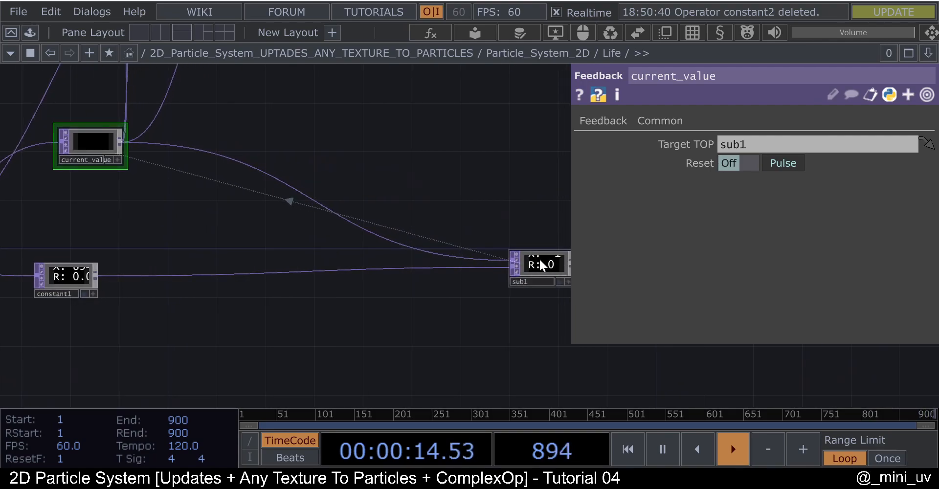
pyautogui.moveTo(275, 311); pyautogui.dragTo(424, 275)
pyautogui.scroll(-3, 323, 284)
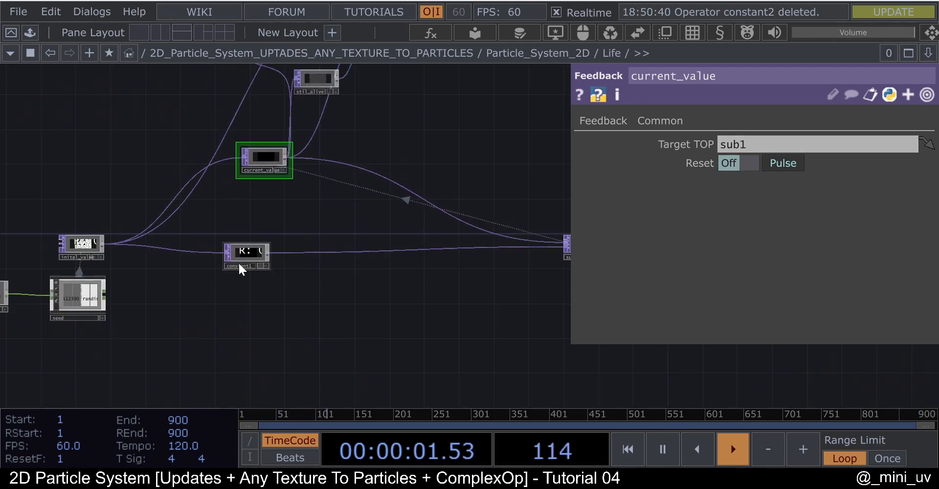
pyautogui.moveTo(245, 316); pyautogui.dragTo(201, 318)
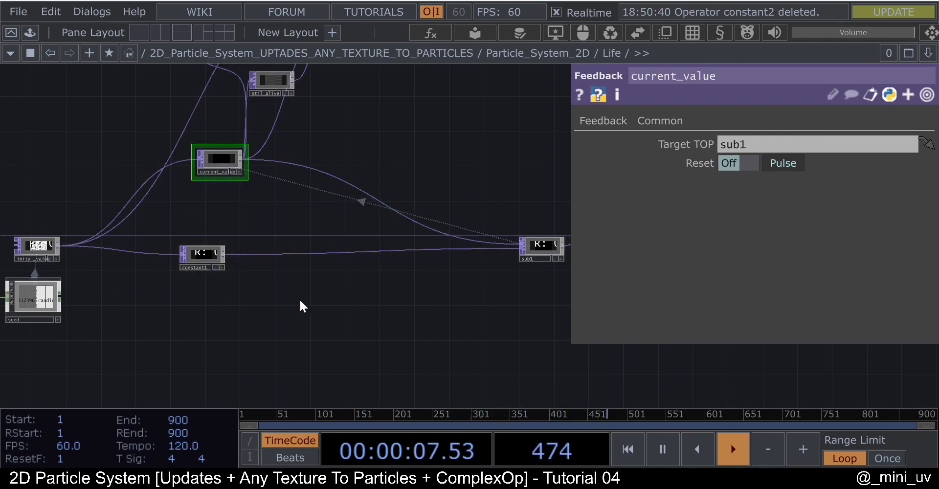
pyautogui.moveTo(290, 300); pyautogui.dragTo(273, 300)
pyautogui.moveTo(552, 272); pyautogui.dragTo(383, 266)
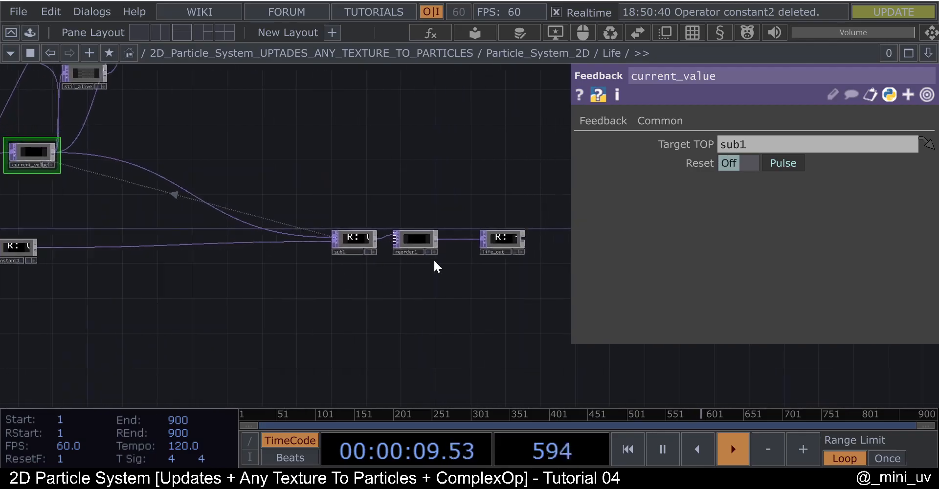
# - Activate the viewer of life_out and examine the RGBA values of individual pixels
pyautogui.scroll(8, 499, 244)
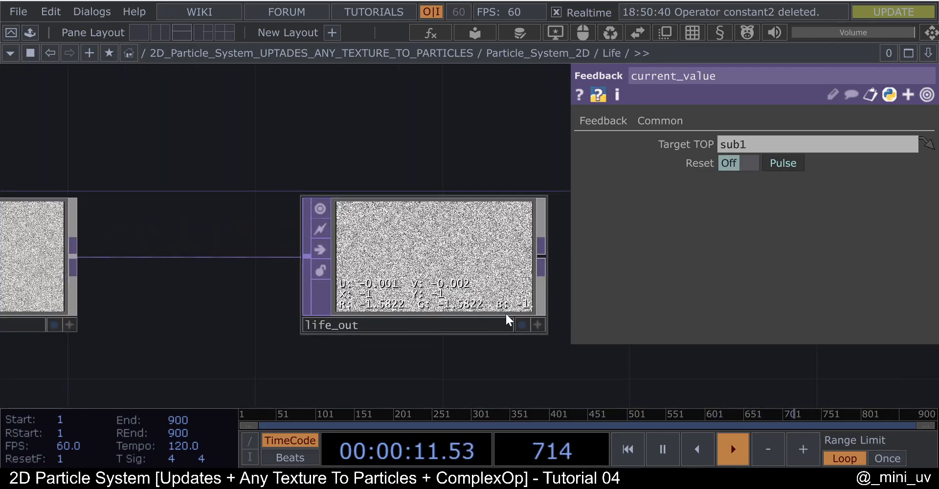
pyautogui.click(537, 325)
pyautogui.scroll(5, 391, 288)
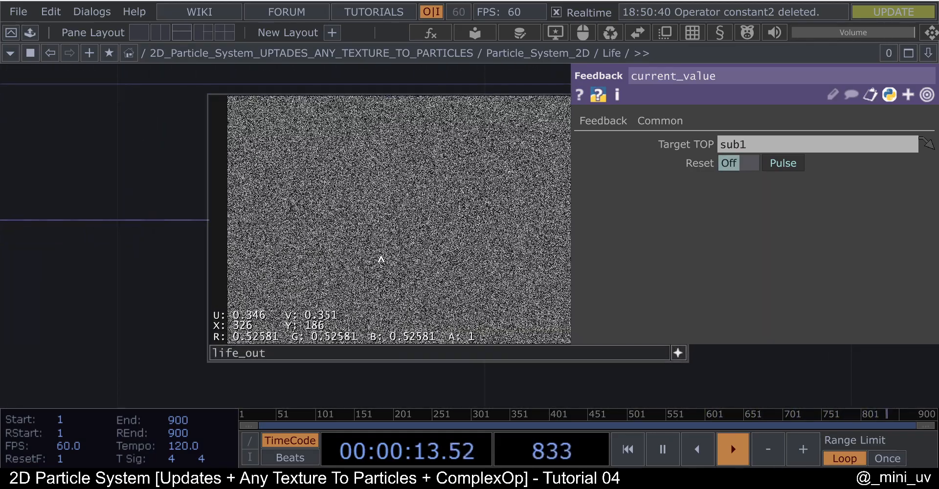
# - Return to the constant1 TOP and show its Color parameters
pyautogui.scroll(-10, 488, 241)
pyautogui.scroll(2, 342, 274)
pyautogui.moveTo(365, 279); pyautogui.dragTo(884, 290)
pyautogui.scroll(3, 130, 235)
pyautogui.scroll(-8, 93, 239)
pyautogui.moveTo(269, 286); pyautogui.dragTo(240, 286)
pyautogui.scroll(6, 127, 245)
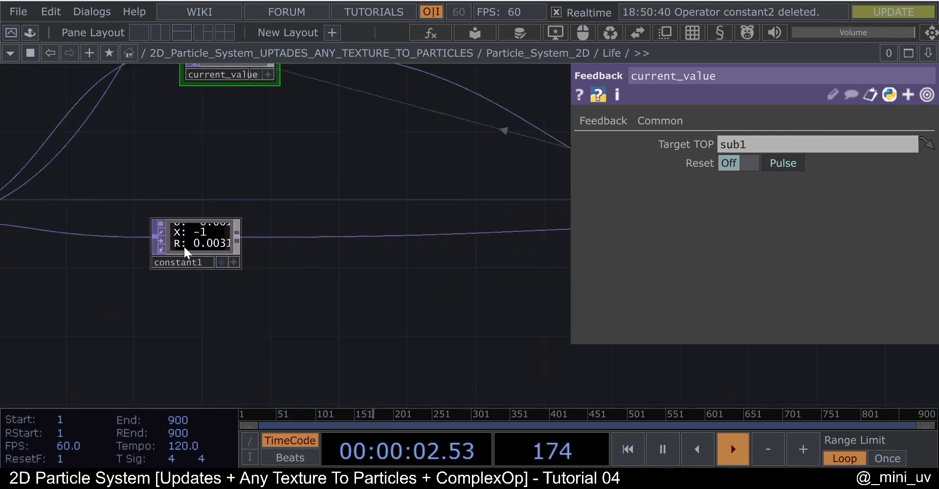
pyautogui.click(229, 248)
# - Go back to life_out and watch how its pixel values change as constant1 is repeatedly subtracted
pyautogui.moveTo(369, 264); pyautogui.dragTo(15, 269)
pyautogui.scroll(-3, 14, 269)
pyautogui.scroll(5, 420, 259)
pyautogui.moveTo(478, 264); pyautogui.dragTo(141, 331)
pyautogui.scroll(4, 329, 259)
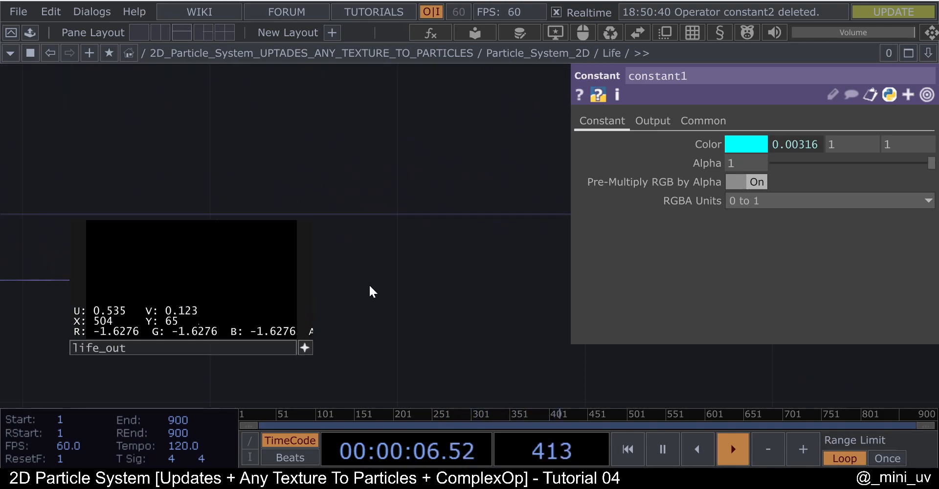
pyautogui.moveTo(369, 285); pyautogui.dragTo(433, 268)
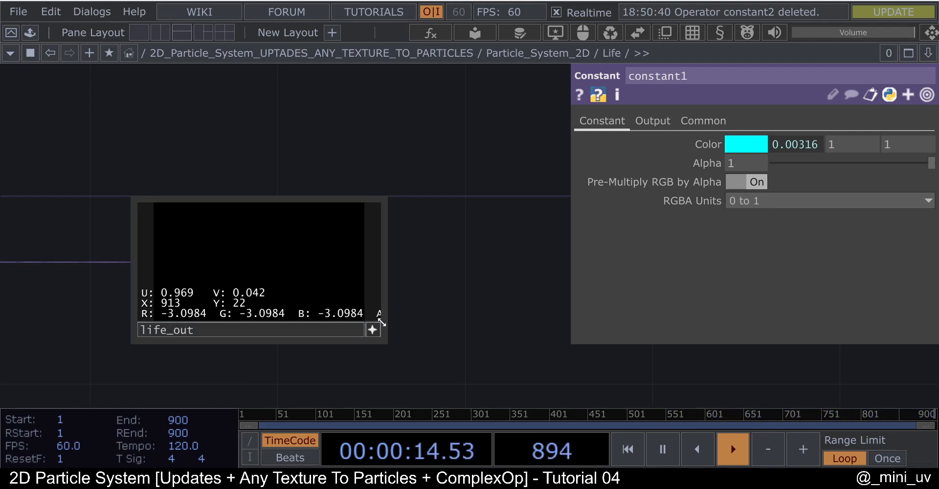
# - Undo the direct current_value connection and the node moves to restore the Life network's original wiring
pyautogui.scroll(-6, 259, 284)
pyautogui.moveTo(271, 259); pyautogui.dragTo(529, 268)
pyautogui.moveTo(59, 161); pyautogui.dragTo(244, 208)
pyautogui.scroll(-6, 132, 223)
pyautogui.moveTo(133, 223); pyautogui.dragTo(424, 215)
pyautogui.scroll(-4, 424, 216)
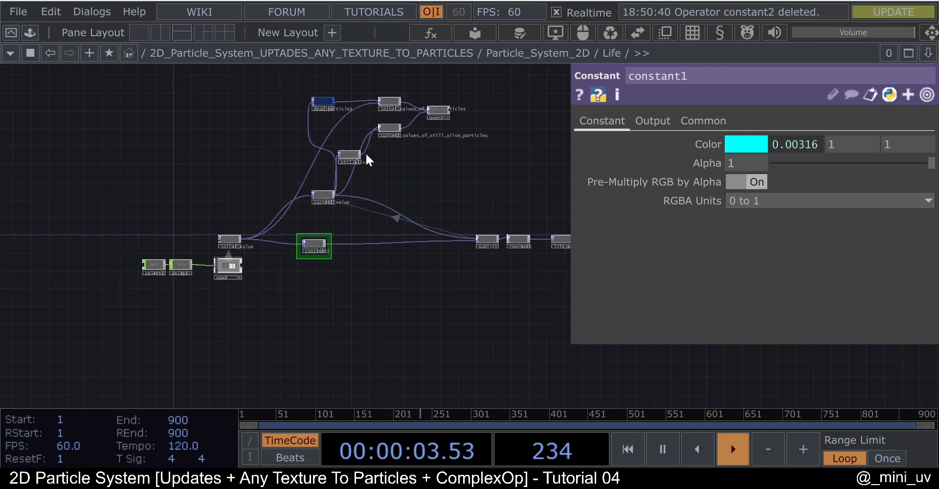
pyautogui.scroll(4, 359, 135)
pyautogui.hotkey('ctrl', 'z')
pyautogui.hotkey('ctrl', 'z')
pyautogui.hotkey('ctrl', 'z')
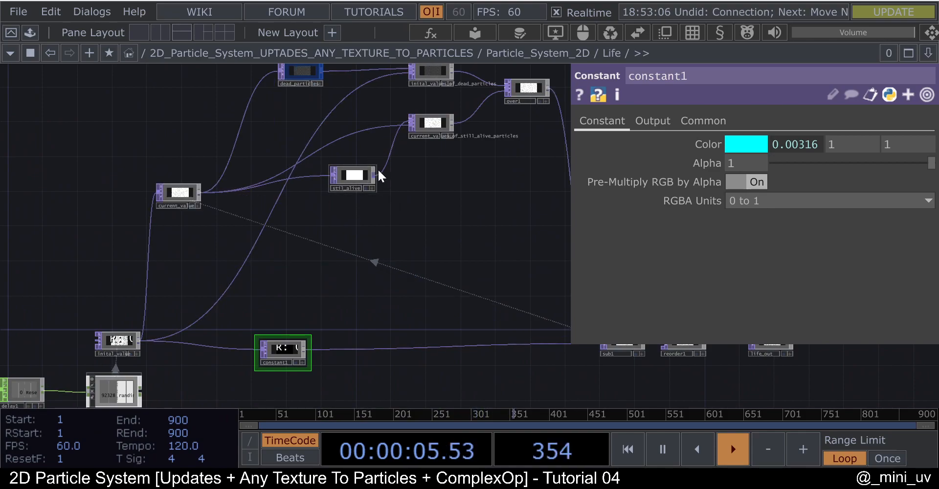
pyautogui.hotkey('ctrl', 'z')
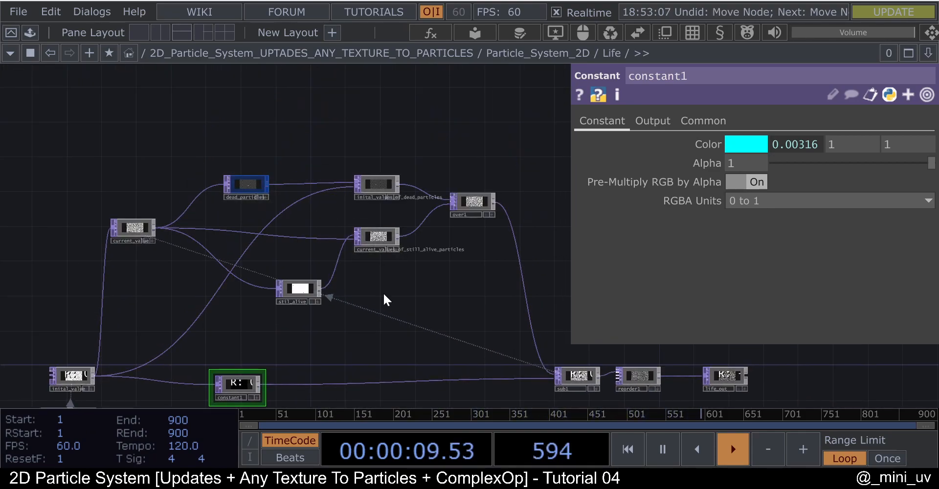
# - Compare the Threshold settings of the stil_alive and dead_particles TOPs, switching between the two
pyautogui.scroll(3, 378, 287)
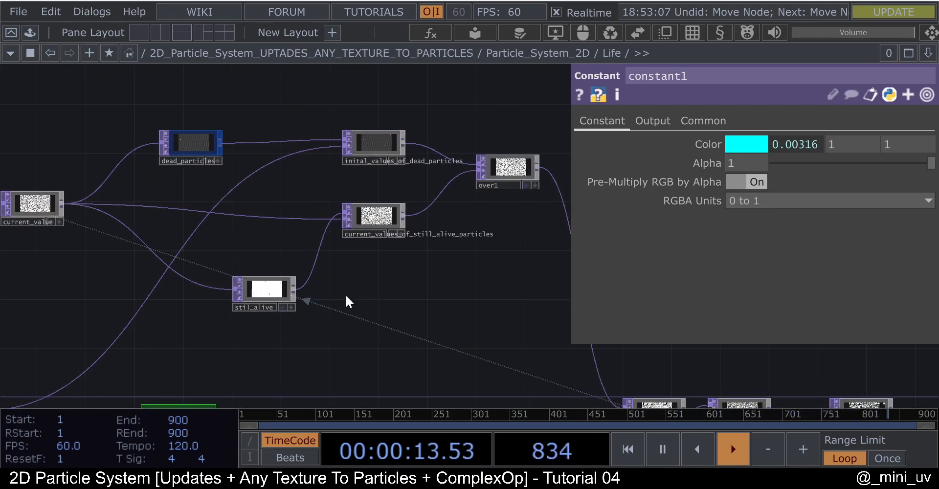
pyautogui.moveTo(427, 290); pyautogui.dragTo(468, 281)
pyautogui.moveTo(436, 311); pyautogui.dragTo(461, 311)
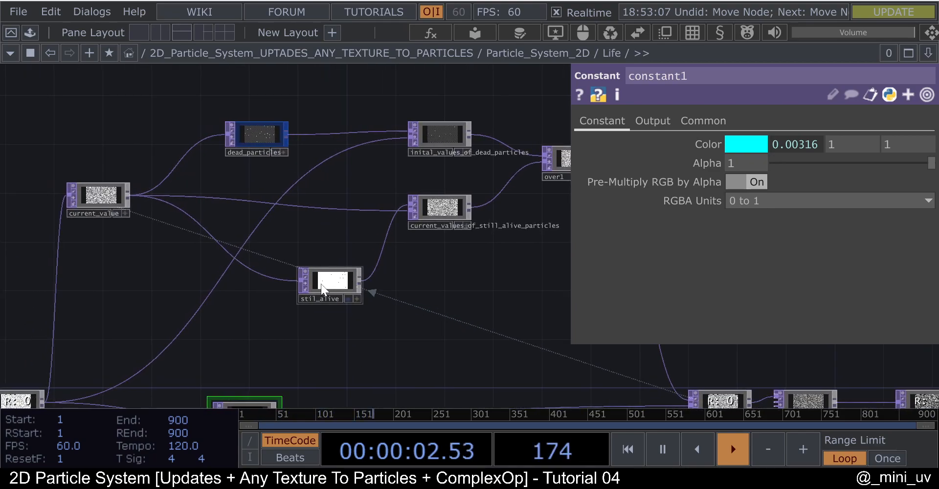
pyautogui.click(321, 287)
pyautogui.click(242, 146)
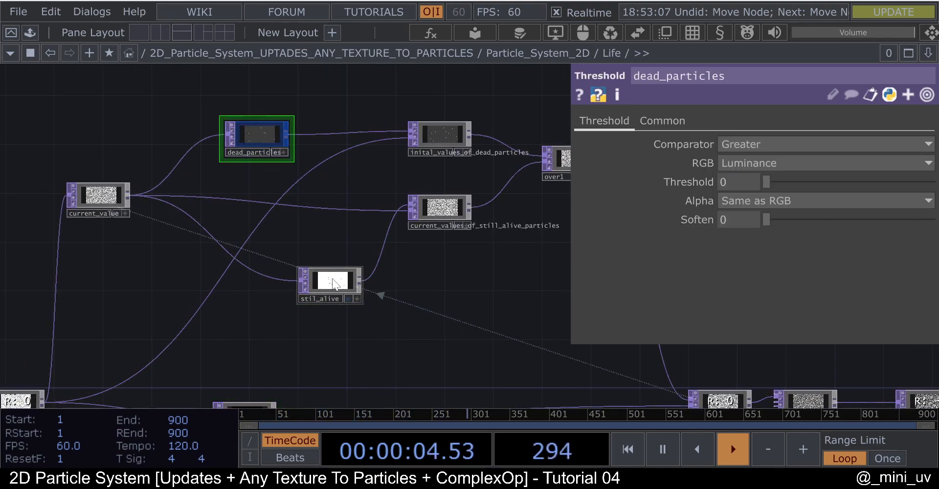
pyautogui.scroll(-2, 304, 247)
pyautogui.scroll(3, 395, 260)
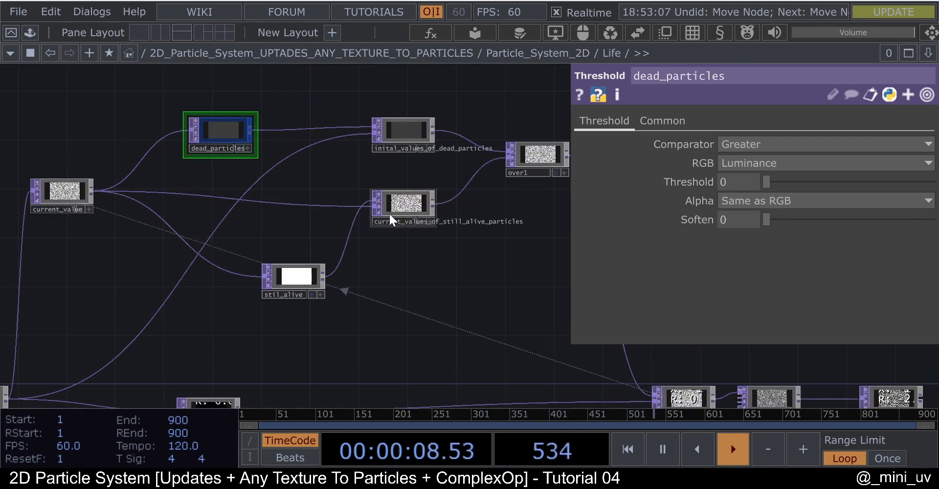
pyautogui.click(294, 277)
pyautogui.click(236, 132)
pyautogui.click(314, 280)
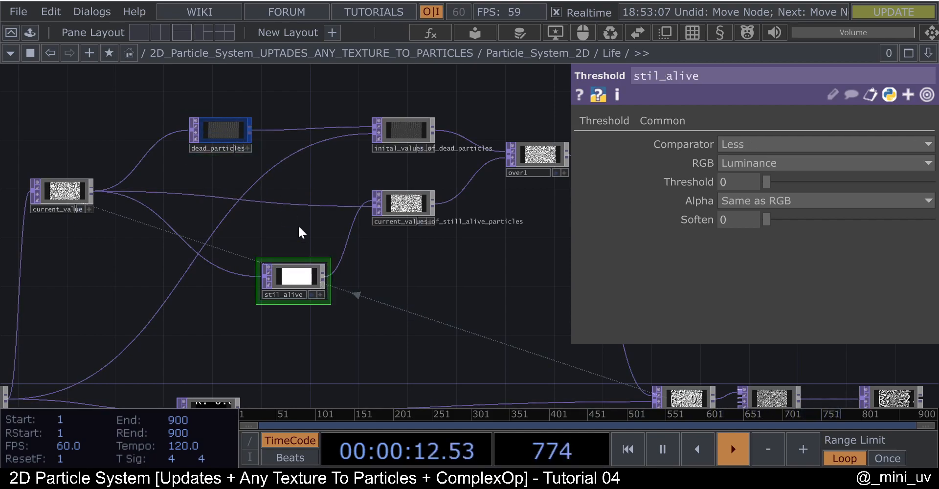
pyautogui.click(228, 130)
# - Examine the dead_particles TOP's image up close alongside its Threshold settings, watching it over several moments
pyautogui.scroll(5, 201, 135)
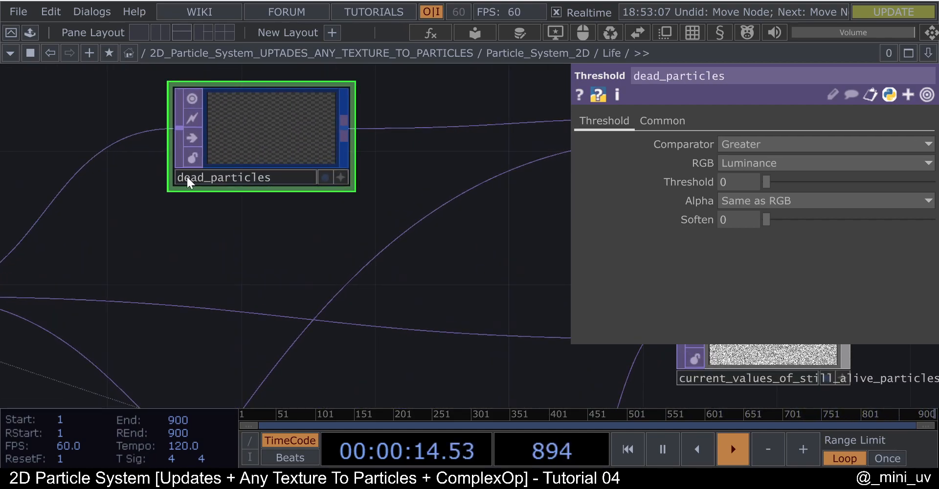
pyautogui.scroll(-5, 279, 167)
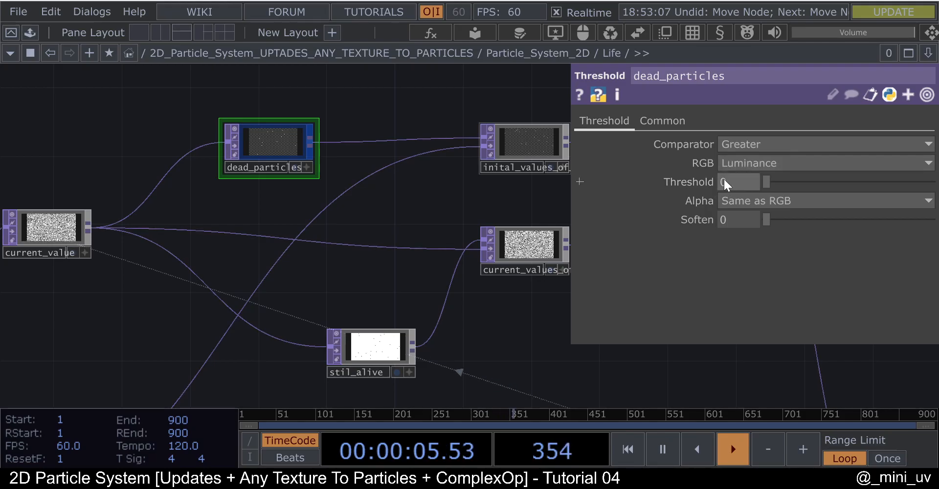
pyautogui.scroll(10, 330, 147)
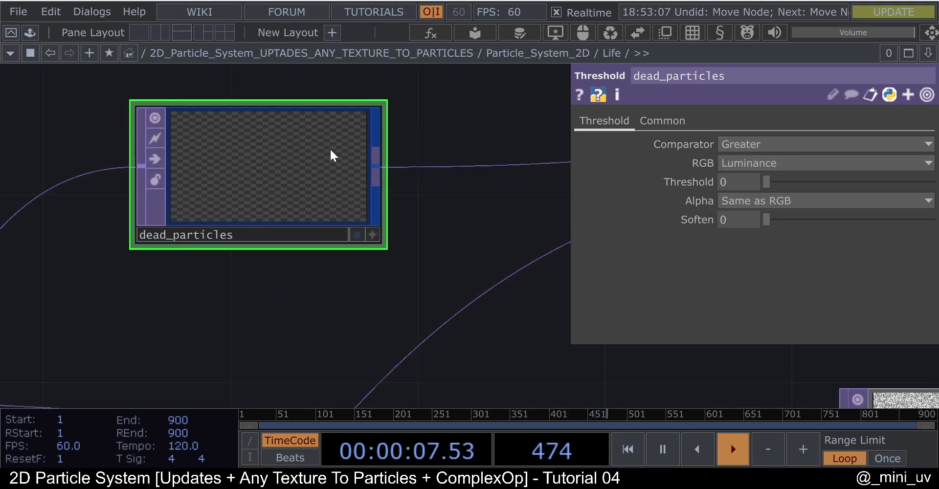
pyautogui.scroll(-3, 313, 183)
pyautogui.scroll(2, 296, 190)
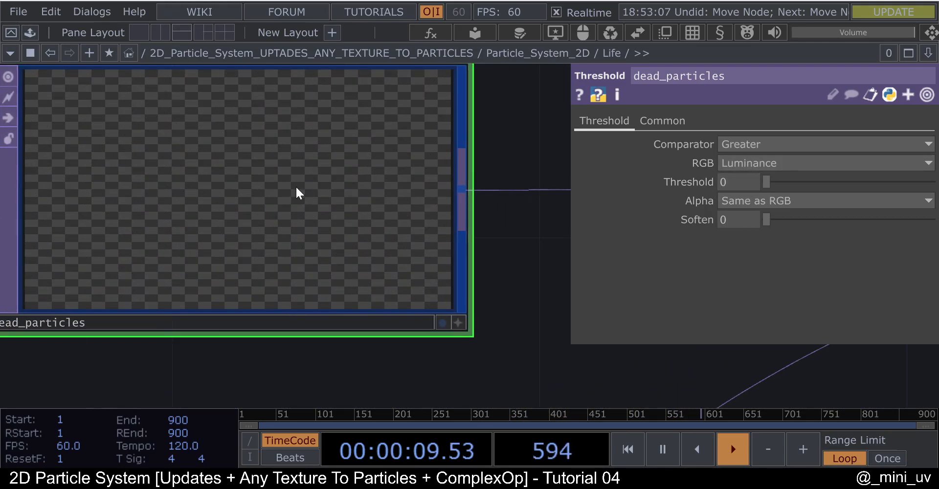
pyautogui.scroll(-2, 318, 211)
pyautogui.scroll(2, 326, 218)
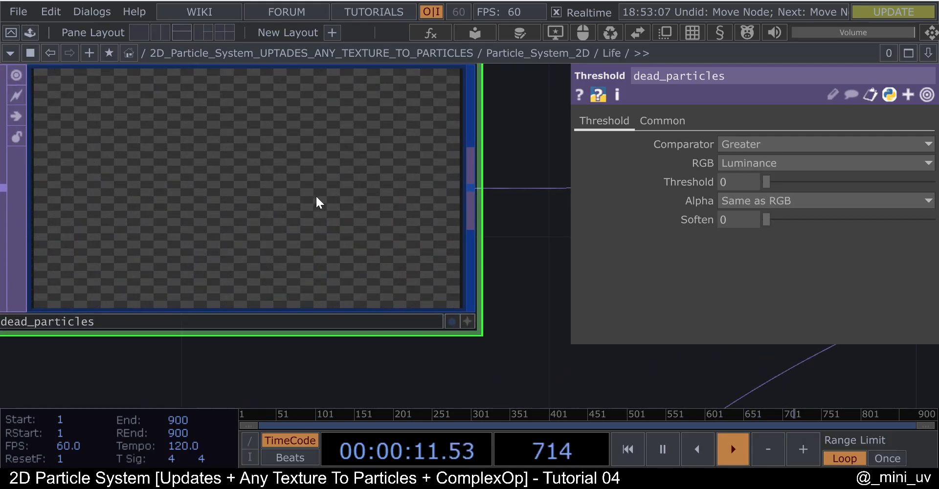
pyautogui.scroll(5, 314, 213)
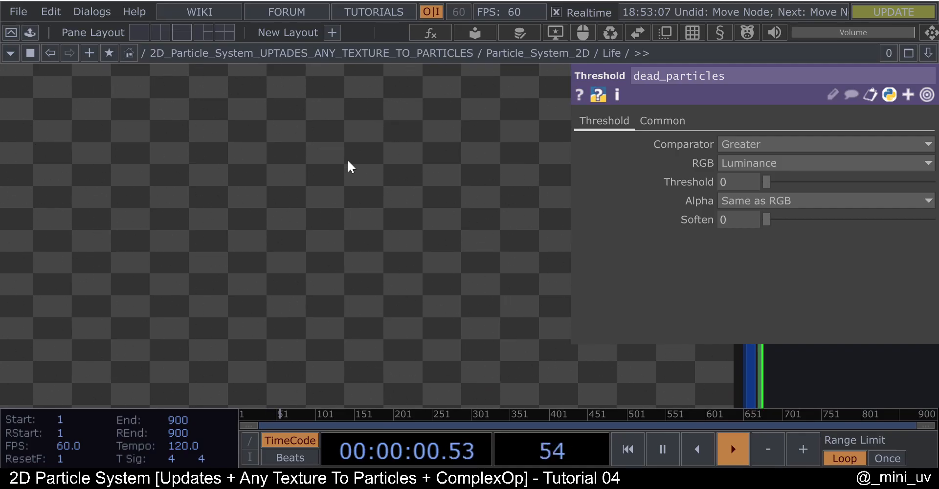
pyautogui.scroll(-3, 345, 162)
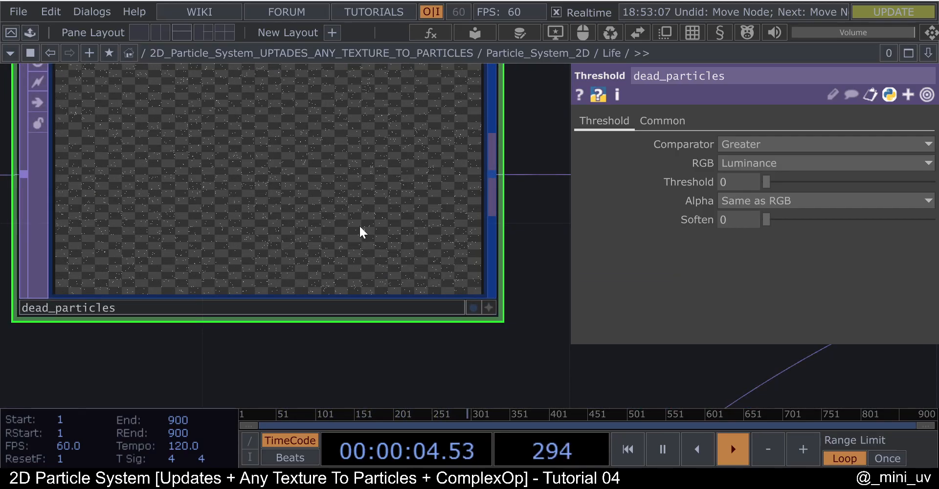
pyautogui.scroll(-6, 362, 227)
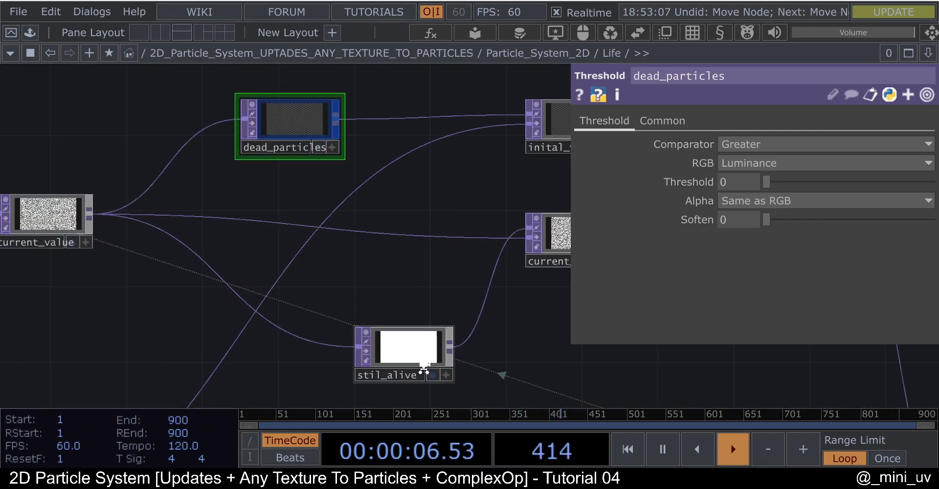
# - Select the stil_alive TOP and examine its mask image together with its Comparator setting
pyautogui.scroll(3, 419, 367)
pyautogui.click(396, 342)
pyautogui.moveTo(402, 272); pyautogui.dragTo(411, 231)
pyautogui.scroll(-3, 414, 264)
pyautogui.scroll(3, 423, 289)
pyautogui.scroll(1, 410, 305)
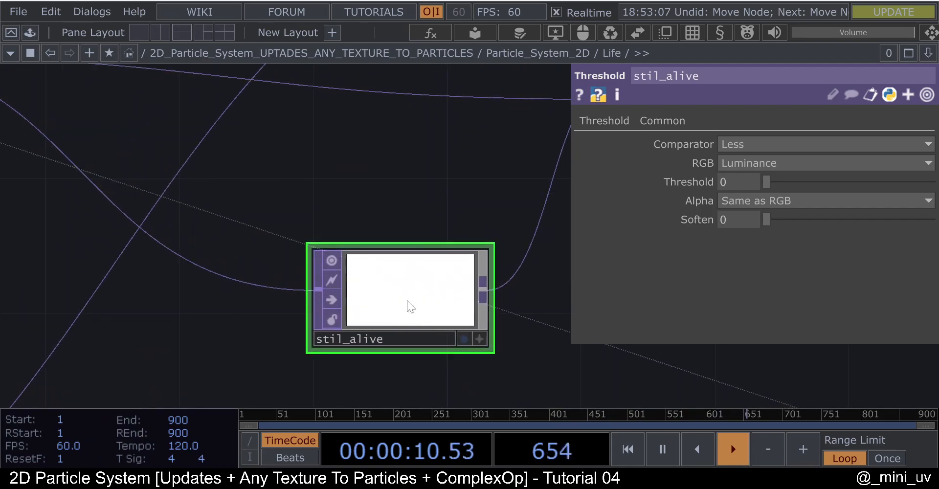
pyautogui.scroll(1, 410, 307)
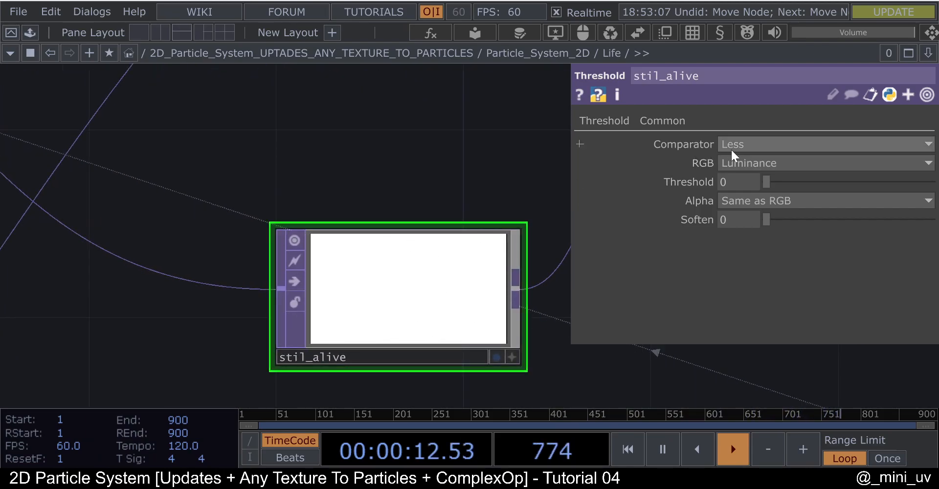
pyautogui.scroll(3, 415, 345)
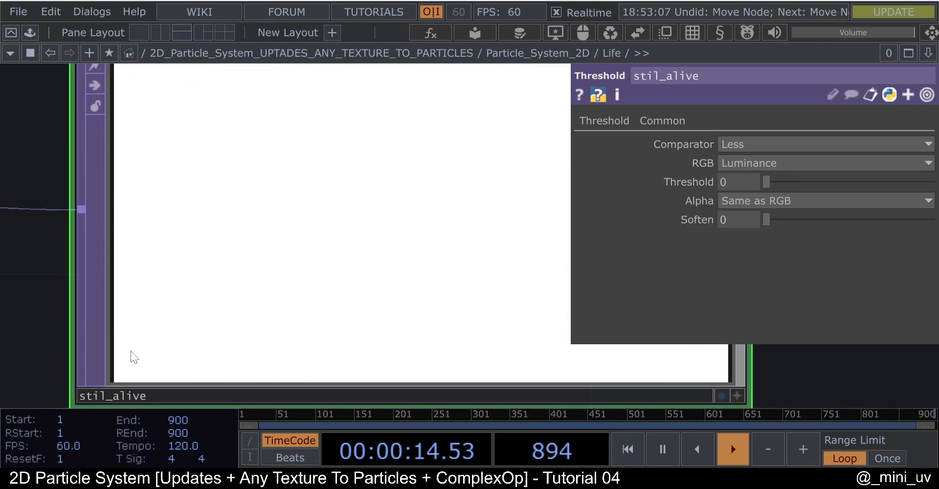
pyautogui.scroll(-4, 274, 338)
pyautogui.scroll(2, 293, 333)
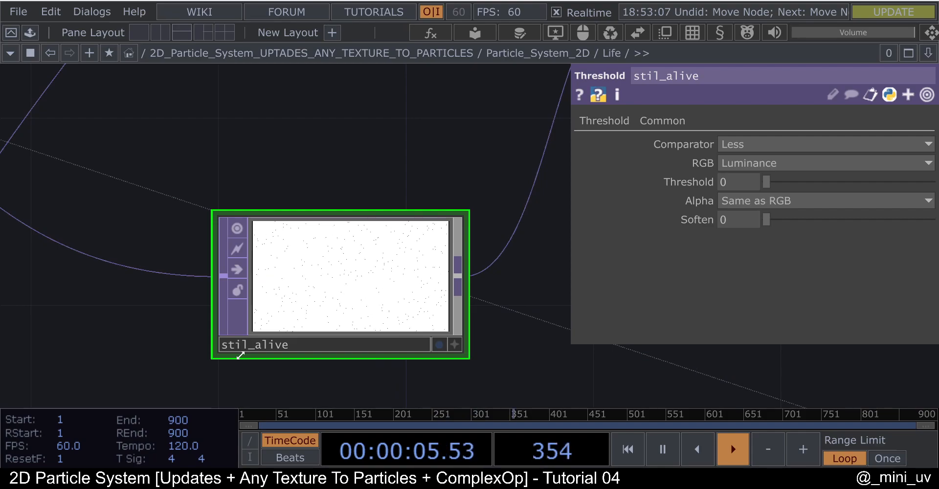
pyautogui.scroll(-5, 318, 220)
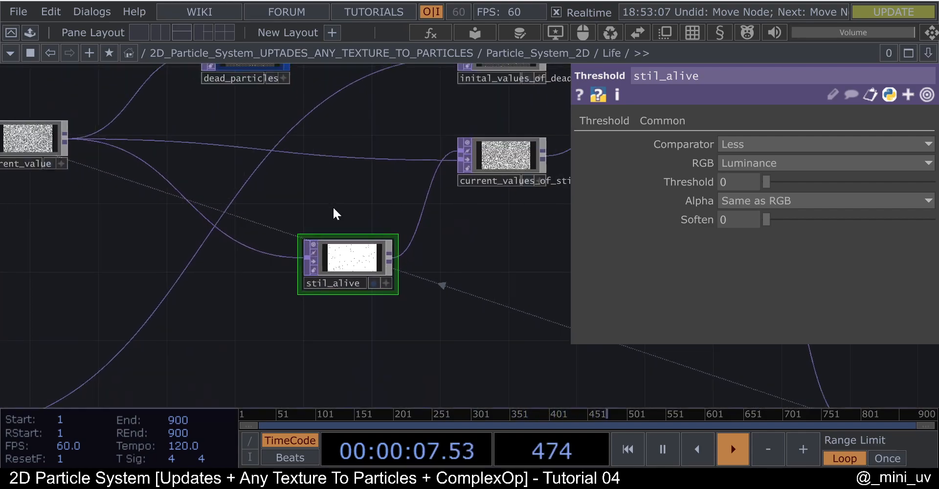
# - Switch back and forth between dead_particles and stil_alive to contrast their comparators, ending on stil_alive
pyautogui.moveTo(333, 206); pyautogui.dragTo(357, 229)
pyautogui.click(269, 87)
pyautogui.click(371, 290)
pyautogui.click(265, 78)
pyautogui.click(367, 263)
pyautogui.scroll(-5, 331, 245)
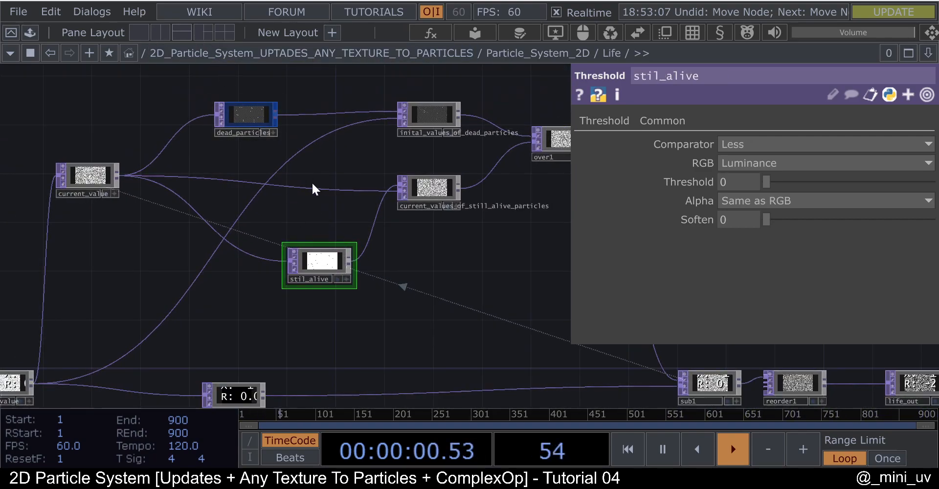
# - Trace the wiring from inital_value and current_value into the dead_particles and stil_alive branches
pyautogui.scroll(2, 307, 183)
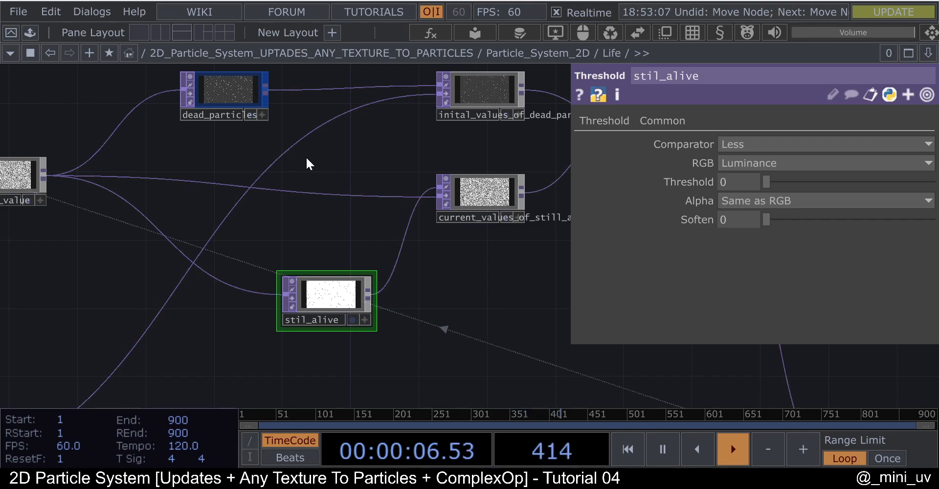
pyautogui.scroll(-1, 347, 172)
pyautogui.scroll(-1, 348, 172)
pyautogui.moveTo(136, 248); pyautogui.dragTo(142, 231)
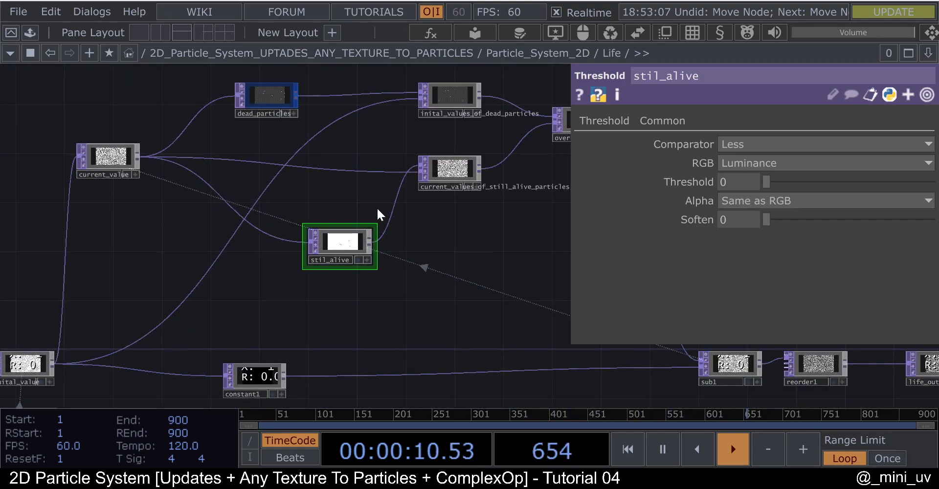
pyautogui.moveTo(237, 132); pyautogui.dragTo(318, 174)
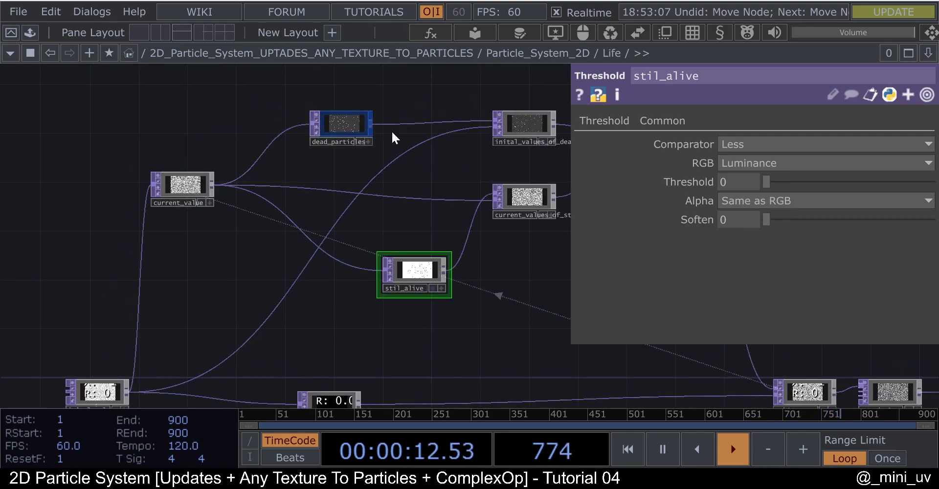
pyautogui.scroll(3, 361, 116)
pyautogui.scroll(-2, 295, 145)
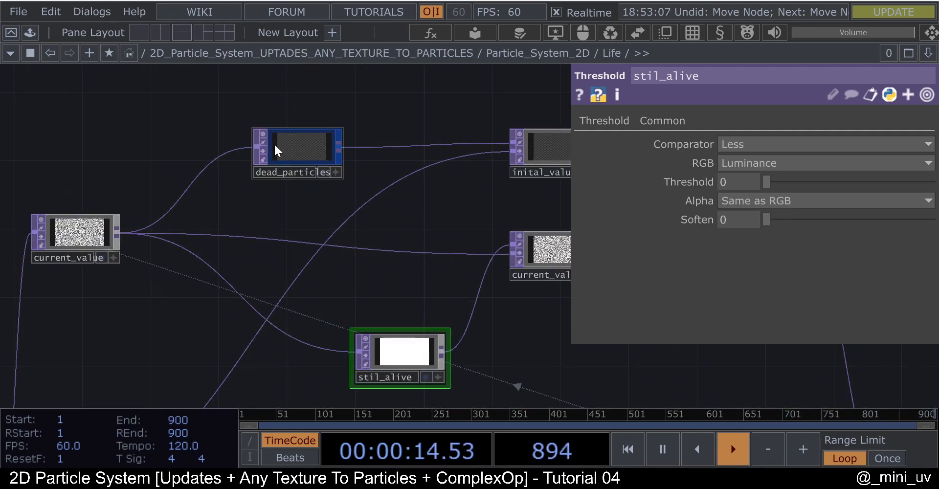
# - Select the dead_particles TOP, watch its image, and view its place in the Life network
pyautogui.scroll(-1, 275, 143)
pyautogui.click(288, 149)
pyautogui.scroll(3, 301, 152)
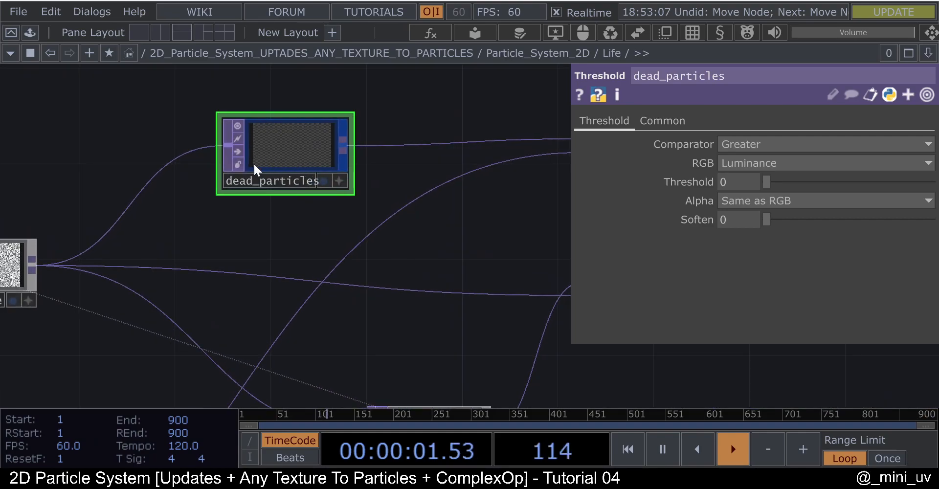
pyautogui.scroll(-1, 251, 169)
pyautogui.scroll(1, 251, 162)
pyautogui.scroll(-2, 298, 165)
pyautogui.scroll(2, 308, 168)
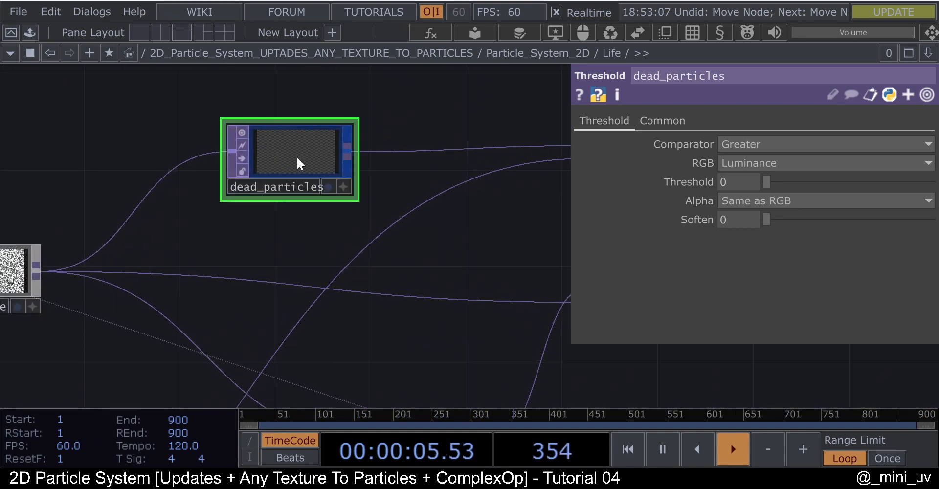
pyautogui.scroll(-1, 300, 161)
pyautogui.scroll(-2, 298, 158)
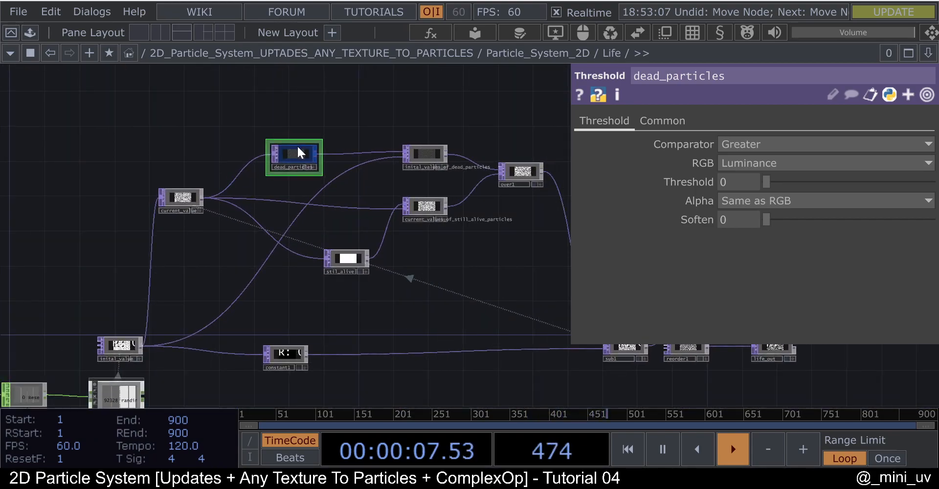
# - Select the inital_value Noise TOP and show its Common parameters
pyautogui.scroll(3, 118, 347)
pyautogui.click(117, 346)
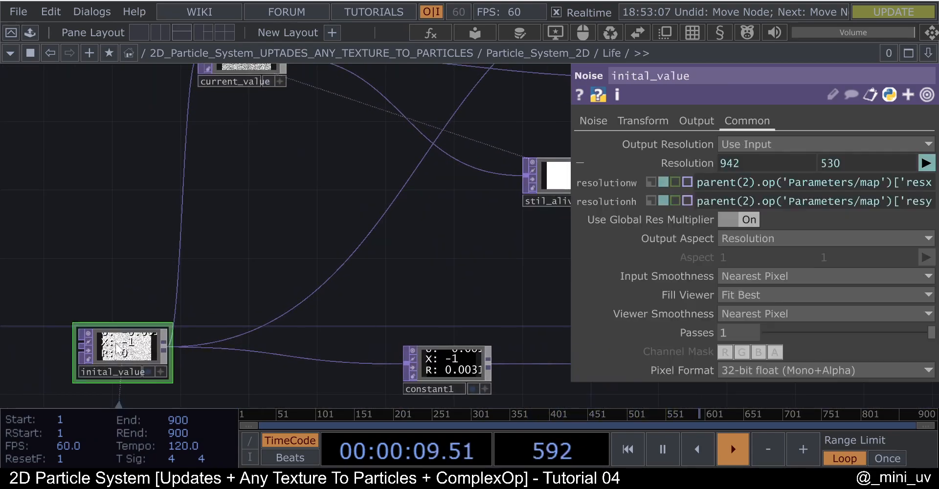
pyautogui.scroll(-2, 375, 134)
pyautogui.scroll(4, 300, 176)
pyautogui.scroll(1, 130, 224)
# - Return to the dead_particles TOP and watch its dead pixels in the enlarged viewer
pyautogui.click(106, 244)
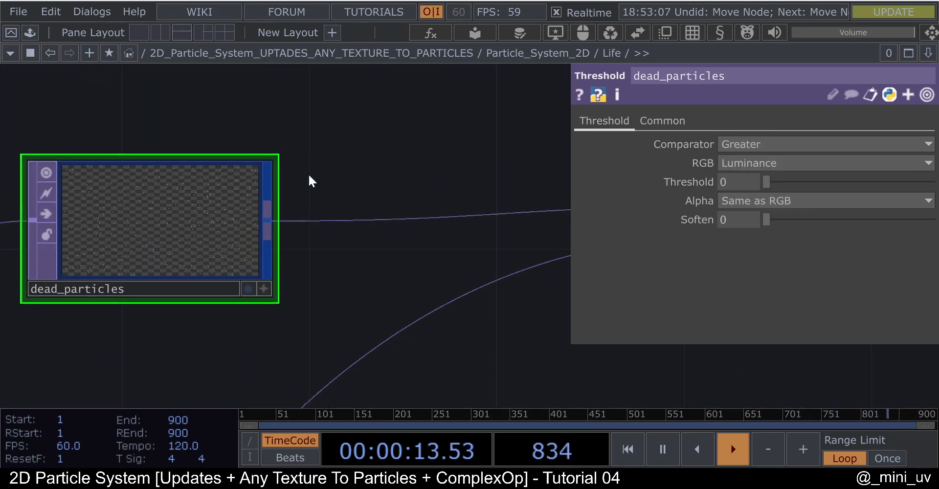
pyautogui.scroll(-2, 127, 197)
pyautogui.scroll(2, 111, 202)
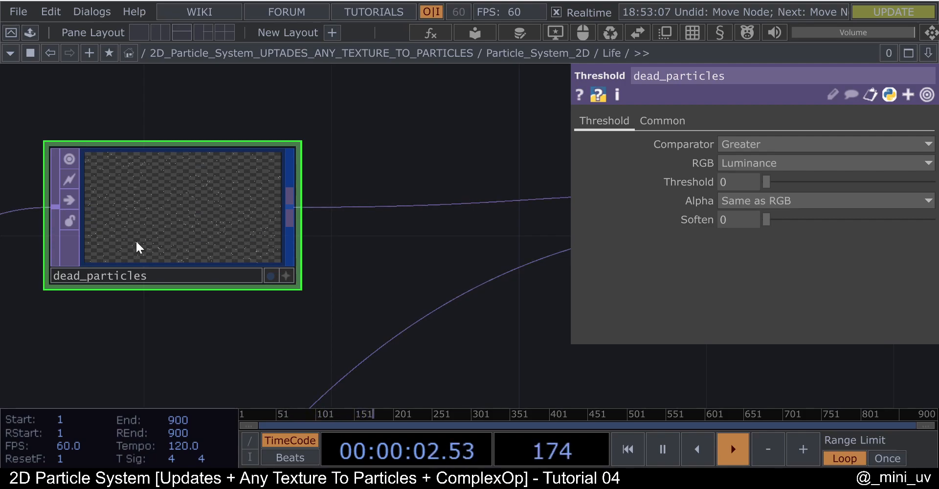
pyautogui.scroll(-1, 162, 243)
pyautogui.scroll(-1, 162, 243)
pyautogui.scroll(1, 147, 230)
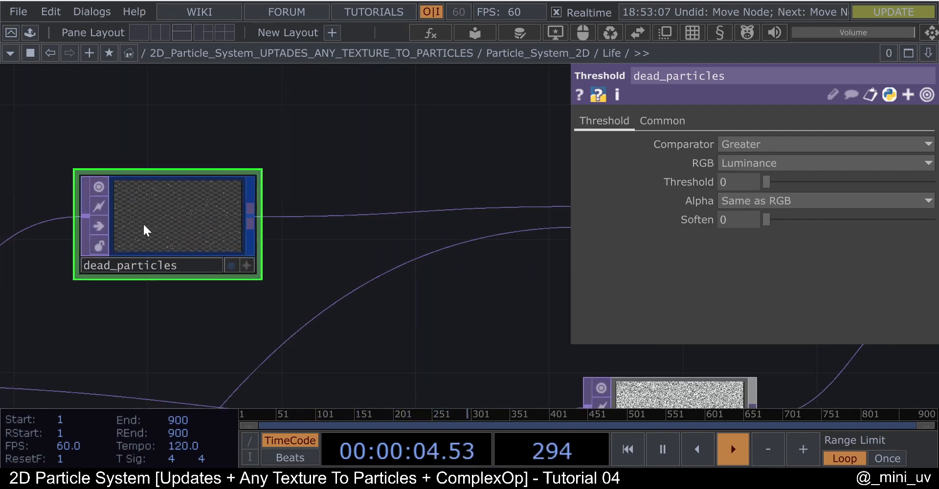
# - Show the inital_values_of_dead_particles Multiply TOP and its source, the inital_value Noise TOP
pyautogui.scroll(-3, 142, 231)
pyautogui.click(421, 219)
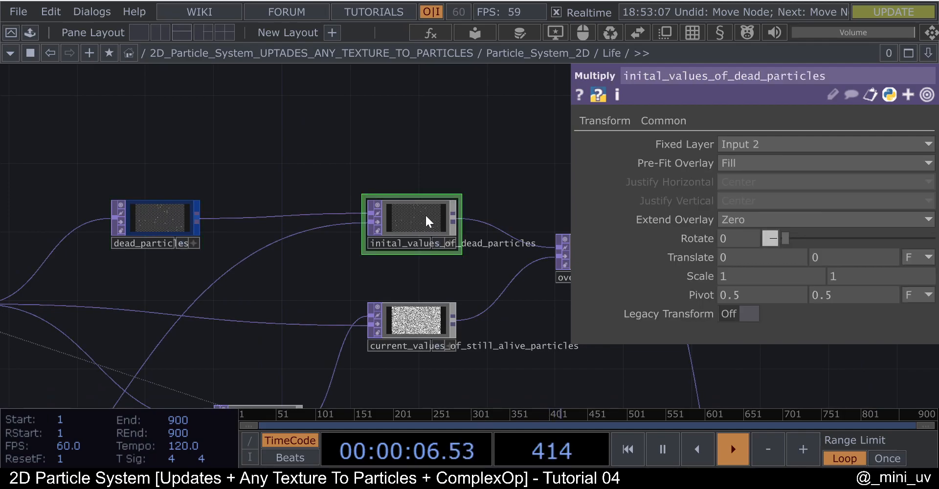
pyautogui.scroll(-3, 410, 213)
pyautogui.scroll(4, 142, 321)
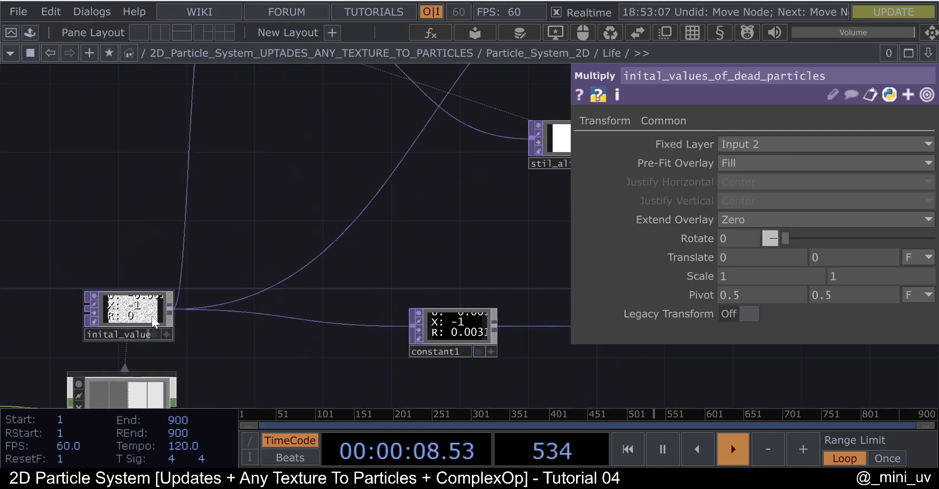
pyautogui.click(150, 323)
pyautogui.scroll(-3, 149, 323)
# - Examine the image of the inital_values_of_dead_particles TOP up close
pyautogui.scroll(6, 341, 210)
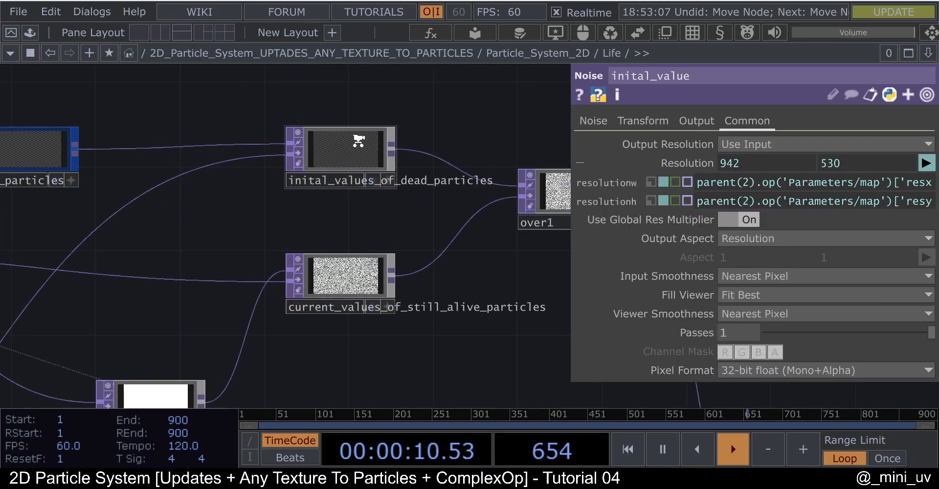
pyautogui.moveTo(196, 355); pyautogui.dragTo(226, 372)
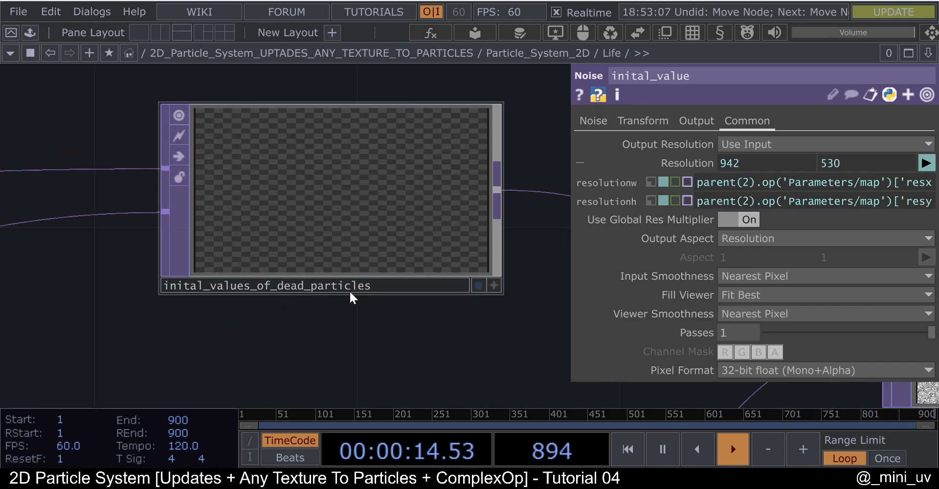
pyautogui.scroll(2, 414, 115)
pyautogui.scroll(2, 415, 116)
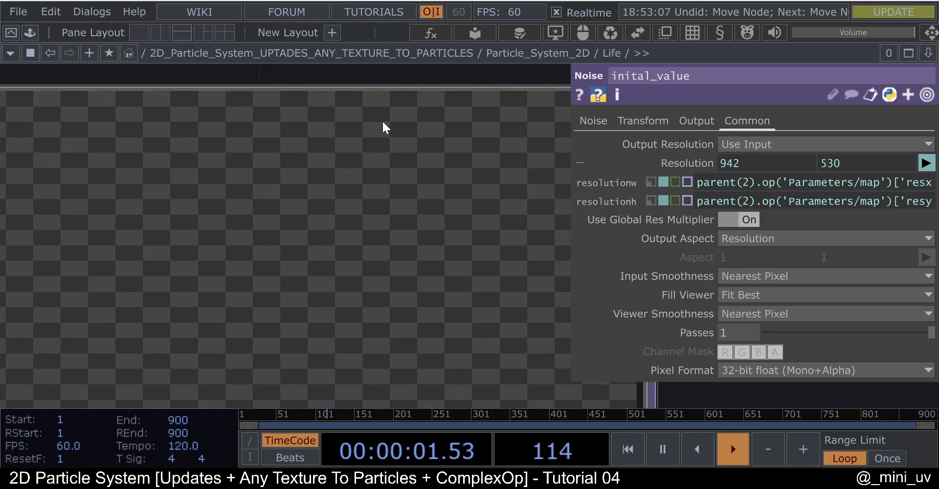
pyautogui.scroll(2, 354, 123)
pyautogui.scroll(-5, 359, 135)
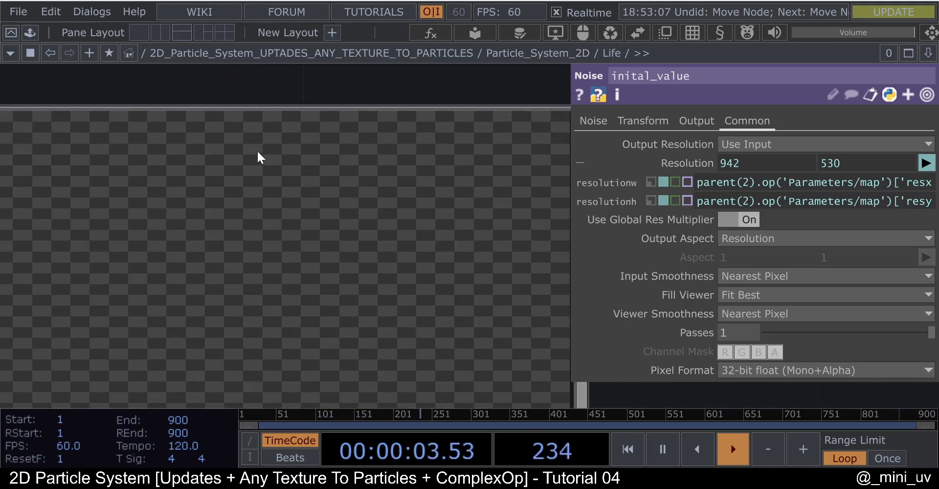
# - Follow the connections from inital_value through the network to the current_values_of_still_alive_particles branch
pyautogui.scroll(-3, 398, 162)
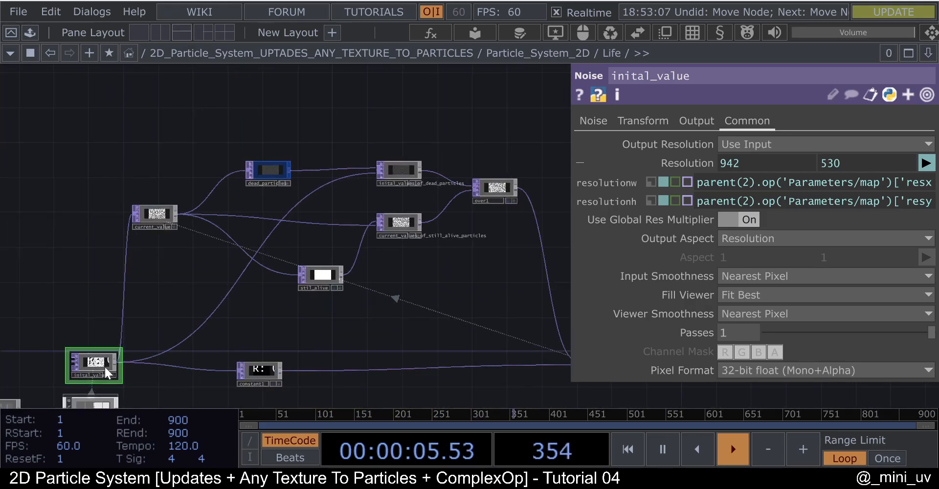
pyautogui.scroll(4, 98, 366)
pyautogui.scroll(-5, 93, 358)
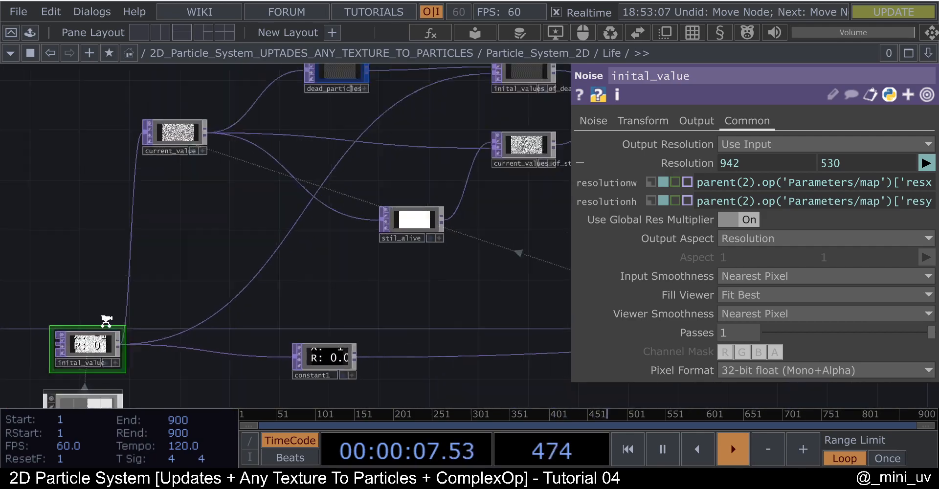
pyautogui.scroll(4, 413, 186)
pyautogui.moveTo(439, 280); pyautogui.dragTo(470, 216)
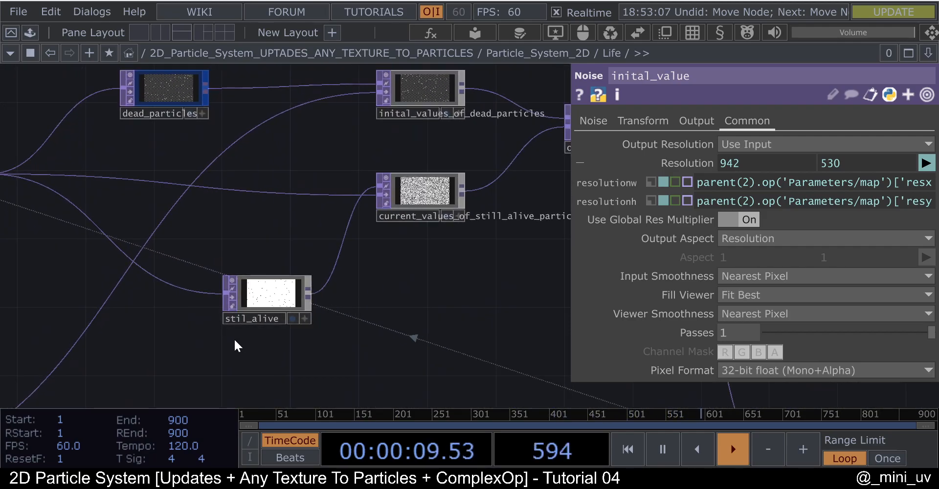
# - Select the stil_alive TOP again and inspect its enlarged mask
pyautogui.scroll(3, 244, 333)
pyautogui.click(334, 270)
pyautogui.scroll(-2, 336, 269)
pyautogui.scroll(5, 302, 316)
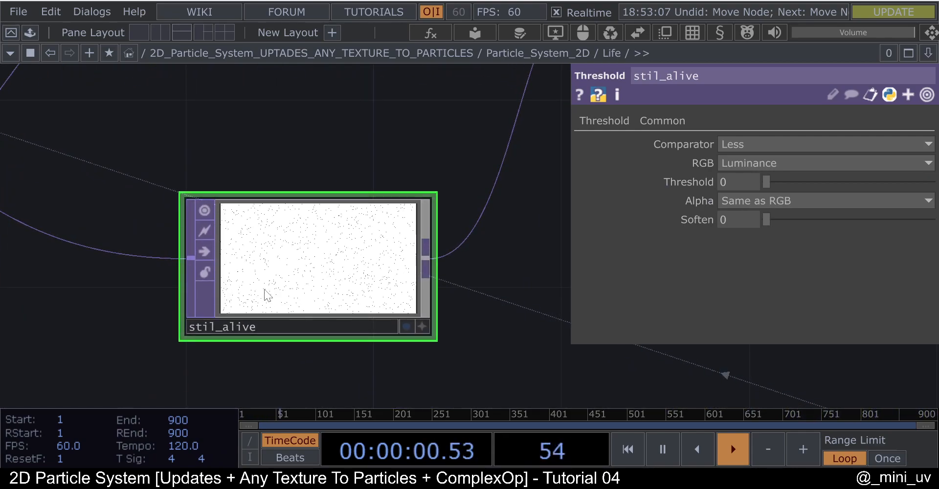
# - Trace the stil_alive mask's connection into the current_values_of_still_alive_particles Multiply TOP
pyautogui.scroll(-3, 345, 264)
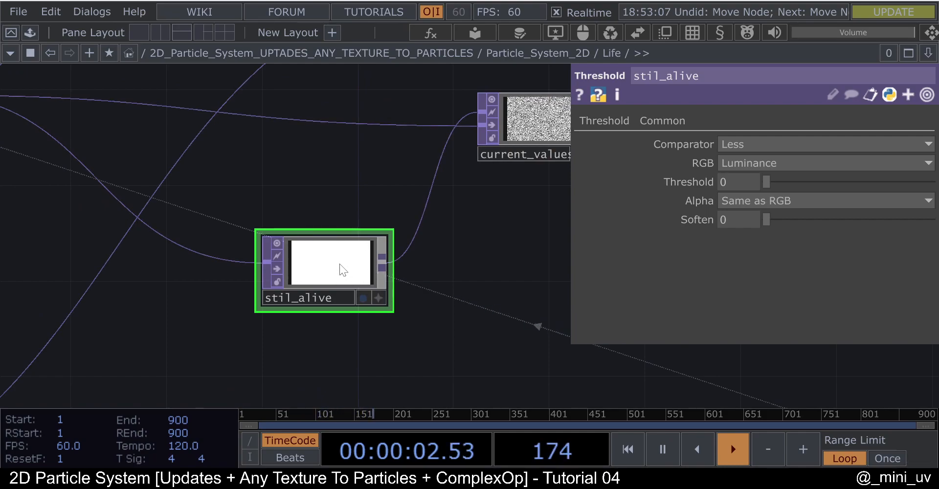
pyautogui.scroll(-2, 353, 267)
pyautogui.scroll(-5, 489, 169)
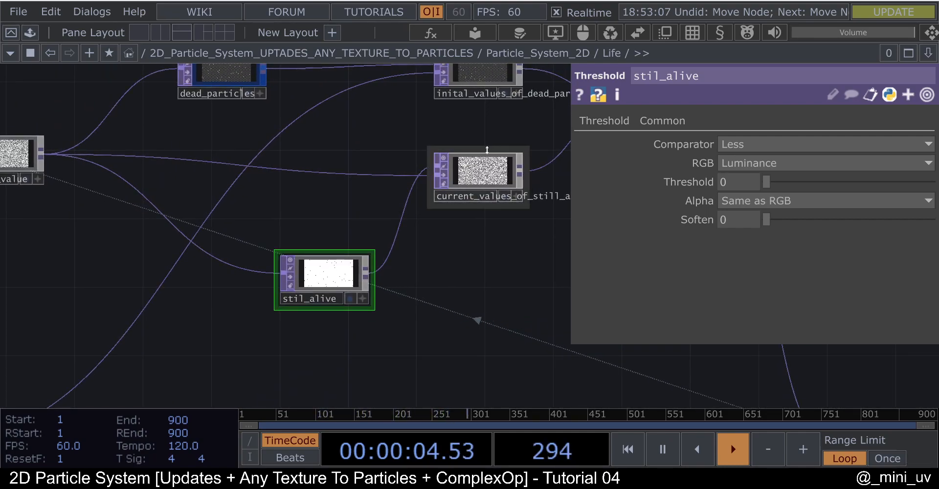
pyautogui.scroll(5, 502, 156)
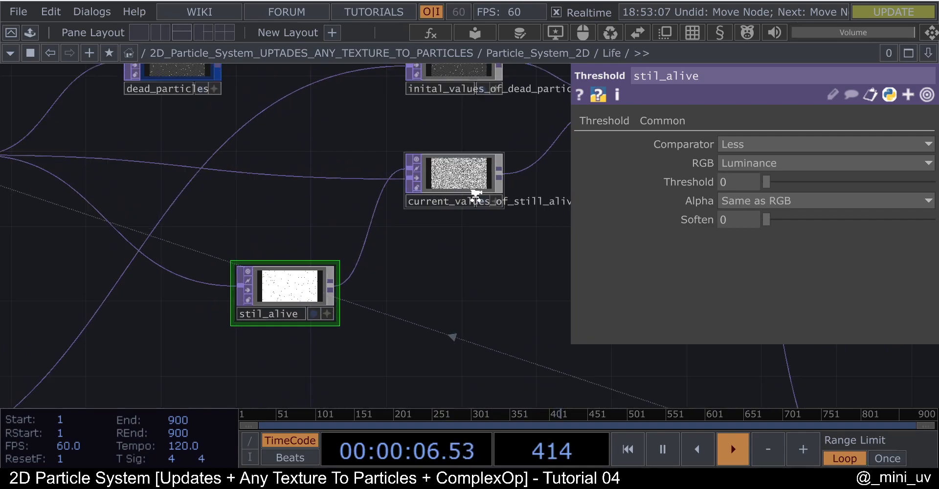
pyautogui.moveTo(432, 283); pyautogui.dragTo(452, 281)
pyautogui.scroll(-5, 452, 281)
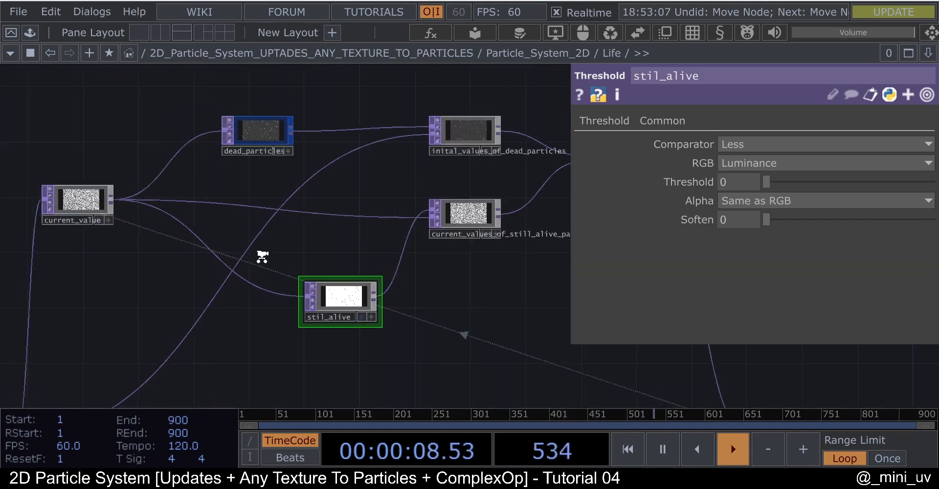
# - Select the current_value Feedback TOP and follow its outputs to the threshold and multiply branches
pyautogui.click(131, 211)
pyautogui.scroll(5, 115, 213)
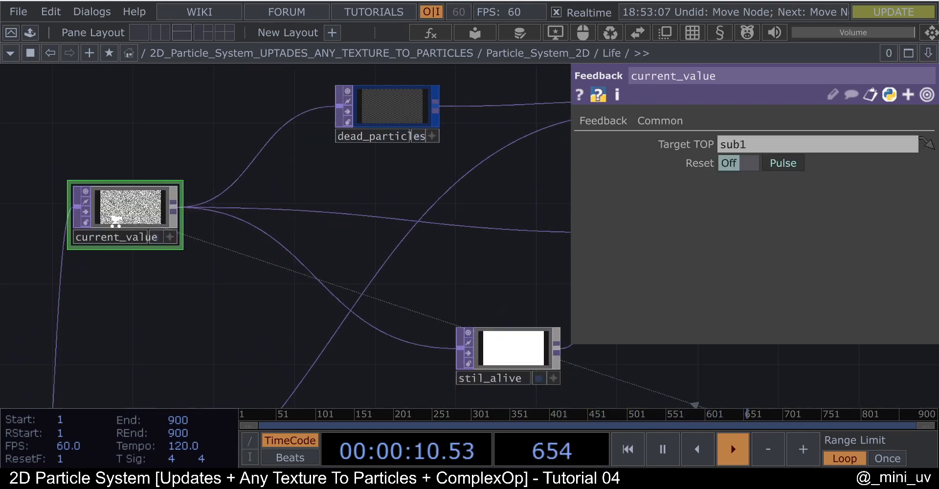
pyautogui.scroll(-5, 142, 216)
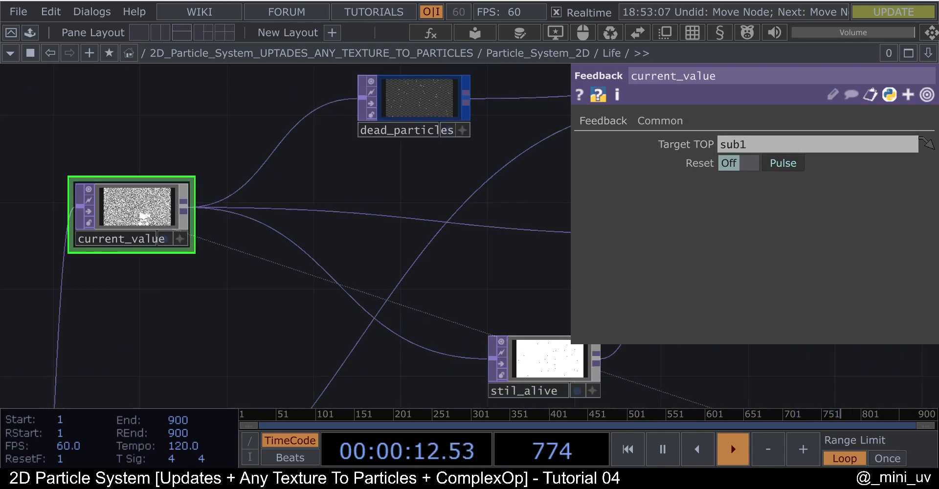
pyautogui.scroll(4, 379, 230)
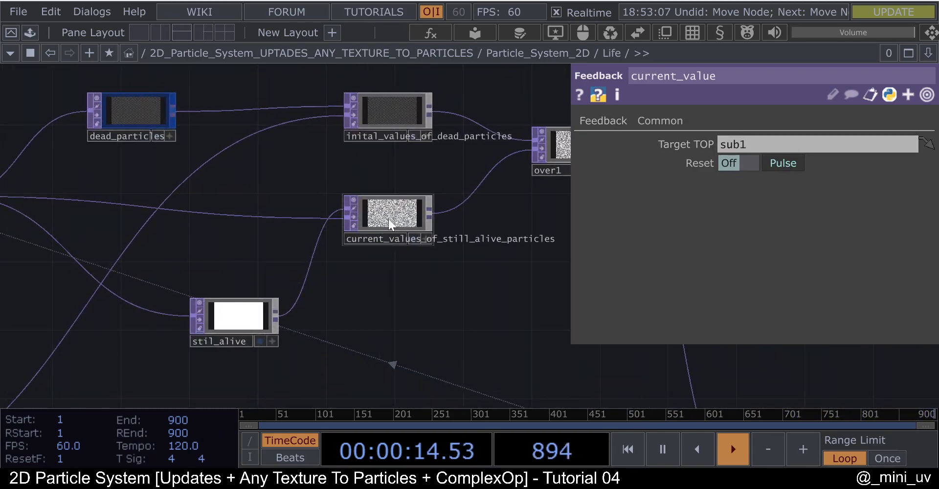
# - Select the current_values_of_still_alive_particles Multiply TOP and inspect its image up close
pyautogui.click(389, 219)
pyautogui.scroll(3, 384, 216)
pyautogui.scroll(5, 381, 215)
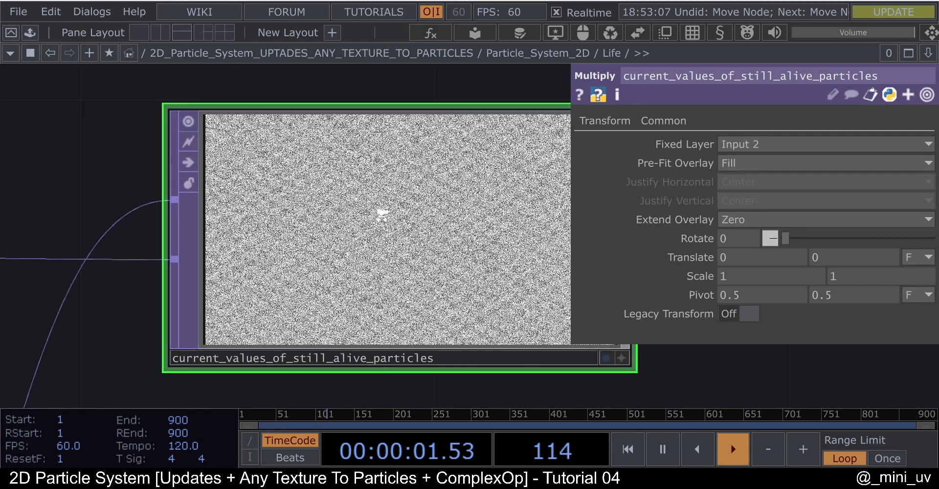
pyautogui.scroll(-6, 383, 213)
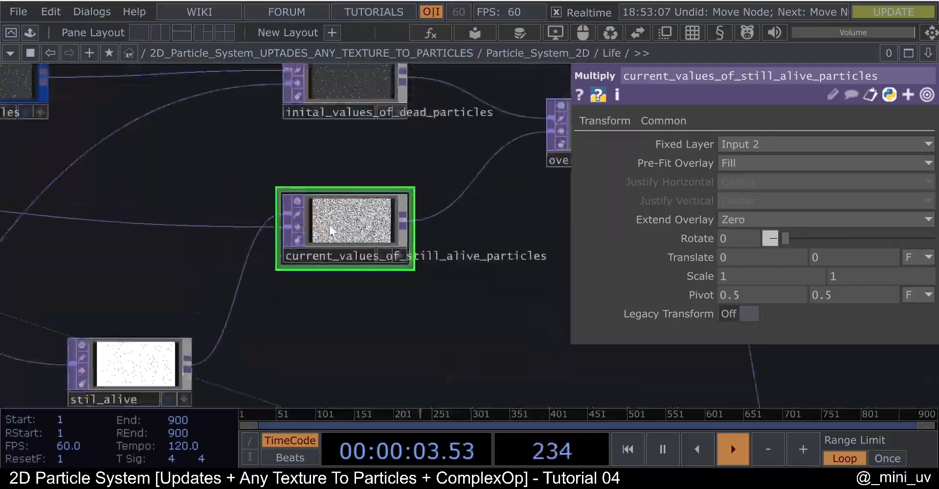
# - Select the inital_values_of_dead_particles Multiply TOP and view it together with both threshold branches
pyautogui.click(352, 89)
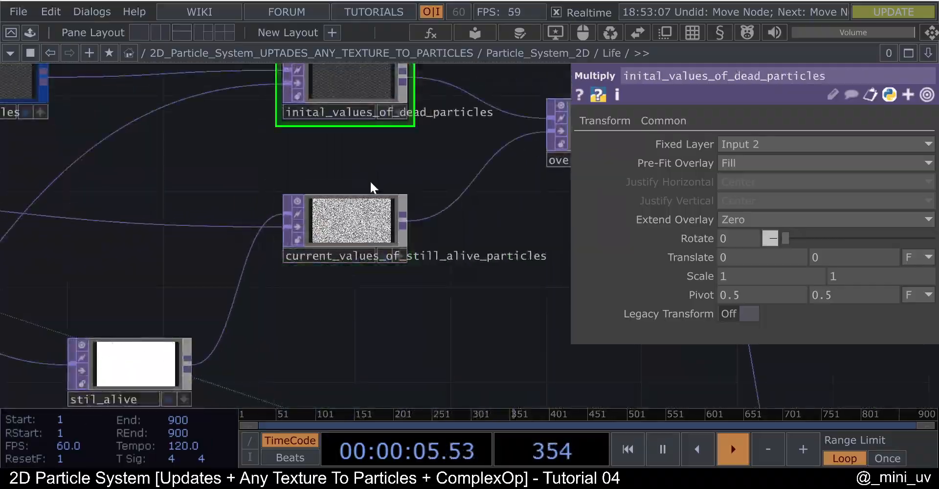
pyautogui.scroll(-3, 394, 208)
pyautogui.scroll(-1, 393, 209)
pyautogui.moveTo(370, 284); pyautogui.dragTo(421, 288)
pyautogui.scroll(3, 420, 214)
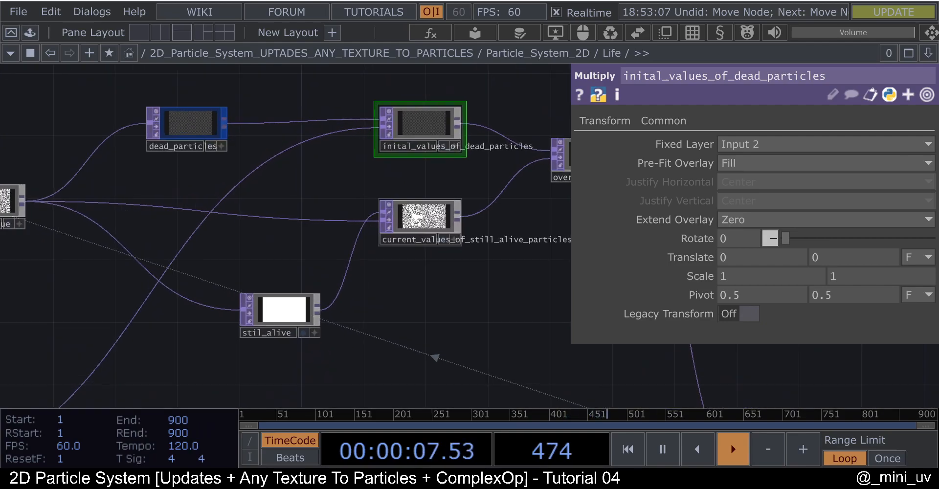
# - Compare the enlarged images of the current_values_of_still_alive_particles and inital_values_of_dead_particles Multiply TOPs
pyautogui.click(420, 214)
pyautogui.scroll(3, 342, 147)
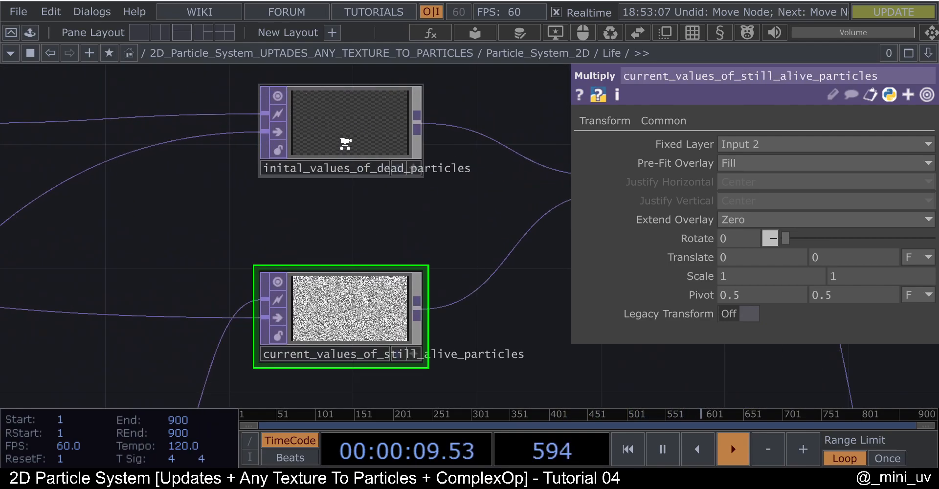
pyautogui.click(344, 136)
pyautogui.scroll(2, 405, 176)
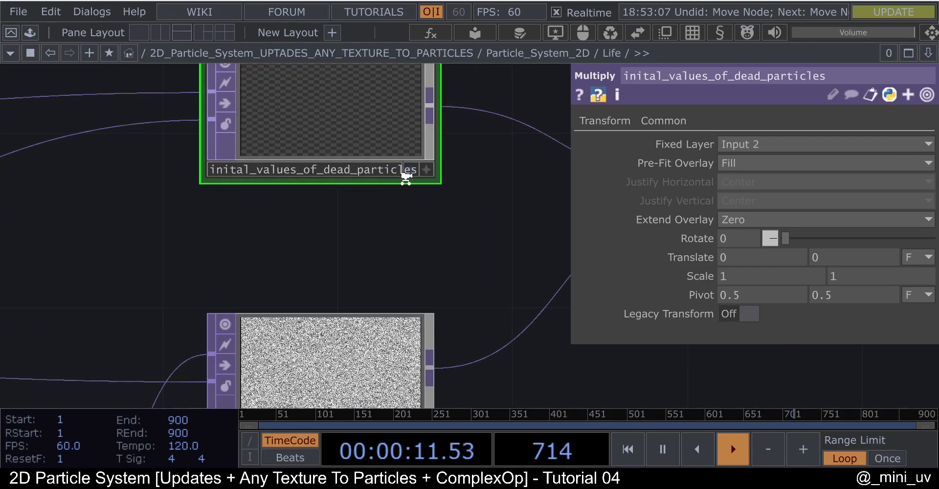
pyautogui.scroll(-1, 397, 146)
pyautogui.scroll(3, 325, 365)
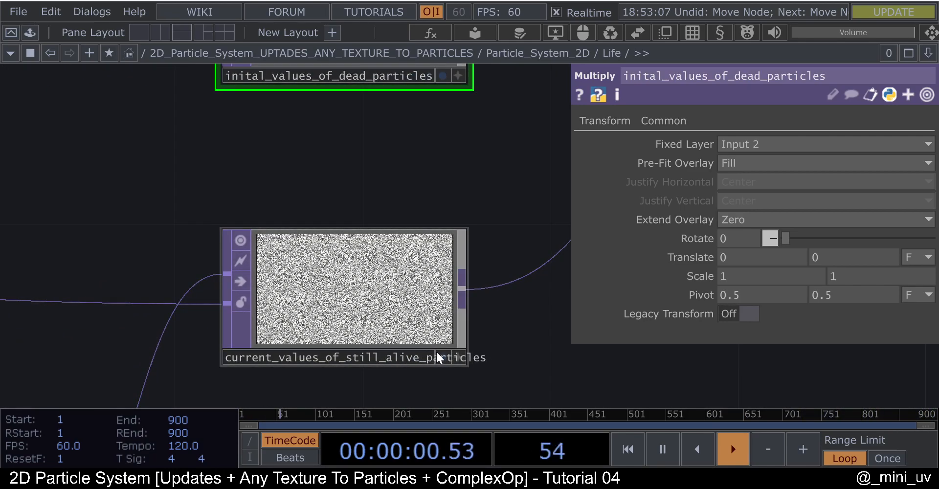
# - Select the over1 Over TOP and trace its two inputs back to the dead-particle and still-alive Multiply TOPs
pyautogui.scroll(2, 428, 351)
pyautogui.scroll(-5, 278, 316)
pyautogui.moveTo(355, 317); pyautogui.dragTo(287, 338)
pyautogui.scroll(4, 392, 259)
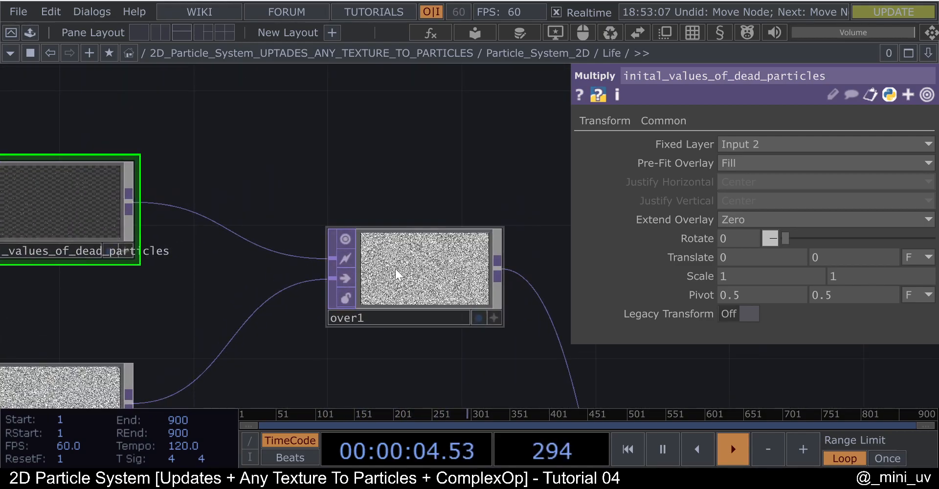
pyautogui.click(395, 269)
pyautogui.moveTo(308, 188); pyautogui.dragTo(365, 174)
pyautogui.scroll(-3, 315, 168)
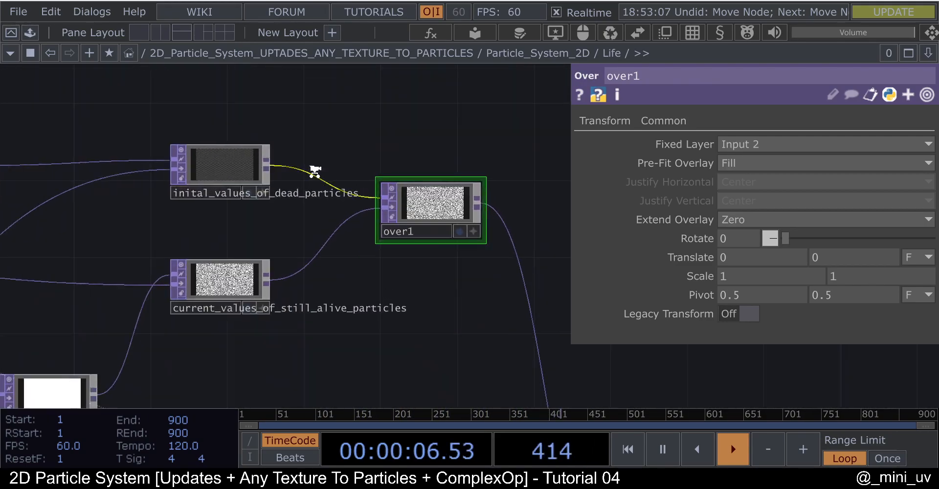
pyautogui.scroll(3, 413, 212)
pyautogui.scroll(-2, 415, 241)
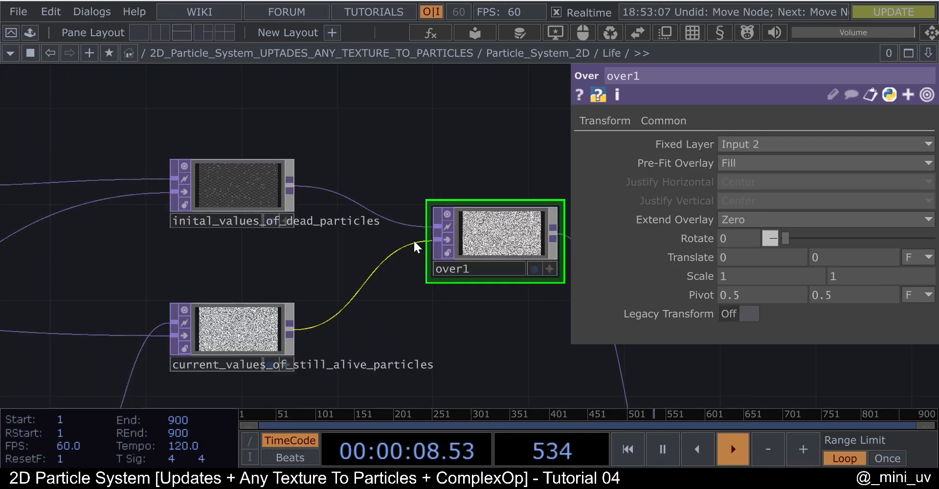
pyautogui.moveTo(375, 139); pyautogui.dragTo(327, 128)
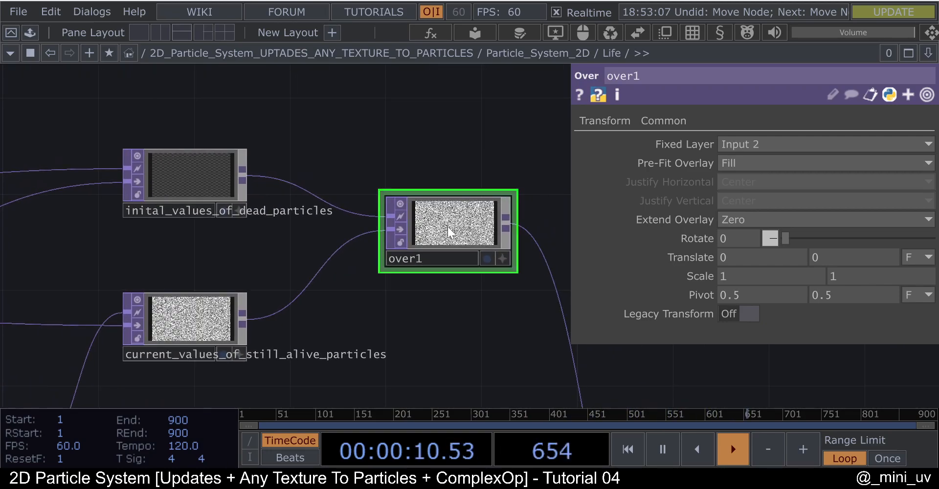
pyautogui.scroll(-3, 183, 185)
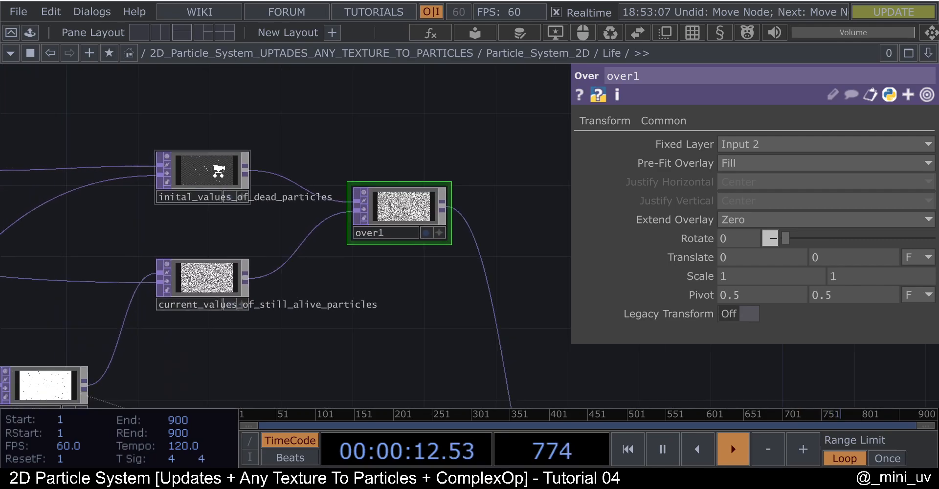
# - Compare the stil_alive and dead_particles Threshold TOPs by selecting each in turn
pyautogui.moveTo(128, 212); pyautogui.dragTo(240, 214)
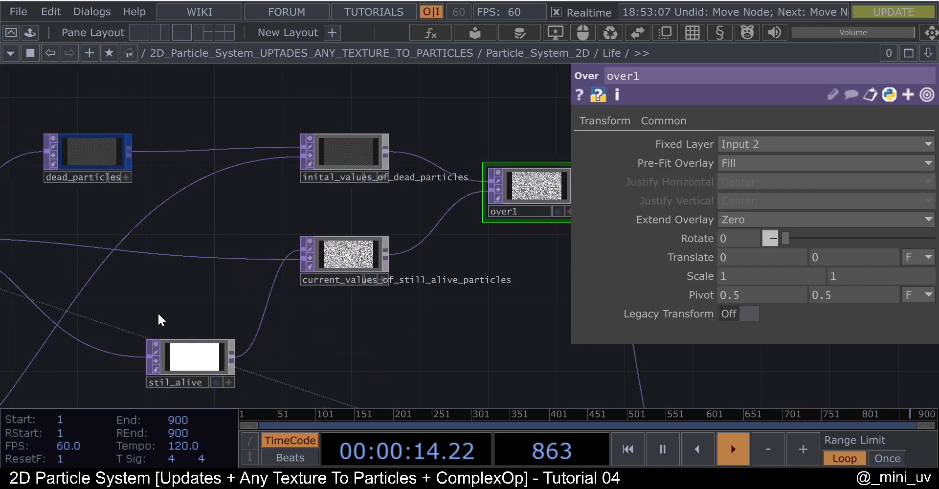
pyautogui.click(183, 360)
pyautogui.click(87, 154)
pyautogui.click(185, 353)
pyautogui.click(110, 148)
pyautogui.moveTo(222, 206); pyautogui.dragTo(133, 199)
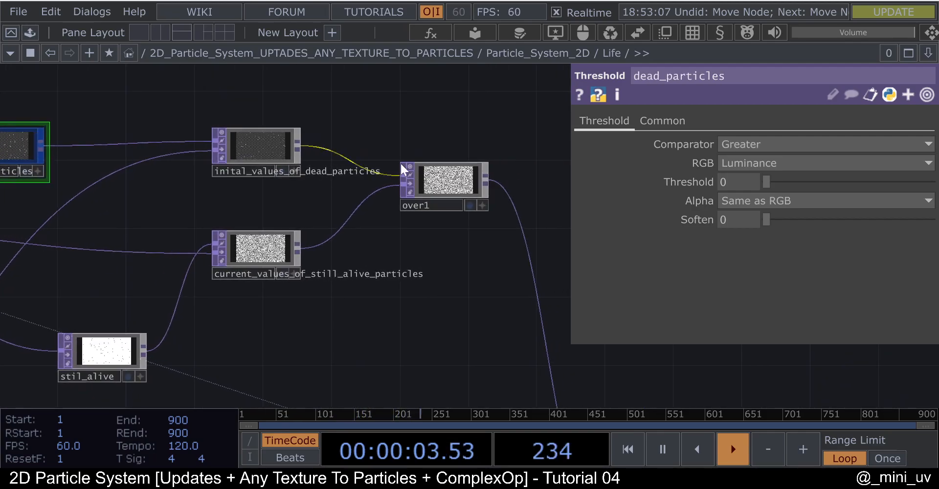
# - Select both Multiply TOPs in turn, followed by the over1 TOP that combines them
pyautogui.scroll(3, 439, 167)
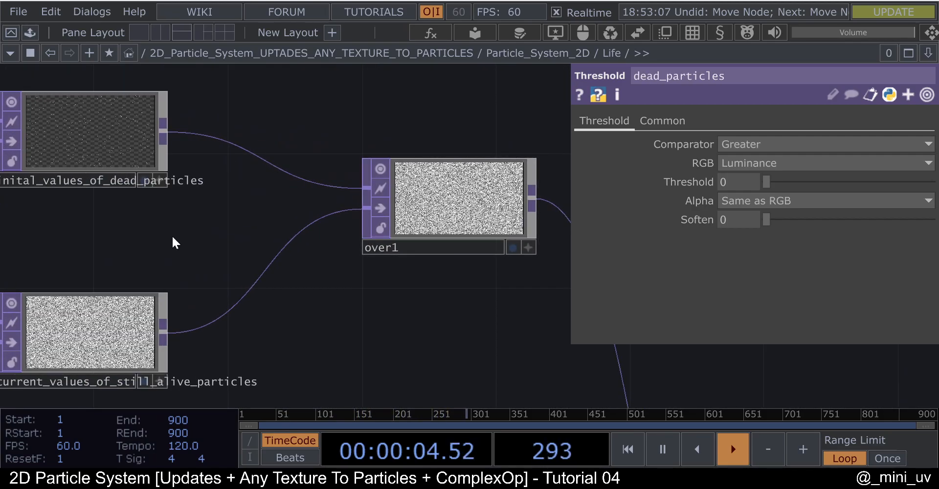
pyautogui.click(98, 105)
pyautogui.click(107, 333)
pyautogui.click(460, 193)
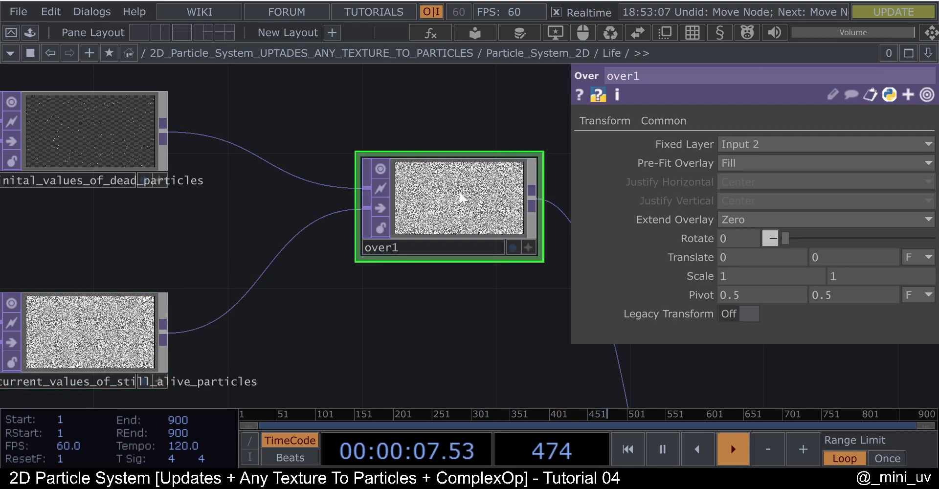
pyautogui.scroll(-2, 463, 184)
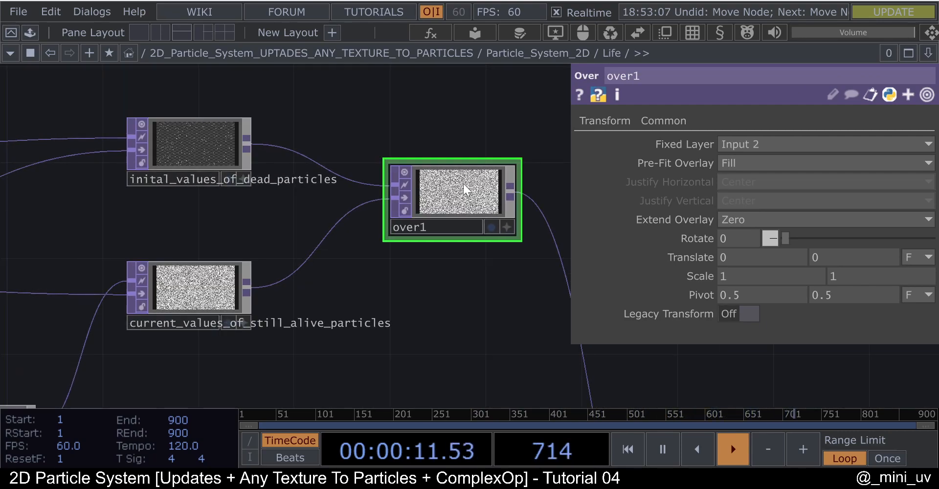
# - Review the whole Life network around over1 and examine the combined image of over1 up close
pyautogui.scroll(-5, 433, 227)
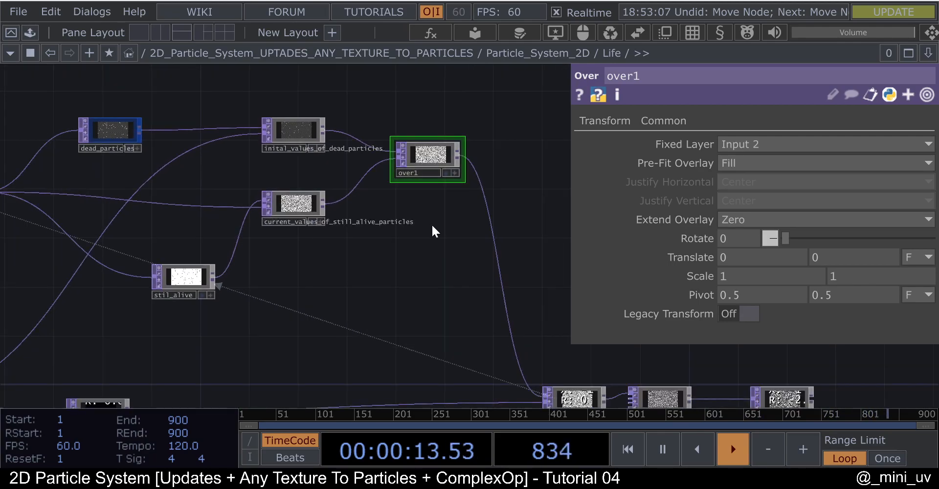
pyautogui.scroll(-3, 404, 225)
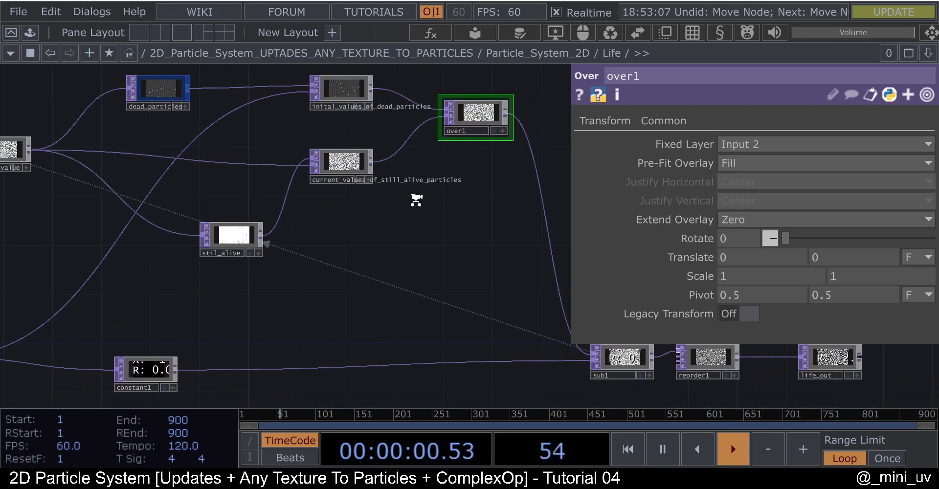
pyautogui.moveTo(440, 218); pyautogui.dragTo(411, 247)
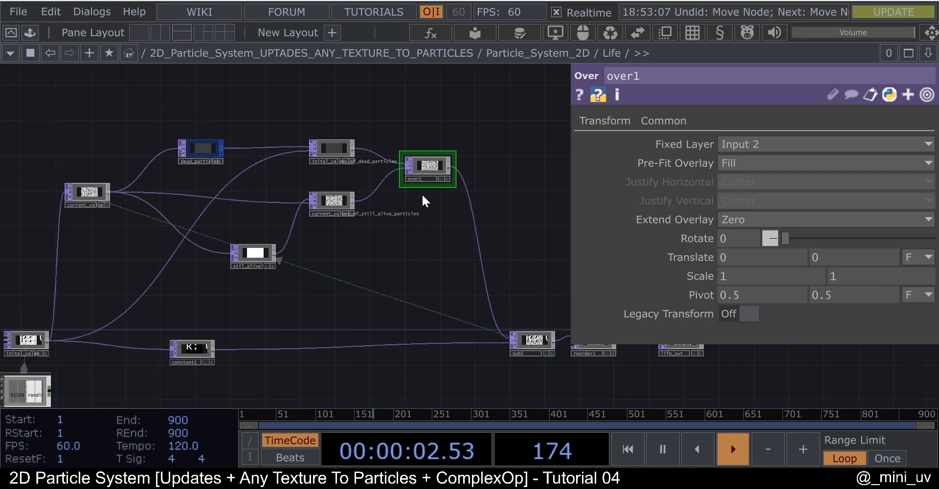
pyautogui.scroll(5, 431, 167)
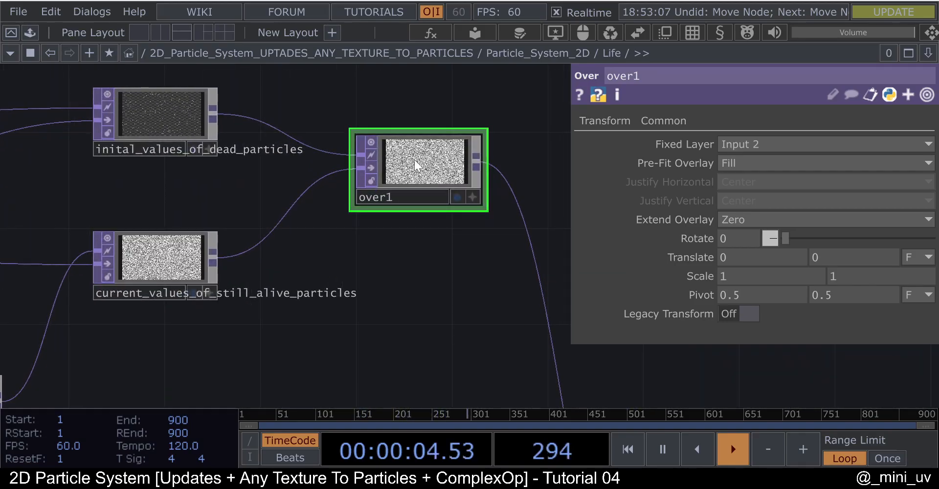
pyautogui.scroll(5, 424, 156)
pyautogui.scroll(-5, 435, 189)
pyautogui.scroll(5, 363, 166)
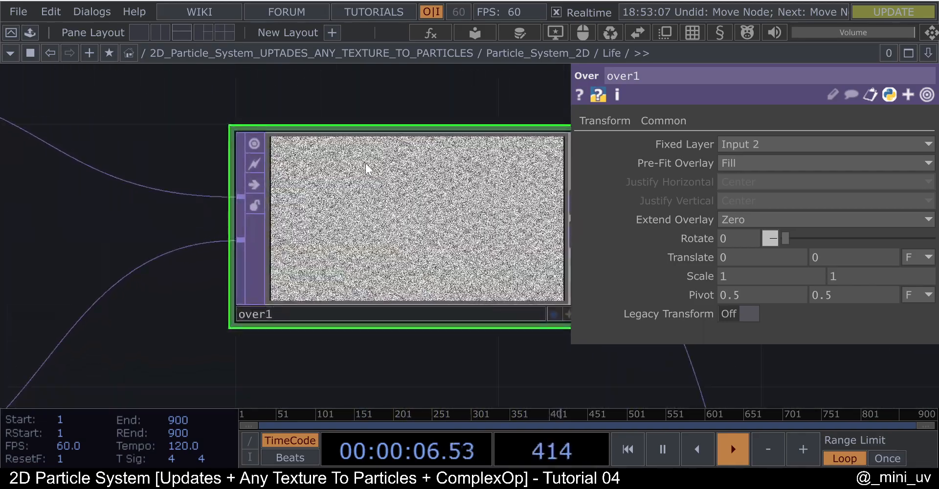
pyautogui.scroll(-6, 371, 182)
# - Show the two sources of the sub1 TOP by selecting constant1 and over1
pyautogui.moveTo(435, 259); pyautogui.dragTo(446, 243)
pyautogui.moveTo(425, 337); pyautogui.dragTo(444, 357)
pyautogui.moveTo(445, 240); pyautogui.dragTo(353, 236)
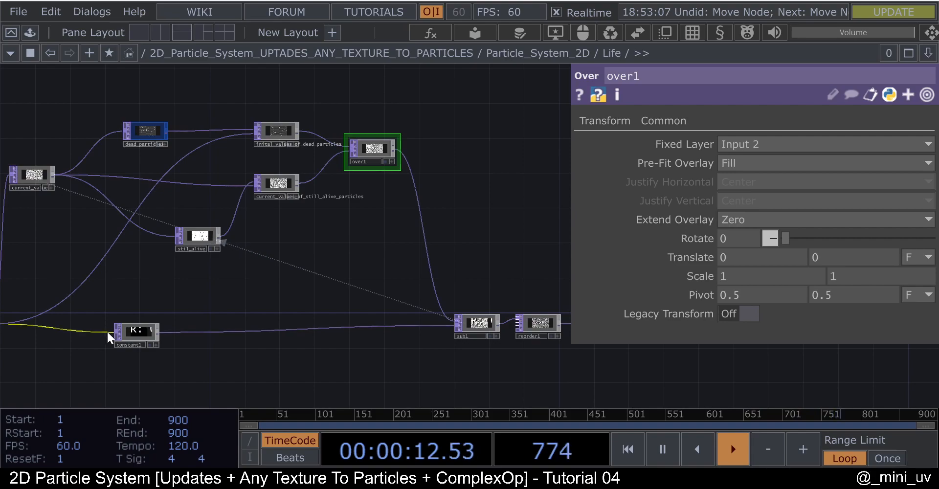
pyautogui.click(139, 336)
pyautogui.click(390, 167)
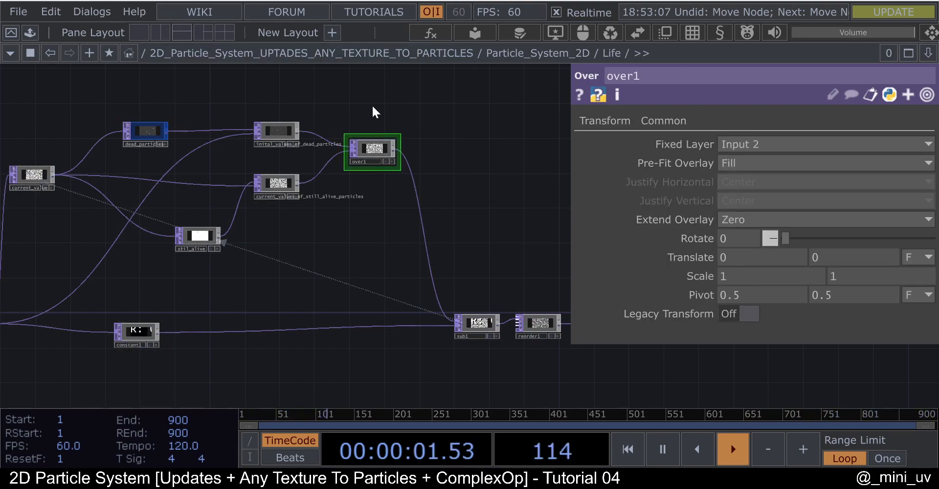
# - Show the life_out TOP up close and activate its viewer to read individual pixel values
pyautogui.moveTo(468, 195); pyautogui.dragTo(380, 145)
pyautogui.moveTo(434, 169); pyautogui.dragTo(348, 158)
pyautogui.moveTo(499, 275); pyautogui.dragTo(318, 271, button='middle')
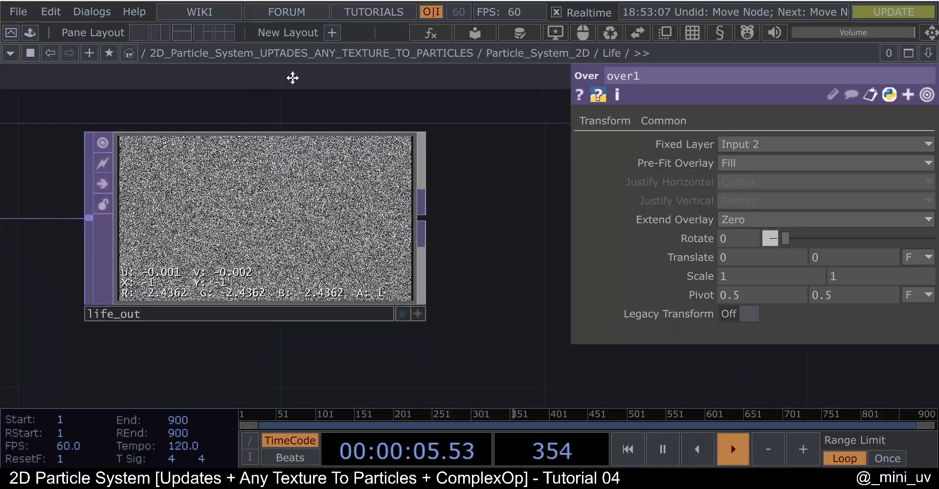
pyautogui.moveTo(484, 191); pyautogui.dragTo(598, 206)
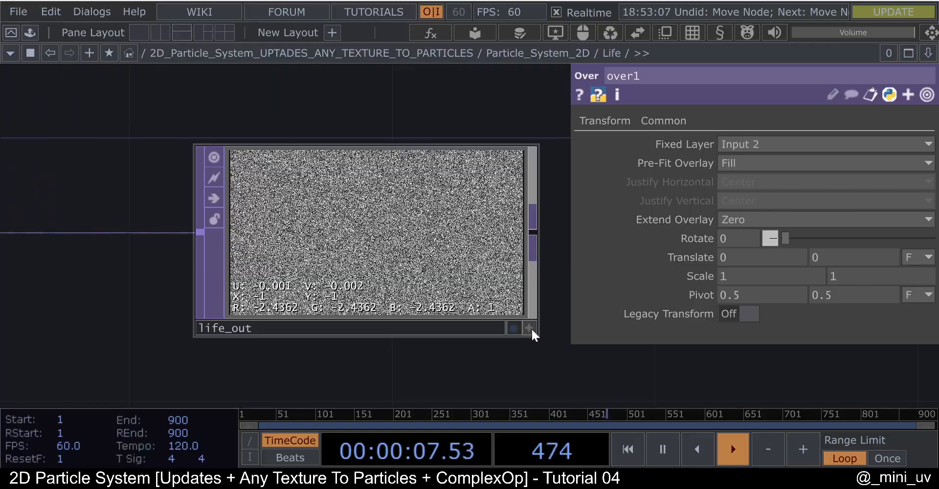
pyautogui.scroll(2, 532, 329)
pyautogui.click(532, 329)
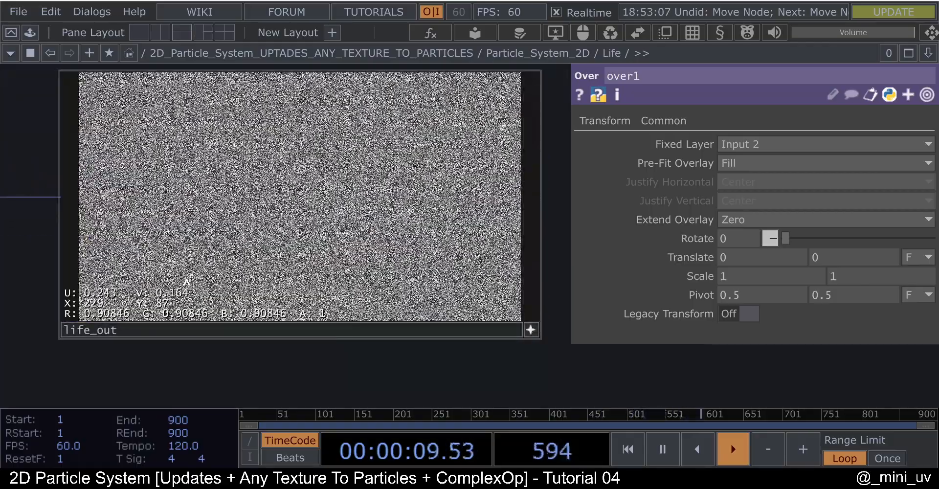
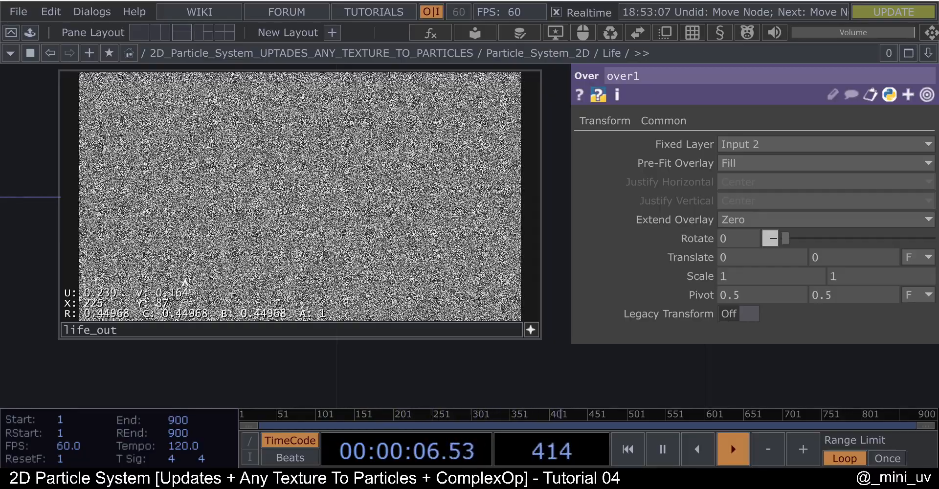
# - Select the reorder1 TOP after sub1 and show its common parameters with the pixel format
pyautogui.scroll(-3, 448, 257)
pyautogui.scroll(-6, 484, 282)
pyautogui.scroll(4, 365, 237)
pyautogui.scroll(1, 374, 265)
pyautogui.click(378, 266)
pyautogui.moveTo(350, 146); pyautogui.dragTo(181, 115)
pyautogui.scroll(3, 182, 225)
pyautogui.moveTo(204, 156); pyautogui.dragTo(294, 154)
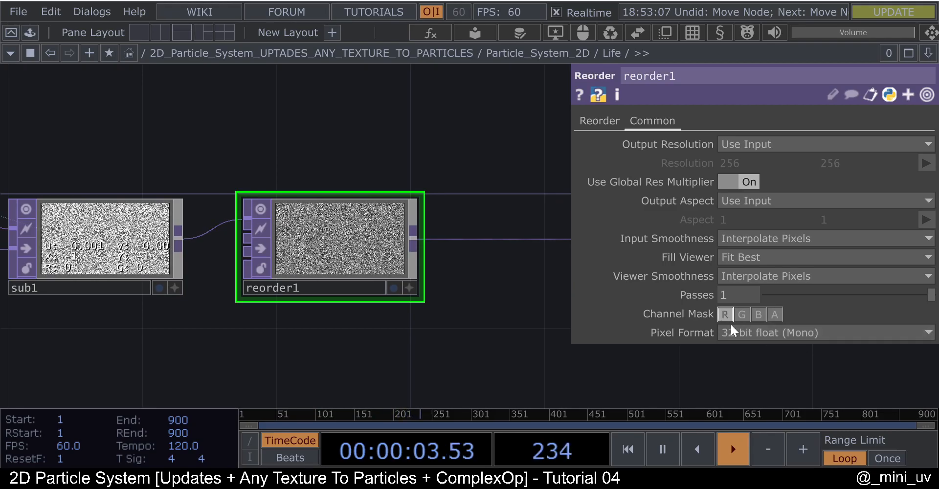
# - Select the life_out TOP and show its operator information with the texture format
pyautogui.scroll(-4, 352, 220)
pyautogui.scroll(5, 401, 220)
pyautogui.click(410, 222)
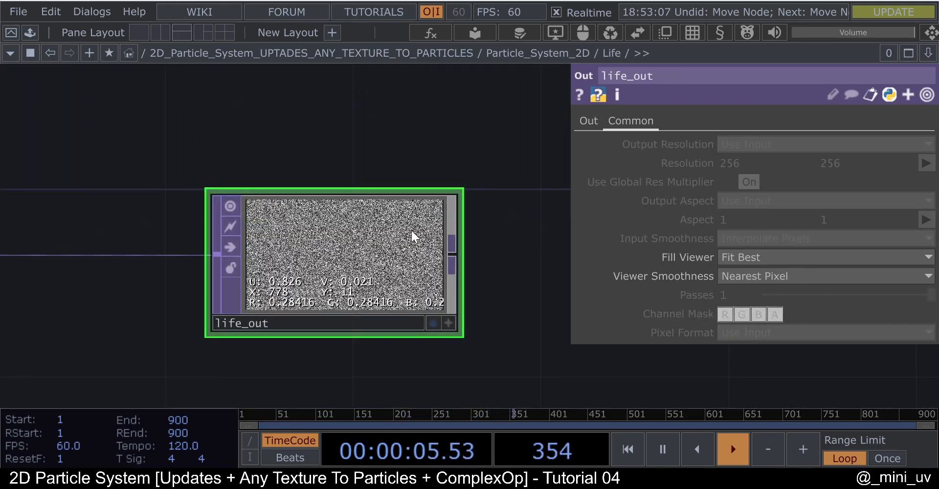
pyautogui.scroll(-2, 425, 266)
pyautogui.scroll(3, 385, 270)
pyautogui.scroll(-1, 385, 220)
pyautogui.scroll(-1, 447, 237)
pyautogui.scroll(2, 450, 241)
pyautogui.middleClick(430, 242)
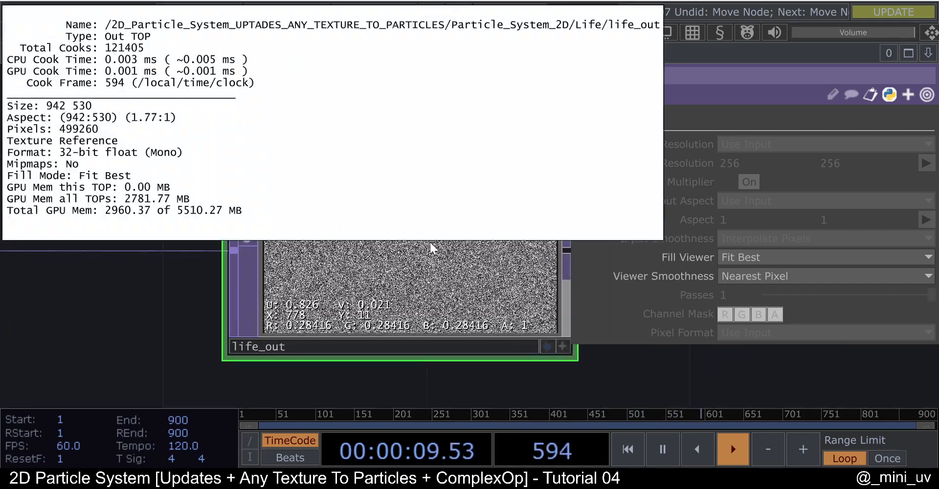
pyautogui.scroll(-5, 430, 242)
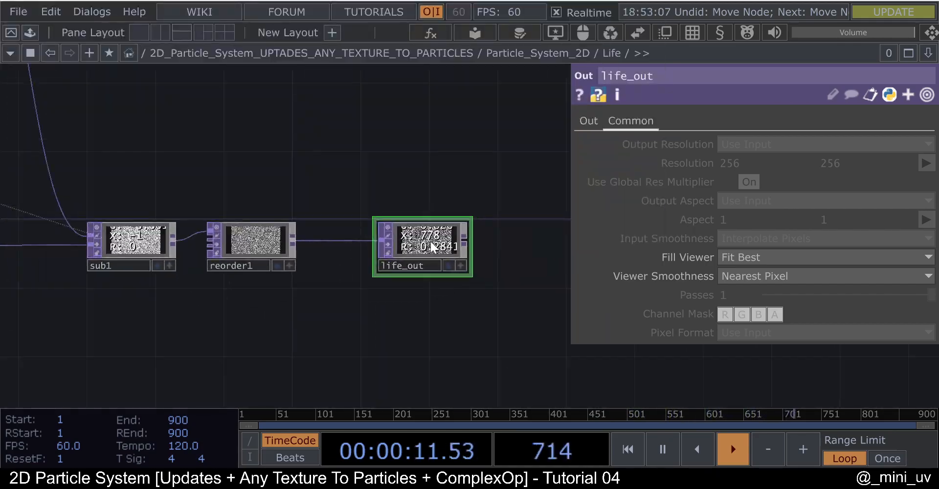
# - Go back to the start of the Life network and select the seed component to show its random integer settings
pyautogui.scroll(3, 422, 250)
pyautogui.scroll(-4, 411, 295)
pyautogui.moveTo(234, 327); pyautogui.dragTo(459, 266)
pyautogui.moveTo(323, 235); pyautogui.dragTo(279, 302)
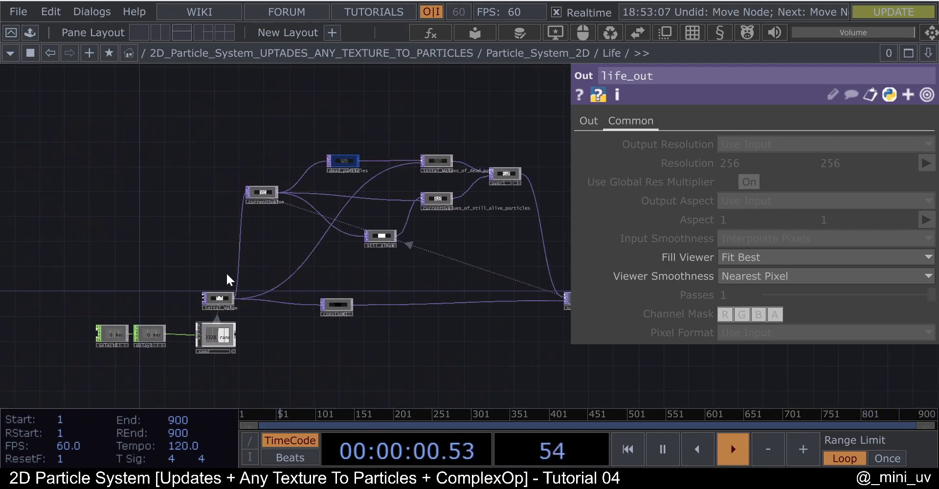
pyautogui.scroll(5, 205, 313)
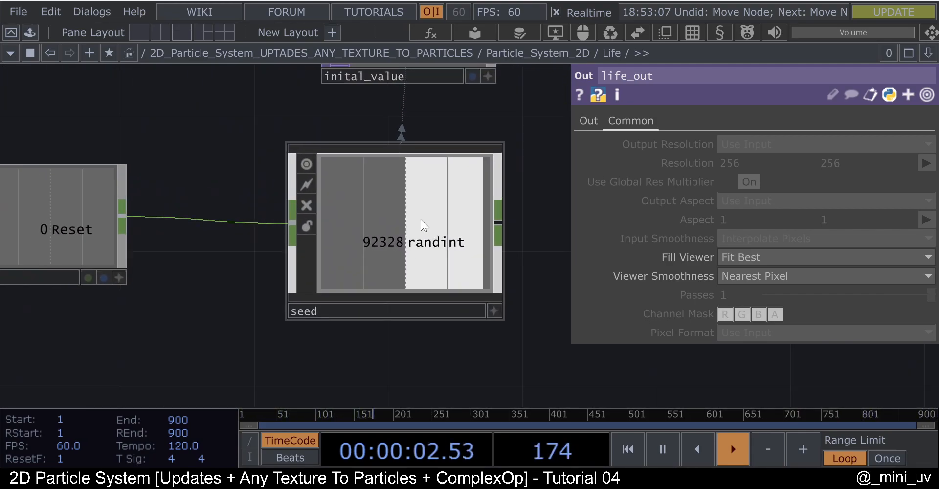
pyautogui.click(421, 219)
pyautogui.scroll(-2, 420, 220)
pyautogui.moveTo(422, 113); pyautogui.dragTo(380, 161)
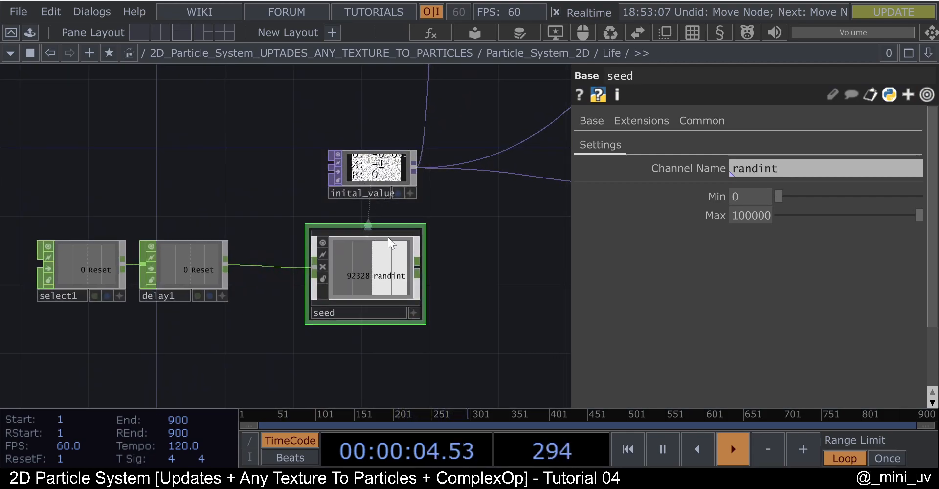
# - Select the inital_value Noise TOP above seed and show its noise parameters with the seed expression
pyautogui.scroll(3, 383, 239)
pyautogui.click(349, 92)
pyautogui.scroll(-3, 344, 164)
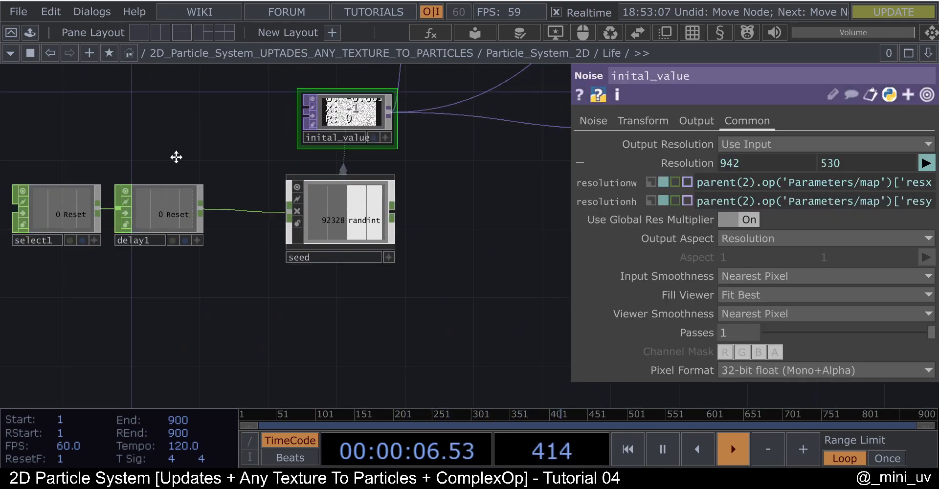
pyautogui.moveTo(159, 156); pyautogui.dragTo(254, 175)
pyautogui.moveTo(252, 137); pyautogui.dragTo(77, 240)
pyautogui.click(266, 342)
pyautogui.click(281, 235)
pyautogui.click(589, 120)
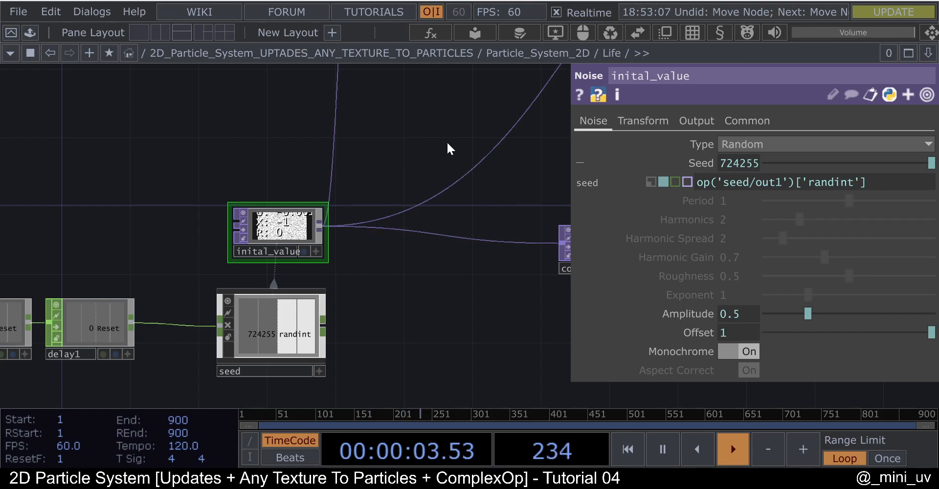
# - Select the dead_particles Threshold TOP and examine its mask image up close
pyautogui.scroll(-8, 447, 141)
pyautogui.scroll(10, 284, 163)
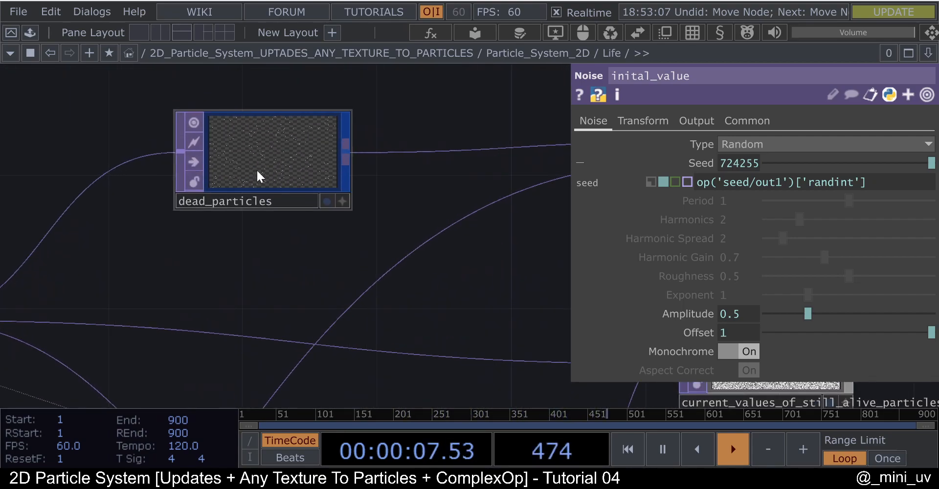
pyautogui.click(286, 131)
pyautogui.moveTo(333, 144); pyautogui.dragTo(381, 194)
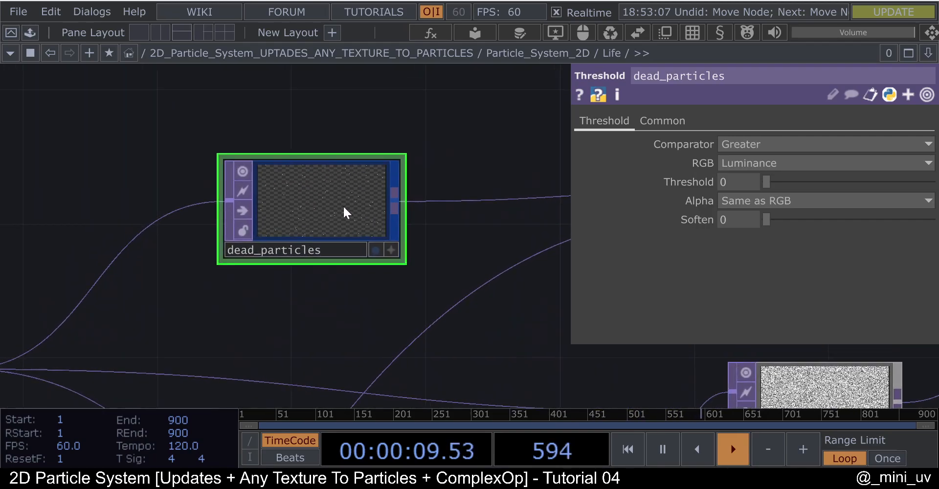
pyautogui.scroll(3, 295, 230)
pyautogui.scroll(-2, 226, 250)
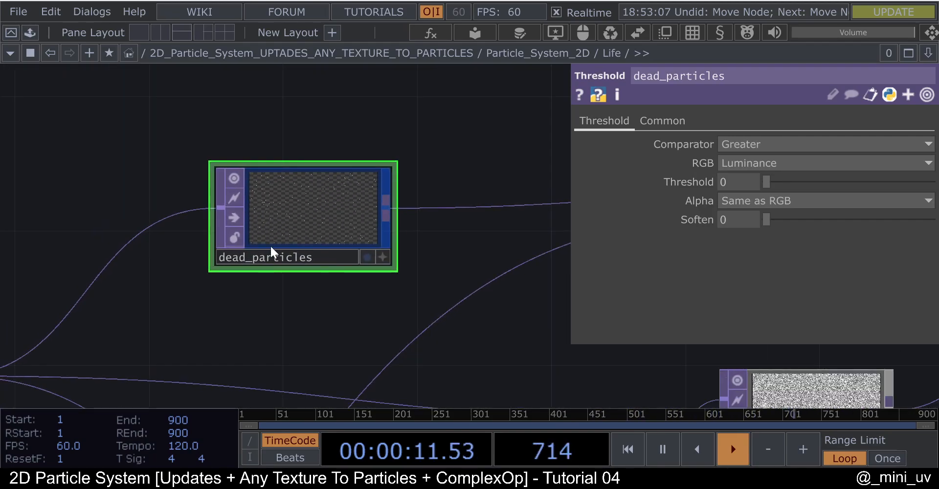
pyautogui.scroll(4, 268, 247)
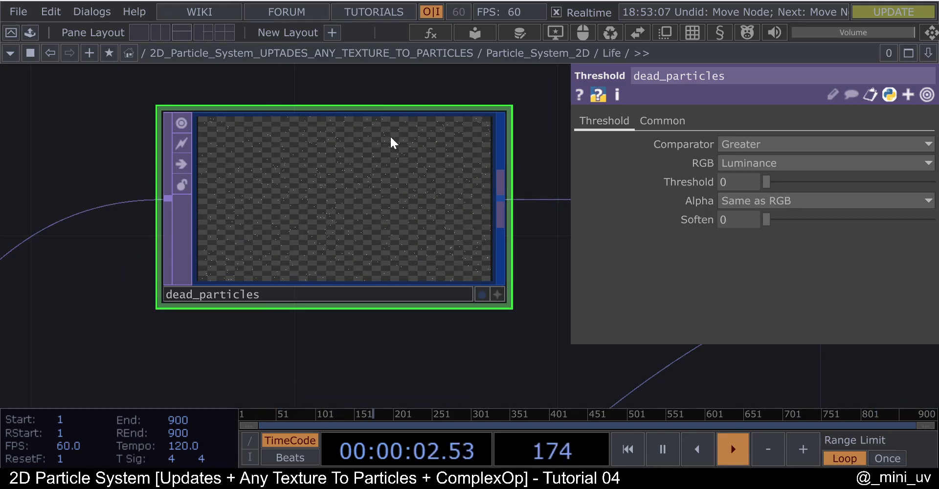
pyautogui.scroll(-6, 309, 185)
pyautogui.scroll(3, 300, 184)
pyautogui.scroll(3, 301, 185)
pyautogui.scroll(-3, 499, 196)
pyautogui.scroll(1, 367, 220)
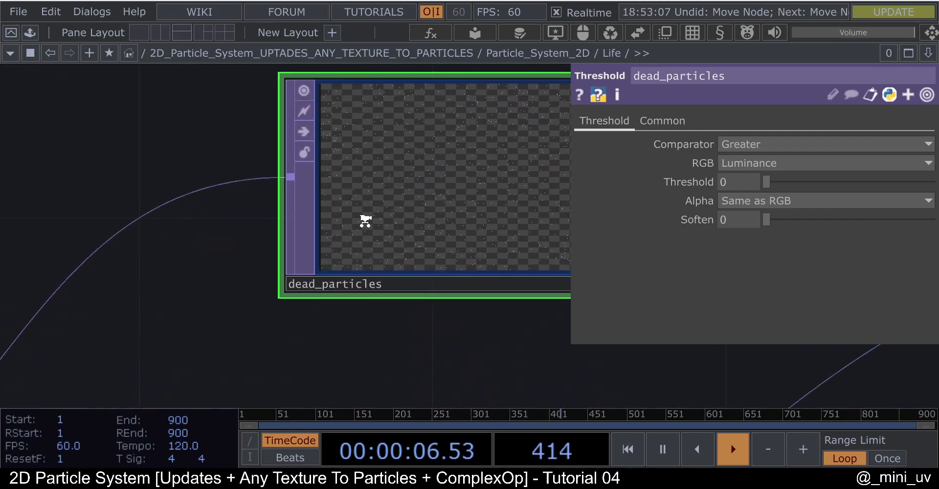
# - Leave the Life network, enter the Position component and select dead_particles_mask to show which TOP it references
pyautogui.scroll(-4, 260, 230)
pyautogui.scroll(-10, 259, 230)
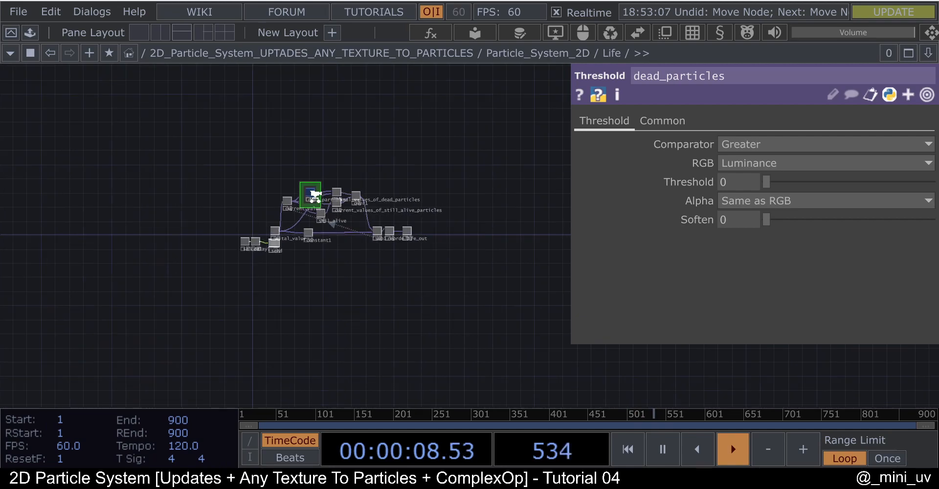
pyautogui.scroll(8, 317, 267)
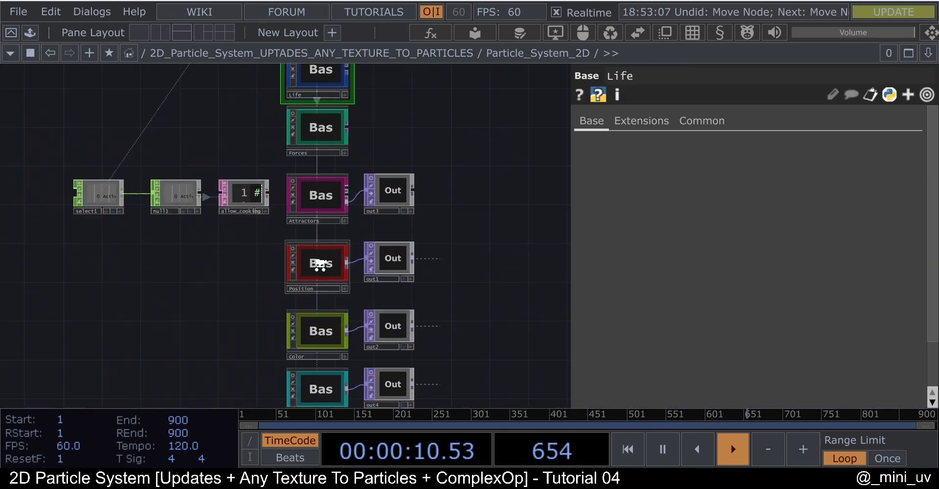
pyautogui.scroll(8, 100, 275)
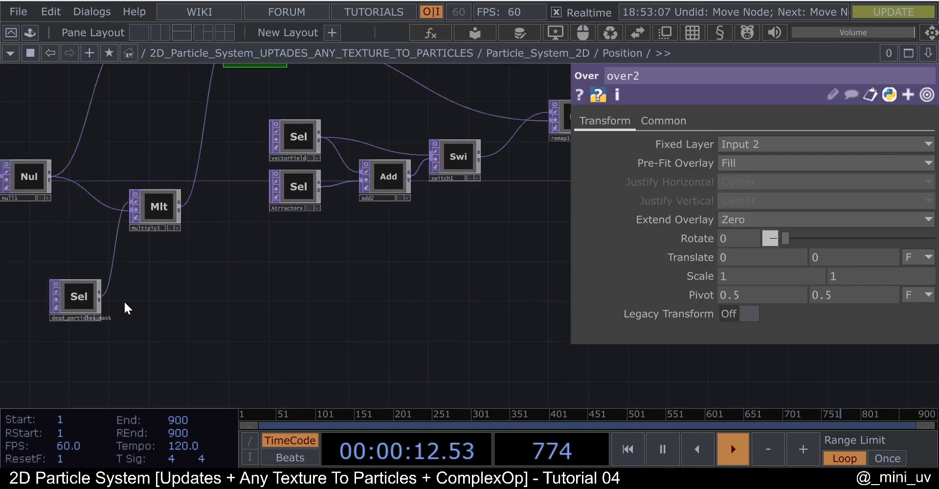
pyautogui.scroll(10, 225, 254)
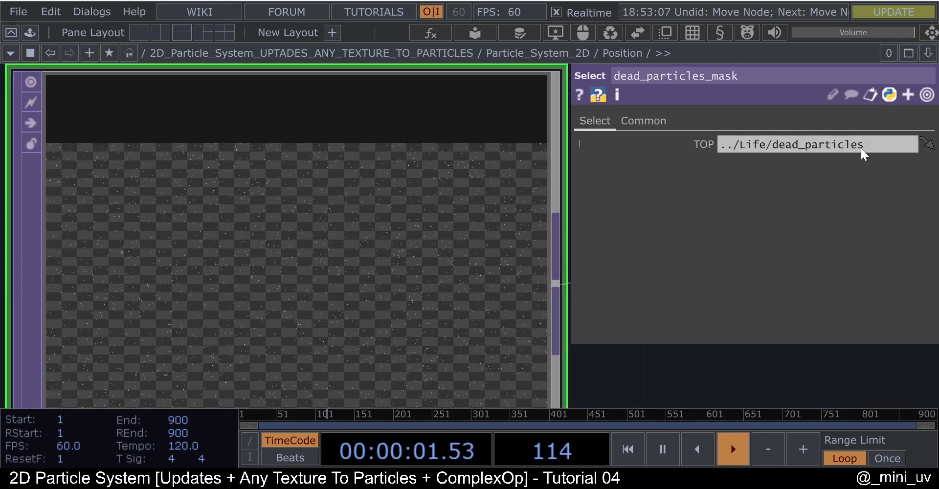
# - Turn on the viewer of the multiply3 TOP in the Position network
pyautogui.scroll(-10, 216, 291)
pyautogui.moveTo(316, 257); pyautogui.dragTo(332, 315)
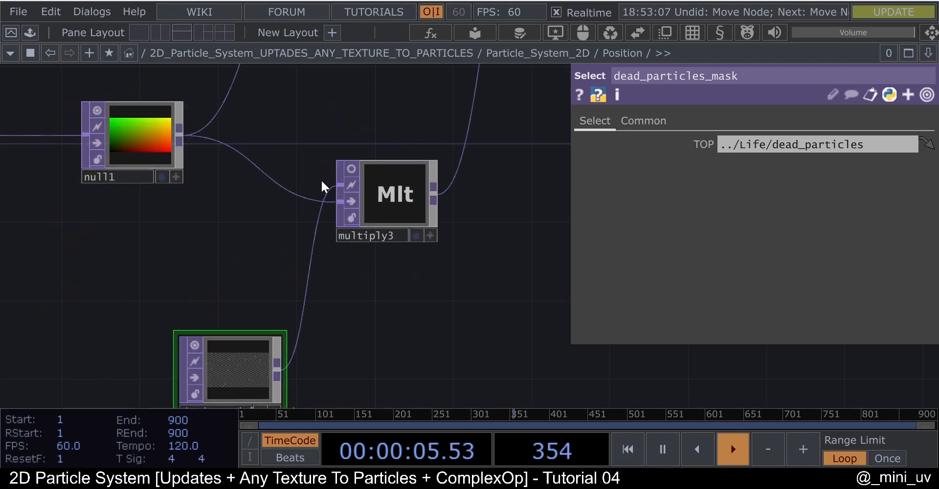
pyautogui.click(352, 169)
pyautogui.scroll(5, 323, 172)
pyautogui.scroll(-5, 208, 154)
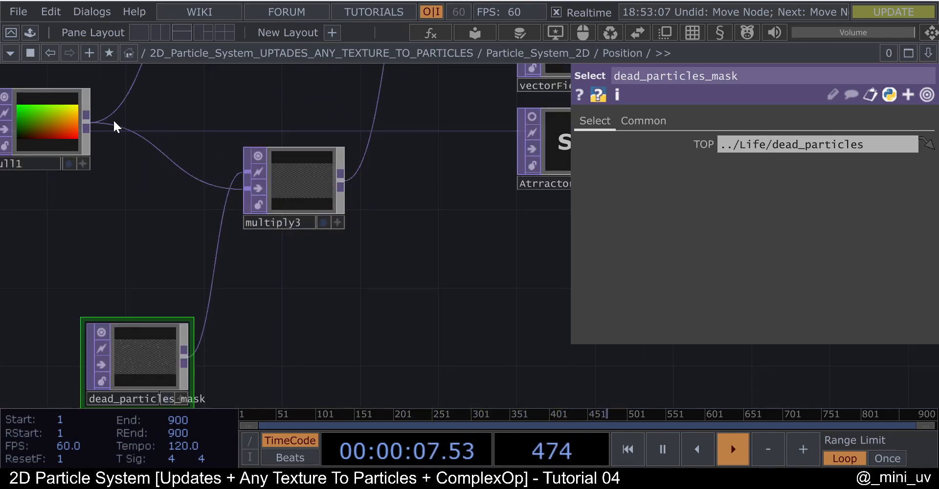
# - Select the null1 TOP feeding multiply3 and examine its initial position gradient up close
pyautogui.moveTo(143, 223); pyautogui.dragTo(260, 240)
pyautogui.scroll(5, 142, 147)
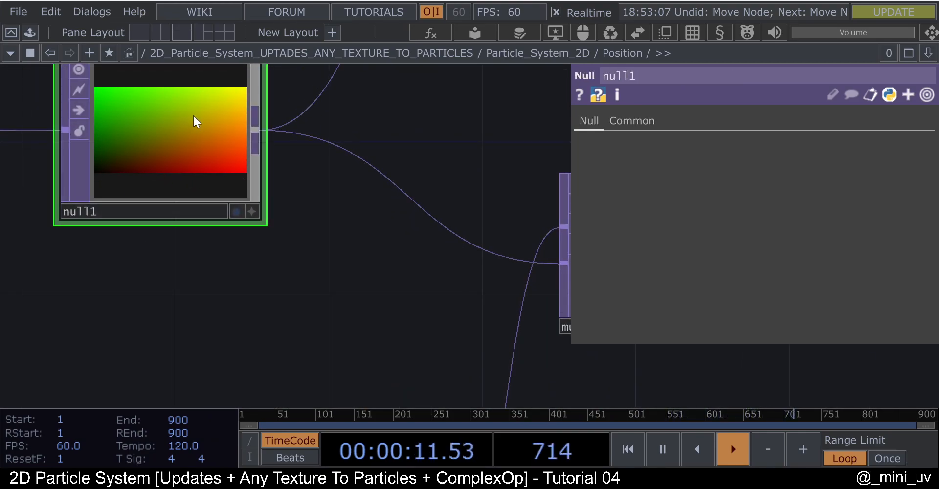
pyautogui.scroll(-3, 185, 132)
pyautogui.scroll(2, 163, 142)
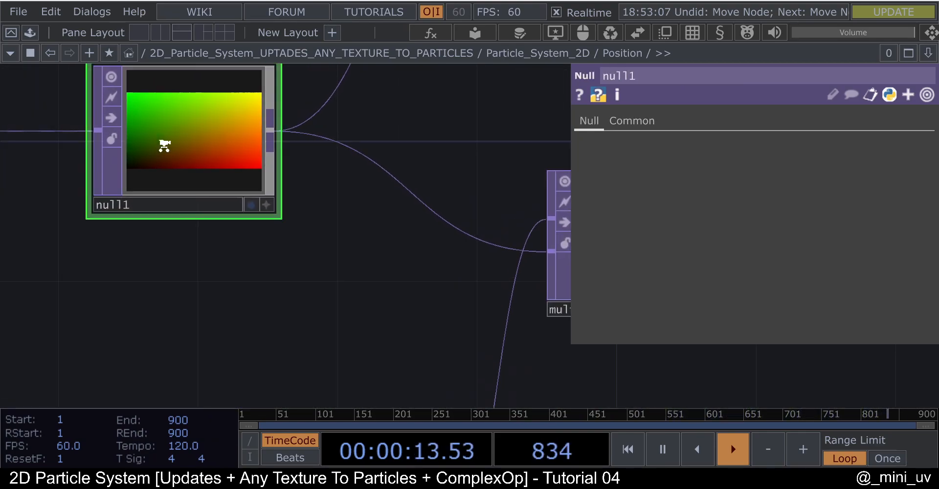
# - Examine the masked position pixels in the multiply3 TOP up close
pyautogui.scroll(-4, 163, 143)
pyautogui.scroll(4, 321, 184)
pyautogui.scroll(6, 377, 133)
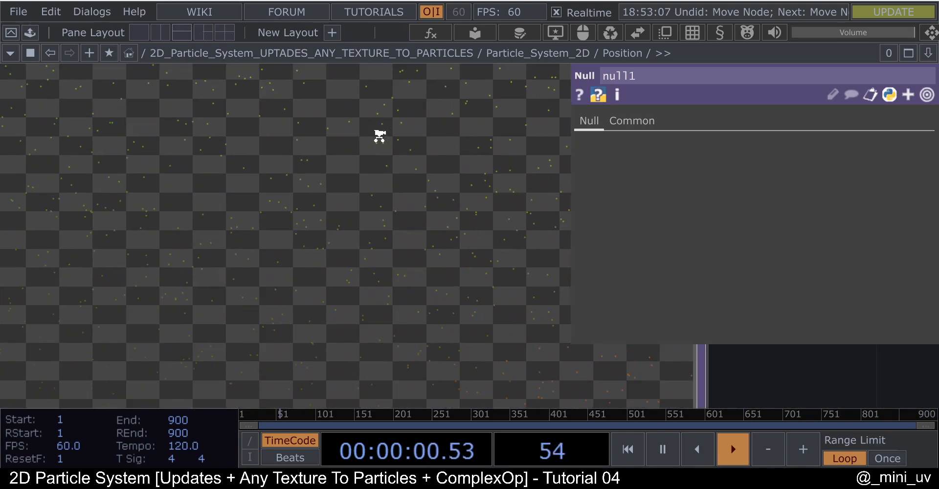
pyautogui.scroll(2, 346, 162)
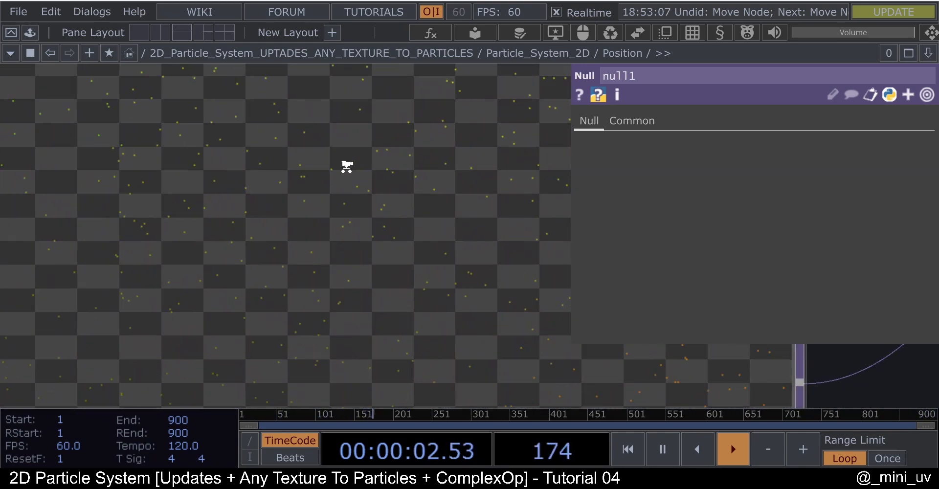
pyautogui.scroll(-5, 401, 157)
pyautogui.scroll(3, 370, 156)
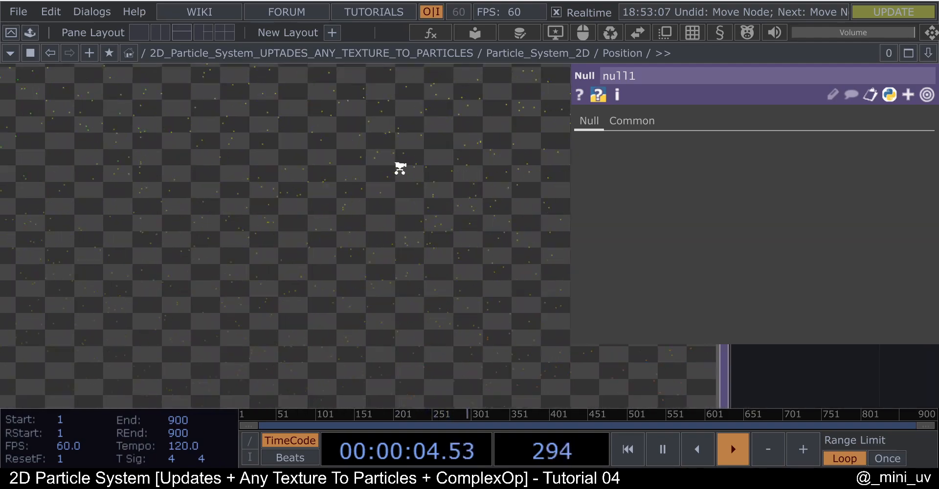
pyautogui.scroll(-4, 308, 183)
pyautogui.scroll(4, 206, 166)
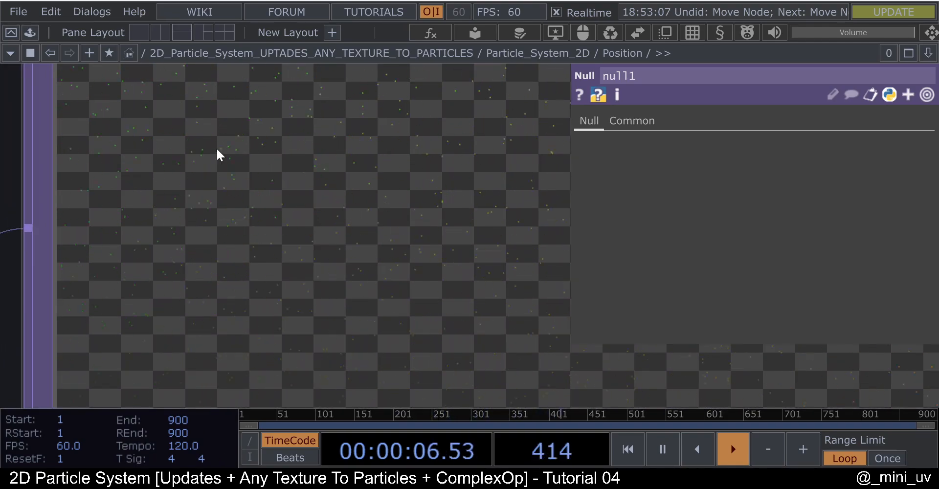
pyautogui.scroll(-5, 440, 220)
pyautogui.scroll(2, 348, 193)
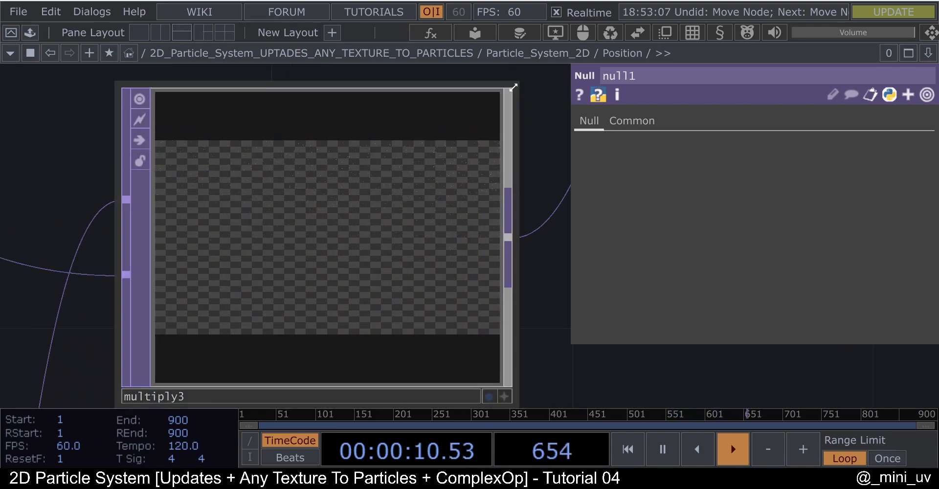
# - Review how null1, feedback2 and multiply3 connect to the over2 TOP in the Position network
pyautogui.scroll(-8, 256, 189)
pyautogui.moveTo(337, 215); pyautogui.dragTo(336, 234)
pyautogui.scroll(3, 362, 133)
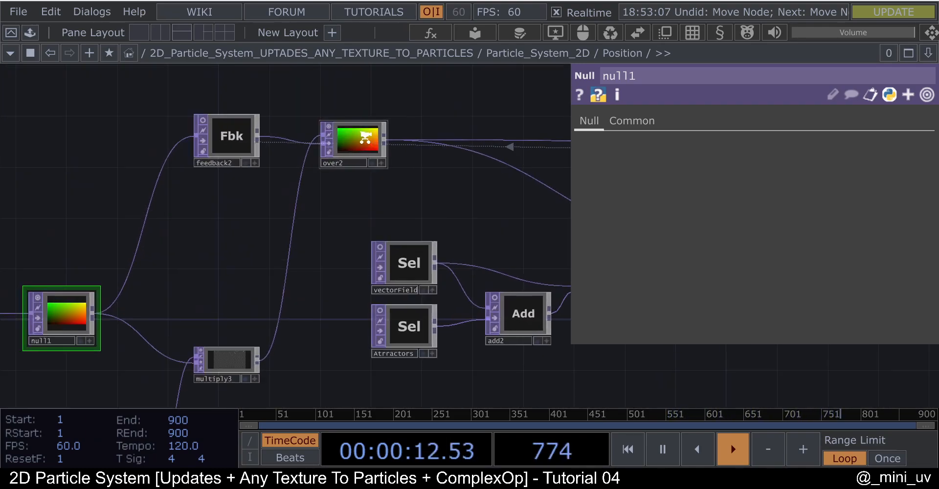
pyautogui.moveTo(314, 268); pyautogui.dragTo(346, 209)
pyautogui.moveTo(190, 84); pyautogui.dragTo(133, 115)
pyautogui.moveTo(201, 177); pyautogui.dragTo(239, 98)
pyautogui.moveTo(247, 232)
pyautogui.mouseDown()
pyautogui.moveTo(277, 135)
pyautogui.moveTo(243, 246)
pyautogui.mouseUp()
pyautogui.scroll(3, 262, 266)
pyautogui.scroll(-4, 243, 246)
pyautogui.scroll(4, 232, 307)
pyautogui.scroll(-2, 230, 311)
pyautogui.scroll(4, 228, 311)
pyautogui.scroll(2, 227, 284)
pyautogui.scroll(-6, 214, 303)
pyautogui.moveTo(228, 208); pyautogui.dragTo(228, 313)
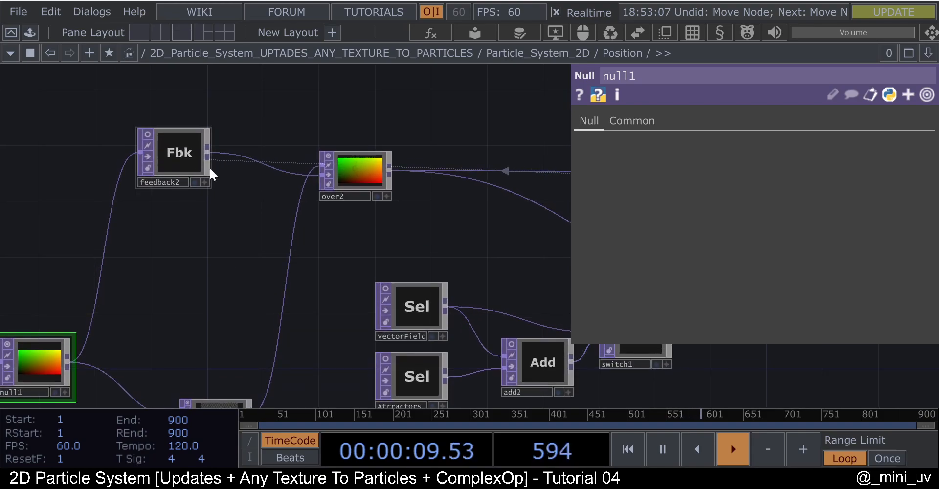
# - Select the feedback2 TOP to show its target TOP and trace how it combines with multiply3
pyautogui.scroll(2, 160, 164)
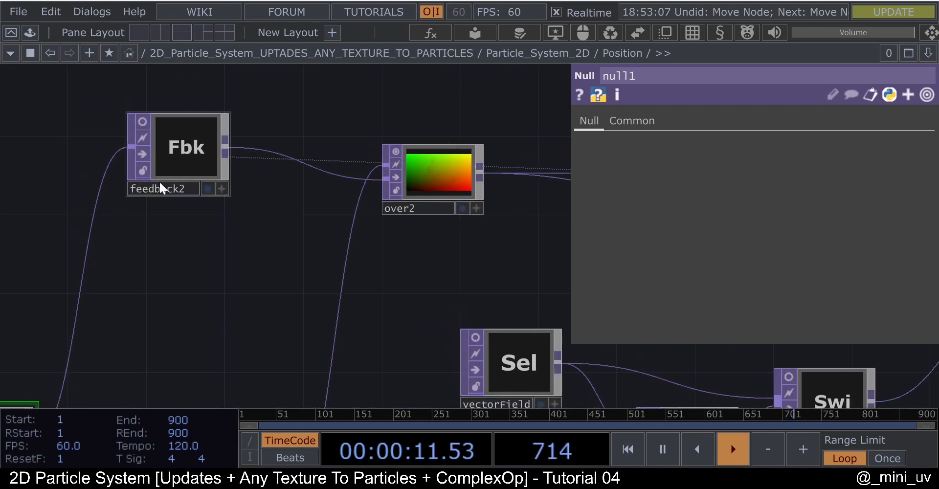
pyautogui.click(173, 154)
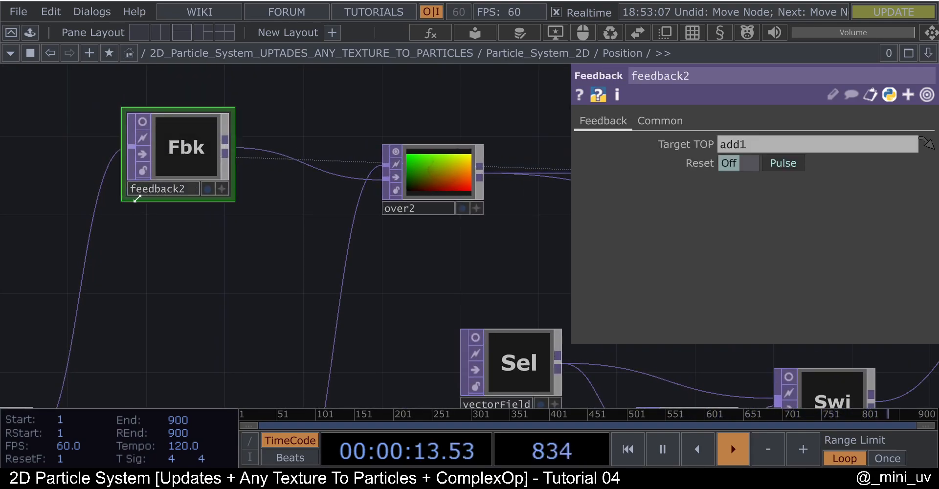
pyautogui.scroll(-3, 168, 233)
pyautogui.moveTo(191, 223); pyautogui.dragTo(191, 196)
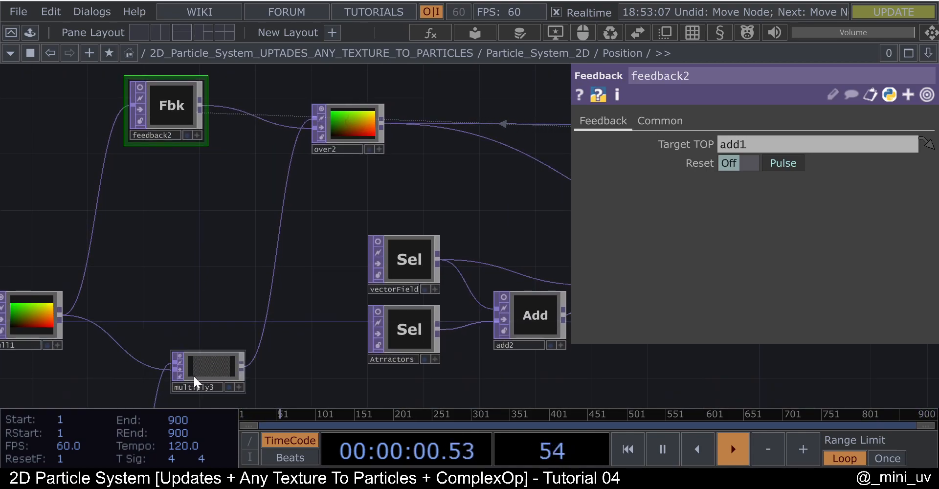
pyautogui.moveTo(217, 262); pyautogui.dragTo(220, 252)
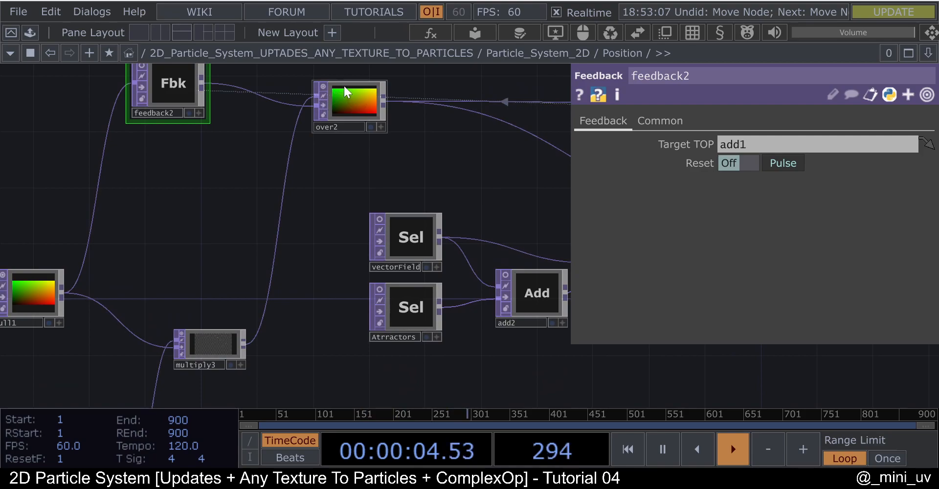
# - Examine the combined position image of the over2 TOP up close
pyautogui.scroll(5, 344, 86)
pyautogui.scroll(5, 324, 108)
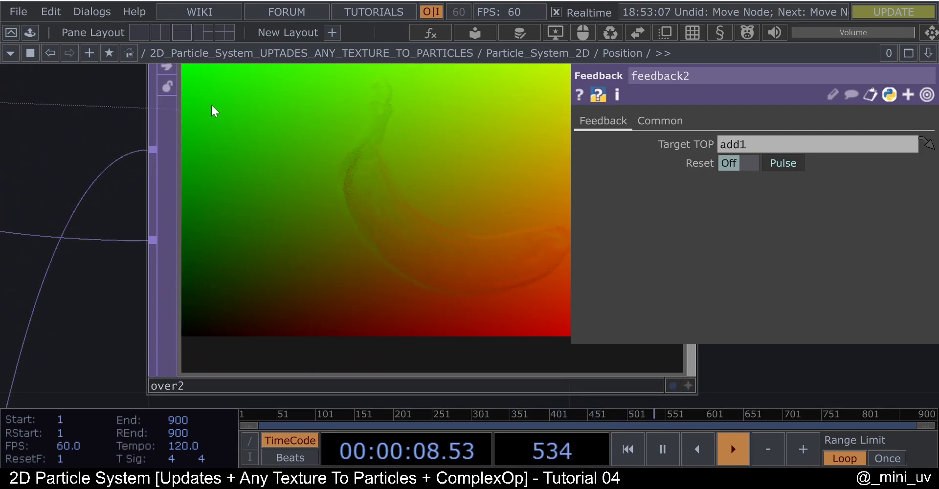
pyautogui.scroll(-3, 234, 108)
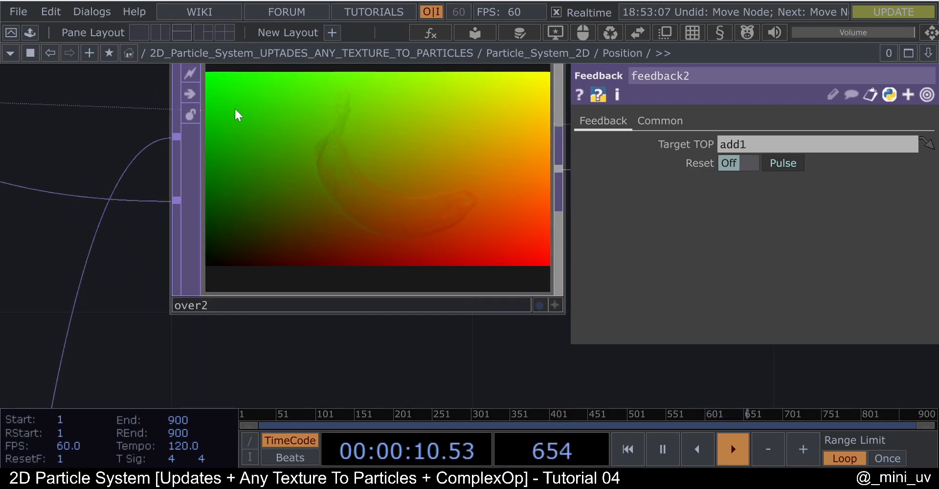
# - Select the multiply3 and null1 TOPs in turn to compare the masked position pixels with the initial position image
pyautogui.scroll(-3, 277, 122)
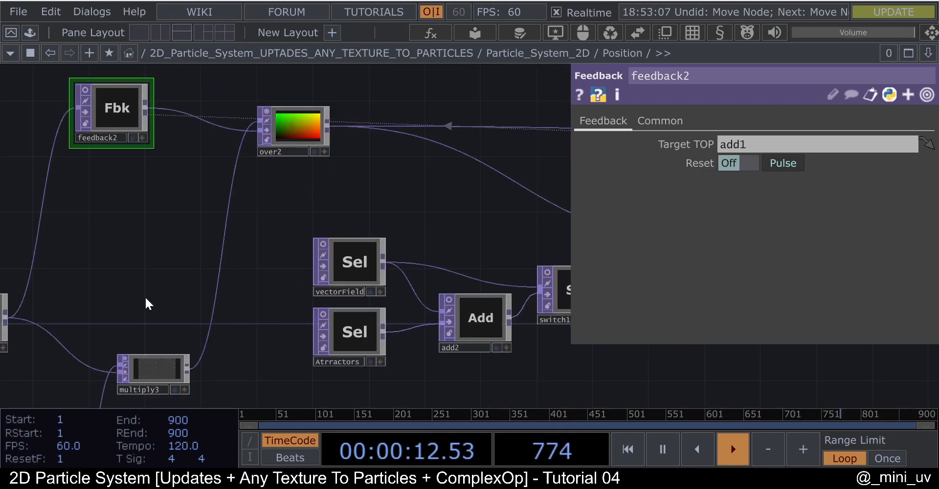
pyautogui.scroll(6, 144, 308)
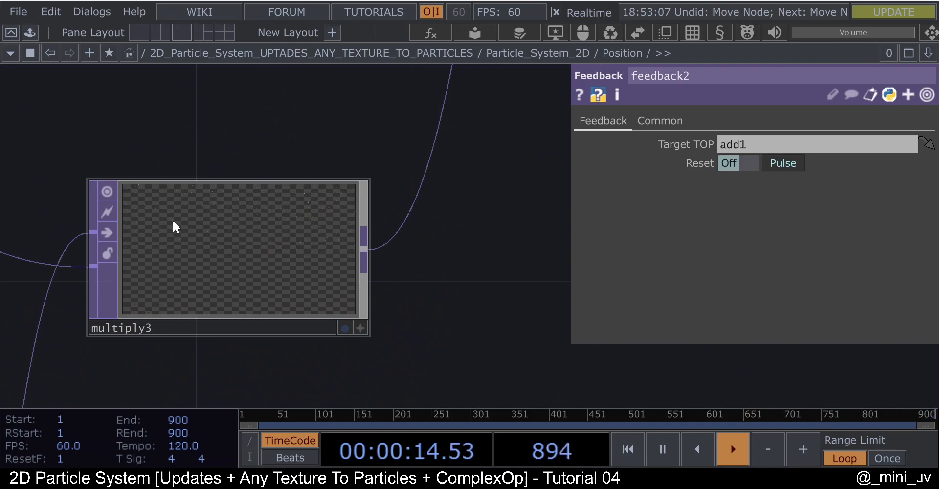
pyautogui.click(174, 221)
pyautogui.scroll(4, 139, 203)
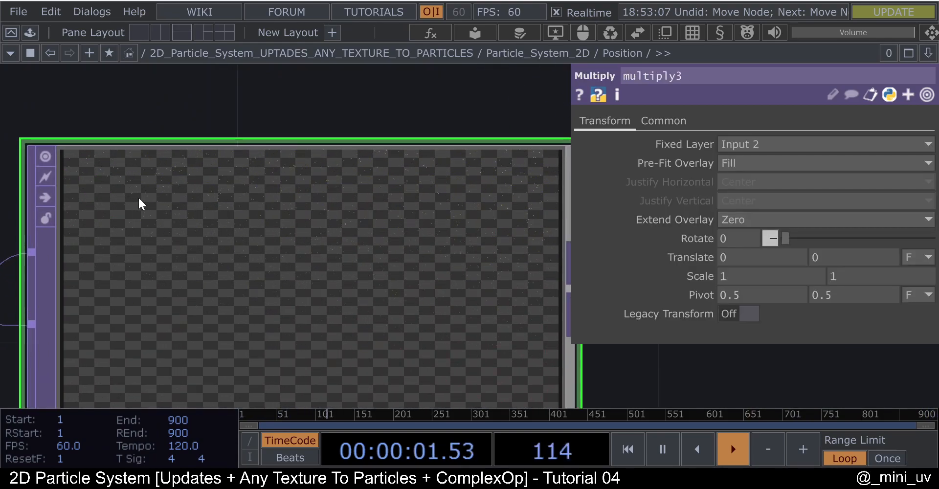
pyautogui.scroll(-4, 157, 205)
pyautogui.click(154, 182)
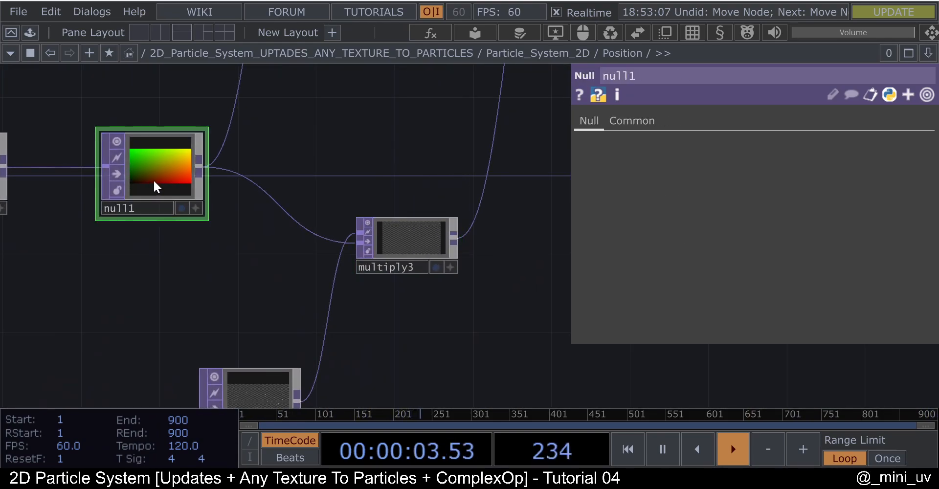
# - Trace how null1, feedback2 and multiply3 feed over2 and continue through remap1 to the add1 TOP
pyautogui.scroll(-4, 168, 183)
pyautogui.moveTo(254, 167); pyautogui.dragTo(118, 290)
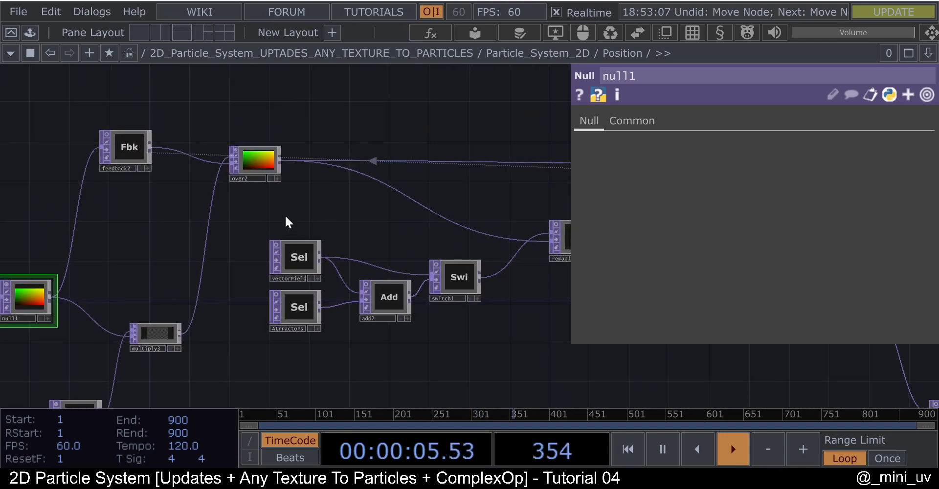
pyautogui.scroll(2, 257, 156)
pyautogui.moveTo(335, 222); pyautogui.dragTo(279, 186)
pyautogui.scroll(-4, 129, 180)
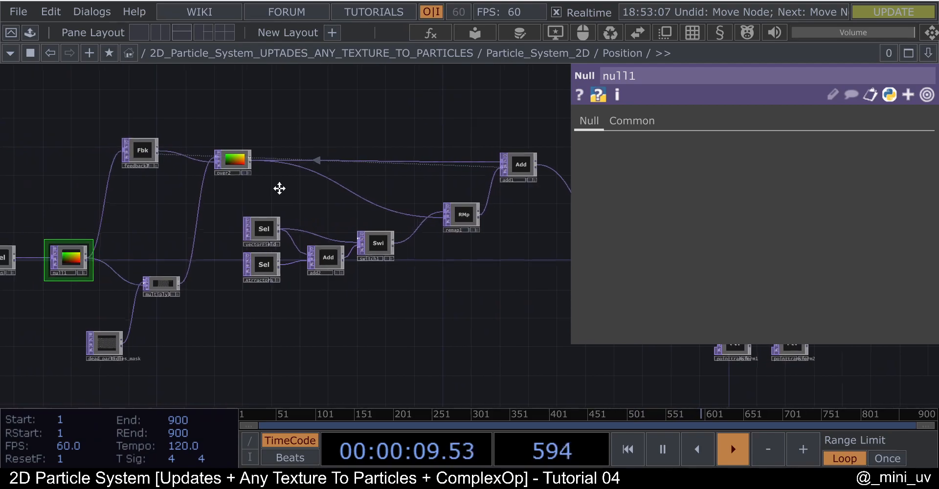
pyautogui.moveTo(337, 222); pyautogui.dragTo(370, 164)
# - Examine the mask pixels in the dead_particles_mask TOP up close
pyautogui.scroll(8, 151, 325)
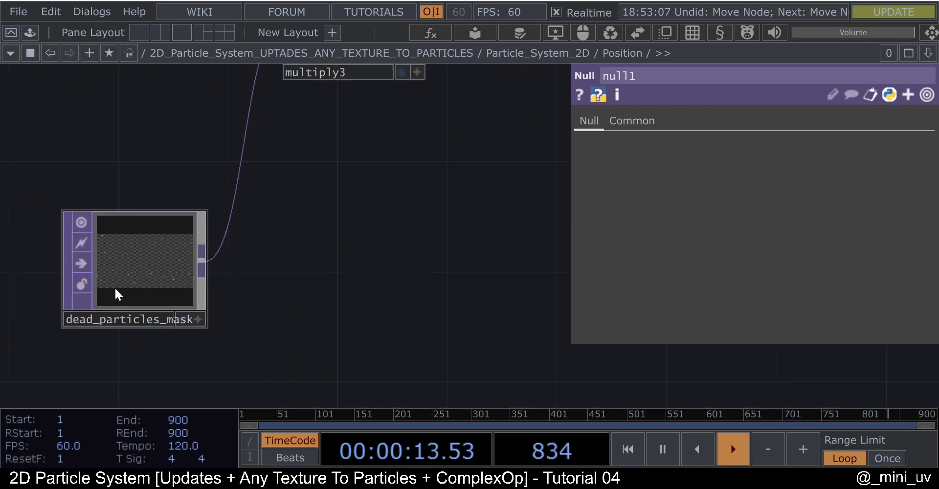
pyautogui.scroll(4, 116, 292)
pyautogui.scroll(2, 190, 316)
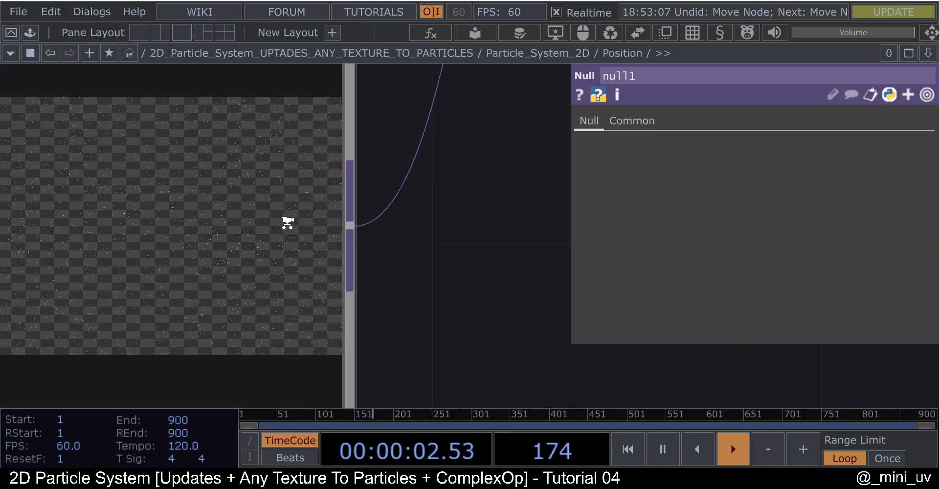
pyautogui.scroll(-8, 281, 226)
# - Add a Reorder TOP connected to the output of dead_particles_mask
pyautogui.rightClick(289, 223)
pyautogui.write('re')
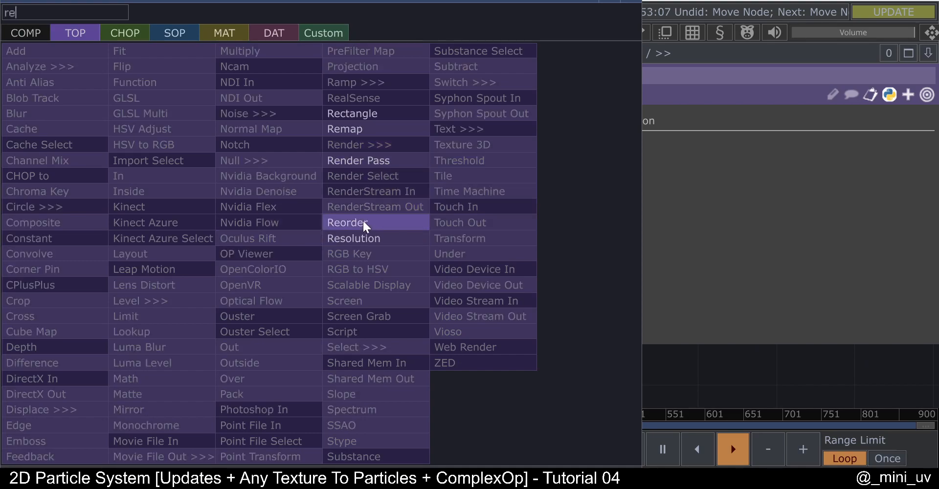
pyautogui.click(363, 223)
pyautogui.click(426, 266)
pyautogui.scroll(3, 430, 264)
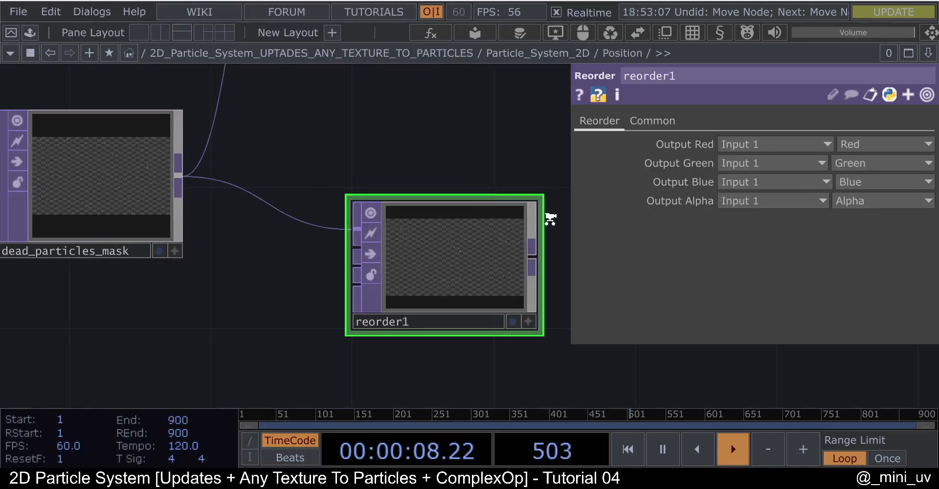
# - Set the Reorder TOP's pixel format to 32-bit float (Mono) and examine the mask dots on the opaque background
pyautogui.click(632, 117)
pyautogui.click(759, 332)
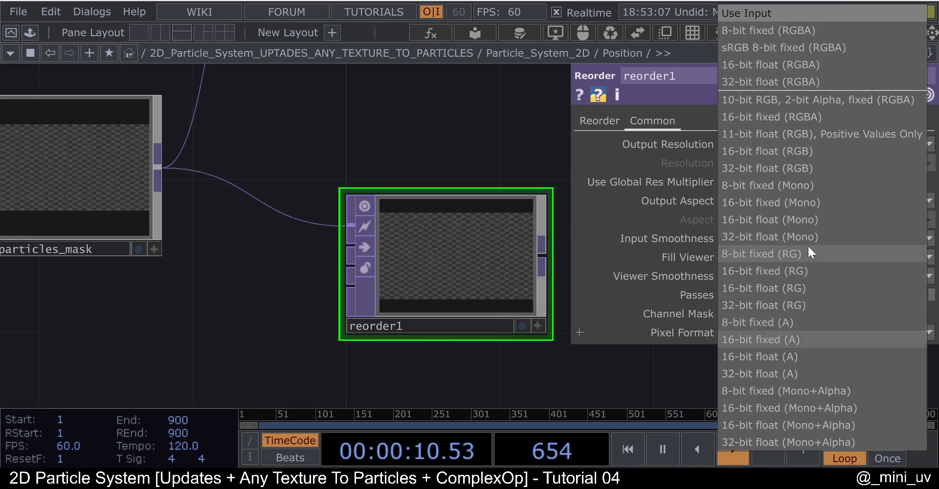
pyautogui.click(783, 246)
pyautogui.scroll(10, 568, 264)
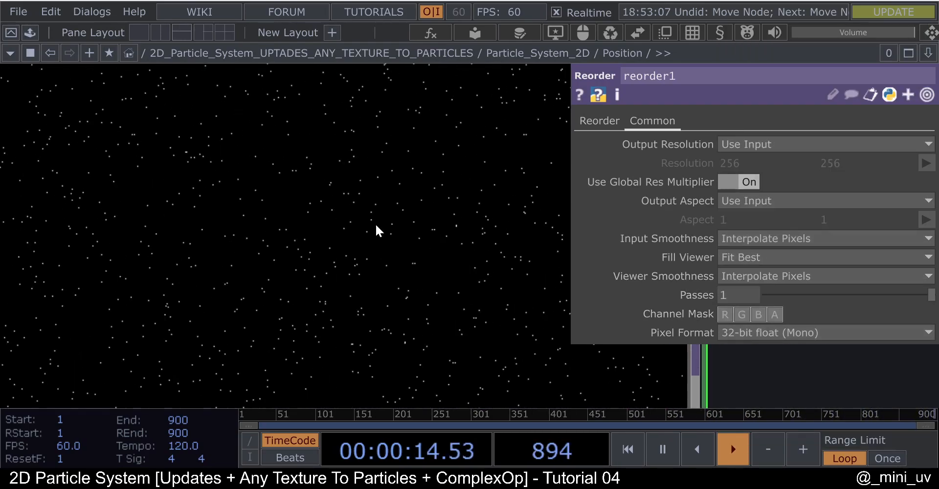
pyautogui.scroll(-8, 392, 225)
pyautogui.scroll(2, 368, 229)
pyautogui.scroll(1, 368, 229)
# - Set the Reorder TOP's pixel format to 32-bit float (RGB) and examine its image up close
pyautogui.click(899, 333)
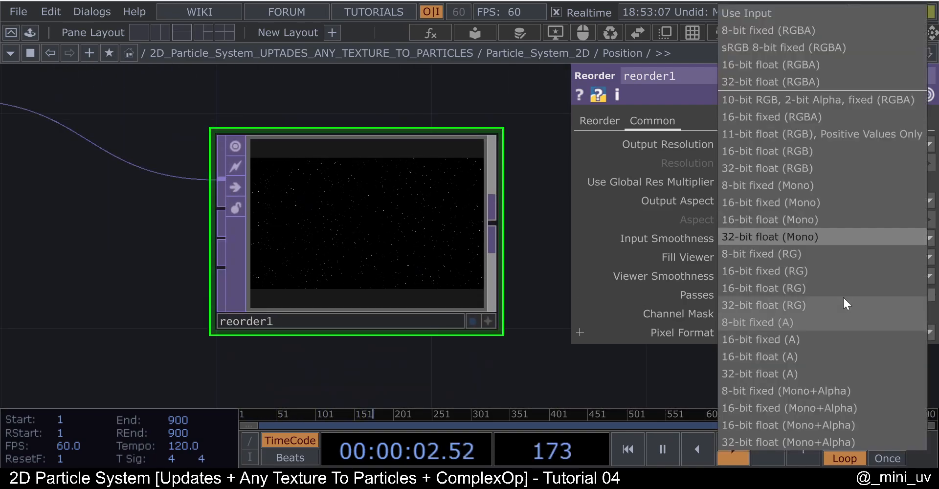
pyautogui.click(809, 168)
pyautogui.scroll(5, 358, 217)
pyautogui.scroll(2, 358, 217)
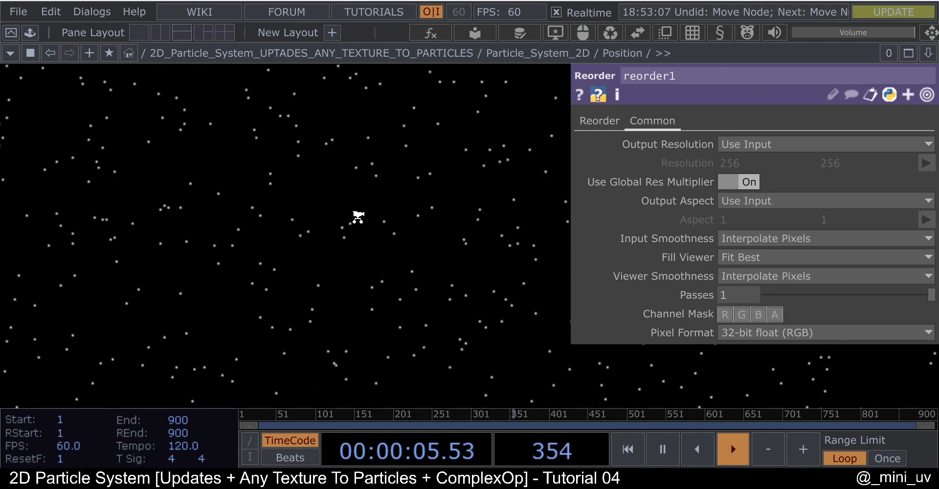
pyautogui.scroll(-6, 363, 220)
pyautogui.middleClick(374, 226)
pyautogui.scroll(-2, 374, 224)
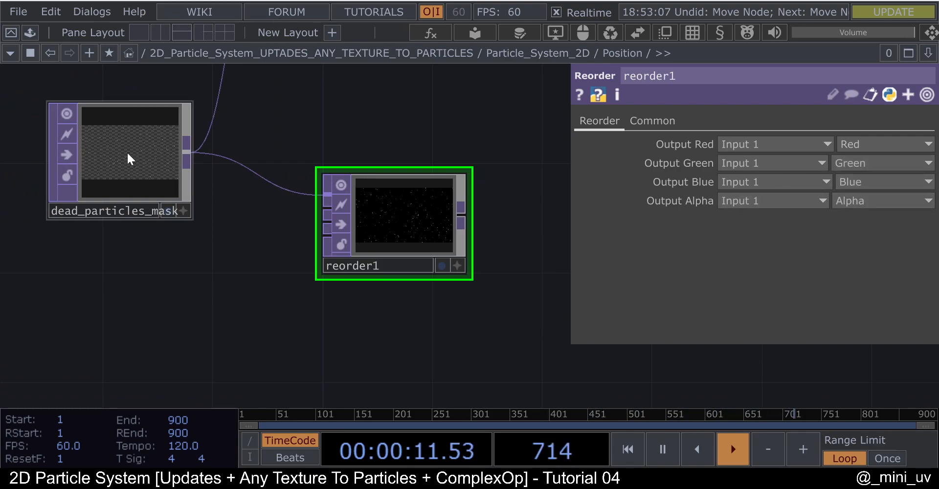
# - Compare dead_particles_mask with the Reorder TOP's output and settings, and delete the Reorder TOP
pyautogui.scroll(4, 127, 151)
pyautogui.scroll(-4, 166, 167)
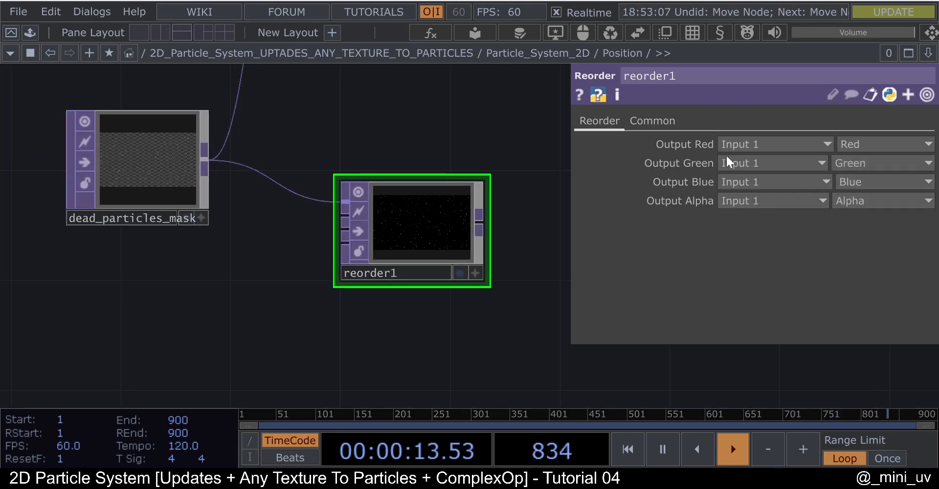
pyautogui.click(654, 122)
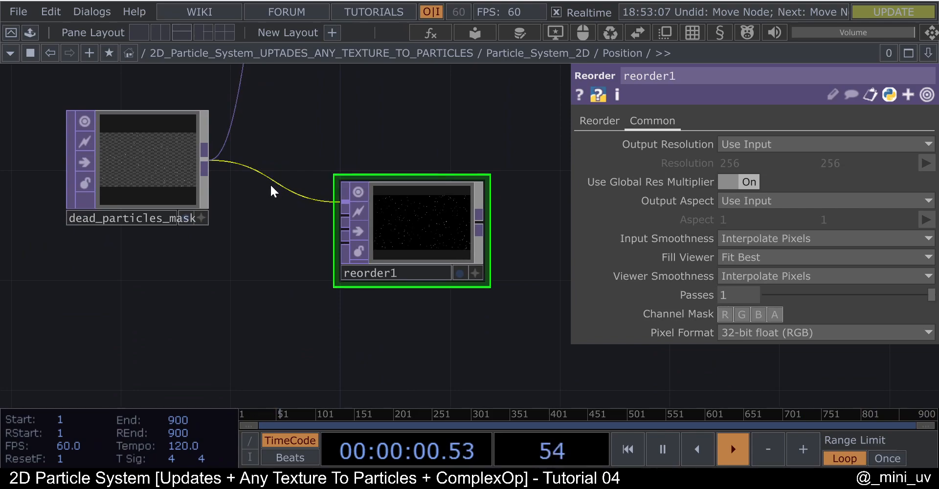
pyautogui.press('Delete')
# - Try adding a Level TOP to the output of dead_particles_mask
pyautogui.rightClick(258, 167)
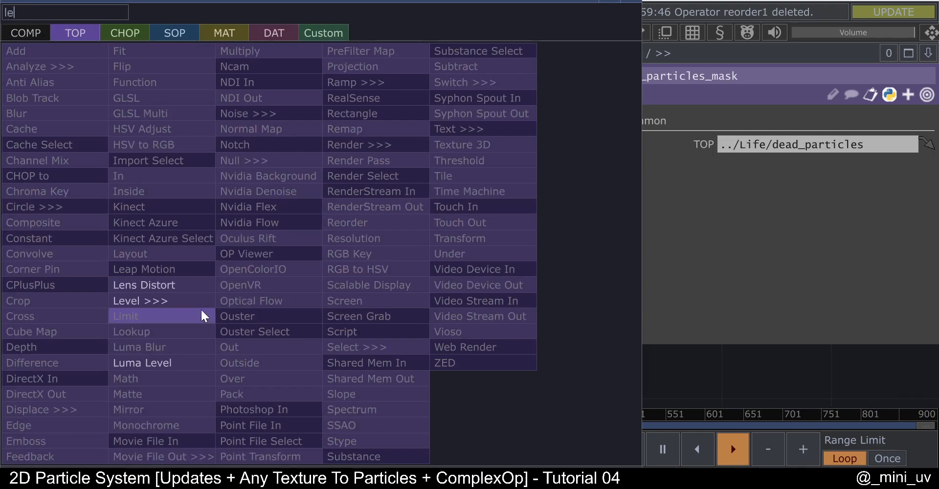
pyautogui.click(204, 310)
pyautogui.click(374, 270)
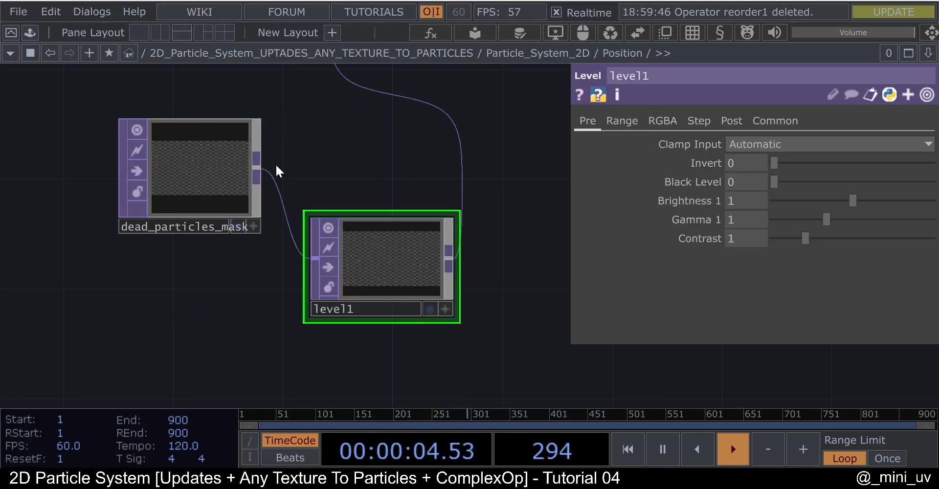
pyautogui.click(369, 90)
pyautogui.scroll(4, 395, 263)
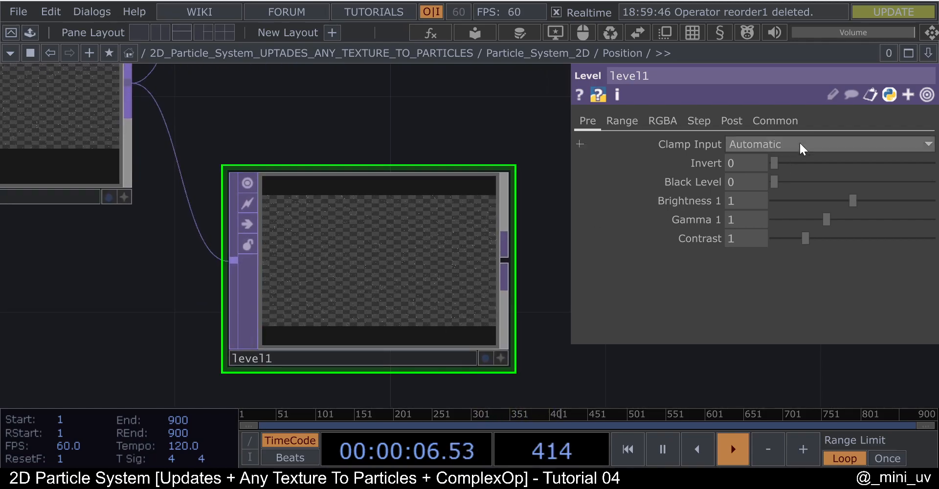
# - Check the Level TOP's common settings and image up close, and delete the Level TOP
pyautogui.click(779, 122)
pyautogui.scroll(3, 391, 320)
pyautogui.scroll(2, 389, 316)
pyautogui.scroll(-5, 421, 283)
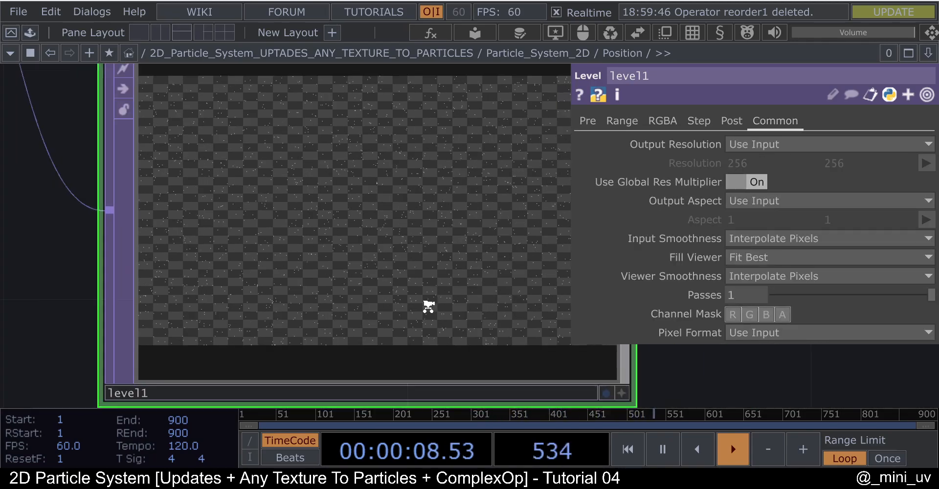
pyautogui.press('Delete')
# - Add a Reorder TOP connected to the output of the multiply3 TOP
pyautogui.scroll(-5, 369, 287)
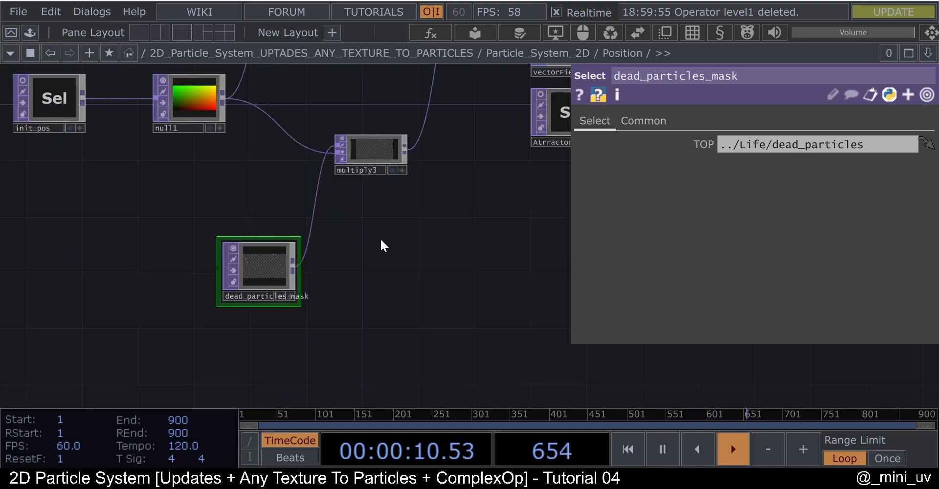
pyautogui.rightClick(362, 176)
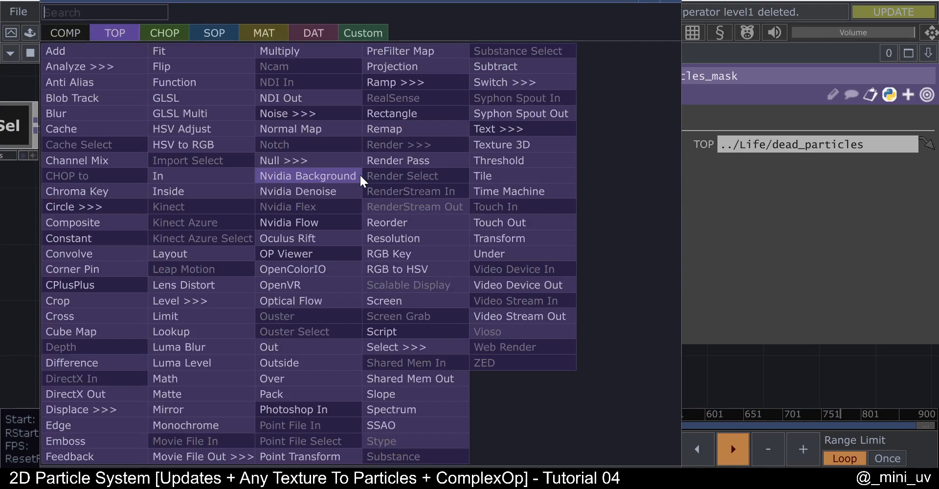
pyautogui.write('re')
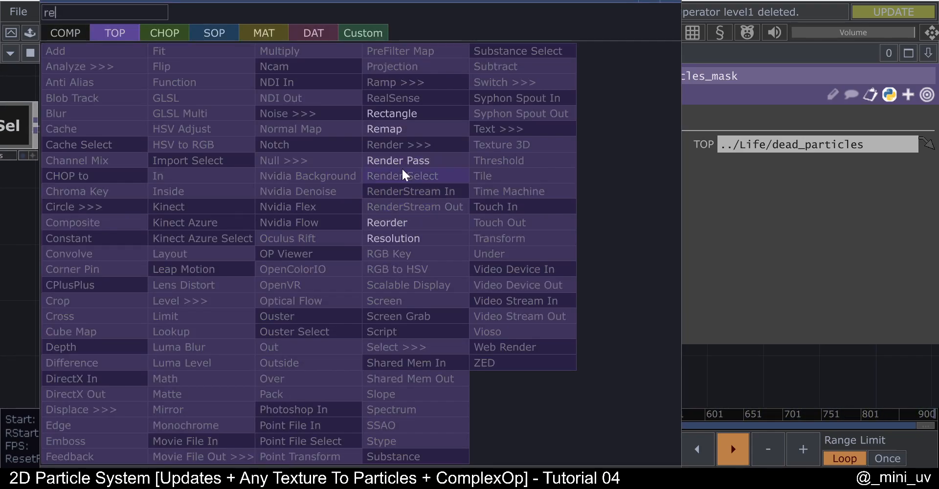
pyautogui.click(387, 222)
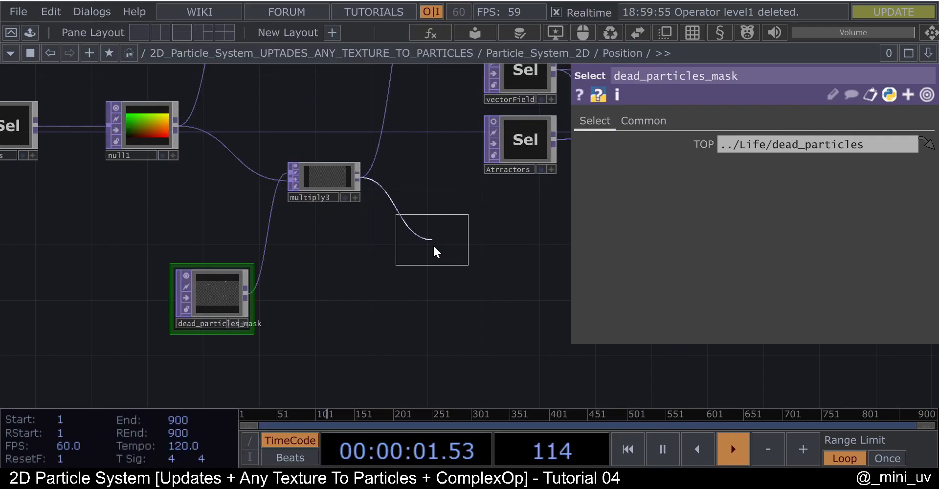
pyautogui.click(435, 291)
pyautogui.scroll(5, 435, 293)
# - Set the pixel format of multiply3's Reorder TOP to 32-bit float (RGB) and examine the masked positions on black
pyautogui.click(660, 123)
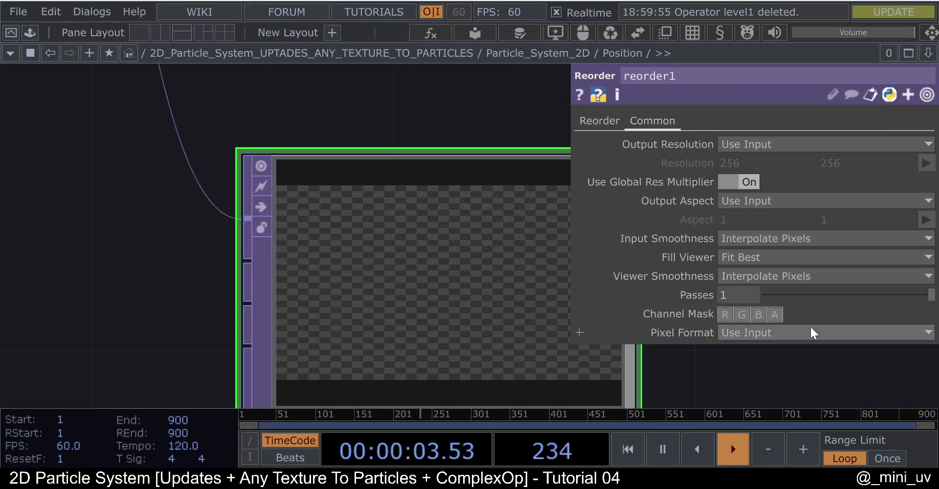
pyautogui.click(810, 327)
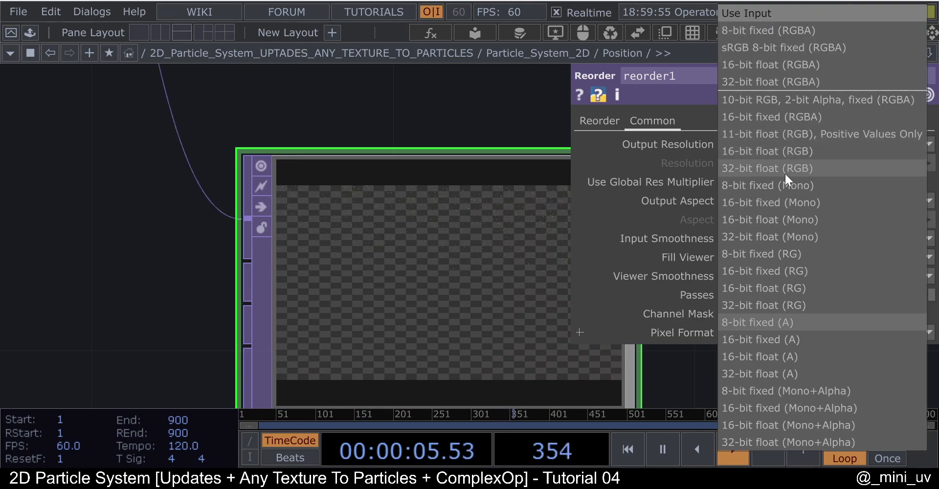
pyautogui.click(785, 170)
pyautogui.scroll(8, 392, 274)
pyautogui.scroll(-4, 381, 261)
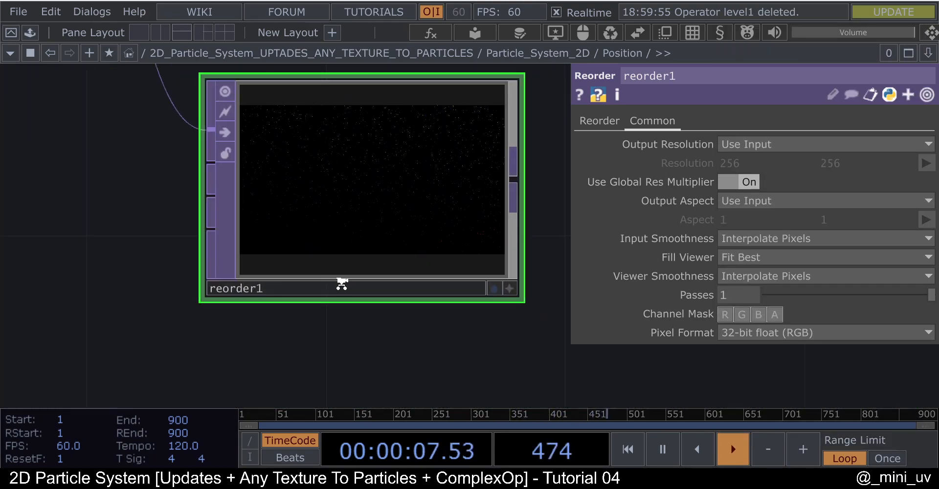
pyautogui.scroll(2, 338, 274)
pyautogui.scroll(-5, 358, 242)
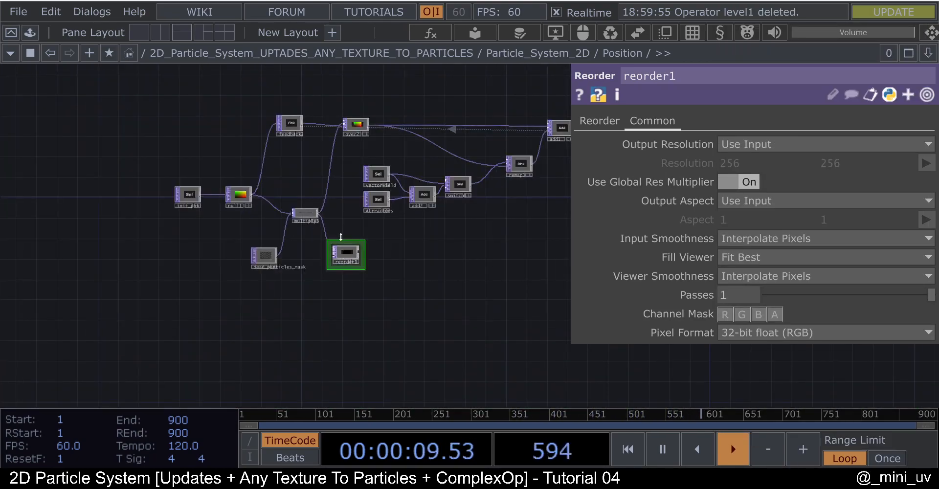
# - Examine the combined image in over2 and the colored position pixels in multiply3 up close
pyautogui.scroll(6, 337, 130)
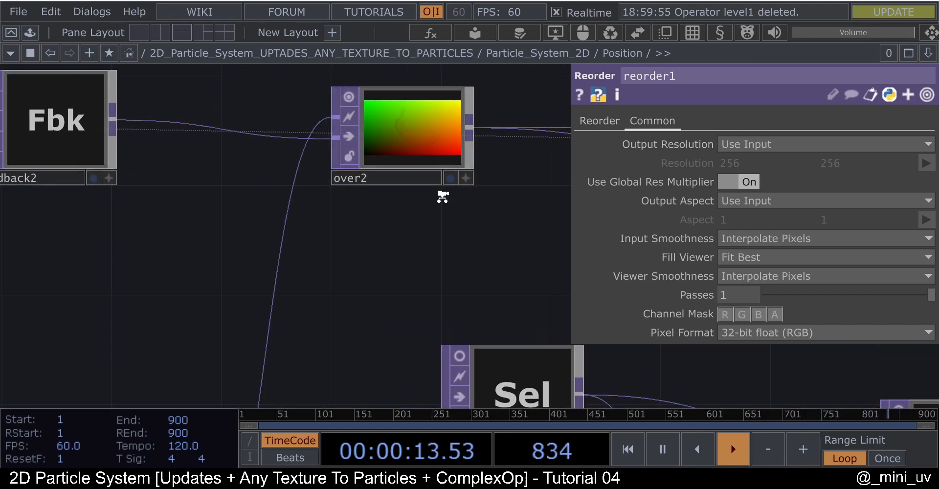
pyautogui.scroll(-4, 442, 347)
pyautogui.scroll(4, 432, 347)
pyautogui.scroll(2, 360, 333)
pyautogui.scroll(-5, 369, 302)
pyautogui.scroll(5, 390, 98)
pyautogui.moveTo(363, 233); pyautogui.dragTo(373, 22)
pyautogui.scroll(6, 195, 289)
pyautogui.scroll(2, 202, 206)
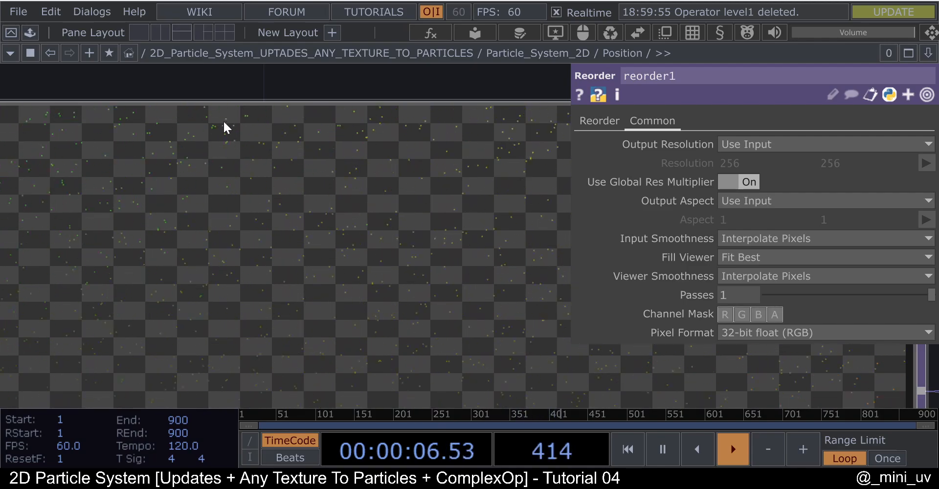
pyautogui.scroll(-4, 229, 150)
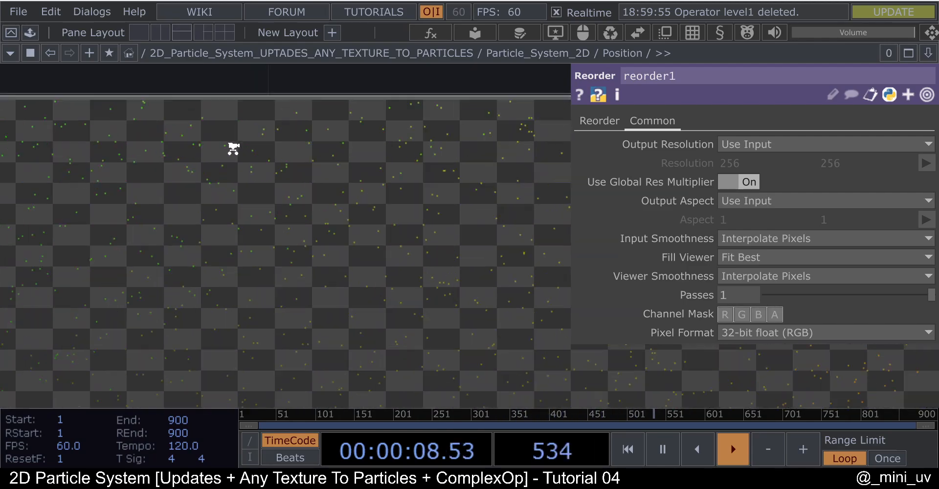
pyautogui.scroll(-5, 268, 163)
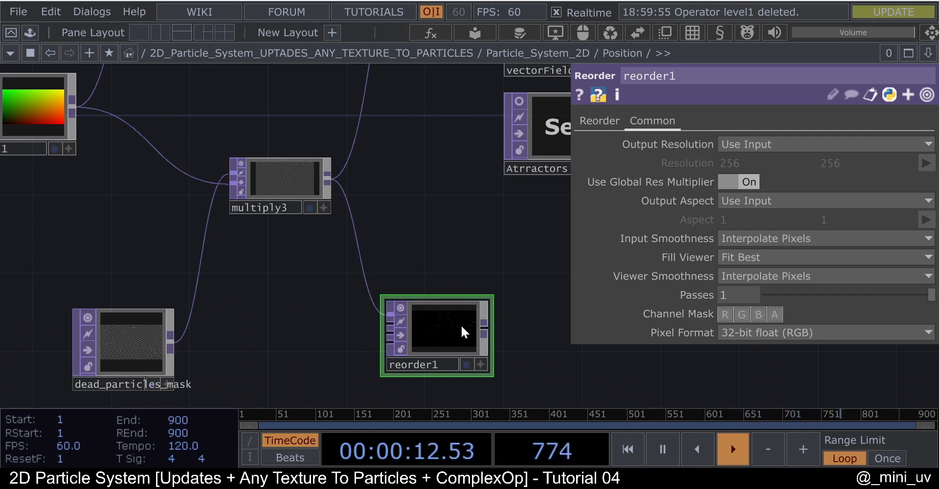
# - Delete the Reorder TOP attached to multiply3 and leave the Position network for the parent Particle_System_2D network
pyautogui.press('Delete')
pyautogui.scroll(-2, 241, 284)
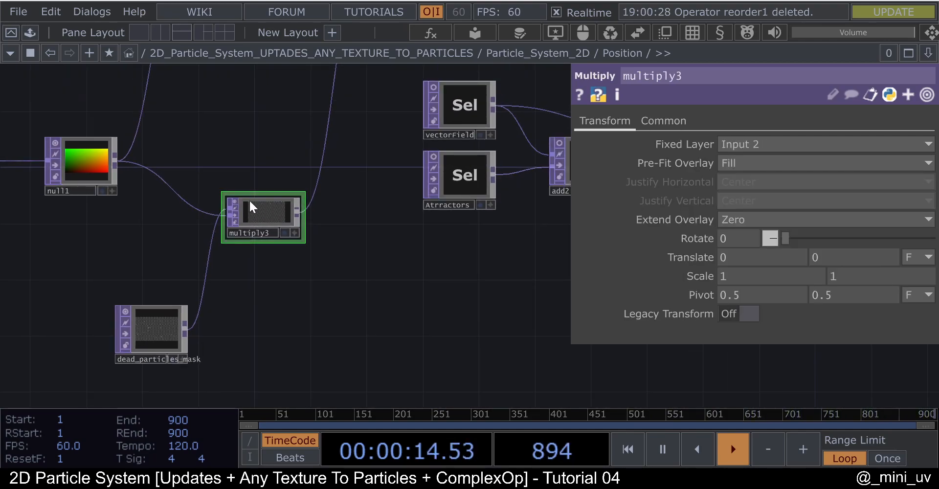
pyautogui.scroll(-6, 164, 217)
pyautogui.moveTo(475, 229); pyautogui.dragTo(292, 244)
pyautogui.scroll(-8, 294, 230)
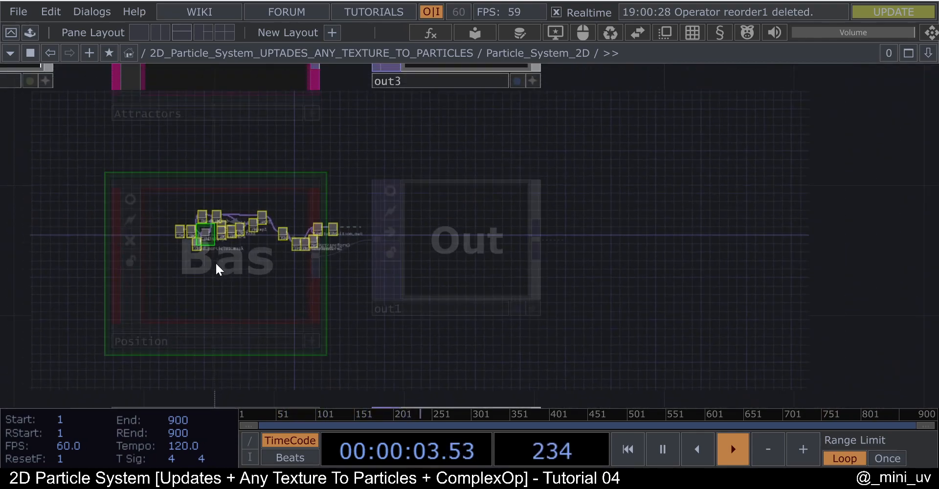
# - Leave the Particle_System_2D network for the parent 2D_Particle_System_UPTADES_ANY_TEXTURE_TO_PARTICLES network
pyautogui.scroll(-8, 216, 264)
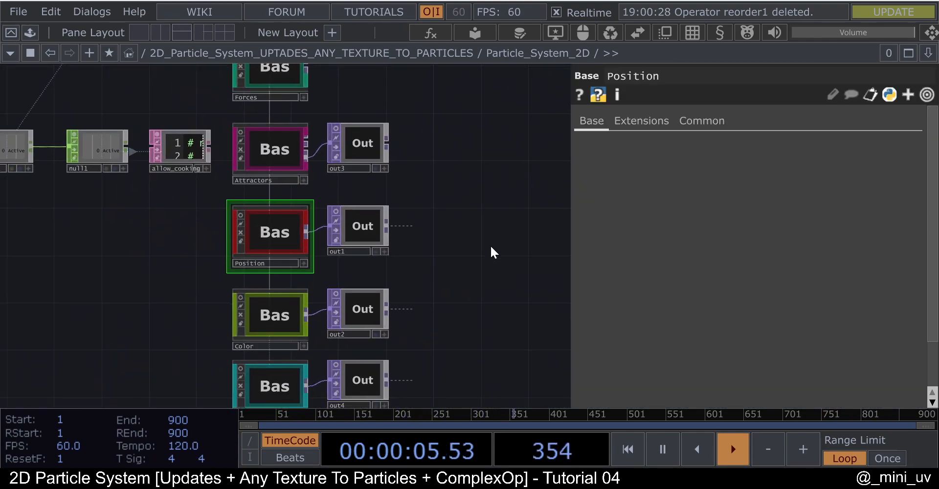
pyautogui.moveTo(482, 140); pyautogui.dragTo(467, 193)
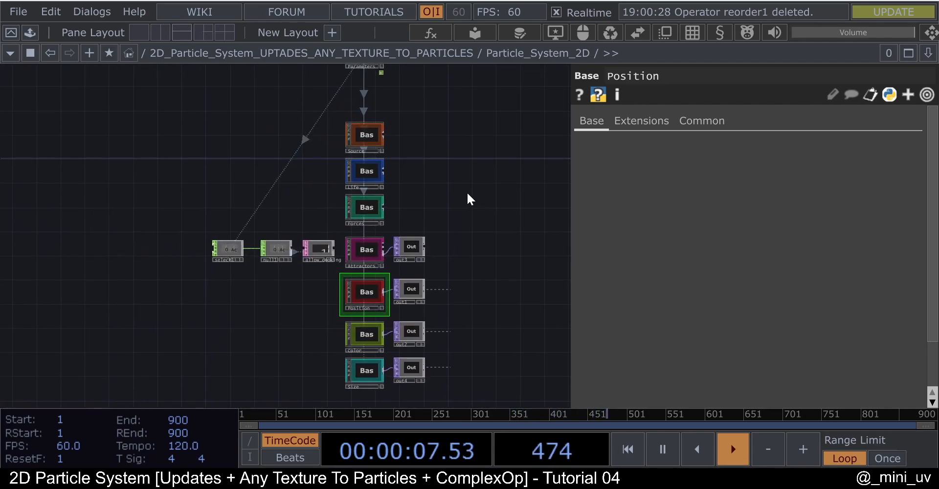
pyautogui.scroll(-10, 452, 166)
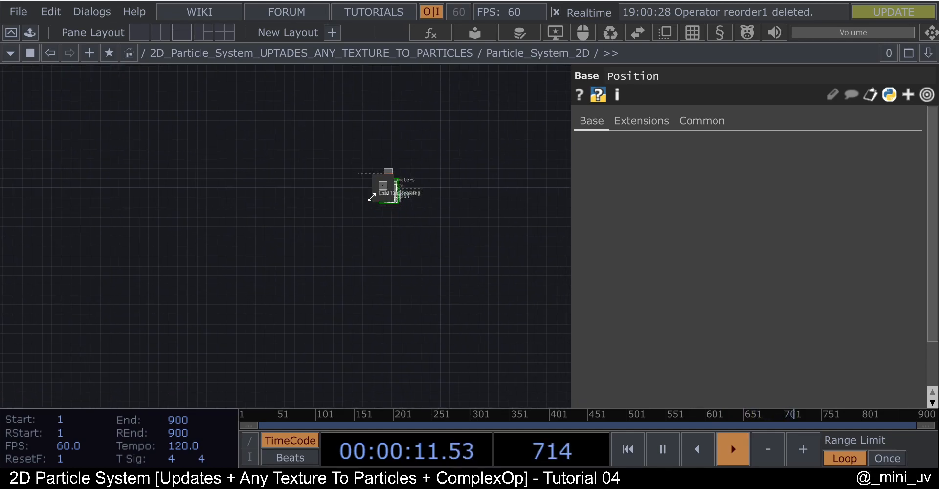
pyautogui.scroll(-10, 370, 196)
pyautogui.moveTo(394, 125); pyautogui.dragTo(334, 144)
pyautogui.scroll(-3, 347, 163)
pyautogui.moveTo(325, 274); pyautogui.dragTo(193, 283)
pyautogui.scroll(-3, 257, 277)
pyautogui.moveTo(268, 291); pyautogui.dragTo(317, 275)
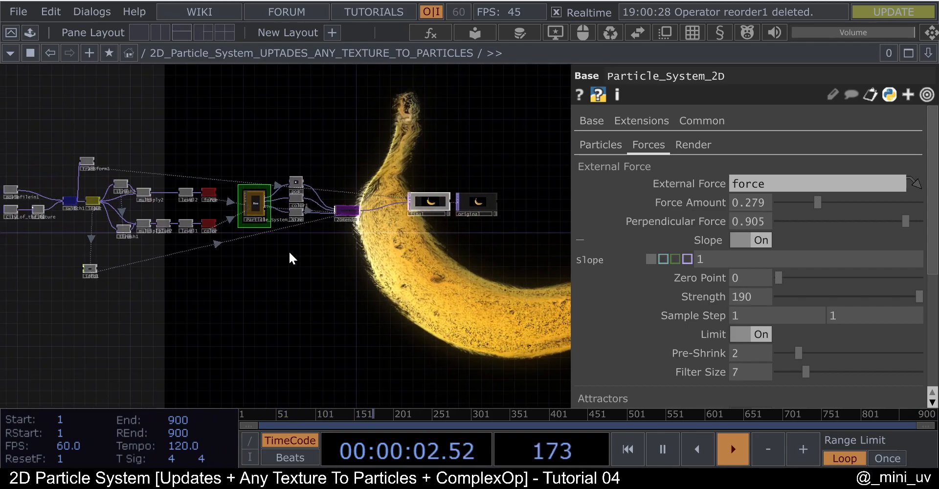
# - Hide the parameters and compare the banana image in the final TOP with the one in the original TOP up close
pyautogui.scroll(3, 290, 253)
pyautogui.press('p')
pyautogui.moveTo(502, 260); pyautogui.dragTo(721, 223)
pyautogui.moveTo(464, 267); pyautogui.dragTo(480, 305)
pyautogui.scroll(5, 484, 172)
pyautogui.scroll(-3, 432, 215)
pyautogui.moveTo(642, 162); pyautogui.dragTo(501, 153)
pyautogui.scroll(6, 778, 216)
pyautogui.scroll(-3, 719, 245)
pyautogui.scroll(5, 720, 250)
pyautogui.click(673, 248)
pyautogui.scroll(-4, 731, 236)
pyautogui.scroll(-2, 731, 236)
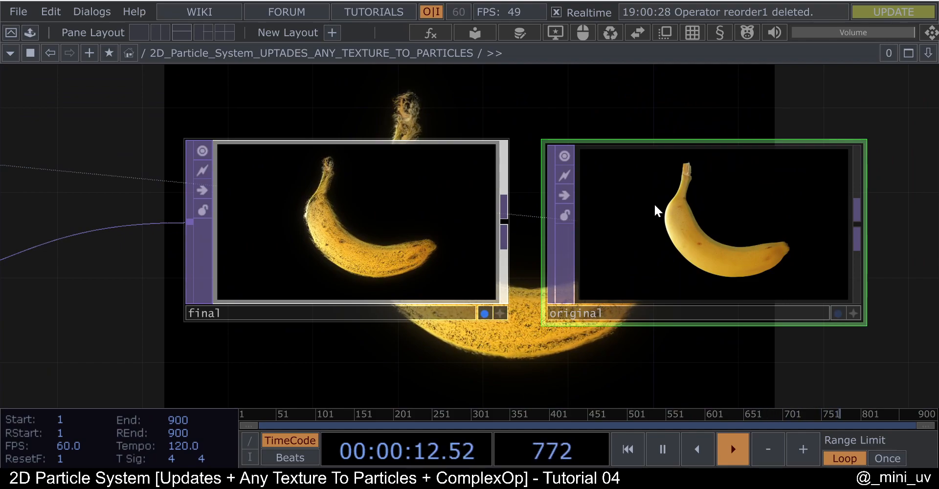
pyautogui.scroll(5, 313, 216)
pyautogui.scroll(-3, 324, 219)
pyautogui.scroll(-6, 438, 262)
pyautogui.scroll(4, 256, 290)
pyautogui.scroll(2, 256, 290)
# - Examine the moviefilein1 and City_of_the_future sources and inspect the fit1 TOP's resolution and format information
pyautogui.moveTo(256, 290); pyautogui.dragTo(393, 263)
pyautogui.moveTo(109, 181); pyautogui.dragTo(145, 226)
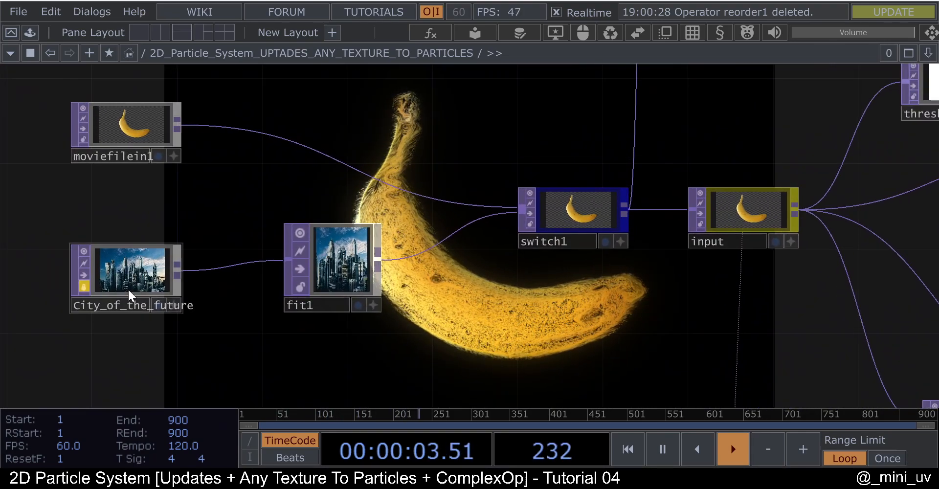
pyautogui.moveTo(319, 199); pyautogui.dragTo(168, 229)
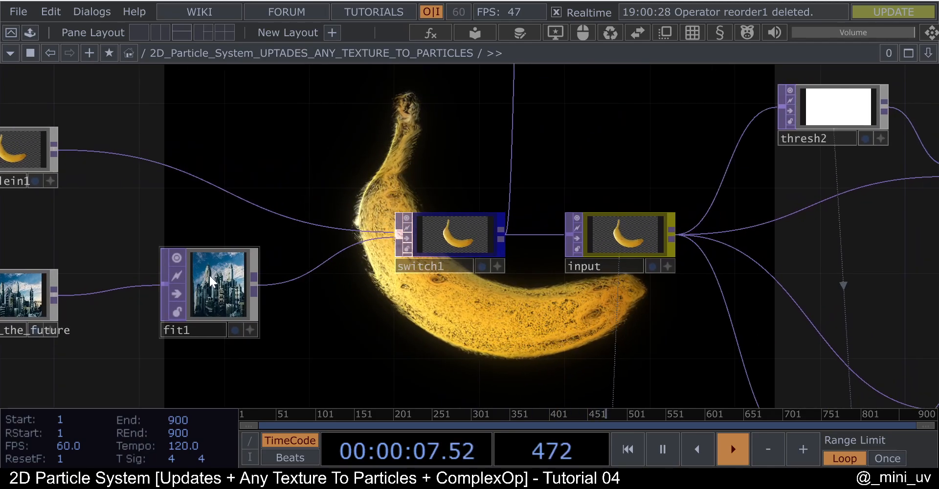
pyautogui.click(210, 275)
pyautogui.scroll(3, 215, 278)
pyautogui.middleClick(227, 289)
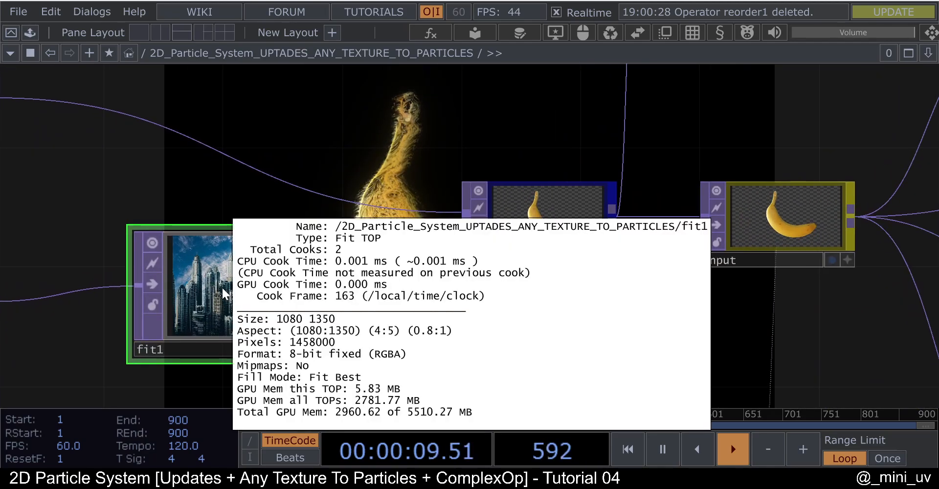
# - Set the Index of the switch1 TOP to 1 so the city image from fit1 feeds the network
pyautogui.scroll(-3, 308, 260)
pyautogui.click(366, 242)
pyautogui.press('p')
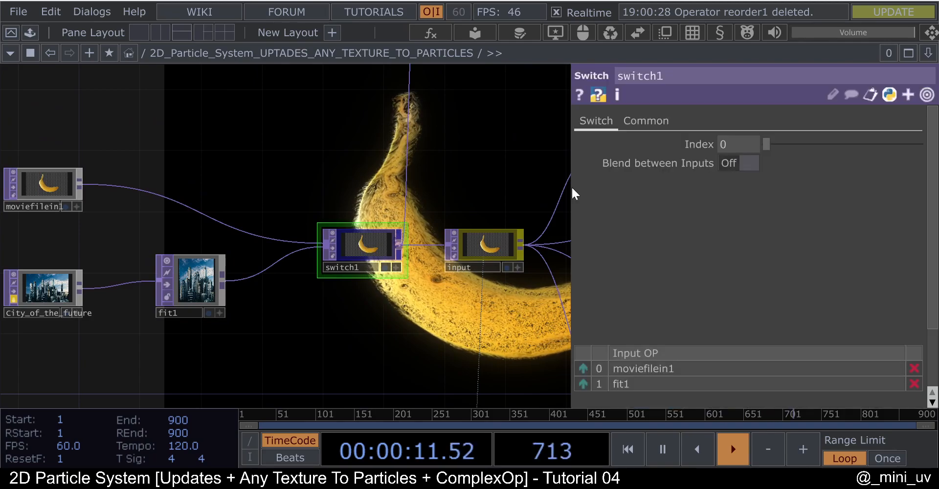
pyautogui.click(754, 143)
pyautogui.write('1')
pyautogui.press('Return')
pyautogui.scroll(-3, 196, 176)
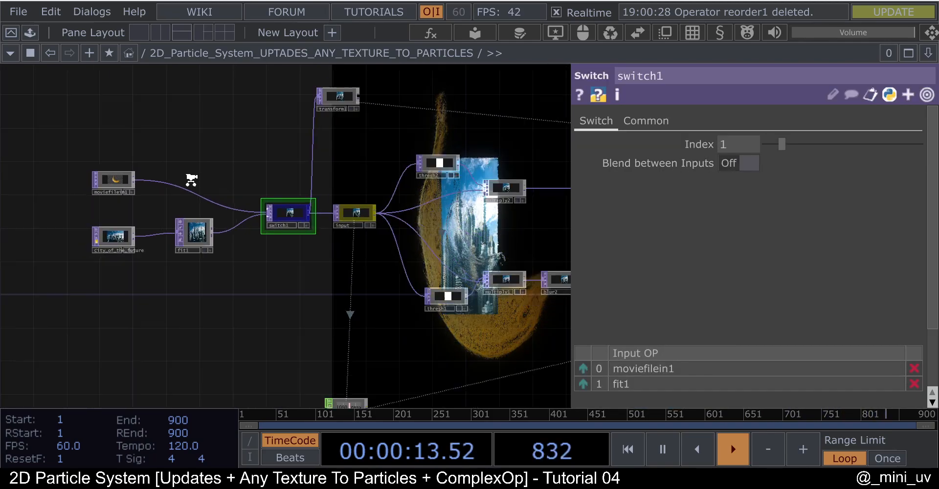
# - Hide the parameters and compare the city image rendered in the final TOP with the original TOP
pyautogui.scroll(-3, 192, 180)
pyautogui.press('p')
pyautogui.moveTo(447, 146); pyautogui.dragTo(71, 198)
pyautogui.scroll(4, 220, 268)
pyautogui.moveTo(553, 128); pyautogui.dragTo(2, 142)
pyautogui.scroll(5, 578, 211)
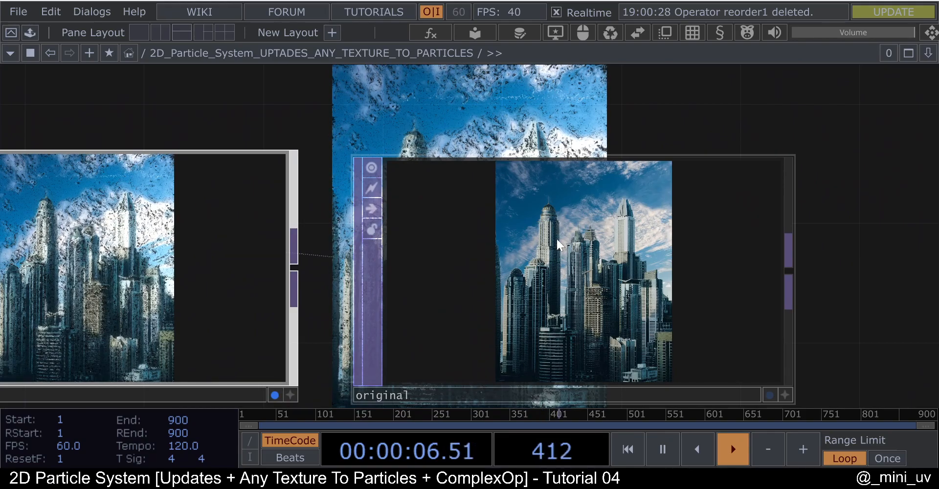
pyautogui.scroll(-2, 550, 237)
pyautogui.scroll(4, 249, 251)
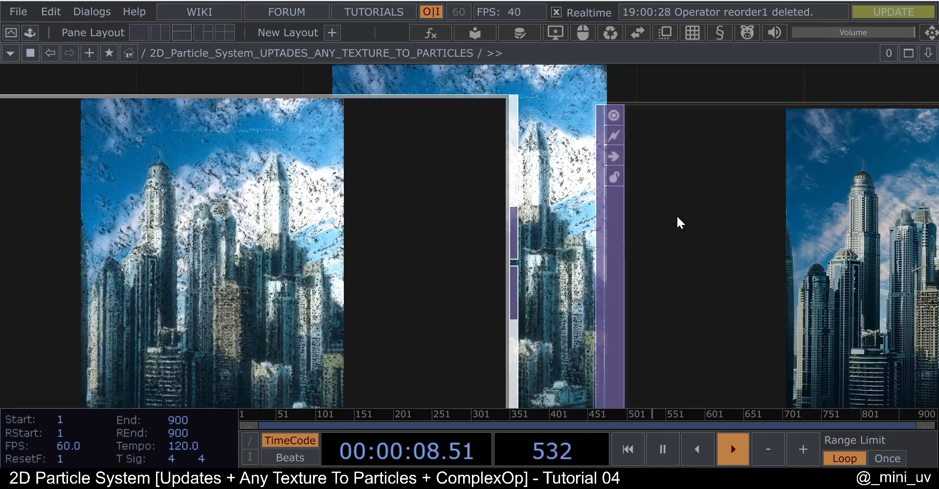
pyautogui.scroll(-6, 675, 218)
# - Examine the Particle_System_2D component, its pos, color1 and size outputs, and the 2DRender component they feed
pyautogui.moveTo(524, 290); pyautogui.dragTo(616, 286)
pyautogui.moveTo(470, 322); pyautogui.dragTo(621, 300)
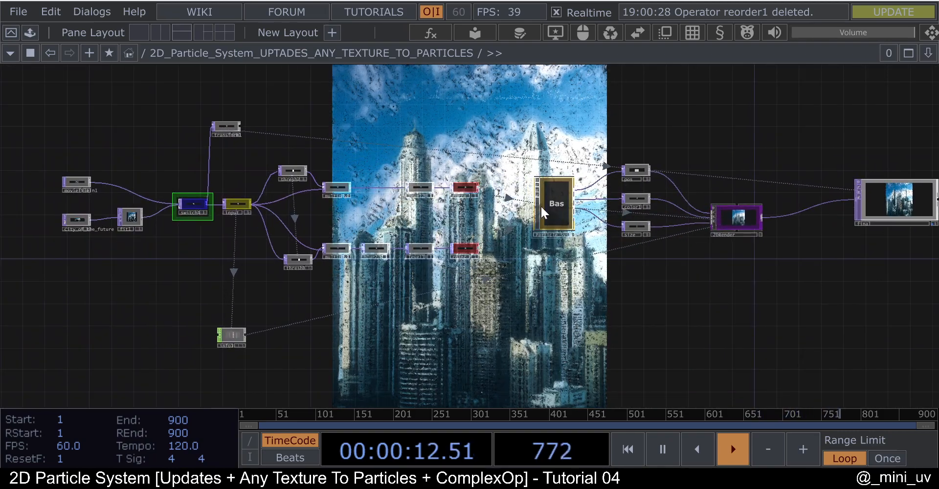
pyautogui.scroll(3, 541, 205)
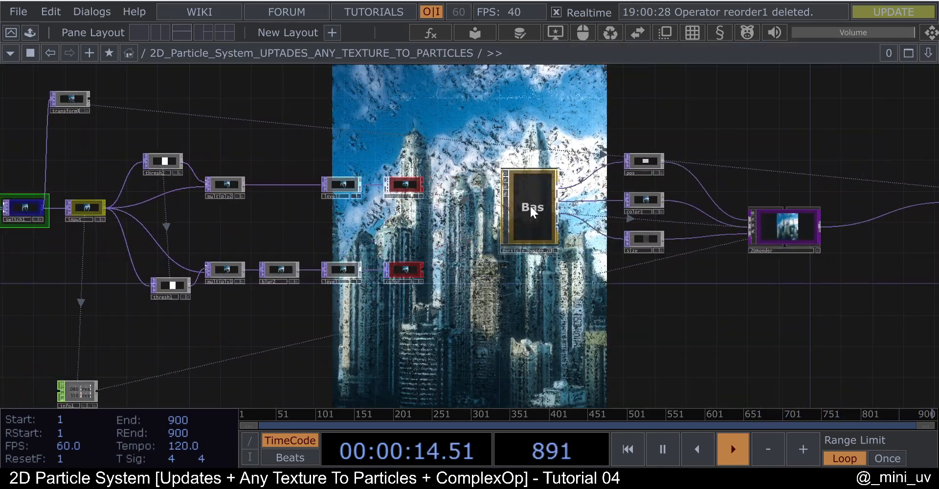
pyautogui.scroll(2, 531, 206)
pyautogui.moveTo(576, 324); pyautogui.dragTo(411, 334)
pyautogui.click(365, 229)
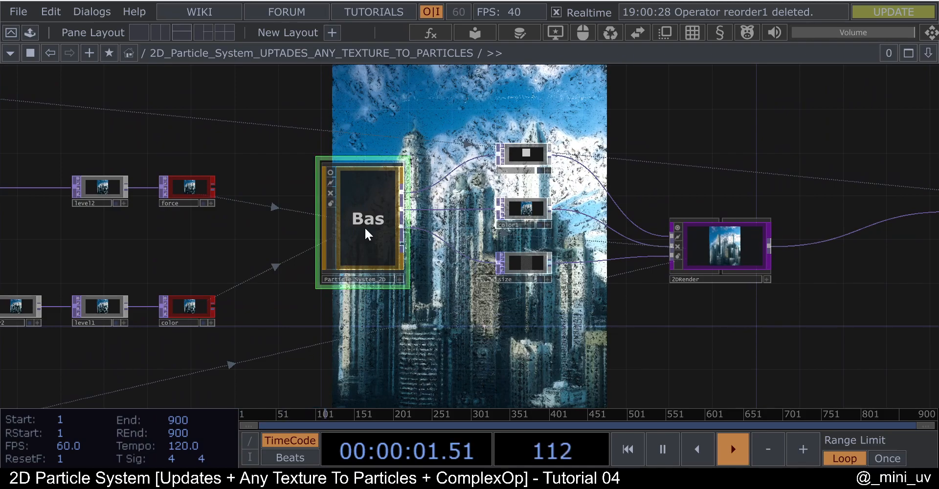
pyautogui.scroll(3, 341, 227)
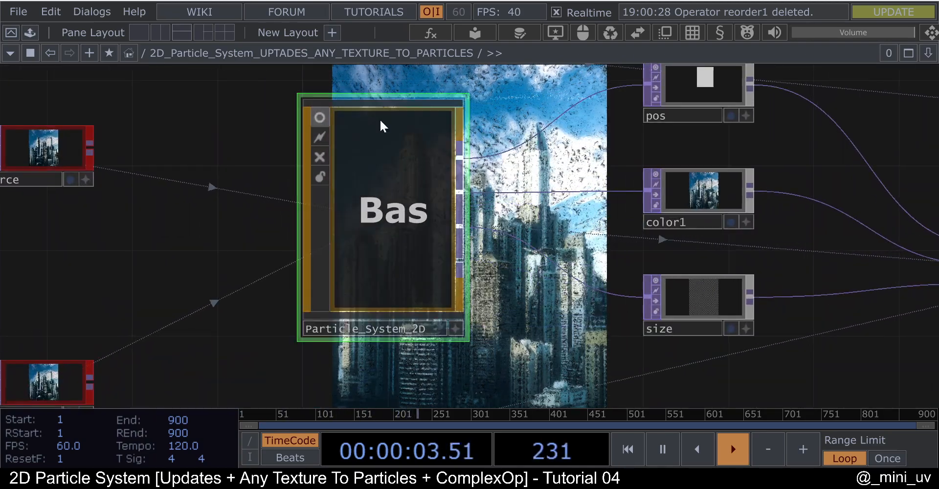
pyautogui.scroll(-3, 416, 282)
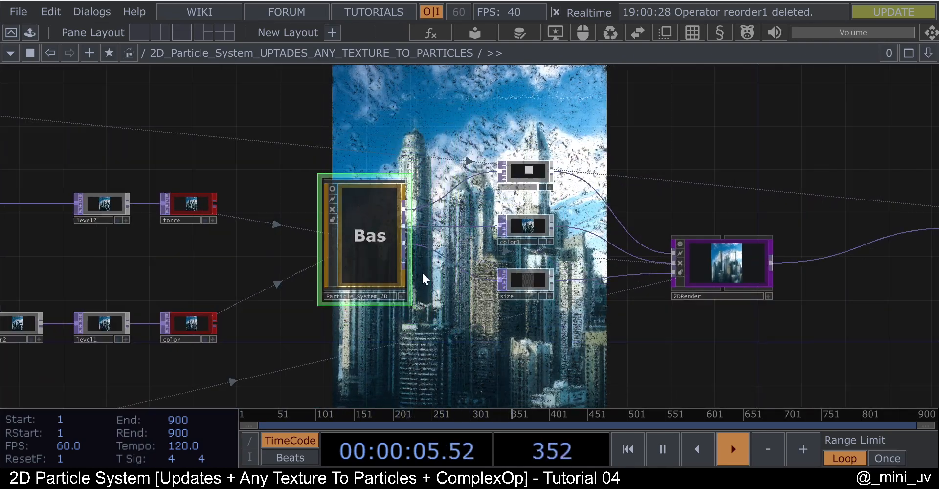
pyautogui.scroll(7, 793, 290)
pyautogui.click(521, 227)
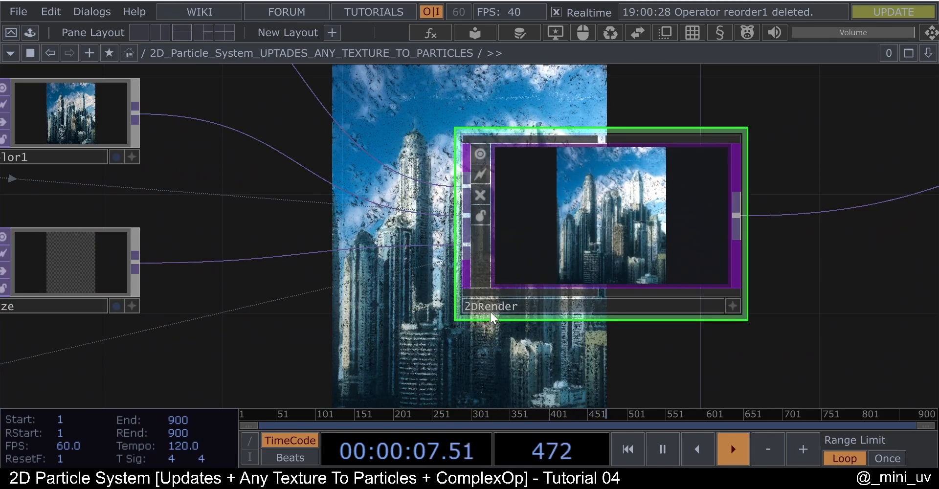
pyautogui.scroll(-6, 612, 228)
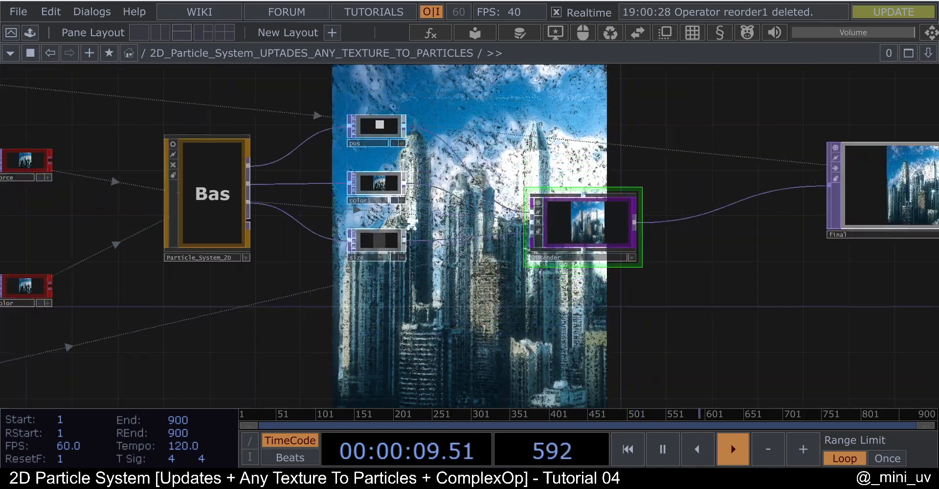
# - Show the parameters of the Particle_System_2D component and review its Particles and Forces settings
pyautogui.moveTo(310, 319); pyautogui.dragTo(589, 289)
pyautogui.click(524, 197)
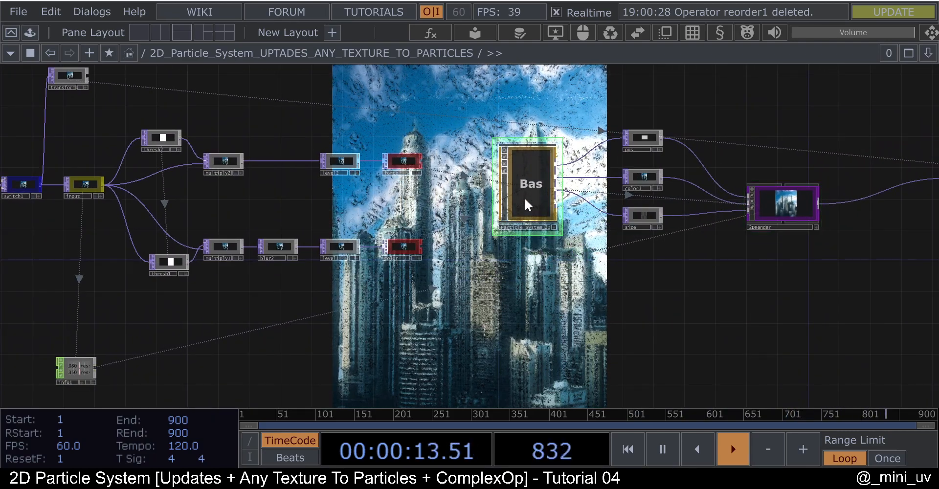
pyautogui.press('p')
pyautogui.moveTo(509, 292); pyautogui.dragTo(422, 309)
pyautogui.scroll(5, 462, 231)
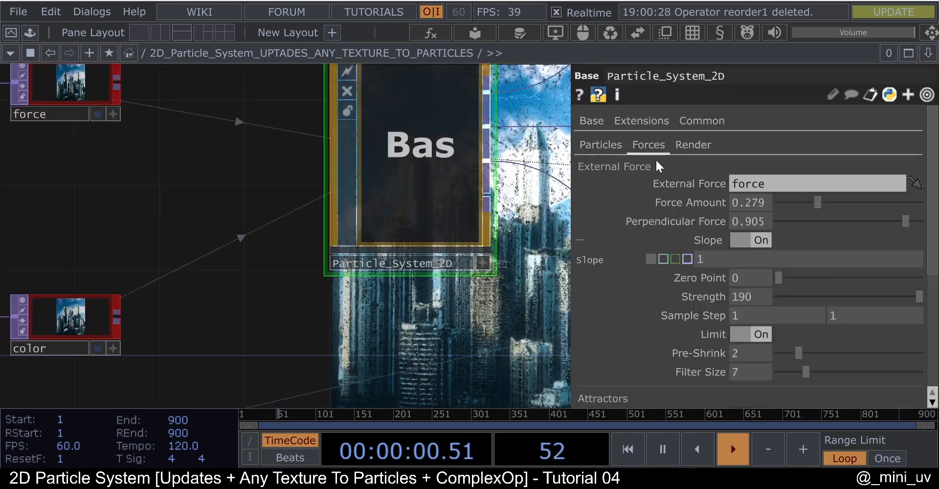
pyautogui.click(582, 240)
pyautogui.click(610, 142)
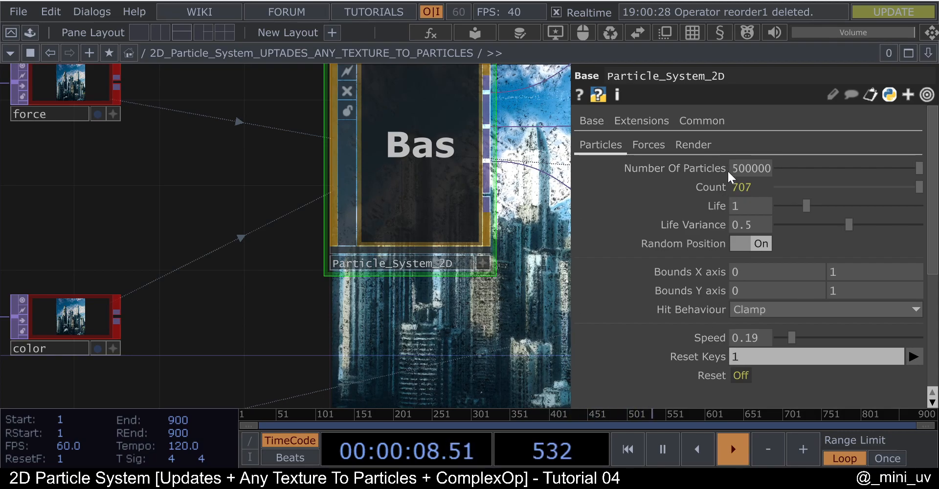
pyautogui.click(654, 144)
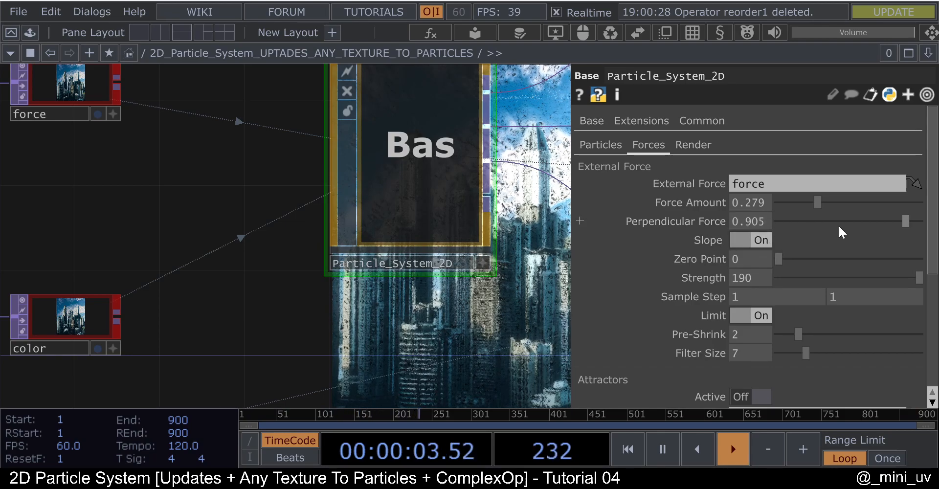
pyautogui.scroll(-2, 363, 256)
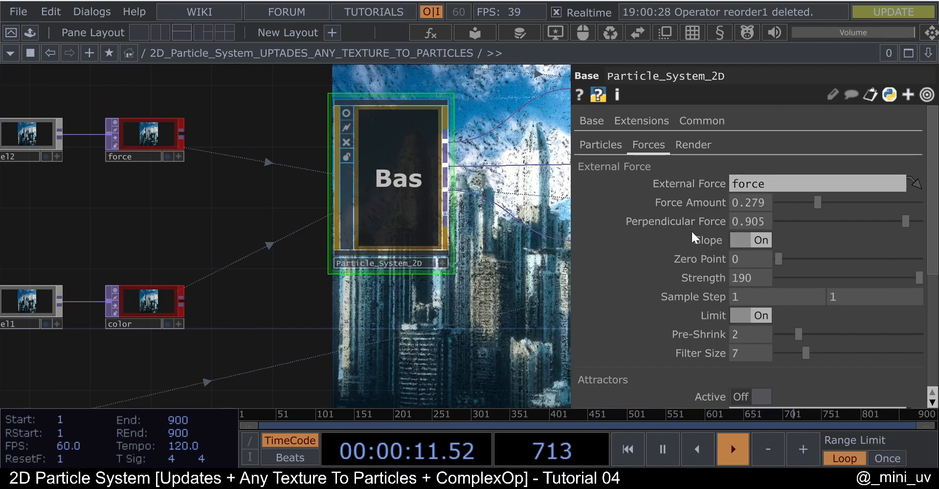
# - Review the Render parameters of Particle_System_2D alongside its connections to the render component
pyautogui.scroll(-3, 433, 243)
pyautogui.moveTo(428, 315); pyautogui.dragTo(437, 289)
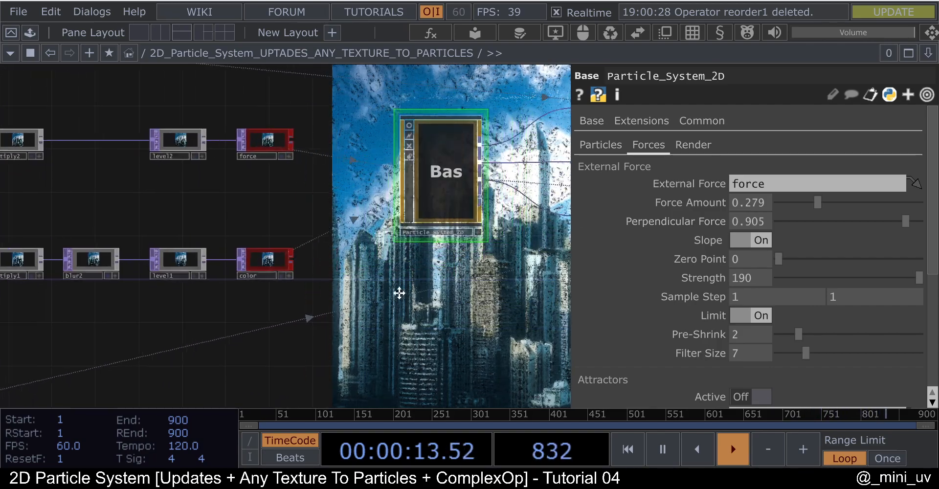
pyautogui.scroll(-5, 707, 253)
pyautogui.scroll(5, 711, 252)
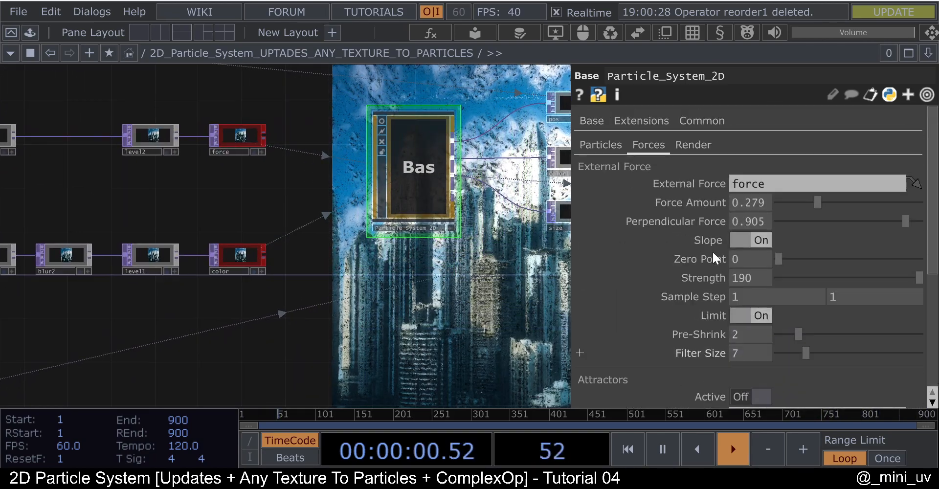
pyautogui.moveTo(394, 289); pyautogui.dragTo(327, 287)
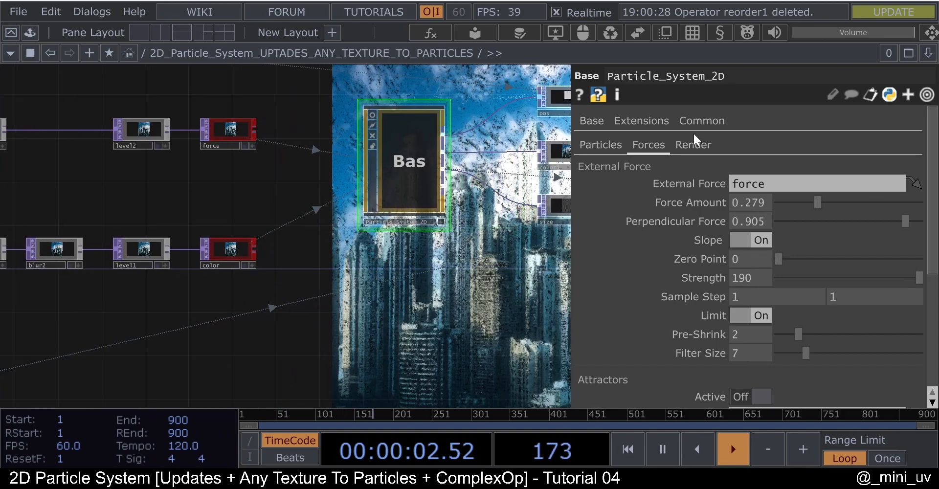
pyautogui.click(695, 145)
pyautogui.moveTo(452, 267); pyautogui.dragTo(435, 302)
pyautogui.scroll(2, 432, 110)
pyautogui.scroll(2, 429, 209)
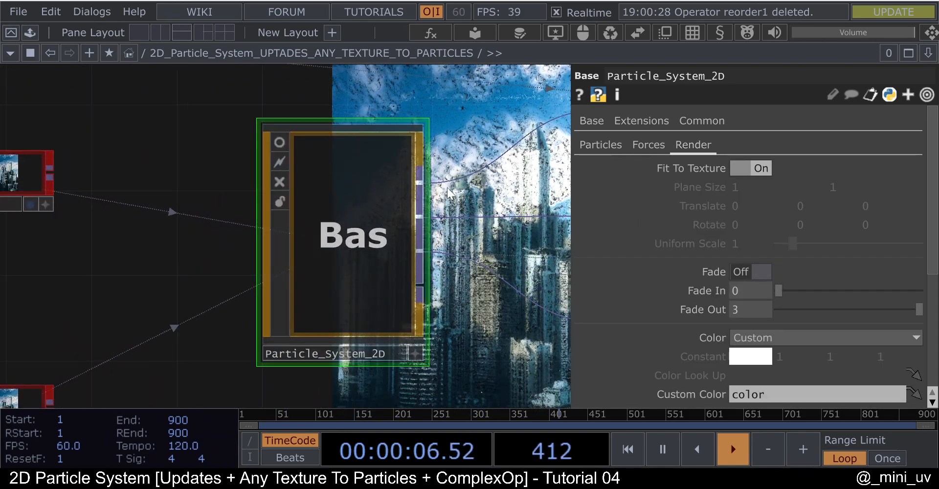
pyautogui.scroll(-3, 168, 199)
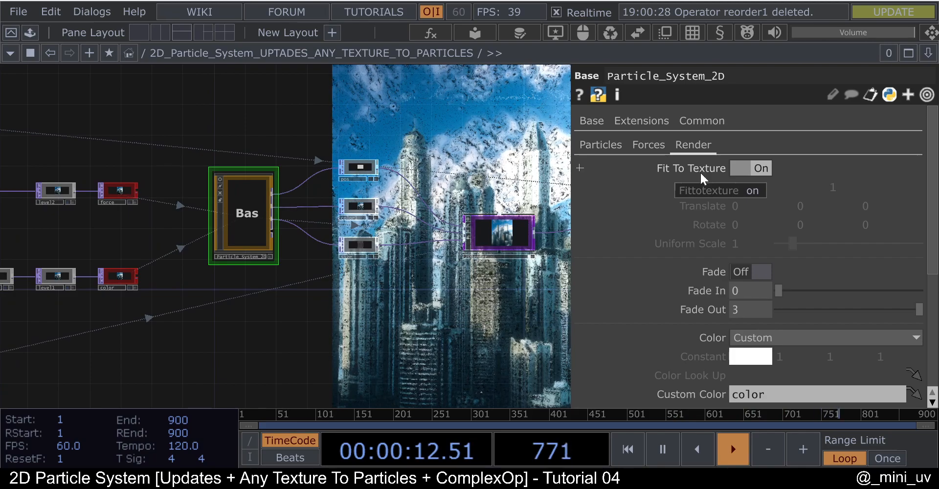
# - Turn off Fit To Texture for Particle_System_2D and inspect the result and information of the final TOP
pyautogui.click(752, 168)
pyautogui.moveTo(458, 159); pyautogui.dragTo(366, 184)
pyautogui.scroll(-2, 277, 183)
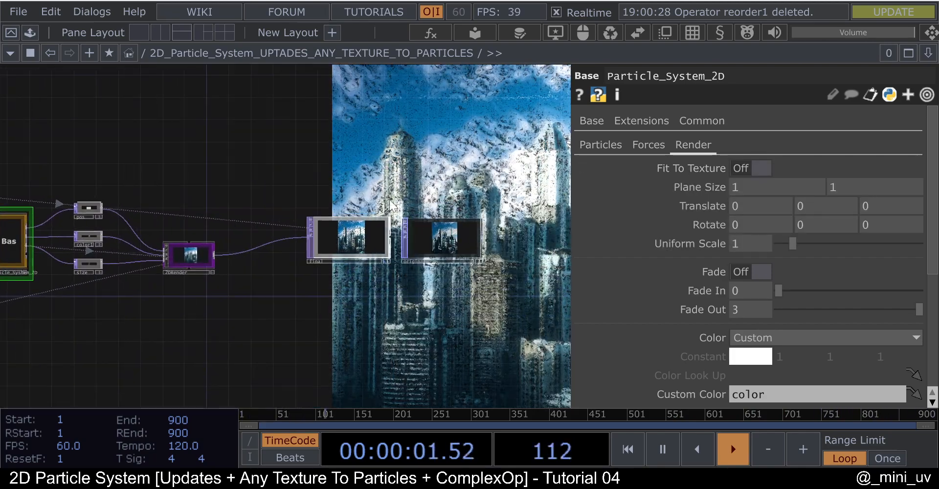
pyautogui.scroll(6, 389, 199)
pyautogui.scroll(2, 299, 316)
pyautogui.moveTo(346, 153); pyautogui.dragTo(271, 141)
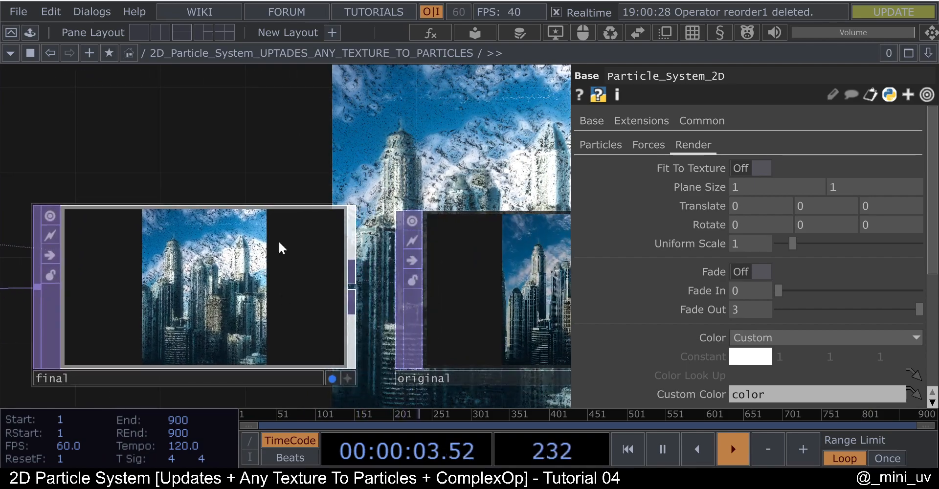
pyautogui.scroll(-1, 178, 296)
pyautogui.scroll(3, 177, 294)
pyautogui.scroll(-2, 167, 281)
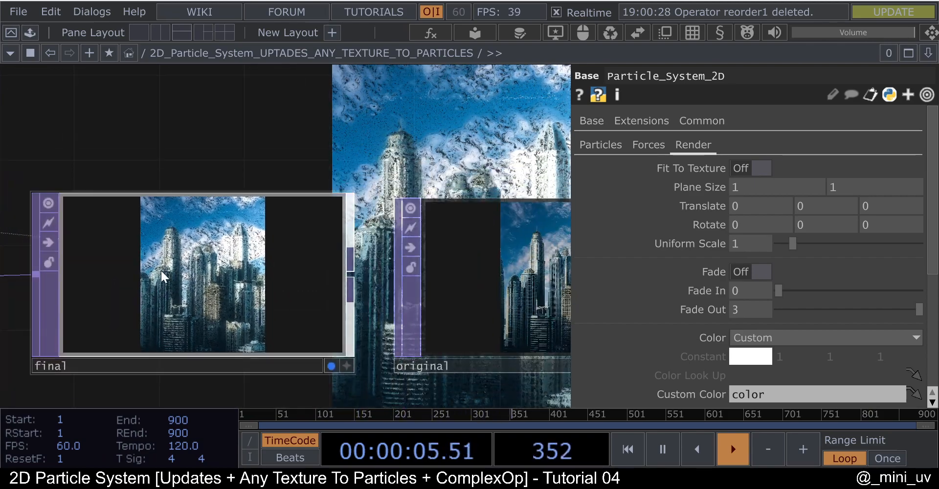
pyautogui.middleClick(168, 270)
# - Turn Fit To Texture on for Particle_System_2D and examine the city particles in the final TOP up close
pyautogui.click(753, 167)
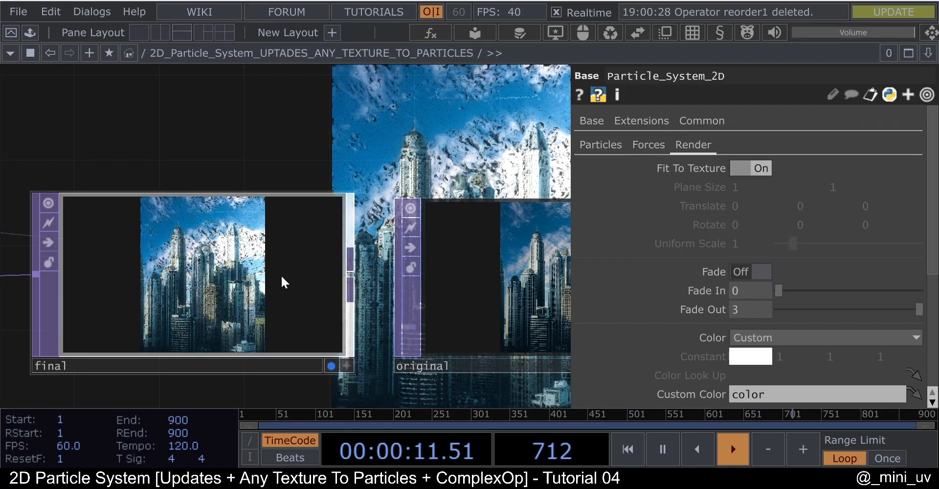
pyautogui.moveTo(356, 147); pyautogui.dragTo(448, 134)
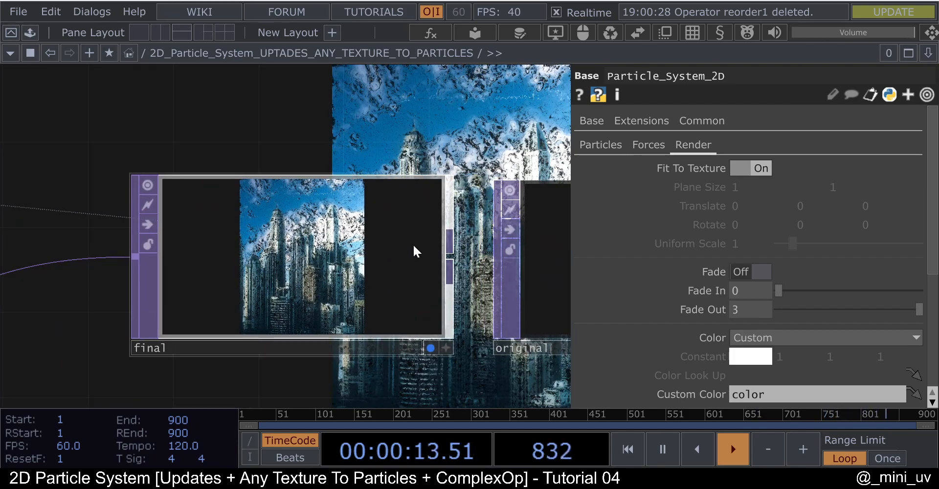
pyautogui.scroll(5, 274, 220)
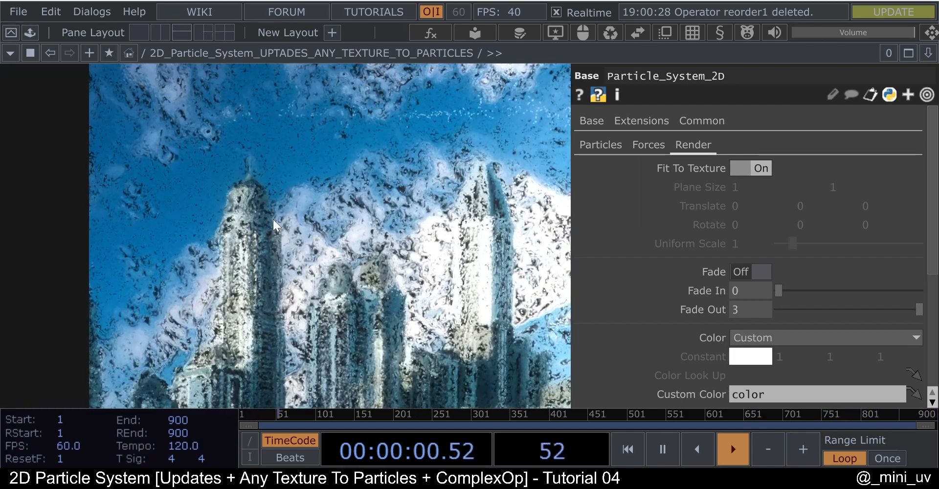
# - Show the Point Render parameters of the 2DRender container between the particle outputs and the final TOP
pyautogui.scroll(-5, 308, 175)
pyautogui.scroll(-8, 313, 175)
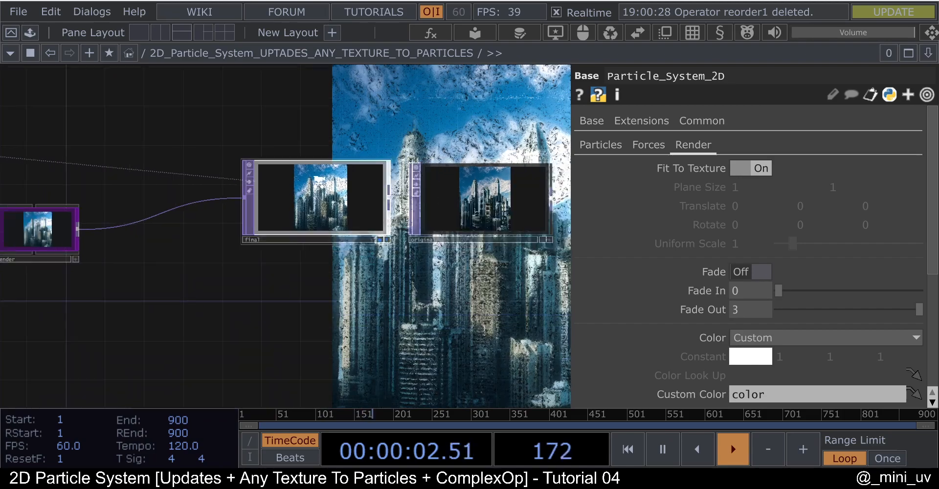
pyautogui.moveTo(262, 266); pyautogui.dragTo(334, 284)
pyautogui.scroll(2, 198, 255)
pyautogui.moveTo(239, 203); pyautogui.dragTo(278, 253)
pyautogui.scroll(2, 277, 254)
pyautogui.scroll(3, 377, 246)
pyautogui.click(381, 252)
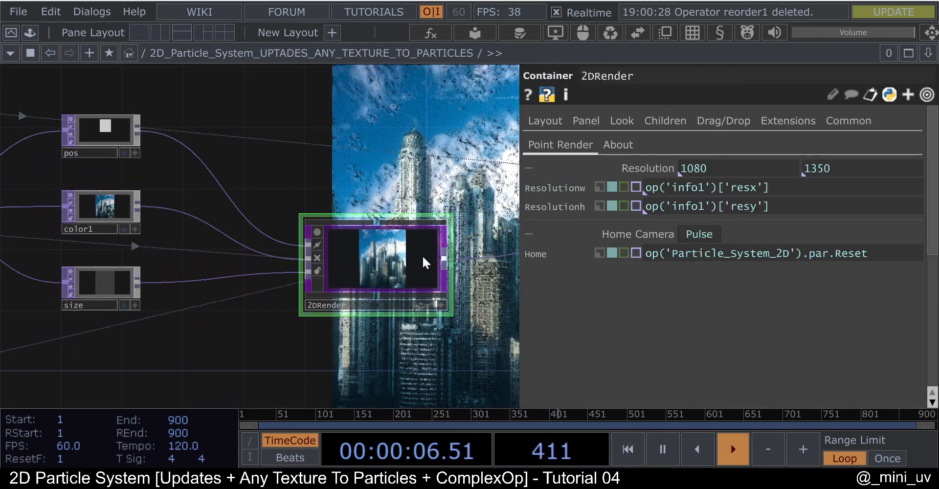
# - Trace the network back from 2DRender and show the Render parameters of Particle_System_2D
pyautogui.moveTo(385, 265); pyautogui.dragTo(370, 218)
pyautogui.scroll(-2, 362, 218)
pyautogui.moveTo(217, 313); pyautogui.dragTo(309, 289)
pyautogui.moveTo(195, 289); pyautogui.dragTo(321, 270)
pyautogui.moveTo(214, 262); pyautogui.dragTo(331, 245)
pyautogui.scroll(-4, 345, 274)
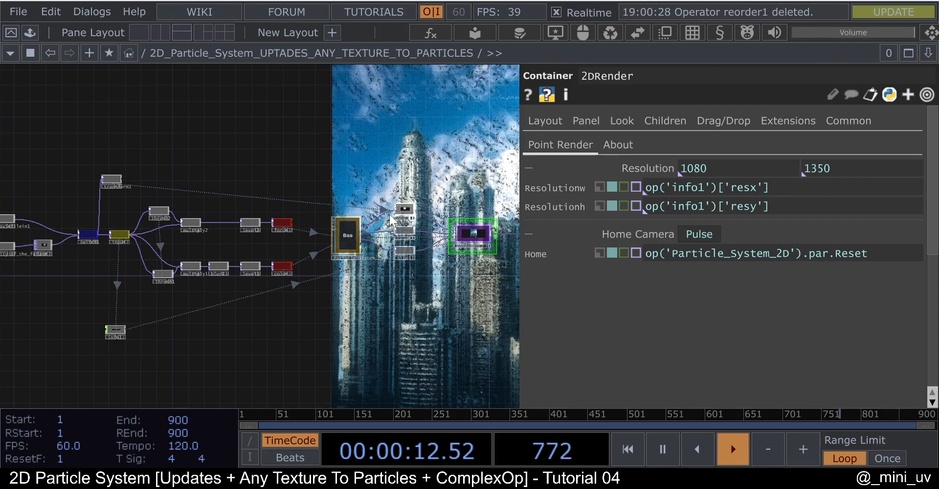
pyautogui.click(358, 237)
pyautogui.moveTo(212, 147); pyautogui.dragTo(336, 143)
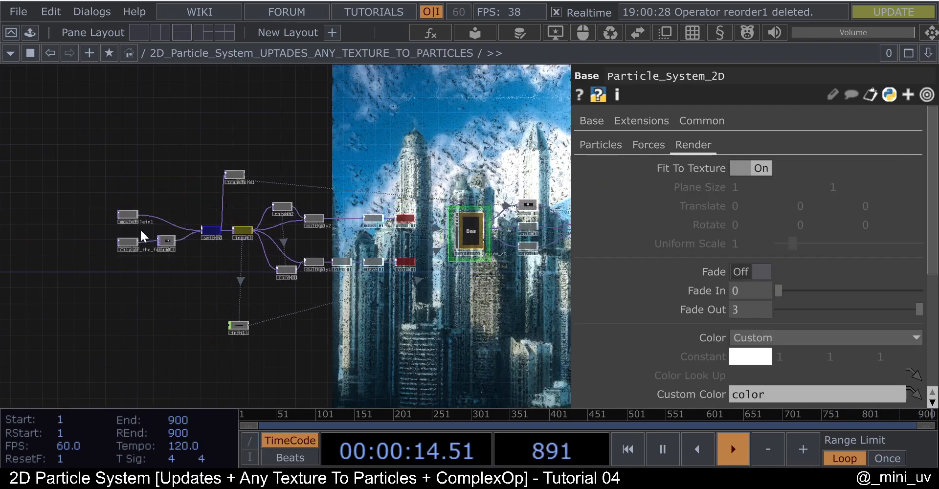
# - Inspect the city image's fit1 TOP, viewing its operator information and its Fit parameters
pyautogui.scroll(6, 140, 231)
pyautogui.moveTo(196, 215); pyautogui.dragTo(164, 227)
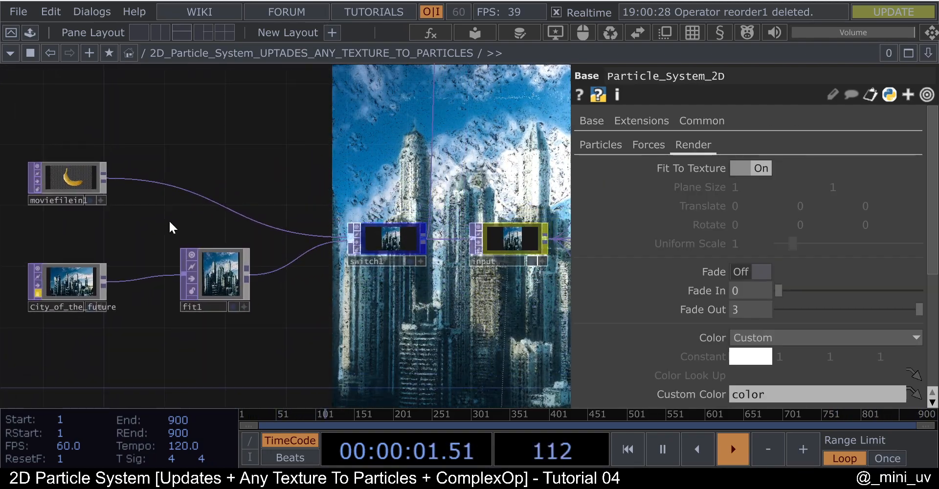
pyautogui.moveTo(287, 151); pyautogui.dragTo(349, 152)
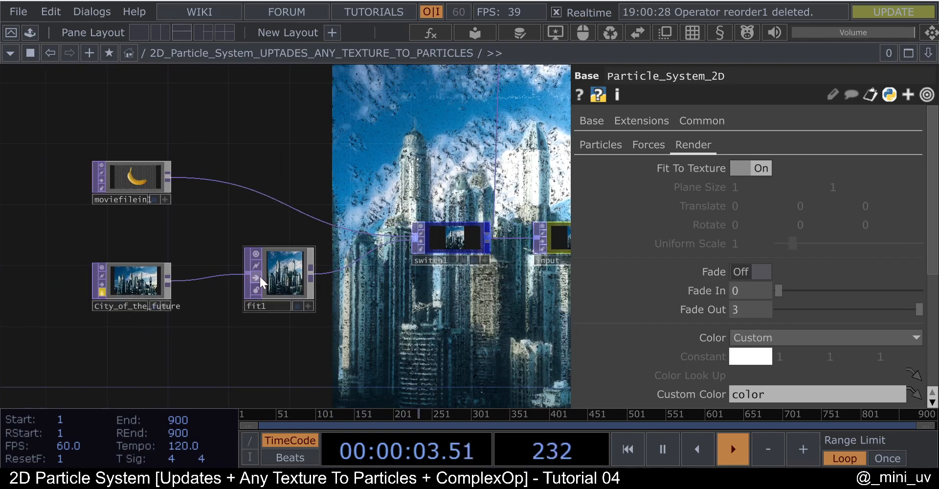
pyautogui.middleClick(283, 274)
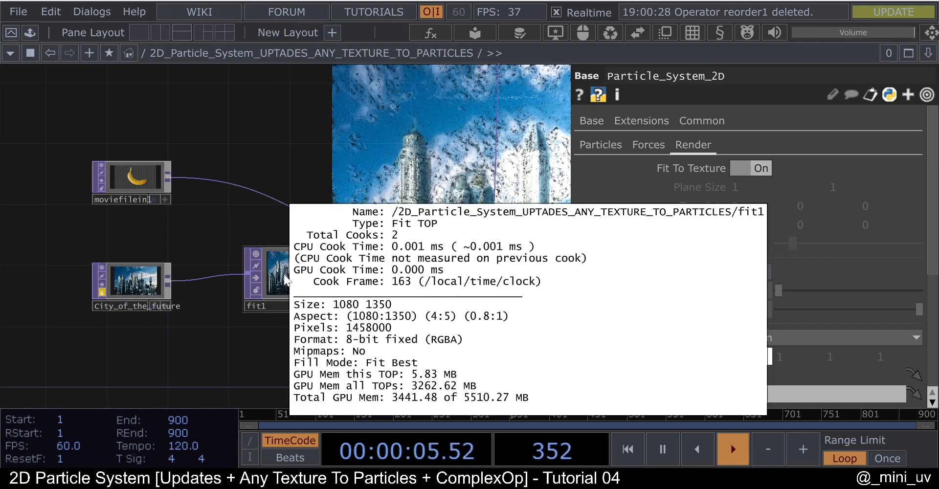
pyautogui.scroll(5, 308, 263)
pyautogui.click(307, 269)
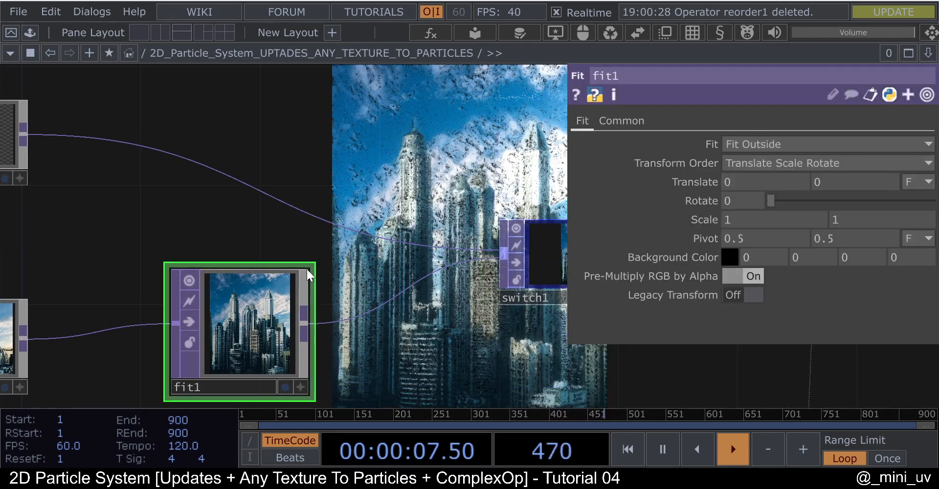
# - Examine the texture branches between input and the force and color Nulls, selecting force and input in turn
pyautogui.moveTo(560, 179); pyautogui.dragTo(51, 193)
pyautogui.scroll(-4, 344, 205)
pyautogui.scroll(-4, 52, 193)
pyautogui.scroll(5, 455, 217)
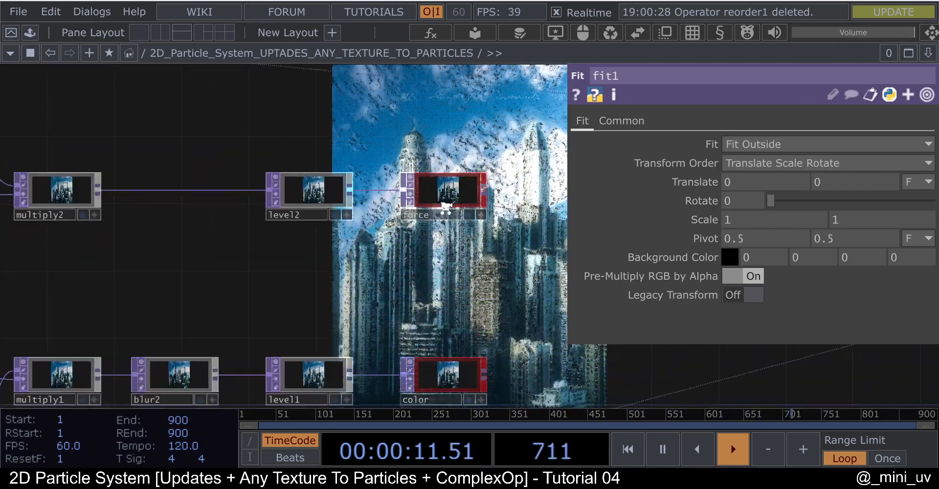
pyautogui.click(459, 201)
pyautogui.scroll(-3, 458, 198)
pyautogui.moveTo(194, 256); pyautogui.dragTo(488, 280)
pyautogui.moveTo(304, 272); pyautogui.dragTo(323, 270)
pyautogui.scroll(4, 137, 252)
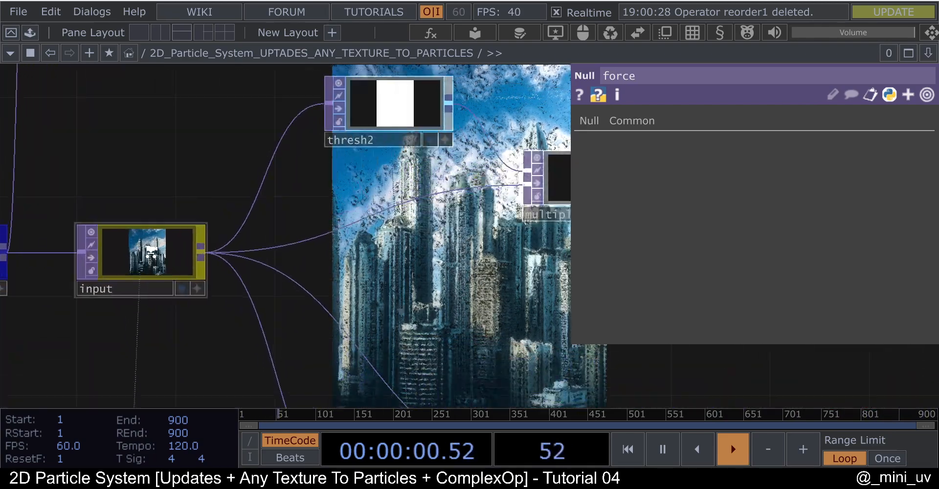
pyautogui.click(151, 254)
pyautogui.scroll(-2, 169, 245)
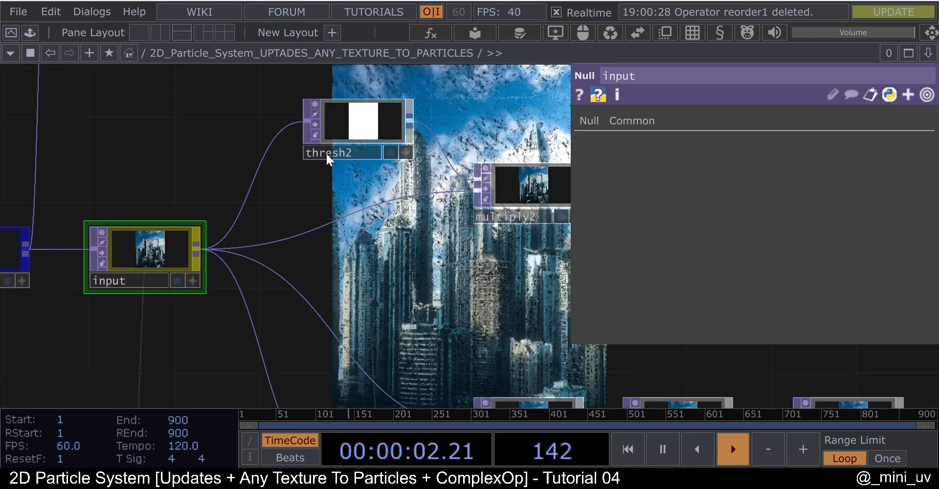
# - Raise the Threshold of thresh2 on the force branch to 0.238
pyautogui.click(371, 122)
pyautogui.moveTo(303, 212); pyautogui.dragTo(233, 271)
pyautogui.scroll(3, 290, 187)
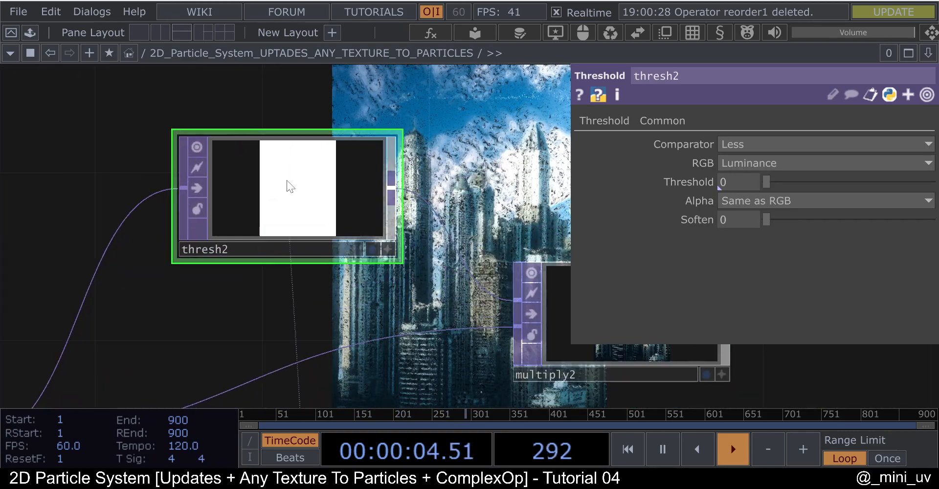
pyautogui.moveTo(772, 181); pyautogui.dragTo(811, 181)
# - Examine the thresholded city image in multiply2 up close
pyautogui.moveTo(459, 171); pyautogui.dragTo(329, 162)
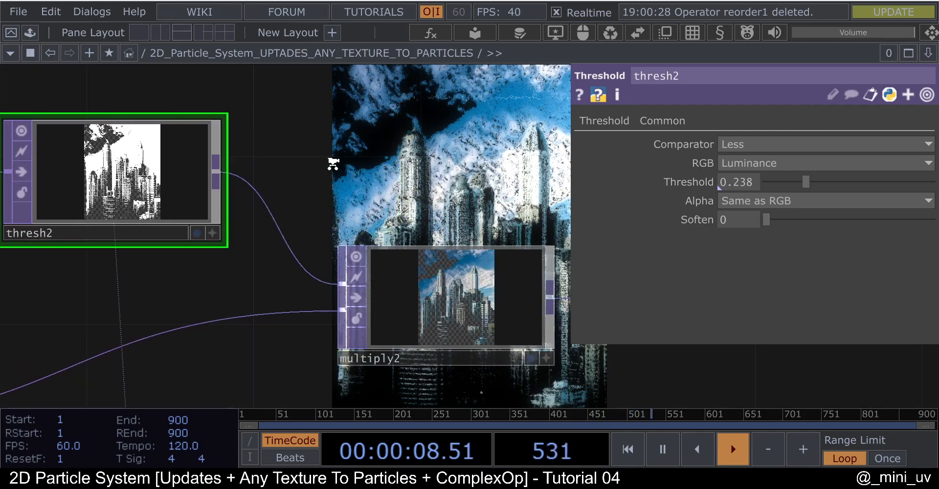
pyautogui.scroll(-2, 329, 161)
pyautogui.scroll(4, 465, 271)
pyautogui.scroll(3, 334, 202)
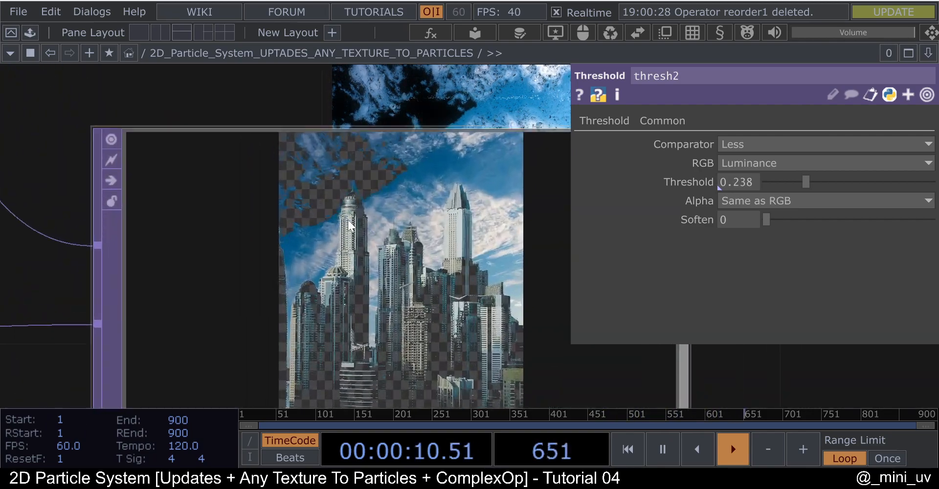
pyautogui.scroll(-2, 386, 203)
pyautogui.scroll(1, 392, 203)
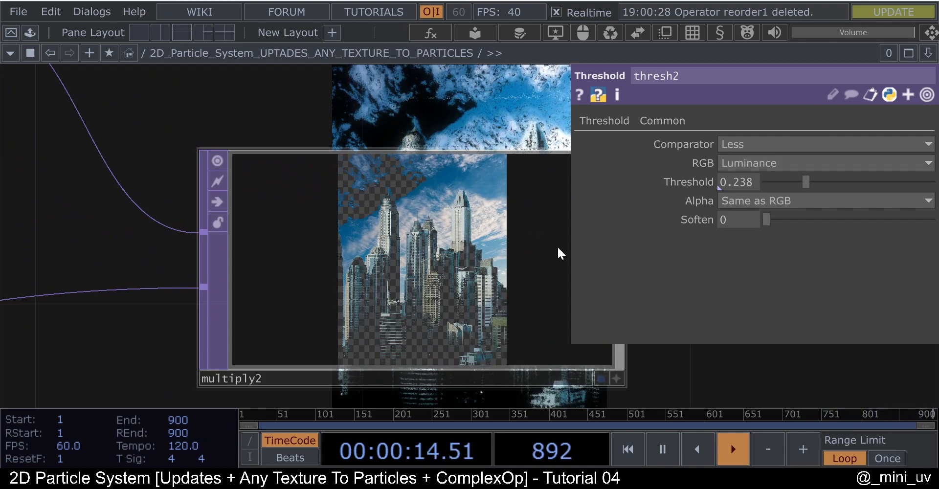
# - Lower the Threshold of thresh2 to 0.218 and review how the mask feeds from input into multiply2
pyautogui.moveTo(804, 183)
pyautogui.mouseDown()
pyautogui.moveTo(785, 180)
pyautogui.moveTo(827, 190)
pyautogui.moveTo(777, 178)
pyautogui.moveTo(803, 182)
pyautogui.mouseUp()
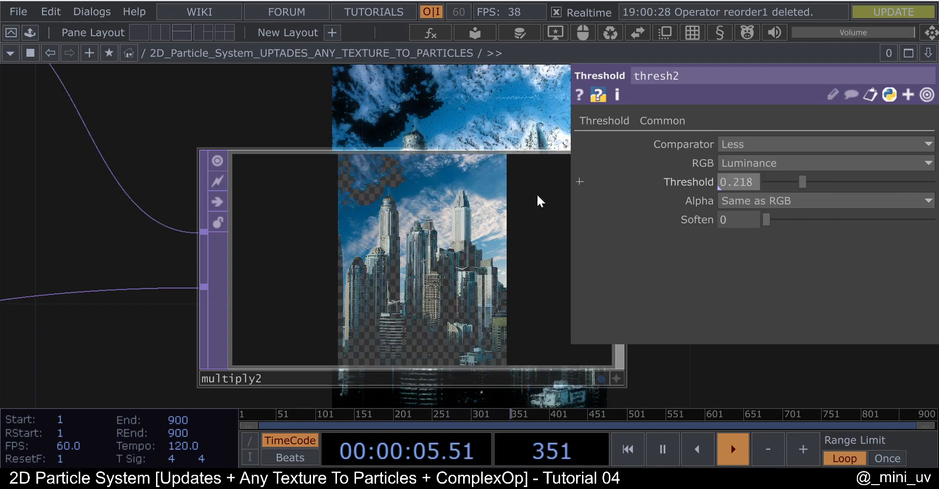
pyautogui.scroll(-5, 555, 192)
pyautogui.scroll(-5, 223, 155)
pyautogui.scroll(5, 240, 138)
pyautogui.moveTo(450, 130); pyautogui.dragTo(457, 113)
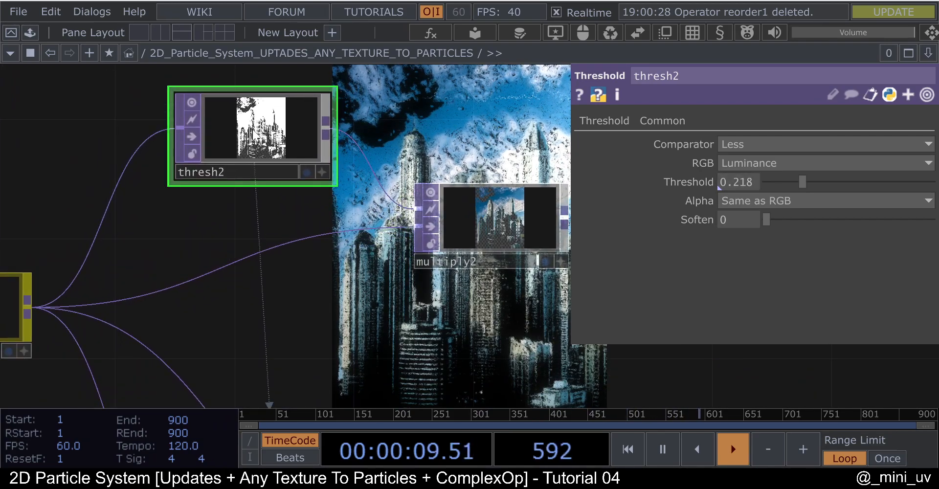
pyautogui.scroll(-3, 190, 249)
pyautogui.moveTo(202, 251); pyautogui.dragTo(314, 244)
pyautogui.moveTo(364, 300); pyautogui.dragTo(242, 321)
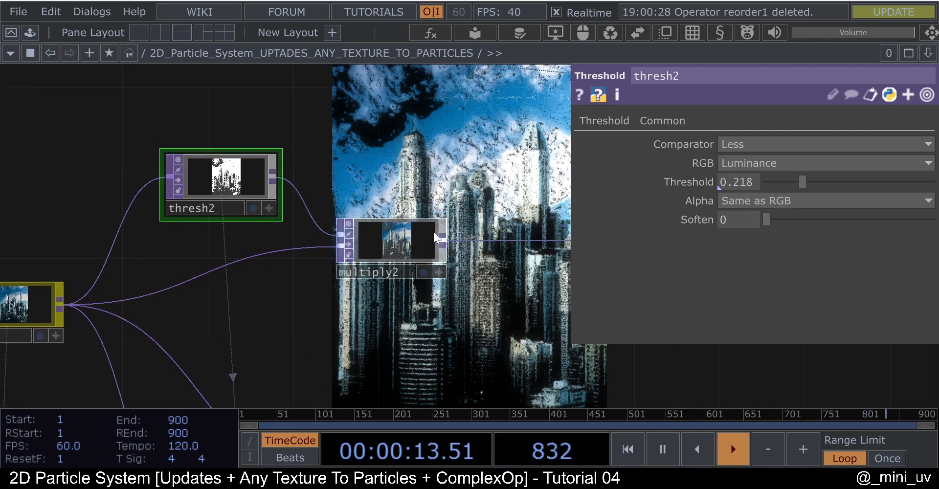
# - Reset the Threshold of thresh2 to 0 and follow the force branch to level2
pyautogui.scroll(3, 441, 220)
pyautogui.moveTo(458, 189); pyautogui.dragTo(368, 178)
pyautogui.moveTo(803, 182); pyautogui.dragTo(767, 182)
pyautogui.moveTo(568, 134); pyautogui.dragTo(342, 196)
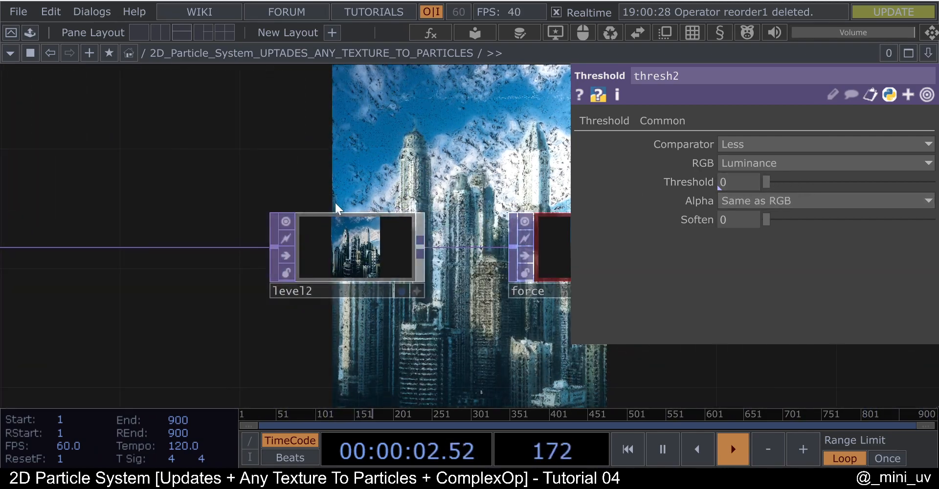
# - Try a lower Brightness 1 on the level2 operator that feeds force, and undo the change
pyautogui.scroll(-2, 313, 235)
pyautogui.click(314, 236)
pyautogui.moveTo(903, 200)
pyautogui.mouseDown()
pyautogui.moveTo(850, 201)
pyautogui.moveTo(924, 202)
pyautogui.moveTo(881, 199)
pyautogui.mouseUp()
pyautogui.hotkey('ctrl', 'z')
# - Follow the chain past the force null to Particle_System_2D and show its Forces parameters
pyautogui.moveTo(318, 205); pyautogui.dragTo(95, 222)
pyautogui.scroll(-2, 95, 222)
pyautogui.scroll(1, 264, 241)
pyautogui.click(141, 241)
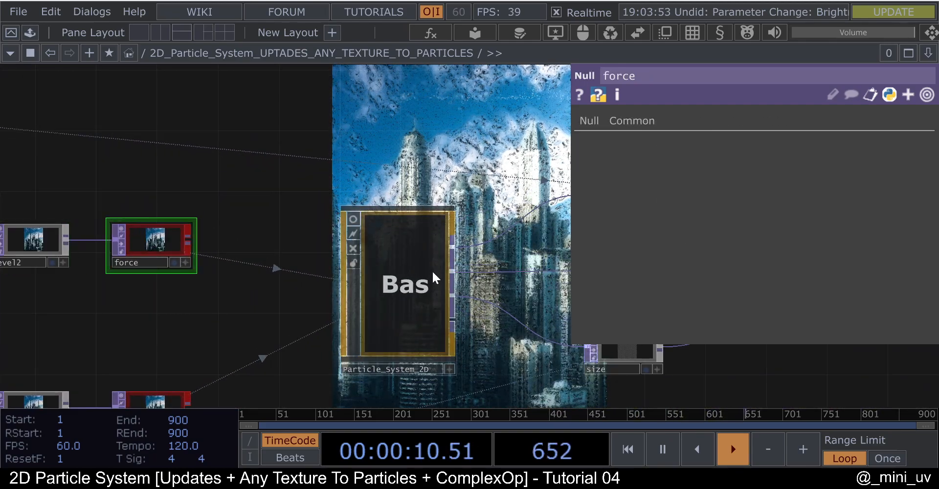
pyautogui.click(446, 244)
pyautogui.click(646, 150)
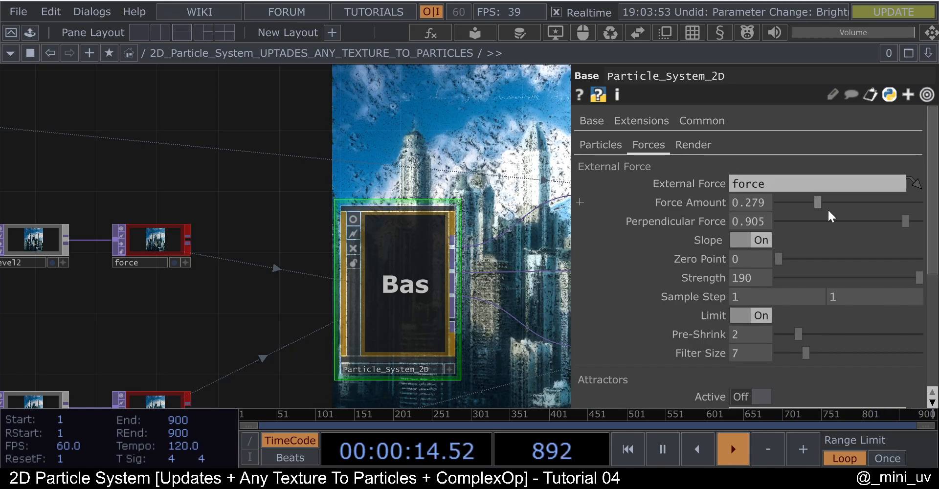
# - Examine the external force settings of Particle_System_2D alongside the force and color chains that feed it
pyautogui.moveTo(286, 148); pyautogui.dragTo(328, 142)
pyautogui.scroll(-1, 754, 266)
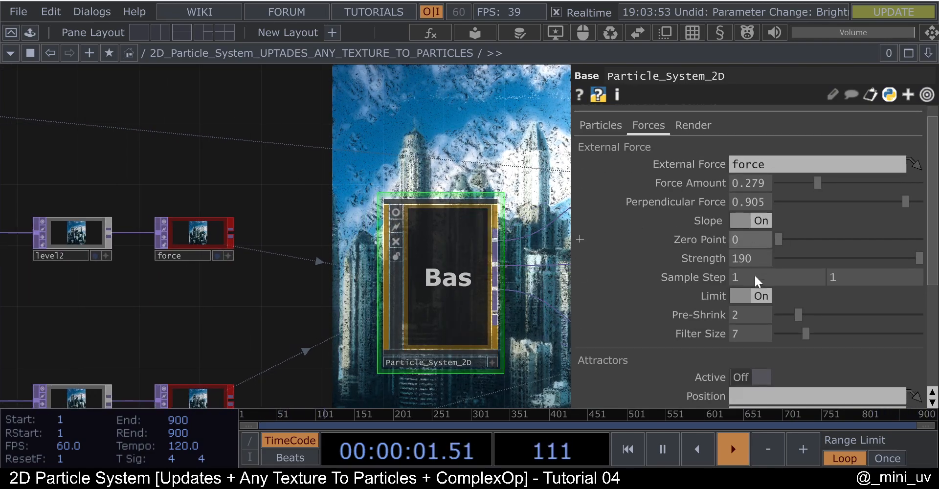
pyautogui.scroll(1, 737, 210)
pyautogui.scroll(-3, 741, 224)
pyautogui.moveTo(258, 143); pyautogui.dragTo(325, 147)
pyautogui.scroll(2, 358, 176)
pyautogui.scroll(-5, 358, 176)
pyautogui.moveTo(324, 246); pyautogui.dragTo(389, 239)
pyautogui.moveTo(255, 238); pyautogui.dragTo(366, 229)
pyautogui.scroll(3, 186, 219)
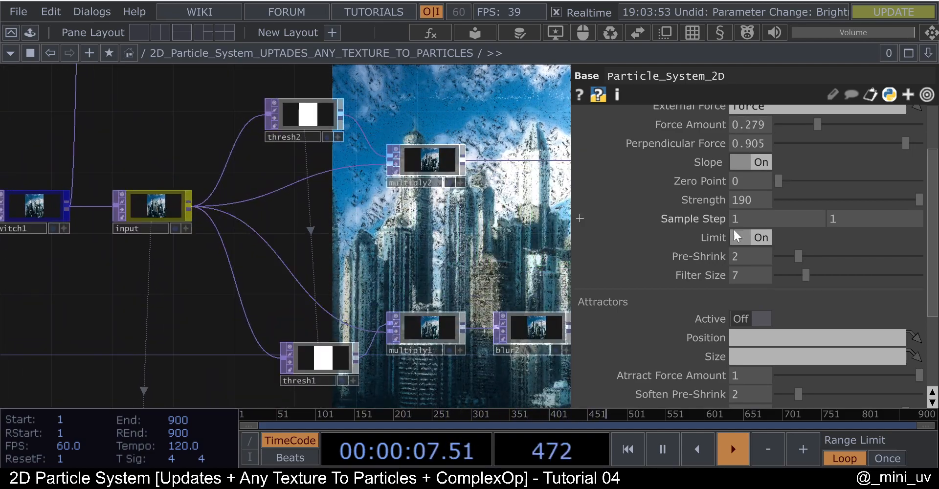
pyautogui.scroll(3, 691, 152)
# - Review the Render parameters of Particle_System_2D, down to the Custom Color reference
pyautogui.click(692, 146)
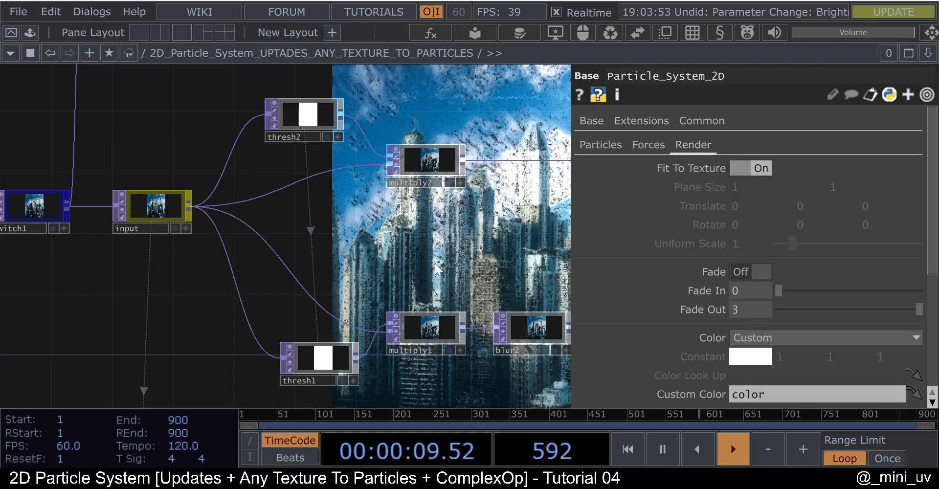
pyautogui.moveTo(428, 310); pyautogui.dragTo(381, 280)
pyautogui.scroll(-1, 798, 336)
pyautogui.scroll(-2, 774, 319)
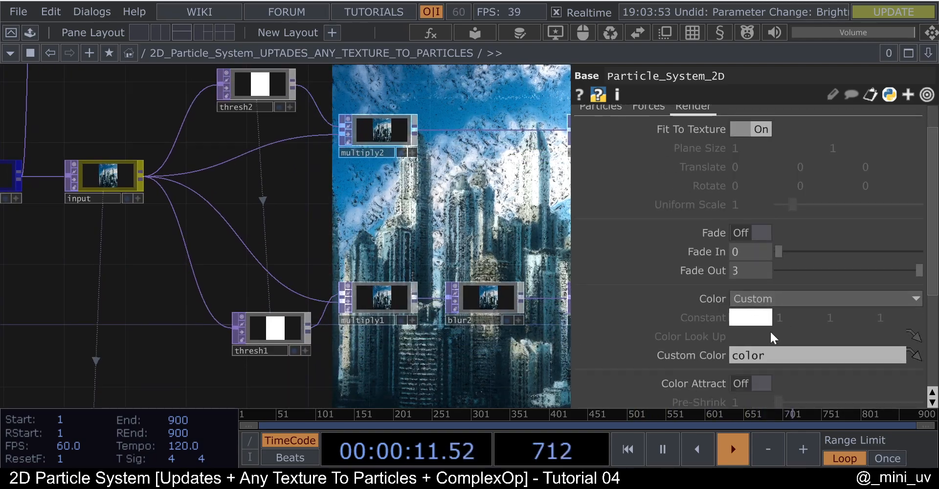
# - Compare the threshold parameters of thresh1 and thresh2
pyautogui.click(277, 327)
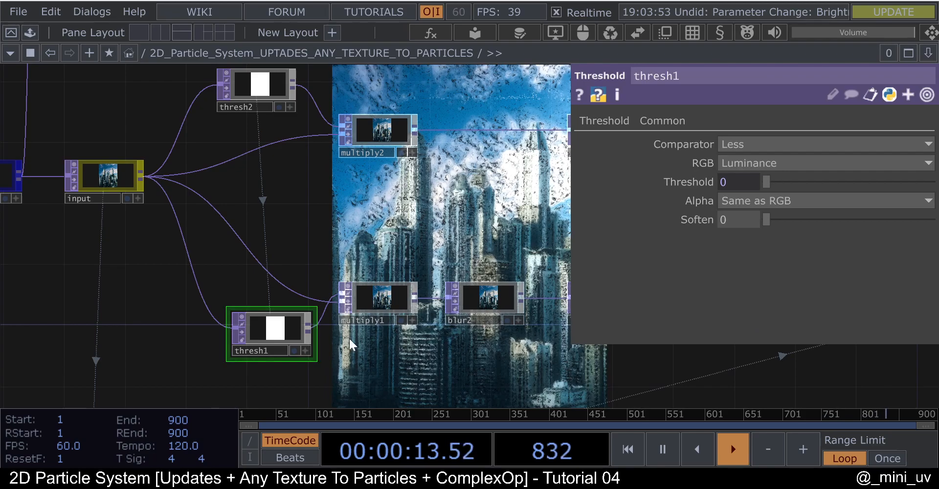
pyautogui.click(259, 88)
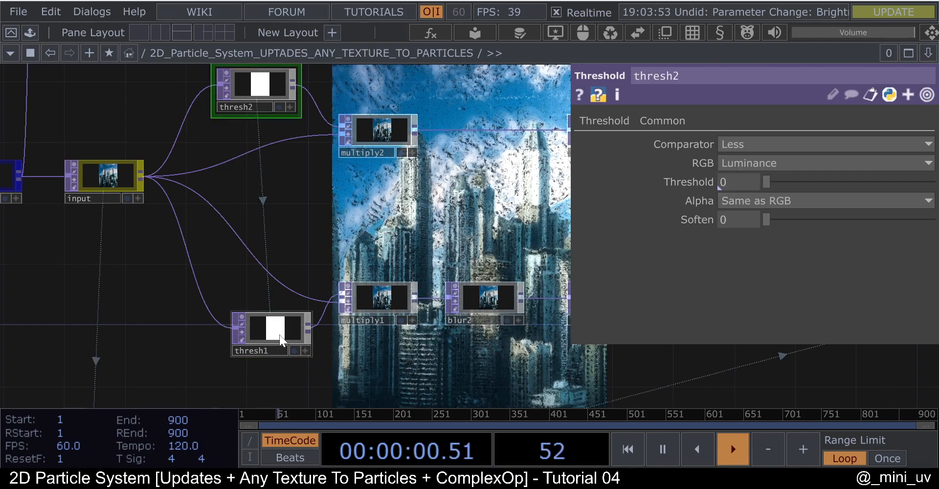
pyautogui.click(277, 328)
pyautogui.moveTo(767, 181)
pyautogui.mouseDown()
pyautogui.moveTo(812, 184)
pyautogui.moveTo(770, 185)
pyautogui.mouseUp()
# - Inspect the parameters of blur2 and level1 in the chain leading to the color null
pyautogui.moveTo(473, 296); pyautogui.dragTo(197, 315, button='middle')
pyautogui.click(199, 315)
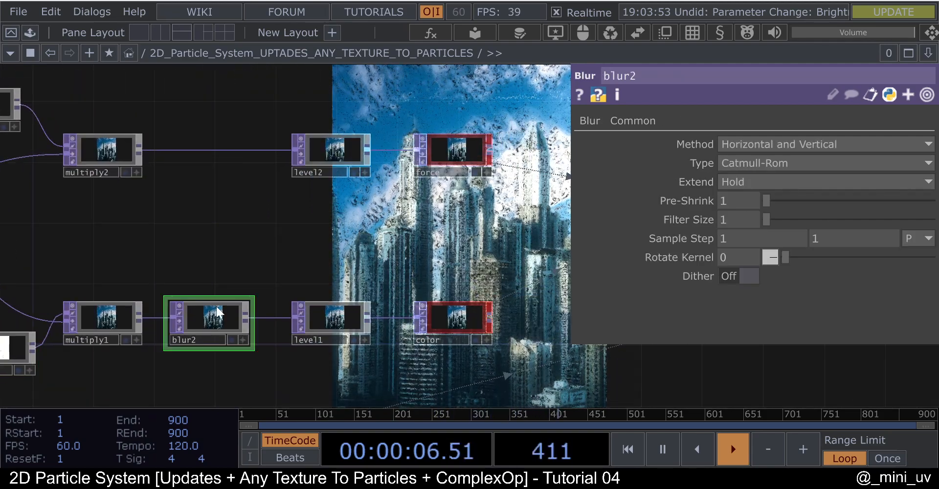
pyautogui.click(339, 315)
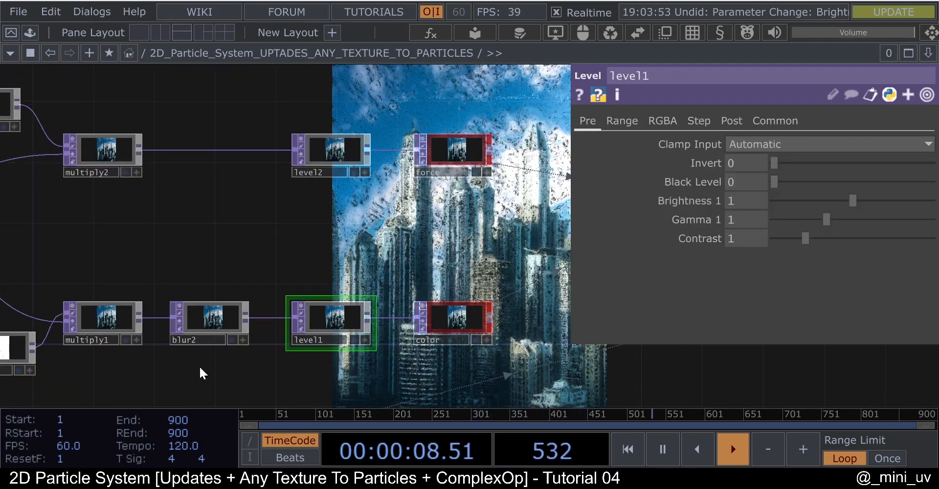
pyautogui.click(207, 319)
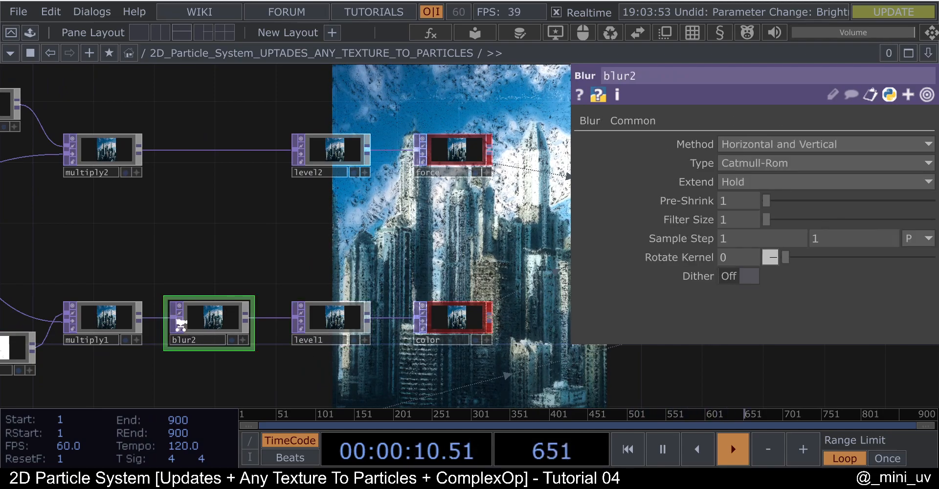
pyautogui.scroll(3, 178, 325)
pyautogui.scroll(-2, 275, 313)
pyautogui.moveTo(362, 248); pyautogui.dragTo(191, 261)
pyautogui.scroll(-4, 191, 260)
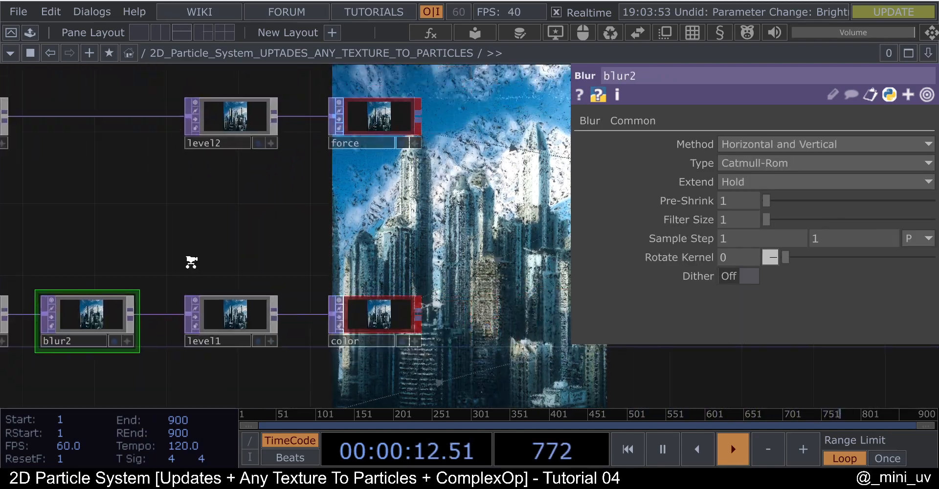
# - Select Particle_System_2D and review its Forces and Particles parameters
pyautogui.moveTo(402, 235); pyautogui.dragTo(277, 232)
pyautogui.click(358, 223)
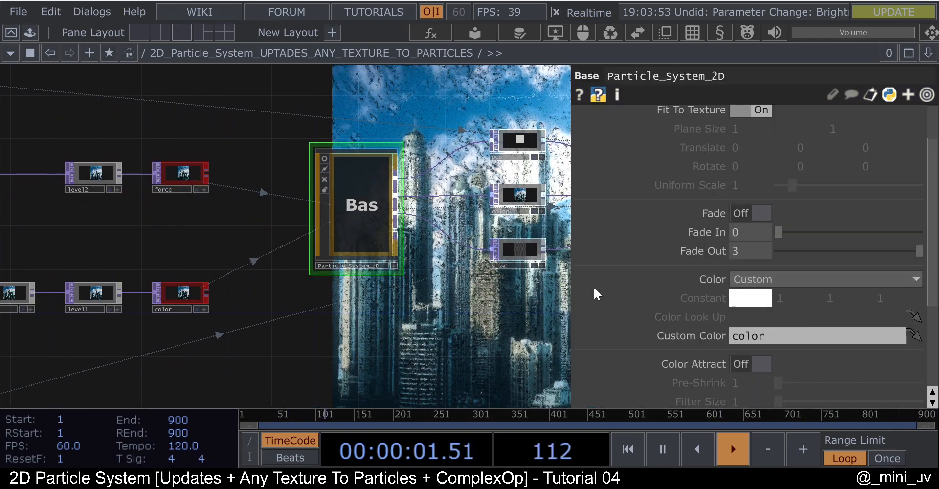
pyautogui.scroll(2, 286, 132)
pyautogui.moveTo(218, 134); pyautogui.dragTo(253, 169)
pyautogui.scroll(3, 703, 214)
pyautogui.click(646, 144)
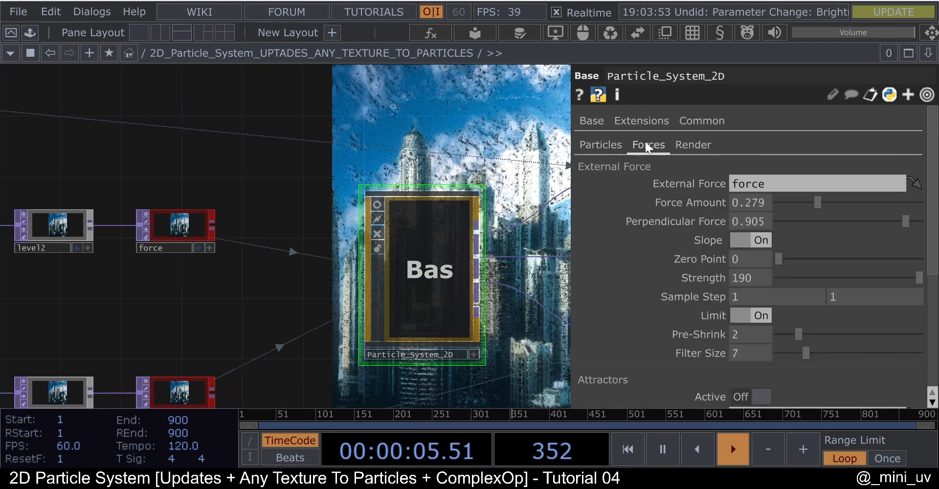
pyautogui.click(602, 144)
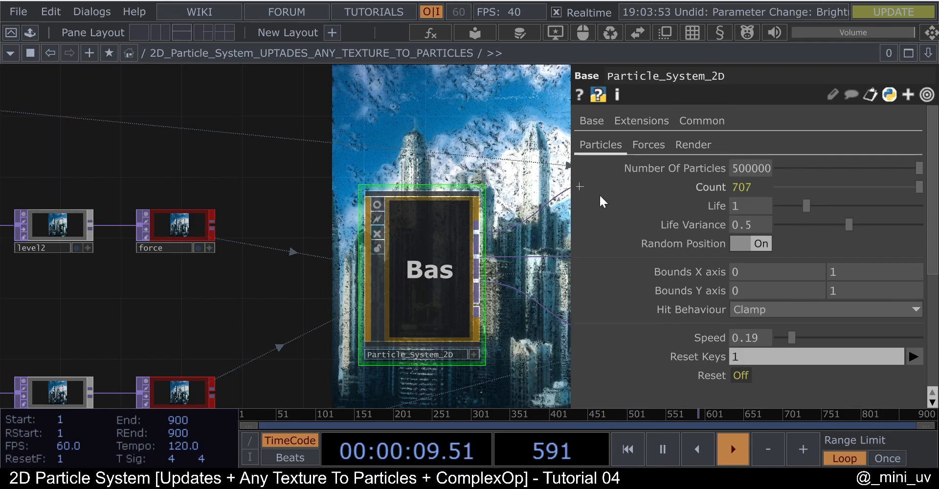
pyautogui.scroll(-5, 293, 323)
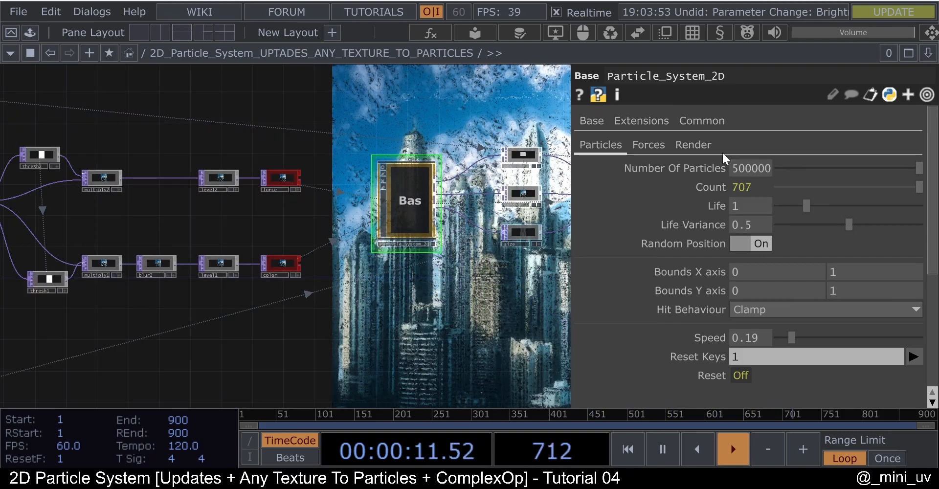
pyautogui.press('Tab')
pyautogui.write('noi')
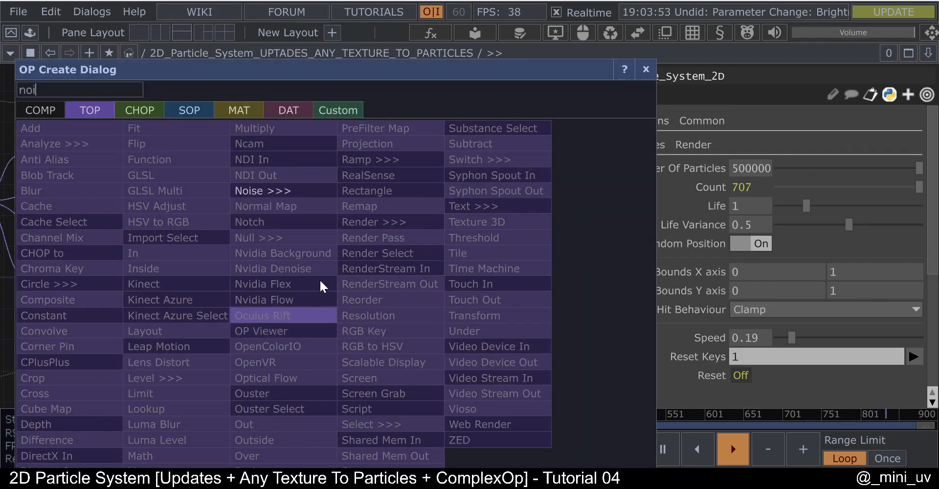
pyautogui.click(268, 190)
pyautogui.click(321, 340)
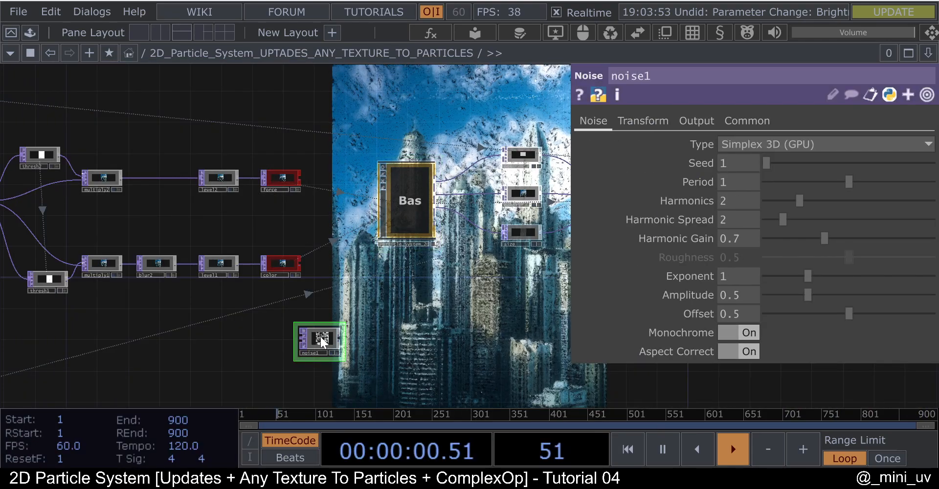
pyautogui.press('Delete')
# - Examine the Number Of Particles and Count settings of Particle_System_2D
pyautogui.moveTo(261, 336); pyautogui.dragTo(319, 338)
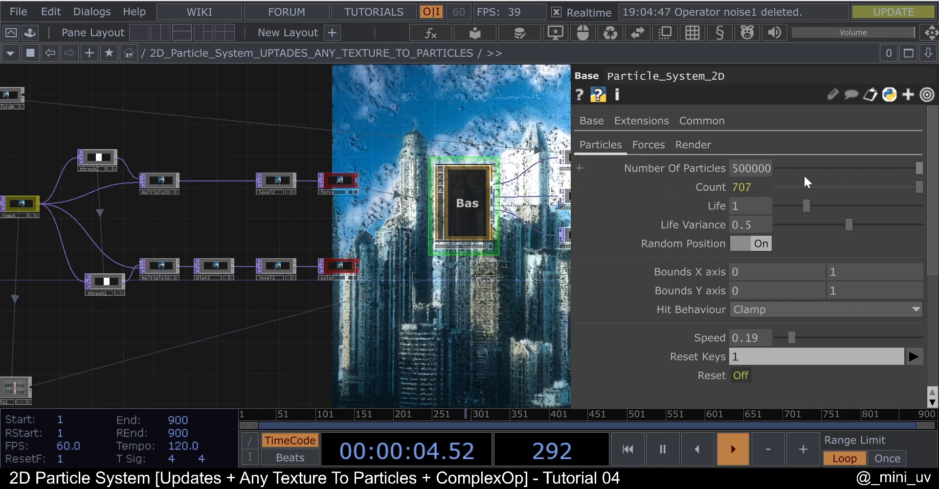
pyautogui.scroll(4, 489, 196)
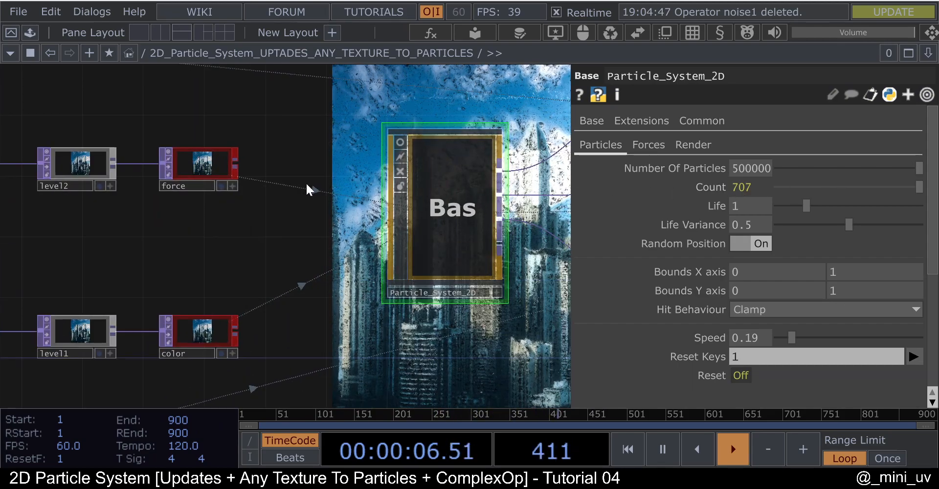
pyautogui.moveTo(311, 179); pyautogui.dragTo(245, 207)
pyautogui.scroll(2, 378, 222)
pyautogui.scroll(-2, 406, 223)
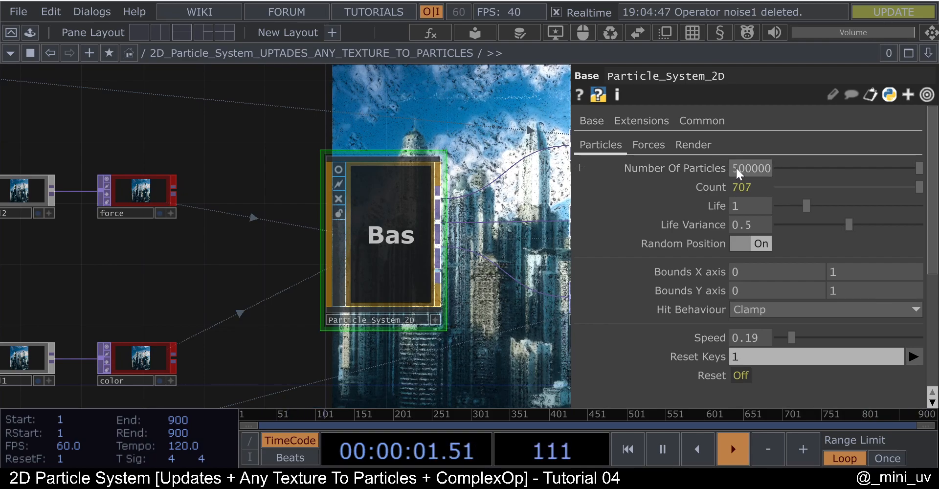
pyautogui.scroll(-3, 463, 223)
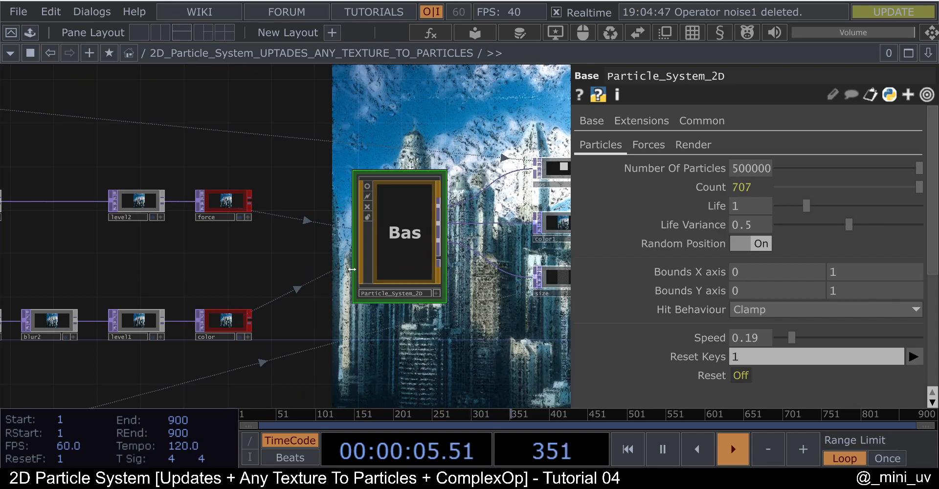
# - Enter the Particle_System_2D network and select its Parameters base
pyautogui.moveTo(334, 191); pyautogui.dragTo(301, 169)
pyautogui.scroll(3, 315, 185)
pyautogui.press('i')
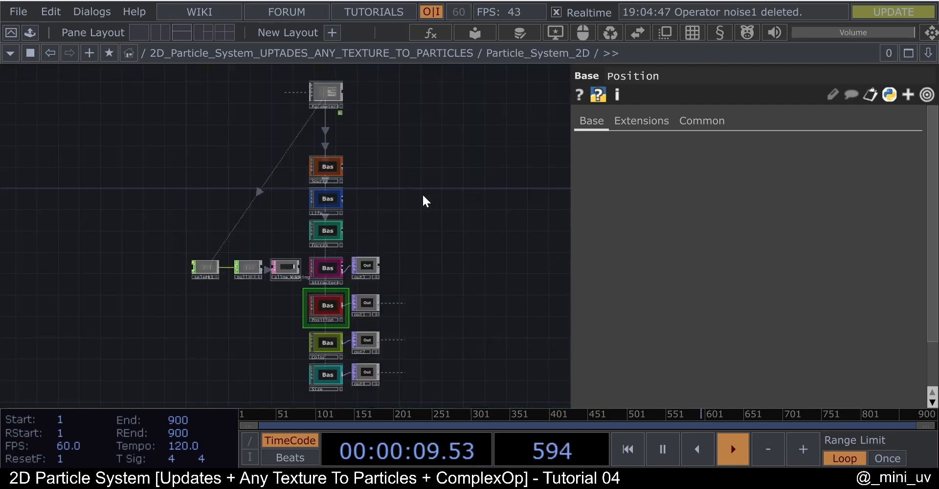
pyautogui.moveTo(389, 212); pyautogui.dragTo(429, 208)
pyautogui.moveTo(428, 154); pyautogui.dragTo(430, 188)
pyautogui.scroll(8, 374, 165)
pyautogui.click(375, 192)
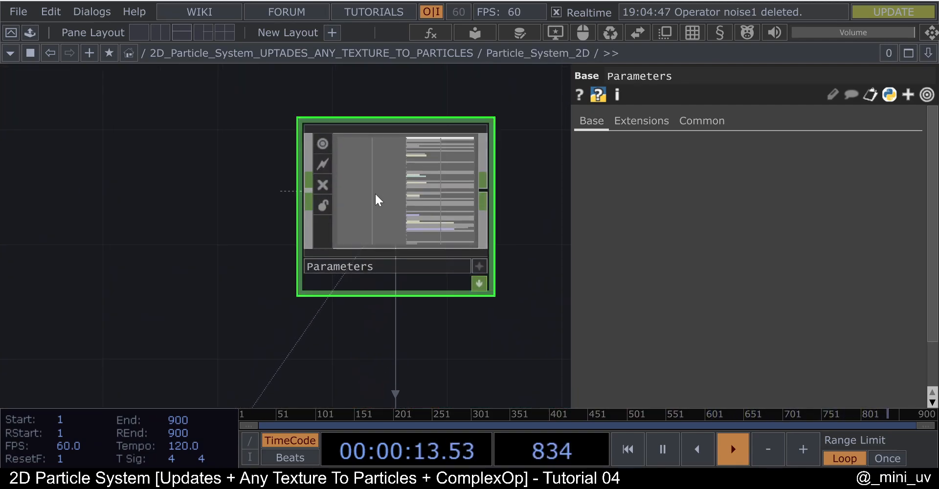
# - Enter the Parameters network and examine how select1 and select3 feed the math operators for the particle count
pyautogui.press('i')
pyautogui.moveTo(237, 205); pyautogui.dragTo(129, 261)
pyautogui.scroll(5, 203, 234)
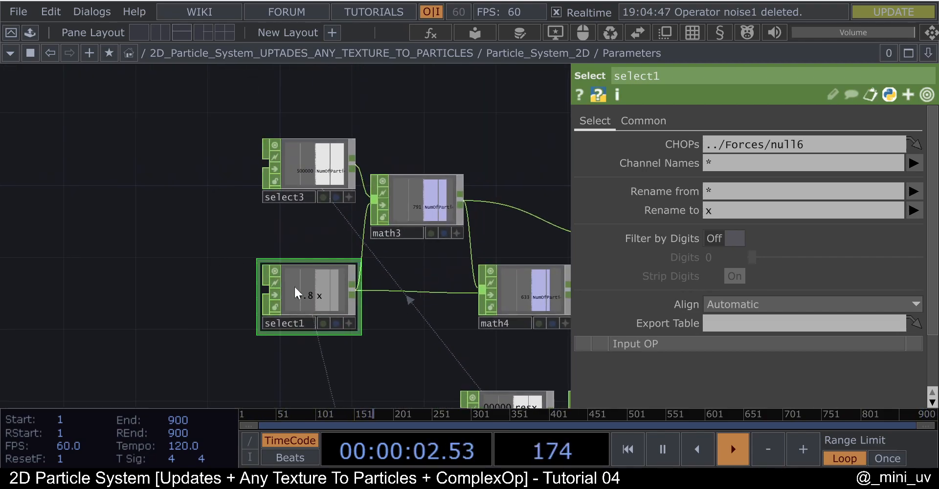
pyautogui.scroll(5, 301, 291)
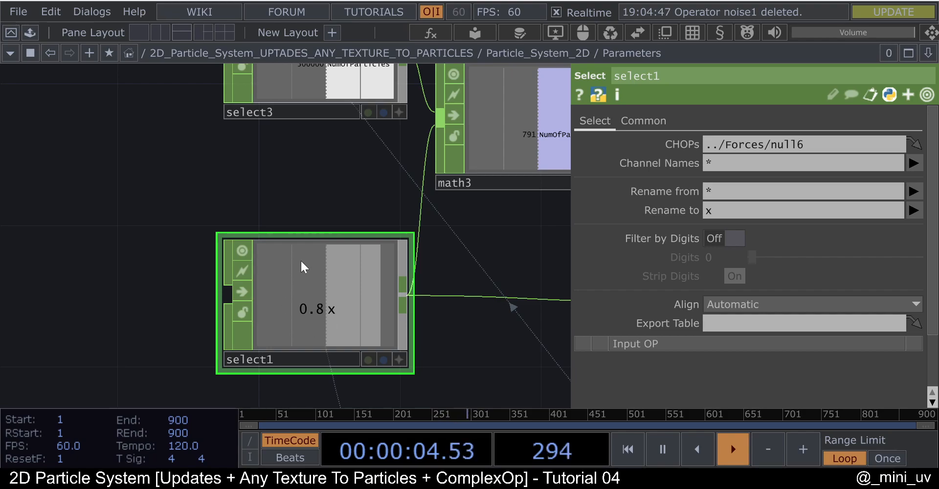
pyautogui.scroll(-5, 316, 296)
pyautogui.scroll(-5, 300, 251)
pyautogui.scroll(5, 310, 267)
pyautogui.scroll(-5, 310, 257)
pyautogui.scroll(6, 304, 264)
pyautogui.scroll(-6, 322, 242)
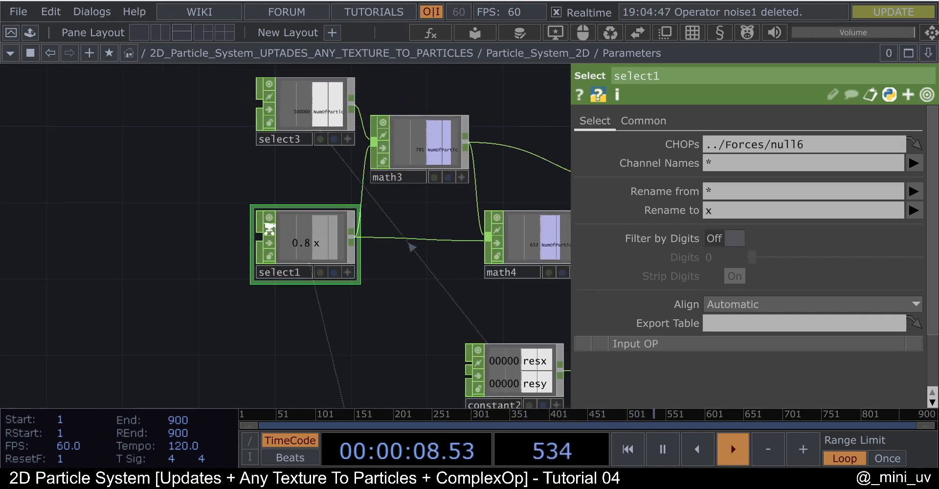
pyautogui.scroll(-10, 269, 285)
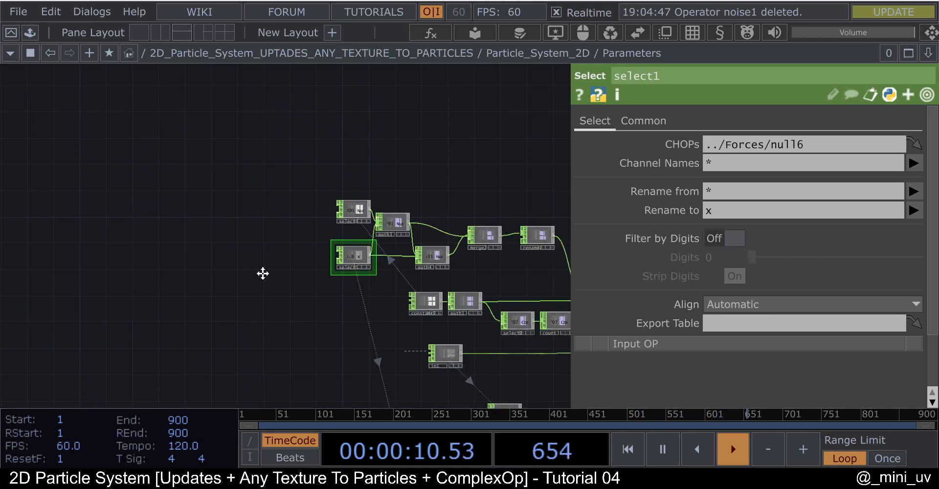
# - Return to the Particle_System_2D network and enter its Forces base
pyautogui.scroll(-8, 347, 193)
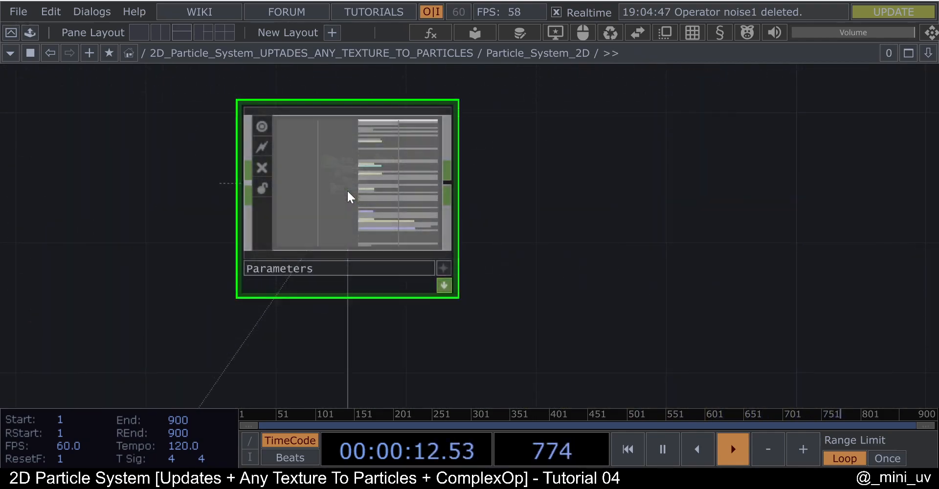
pyautogui.scroll(3, 395, 330)
pyautogui.moveTo(398, 327); pyautogui.dragTo(407, 237)
pyautogui.scroll(4, 405, 236)
pyautogui.scroll(6, 342, 273)
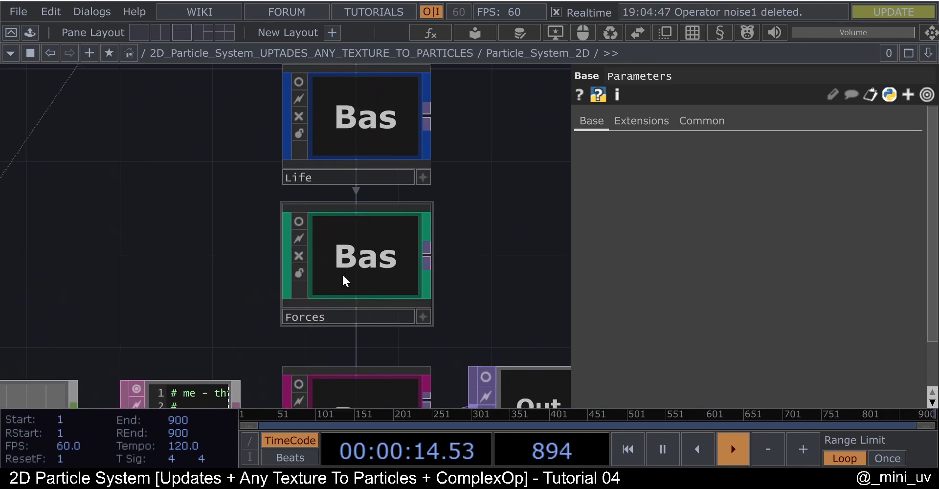
pyautogui.scroll(-3, 257, 210)
pyautogui.moveTo(348, 249); pyautogui.dragTo(308, 284)
pyautogui.scroll(10, 342, 167)
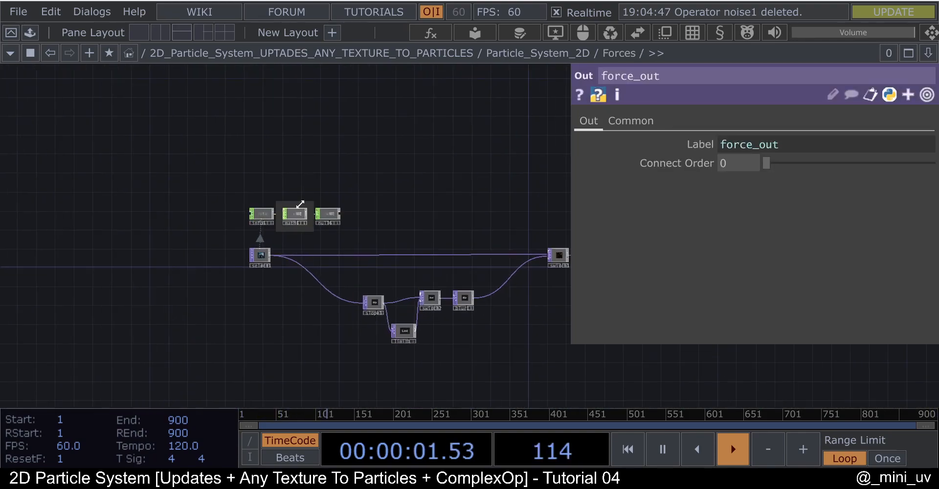
# - Inspect the info1 and math3 operators that derive the texture's aspect ratio for null6
pyautogui.click(225, 201)
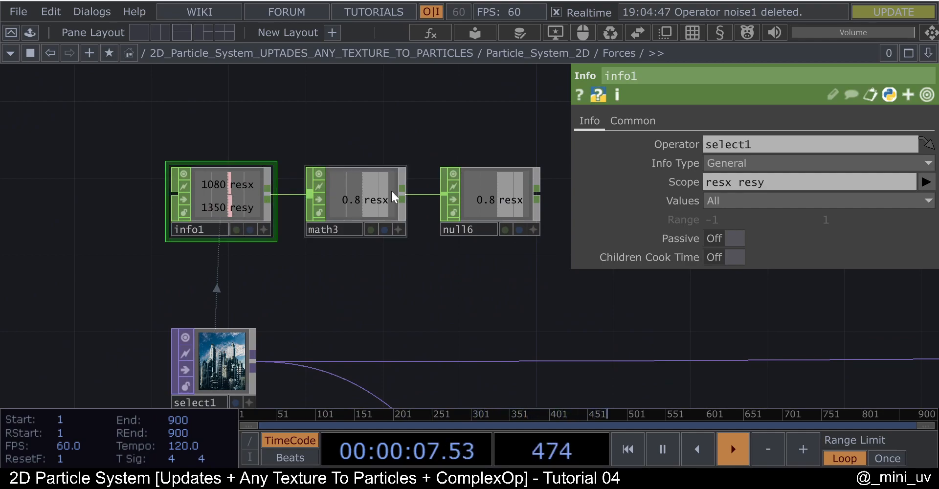
pyautogui.moveTo(382, 250); pyautogui.dragTo(362, 262)
pyautogui.click(344, 205)
pyautogui.moveTo(373, 147); pyautogui.dragTo(275, 187)
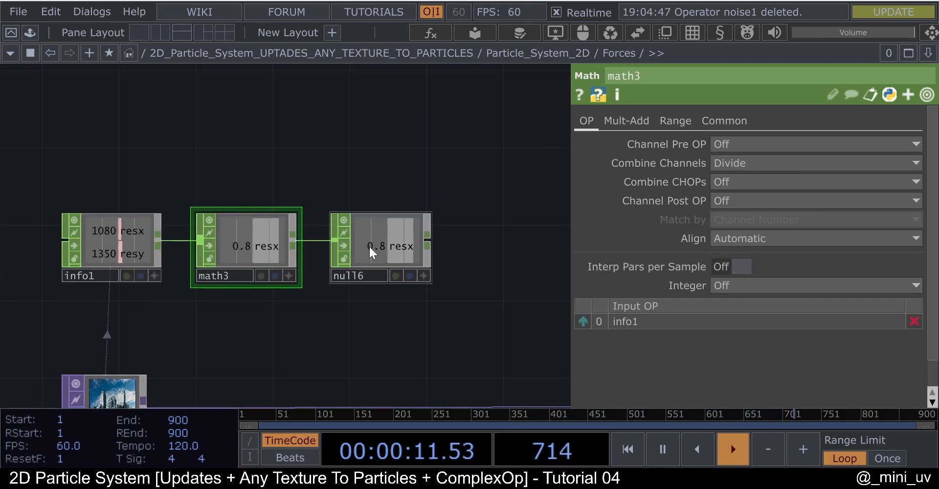
# - Leave the Forces base and return to the Parameters base in the Particle_System_2D network
pyautogui.scroll(-2, 362, 239)
pyautogui.scroll(-5, 348, 235)
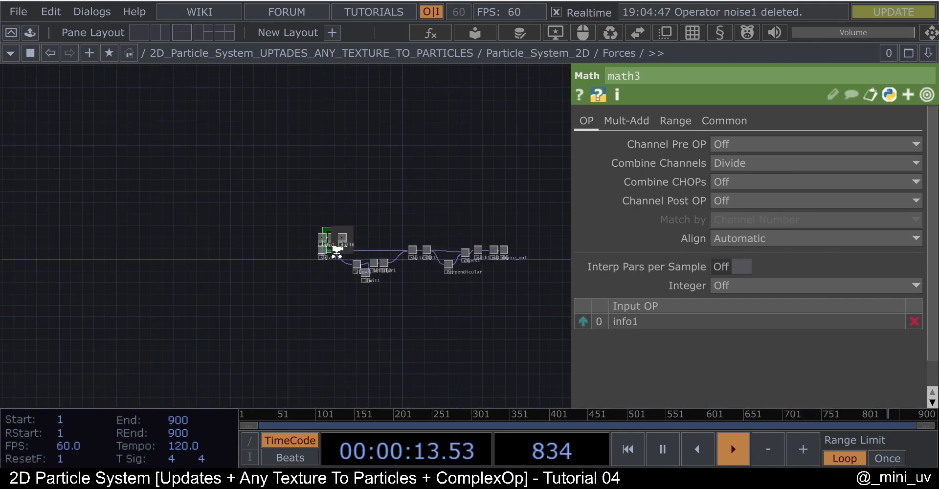
pyautogui.scroll(5, 337, 167)
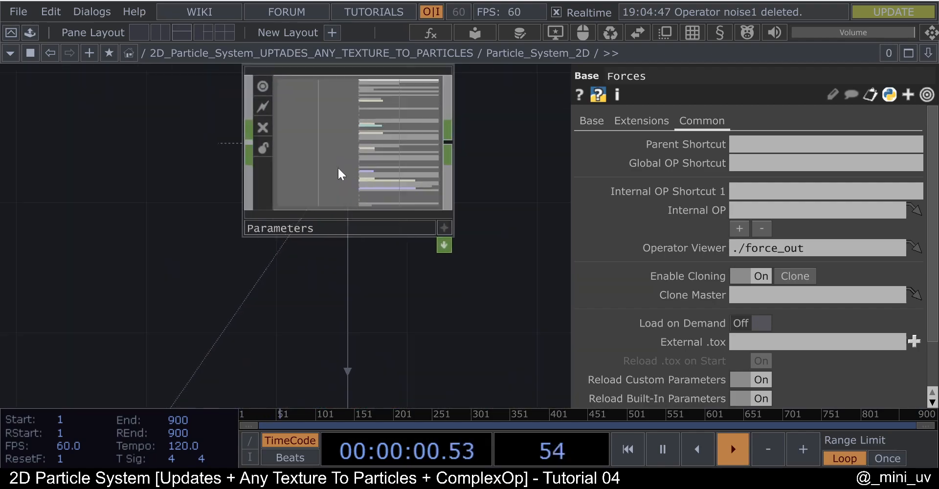
# - Enter the Parameters network and examine the select3 and select1 operators that supply the particle number and aspect ratio
pyautogui.scroll(5, 139, 174)
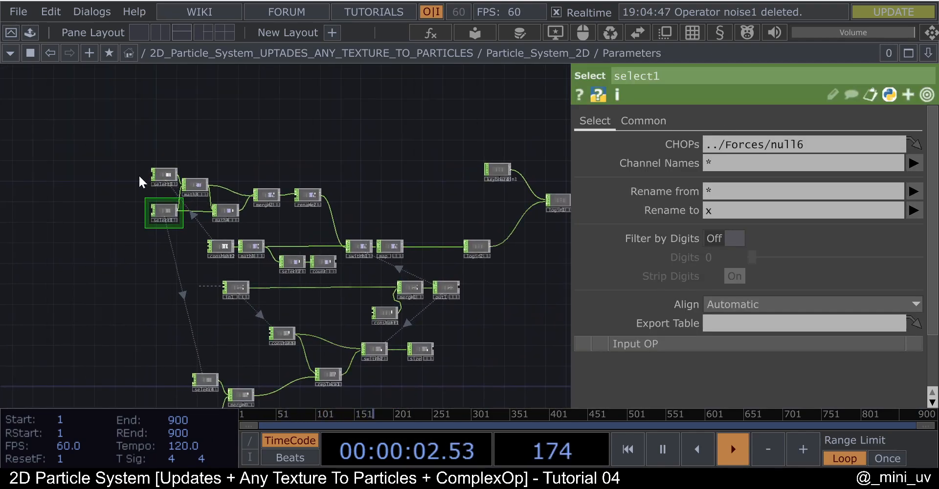
pyautogui.scroll(3, 105, 209)
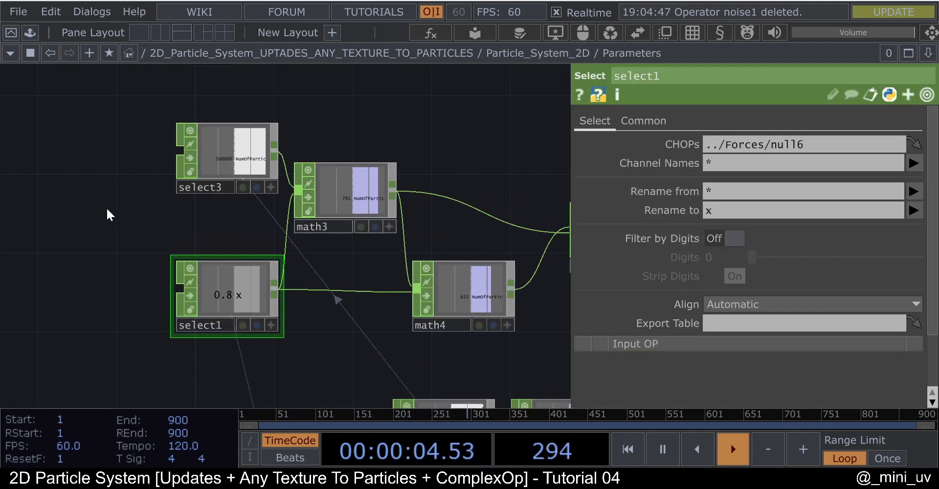
pyautogui.click(245, 127)
pyautogui.scroll(-3, 246, 127)
pyautogui.scroll(3, 266, 239)
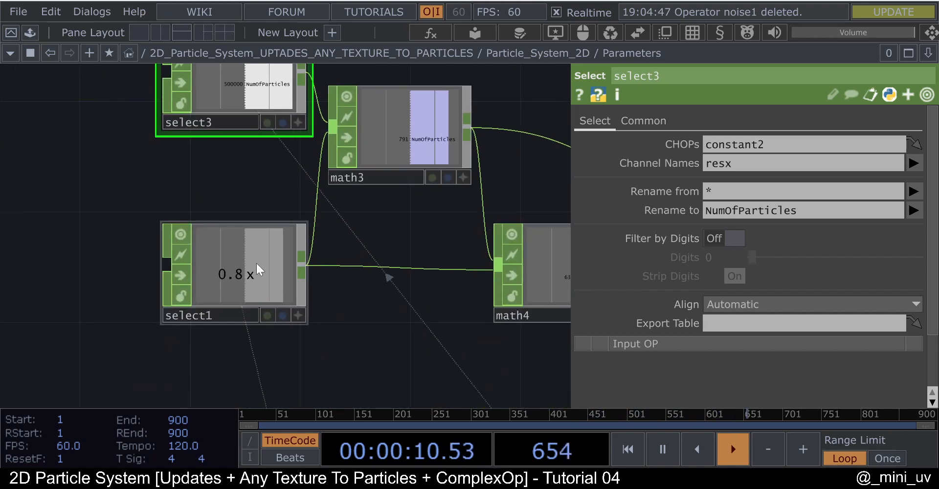
pyautogui.click(245, 272)
pyautogui.scroll(-3, 202, 269)
pyautogui.scroll(-5, 201, 269)
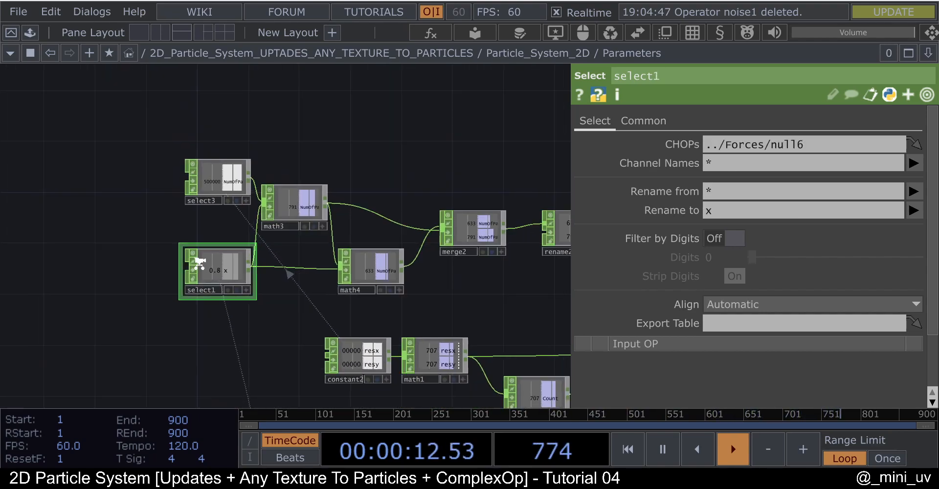
pyautogui.scroll(3, 418, 284)
# - Follow the math3 and math4 outputs through merge2 and rename2 to examine the resx and resy channels reaching switch1
pyautogui.moveTo(417, 283); pyautogui.dragTo(356, 277)
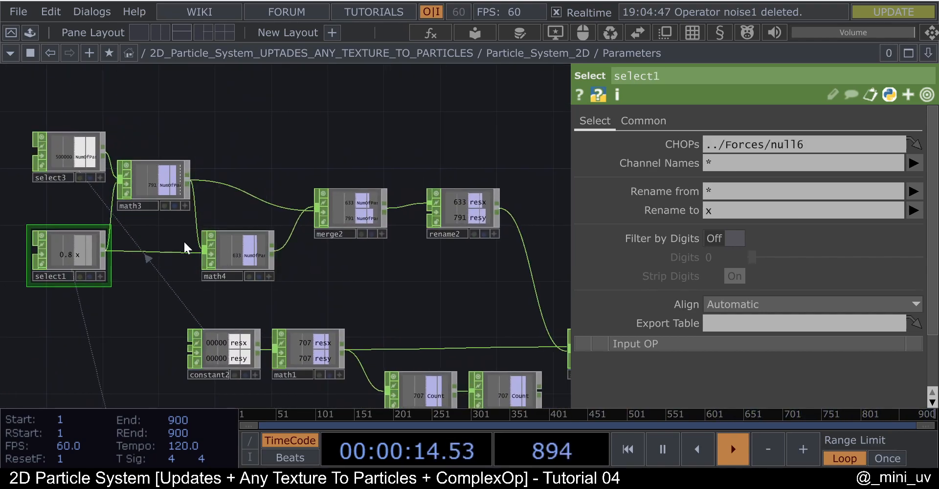
pyautogui.scroll(3, 455, 211)
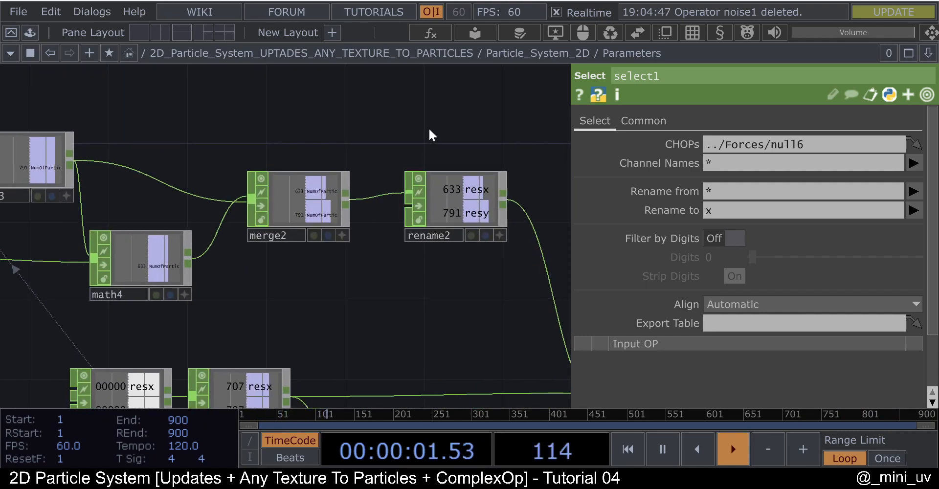
pyautogui.moveTo(429, 128); pyautogui.dragTo(370, 156)
pyautogui.scroll(3, 400, 243)
pyautogui.scroll(-10, 423, 185)
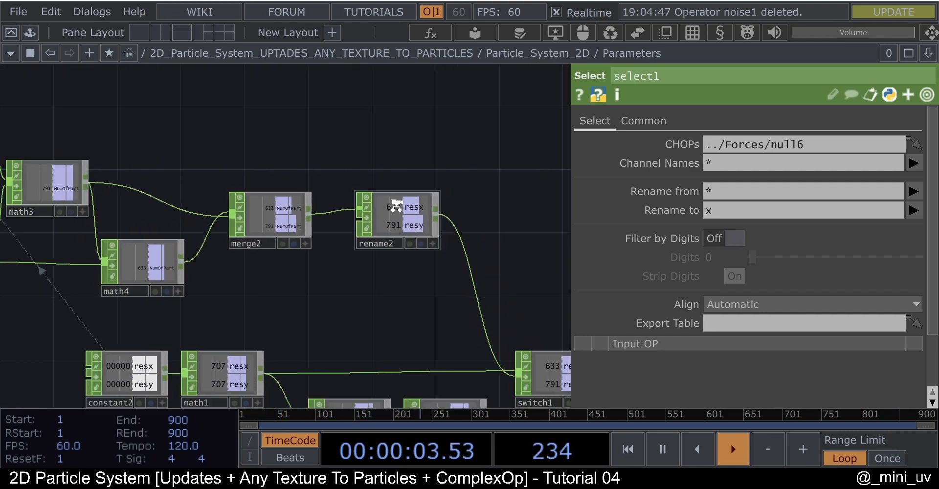
pyautogui.moveTo(342, 266); pyautogui.dragTo(210, 232)
pyautogui.moveTo(388, 186); pyautogui.dragTo(435, 168)
pyautogui.scroll(7, 318, 131)
pyautogui.scroll(-4, 324, 160)
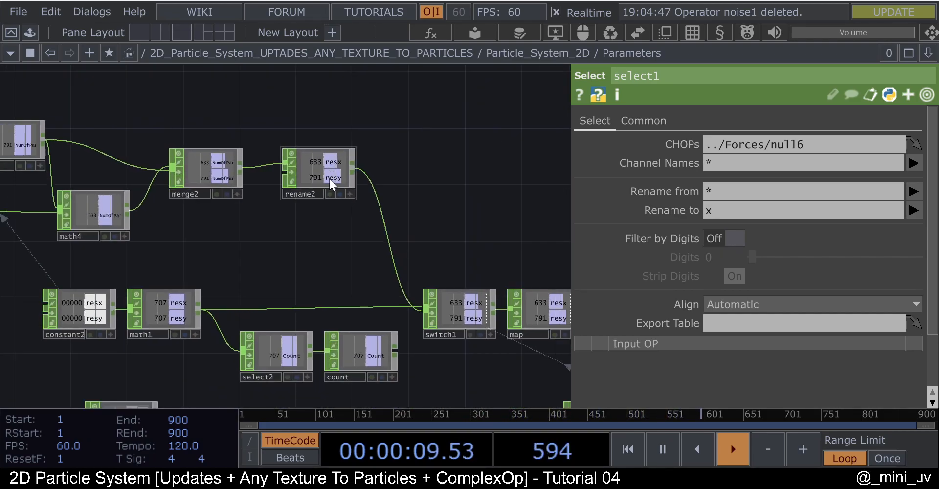
# - Inspect select3 again, trace its chain through switch1 and map, and return to the project's top-level network
pyautogui.moveTo(386, 131); pyautogui.dragTo(492, 128)
pyautogui.moveTo(191, 112); pyautogui.dragTo(295, 133)
pyautogui.scroll(5, 142, 142)
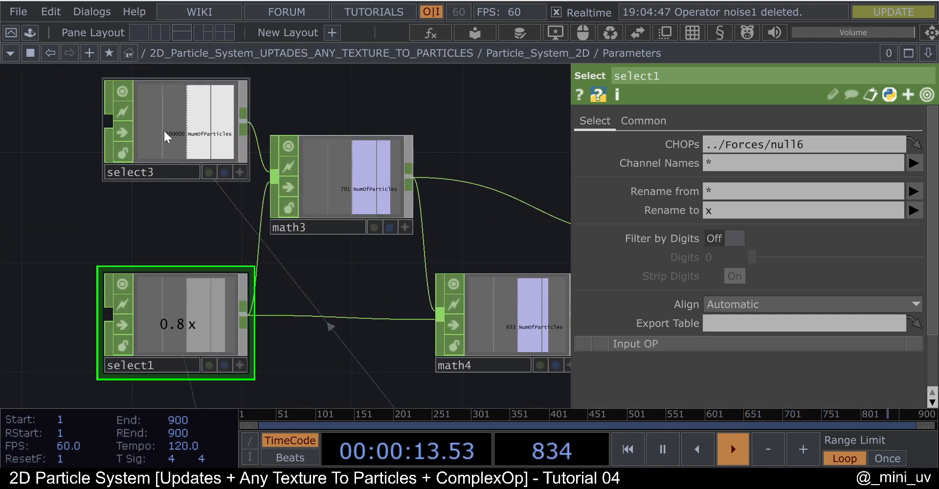
pyautogui.click(201, 123)
pyautogui.scroll(-7, 131, 150)
pyautogui.scroll(3, 449, 214)
pyautogui.scroll(-6, 420, 286)
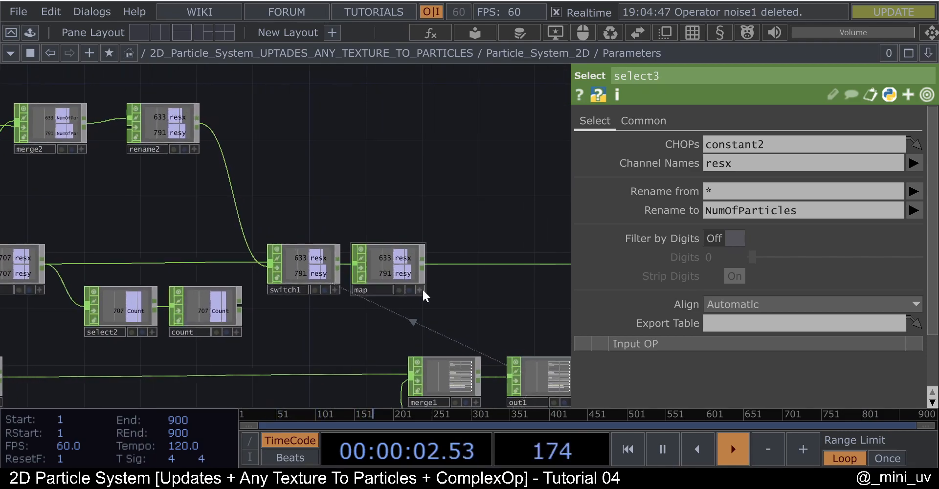
pyautogui.scroll(-5, 369, 199)
pyautogui.scroll(-5, 366, 208)
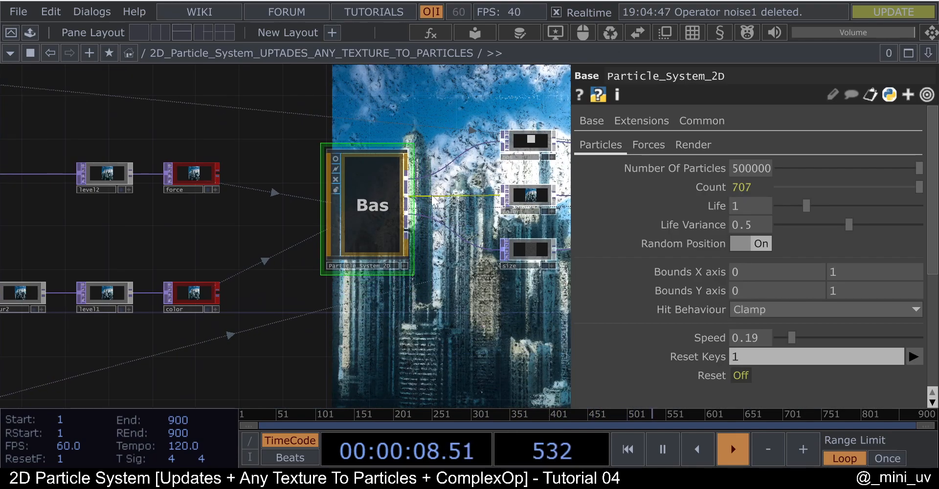
# - Open the Particle_System_2D parameters in a floating window and place it beside the network
pyautogui.rightClick(367, 208)
pyautogui.click(413, 42)
pyautogui.moveTo(399, 6); pyautogui.dragTo(593, 57)
pyautogui.moveTo(691, 40); pyautogui.dragTo(738, 33)
# - Enter the Parameters network inside Particle_System_2D and show the component's Render parameters in the floating window
pyautogui.doubleClick(322, 230)
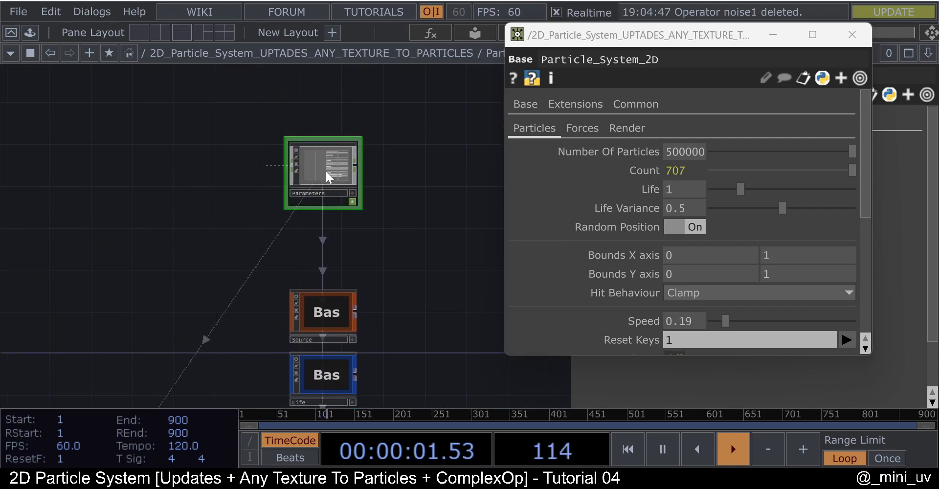
pyautogui.doubleClick(324, 163)
pyautogui.scroll(2, 440, 257)
pyautogui.moveTo(397, 194); pyautogui.dragTo(277, 191)
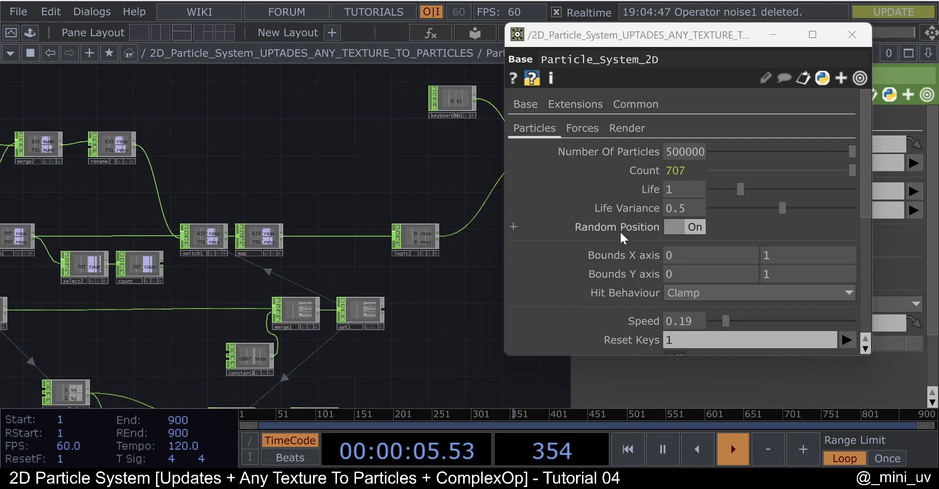
pyautogui.click(582, 128)
pyautogui.click(627, 128)
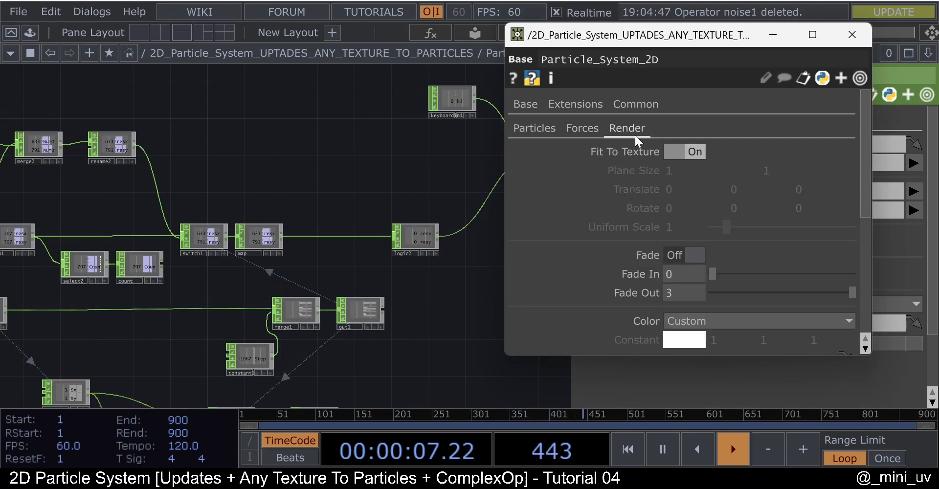
# - Switch Fit To Texture off and on to compare its effect on switch1, leaving it off
pyautogui.click(683, 151)
pyautogui.moveTo(292, 143); pyautogui.dragTo(387, 144)
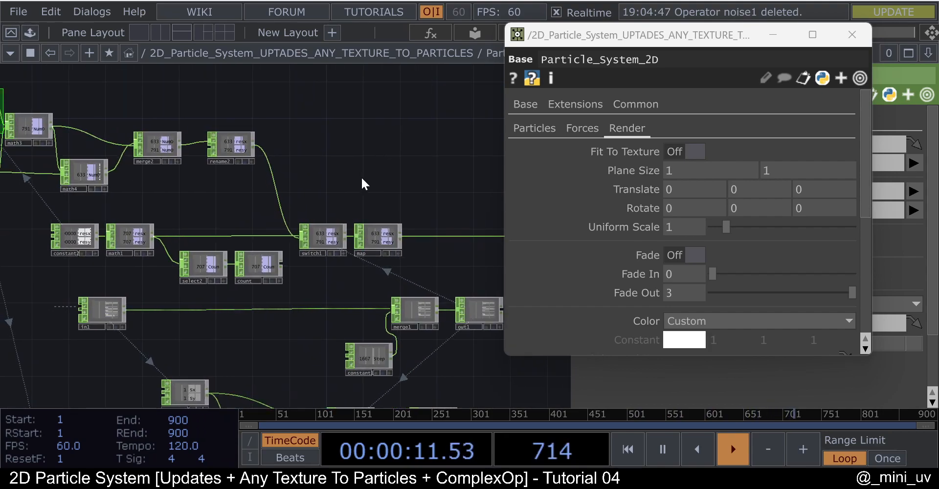
pyautogui.scroll(3, 371, 242)
pyautogui.click(683, 153)
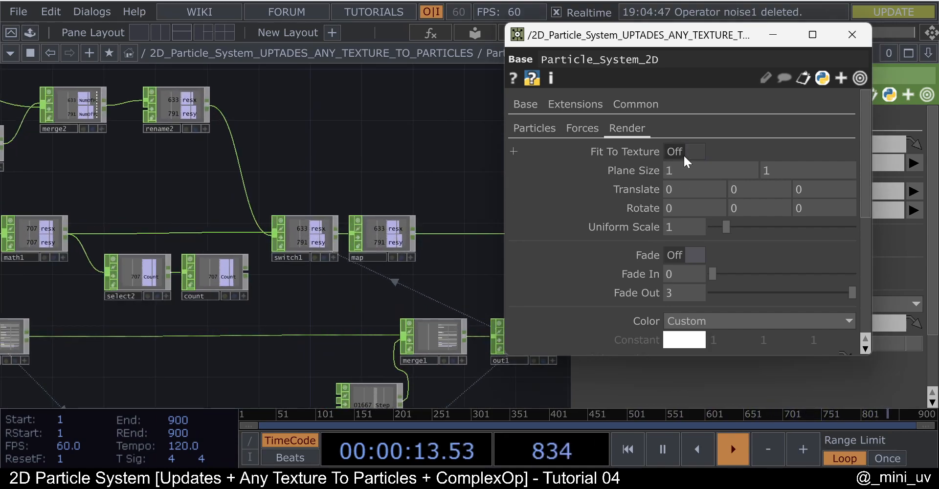
pyautogui.click(684, 155)
pyautogui.click(690, 154)
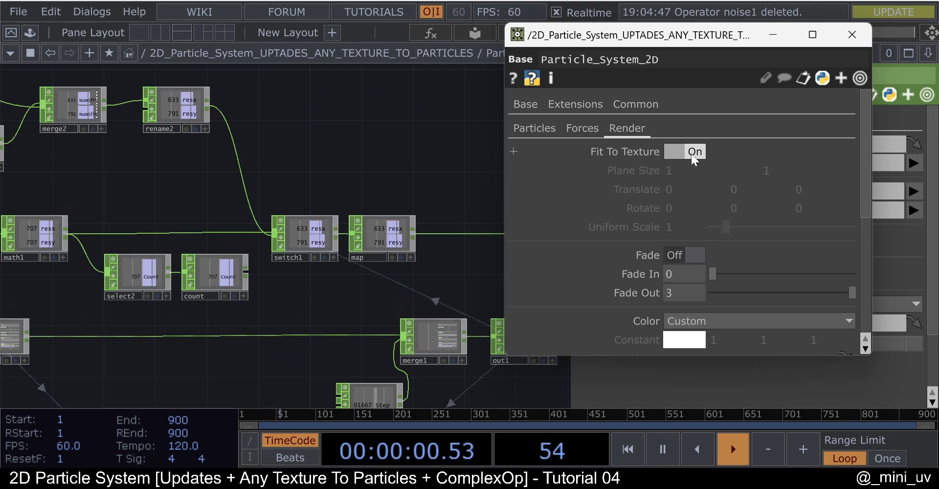
pyautogui.click(691, 153)
# - Leave the Parameters network, enter the Source base and check the cross1 operator's texture information
pyautogui.scroll(-8, 380, 193)
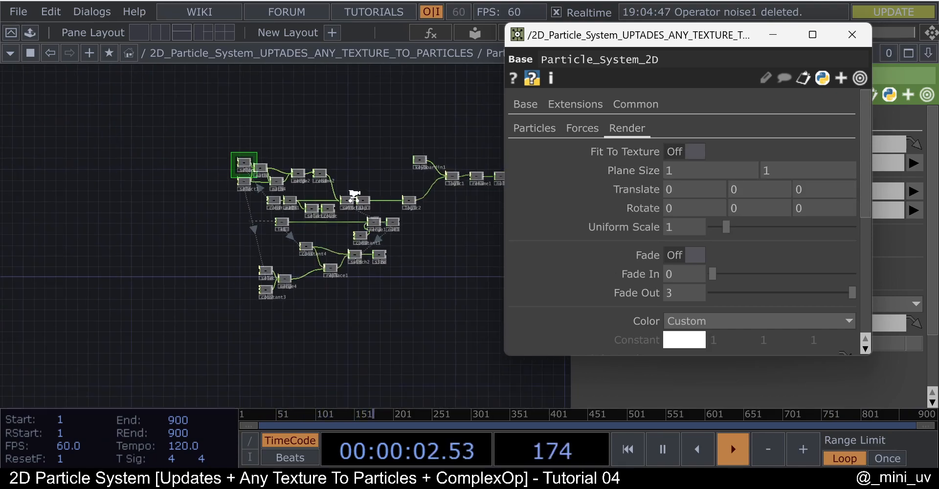
pyautogui.scroll(-6, 352, 192)
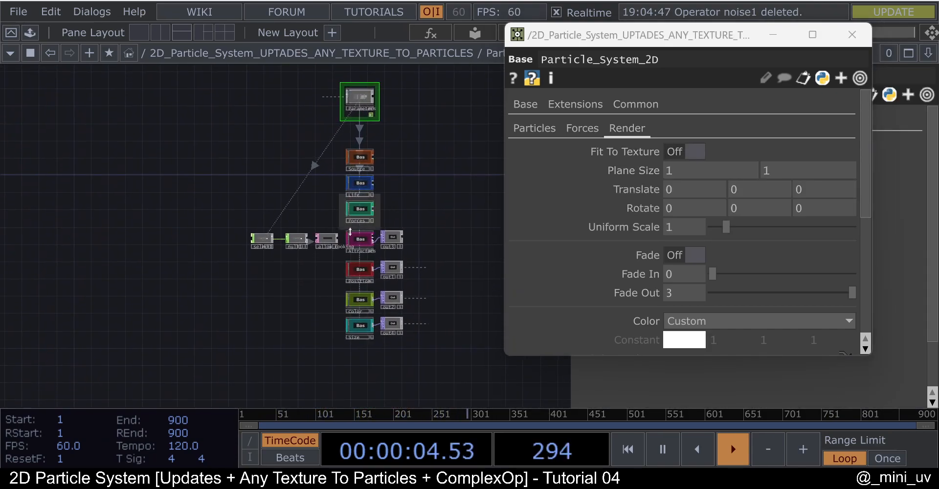
pyautogui.scroll(6, 362, 230)
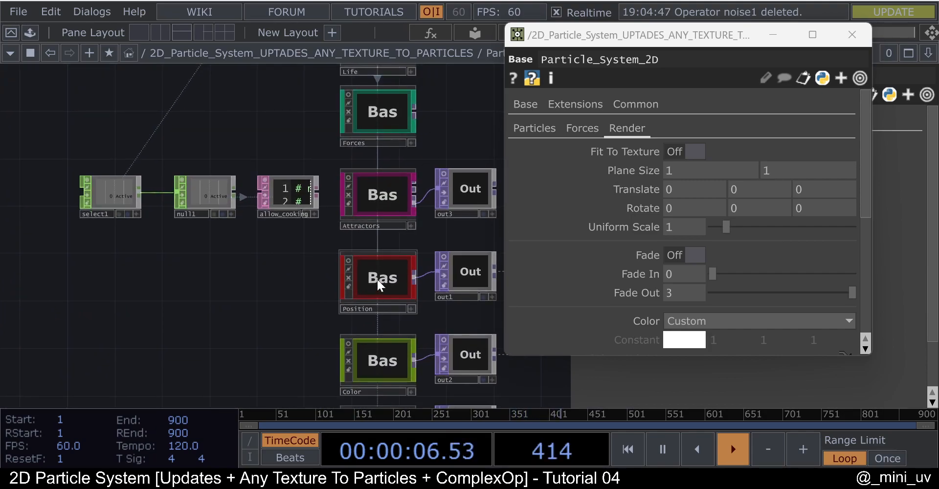
pyautogui.scroll(-4, 386, 205)
pyautogui.scroll(3, 367, 162)
pyautogui.scroll(3, 366, 161)
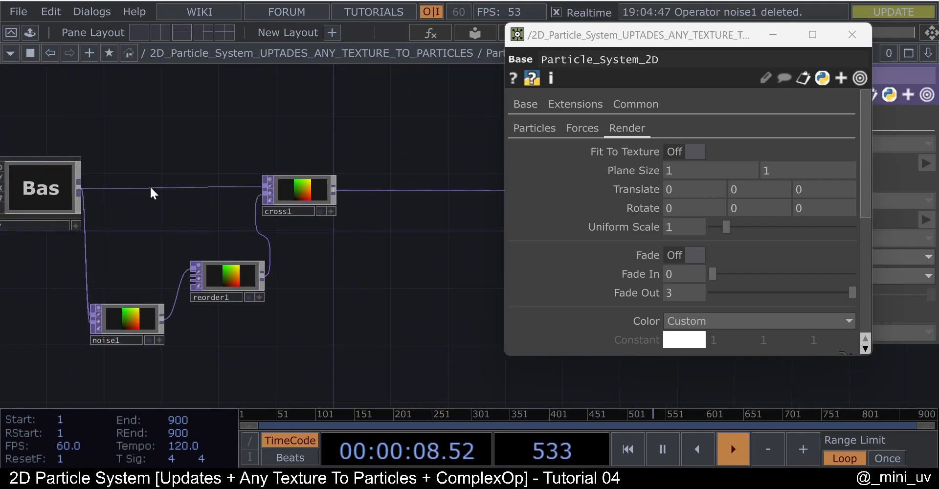
pyautogui.middleClick(283, 186)
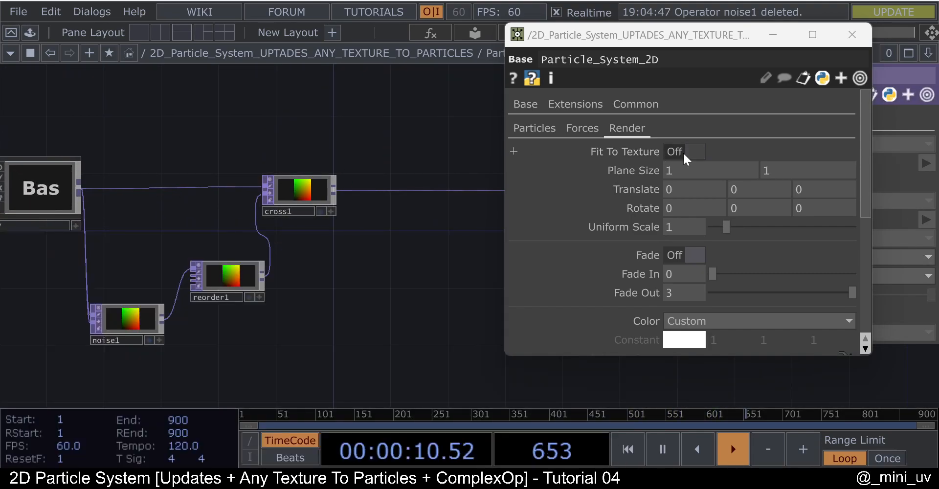
# - Turn Fit To Texture on and check the resolution and aspect of cross1 in the Source network
pyautogui.click(681, 151)
pyautogui.middleClick(293, 185)
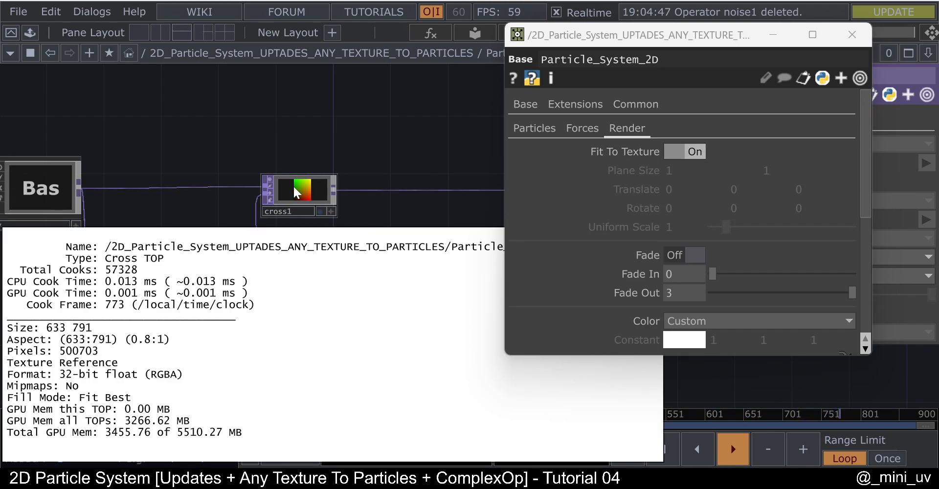
pyautogui.scroll(-3, 394, 190)
pyautogui.scroll(-4, 388, 202)
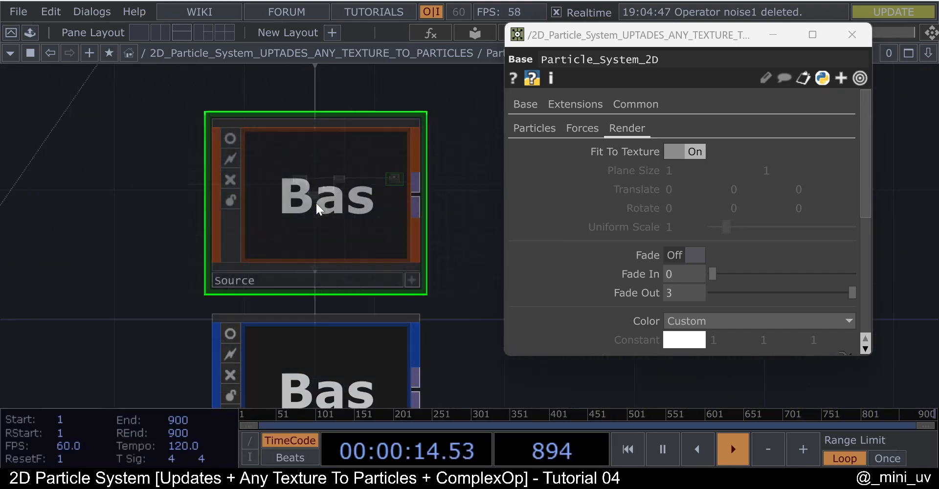
pyautogui.scroll(2, 327, 214)
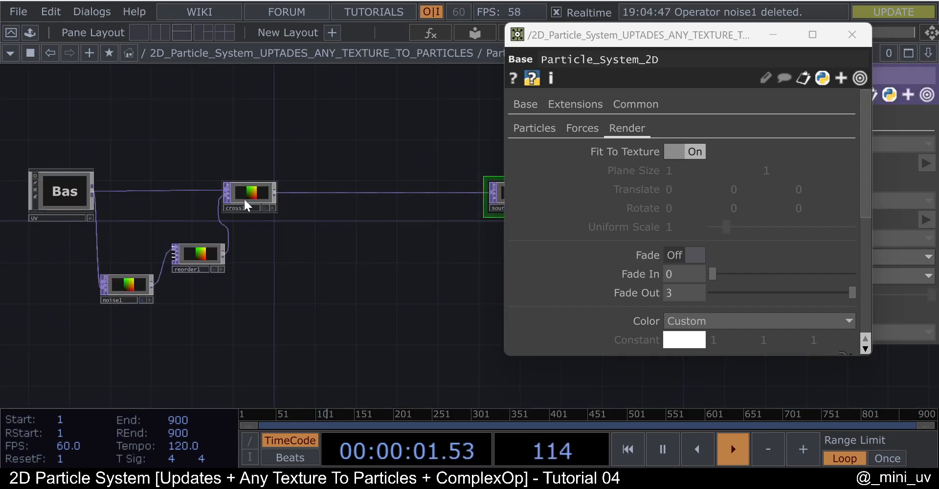
pyautogui.scroll(4, 245, 198)
pyautogui.middleClick(258, 184)
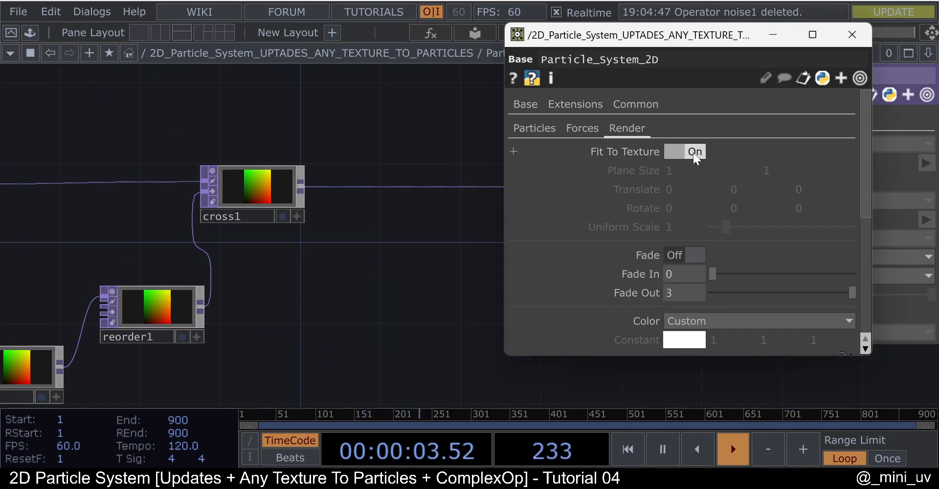
# - Turn Fit To Texture off and inspect the size, aspect and pixel count of cross1
pyautogui.click(695, 153)
pyautogui.middleClick(257, 185)
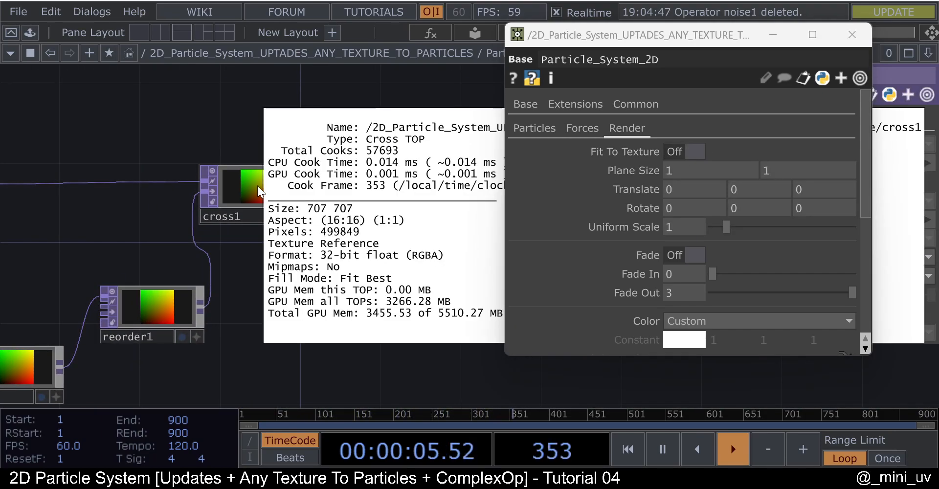
pyautogui.scroll(4, 304, 210)
pyautogui.middleClick(279, 219)
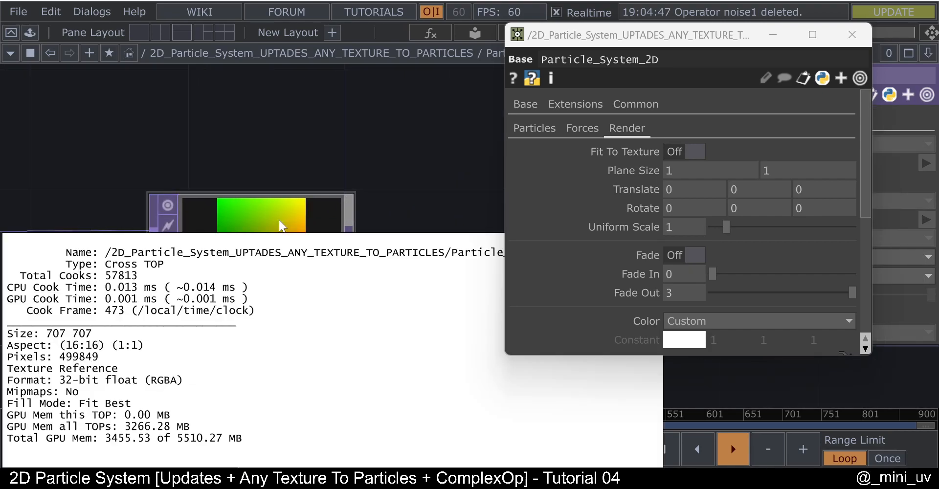
pyautogui.scroll(-5, 286, 217)
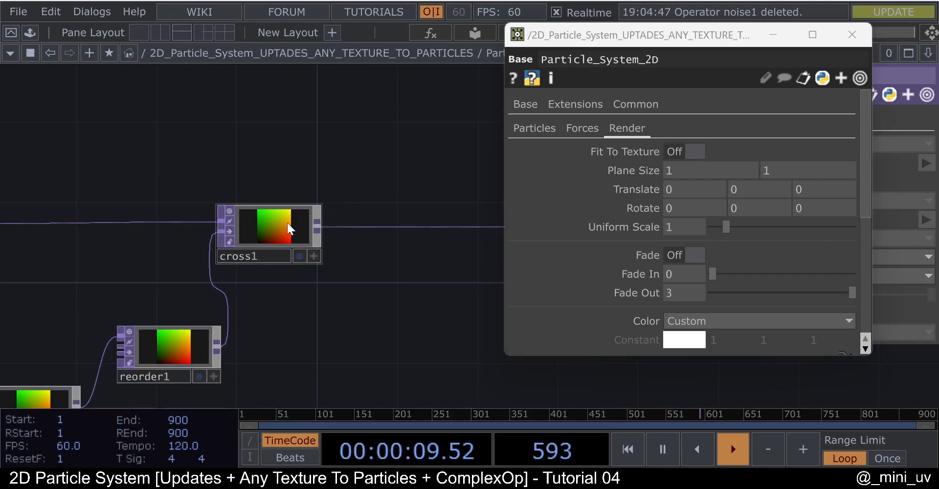
pyautogui.scroll(6, 279, 243)
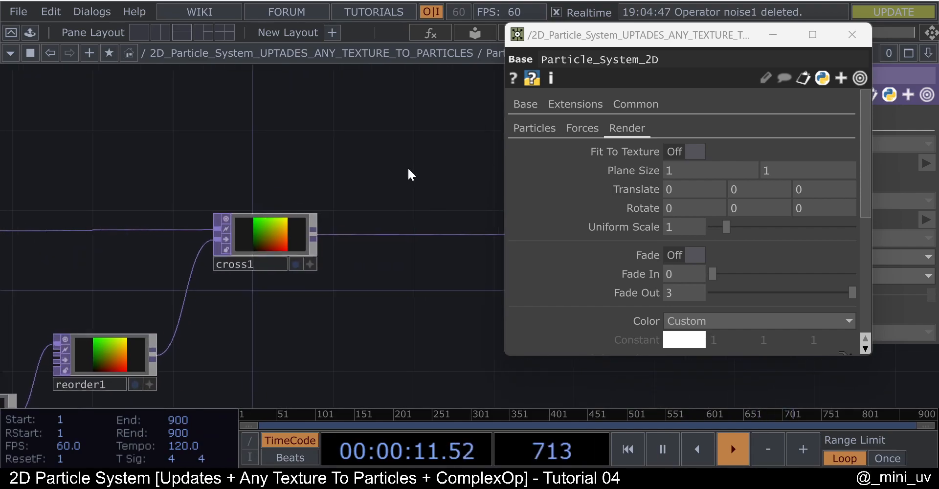
pyautogui.moveTo(650, 44); pyautogui.dragTo(669, 44)
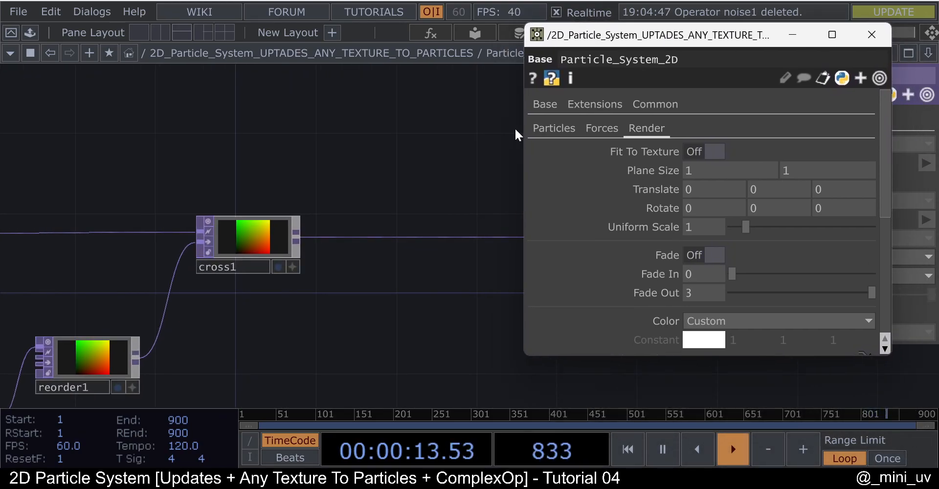
pyautogui.moveTo(259, 233); pyautogui.dragTo(305, 254, button='middle')
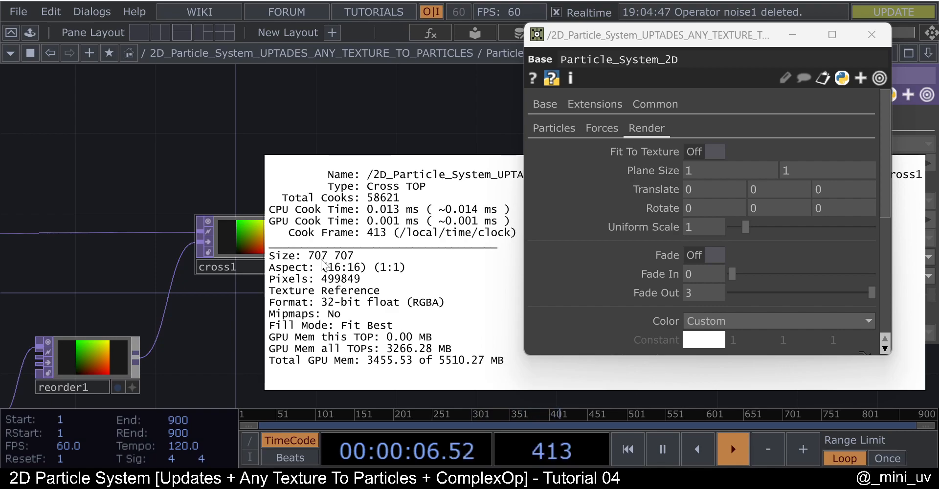
# - Review the Particles and Forces parameters of Particle_System_2D and turn Fit To Texture on in the Render parameters
pyautogui.click(569, 127)
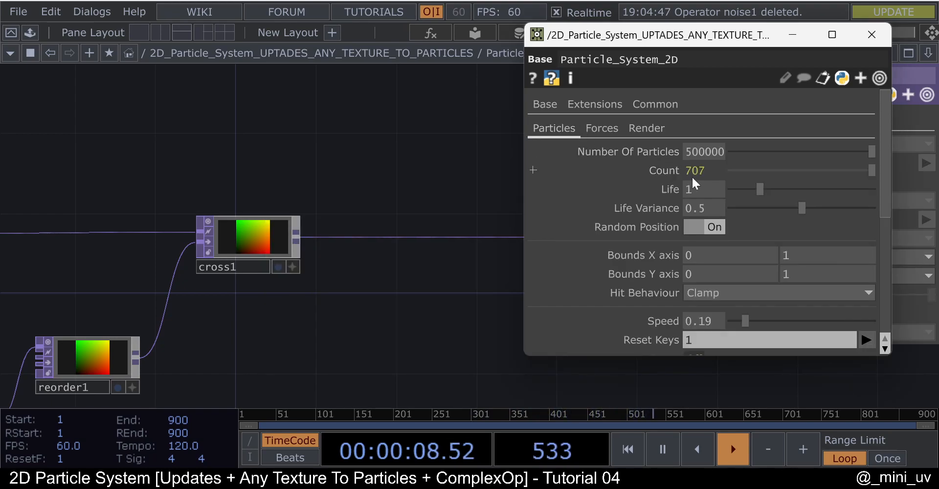
pyautogui.click(603, 127)
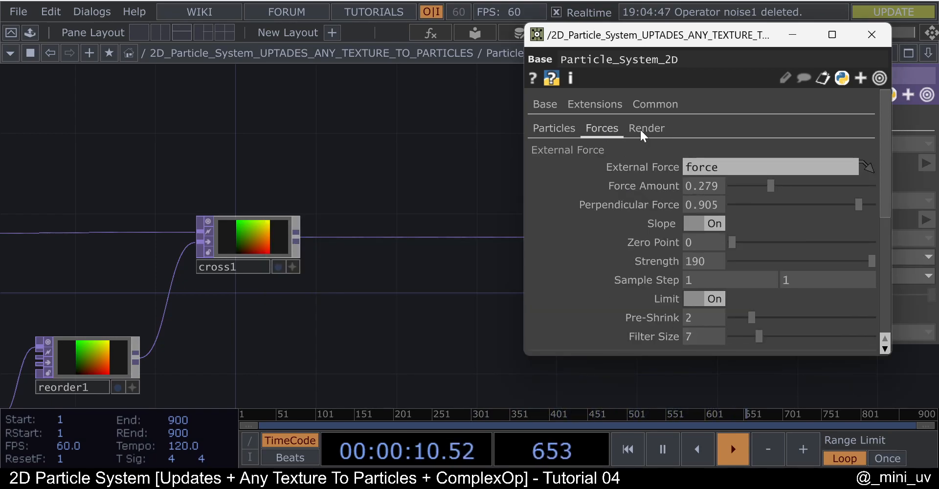
pyautogui.click(644, 128)
pyautogui.click(715, 149)
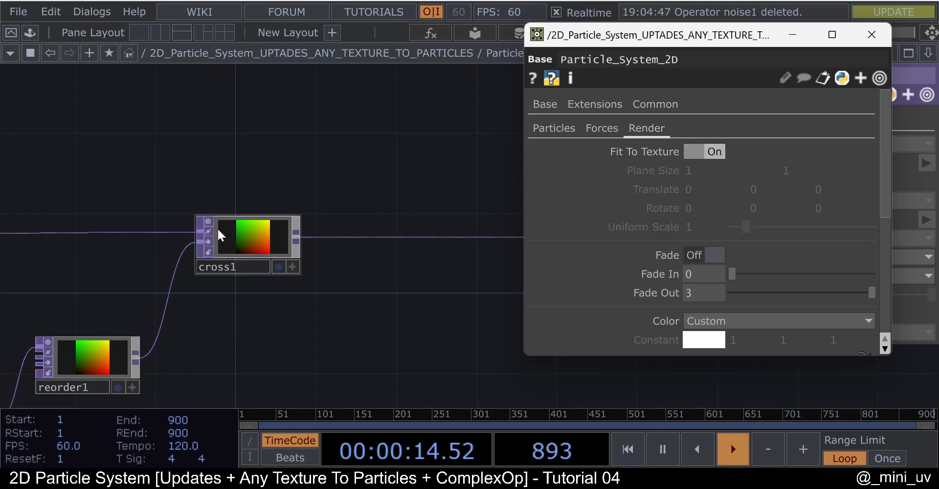
# - Check the texture information of cross1 and leave the Source network
pyautogui.middleClick(231, 247)
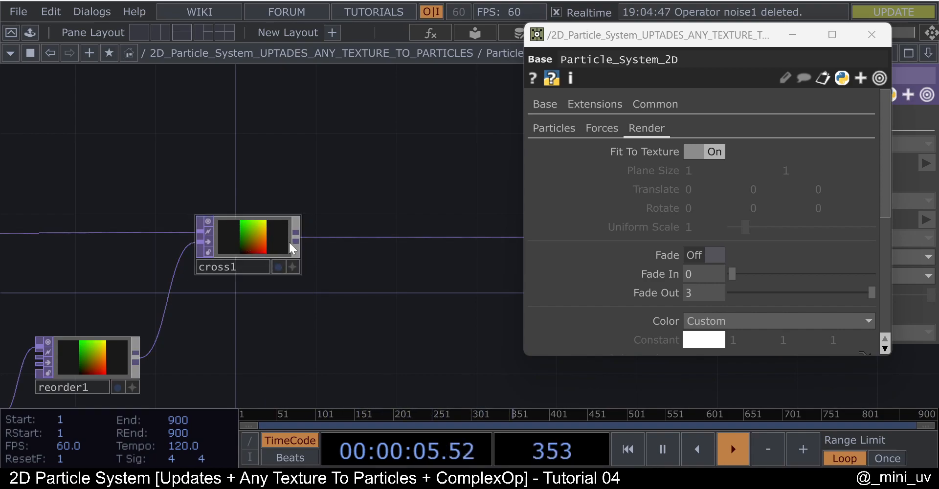
pyautogui.moveTo(245, 236); pyautogui.dragTo(312, 293, button='middle')
pyautogui.press('u')
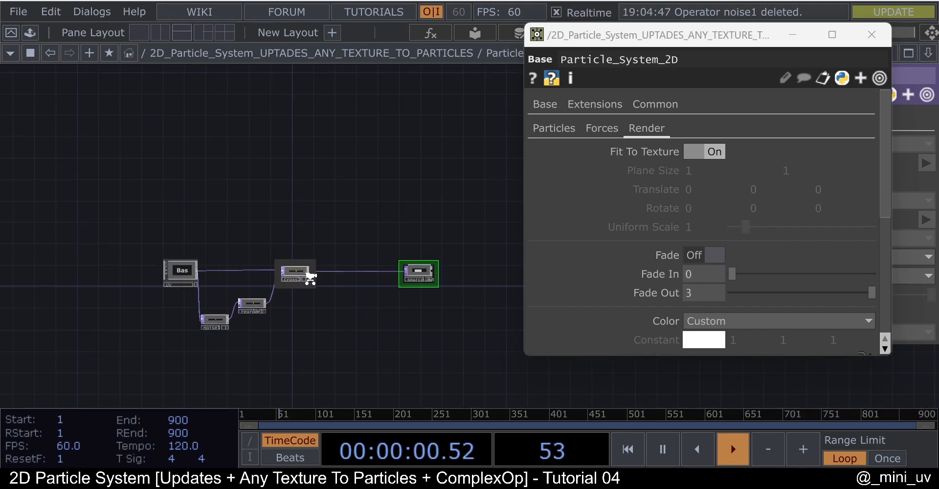
# - Locate the Position base in the Particle_System_2D network and enter it
pyautogui.scroll(-3, 310, 239)
pyautogui.moveTo(385, 249); pyautogui.dragTo(385, 172)
pyautogui.scroll(8, 327, 280)
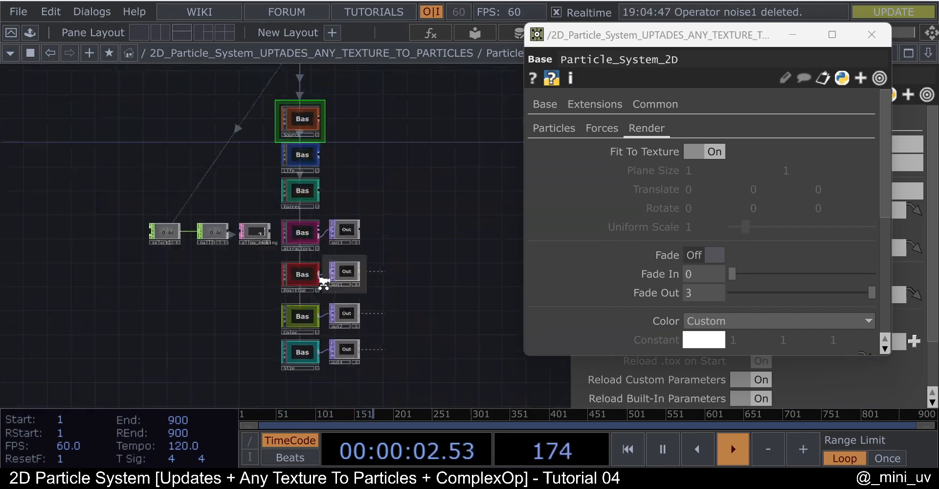
pyautogui.moveTo(97, 302); pyautogui.dragTo(155, 290)
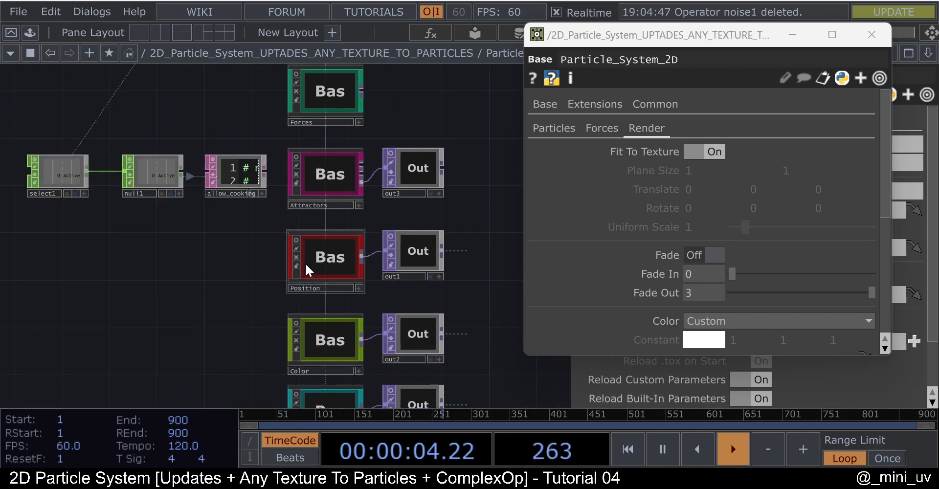
pyautogui.doubleClick(339, 269)
pyautogui.scroll(6, 382, 267)
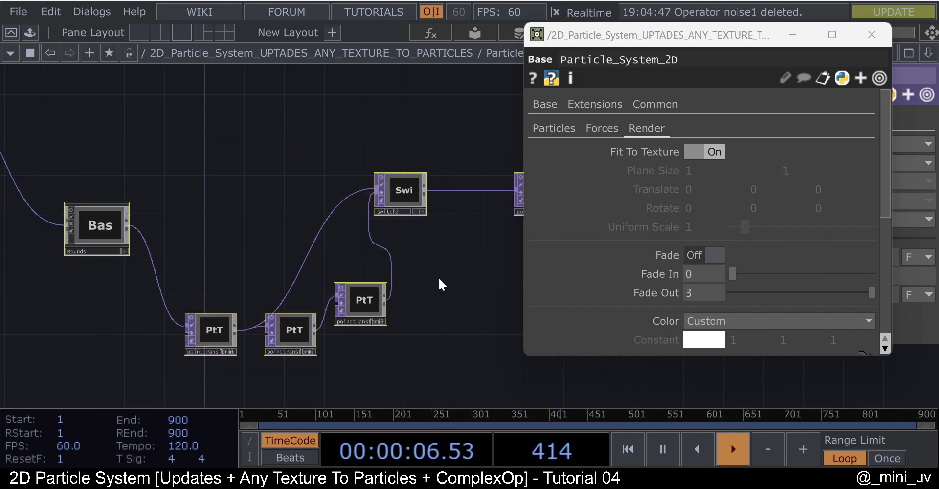
# - Select pointtransform1, close the floating parameter window and check the operator's Transform scale values
pyautogui.moveTo(217, 335); pyautogui.dragTo(198, 199)
pyautogui.click(220, 285)
pyautogui.moveTo(165, 280); pyautogui.dragTo(237, 315)
pyautogui.scroll(3, 291, 246)
pyautogui.moveTo(291, 246); pyautogui.dragTo(330, 202, button='middle')
pyautogui.click(798, 38)
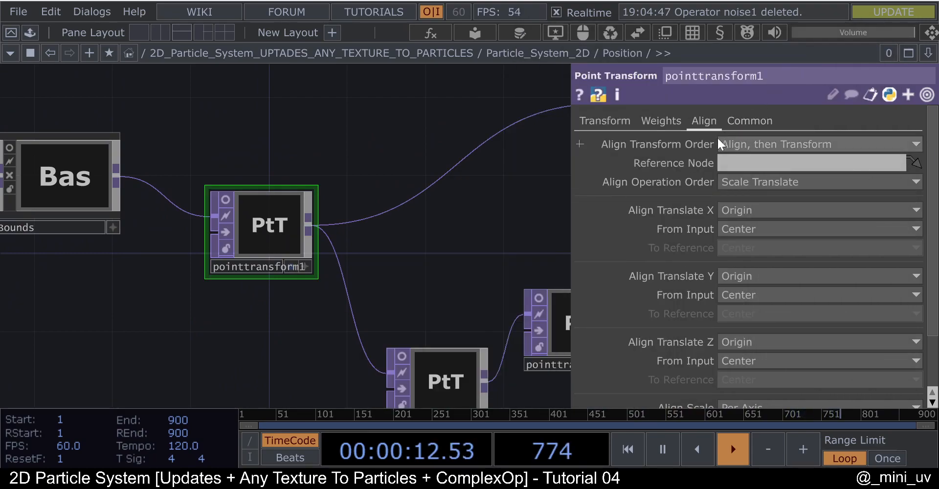
pyautogui.click(606, 122)
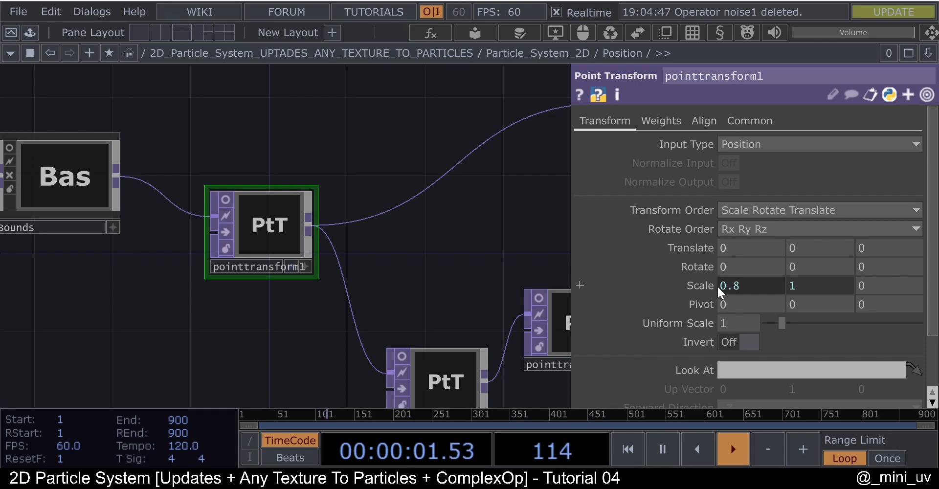
# - Inspect the particle positions in the interactive viewer of the Bounds base and deactivate that viewer
pyautogui.moveTo(49, 332); pyautogui.dragTo(223, 342)
pyautogui.click(188, 168)
pyautogui.scroll(4, 245, 174)
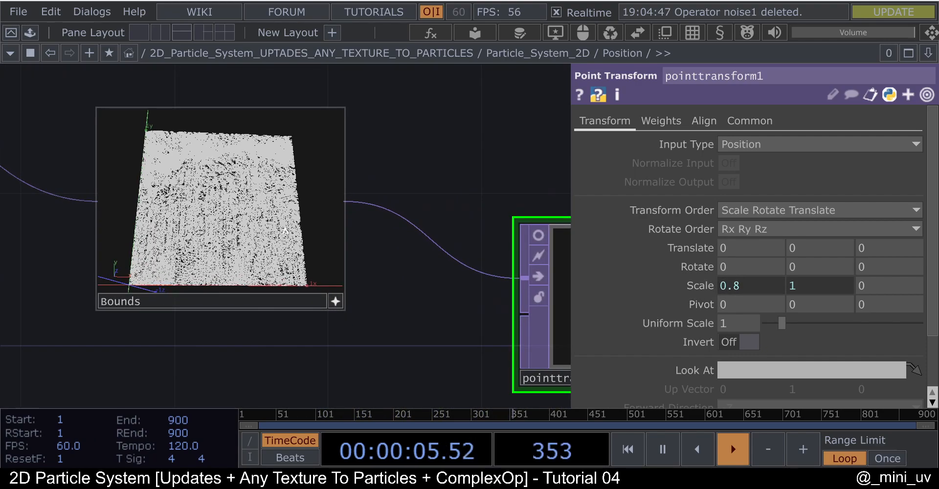
pyautogui.moveTo(238, 221); pyautogui.dragTo(220, 227)
pyautogui.scroll(5, 230, 230)
pyautogui.scroll(-4, 219, 192)
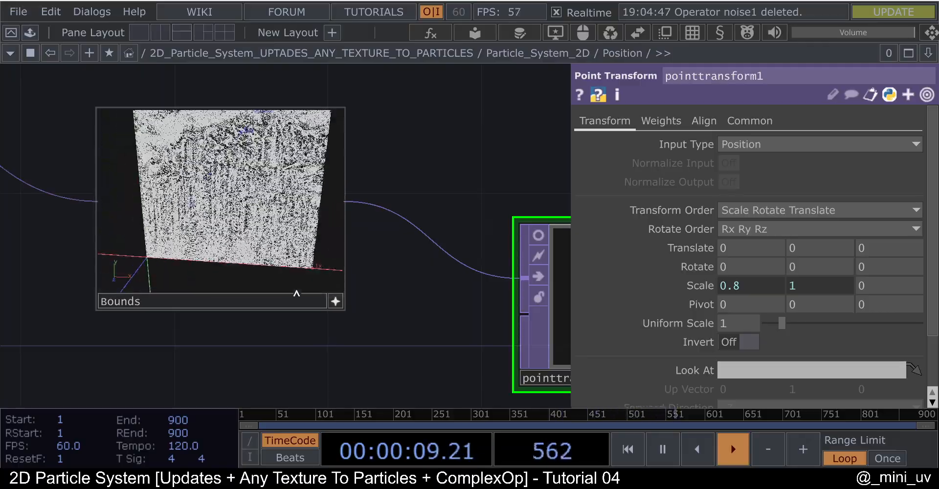
pyautogui.click(337, 300)
# - Inspect the scaled particle plane in pointtransform1's interactive viewer and deactivate that viewer
pyautogui.scroll(-4, 324, 283)
pyautogui.scroll(4, 458, 318)
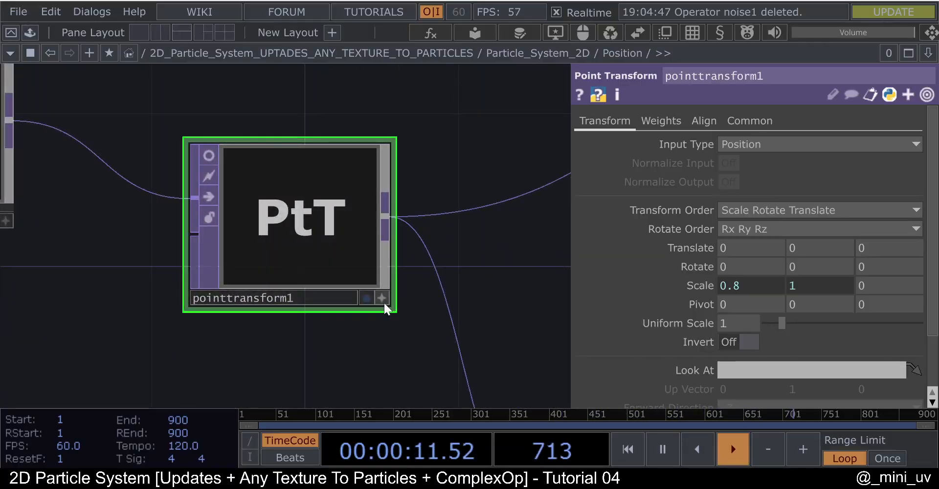
pyautogui.click(382, 299)
pyautogui.press('x')
pyautogui.moveTo(267, 234)
pyautogui.mouseDown()
pyautogui.moveTo(289, 240)
pyautogui.moveTo(278, 228)
pyautogui.moveTo(270, 241)
pyautogui.mouseUp()
pyautogui.scroll(4, 279, 229)
pyautogui.scroll(-6, 272, 235)
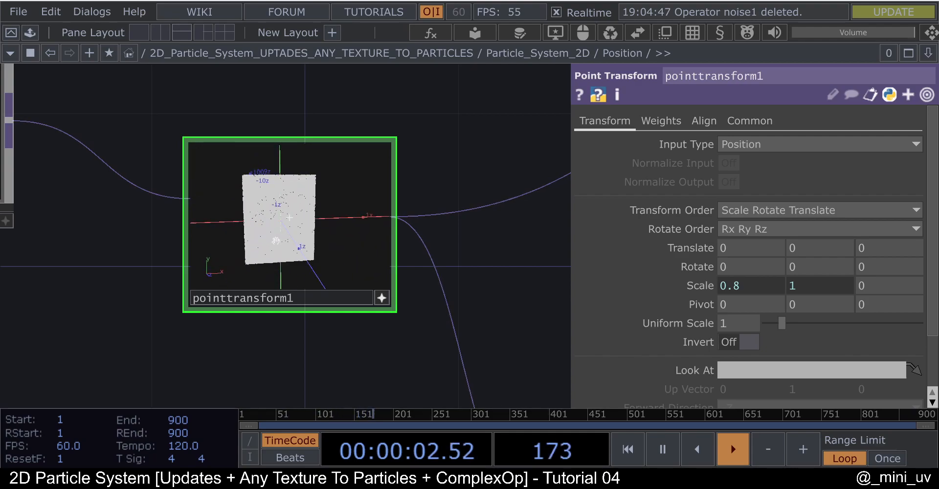
pyautogui.click(381, 298)
# - Return to the 2D_Particle_System_UPTADES_ANY_TEXTURE_TO_PARTICLES network and examine the 2DRender operator fed by pos, color1 and size
pyautogui.scroll(-6, 239, 239)
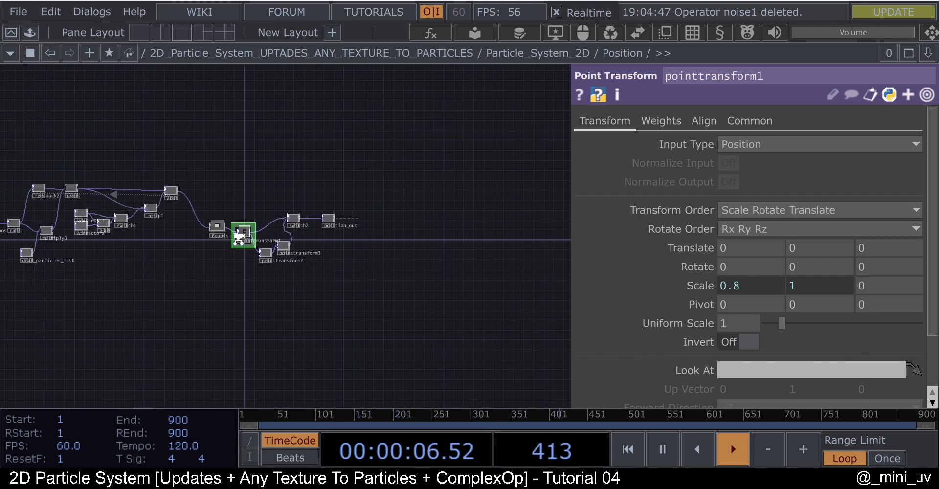
pyautogui.scroll(-15, 242, 239)
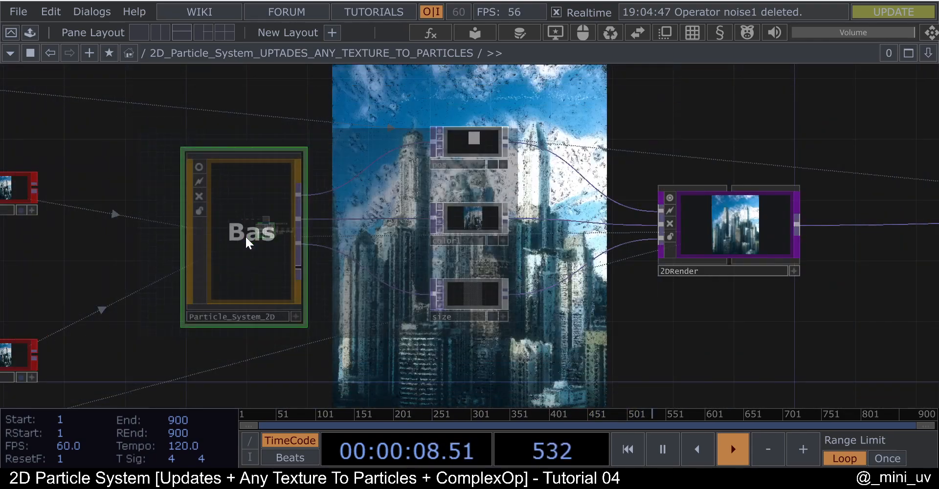
pyautogui.scroll(-2, 247, 237)
pyautogui.scroll(2, 264, 217)
pyautogui.moveTo(440, 136); pyautogui.dragTo(245, 165)
pyautogui.scroll(5, 249, 181)
pyautogui.scroll(-5, 250, 190)
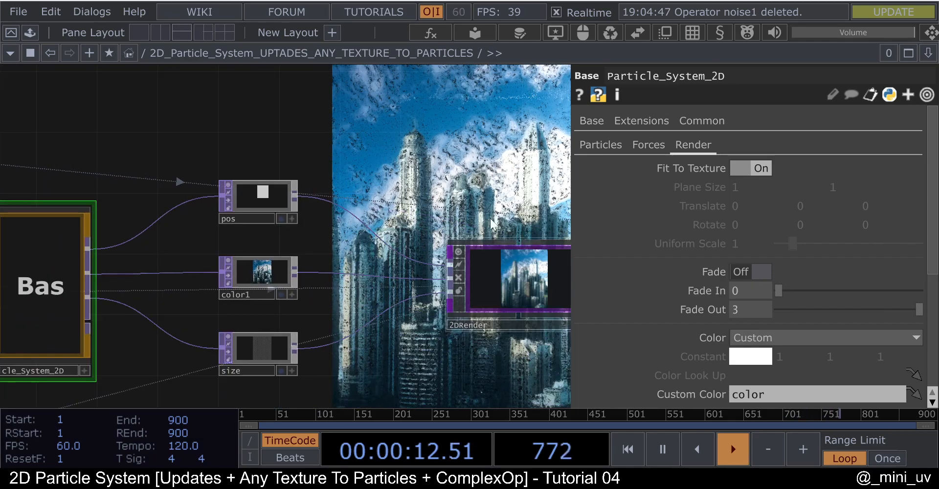
pyautogui.moveTo(496, 222); pyautogui.dragTo(383, 207)
pyautogui.scroll(5, 411, 274)
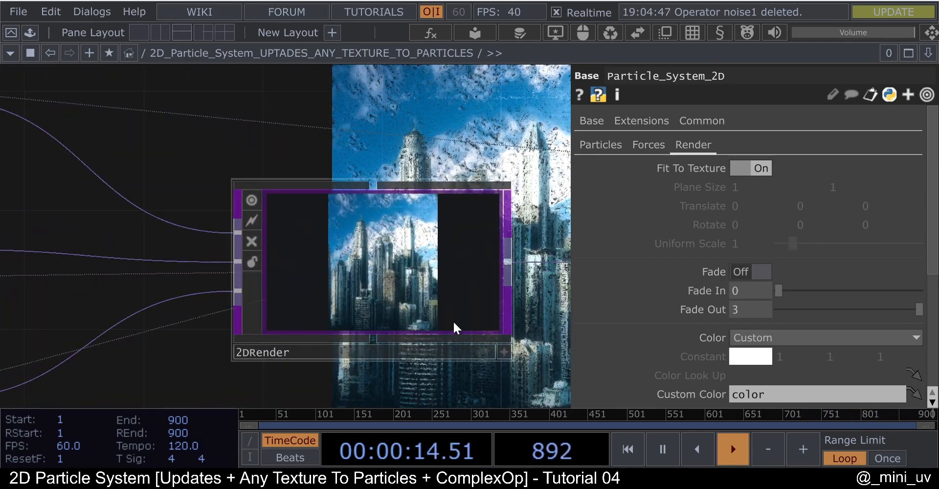
pyautogui.scroll(-5, 322, 206)
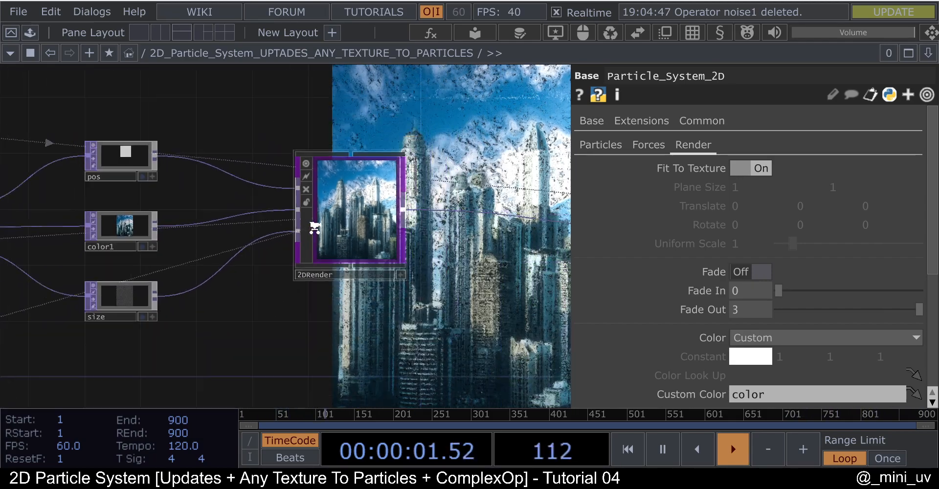
# - Compare the rendered particles in the final null with the source image in the original operator
pyautogui.moveTo(421, 153); pyautogui.dragTo(292, 164)
pyautogui.moveTo(520, 234); pyautogui.dragTo(340, 223)
pyautogui.press('a')
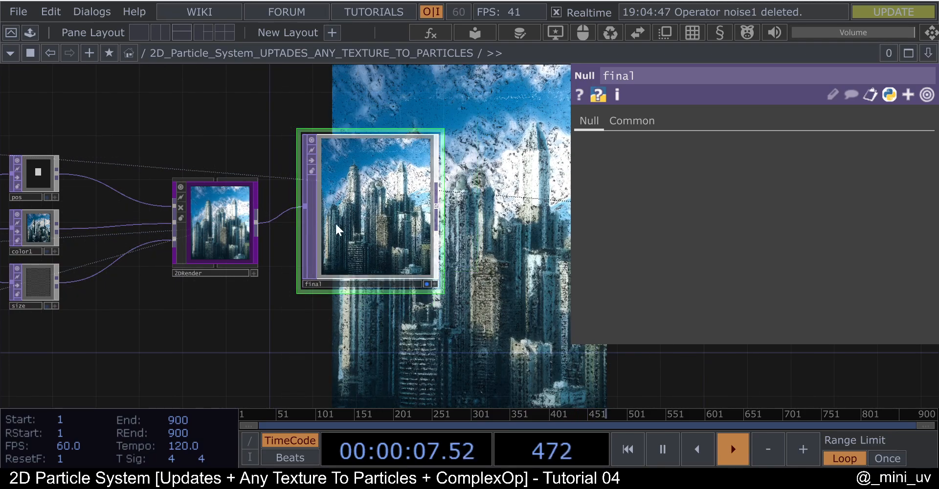
pyautogui.scroll(-5, 339, 223)
pyautogui.moveTo(528, 216); pyautogui.dragTo(449, 213)
pyautogui.scroll(4, 448, 213)
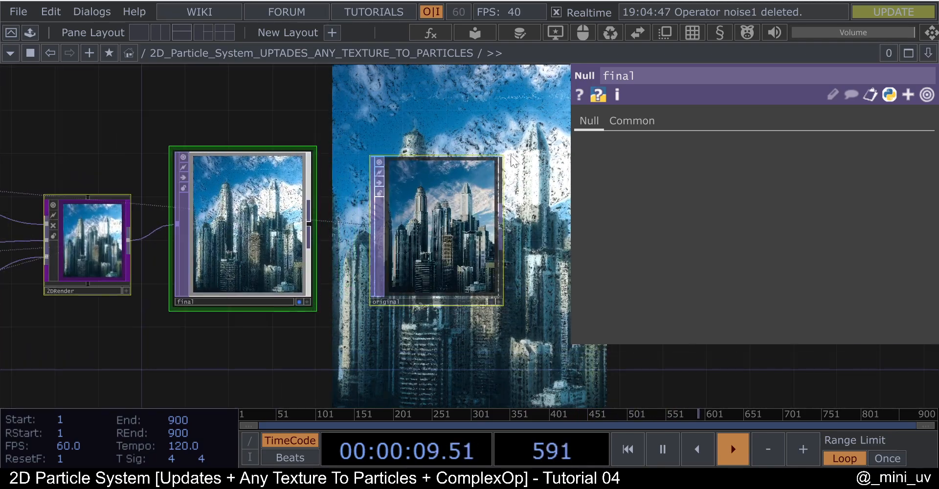
pyautogui.moveTo(218, 327); pyautogui.dragTo(381, 308)
pyautogui.moveTo(196, 315); pyautogui.dragTo(376, 298)
pyautogui.moveTo(300, 299); pyautogui.dragTo(352, 301)
# - Select 2DRender and check the expressions behind its Point Render resolution
pyautogui.click(459, 220)
pyautogui.scroll(-4, 460, 215)
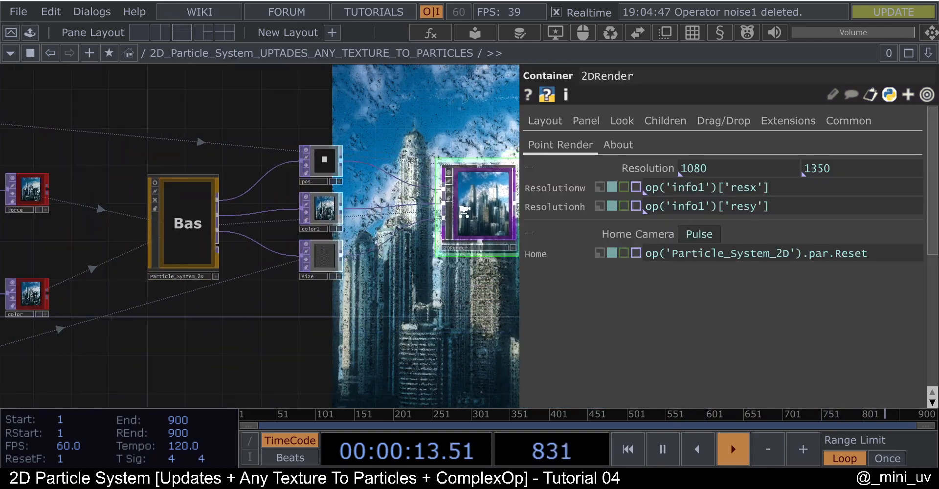
pyautogui.moveTo(459, 280); pyautogui.dragTo(375, 291)
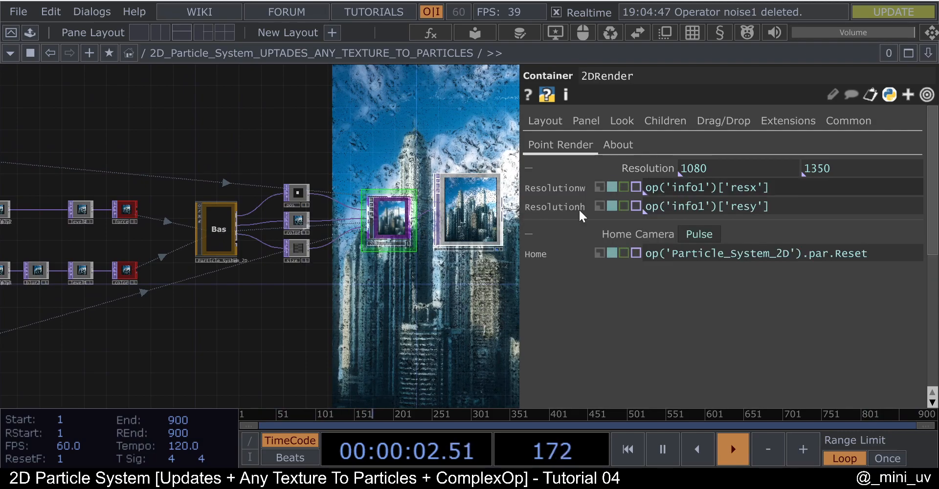
# - Trace the render resolution back to the info1 operator and the input null it references
pyautogui.scroll(2, 361, 227)
pyautogui.moveTo(48, 365); pyautogui.dragTo(305, 307)
pyautogui.moveTo(80, 322); pyautogui.dragTo(331, 254)
pyautogui.scroll(-2, 331, 254)
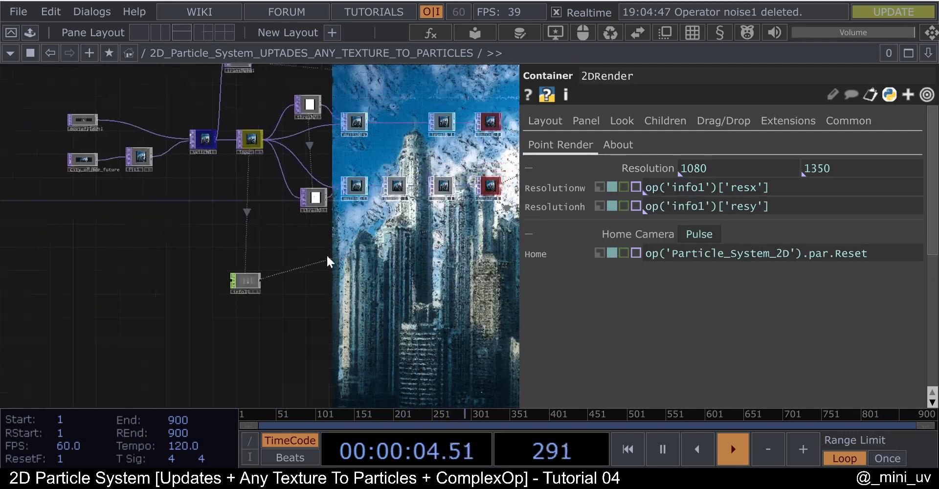
pyautogui.scroll(2, 241, 255)
pyautogui.click(251, 99)
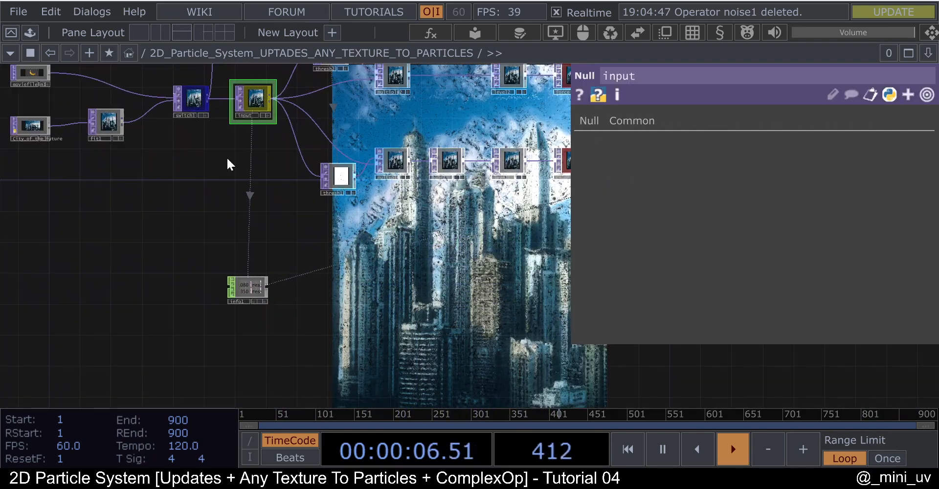
pyautogui.moveTo(239, 286)
pyautogui.mouseDown()
pyautogui.moveTo(238, 275)
pyautogui.moveTo(239, 284)
pyautogui.mouseUp()
pyautogui.moveTo(176, 215); pyautogui.dragTo(45, 229)
pyautogui.scroll(-4, 44, 229)
pyautogui.scroll(3, 430, 169)
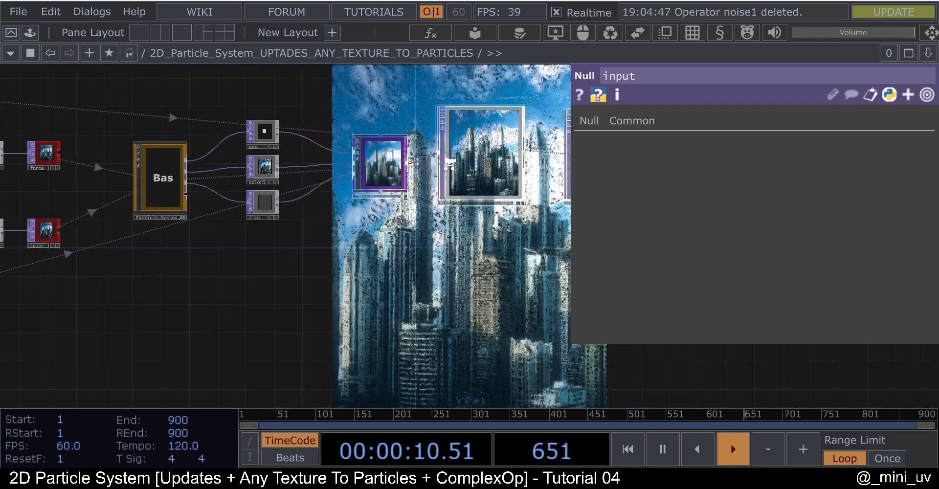
# - Check 2DRender's Home Camera expression and the Reset parameter of Particle_System_2D that it references
pyautogui.click(368, 164)
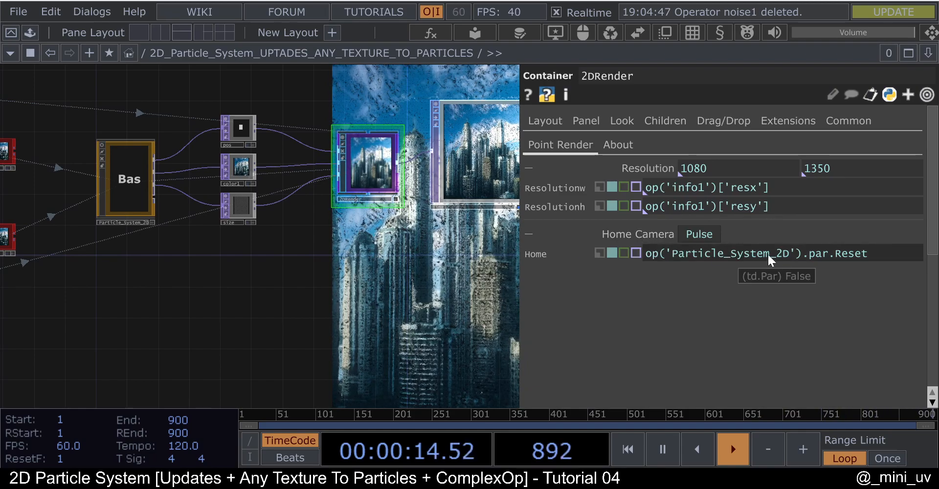
pyautogui.moveTo(219, 236); pyautogui.dragTo(243, 239)
pyautogui.click(157, 190)
pyautogui.scroll(-5, 753, 331)
pyautogui.scroll(6, 650, 205)
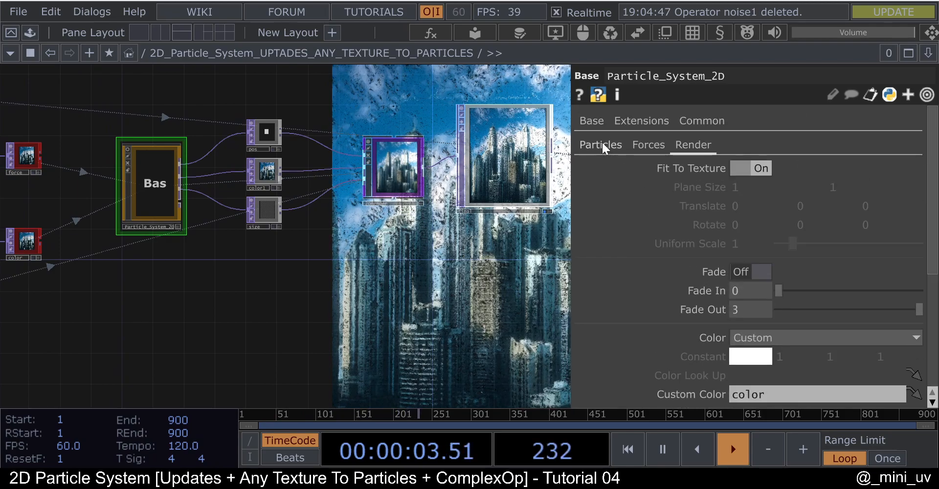
pyautogui.scroll(-12, 728, 303)
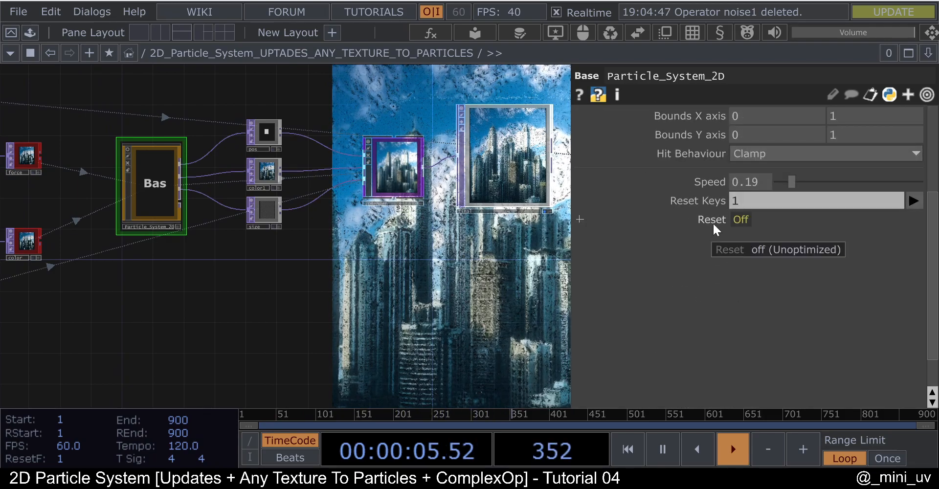
# - Enter 2DRender and check the resolution expressions in render1's Common parameters
pyautogui.click(382, 153)
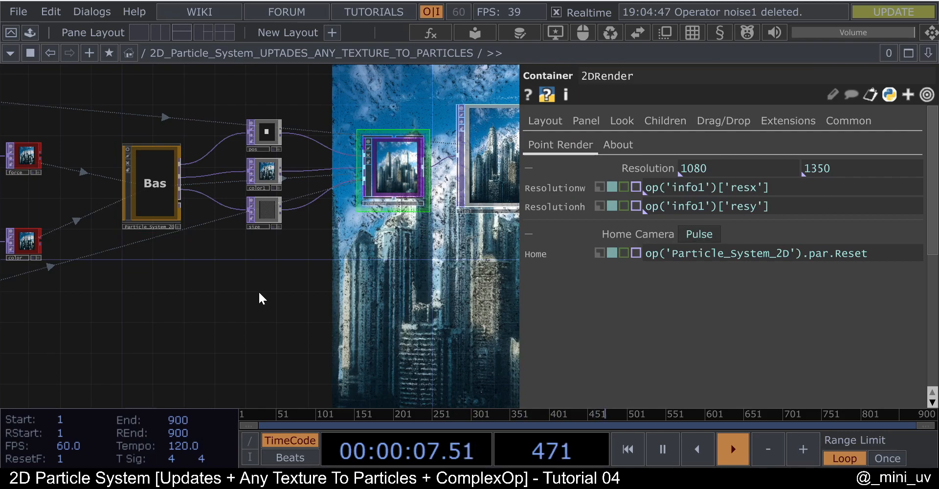
pyautogui.doubleClick(387, 155)
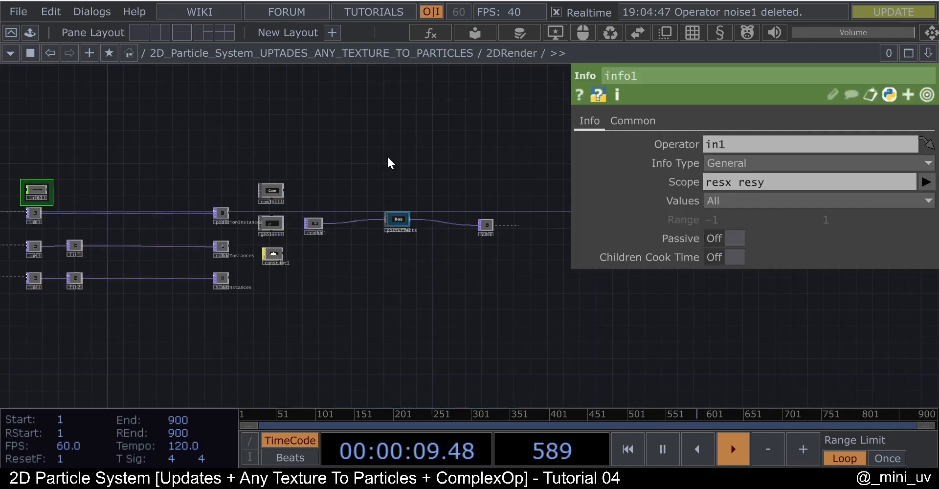
pyautogui.scroll(3, 283, 199)
pyautogui.click(359, 179)
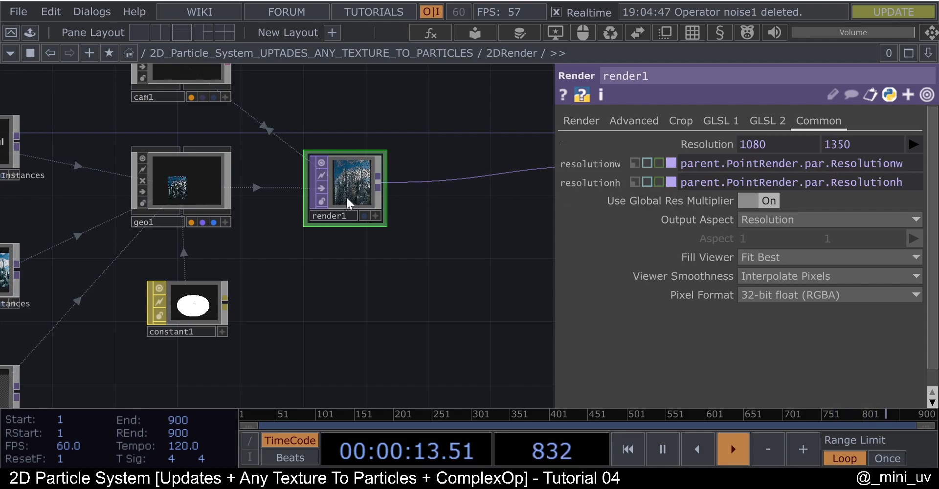
# - Leave the 2DRender network and collapse the expanded Resolution and Home Camera parameters of 2DRender
pyautogui.scroll(-8, 355, 199)
pyautogui.press('p')
pyautogui.press('p')
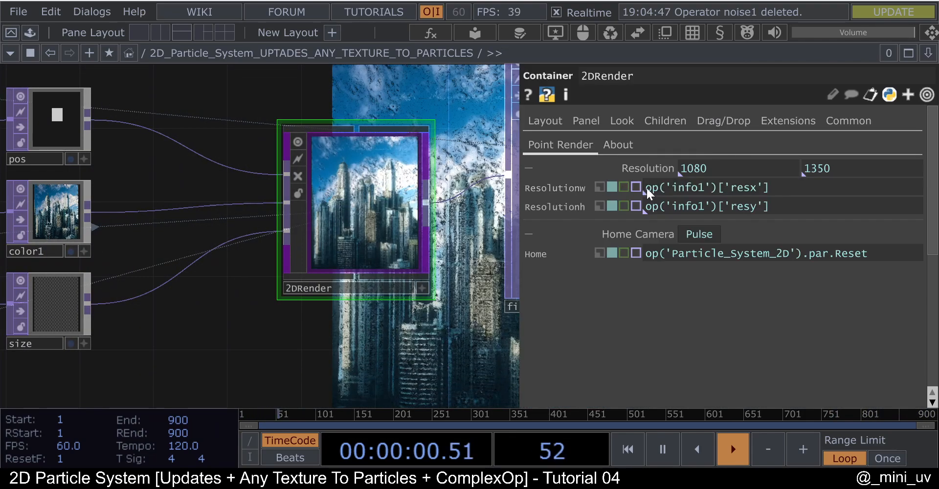
pyautogui.click(547, 201)
pyautogui.click(555, 197)
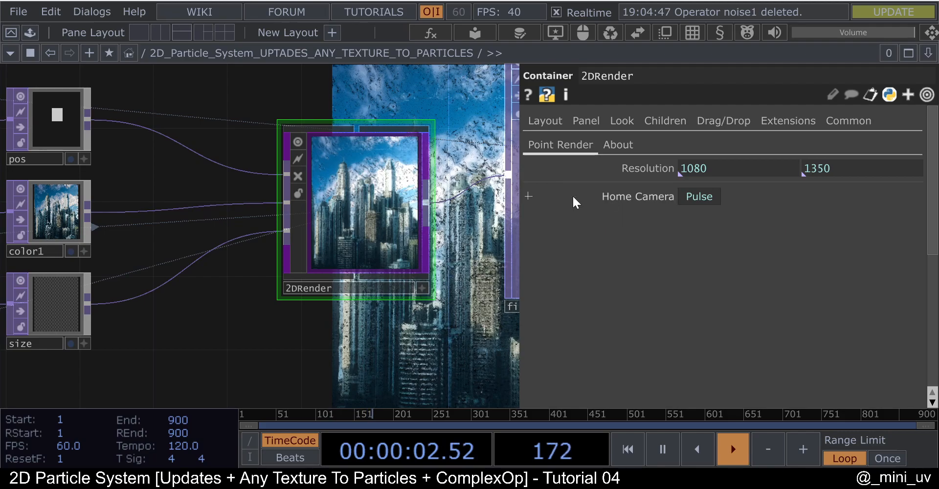
# - Enter 2DRender again and check the Ortho Width expression in cam1's View parameters
pyautogui.scroll(5, 306, 229)
pyautogui.scroll(5, 294, 223)
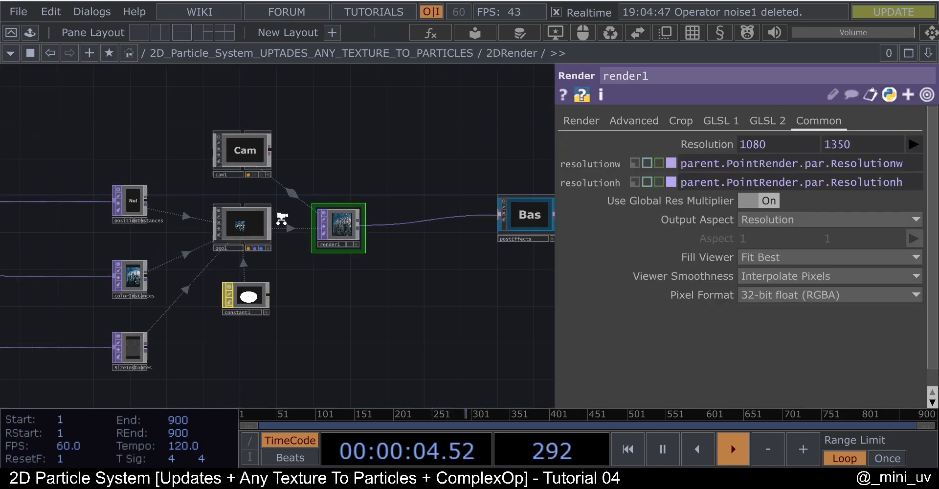
pyautogui.moveTo(314, 145); pyautogui.dragTo(349, 189)
pyautogui.scroll(3, 259, 182)
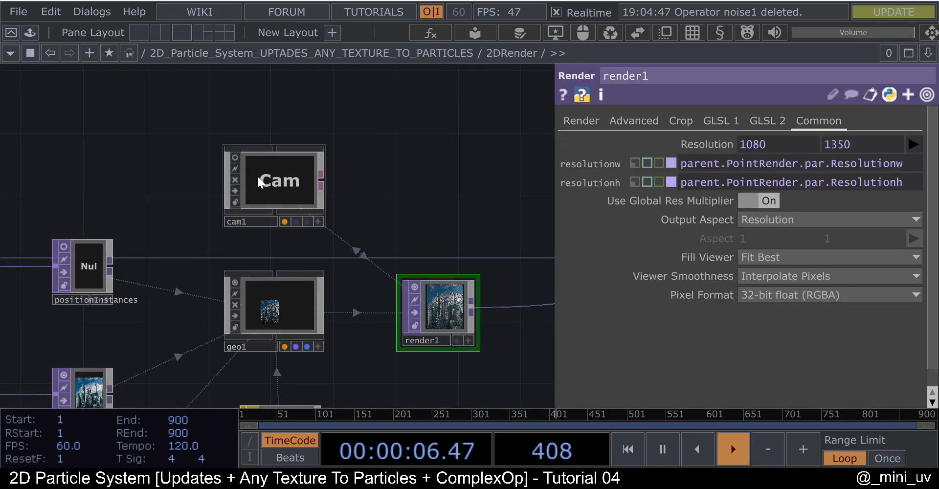
pyautogui.click(264, 181)
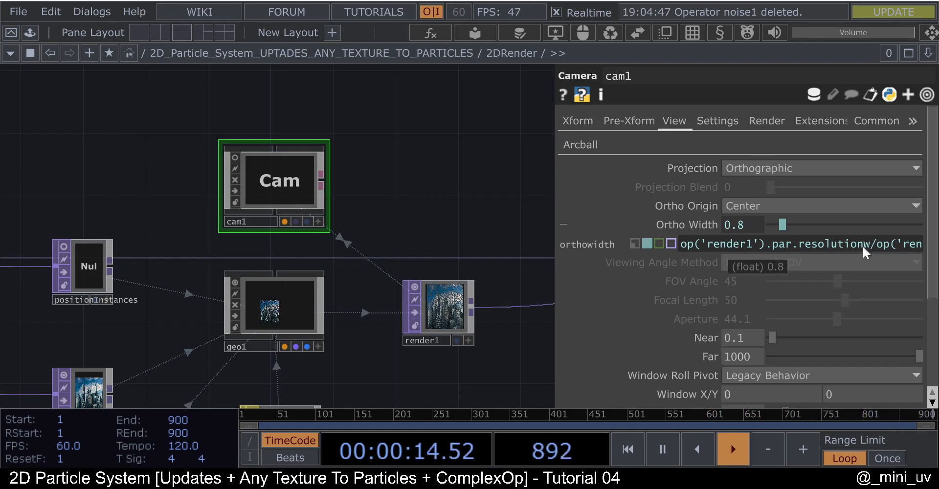
# - Examine the instanced particles shown in the geo1 viewer of the 2DRender network
pyautogui.scroll(5, 440, 235)
pyautogui.moveTo(397, 171); pyautogui.dragTo(417, 129)
pyautogui.moveTo(183, 258); pyautogui.dragTo(503, 207)
pyautogui.scroll(3, 175, 231)
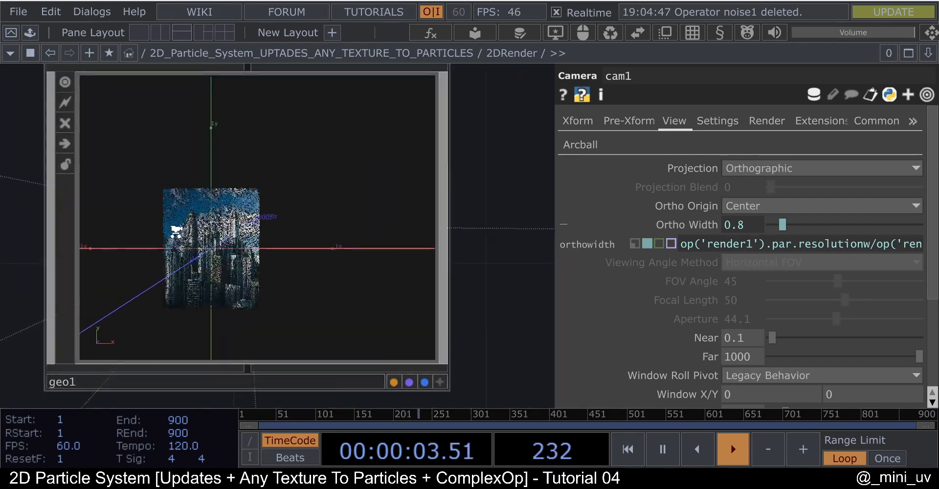
# - Compare the particles in the geo1 viewer with the output of render1
pyautogui.scroll(3, 175, 231)
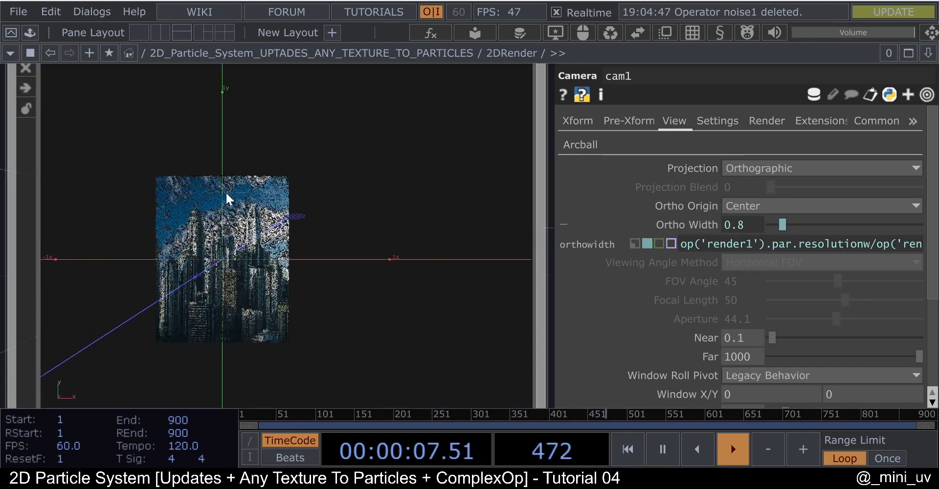
pyautogui.scroll(-5, 227, 181)
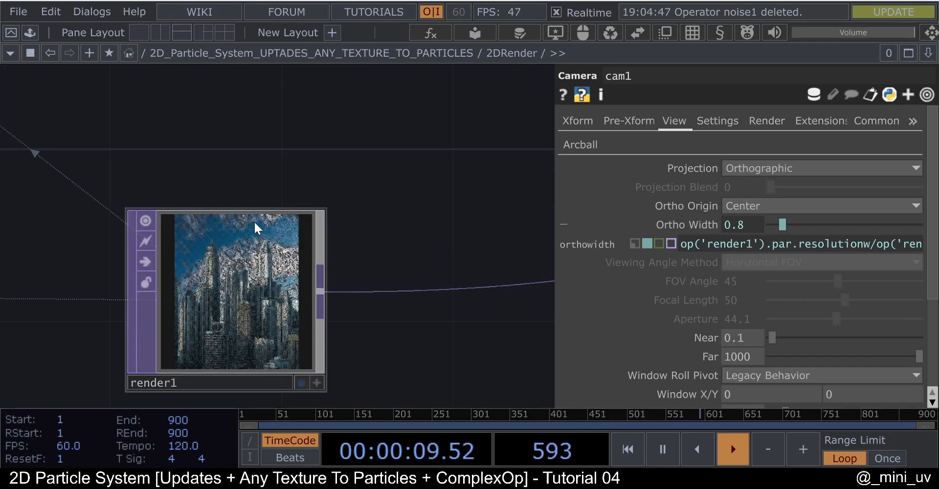
pyautogui.scroll(-2, 275, 316)
# - Follow render1's output to the postEffects component and enter its network
pyautogui.hotkey('ctrl', 'a')
pyautogui.scroll(-6, 297, 250)
pyautogui.moveTo(332, 218); pyautogui.dragTo(155, 206)
pyautogui.scroll(3, 269, 242)
pyautogui.moveTo(258, 253); pyautogui.dragTo(365, 242)
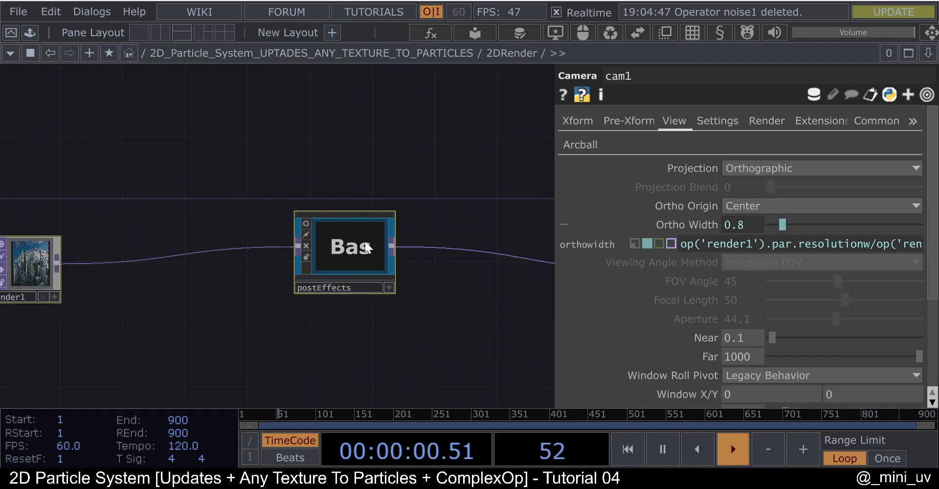
pyautogui.click(359, 246)
pyautogui.press('i')
# - Inspect the first part of the post-effects chain and check the bloom component's parameters
pyautogui.moveTo(450, 181); pyautogui.dragTo(301, 290)
pyautogui.scroll(-2, 301, 291)
pyautogui.moveTo(448, 237); pyautogui.dragTo(258, 259)
pyautogui.scroll(10, 415, 186)
pyautogui.moveTo(322, 177); pyautogui.dragTo(196, 177)
pyautogui.hotkey('ctrl', 'a')
pyautogui.doubleClick(441, 193)
# - Trace the rest of the post-effects chain from bloom to out1, and leave the postEffects network
pyautogui.scroll(-6, 258, 146)
pyautogui.moveTo(154, 148); pyautogui.dragTo(371, 189)
pyautogui.scroll(-1, 384, 189)
pyautogui.moveTo(61, 169); pyautogui.dragTo(70, 191)
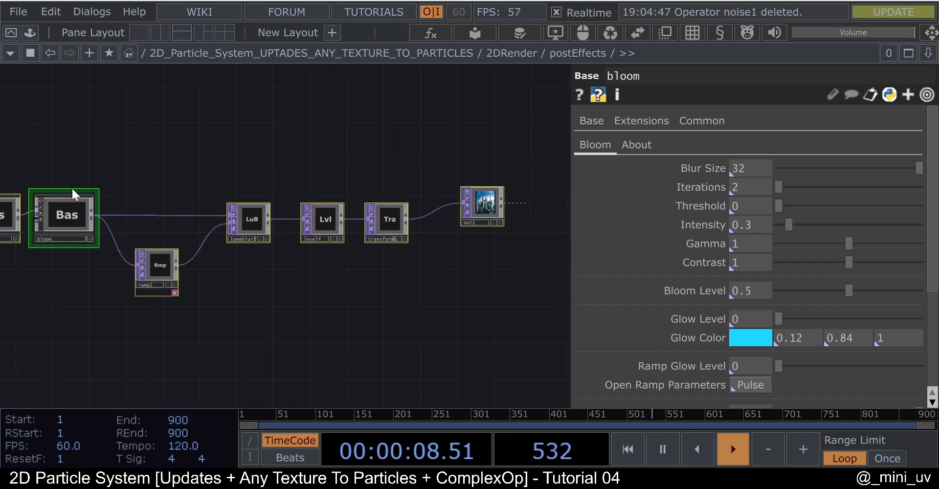
pyautogui.moveTo(177, 172); pyautogui.dragTo(94, 206)
pyautogui.scroll(4, 249, 250)
pyautogui.scroll(-3, 337, 257)
pyautogui.scroll(-10, 336, 257)
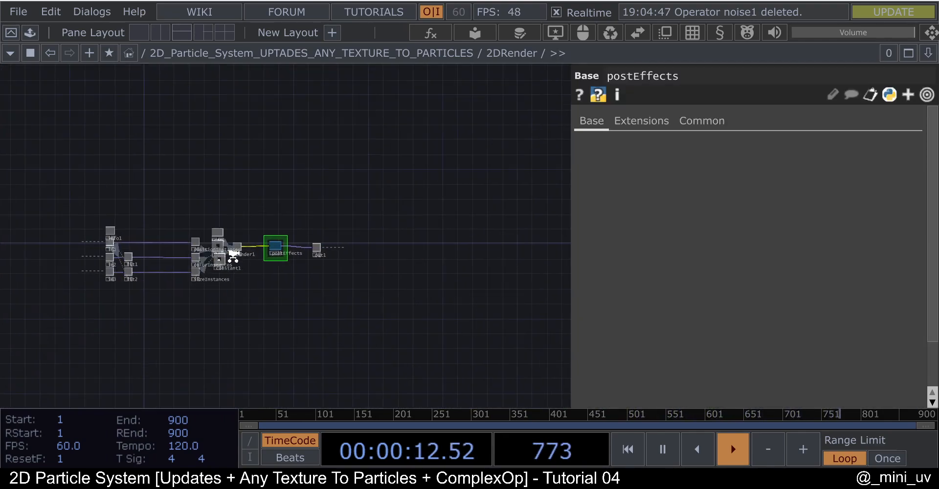
# - Leave the 2DRender network and add a Movie File In TOP below City_of_the_future
pyautogui.press('p')
pyautogui.scroll(-5, 248, 245)
pyautogui.moveTo(297, 149); pyautogui.dragTo(417, 114)
pyautogui.moveTo(286, 279); pyautogui.dragTo(336, 271)
pyautogui.scroll(7, 21, 222)
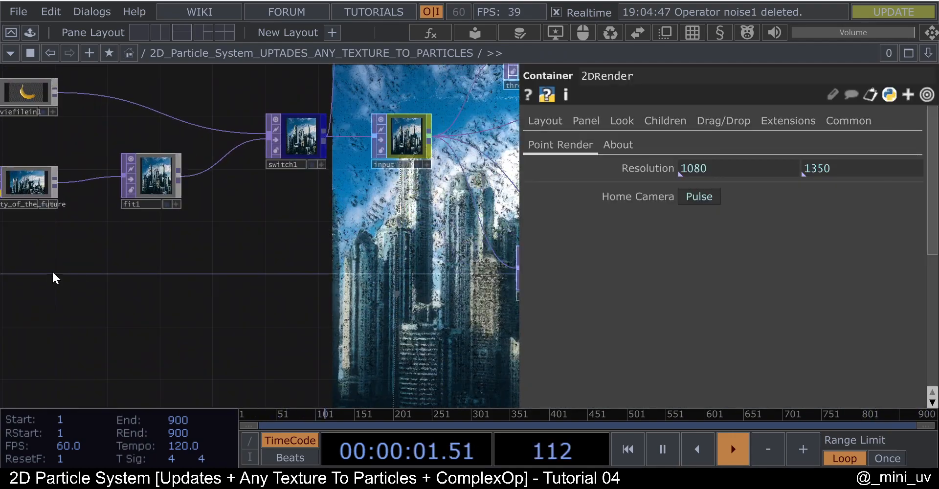
pyautogui.moveTo(50, 266); pyautogui.dragTo(184, 272)
pyautogui.moveTo(173, 316); pyautogui.dragTo(92, 319)
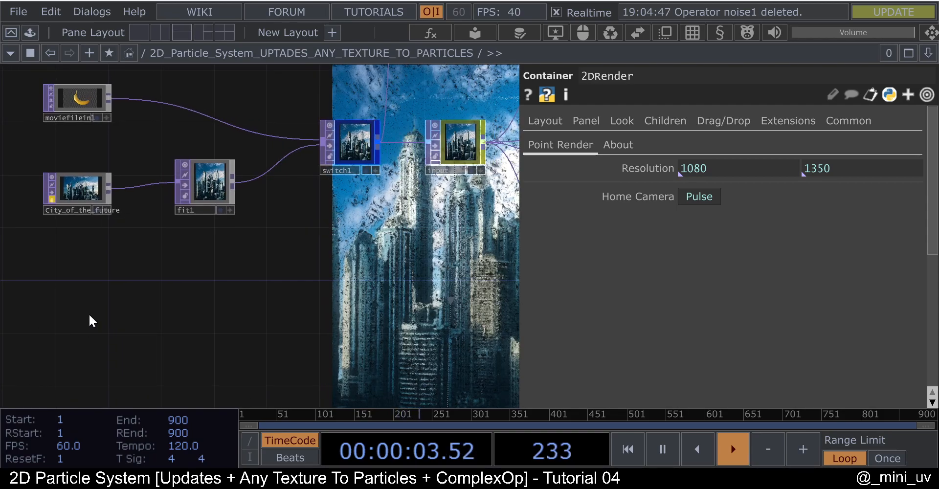
pyautogui.press('Tab')
pyautogui.write('mo')
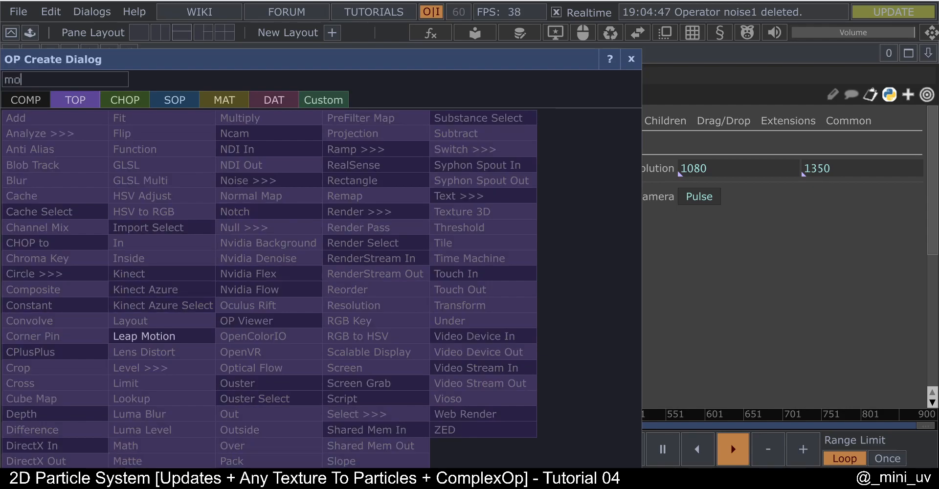
pyautogui.press('Return')
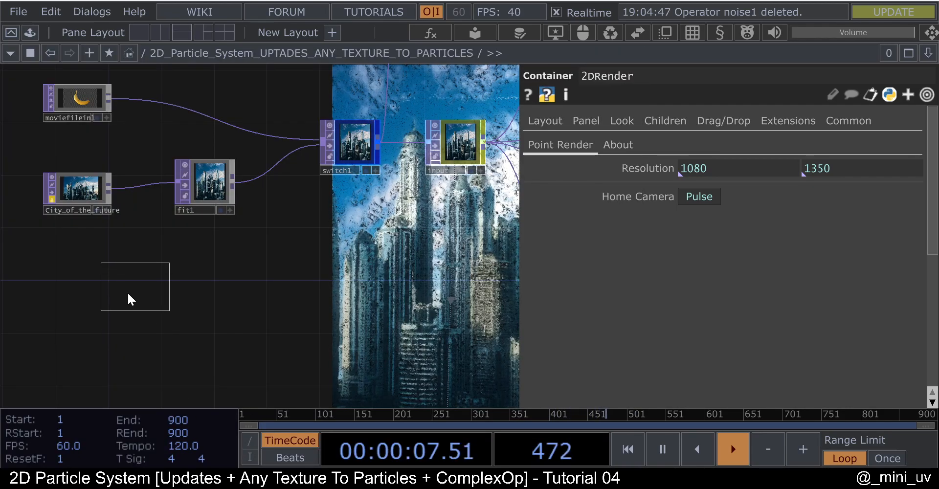
pyautogui.click(95, 296)
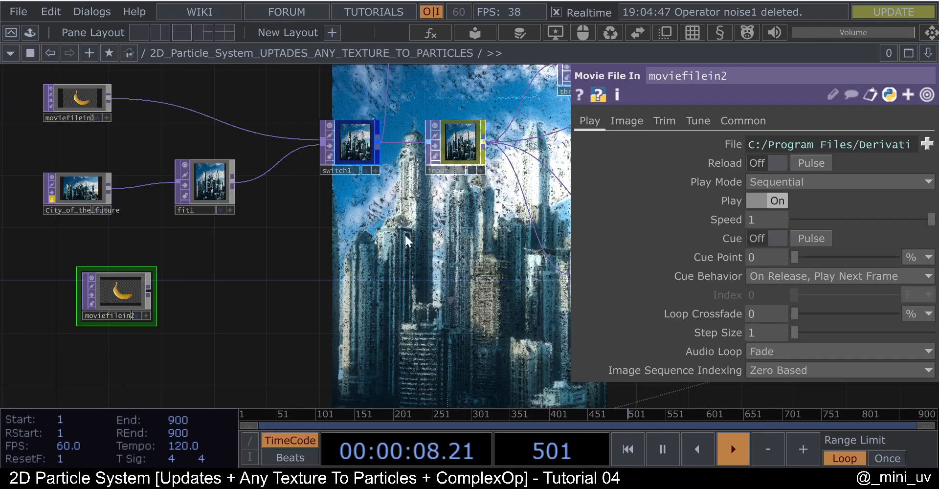
# - Load the Butterfly1 sample image into moviefilein2 and check its texture information
pyautogui.click(927, 143)
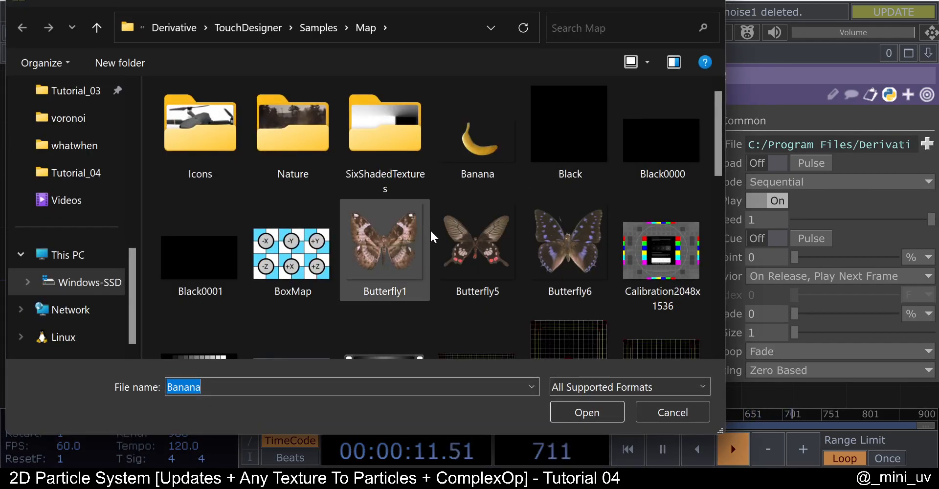
pyautogui.doubleClick(379, 259)
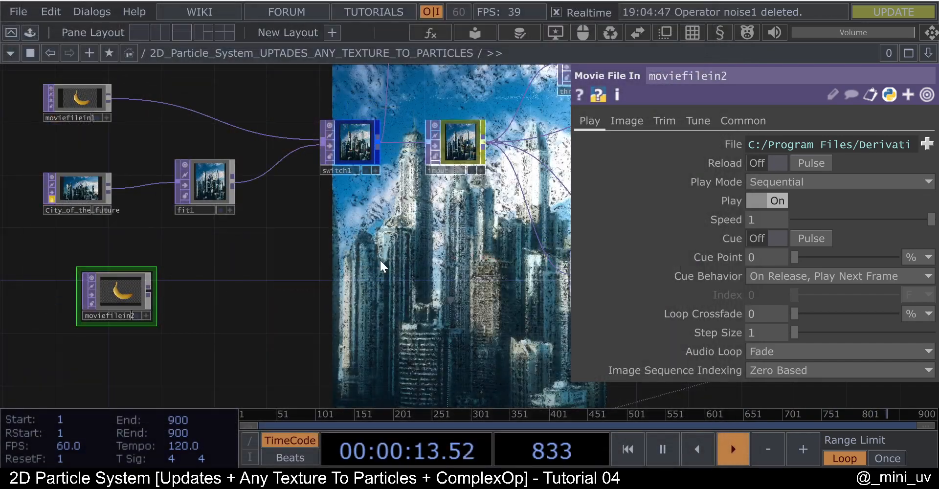
pyautogui.middleClick(117, 286)
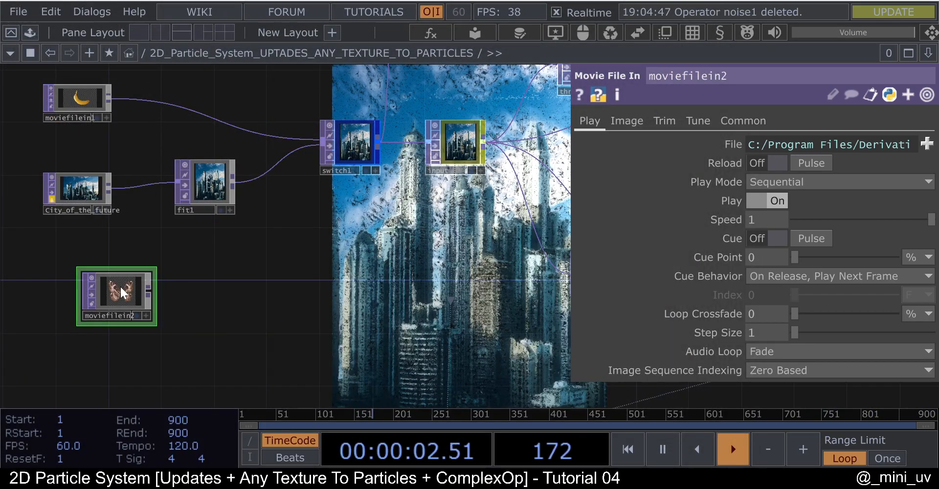
pyautogui.middleClick(121, 286)
# - Connect moviefilein2 to switch1's second input in place of fit1
pyautogui.scroll(5, 120, 287)
pyautogui.click(215, 298)
pyautogui.scroll(-5, 286, 287)
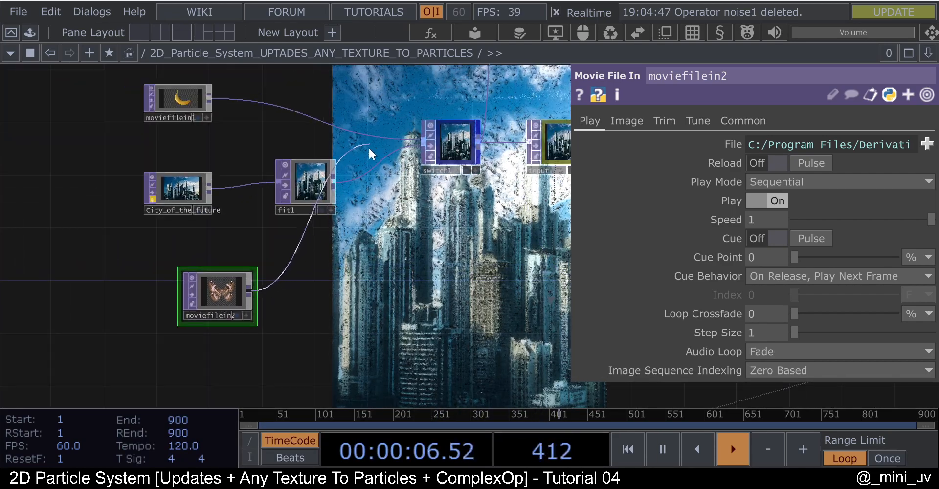
pyautogui.click(369, 170)
# - Check the texture information of the final and original TOPs at the end of the network
pyautogui.moveTo(444, 250); pyautogui.dragTo(148, 283)
pyautogui.scroll(-5, 272, 277)
pyautogui.moveTo(407, 310); pyautogui.dragTo(214, 300)
pyautogui.press('p')
pyautogui.moveTo(370, 367); pyautogui.dragTo(205, 439)
pyautogui.scroll(5, 589, 287)
pyautogui.middleClick(332, 182)
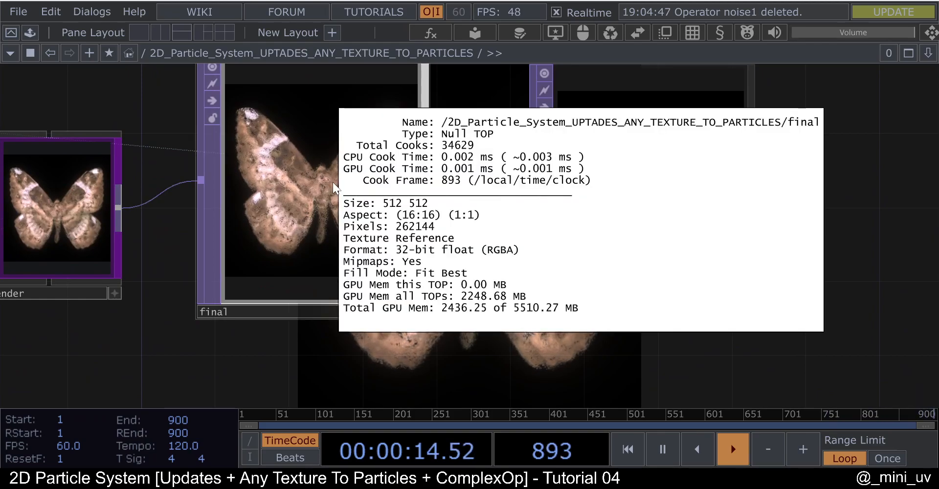
pyautogui.scroll(-6, 513, 210)
pyautogui.scroll(4, 478, 233)
pyautogui.middleClick(482, 240)
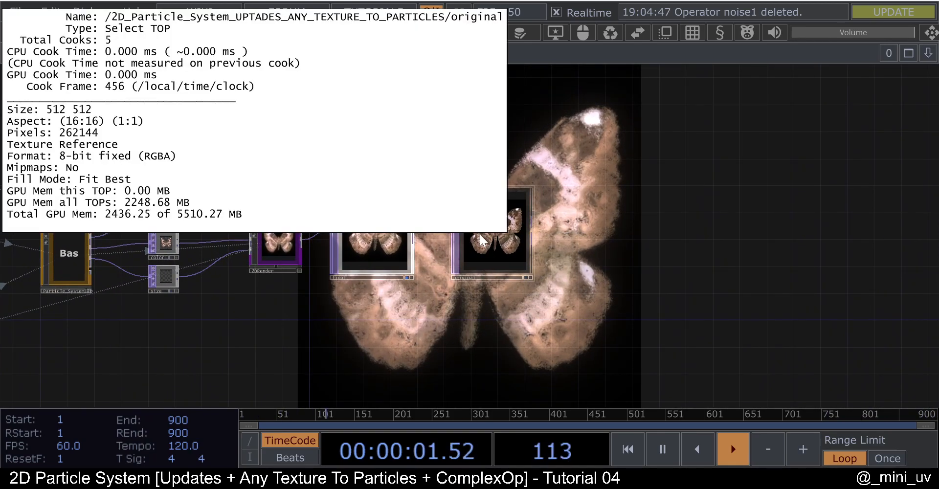
# - Compare the final particle render with the original butterfly side by side and recheck final's resolution
pyautogui.scroll(5, 482, 240)
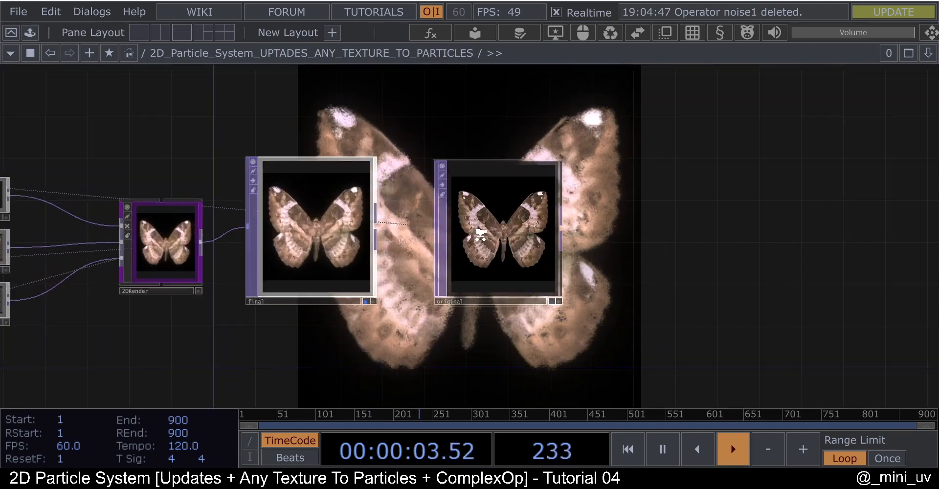
pyautogui.moveTo(619, 106); pyautogui.dragTo(619, 104)
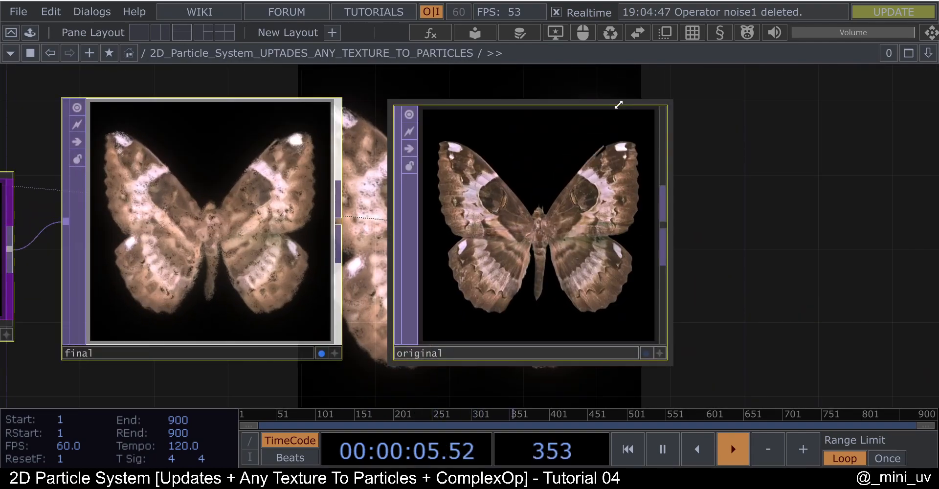
pyautogui.scroll(-3, 329, 206)
pyautogui.middleClick(280, 203)
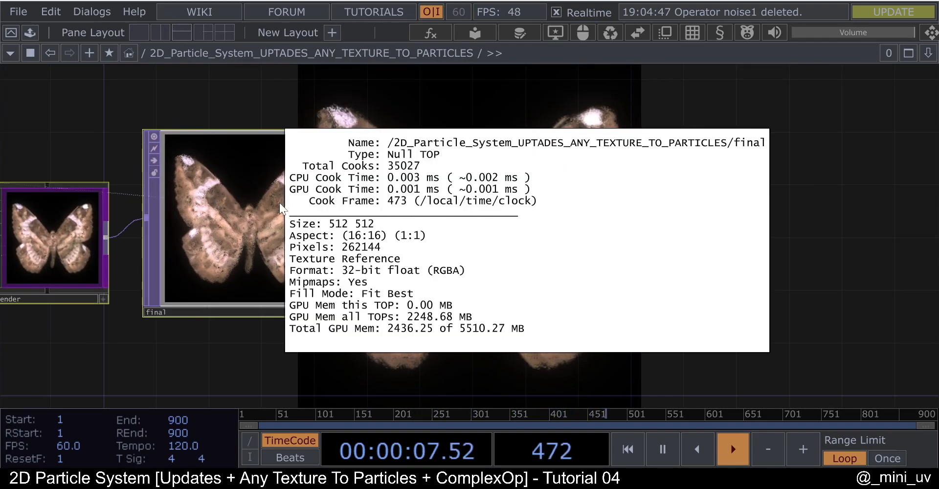
# - Trace the butterfly texture from moviefilein2 through switch1 and the particle system to the final render
pyautogui.scroll(-3, 395, 203)
pyautogui.scroll(-4, 285, 272)
pyautogui.scroll(6, 207, 265)
pyautogui.scroll(3, 193, 259)
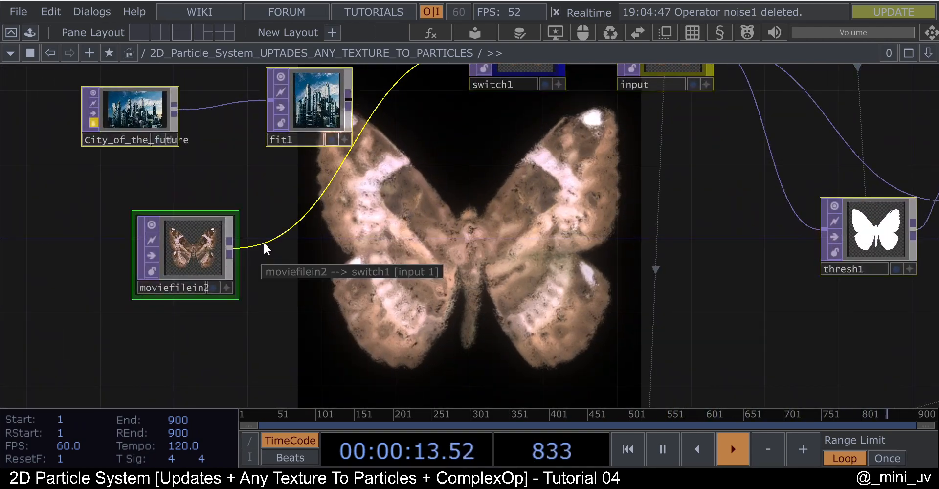
pyautogui.rightClick(308, 215)
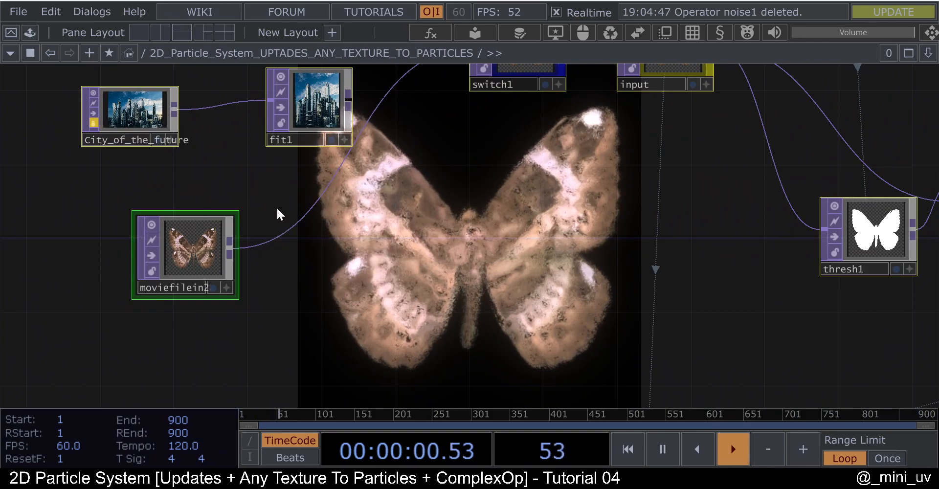
pyautogui.scroll(-3, 245, 244)
pyautogui.moveTo(497, 249); pyautogui.dragTo(392, 253)
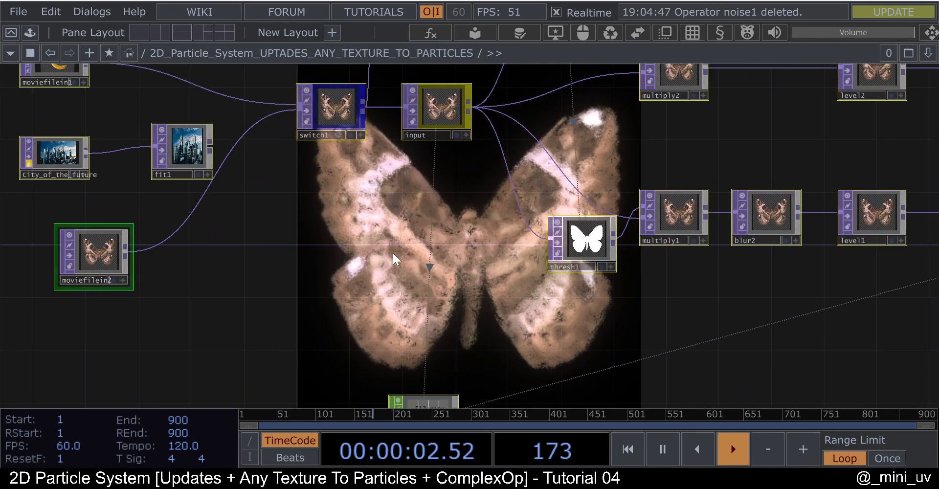
pyautogui.scroll(-5, 386, 221)
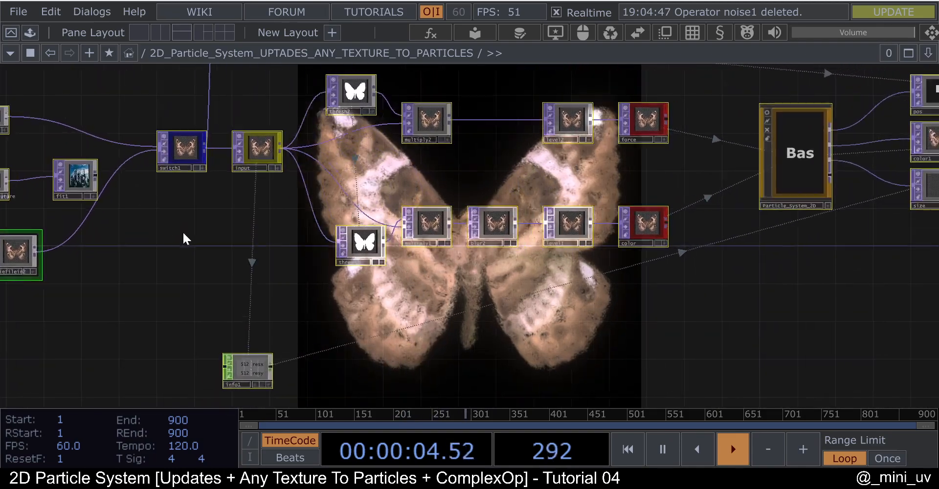
pyautogui.scroll(5, 626, 176)
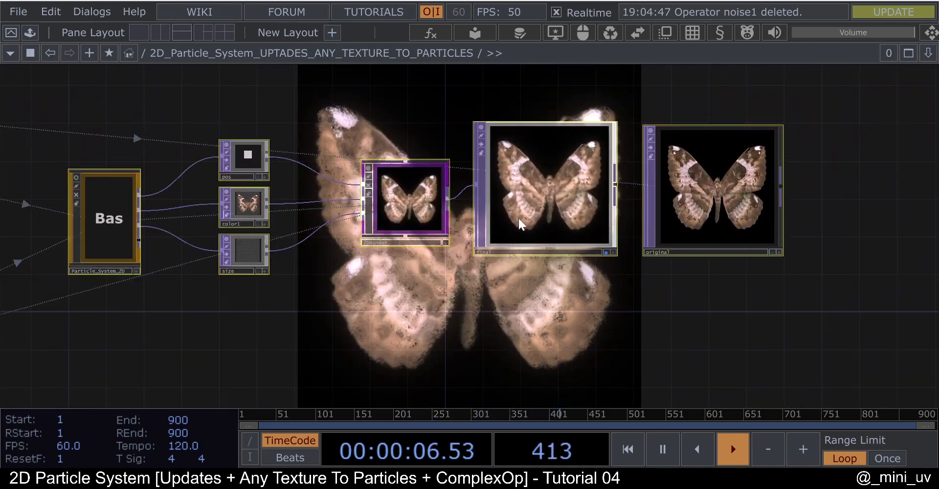
pyautogui.moveTo(400, 283); pyautogui.dragTo(791, 229)
pyautogui.moveTo(543, 277); pyautogui.dragTo(628, 272)
pyautogui.moveTo(421, 274); pyautogui.dragTo(656, 274)
# - Select Particle_System_2D and view its Render parameters
pyautogui.click(378, 261)
pyautogui.moveTo(323, 180); pyautogui.dragTo(54, 217)
pyautogui.click(450, 197)
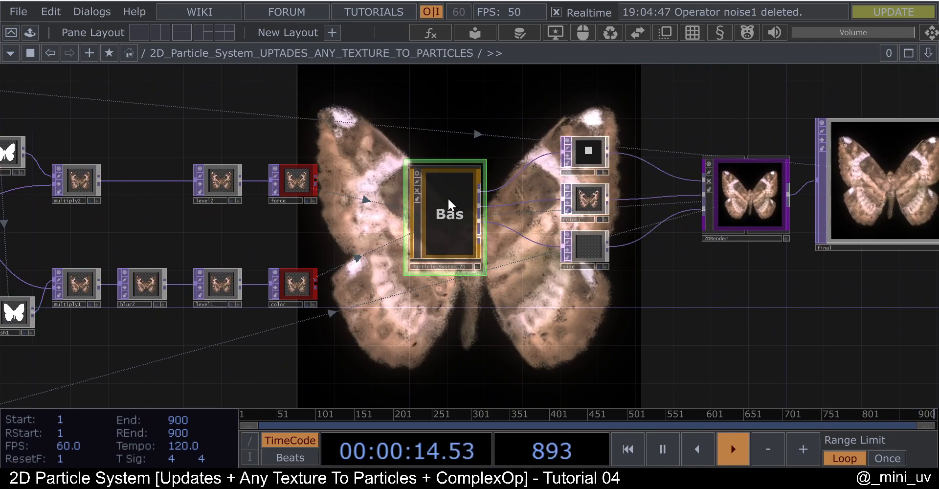
pyautogui.press('p')
pyautogui.scroll(8, 721, 257)
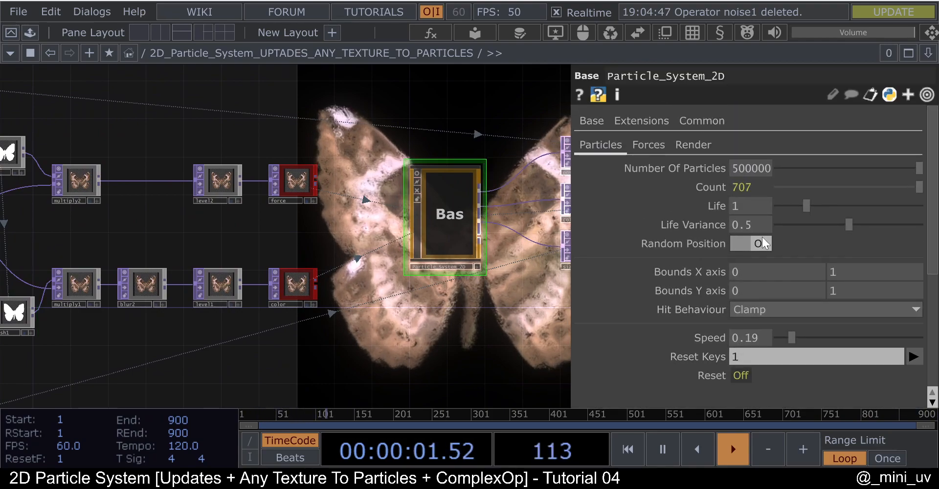
pyautogui.scroll(-1, 763, 189)
pyautogui.click(694, 126)
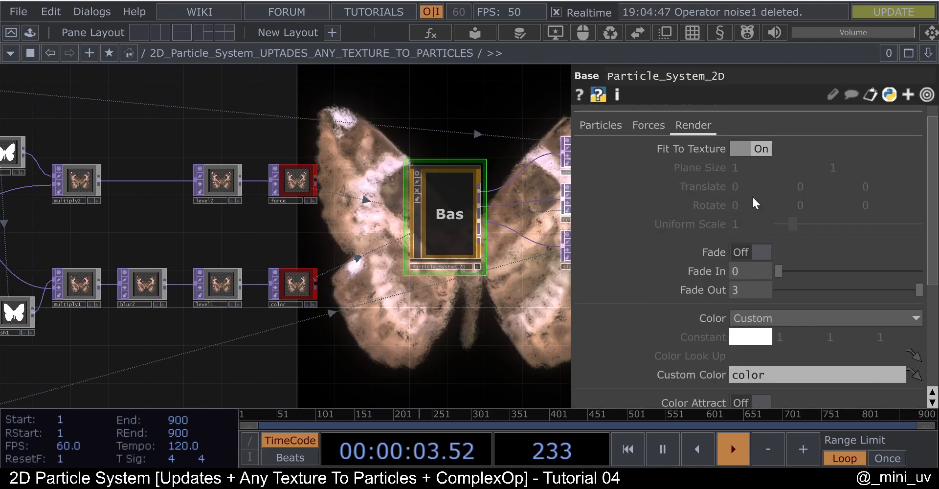
pyautogui.scroll(1, 701, 284)
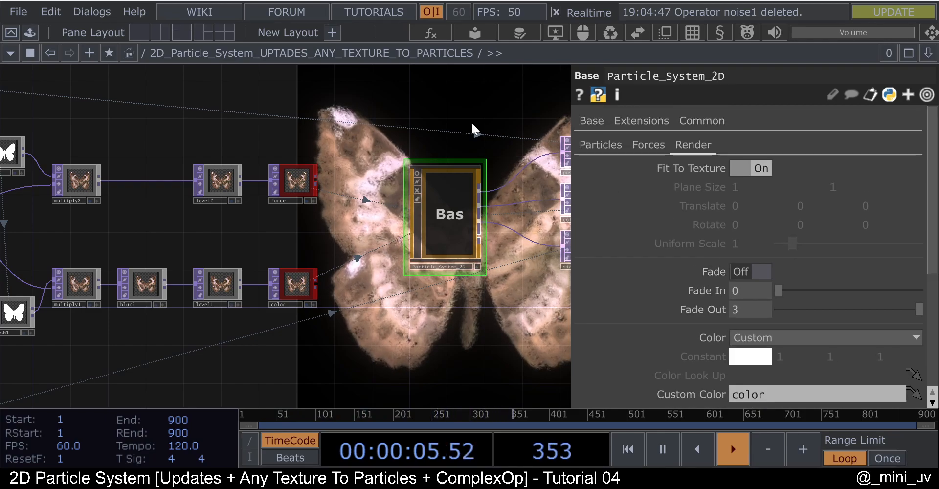
# - Turn off Fit To Texture on Particle_System_2D
pyautogui.moveTo(423, 124); pyautogui.dragTo(378, 128)
pyautogui.scroll(3, 378, 129)
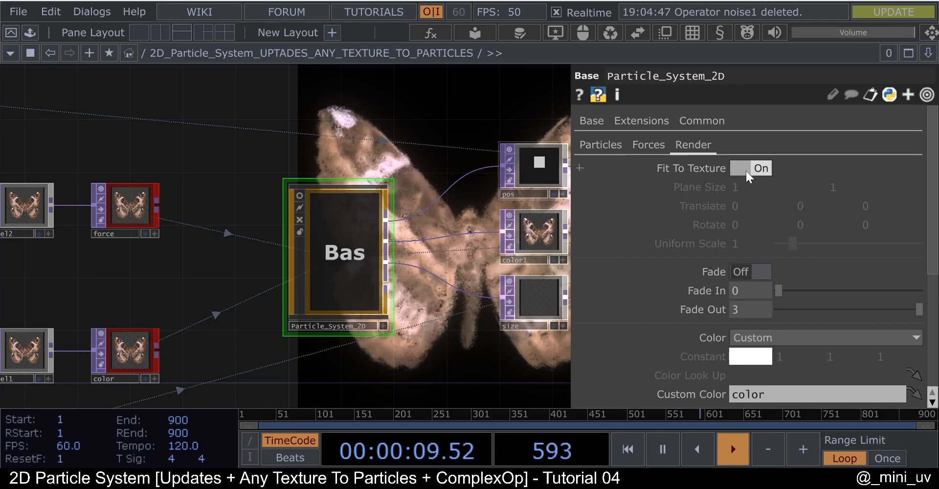
pyautogui.click(749, 169)
pyautogui.moveTo(434, 137); pyautogui.dragTo(252, 127)
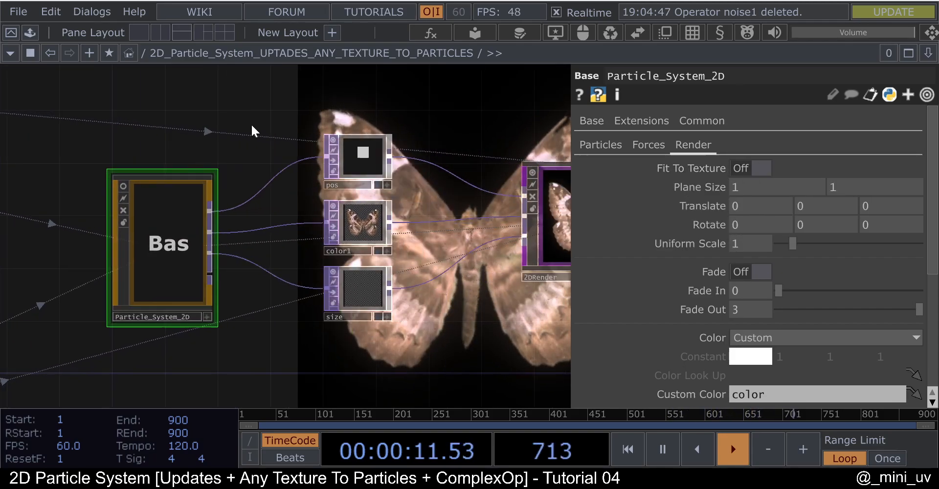
pyautogui.scroll(-3, 246, 128)
pyautogui.moveTo(360, 125); pyautogui.dragTo(335, 186)
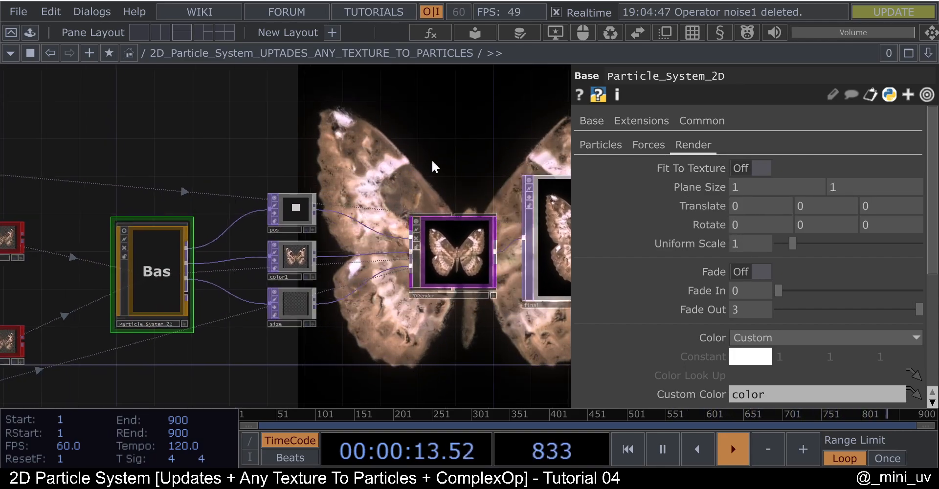
# - Set Particle_System_2D's Uniform Scale to 0.94 and Translate X to -0.2
pyautogui.moveTo(795, 240); pyautogui.dragTo(794, 240)
pyautogui.moveTo(753, 190); pyautogui.dragTo(752, 171, button='middle')
pyautogui.moveTo(750, 207); pyautogui.dragTo(731, 171, button='middle')
pyautogui.scroll(-4, 169, 196)
pyautogui.scroll(1, 206, 199)
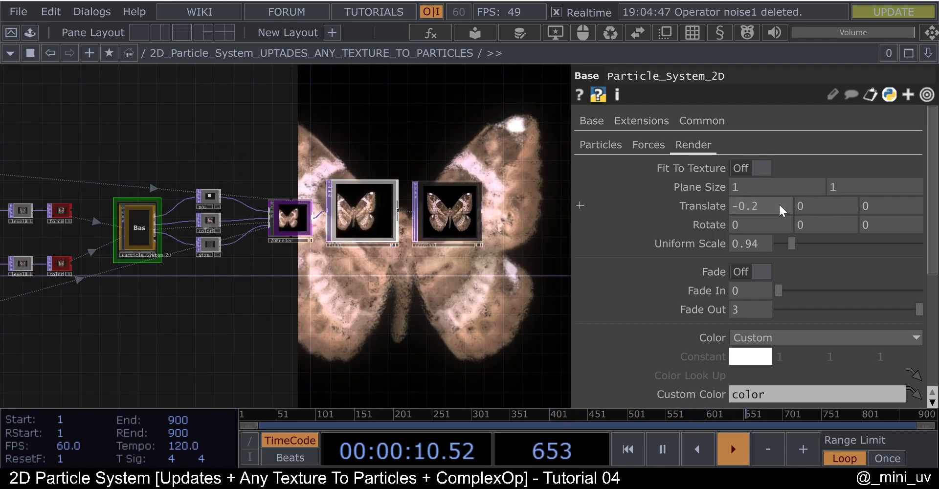
# - Move the particles back to the centre with Translate X and set Uniform Scale to 1
pyautogui.moveTo(630, 210); pyautogui.dragTo(651, 209, button='middle')
pyautogui.write('1')
pyautogui.press('Return')
# - Examine Particle_System_2D's Color, Color Attract and Size settings alongside its output TOPs
pyautogui.moveTo(446, 271); pyautogui.dragTo(496, 268)
pyautogui.moveTo(452, 307); pyautogui.dragTo(545, 296)
pyautogui.scroll(-3, 457, 300)
pyautogui.moveTo(482, 313); pyautogui.dragTo(394, 255)
pyautogui.scroll(-8, 800, 263)
pyautogui.scroll(-2, 800, 268)
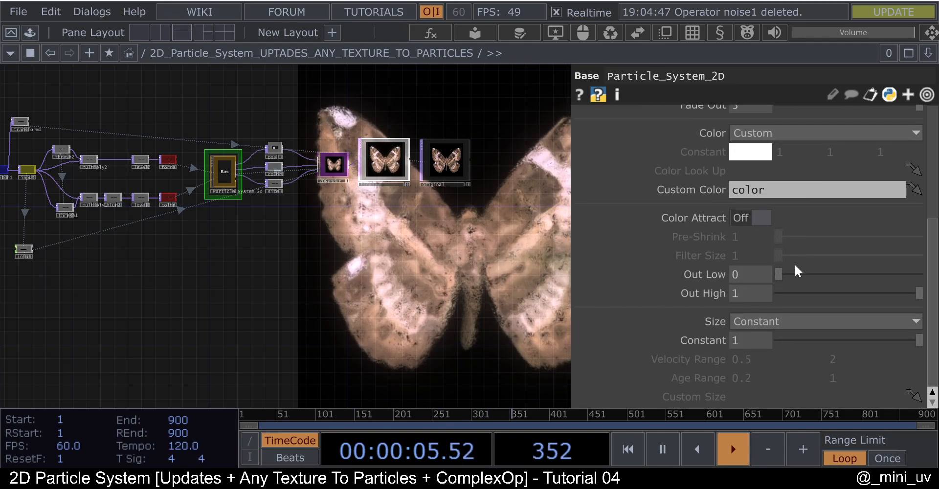
pyautogui.moveTo(347, 281); pyautogui.dragTo(384, 261)
pyautogui.scroll(6, 300, 156)
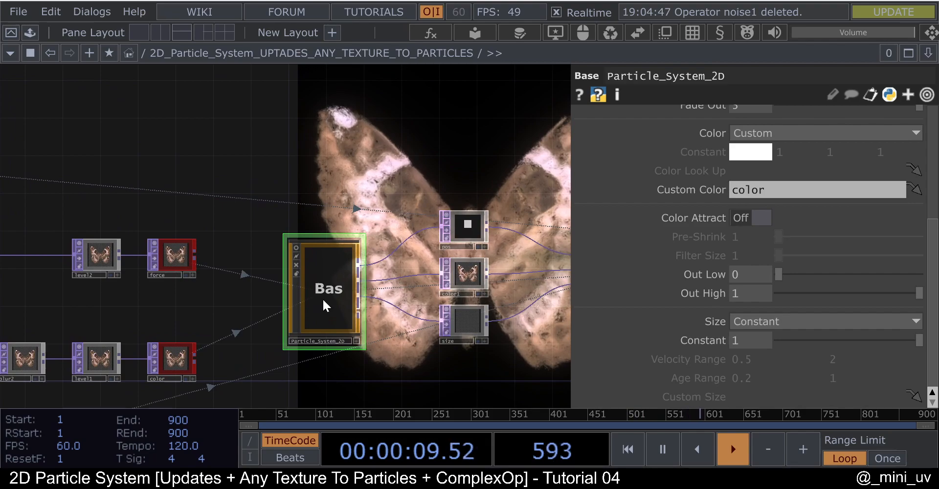
pyautogui.scroll(2, 322, 298)
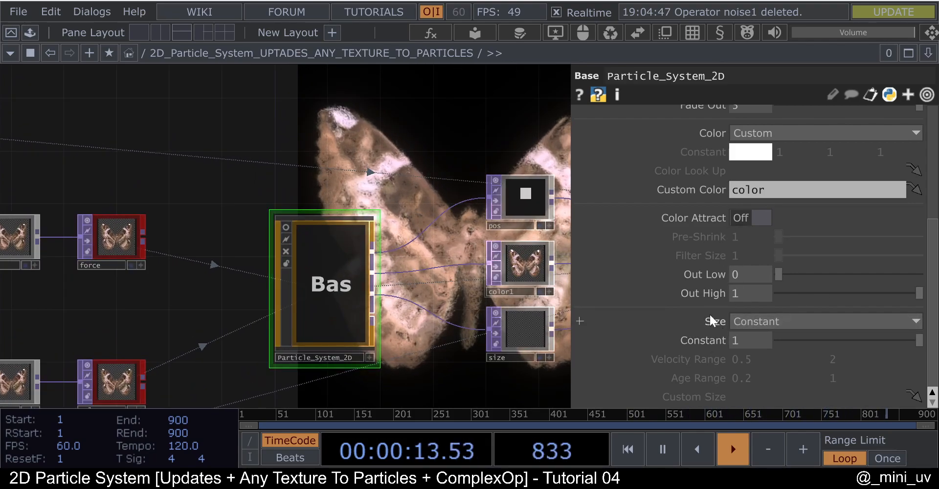
# - Review the Size mode options of Particle_System_2D and follow its pos, color and size outputs through 2DRender to the final TOPs
pyautogui.click(773, 322)
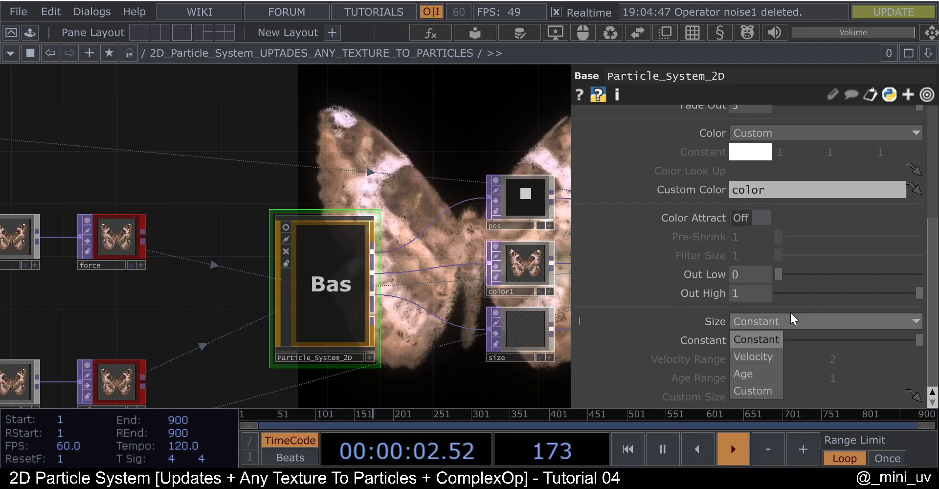
pyautogui.click(834, 219)
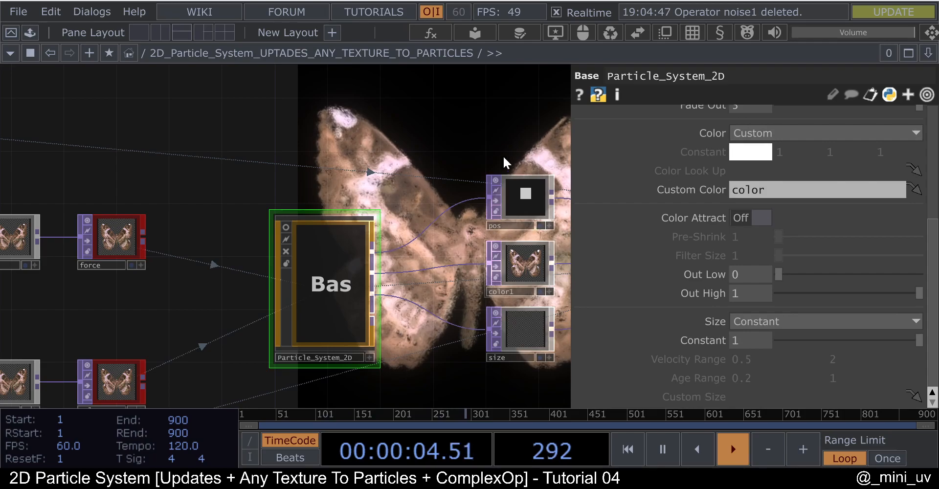
pyautogui.moveTo(431, 125); pyautogui.dragTo(395, 125)
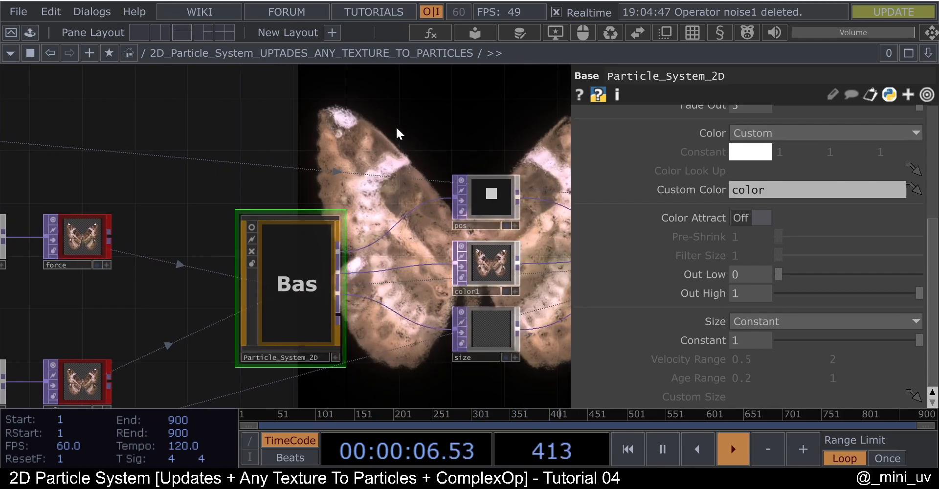
pyautogui.scroll(-2, 299, 217)
pyautogui.moveTo(307, 154); pyautogui.dragTo(190, 159)
pyautogui.moveTo(422, 160); pyautogui.dragTo(240, 172)
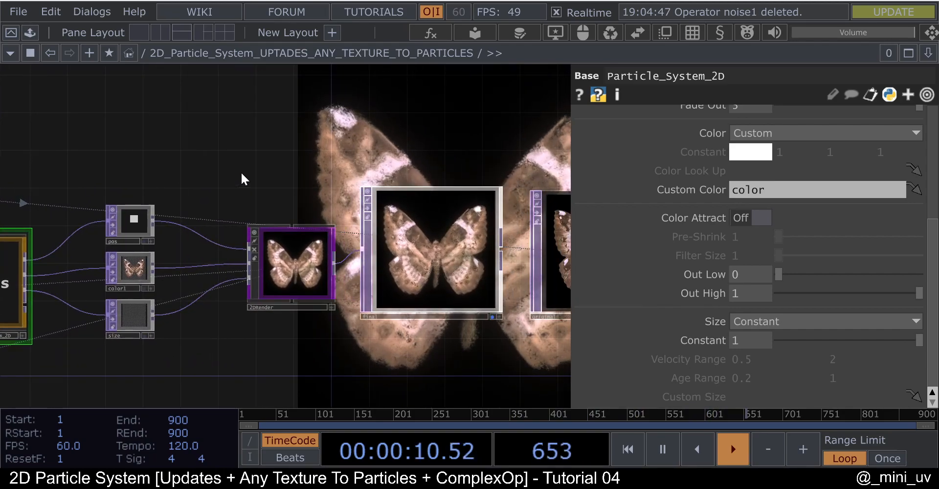
pyautogui.moveTo(344, 127); pyautogui.dragTo(222, 124)
pyautogui.moveTo(450, 157); pyautogui.dragTo(580, 162)
pyautogui.scroll(-3, 461, 185)
pyautogui.moveTo(369, 153); pyautogui.dragTo(444, 145)
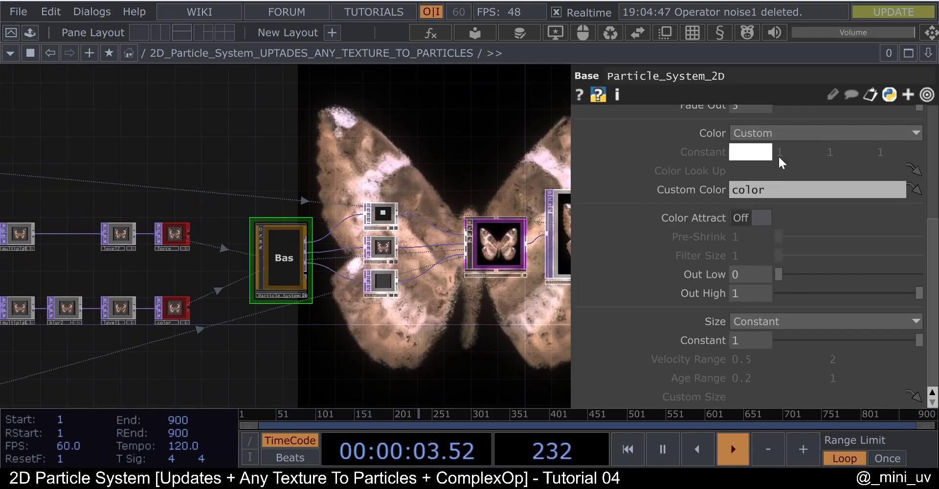
# - Review the whole butterfly network and compare Particle_System_2D's Forces and Render parameters
pyautogui.scroll(-3, 362, 141)
pyautogui.moveTo(380, 131); pyautogui.dragTo(382, 158)
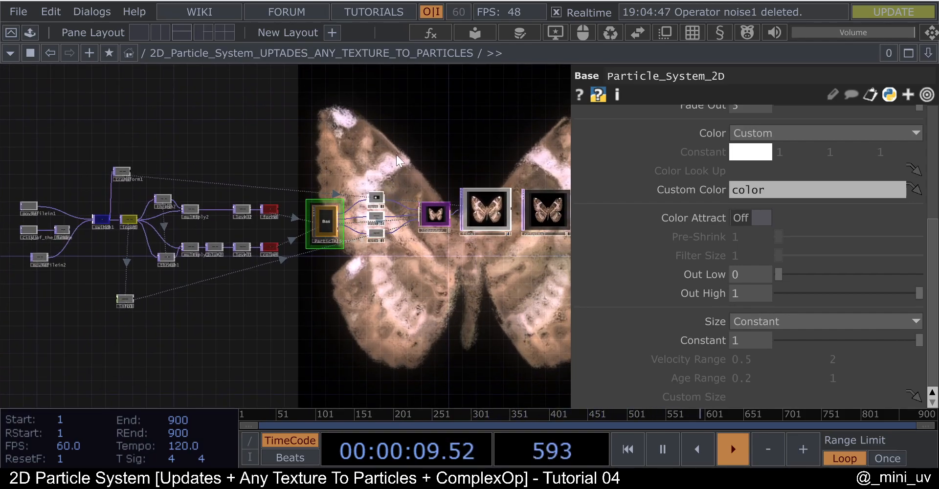
pyautogui.scroll(4, 360, 202)
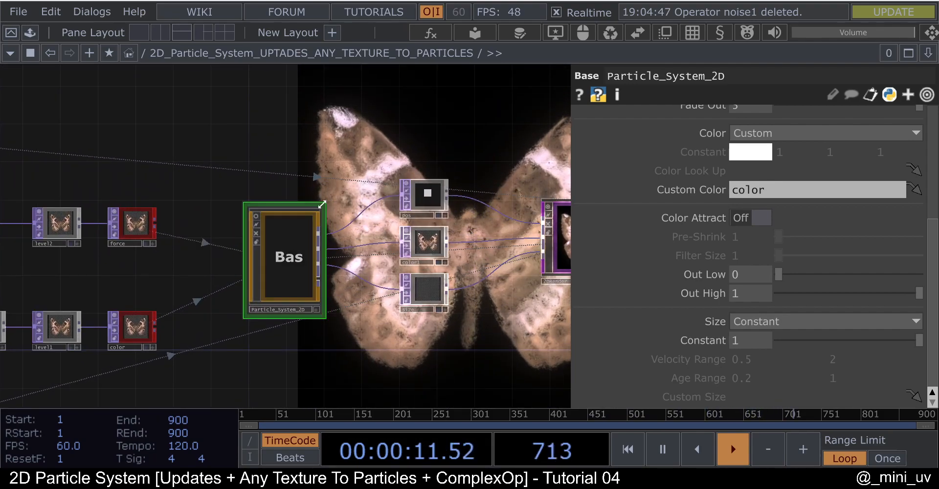
pyautogui.scroll(-2, 377, 136)
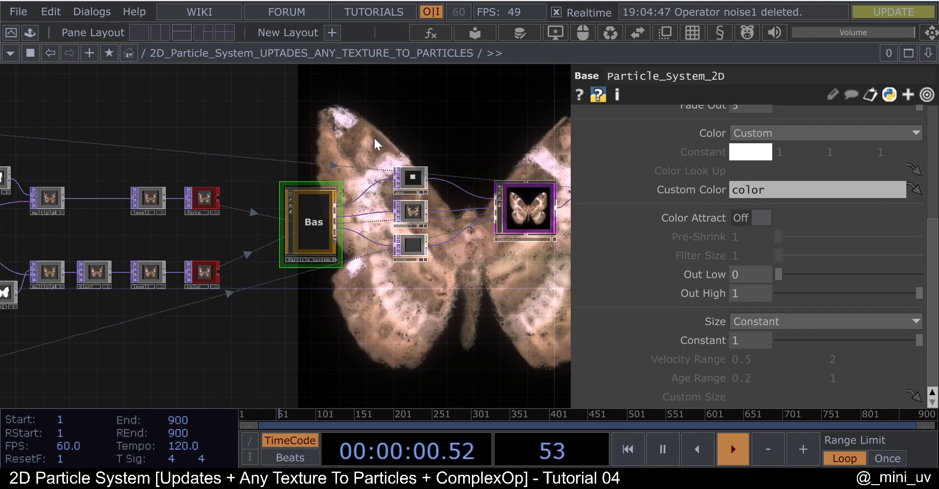
pyautogui.scroll(5, 676, 196)
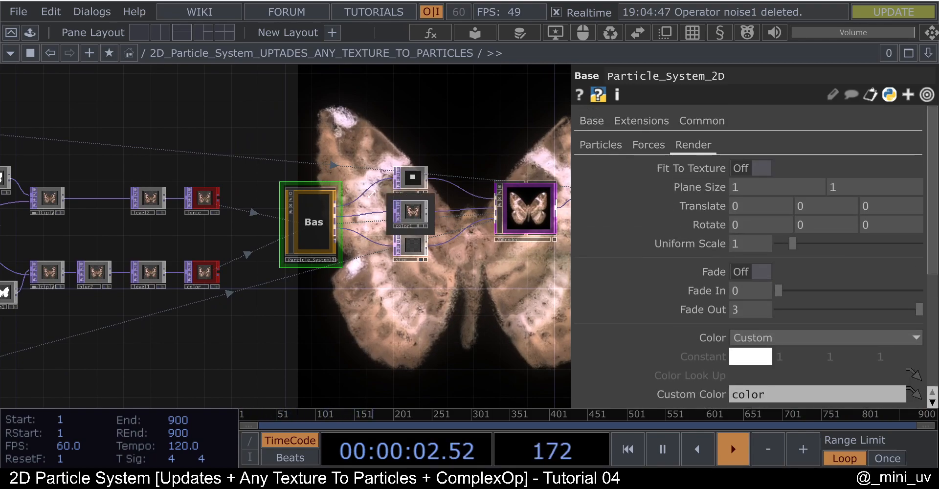
pyautogui.click(658, 145)
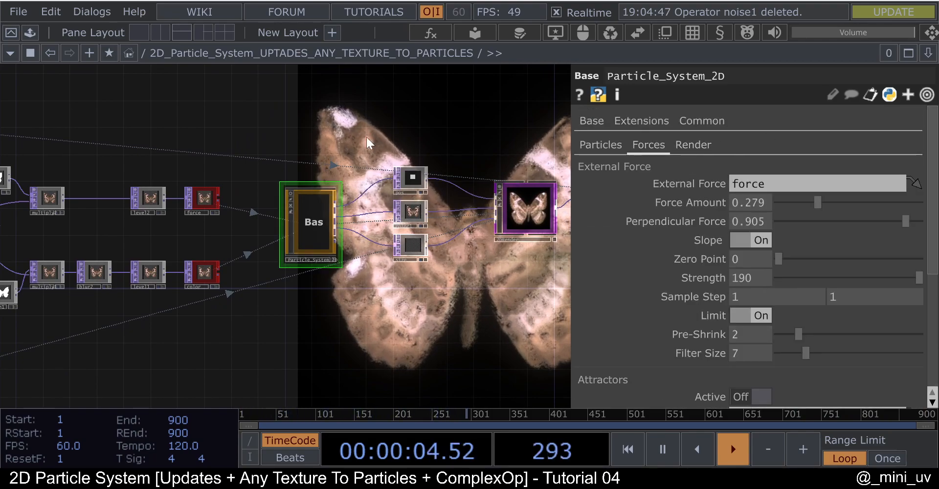
pyautogui.click(688, 145)
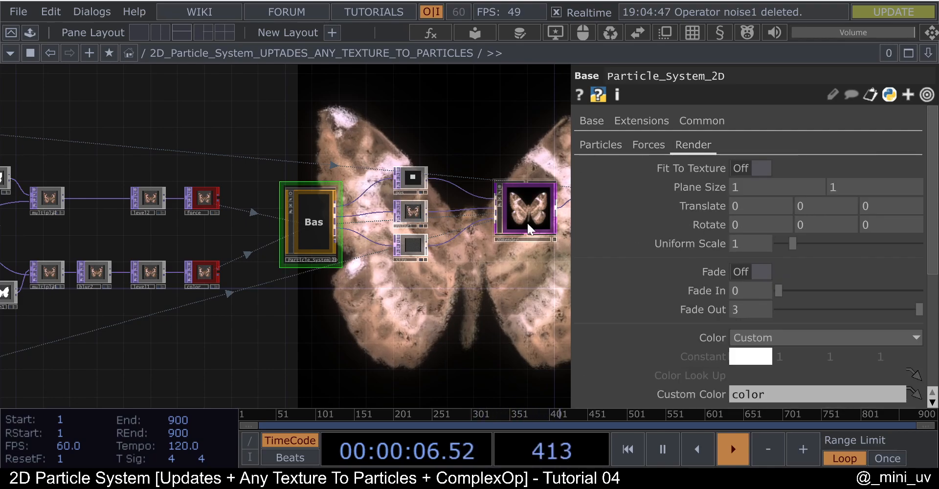
# - Inspect the Point Render and About parameters of the 2DRender container
pyautogui.click(543, 220)
pyautogui.moveTo(435, 149); pyautogui.dragTo(280, 148)
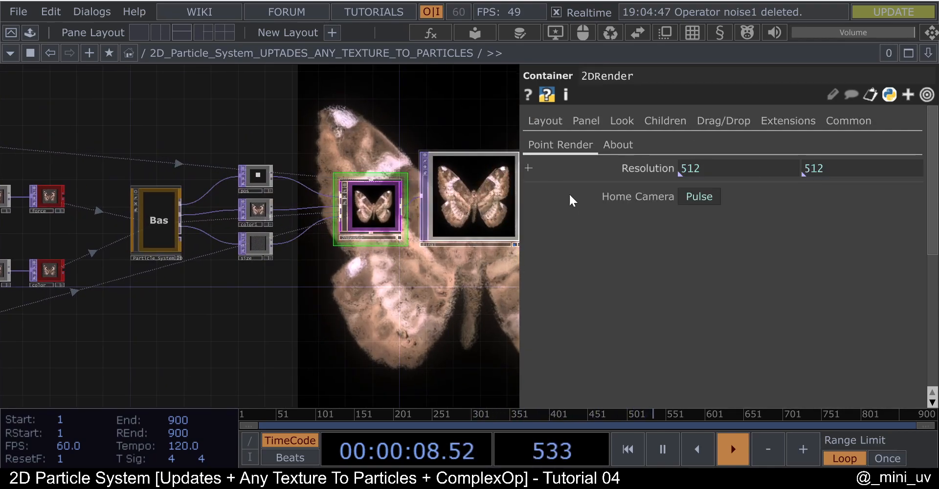
pyautogui.moveTo(396, 138); pyautogui.dragTo(318, 120)
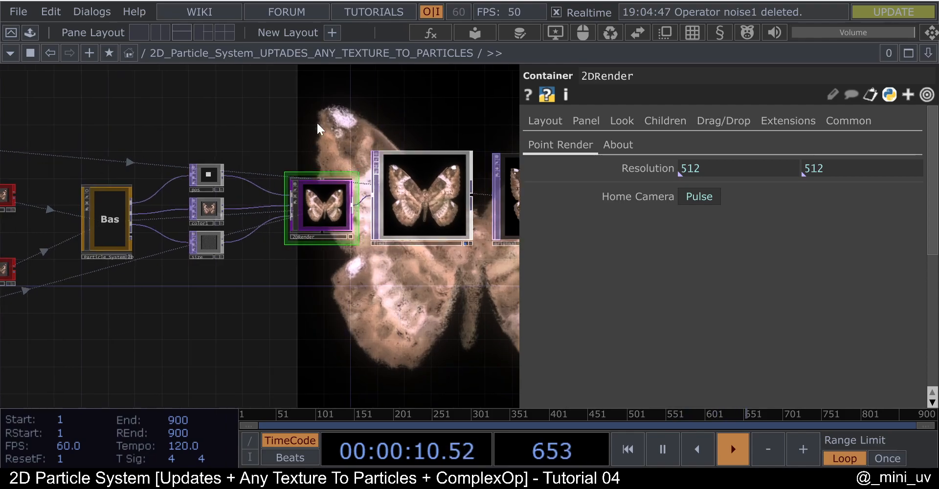
pyautogui.click(618, 144)
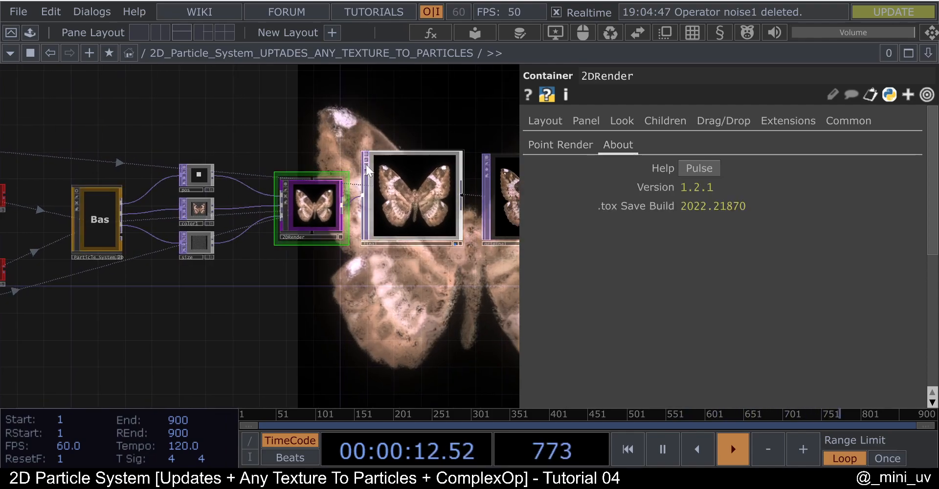
# - Leave the any-texture-to-particles network and return to the project root with both particle system containers in view
pyautogui.scroll(-6, 372, 162)
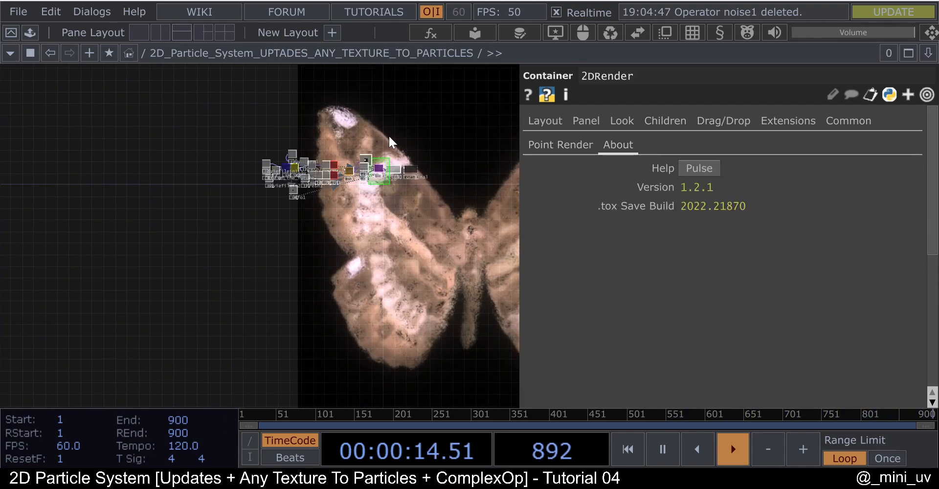
pyautogui.scroll(-6, 389, 137)
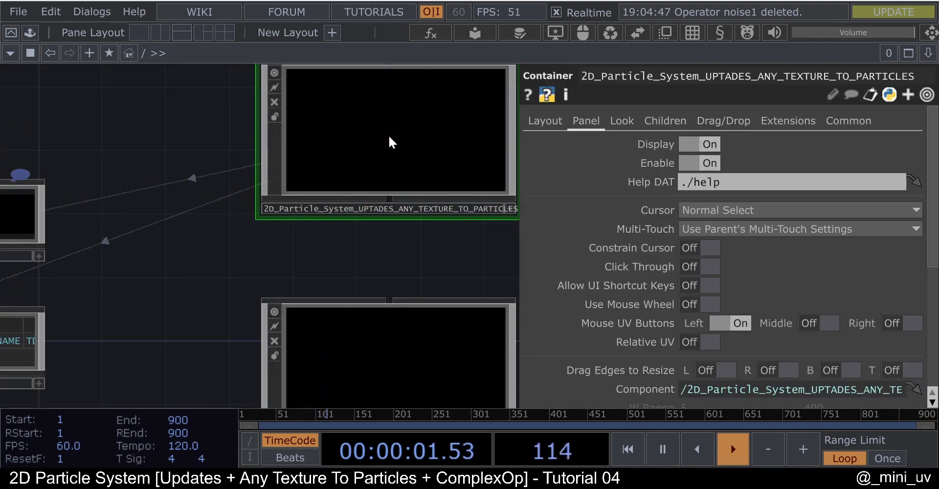
pyautogui.moveTo(295, 120); pyautogui.dragTo(240, 155)
pyautogui.moveTo(433, 161); pyautogui.dragTo(413, 149)
pyautogui.scroll(3, 316, 156)
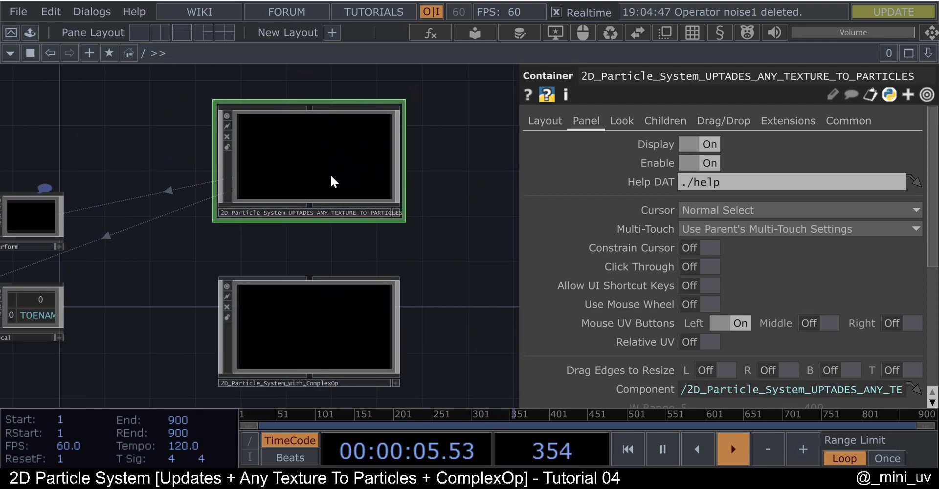
pyautogui.scroll(1, 289, 188)
pyautogui.scroll(1, 282, 194)
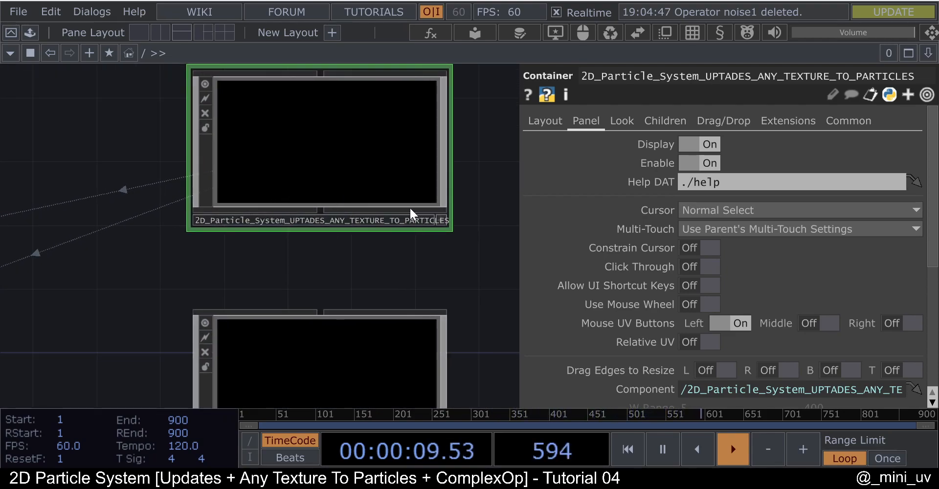
# - Select the 2D_Particle_System_with_ComplexOp container and enter its network
pyautogui.scroll(-3, 412, 196)
pyautogui.click(373, 240)
pyautogui.scroll(3, 377, 257)
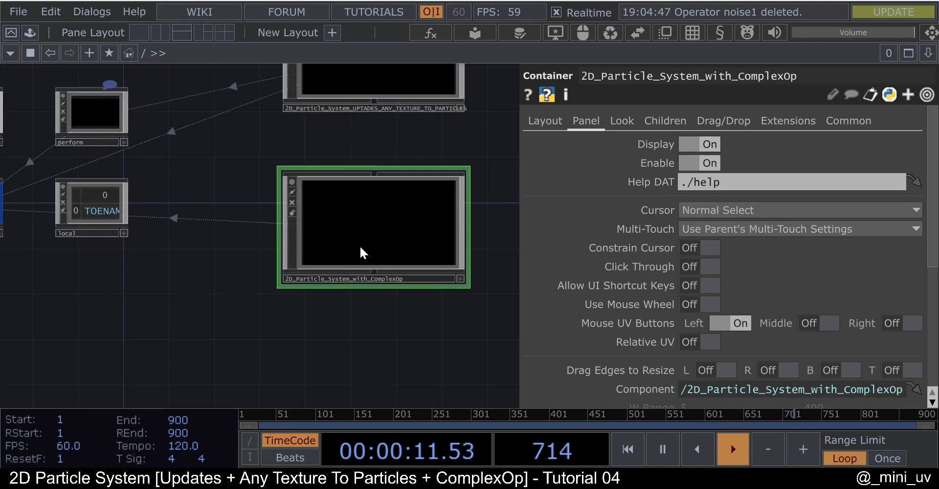
pyautogui.scroll(2, 370, 234)
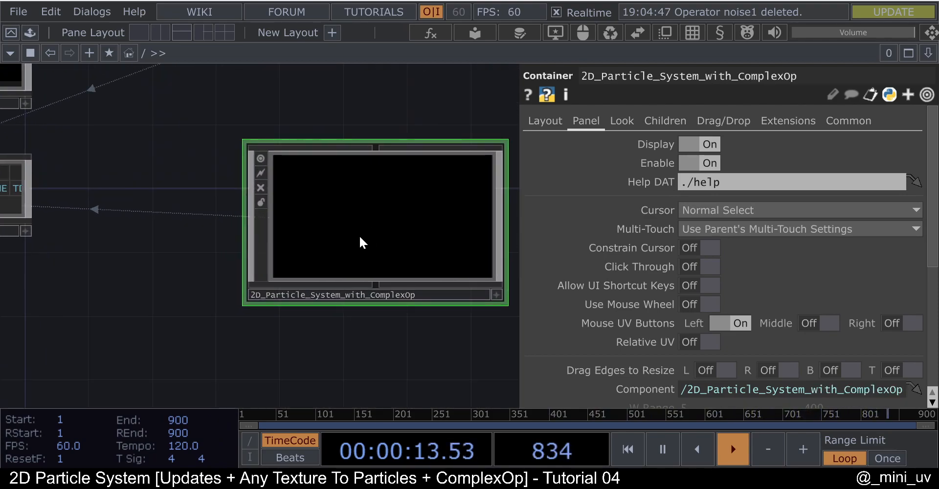
pyautogui.scroll(-3, 290, 220)
pyautogui.scroll(3, 352, 232)
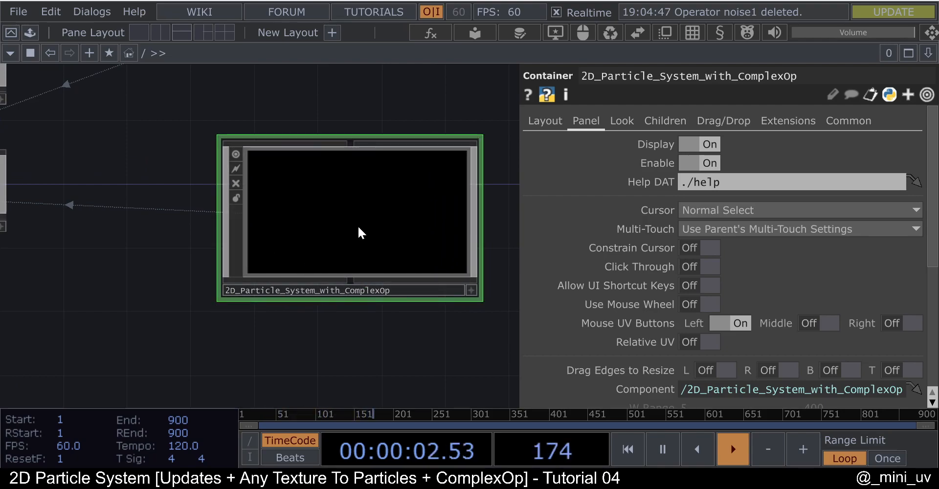
pyautogui.scroll(2, 358, 226)
pyautogui.moveTo(228, 241); pyautogui.dragTo(238, 267)
pyautogui.scroll(3, 235, 251)
pyautogui.scroll(1, 235, 251)
pyautogui.scroll(-4, 255, 225)
pyautogui.moveTo(296, 248); pyautogui.dragTo(170, 278)
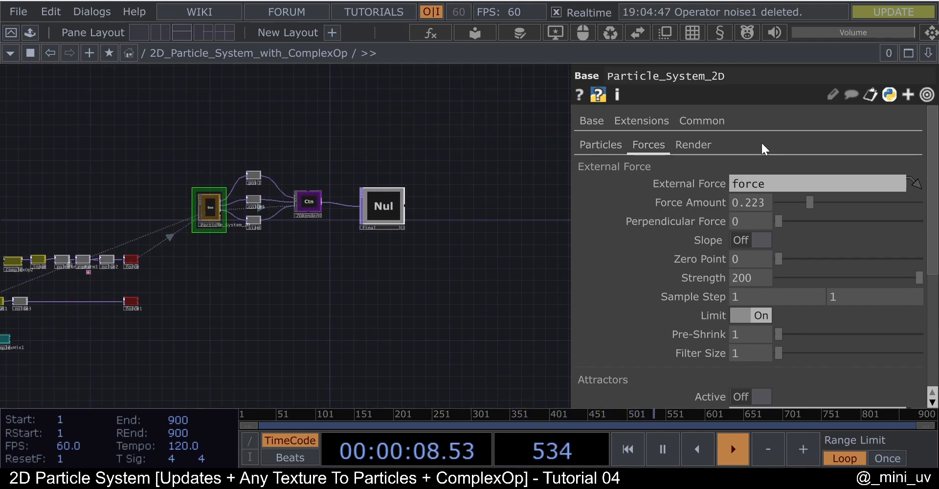
# - Hide the parameter window and look over the layout of the ComplexOp particle network
pyautogui.press('p')
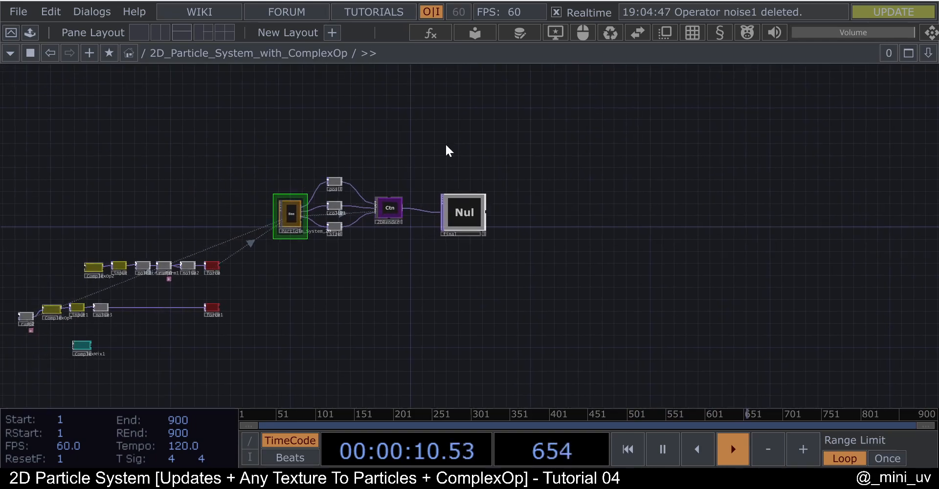
pyautogui.moveTo(738, 135); pyautogui.dragTo(790, 136)
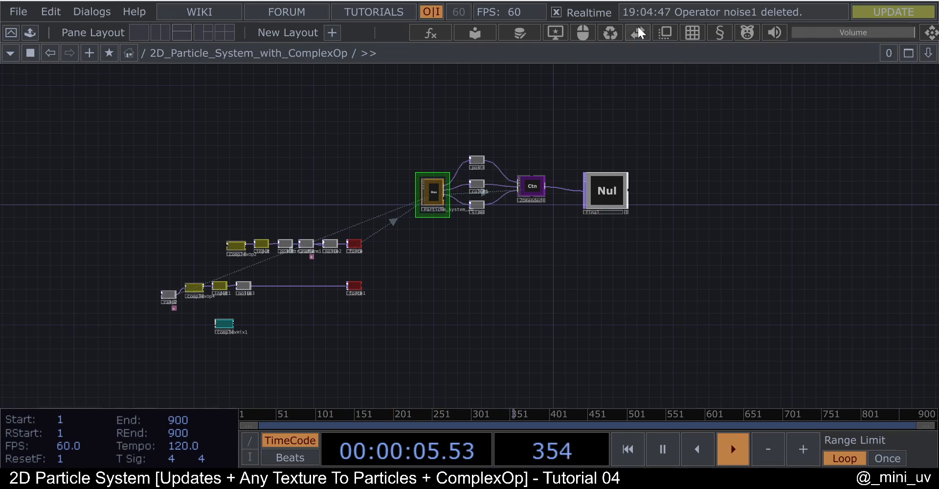
pyautogui.scroll(3, 458, 252)
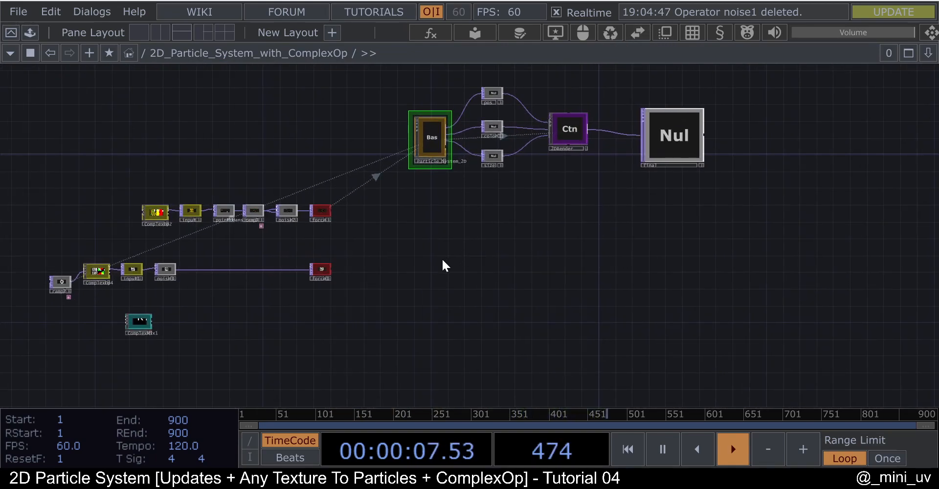
pyautogui.moveTo(449, 241); pyautogui.dragTo(471, 241)
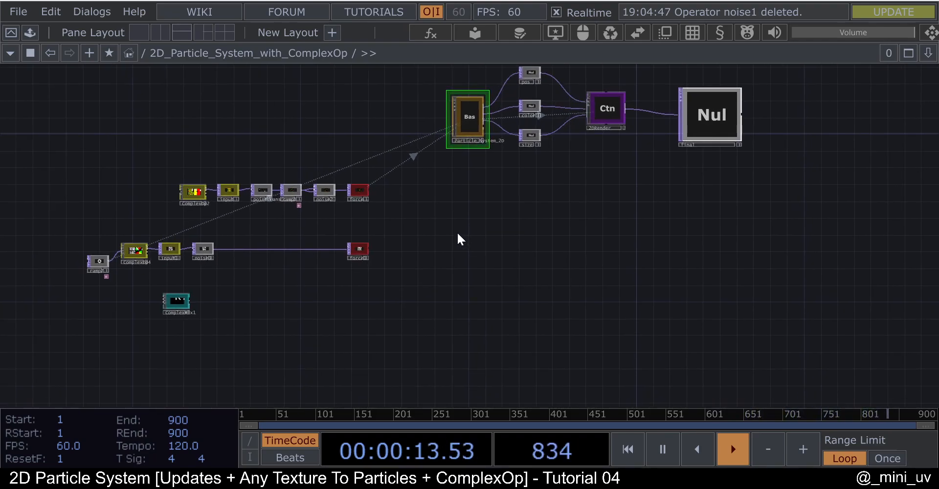
pyautogui.moveTo(526, 247); pyautogui.dragTo(482, 258)
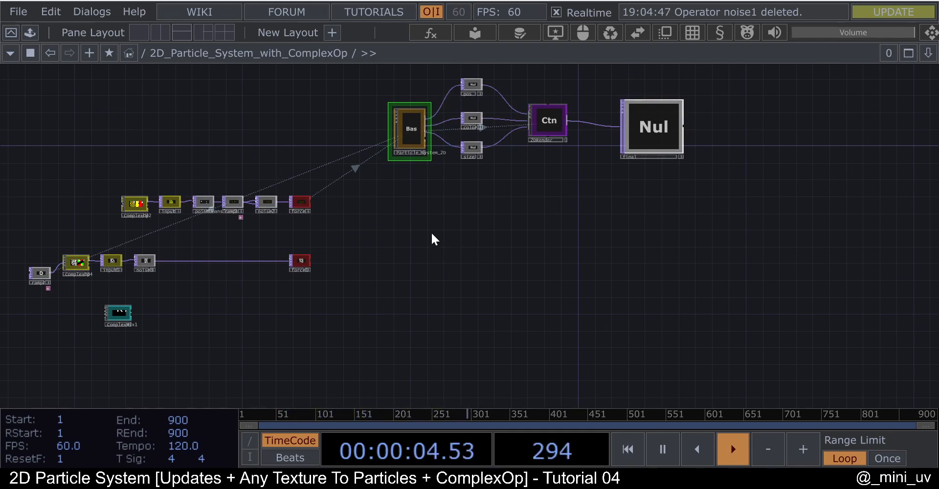
pyautogui.moveTo(403, 229); pyautogui.dragTo(565, 232)
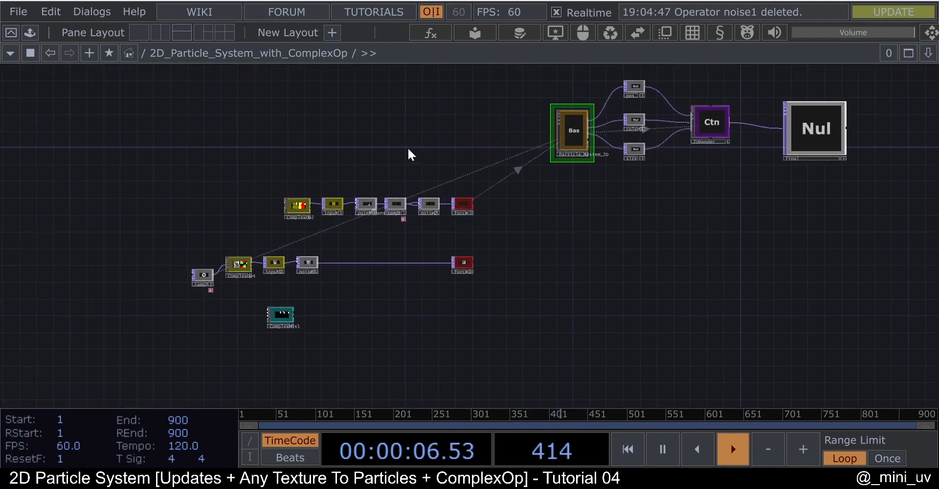
pyautogui.moveTo(421, 151); pyautogui.dragTo(361, 179)
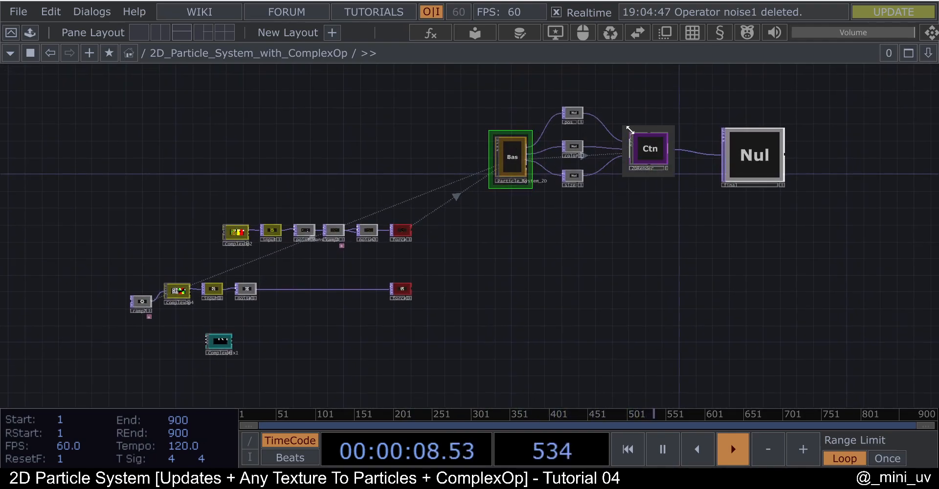
# - Examine the operator chain running from ComplexOp2 through ramp1 and noise2 to the force TOP
pyautogui.scroll(3, 627, 129)
pyautogui.moveTo(145, 218); pyautogui.dragTo(348, 151)
pyautogui.scroll(3, 290, 168)
pyautogui.scroll(5, 273, 228)
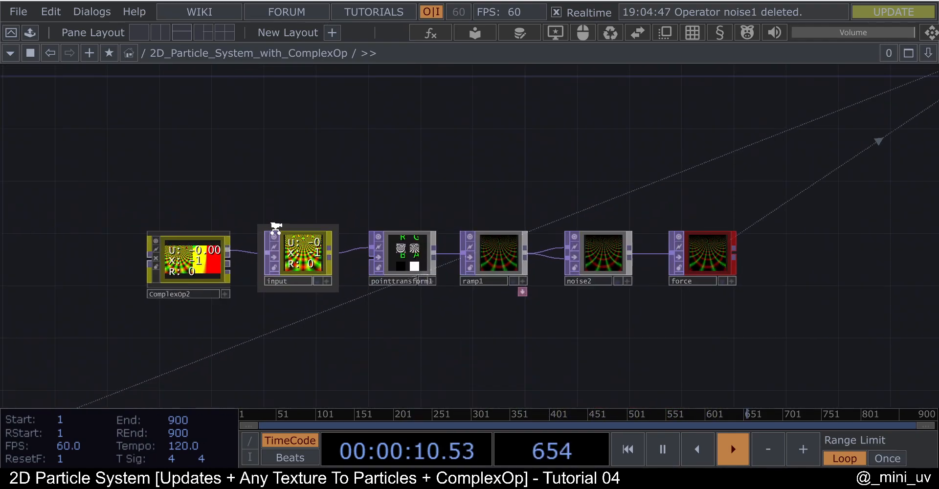
pyautogui.scroll(-7, 285, 194)
pyautogui.moveTo(417, 192); pyautogui.dragTo(307, 196)
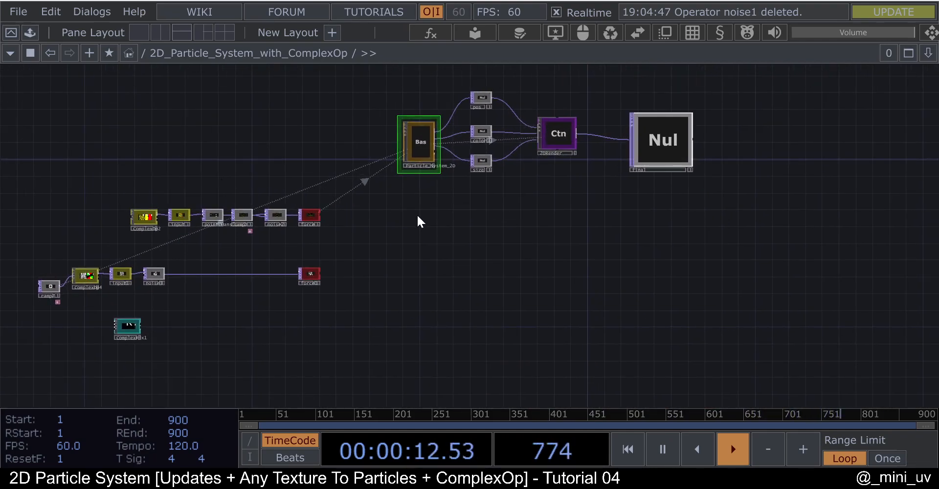
# - Add a Noise TOP from the noise1 preset in the empty area below the particle system
pyautogui.moveTo(435, 226)
pyautogui.mouseDown()
pyautogui.moveTo(448, 234)
pyautogui.moveTo(433, 232)
pyautogui.mouseUp()
pyautogui.press('Tab')
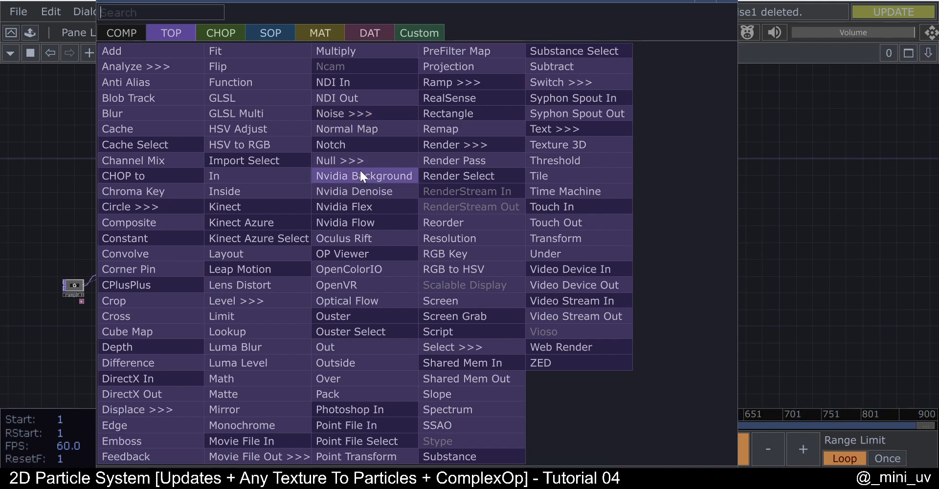
pyautogui.click(345, 113)
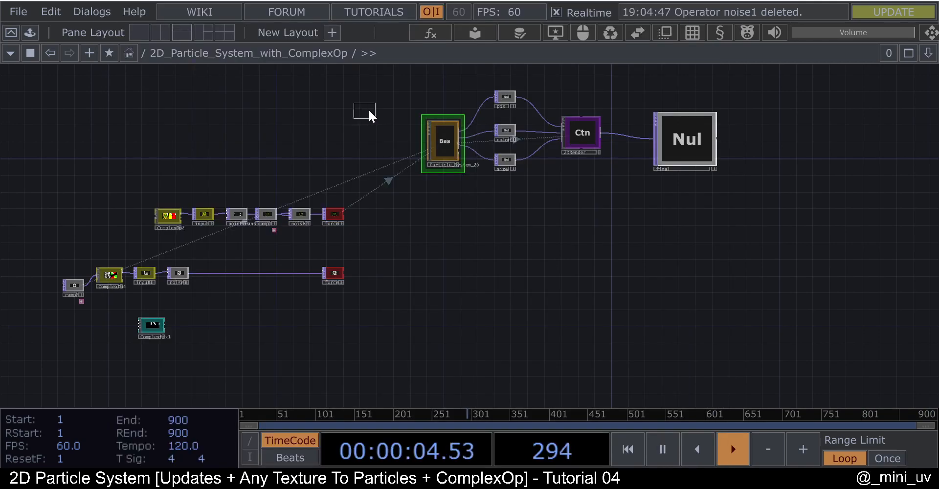
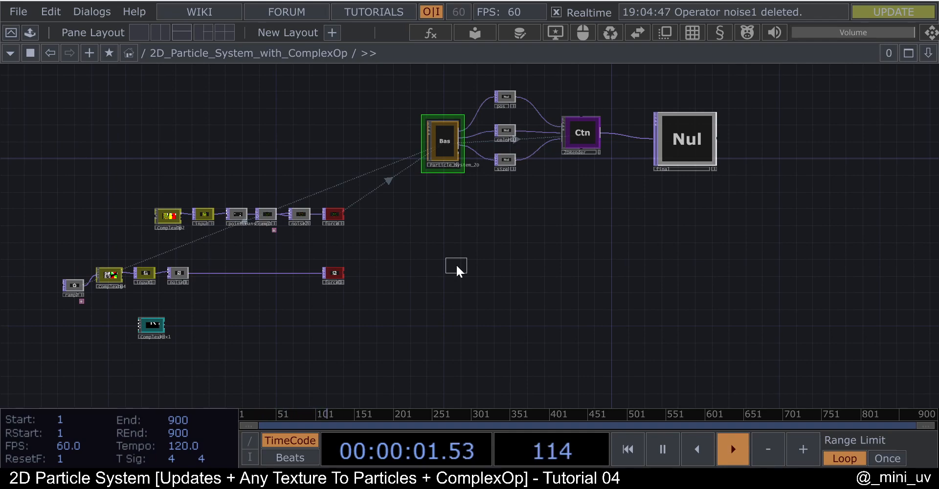
pyautogui.click(457, 267)
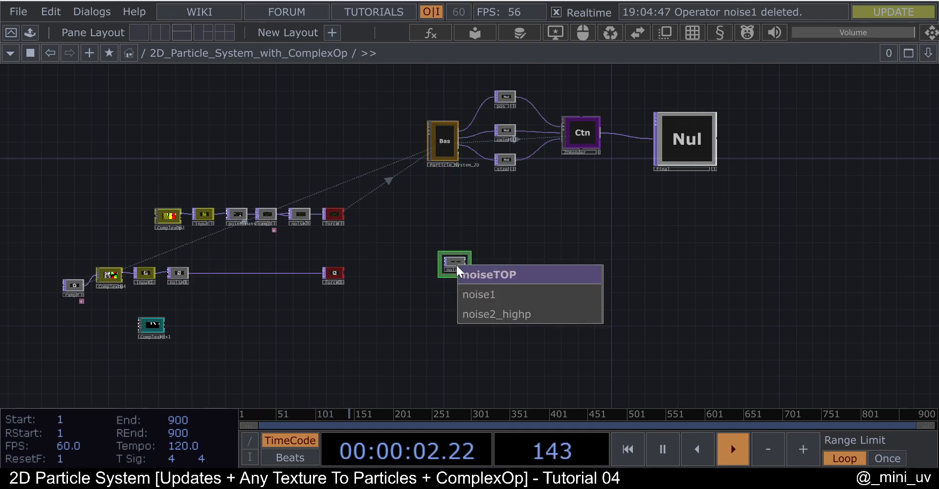
pyautogui.click(488, 294)
pyautogui.scroll(5, 464, 265)
pyautogui.scroll(6, 462, 264)
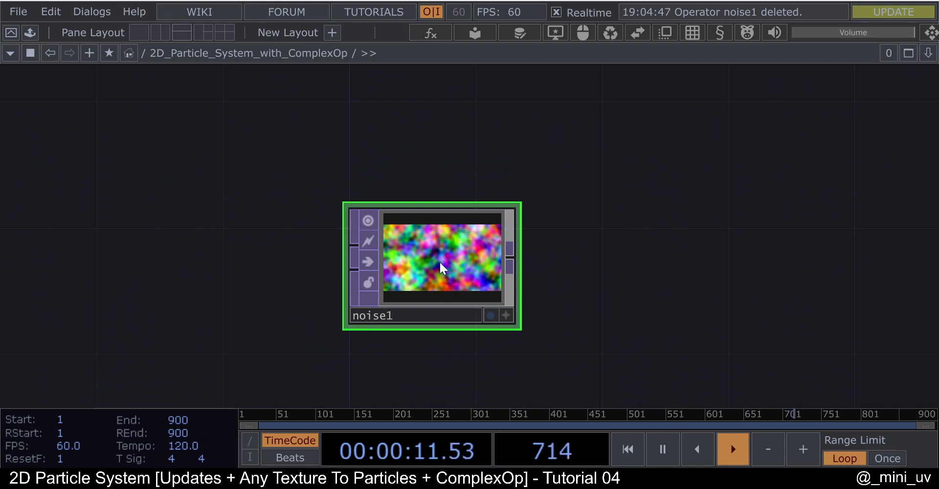
# - Show the Transform parameters of the new noise1 operator and delete that operator
pyautogui.press('p')
pyautogui.moveTo(483, 160); pyautogui.dragTo(397, 182)
pyautogui.click(638, 122)
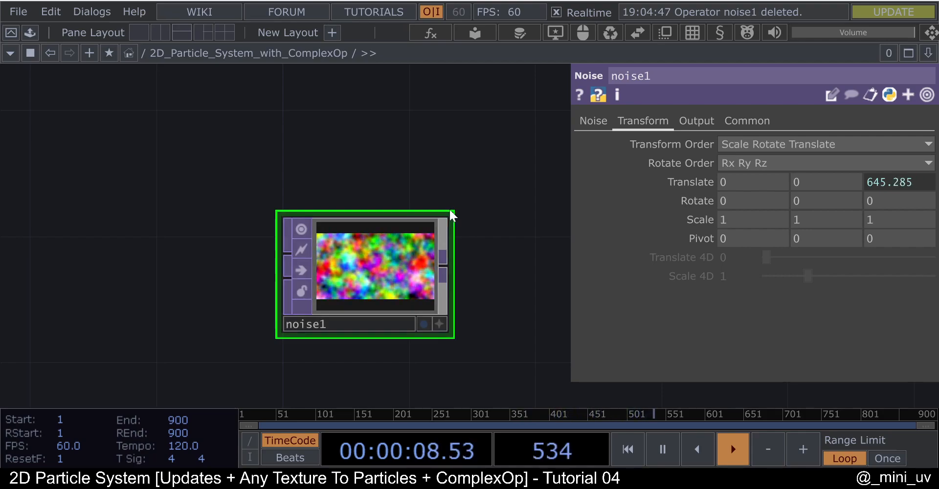
pyautogui.scroll(-3, 325, 189)
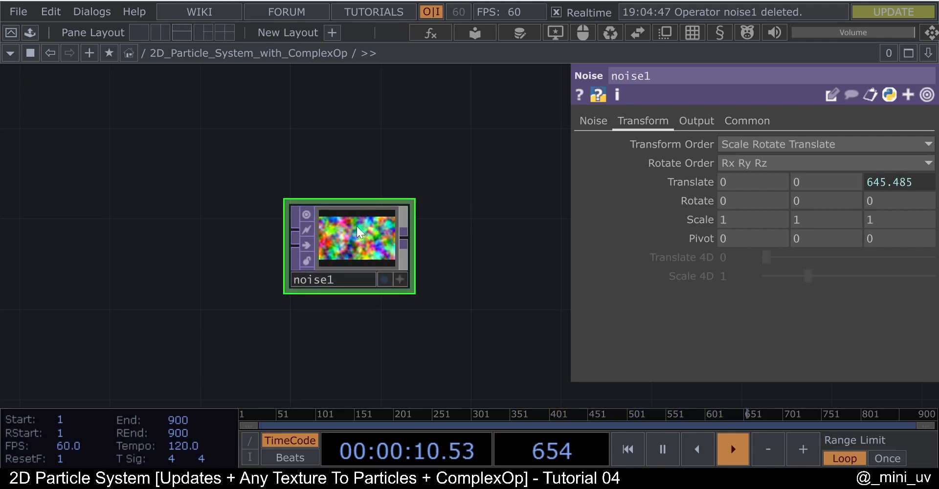
pyautogui.press('Delete')
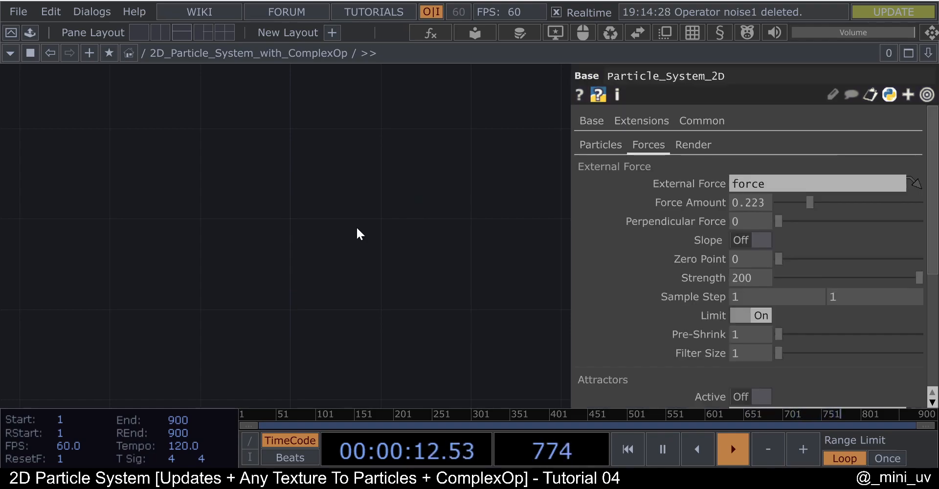
# - Hide the parameter window and look over the network from the two ComplexOp chains to the final output
pyautogui.press('h')
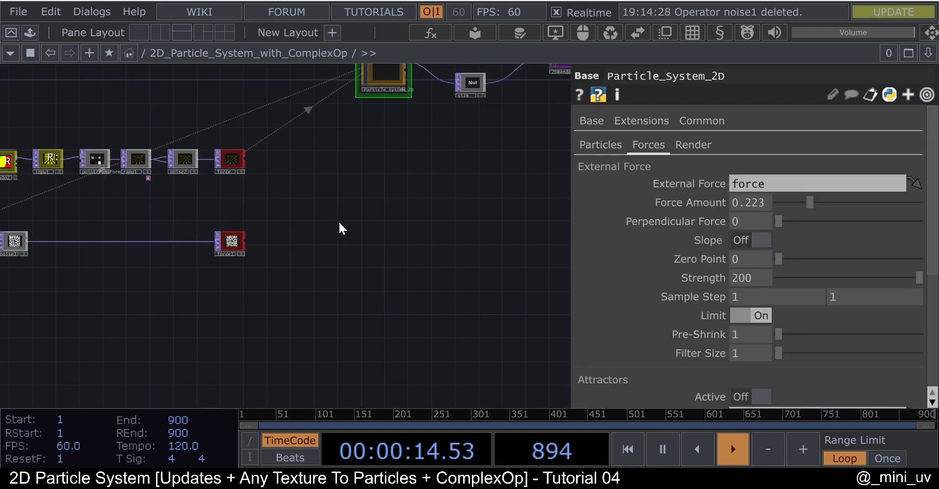
pyautogui.press('p')
pyautogui.press('h')
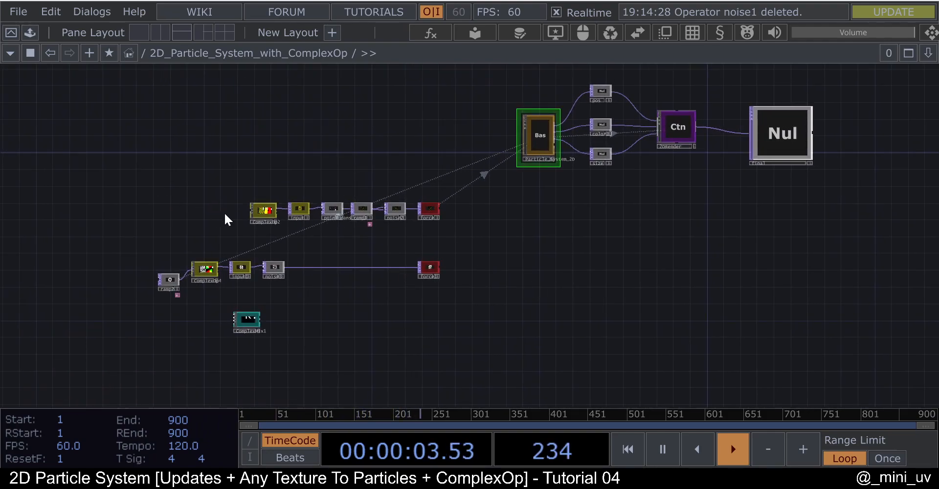
pyautogui.scroll(3, 223, 215)
pyautogui.scroll(3, 294, 227)
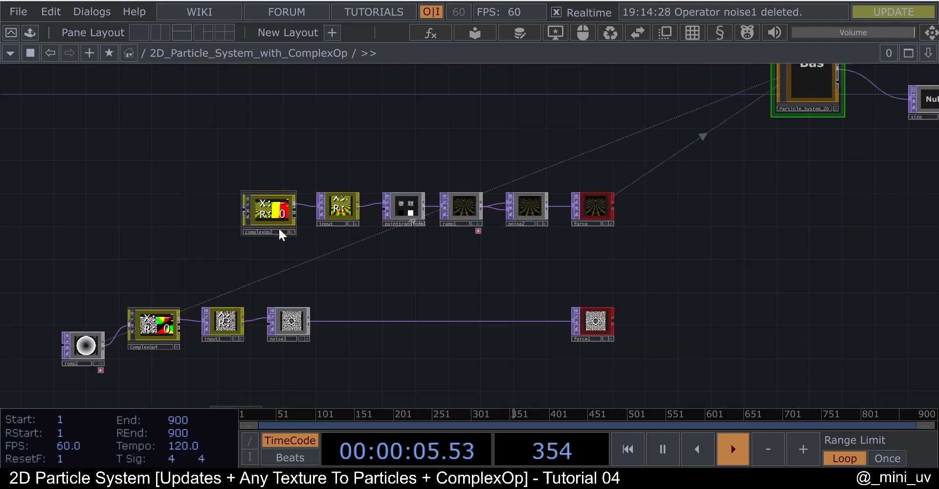
pyautogui.scroll(-3, 277, 229)
pyautogui.moveTo(559, 211); pyautogui.dragTo(413, 225)
pyautogui.moveTo(508, 265); pyautogui.dragTo(686, 244)
pyautogui.moveTo(398, 140); pyautogui.dragTo(306, 184)
pyautogui.scroll(-3, 387, 152)
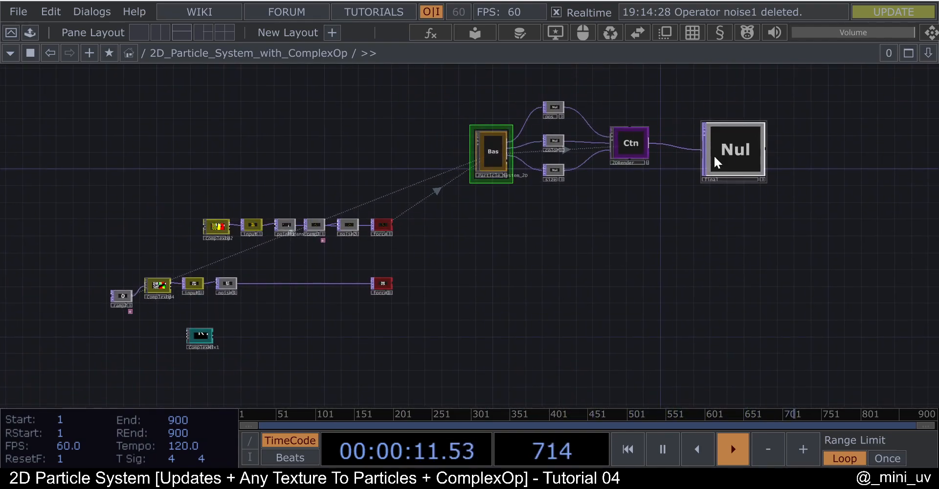
pyautogui.moveTo(868, 111); pyautogui.dragTo(858, 111)
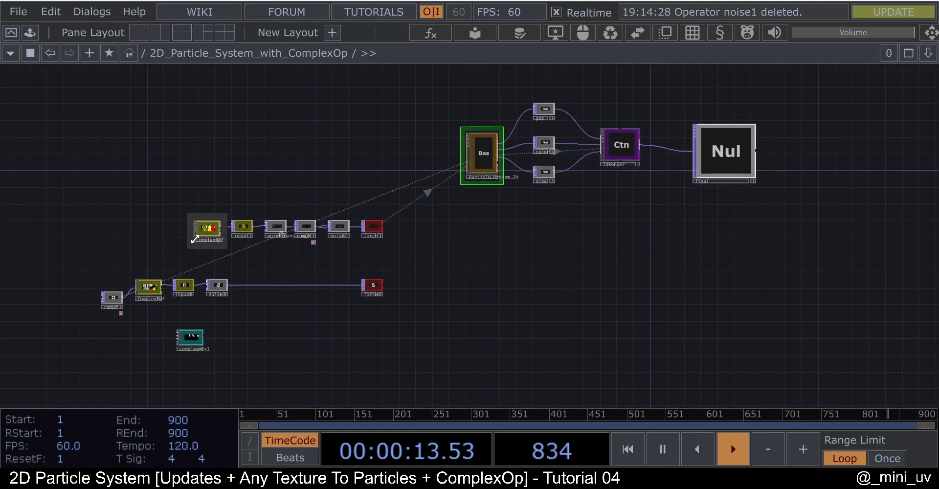
# - Select ComplexOp2 at the start of the upper force chain and show its Custom parameters
pyautogui.scroll(8, 206, 229)
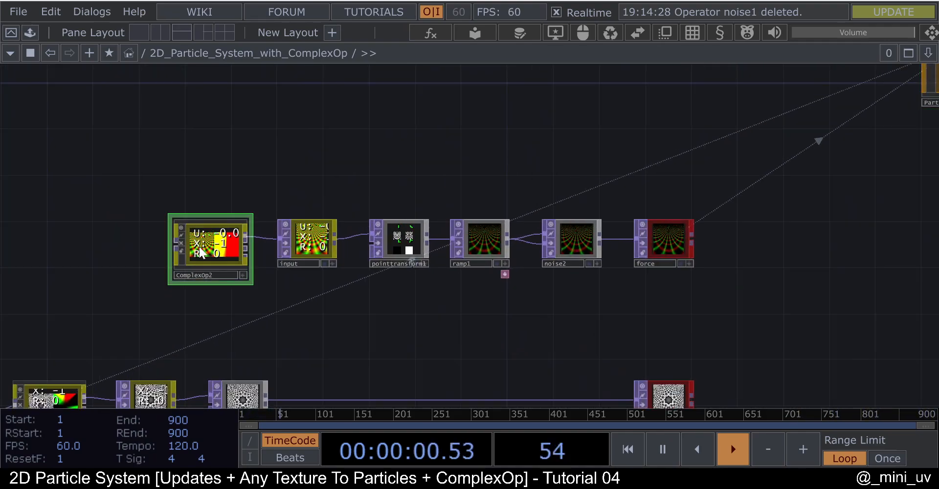
pyautogui.scroll(2, 196, 242)
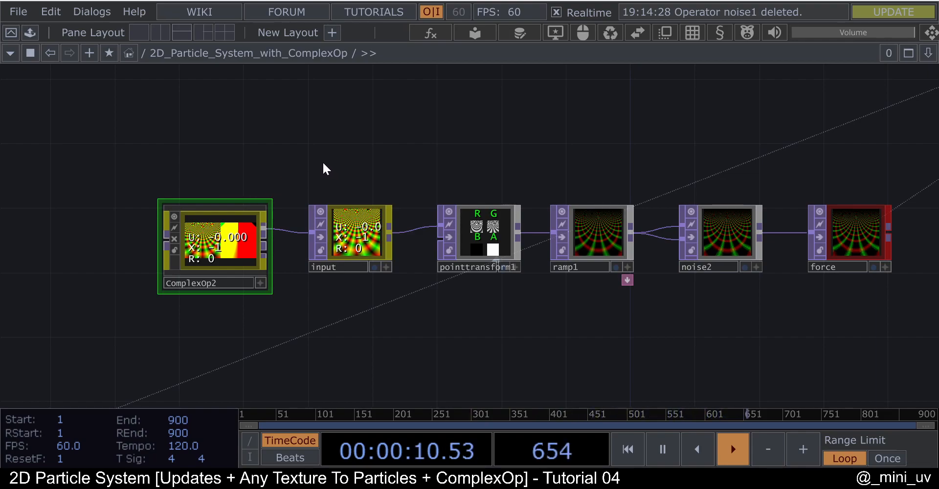
pyautogui.moveTo(308, 171); pyautogui.dragTo(332, 172, button='middle')
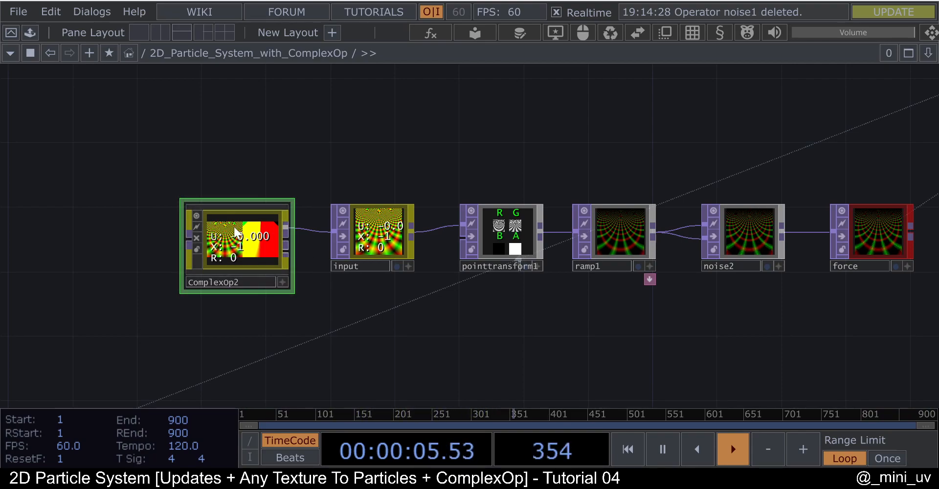
pyautogui.press('p')
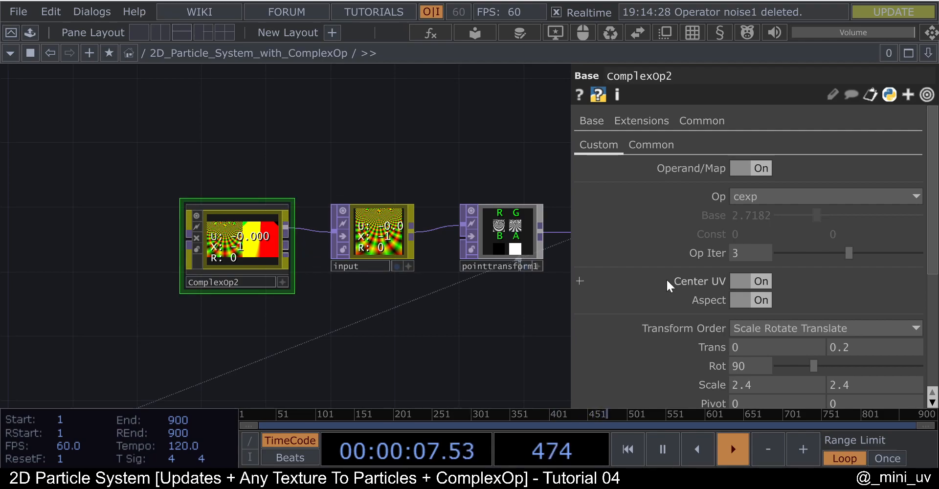
pyautogui.moveTo(336, 155); pyautogui.dragTo(313, 189)
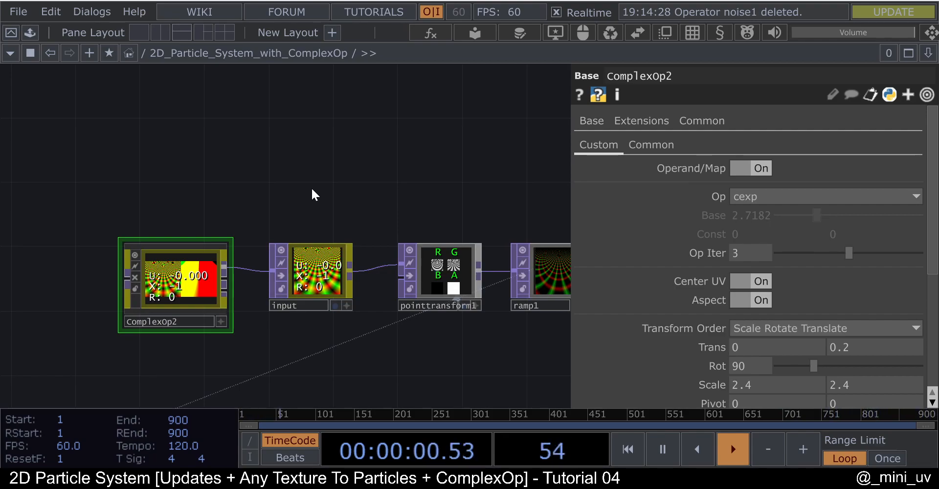
# - Examine the ComplexOp2 preview and the red-green pattern it passes to the input TOP
pyautogui.scroll(4, 165, 268)
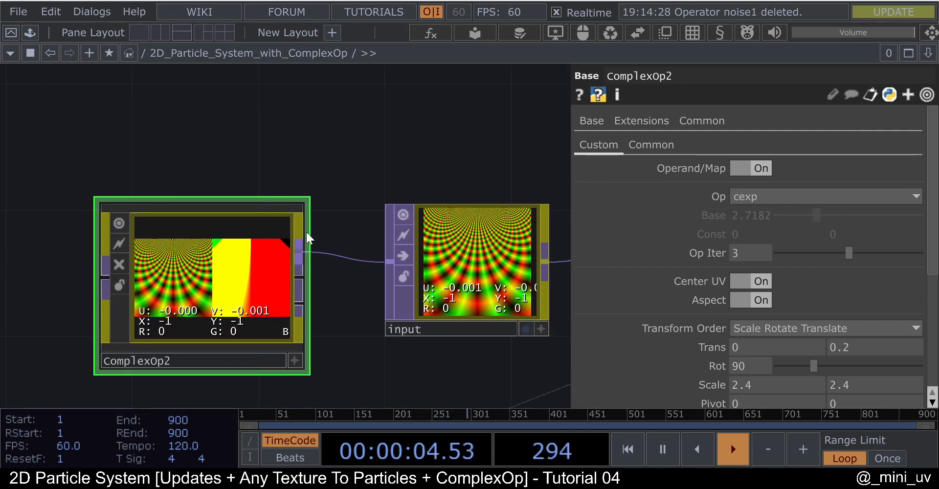
pyautogui.scroll(-3, 225, 264)
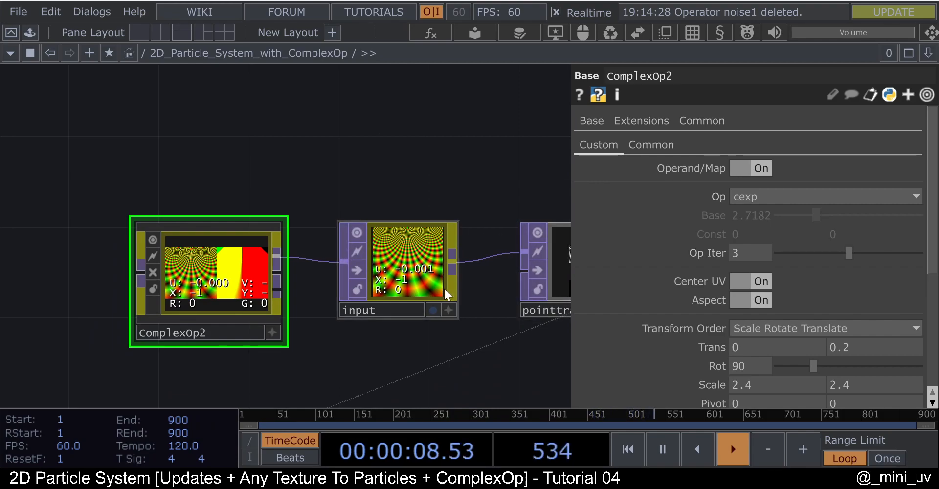
pyautogui.scroll(3, 448, 287)
pyautogui.scroll(2, 509, 275)
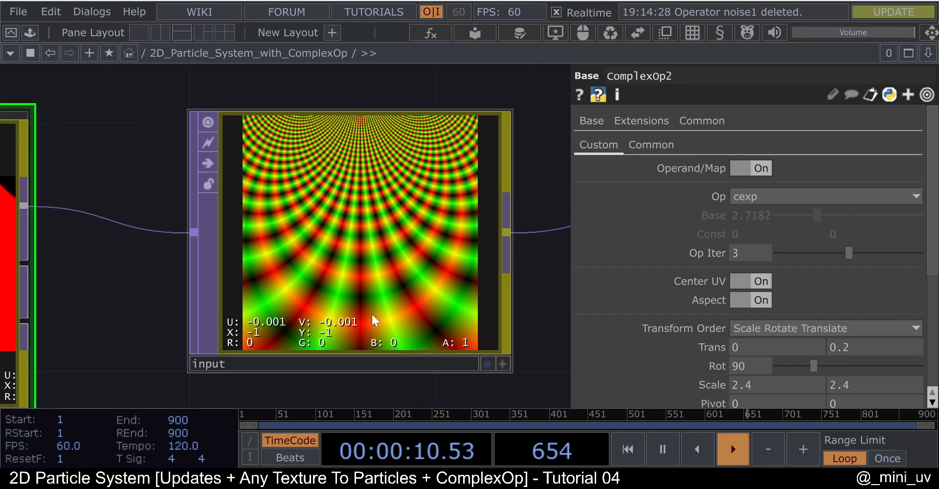
pyautogui.scroll(-2, 398, 272)
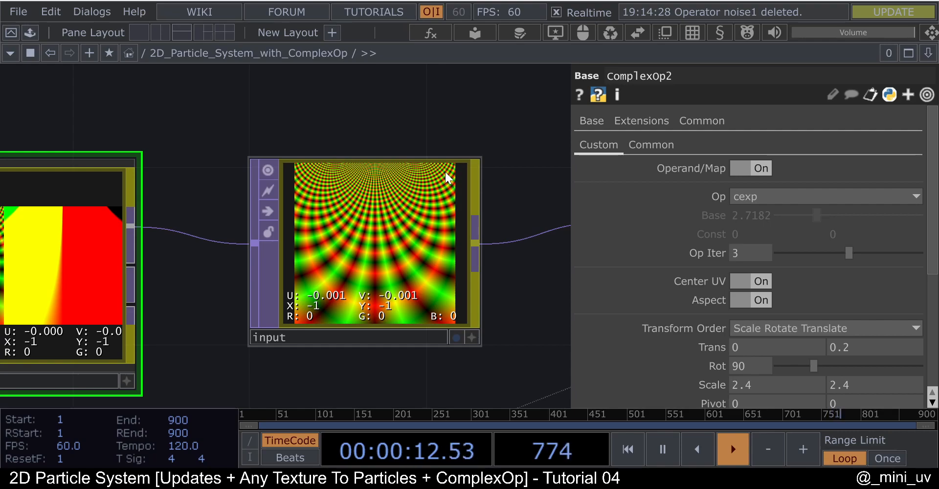
pyautogui.scroll(-2, 444, 272)
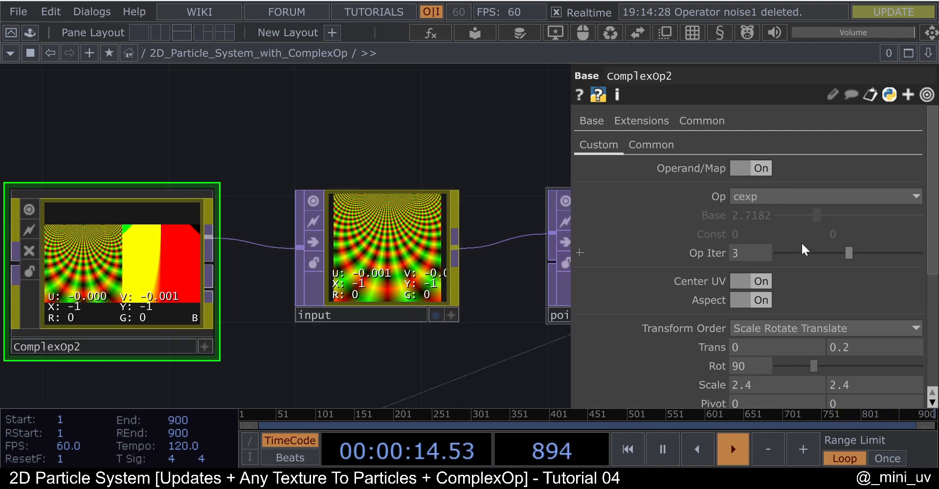
# - Look through the complex functions offered for ComplexOp2's Op without changing it, and inspect the input TOP's pattern up close
pyautogui.click(770, 194)
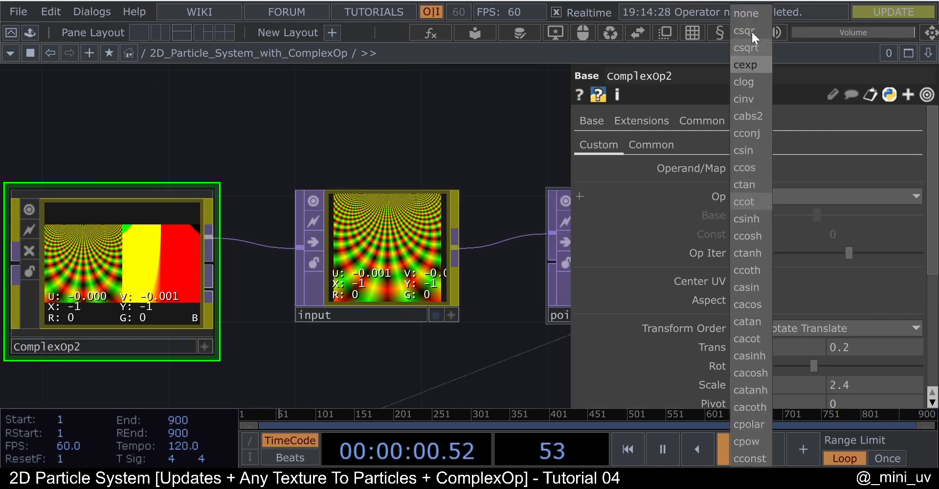
pyautogui.click(796, 167)
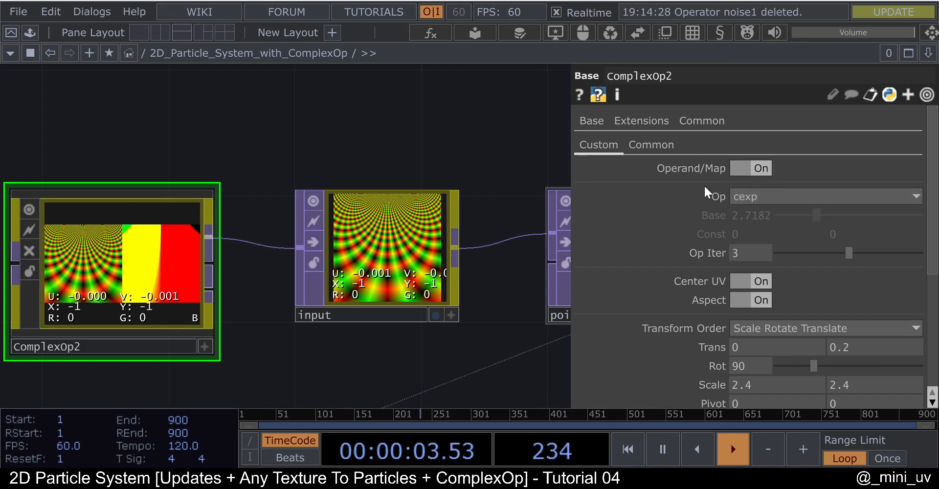
pyautogui.scroll(-2, 283, 172)
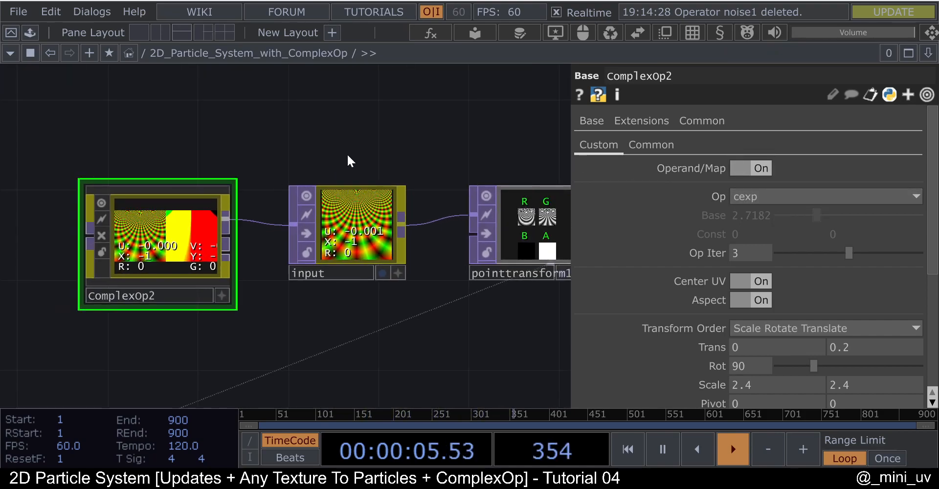
pyautogui.moveTo(357, 151); pyautogui.dragTo(336, 153)
pyautogui.scroll(2, 388, 210)
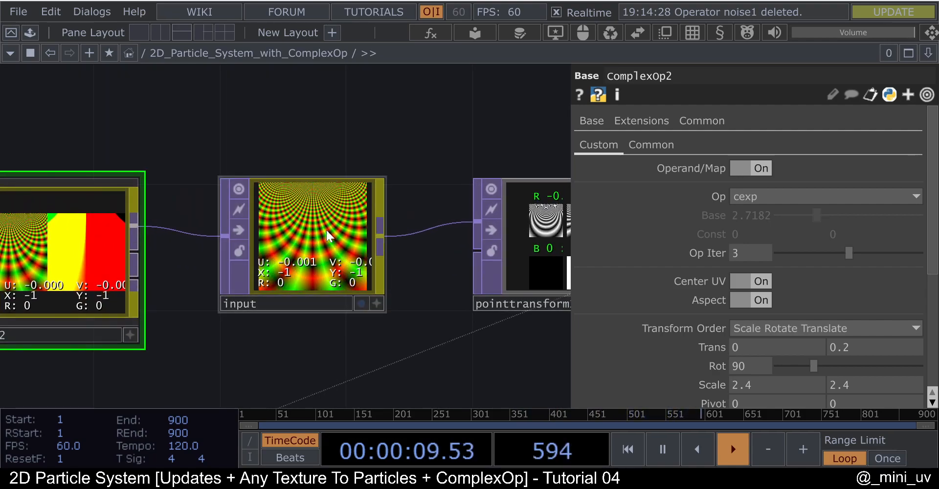
pyautogui.scroll(2, 304, 251)
pyautogui.scroll(-2, 402, 231)
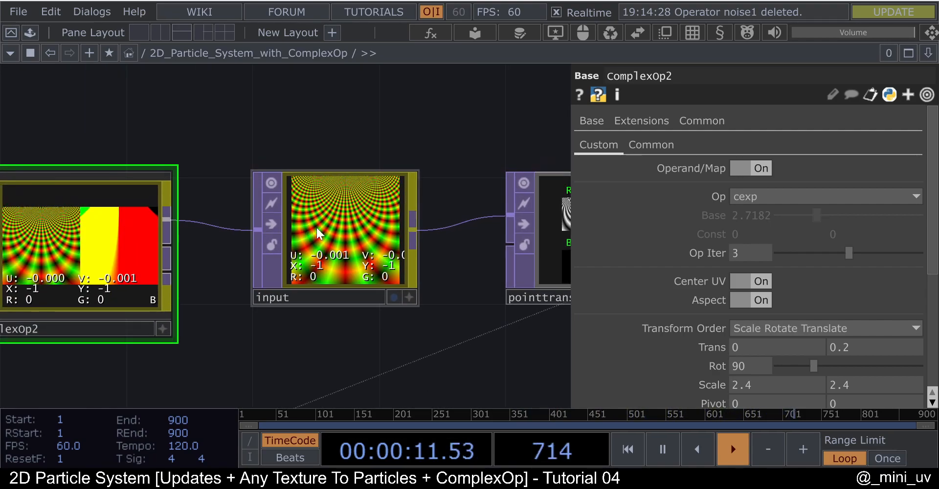
pyautogui.scroll(2, 361, 225)
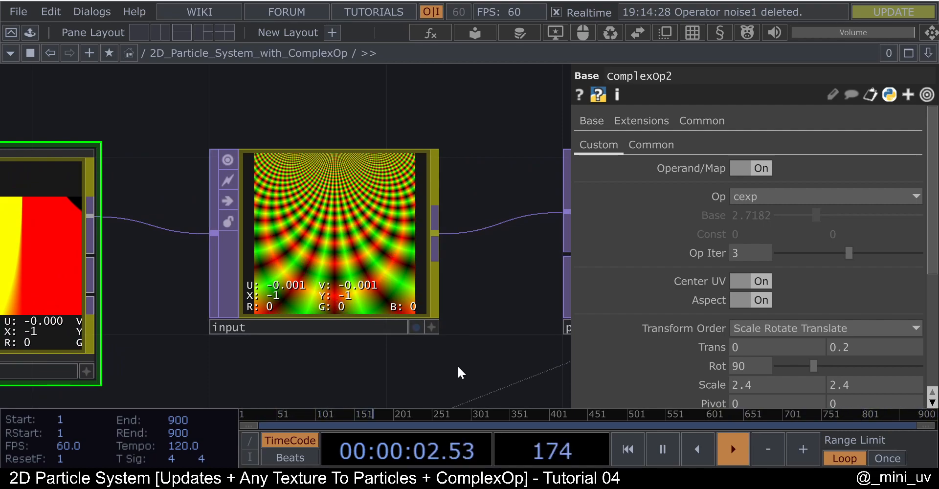
pyautogui.scroll(-10, 278, 219)
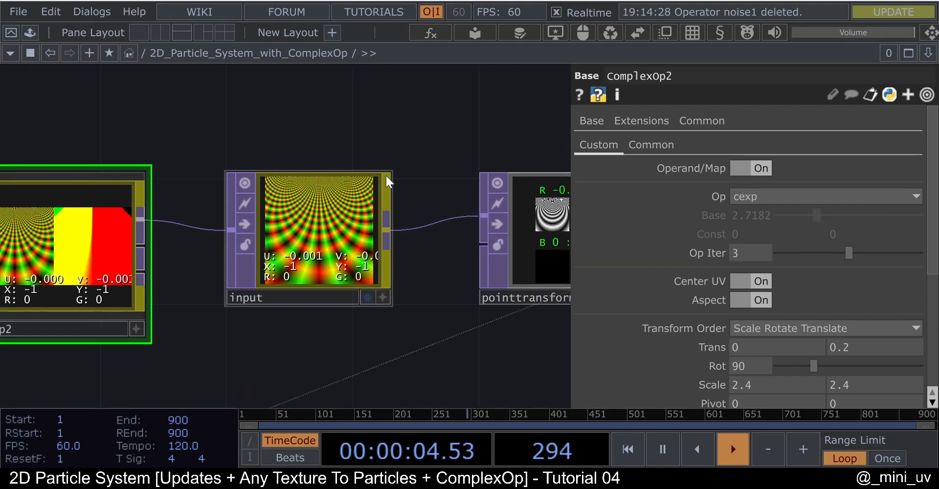
pyautogui.scroll(-4, 214, 145)
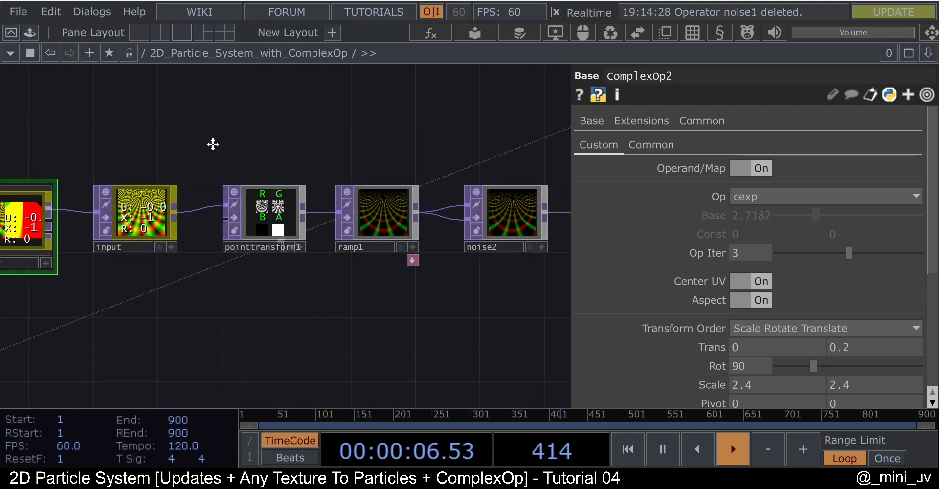
# - Compare the lower ComplexOp4 chain, fed by ramp2, with the ComplexOp2 chain above it
pyautogui.moveTo(279, 292); pyautogui.dragTo(167, 268)
pyautogui.scroll(-8, 457, 250)
pyautogui.scroll(-3, 408, 214)
pyautogui.scroll(7, 248, 227)
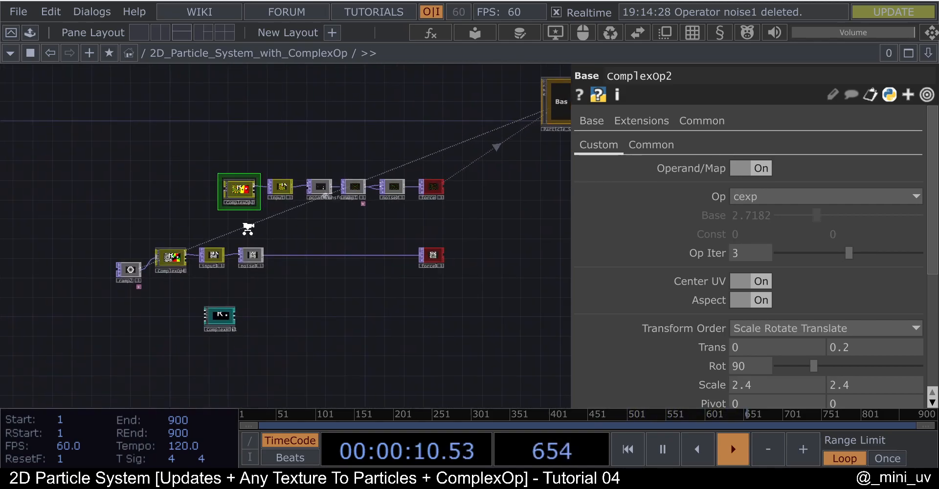
pyautogui.scroll(6, 206, 151)
pyautogui.moveTo(150, 180); pyautogui.dragTo(329, 106)
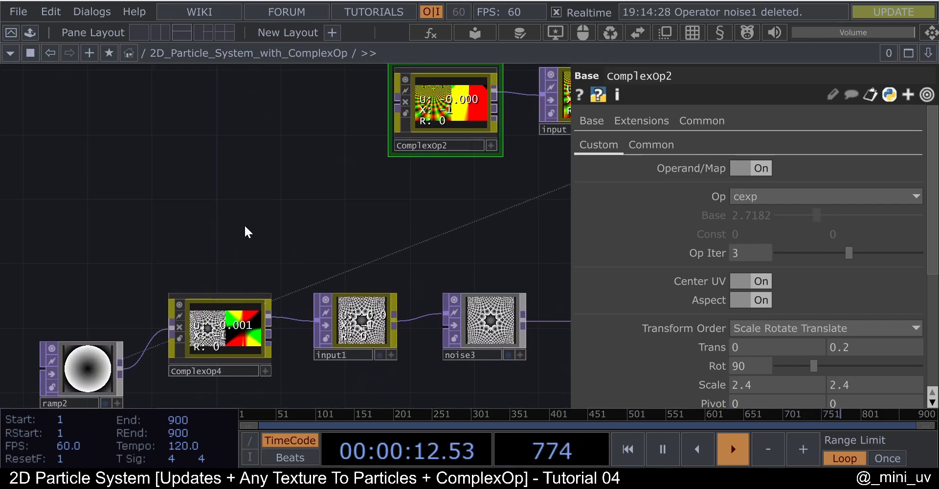
pyautogui.moveTo(233, 284); pyautogui.dragTo(260, 234)
pyautogui.moveTo(225, 210); pyautogui.dragTo(132, 315)
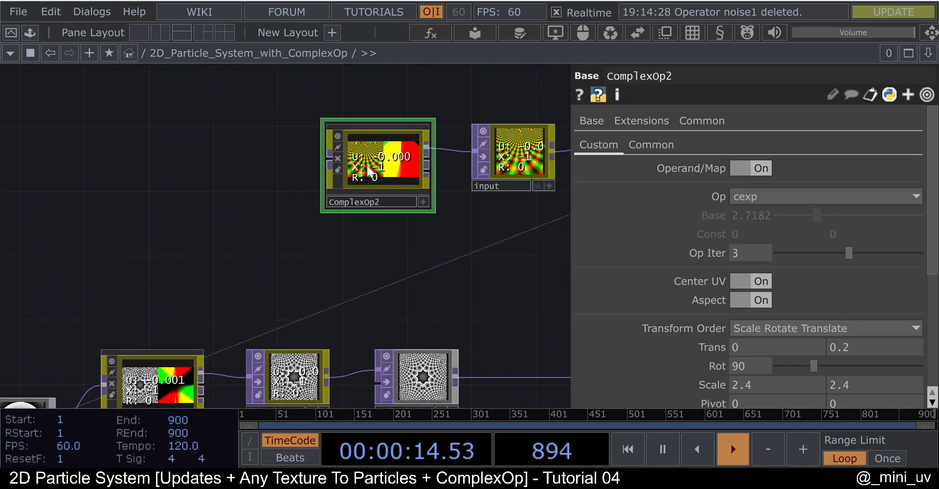
pyautogui.scroll(-2, 372, 166)
pyautogui.scroll(2, 368, 197)
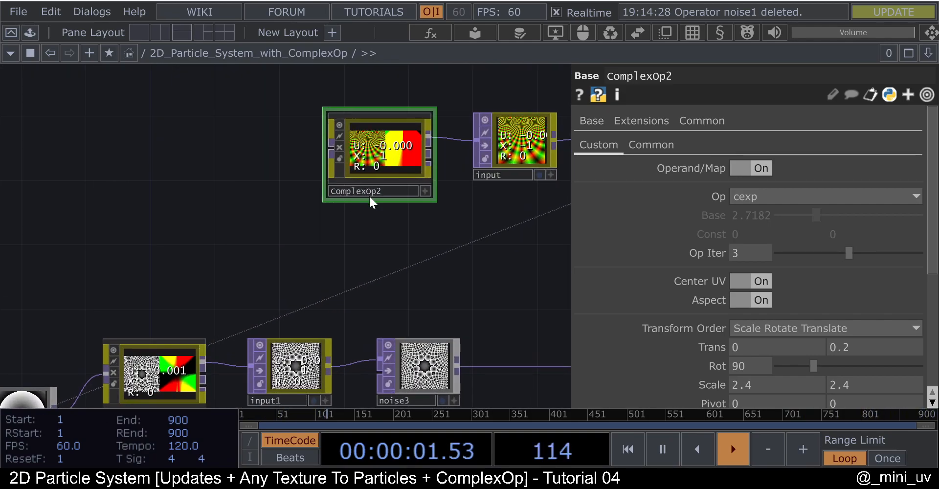
# - Select the ComplexMix1 component above ComplexOp2 and show its Custom parameters
pyautogui.scroll(-3, 354, 163)
pyautogui.moveTo(331, 363); pyautogui.dragTo(381, 93)
pyautogui.scroll(4, 279, 208)
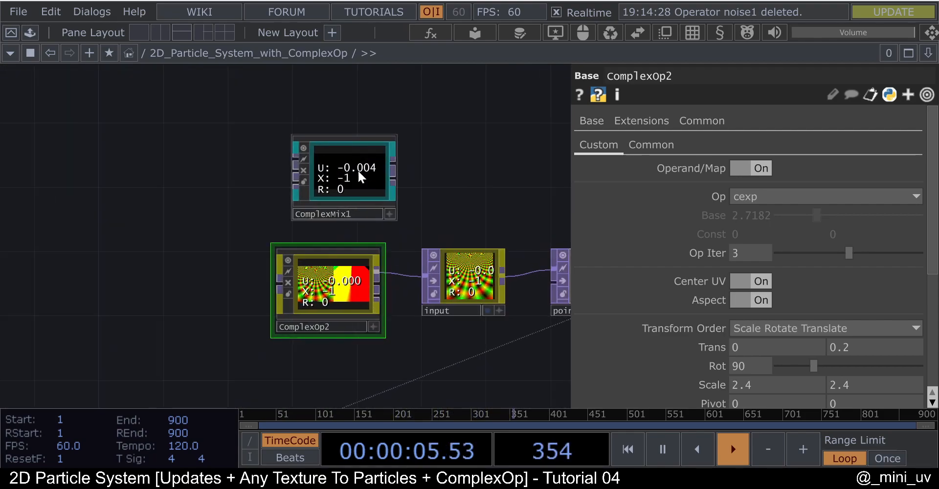
pyautogui.moveTo(357, 146); pyautogui.dragTo(424, 161)
pyautogui.scroll(2, 361, 291)
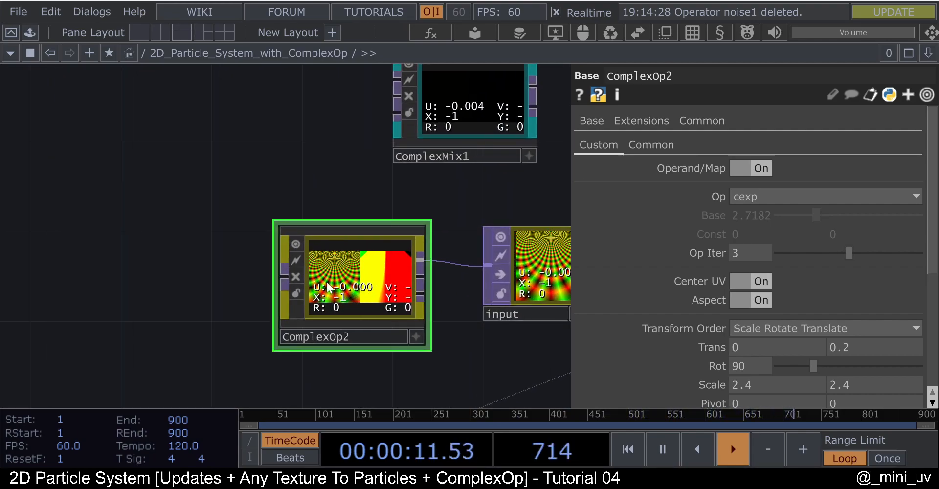
pyautogui.moveTo(183, 172); pyautogui.dragTo(40, 235)
pyautogui.moveTo(325, 171); pyautogui.dragTo(438, 149)
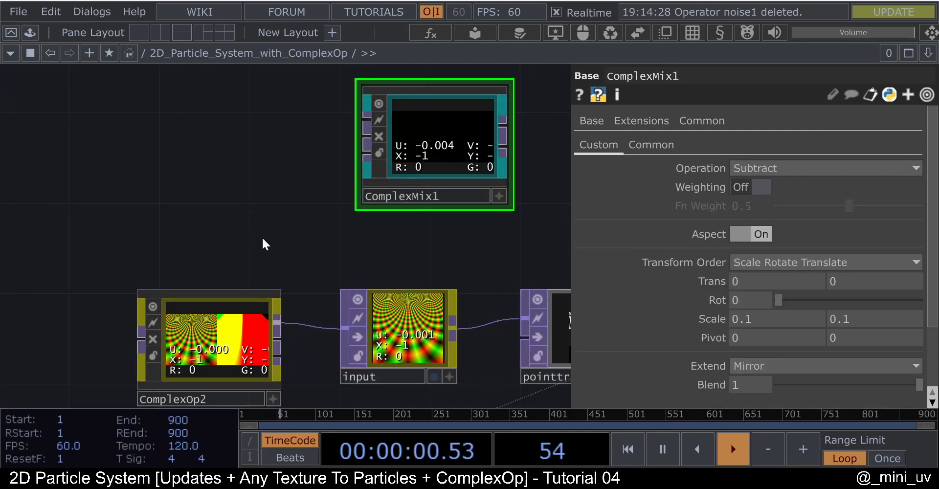
pyautogui.moveTo(291, 364); pyautogui.dragTo(304, 325)
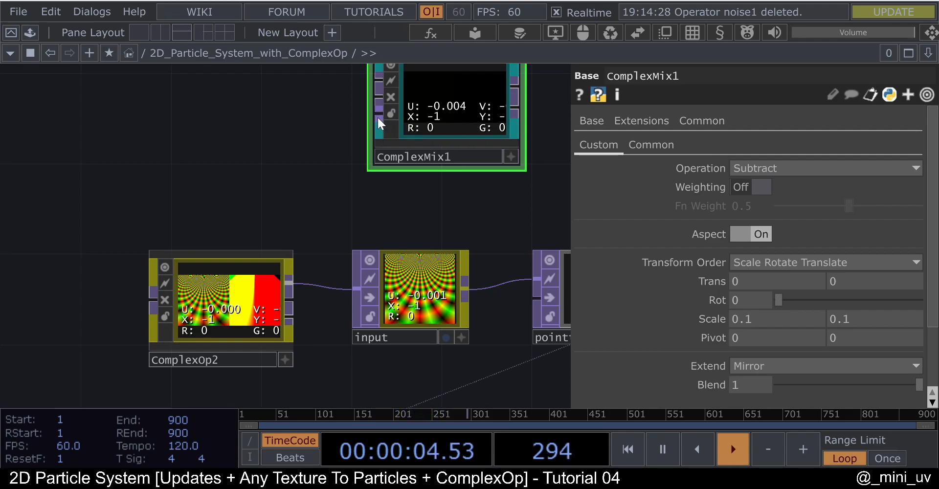
# - Examine ComplexMix1 and its inputs in relation to the ComplexOp2 and ComplexOp4 chains below it
pyautogui.moveTo(279, 130); pyautogui.dragTo(244, 229)
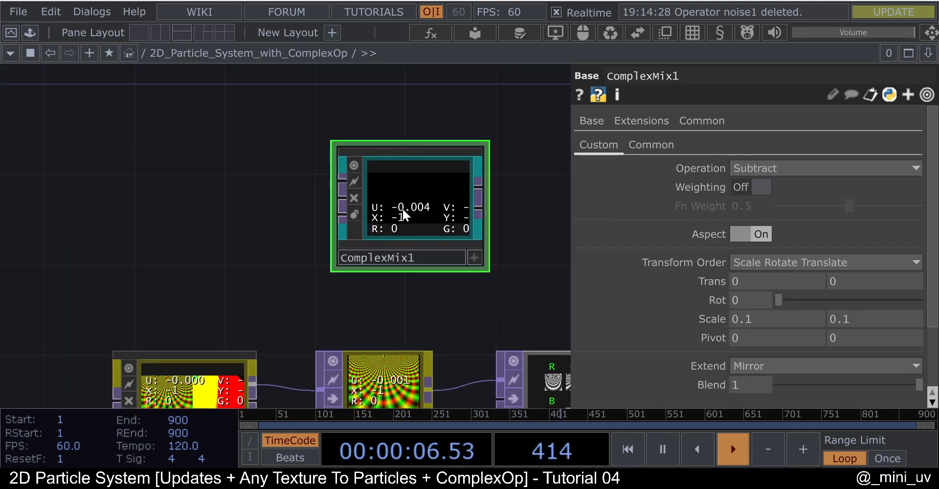
pyautogui.scroll(-3, 402, 207)
pyautogui.moveTo(402, 207); pyautogui.dragTo(386, 176)
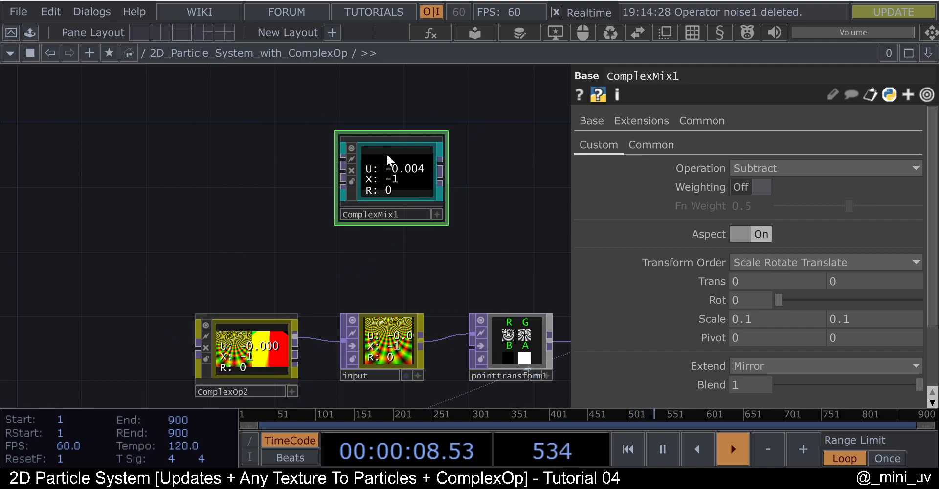
pyautogui.scroll(-2, 313, 205)
pyautogui.scroll(-4, 333, 154)
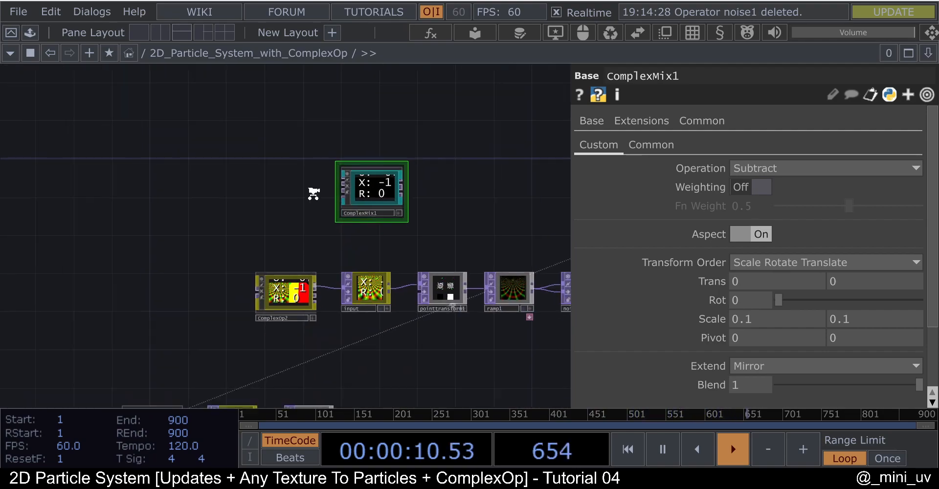
pyautogui.scroll(3, 345, 193)
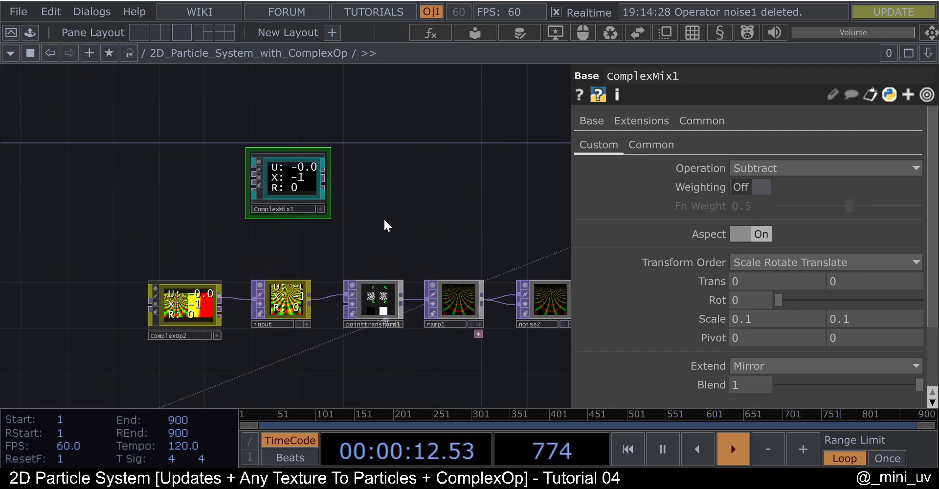
pyautogui.moveTo(292, 186); pyautogui.dragTo(194, 142)
pyautogui.scroll(-4, 285, 176)
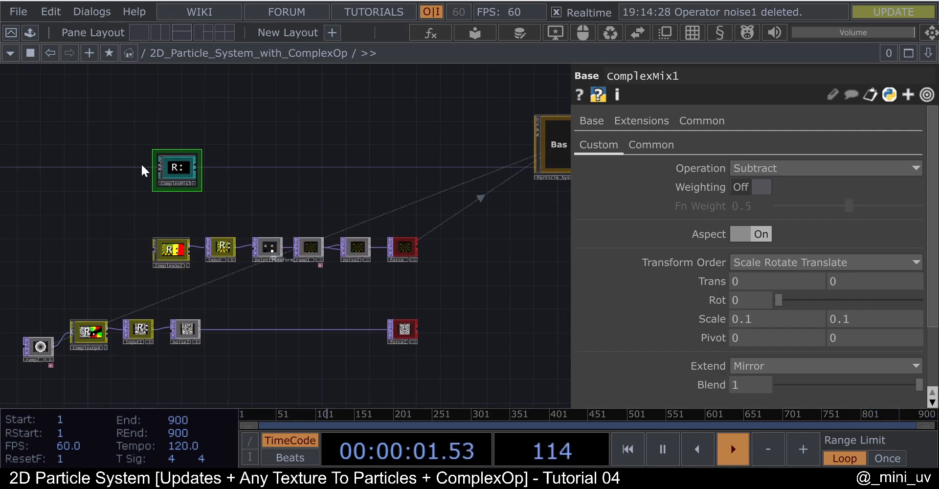
pyautogui.scroll(2, 120, 250)
pyautogui.moveTo(118, 251); pyautogui.dragTo(196, 232)
pyautogui.moveTo(250, 125); pyautogui.dragTo(250, 151)
pyautogui.scroll(3, 253, 182)
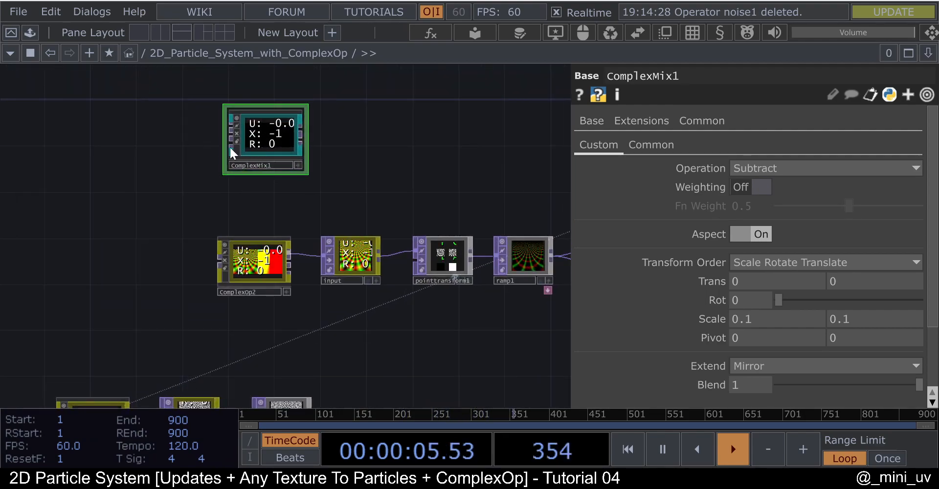
pyautogui.scroll(-2, 288, 176)
pyautogui.moveTo(155, 264); pyautogui.dragTo(91, 224)
pyautogui.scroll(5, 195, 201)
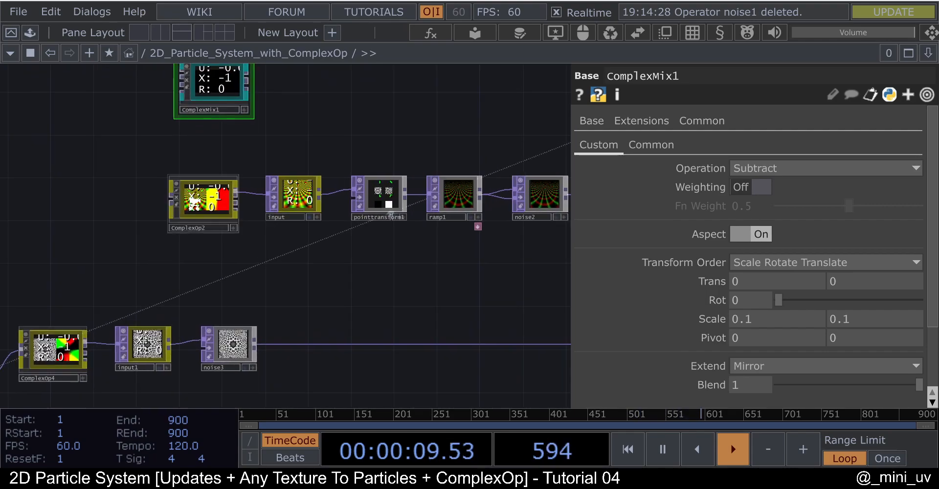
# - Select ComplexOp2 again and review its Custom parameters down to the post-transform settings
pyautogui.click(200, 201)
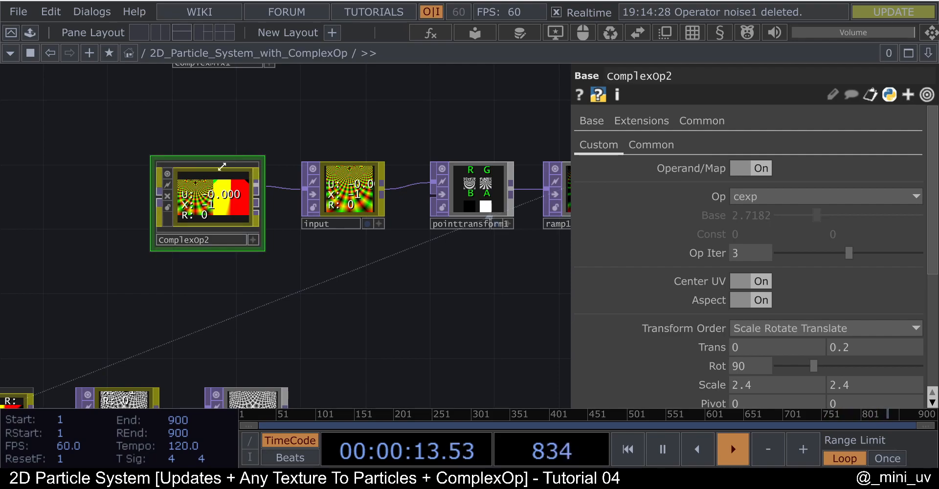
pyautogui.scroll(-3, 758, 291)
pyautogui.scroll(3, 758, 291)
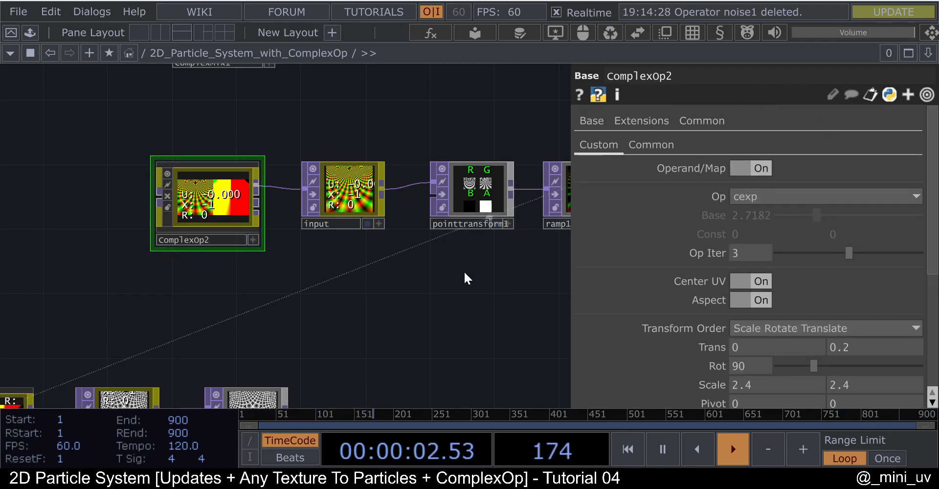
pyautogui.scroll(-2, 318, 225)
pyautogui.scroll(1, 208, 172)
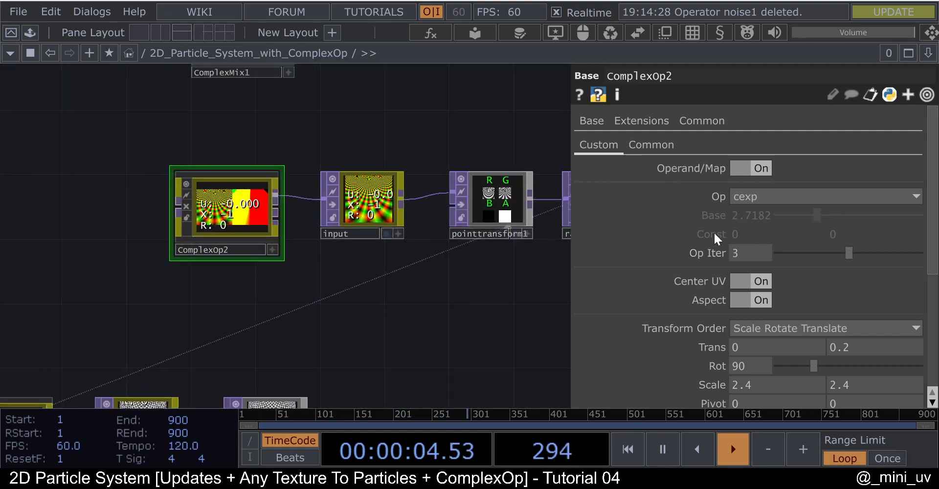
pyautogui.scroll(-2, 819, 196)
pyautogui.scroll(-4, 818, 205)
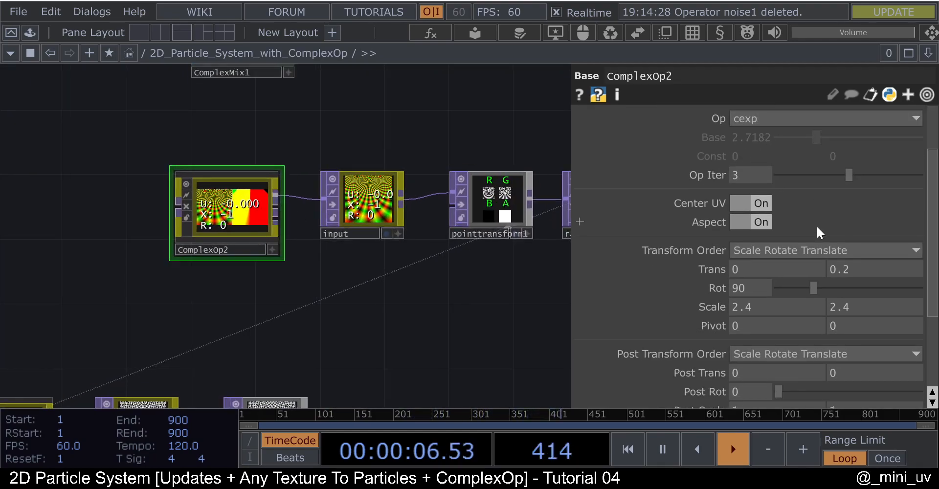
pyautogui.scroll(6, 814, 223)
pyautogui.scroll(-2, 215, 230)
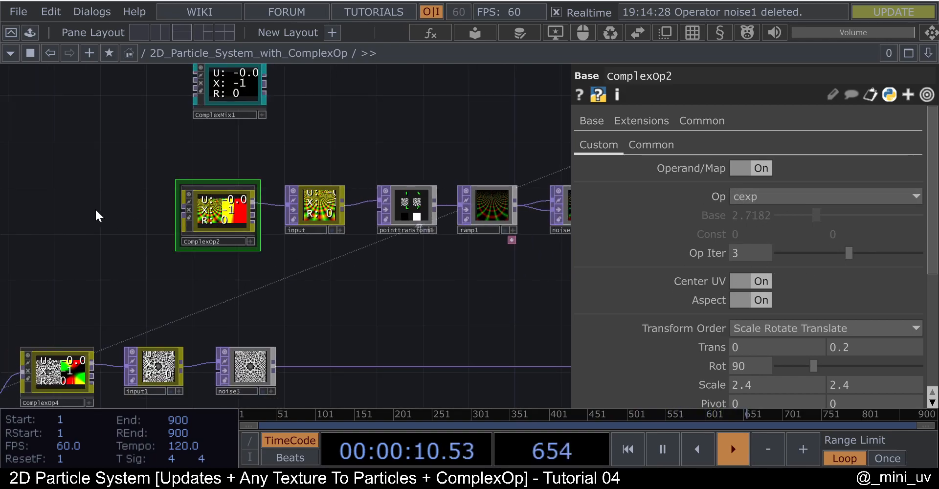
# - Split the network pane into two side-by-side panes and turn the new one into a panel view
pyautogui.scroll(-2, 318, 208)
pyautogui.moveTo(456, 280); pyautogui.dragTo(340, 335)
pyautogui.scroll(-2, 461, 274)
pyautogui.moveTo(544, 239); pyautogui.dragTo(300, 254)
pyautogui.moveTo(445, 263); pyautogui.dragTo(351, 262)
pyautogui.click(928, 53)
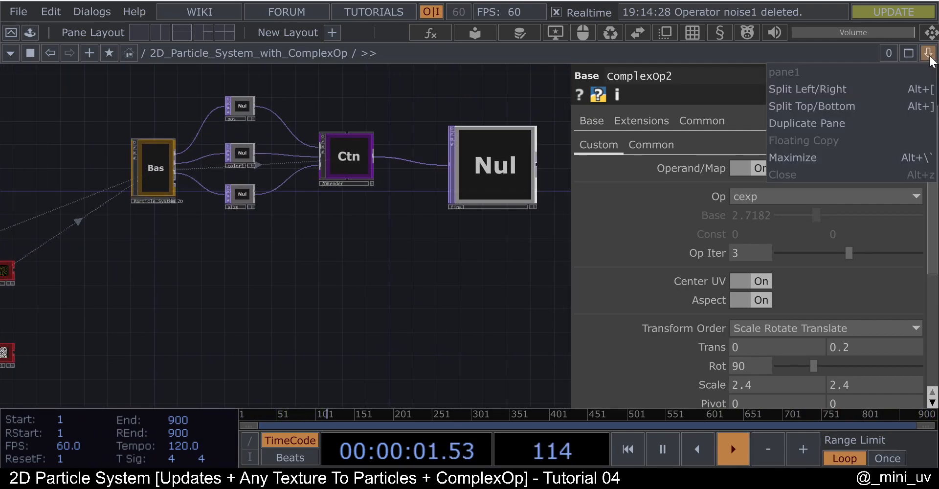
pyautogui.click(838, 87)
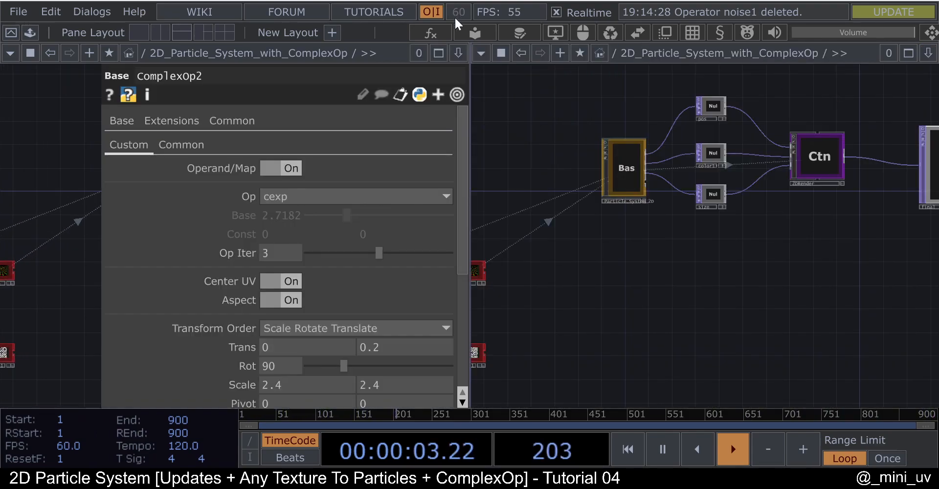
pyautogui.click(485, 52)
pyautogui.click(494, 82)
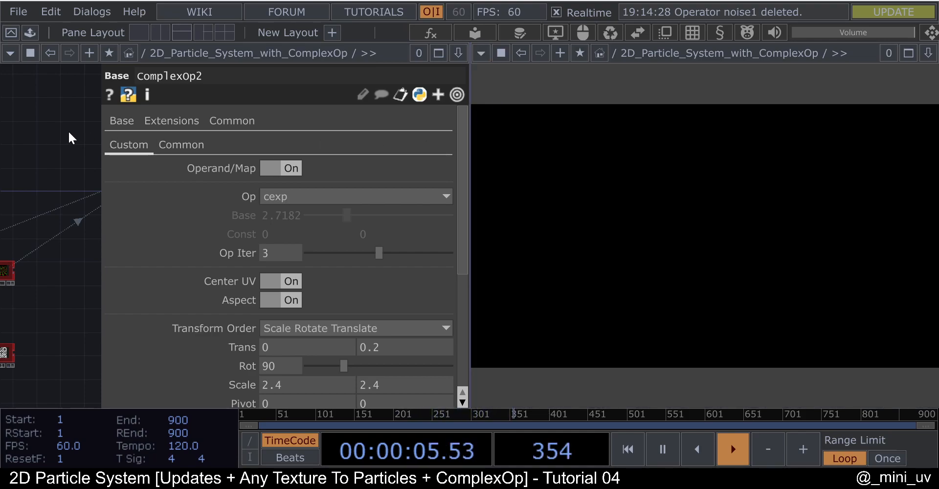
# - Hide the parameters, display the 2DRender container in the panel view, and widen the network pane
pyautogui.press('p')
pyautogui.scroll(3, 352, 166)
pyautogui.click(352, 166)
pyautogui.moveTo(351, 317); pyautogui.dragTo(327, 356)
pyautogui.click(840, 53)
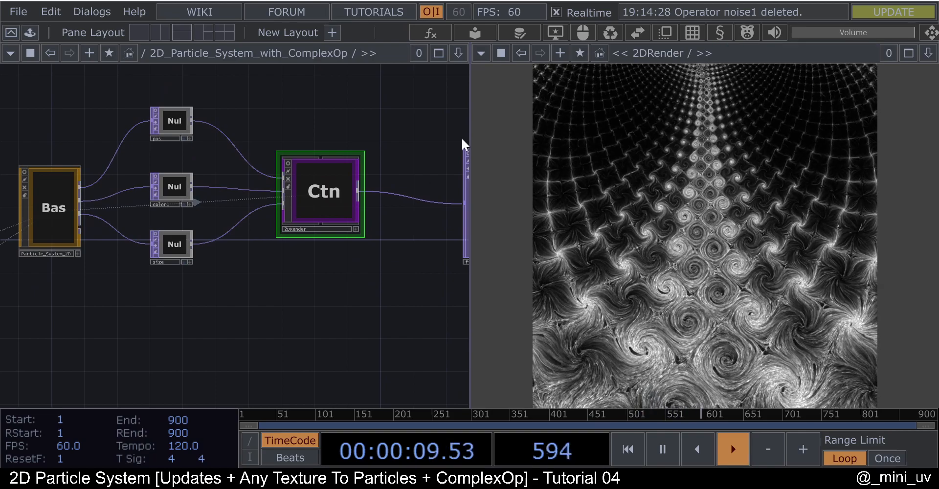
pyautogui.moveTo(468, 123); pyautogui.dragTo(572, 127)
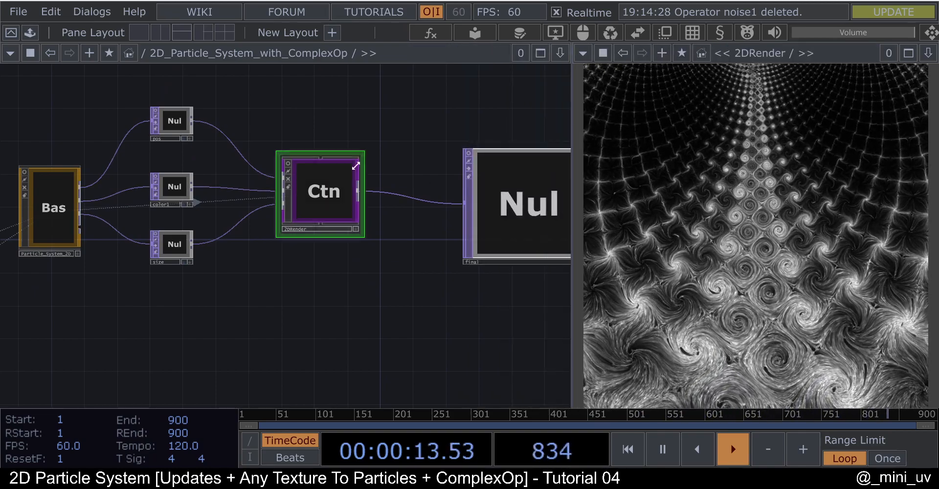
# - Turn on the 2DRender node's viewer so the particle render shows in the network
pyautogui.moveTo(388, 125); pyautogui.dragTo(498, 122)
pyautogui.click(399, 159)
pyautogui.scroll(3, 390, 192)
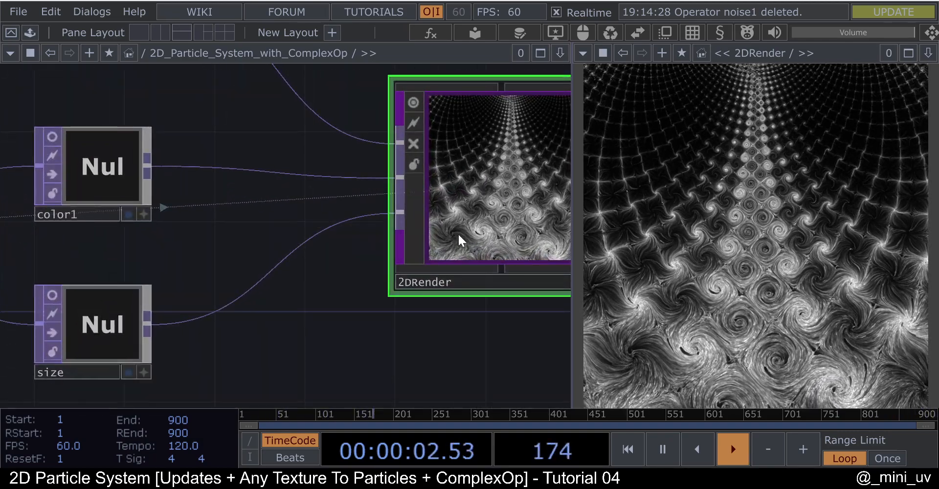
pyautogui.scroll(-5, 465, 147)
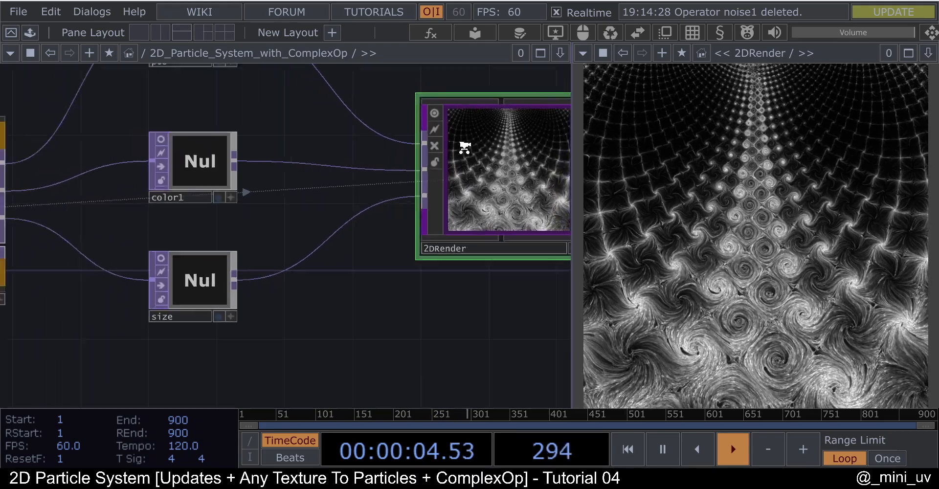
# - Go back to ComplexOp2 and examine its preview and parameters beside the live particle render
pyautogui.moveTo(344, 301); pyautogui.dragTo(415, 226)
pyautogui.scroll(-4, 425, 219)
pyautogui.moveTo(5, 349); pyautogui.dragTo(336, 263, button='right')
pyautogui.moveTo(324, 274); pyautogui.dragTo(321, 324)
pyautogui.scroll(5, 156, 200)
pyautogui.scroll(5, 125, 249)
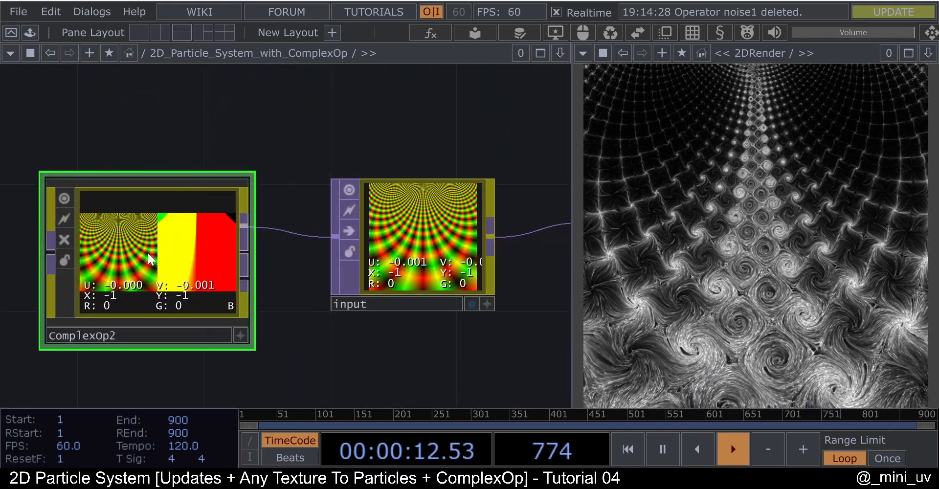
pyautogui.press('p')
pyautogui.scroll(-5, 137, 147)
pyautogui.scroll(5, 121, 186)
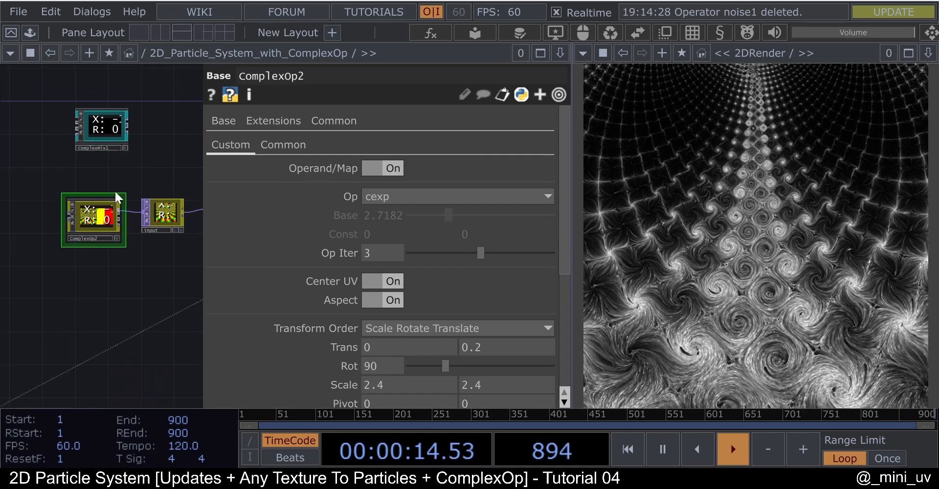
pyautogui.scroll(-5, 101, 227)
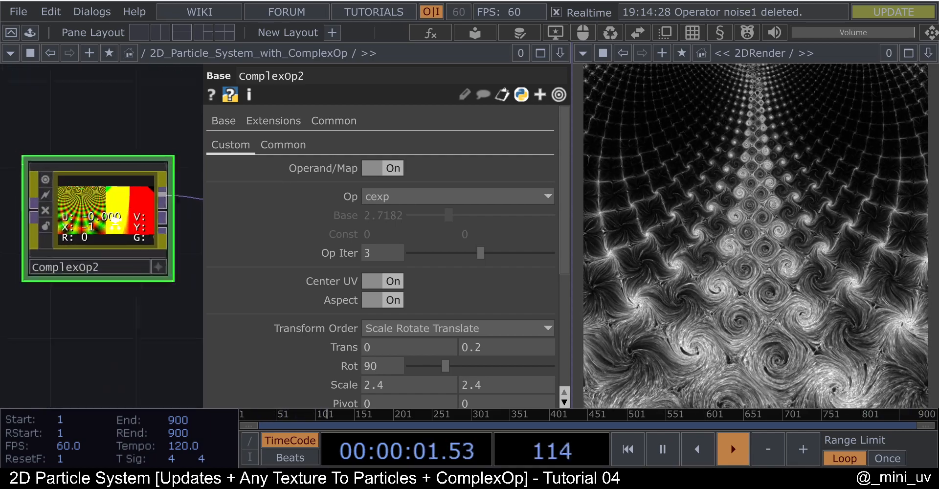
pyautogui.scroll(5, 131, 198)
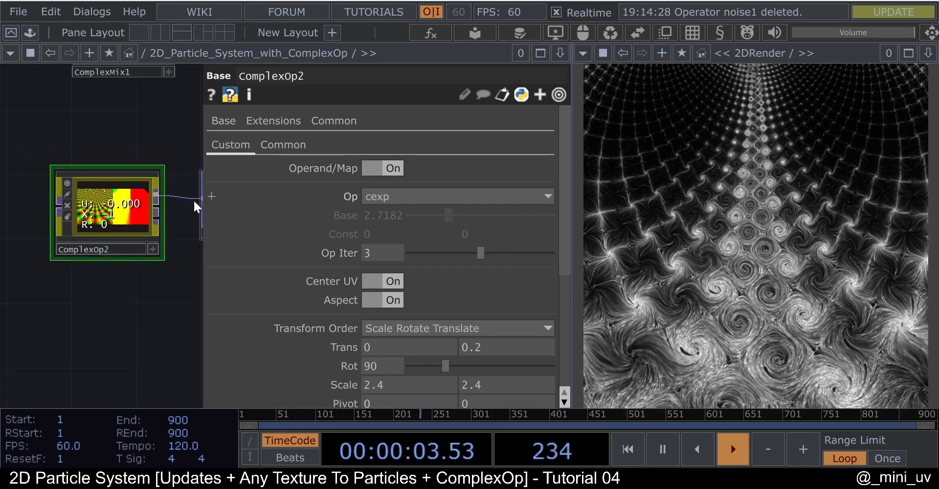
pyautogui.moveTo(82, 141); pyautogui.dragTo(127, 148)
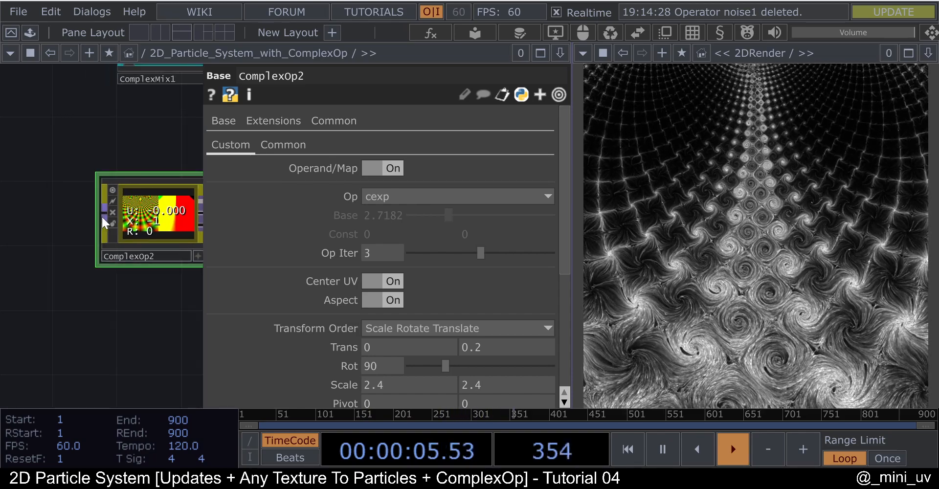
# - Select ComplexOp4 in the lower chain to show its parameters, and inspect the ComplexOp2 preview up close
pyautogui.scroll(-2, 150, 287)
pyautogui.scroll(-3, 139, 234)
pyautogui.moveTo(126, 310); pyautogui.dragTo(100, 313)
pyautogui.scroll(6, 45, 359)
pyautogui.click(43, 366)
pyautogui.scroll(-5, 44, 366)
pyautogui.scroll(7, 120, 231)
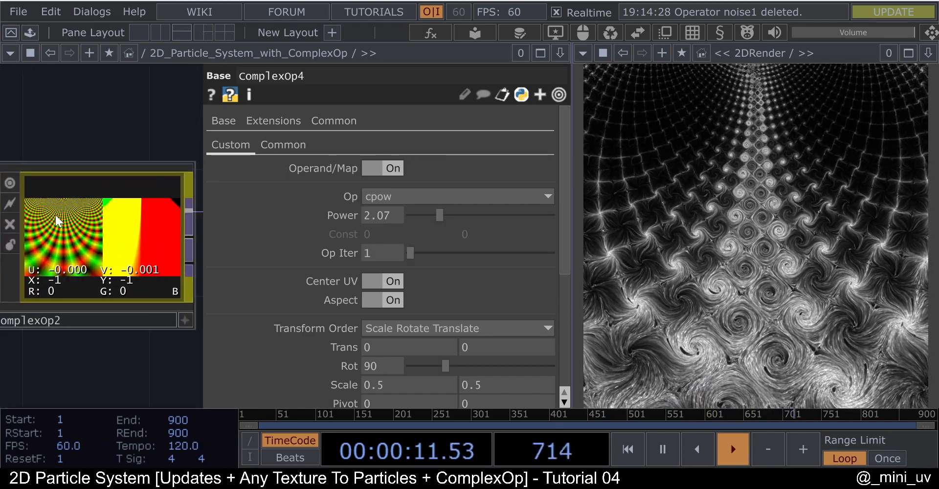
# - Move ComplexOp2 away from the input TOP to make room between them, and hide the parameters
pyautogui.moveTo(68, 154); pyautogui.dragTo(50, 135)
pyautogui.scroll(-3, 76, 240)
pyautogui.moveTo(92, 161); pyautogui.dragTo(44, 143)
pyautogui.scroll(-4, 134, 180)
pyautogui.moveTo(68, 234); pyautogui.dragTo(53, 265)
pyautogui.moveTo(127, 303); pyautogui.dragTo(152, 281)
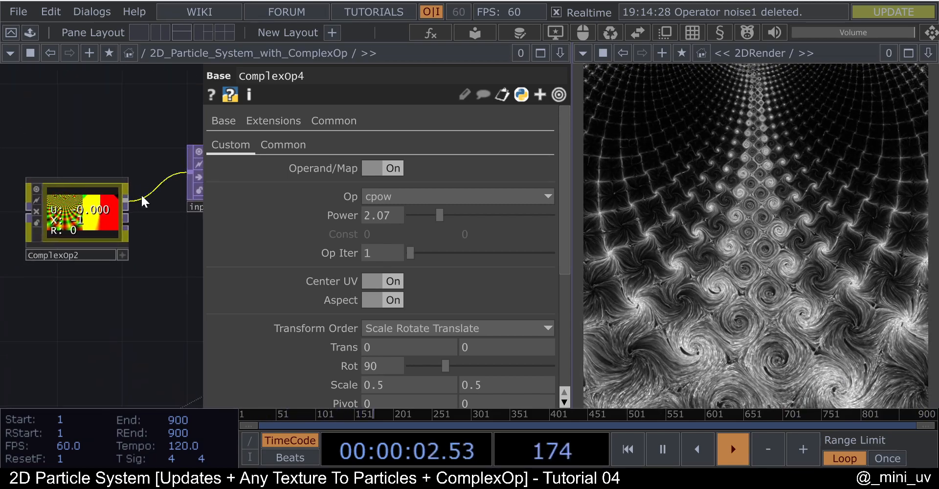
pyautogui.moveTo(80, 228); pyautogui.dragTo(64, 242)
pyautogui.scroll(-3, 75, 240)
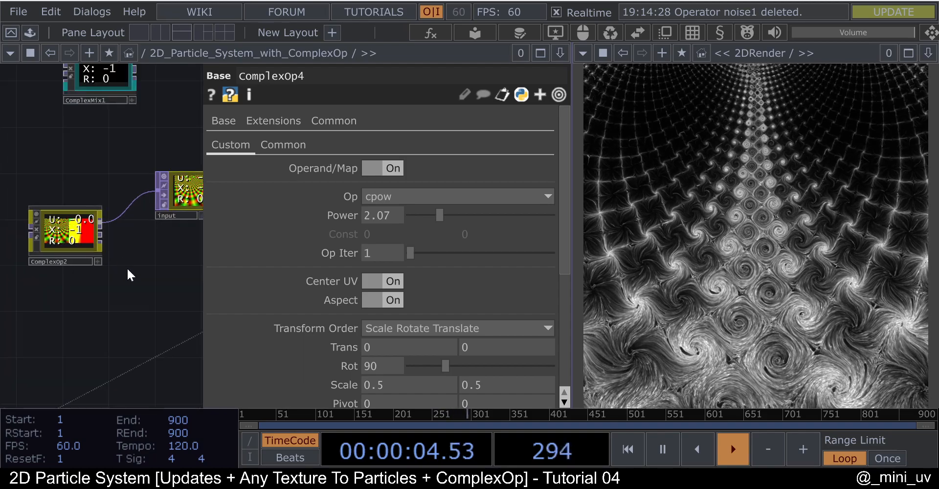
pyautogui.press('p')
pyautogui.moveTo(133, 276); pyautogui.dragTo(254, 264)
pyautogui.moveTo(161, 215); pyautogui.dragTo(68, 212)
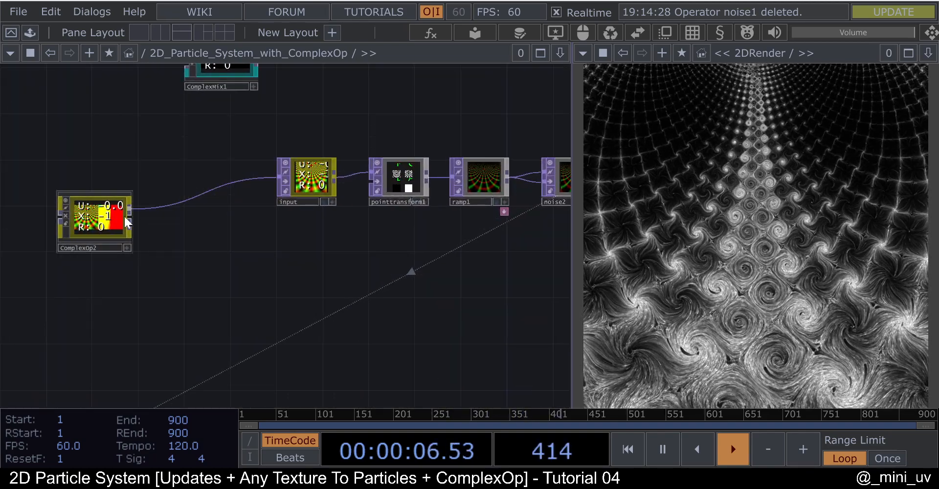
# - Insert a Null TOP on the wire between ComplexOp2's first output and the input TOP
pyautogui.scroll(3, 128, 221)
pyautogui.rightClick(156, 205)
pyautogui.click(172, 183)
pyautogui.write('nul')
pyautogui.press('Return')
pyautogui.click(234, 177)
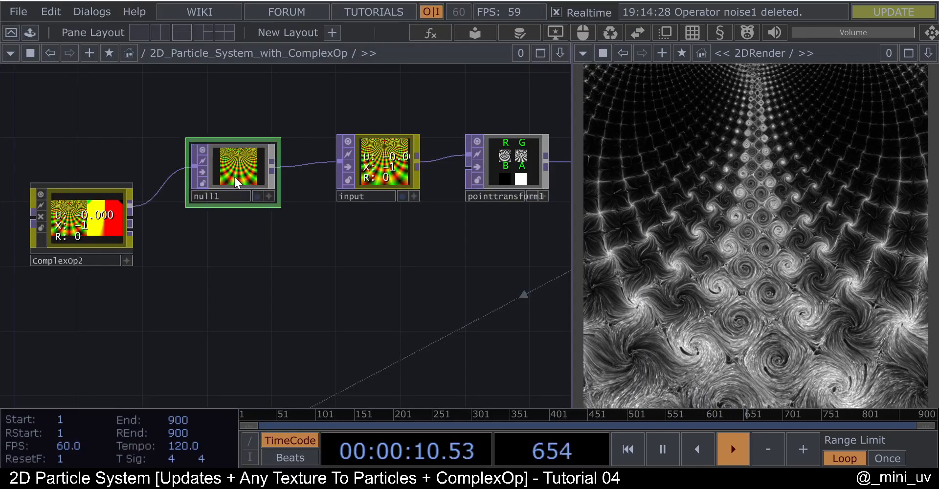
# - Paste two copies of the Null, connect them to ComplexOp2's second and third outputs, and space them below the first
pyautogui.hotkey('ctrl', 'c')
pyautogui.hotkey('ctrl', 'v')
pyautogui.hotkey('ctrl', 'v')
pyautogui.scroll(2, 137, 215)
pyautogui.moveTo(121, 215); pyautogui.dragTo(157, 258)
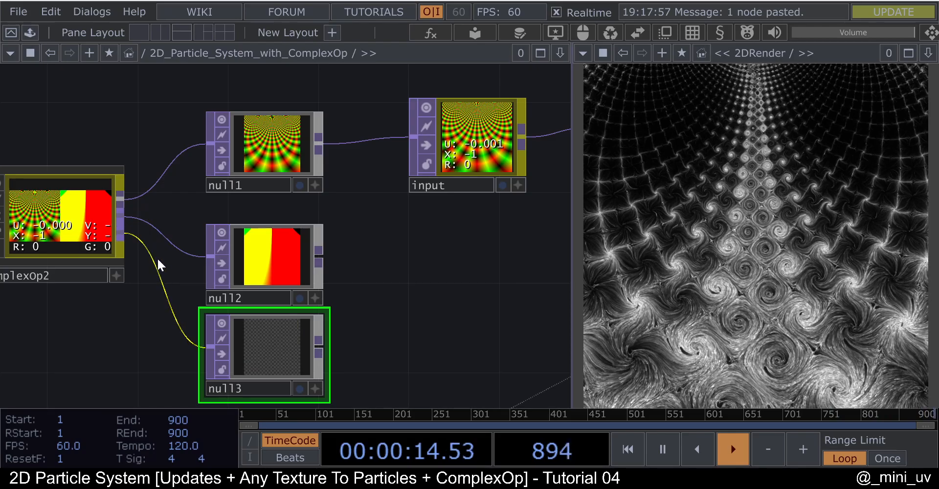
pyautogui.moveTo(411, 345); pyautogui.dragTo(437, 302)
pyautogui.moveTo(307, 315); pyautogui.dragTo(307, 337)
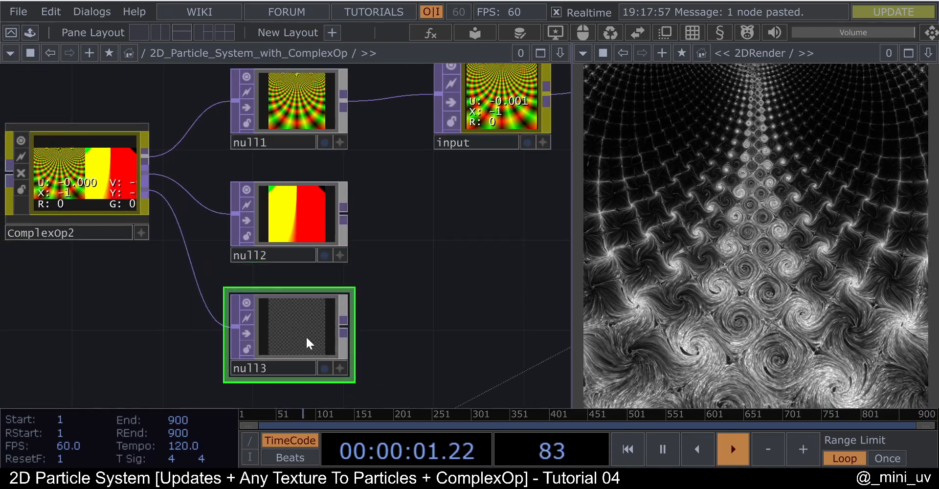
# - Inspect the Null TOPs on ComplexOp2's first and second outputs, comparing each with the particle render
pyautogui.click(290, 113)
pyautogui.moveTo(431, 236); pyautogui.dragTo(438, 277)
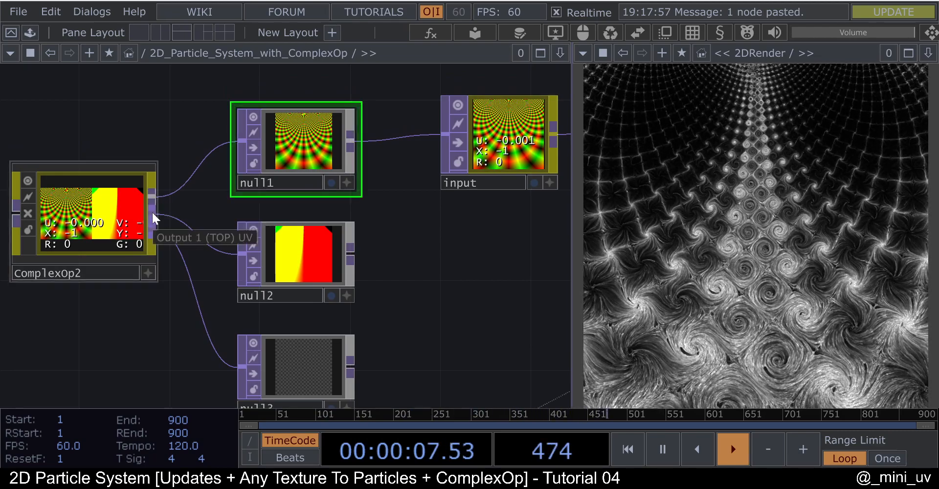
pyautogui.click(294, 263)
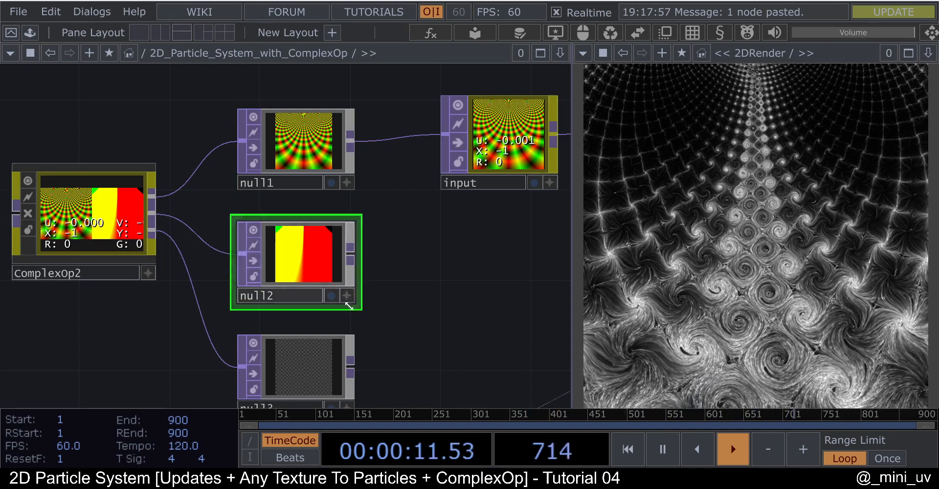
pyautogui.scroll(-2, 392, 313)
pyautogui.scroll(-1, 353, 340)
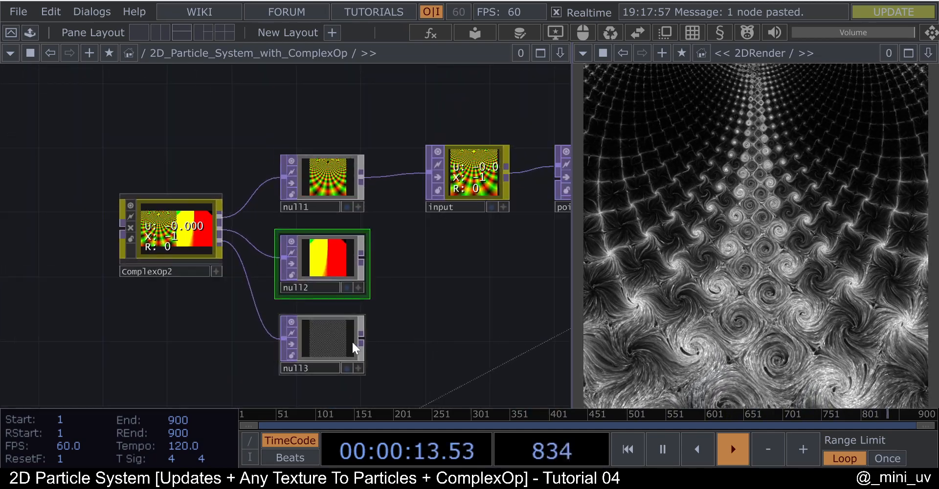
pyautogui.scroll(4, 240, 309)
# - Attach a Null TOP to ComplexOp4's last output and place it below the input1 TOP
pyautogui.moveTo(136, 271); pyautogui.dragTo(262, 206)
pyautogui.scroll(-10, 269, 212)
pyautogui.scroll(4, 225, 352)
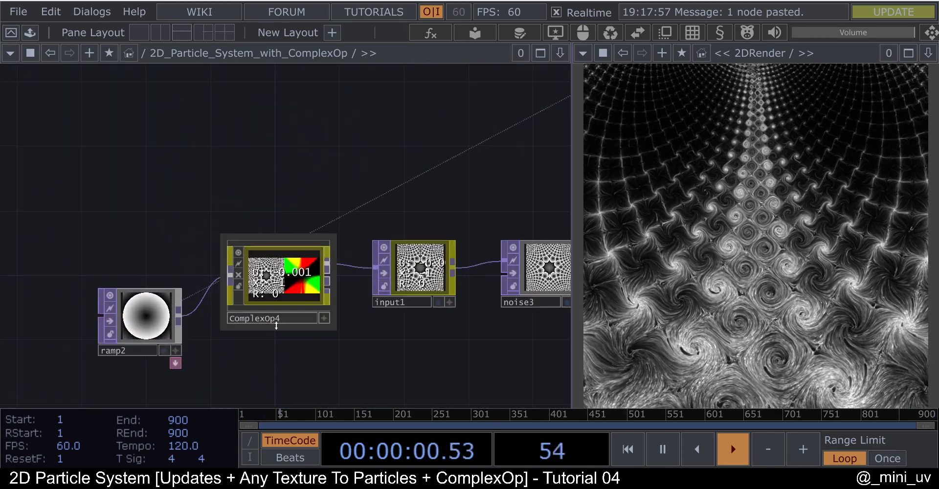
pyautogui.click(140, 332)
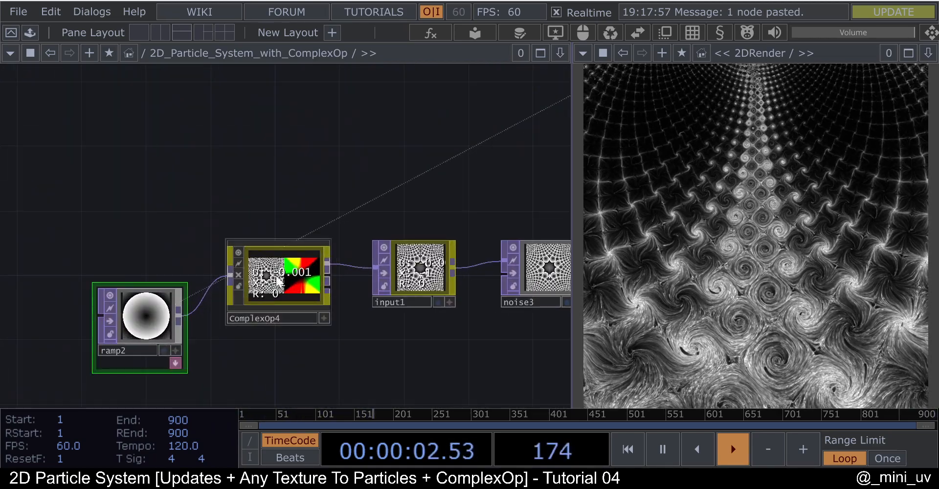
pyautogui.rightClick(327, 288)
pyautogui.write('nul')
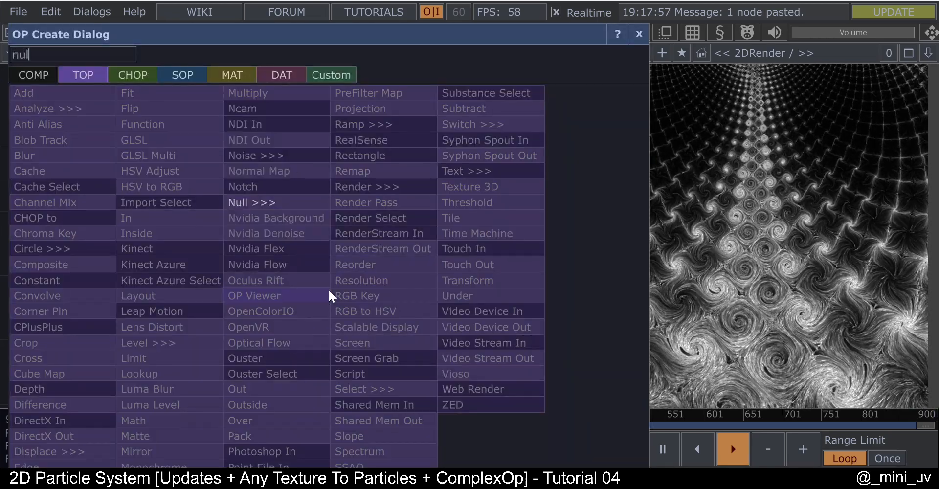
pyautogui.click(253, 201)
pyautogui.click(396, 360)
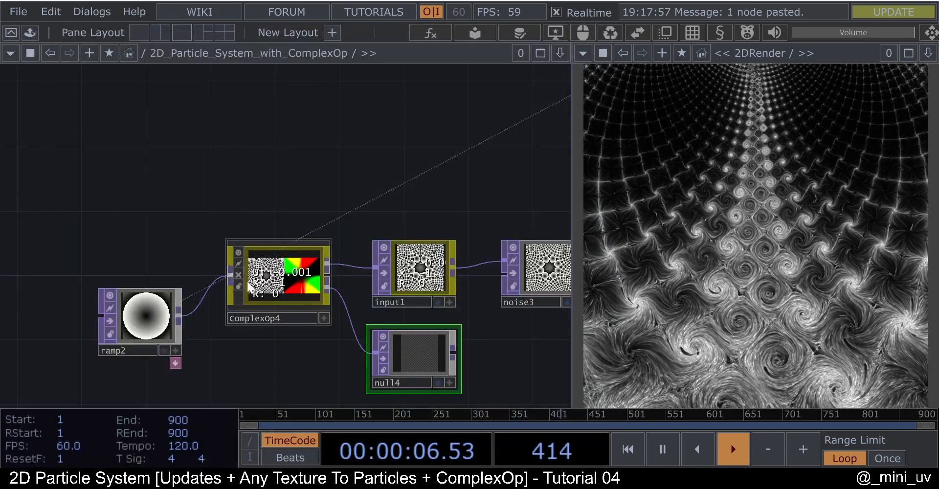
# - Show ComplexOp4's parameters and examine its transform, Boundary, Borders and Extend settings
pyautogui.click(298, 277)
pyautogui.press('p')
pyautogui.scroll(-10, 426, 357)
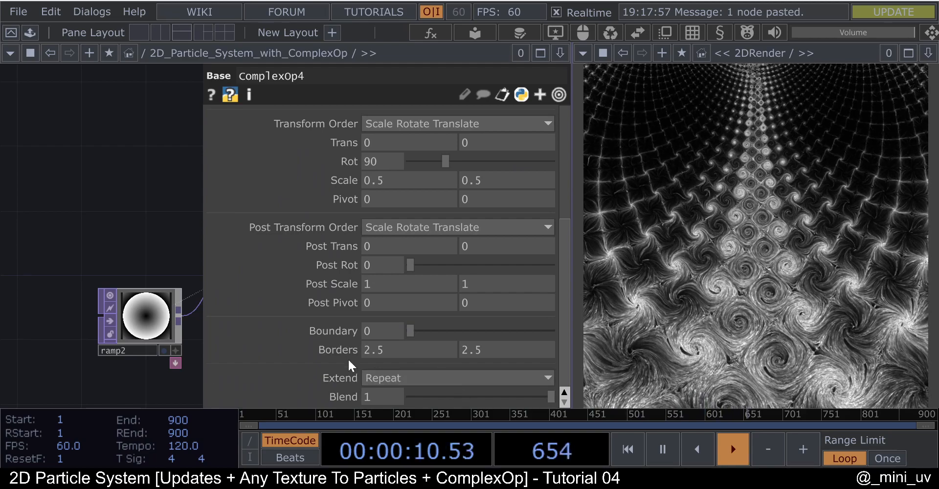
pyautogui.moveTo(123, 229); pyautogui.dragTo(29, 229)
pyautogui.scroll(-4, 29, 229)
pyautogui.scroll(4, 187, 288)
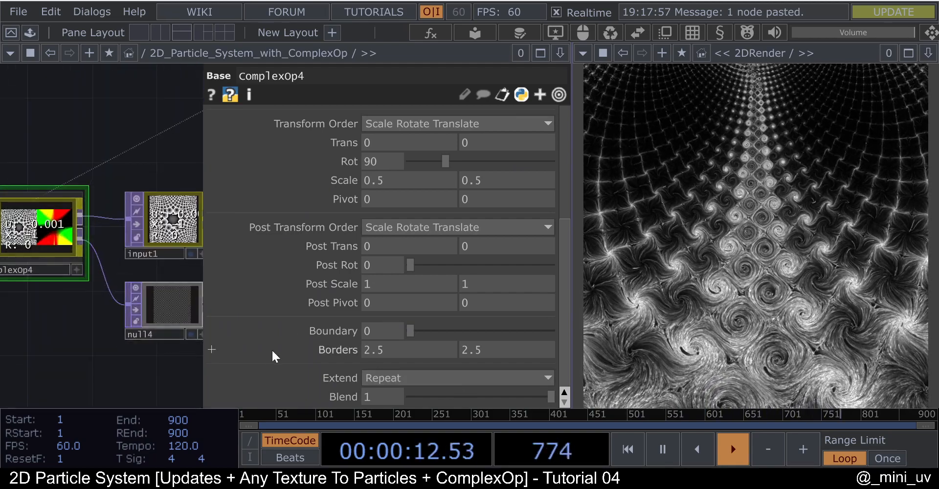
pyautogui.moveTo(416, 334)
pyautogui.mouseDown()
pyautogui.moveTo(443, 333)
pyautogui.moveTo(401, 331)
pyautogui.mouseUp()
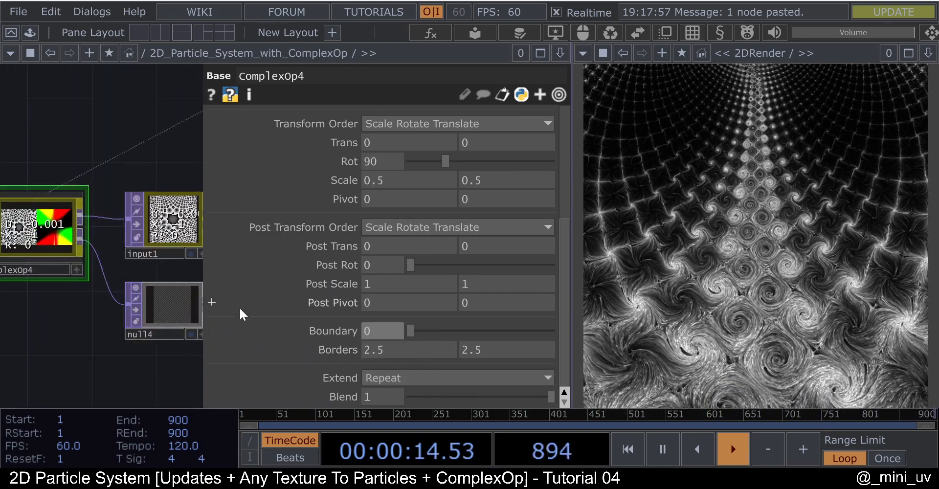
# - Delete the Null TOP attached to ComplexOp4 and hide the parameters
pyautogui.click(167, 303)
pyautogui.scroll(3, 166, 304)
pyautogui.scroll(-3, 167, 304)
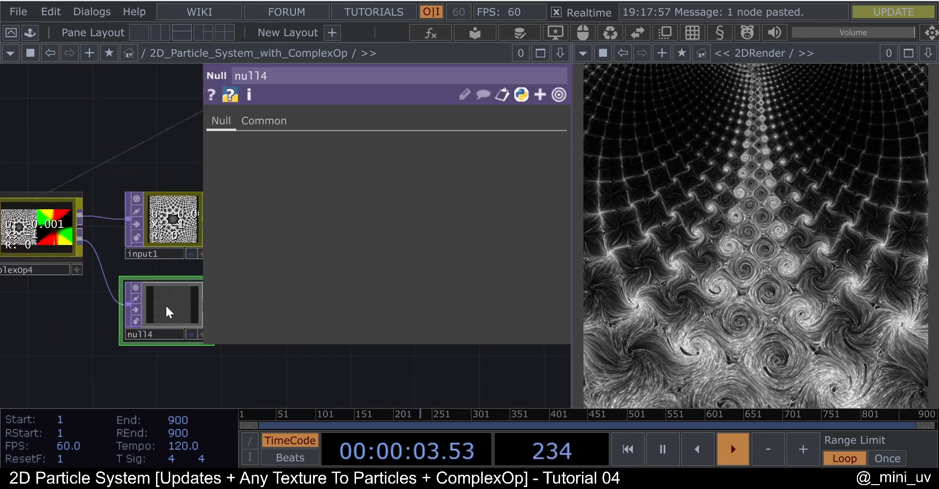
pyautogui.press('Delete')
pyautogui.press('p')
pyautogui.moveTo(188, 323); pyautogui.dragTo(269, 326)
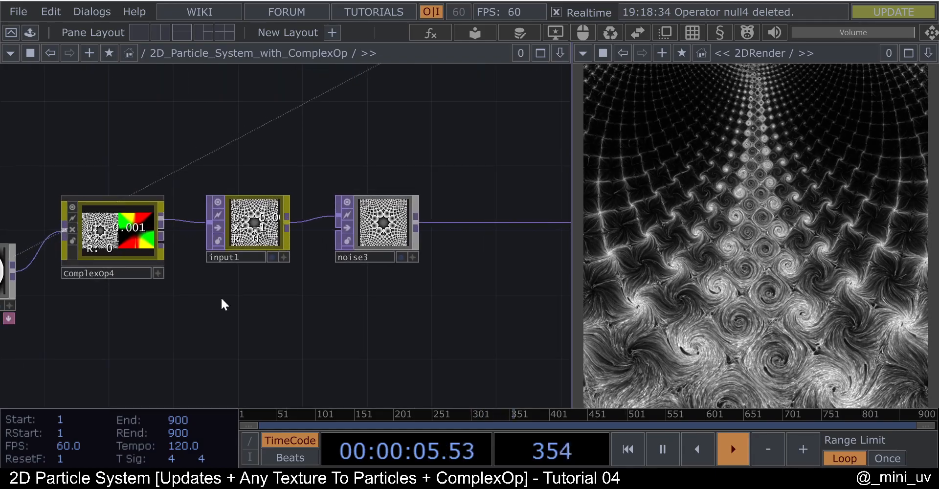
# - Return to the upper chain, select ComplexOp2 and show its parameters beside its Null outputs
pyautogui.scroll(5, 293, 167)
pyautogui.scroll(-6, 293, 255)
pyautogui.moveTo(279, 159); pyautogui.dragTo(213, 318)
pyautogui.moveTo(414, 245); pyautogui.dragTo(308, 320)
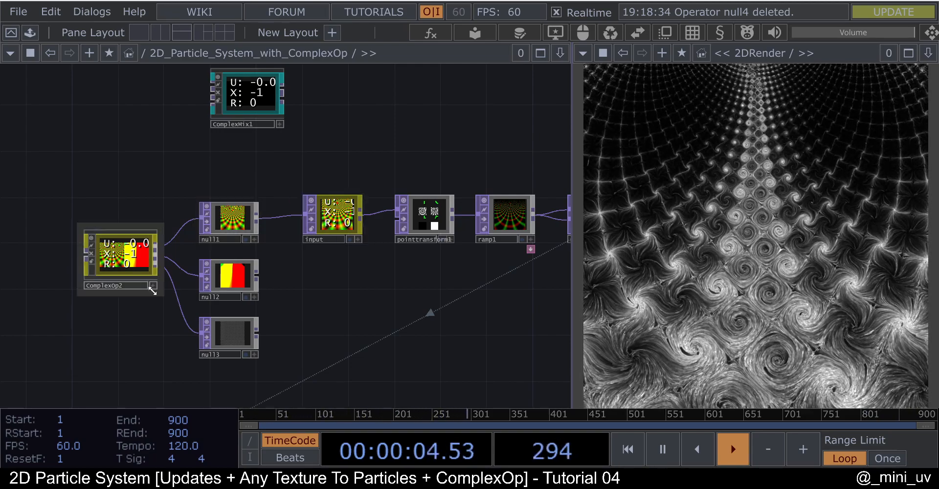
pyautogui.scroll(-3, 128, 231)
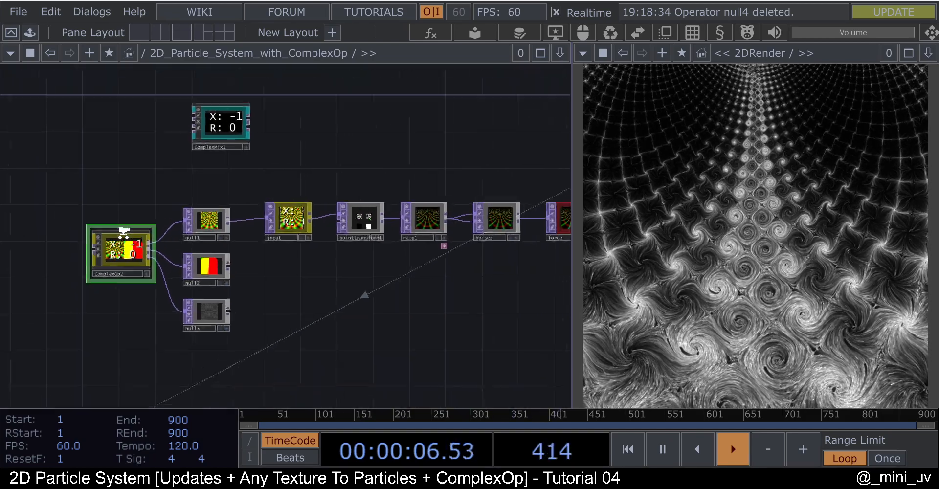
pyautogui.scroll(1, 372, 294)
pyautogui.moveTo(350, 295); pyautogui.dragTo(401, 285)
pyautogui.scroll(2, 124, 242)
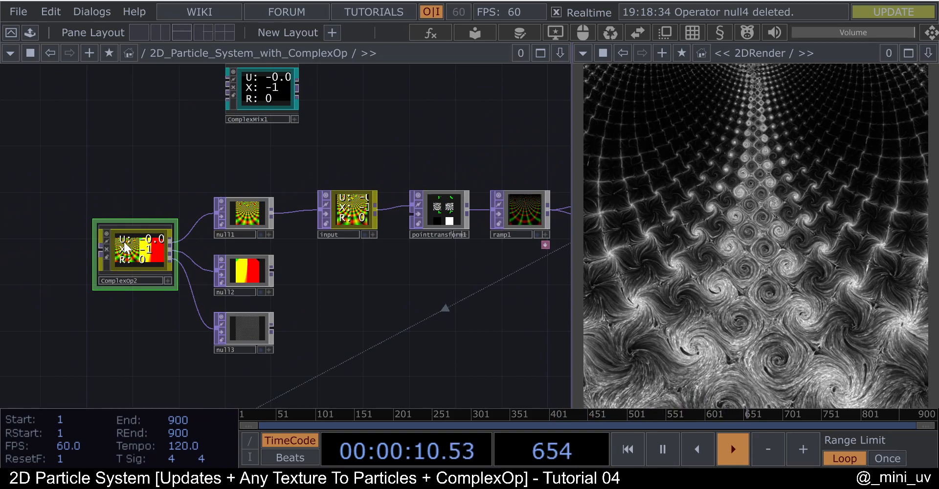
pyautogui.press('p')
pyautogui.scroll(2, 182, 185)
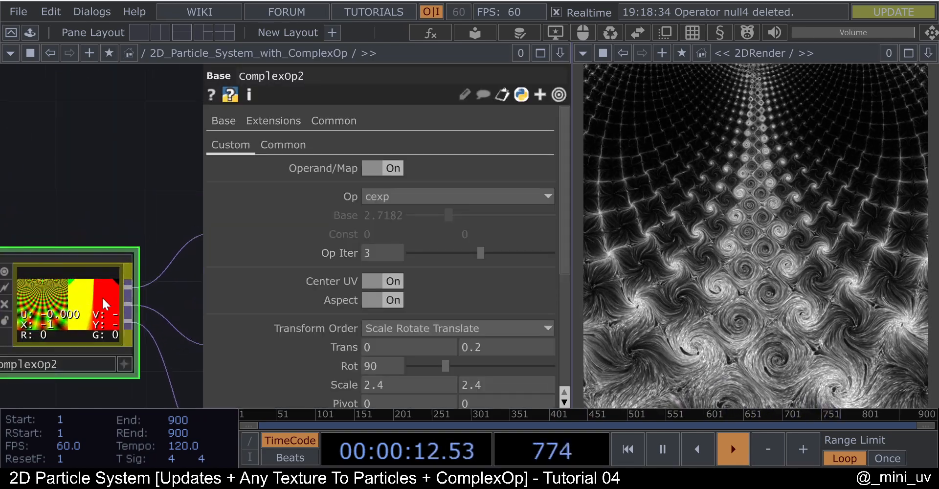
pyautogui.scroll(-2, 49, 277)
pyautogui.scroll(2, 78, 255)
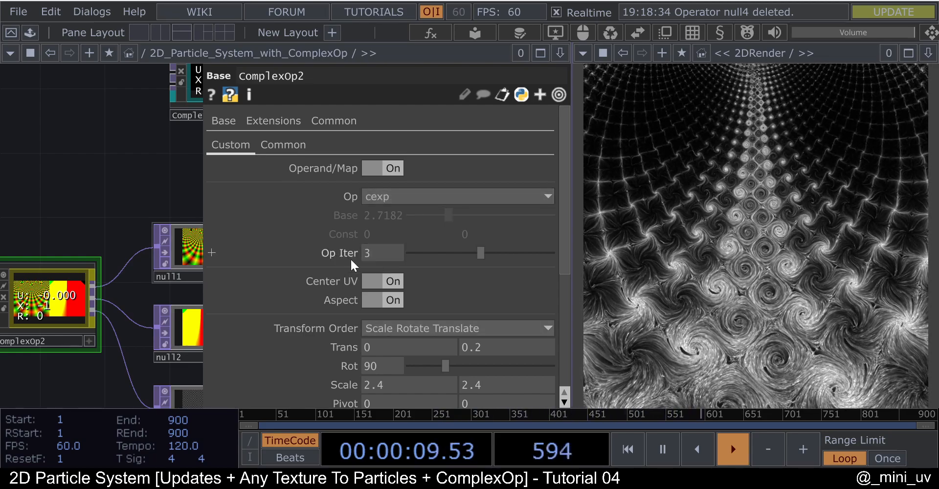
# - Review ComplexOp2's parameters from Op and Op Iter through the transforms to Boundary, Borders and Extend
pyautogui.scroll(-4, 81, 176)
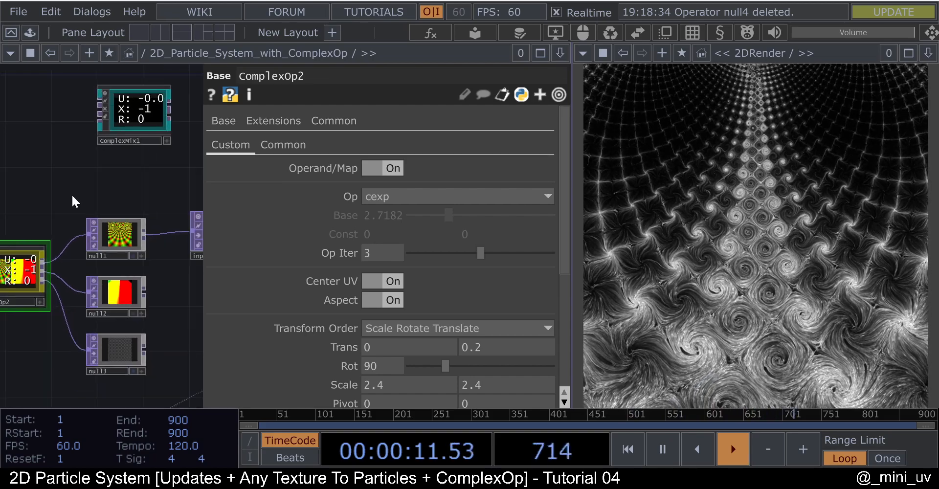
pyautogui.moveTo(163, 191); pyautogui.dragTo(120, 168)
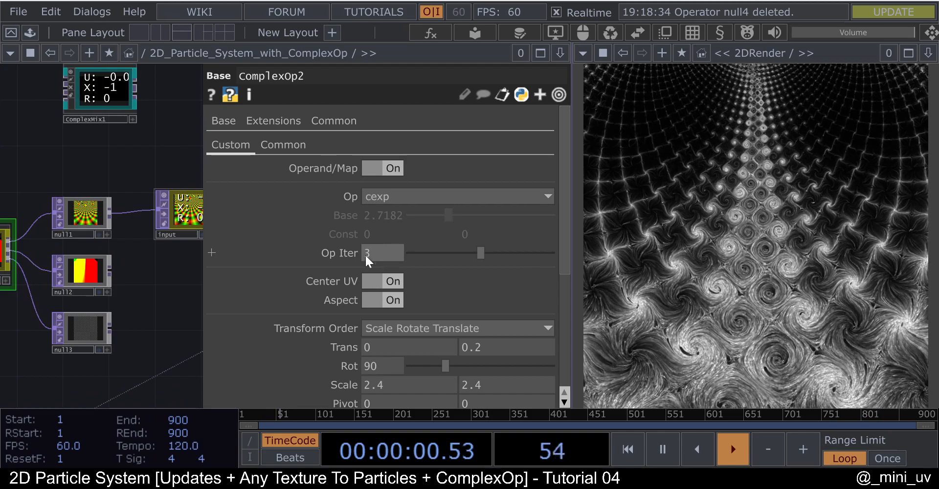
pyautogui.moveTo(158, 270); pyautogui.dragTo(69, 290)
pyautogui.scroll(-3, 430, 292)
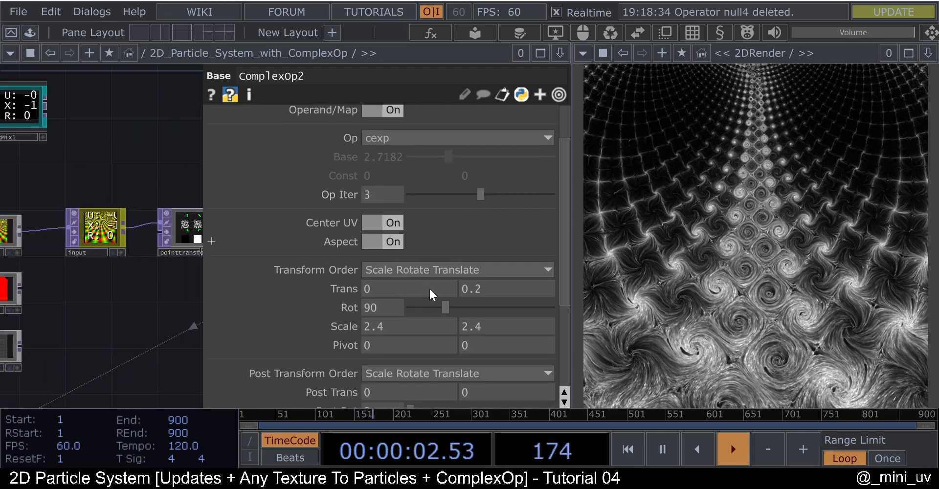
pyautogui.scroll(-1, 430, 287)
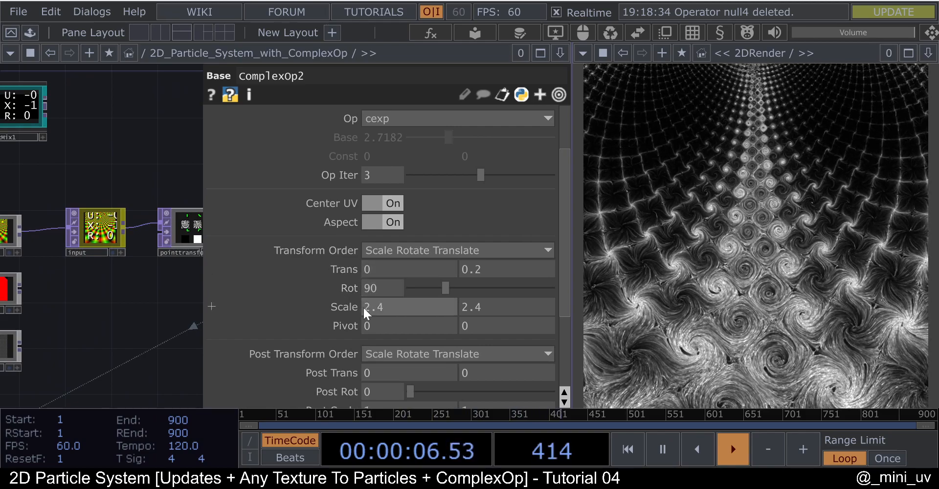
pyautogui.scroll(-6, 445, 323)
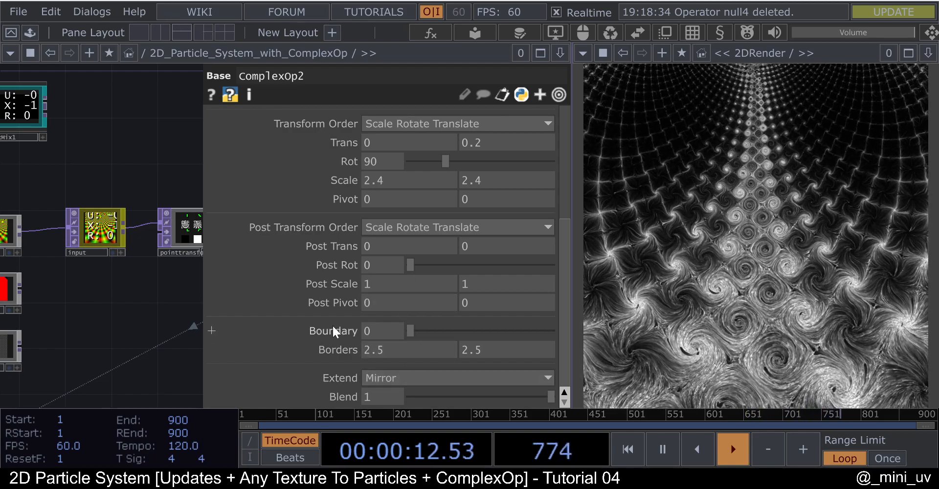
# - Activate the input TOP's viewer, switch its preview to 3D points, orbit it, and deactivate the viewer
pyautogui.moveTo(105, 306); pyautogui.dragTo(33, 330)
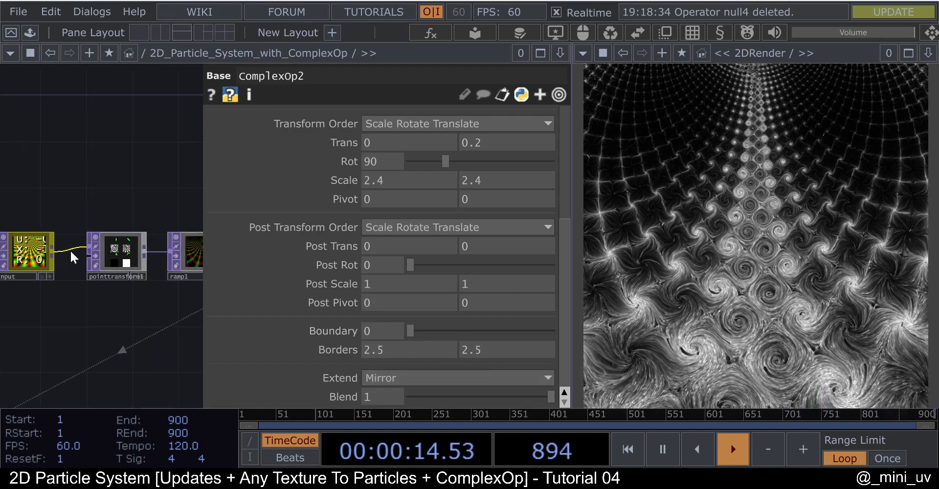
pyautogui.scroll(1, 71, 251)
pyautogui.moveTo(116, 163); pyautogui.dragTo(151, 164)
pyautogui.scroll(-1, 117, 168)
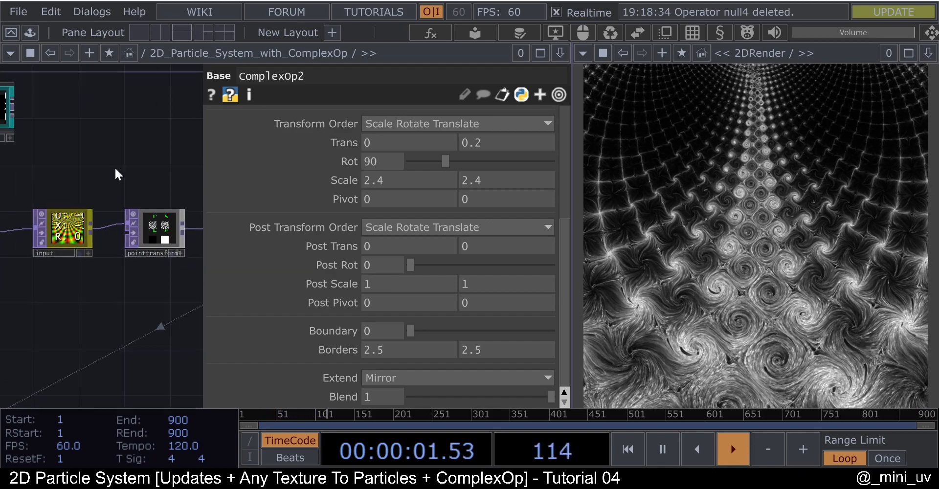
pyautogui.scroll(3, 59, 235)
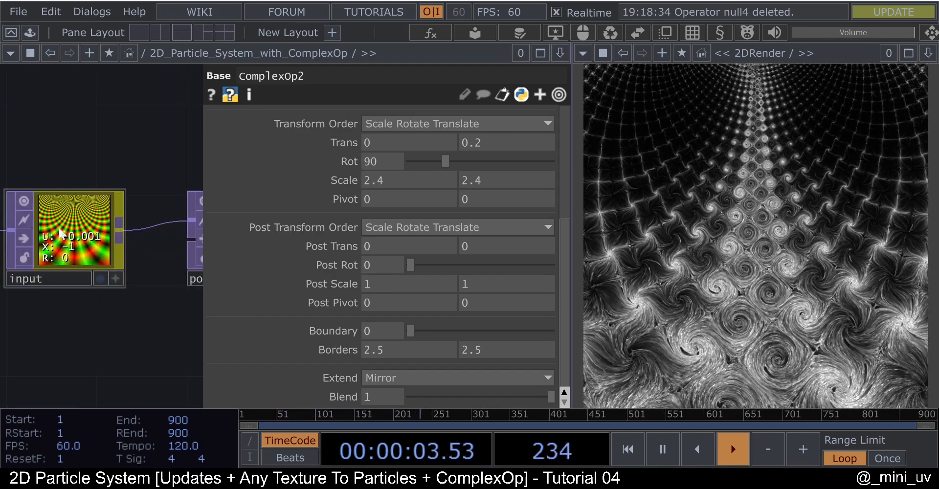
pyautogui.scroll(2, 65, 305)
pyautogui.click(162, 348)
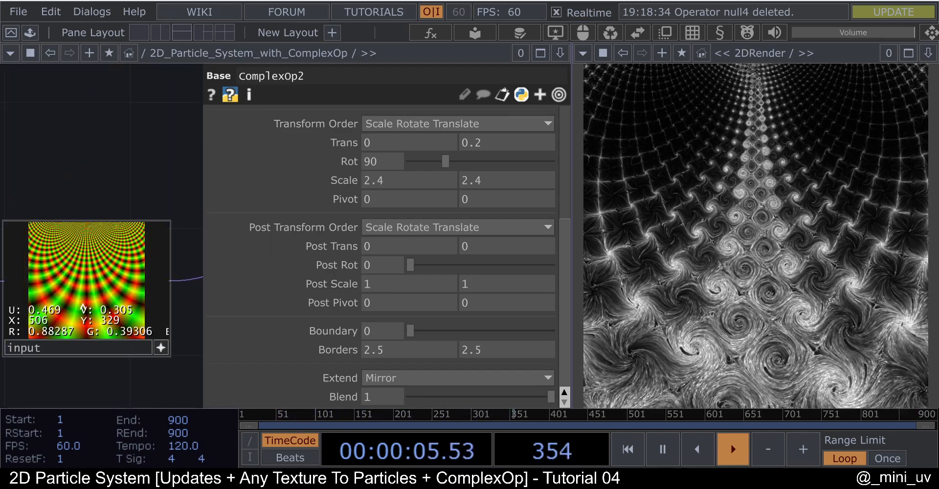
pyautogui.press('p')
pyautogui.moveTo(89, 297); pyautogui.dragTo(50, 327)
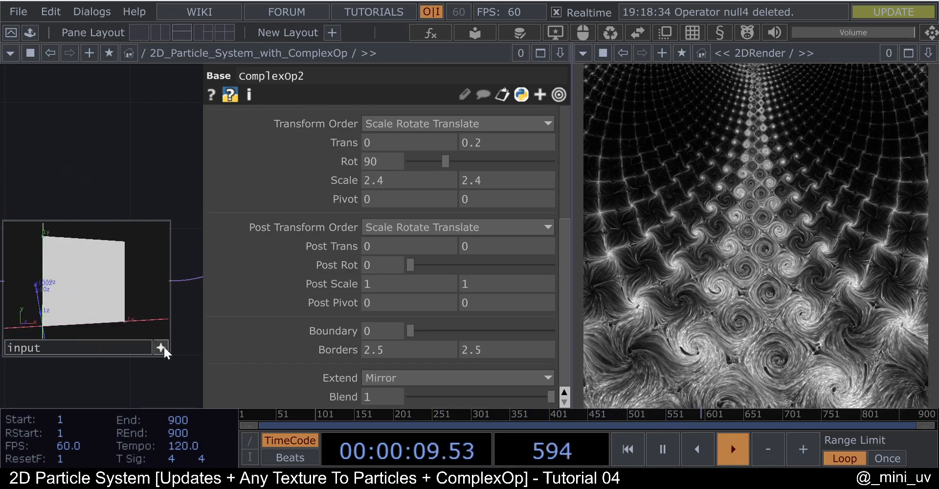
pyautogui.click(162, 348)
# - Select pointtransform1 and examine its Transform settings and its Align options for translation and scale
pyautogui.scroll(-4, 135, 181)
pyautogui.moveTo(118, 190); pyautogui.dragTo(1, 231)
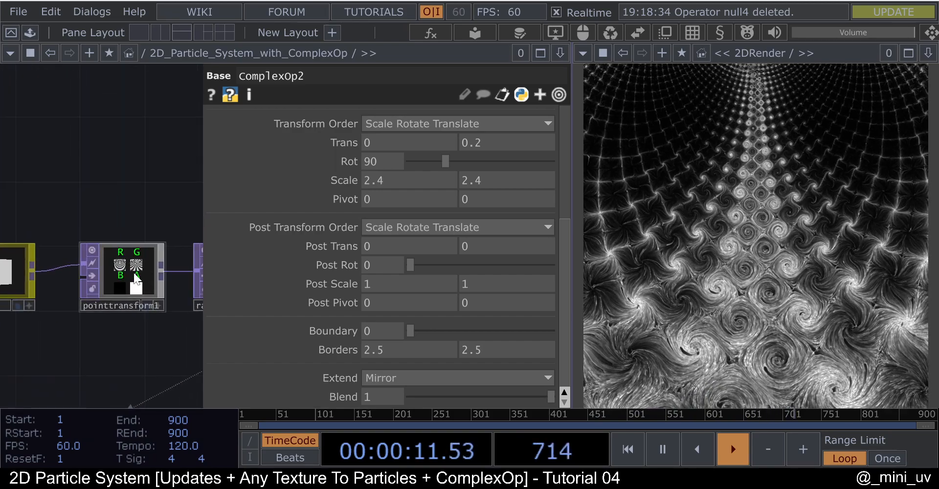
pyautogui.click(137, 278)
pyautogui.scroll(2, 146, 265)
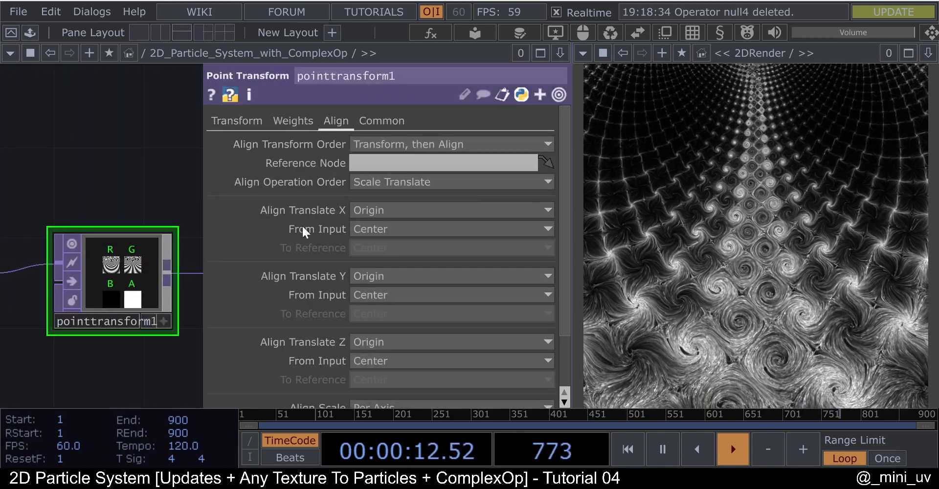
pyautogui.click(223, 121)
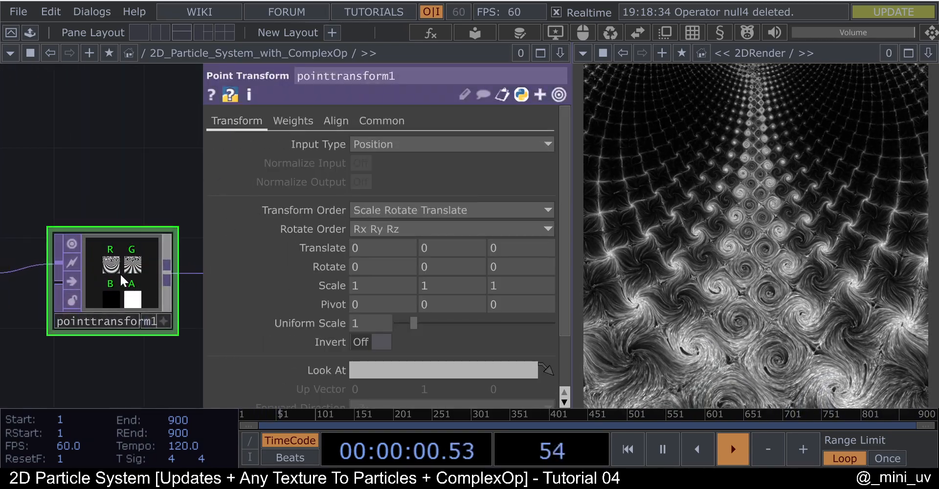
pyautogui.click(336, 121)
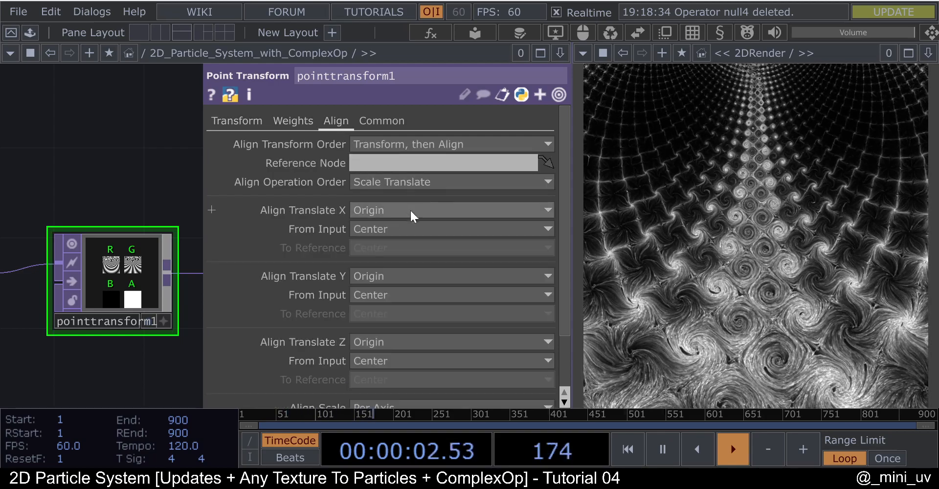
pyautogui.scroll(-2, 409, 206)
pyautogui.scroll(2, 384, 153)
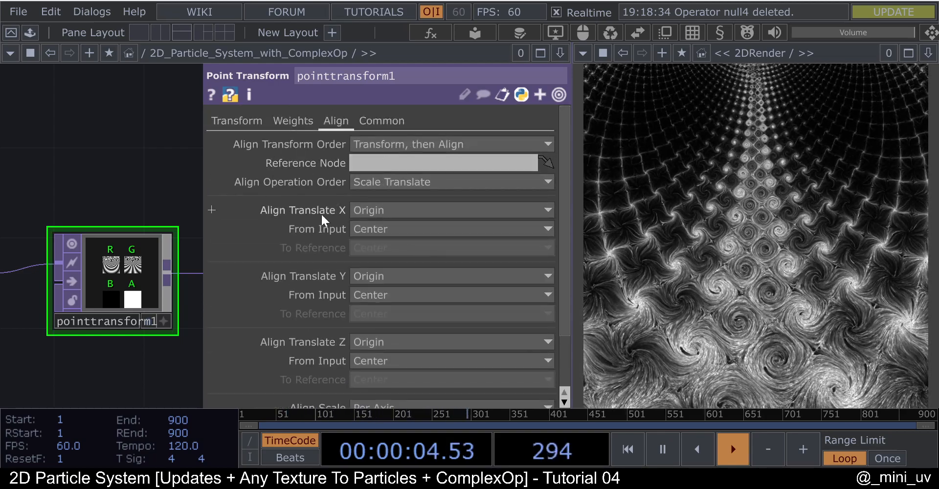
pyautogui.scroll(-1, 375, 209)
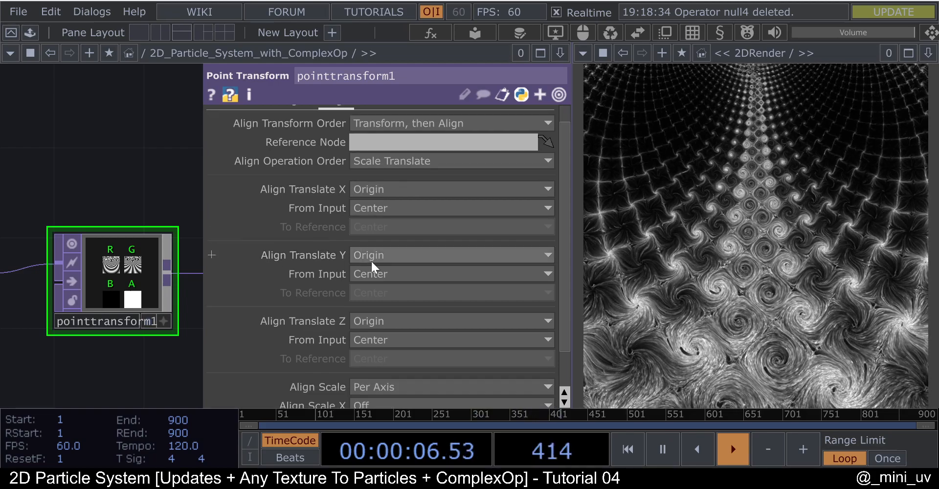
pyautogui.scroll(-2, 377, 272)
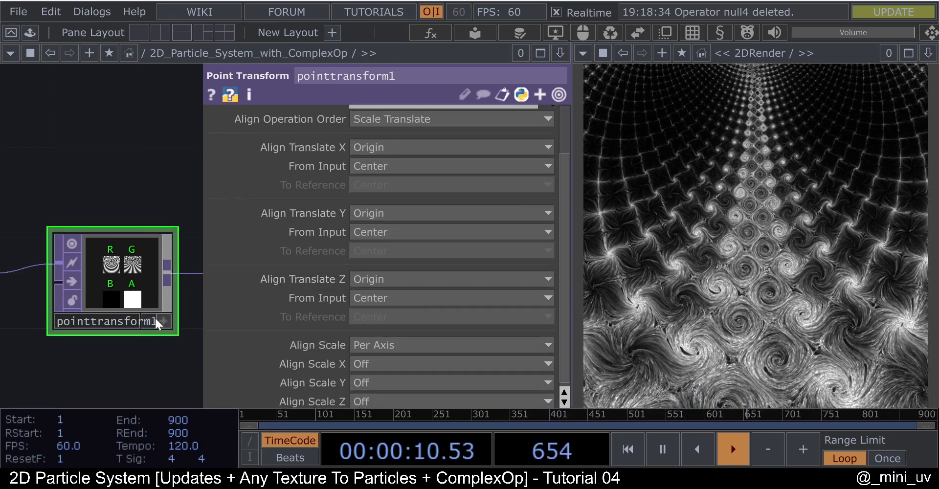
# - Bypass pointtransform1 to see its influence on the particle render
pyautogui.click(74, 277)
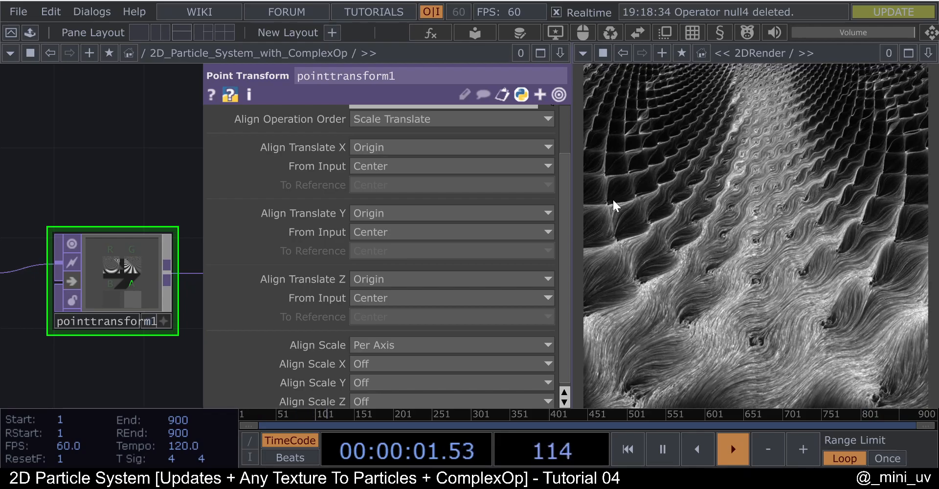
# - Toggle the bypass of pointtransform1 to compare the particle render with and without it, leaving the node active
pyautogui.click(75, 278)
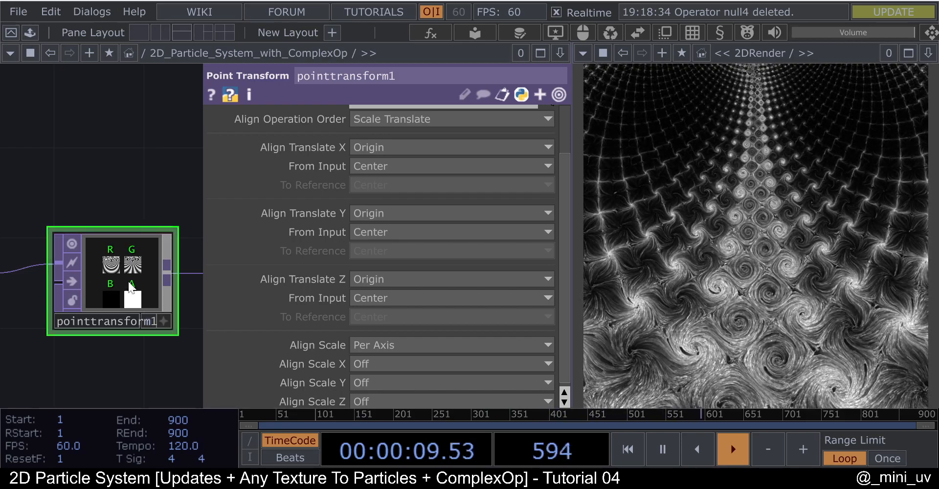
pyautogui.click(77, 280)
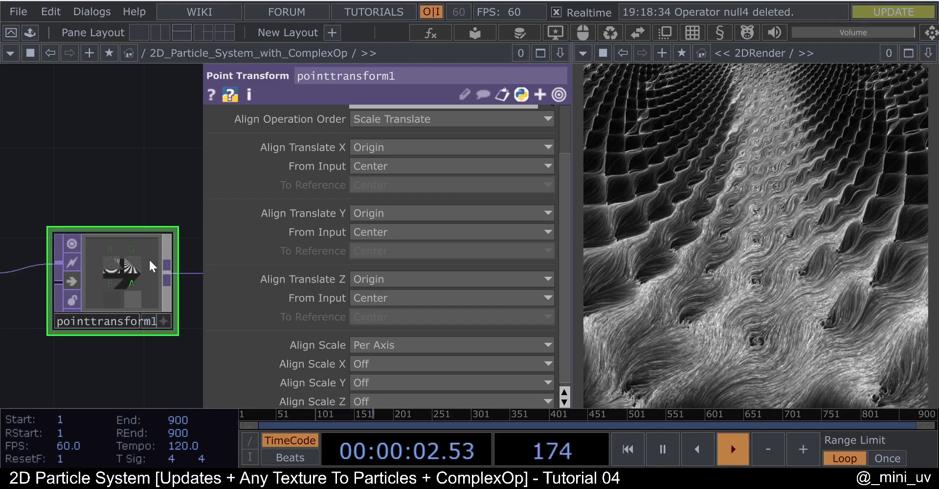
pyautogui.click(70, 281)
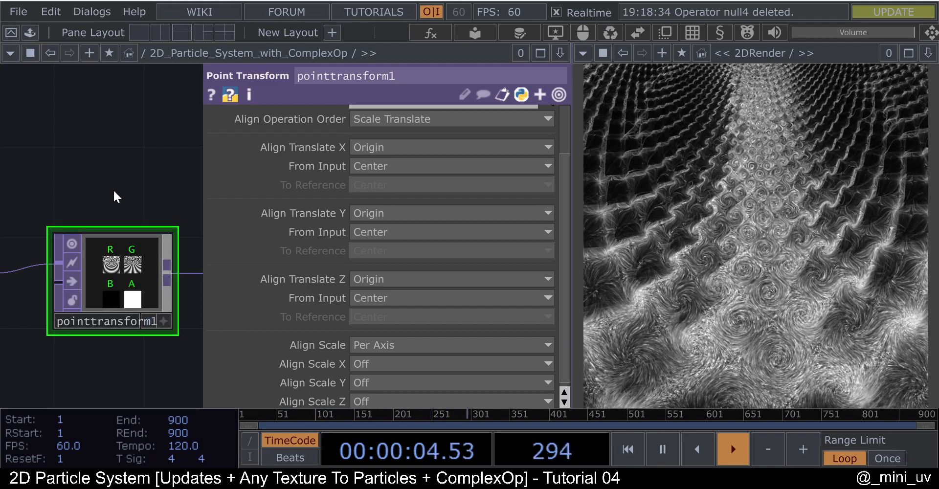
# - Select ramp1 and bypass it briefly to compare the force texture with and without the ramp
pyautogui.press('p')
pyautogui.scroll(-2, 115, 192)
pyautogui.scroll(2, 239, 261)
pyautogui.click(239, 262)
pyautogui.scroll(2, 239, 262)
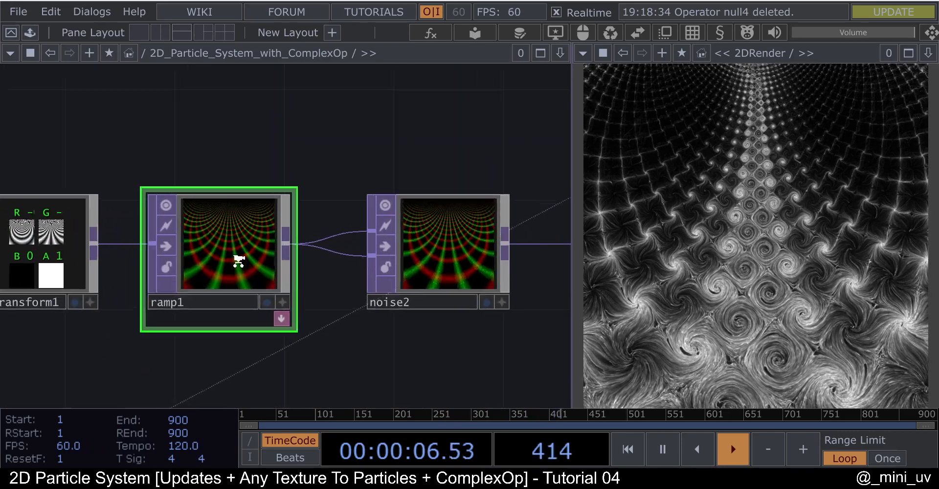
pyautogui.click(155, 238)
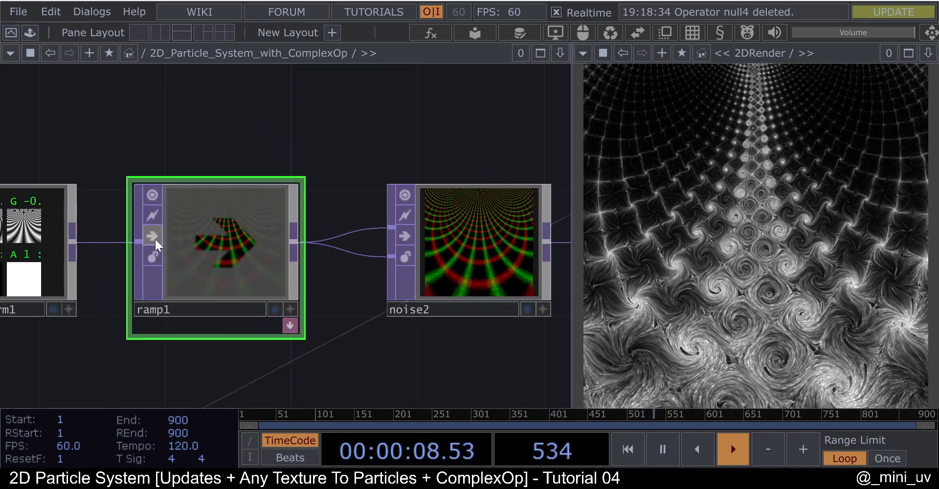
pyautogui.click(154, 237)
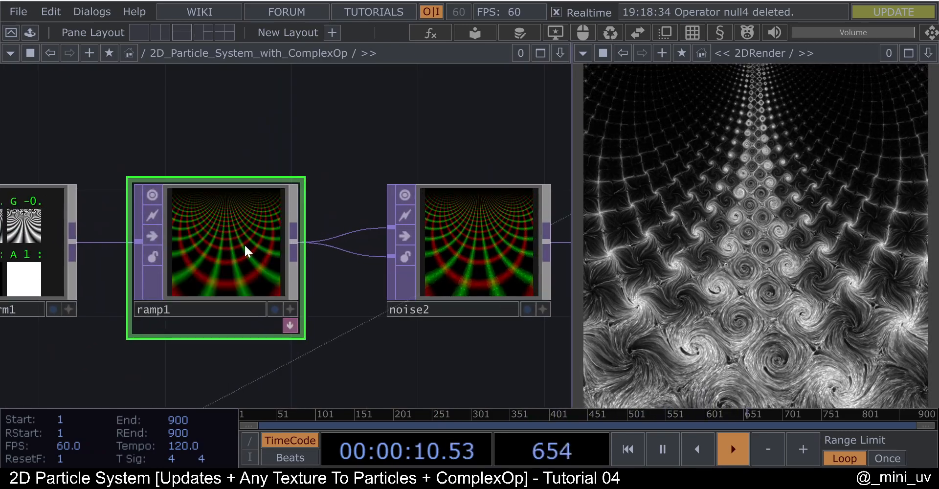
# - Examine ramp1's gradient keys, Type and Extend settings alongside its preview in the network
pyautogui.press('p')
pyautogui.moveTo(150, 129); pyautogui.dragTo(97, 125)
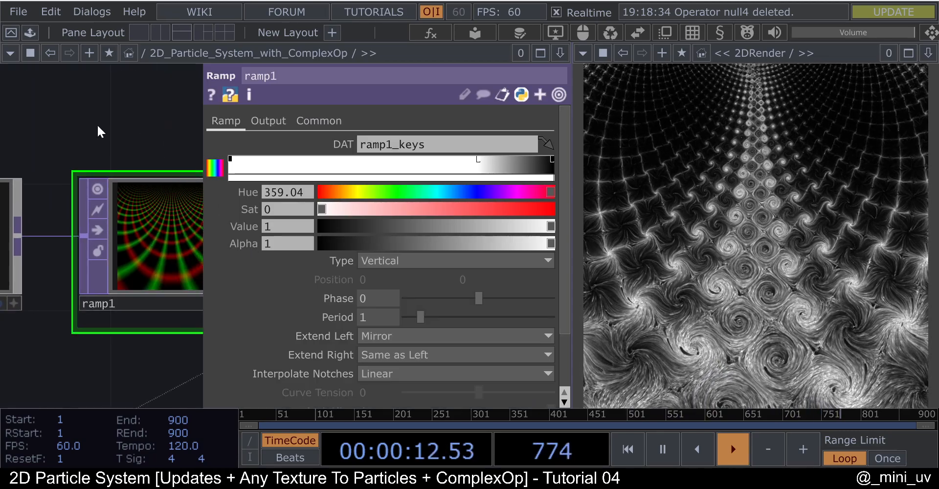
pyautogui.scroll(-2, 96, 160)
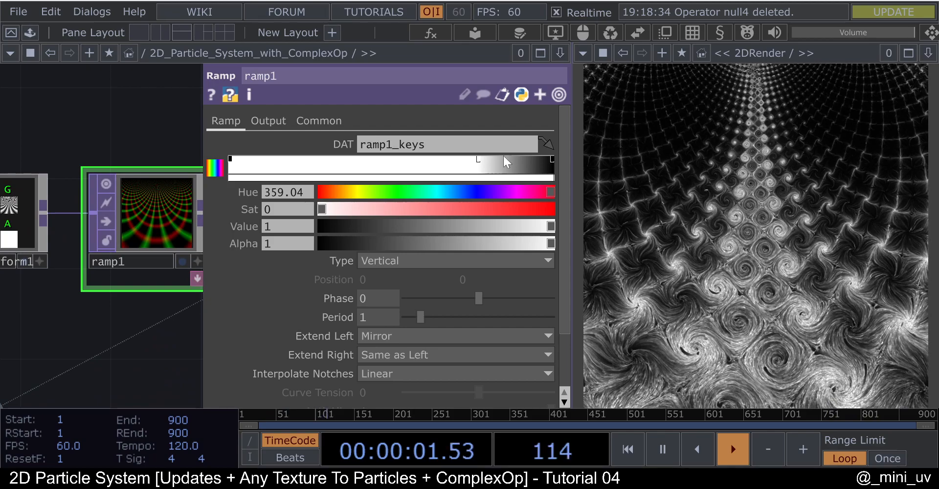
pyautogui.moveTo(125, 155); pyautogui.dragTo(329, 171)
pyautogui.scroll(5, 104, 220)
pyautogui.scroll(-5, 161, 214)
pyautogui.scroll(-3, 160, 214)
pyautogui.press('p')
# - Inspect the dense pattern along the upper edge of the red-green texture upstream of pointtransform1
pyautogui.moveTo(200, 162); pyautogui.dragTo(430, 177)
pyautogui.scroll(6, 105, 218)
pyautogui.moveTo(118, 169); pyautogui.dragTo(269, 128)
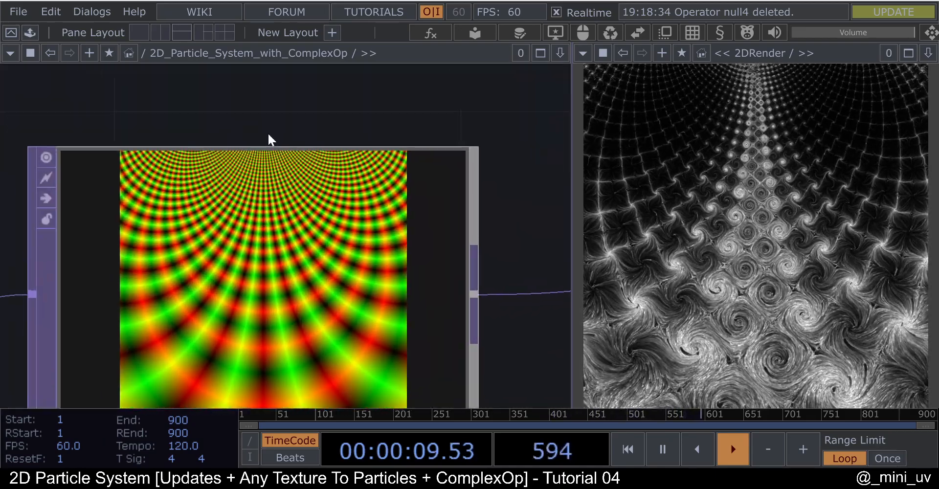
pyautogui.scroll(5, 269, 131)
pyautogui.scroll(-5, 132, 178)
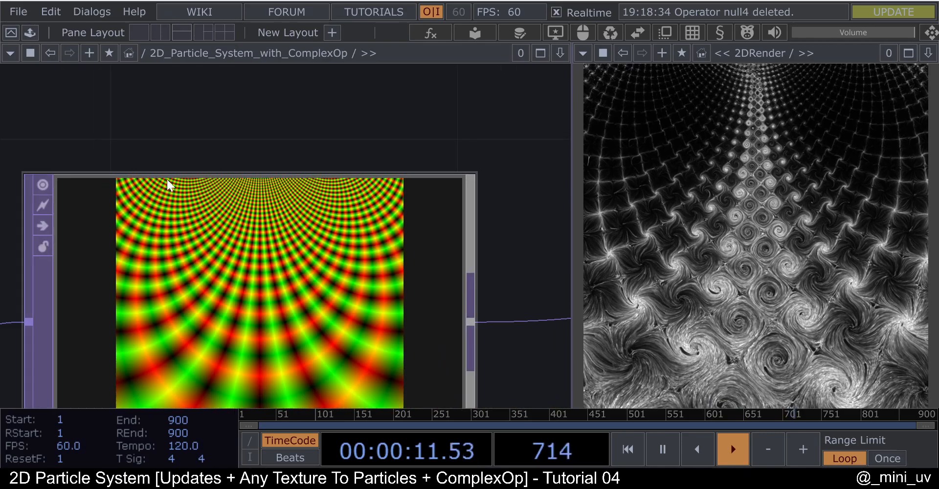
pyautogui.scroll(4, 384, 188)
pyautogui.scroll(-4, 343, 185)
pyautogui.scroll(5, 149, 186)
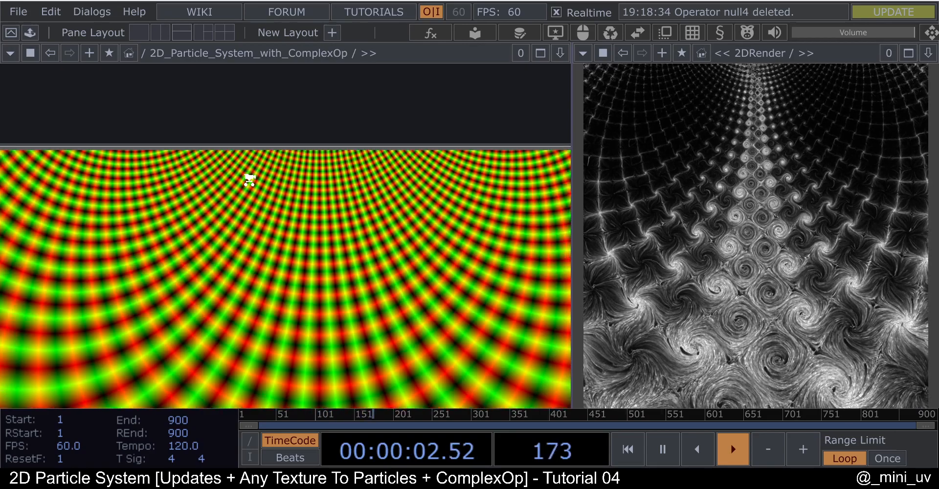
pyautogui.scroll(-5, 247, 180)
pyautogui.moveTo(485, 266); pyautogui.dragTo(357, 279)
pyautogui.scroll(4, 406, 210)
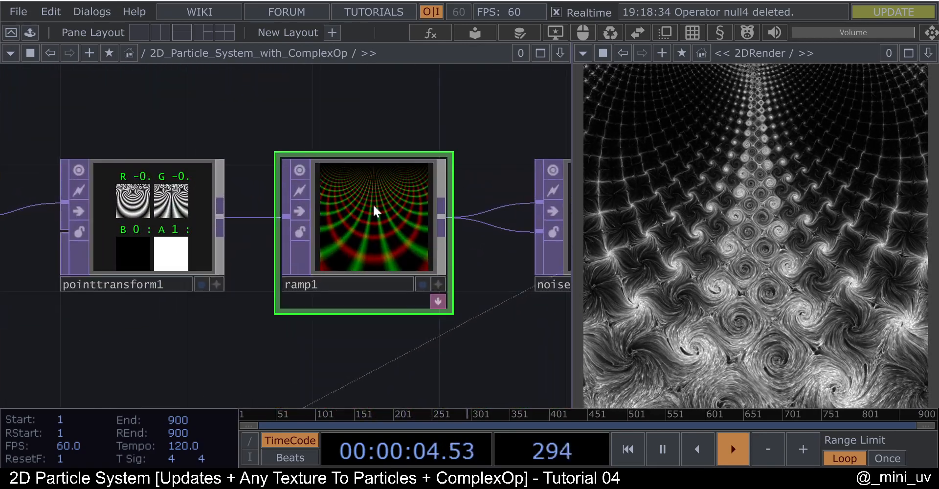
# - Bypass and re-enable ramp1 again to compare how it fades the pattern's upper area
pyautogui.moveTo(429, 119); pyautogui.dragTo(354, 165)
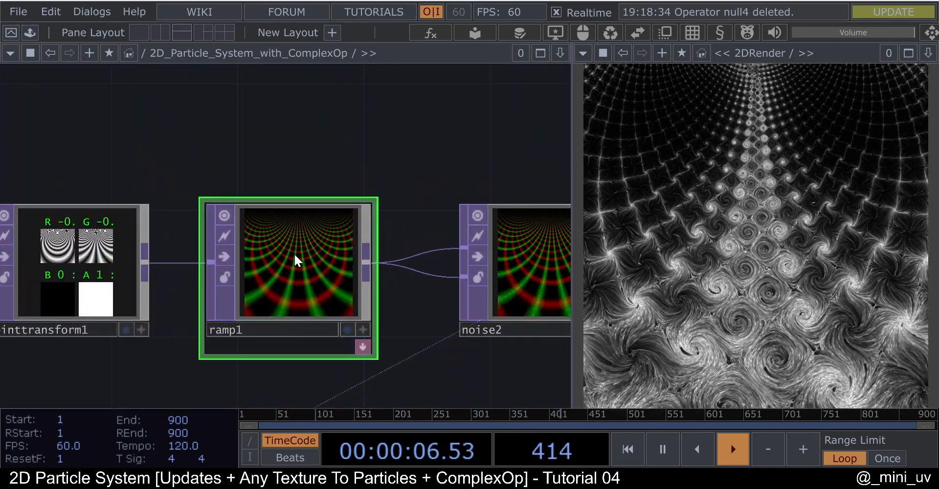
pyautogui.scroll(-2, 279, 257)
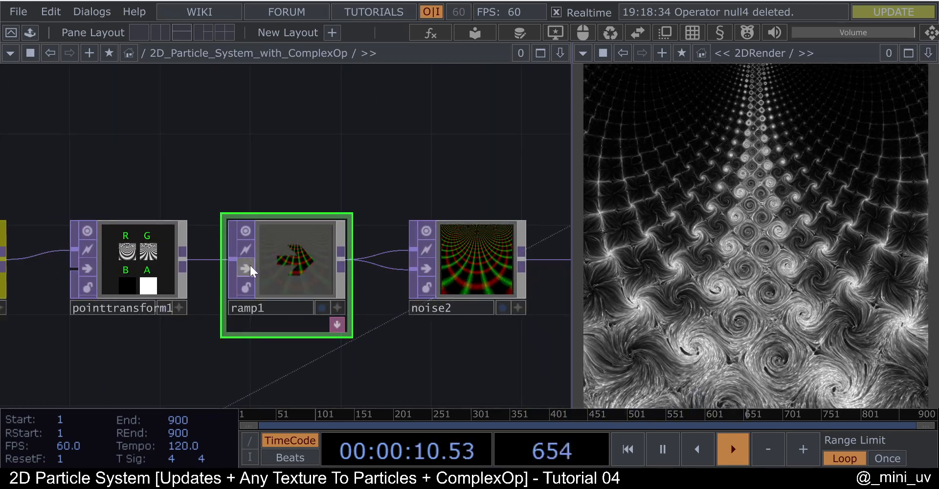
pyautogui.click(251, 268)
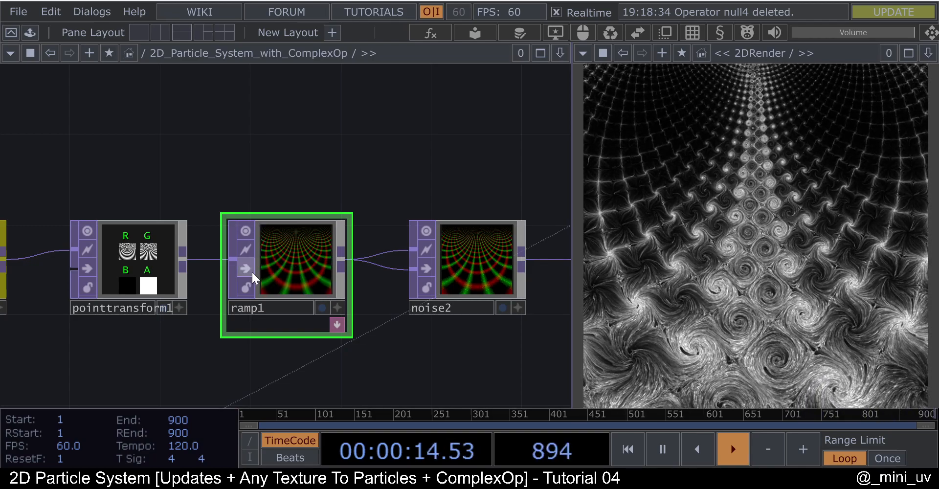
pyautogui.click(252, 272)
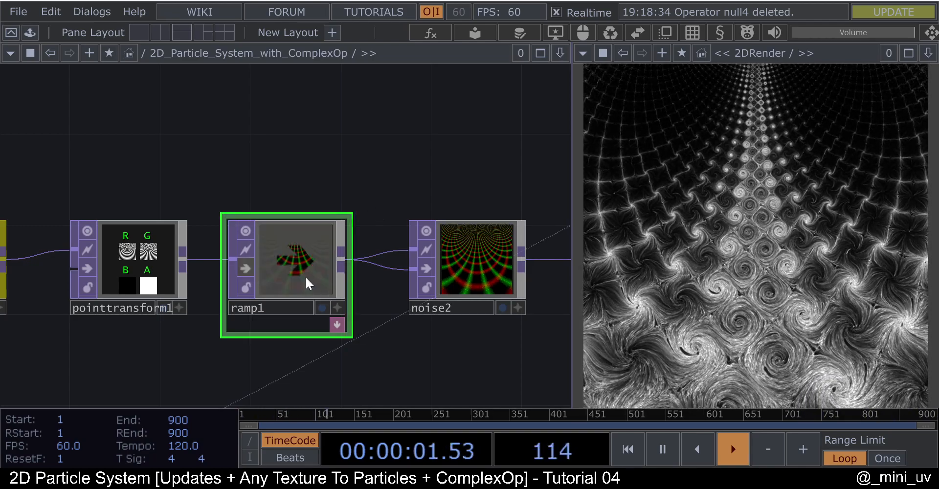
pyautogui.click(250, 271)
# - Select noise2 and toggle its bypass to compare the particle render with and without the noise
pyautogui.moveTo(373, 186); pyautogui.dragTo(277, 167)
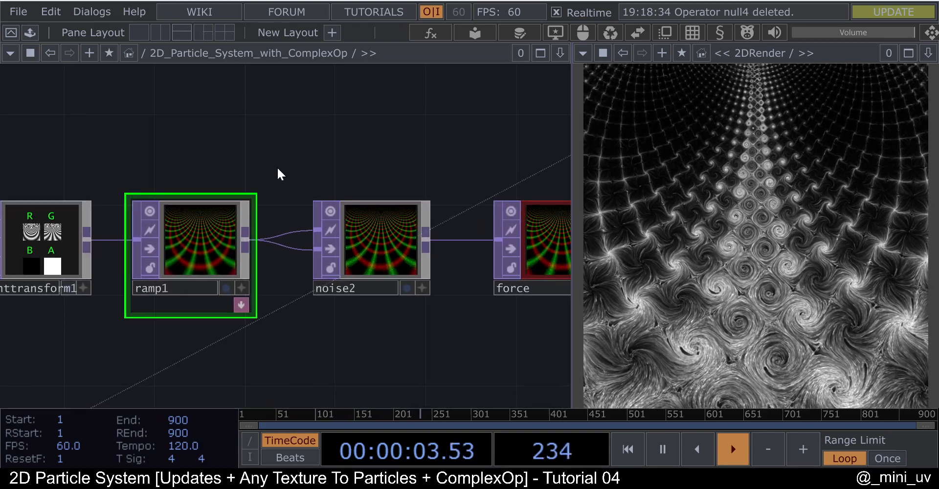
pyautogui.moveTo(398, 214); pyautogui.dragTo(346, 214)
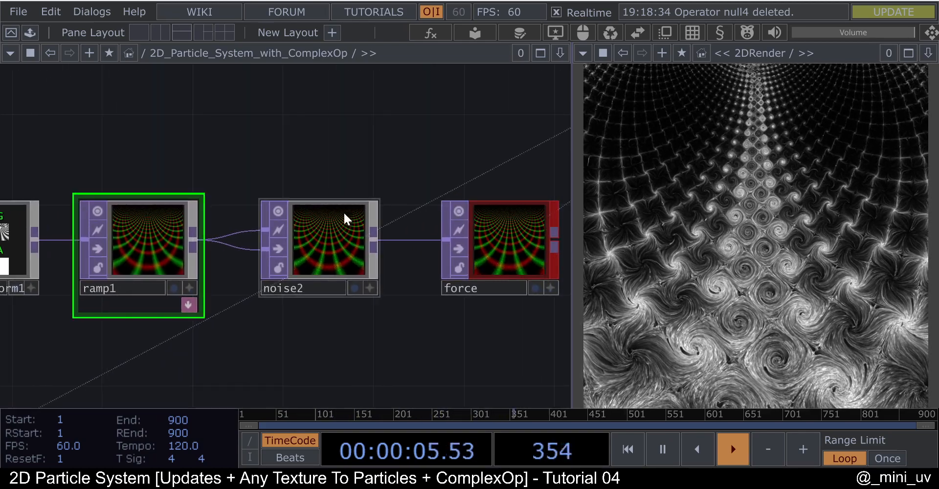
pyautogui.scroll(2, 325, 239)
pyautogui.click(326, 241)
pyautogui.press('p')
pyautogui.press('p')
pyautogui.click(258, 241)
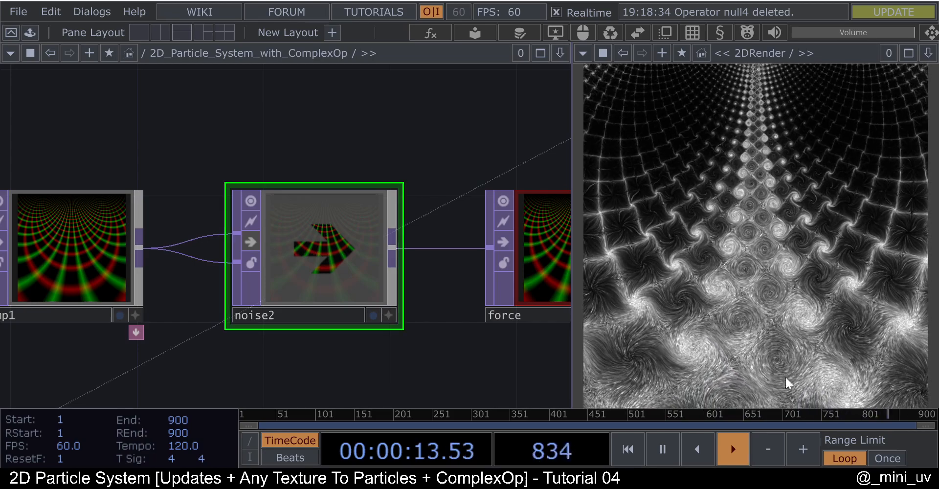
pyautogui.click(251, 242)
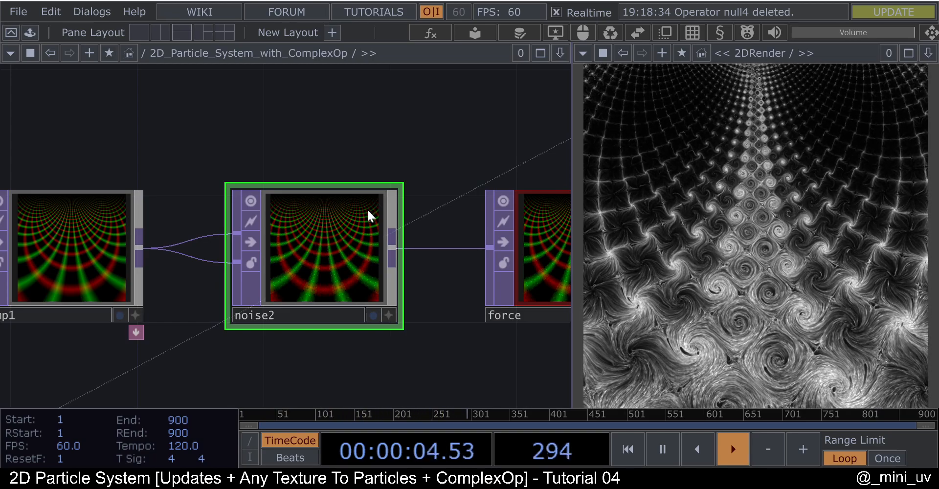
# - Try different Exponent and Amplitude values in noise2's Noise settings and undo the changes
pyautogui.press('p')
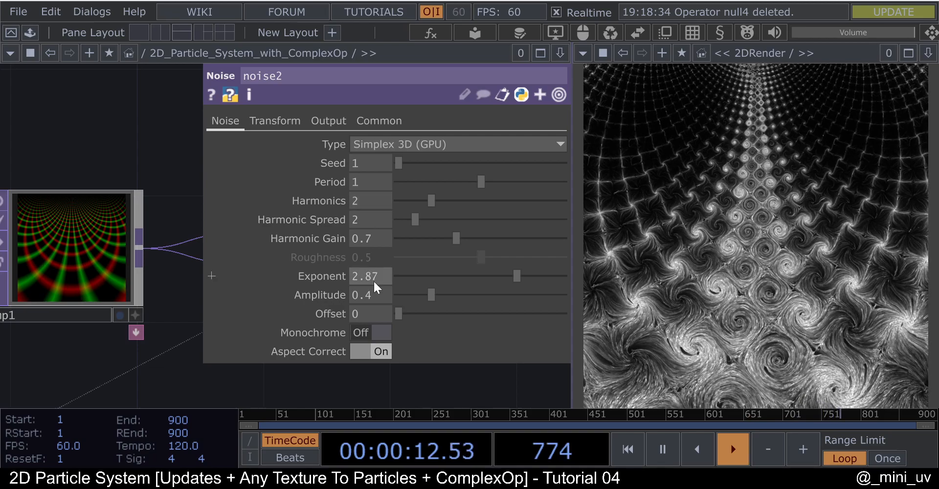
pyautogui.moveTo(518, 282); pyautogui.dragTo(459, 299)
pyautogui.hotkey('ctrl', 'z')
pyautogui.hotkey('ctrl', 'z')
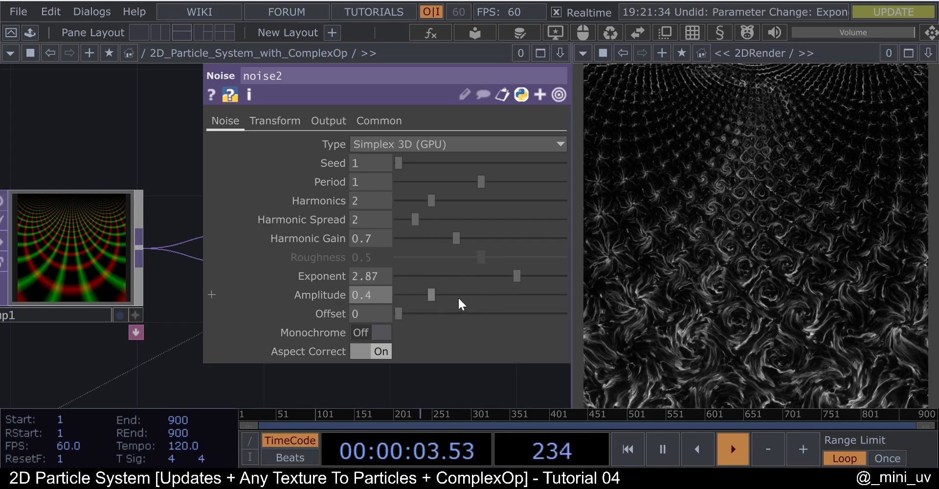
pyautogui.click(153, 151)
pyautogui.press('p')
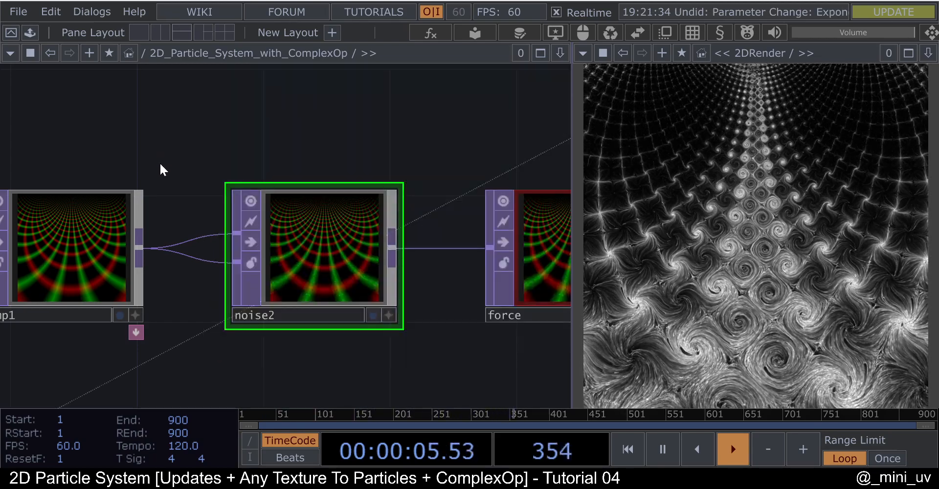
# - Select Particle_System_2D and examine its External Force reference alongside the force null in the network
pyautogui.moveTo(159, 164); pyautogui.dragTo(169, 203, button='middle')
pyautogui.moveTo(352, 228); pyautogui.dragTo(338, 268, button='middle')
pyautogui.moveTo(451, 219); pyautogui.dragTo(361, 257)
pyautogui.click(408, 169)
pyautogui.press('p')
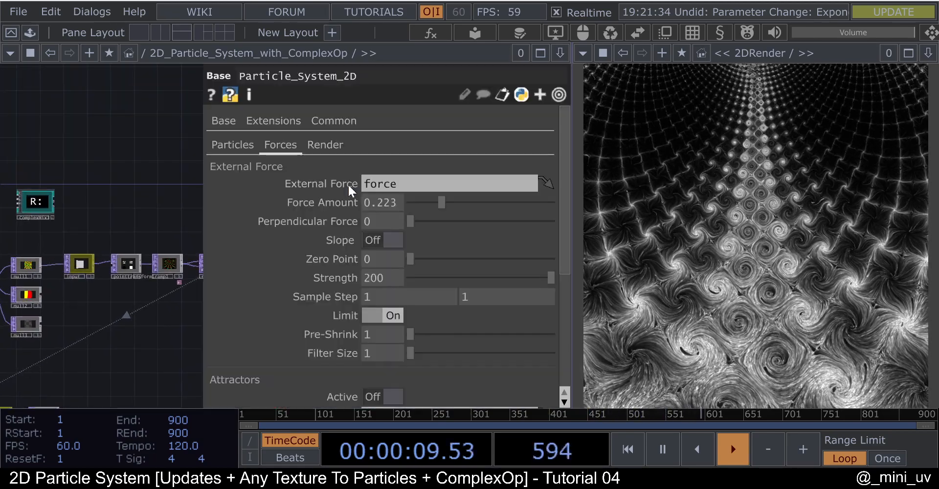
pyautogui.moveTo(168, 172); pyautogui.dragTo(87, 210)
pyautogui.moveTo(171, 267); pyautogui.dragTo(164, 235, button='middle')
pyautogui.moveTo(144, 243); pyautogui.dragTo(64, 221)
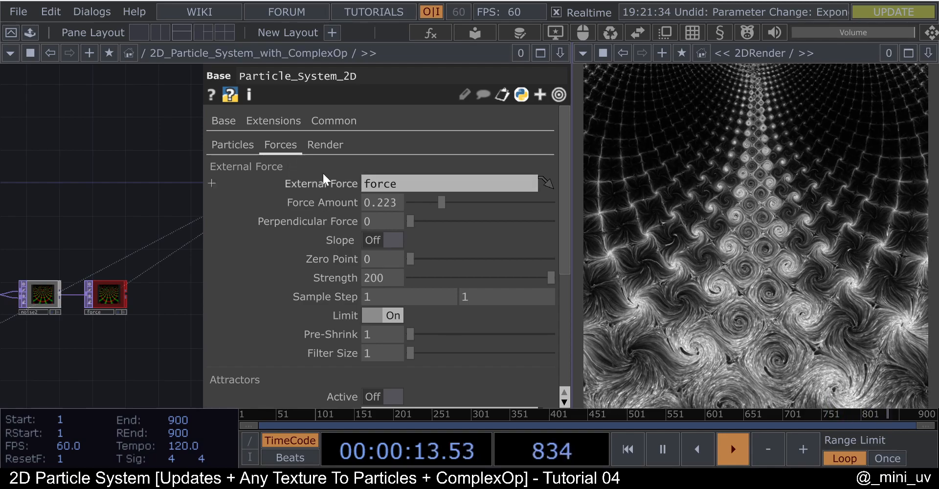
# - Set Particle_System_2D's Force Amount to 0.18 and look through the remaining force settings
pyautogui.scroll(-3, 412, 186)
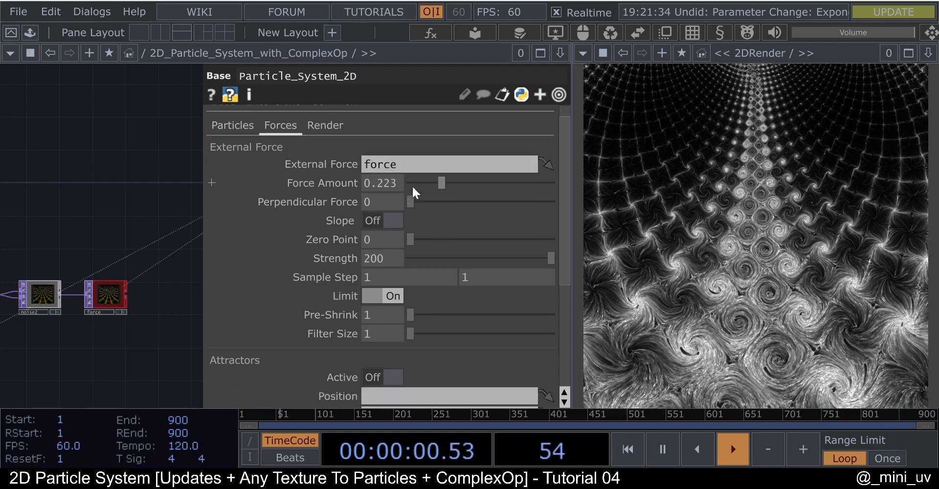
pyautogui.scroll(2, 410, 182)
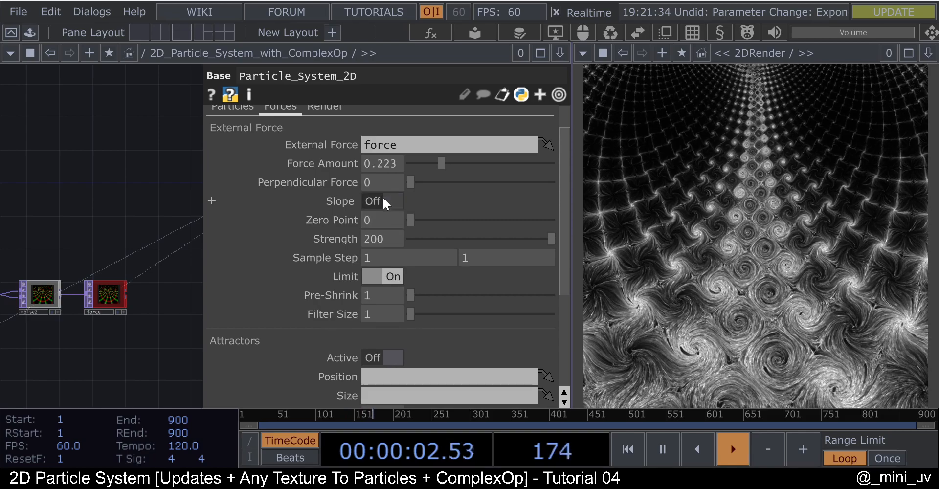
pyautogui.moveTo(445, 166)
pyautogui.mouseDown()
pyautogui.moveTo(481, 172)
pyautogui.moveTo(439, 167)
pyautogui.mouseUp()
pyautogui.scroll(2, 360, 276)
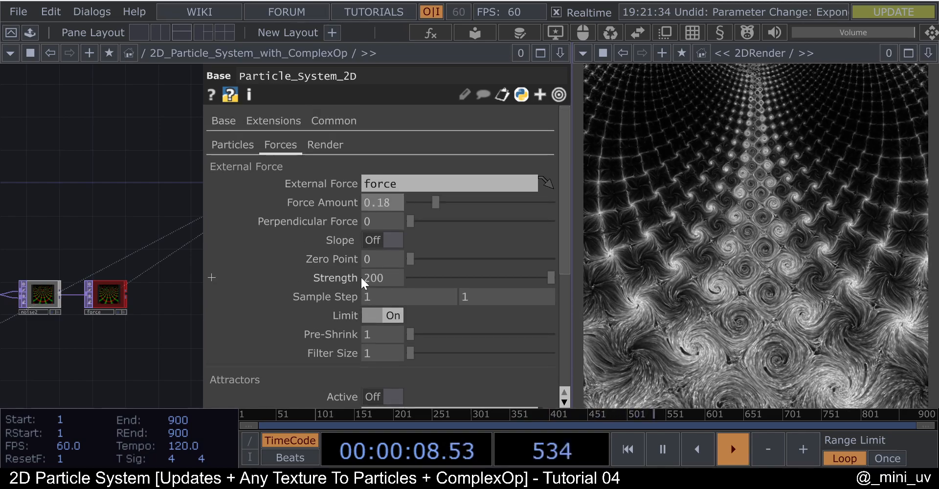
pyautogui.scroll(-8, 362, 277)
pyautogui.scroll(6, 364, 277)
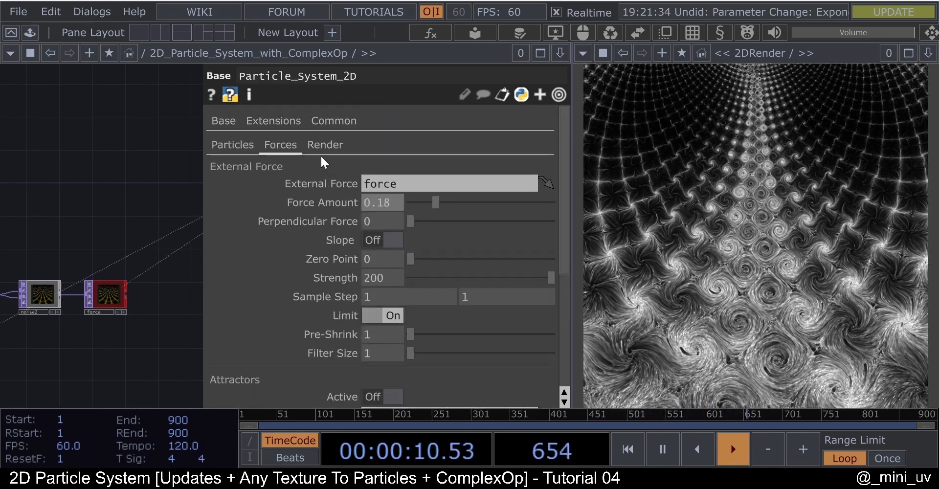
# - Review the Particles and Render parameters of Particle_System_2D, switching Fade off and back on to compare the render
pyautogui.click(232, 144)
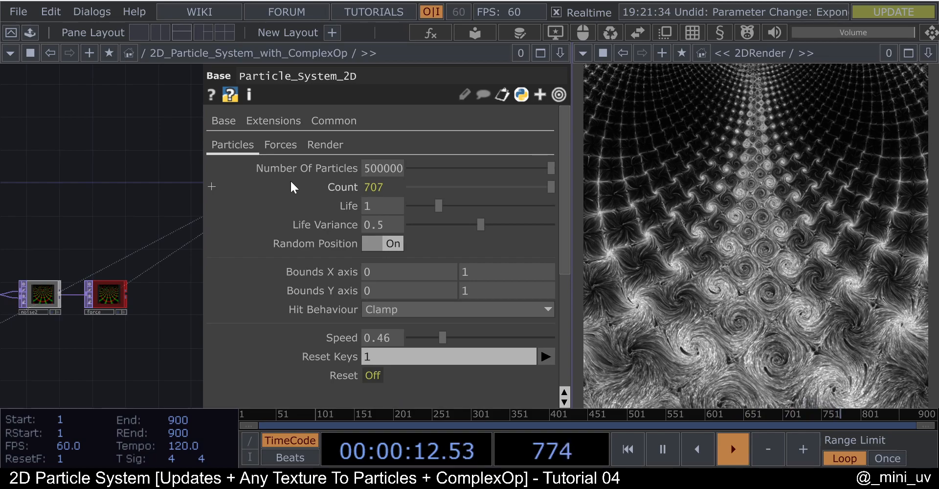
pyautogui.click(319, 144)
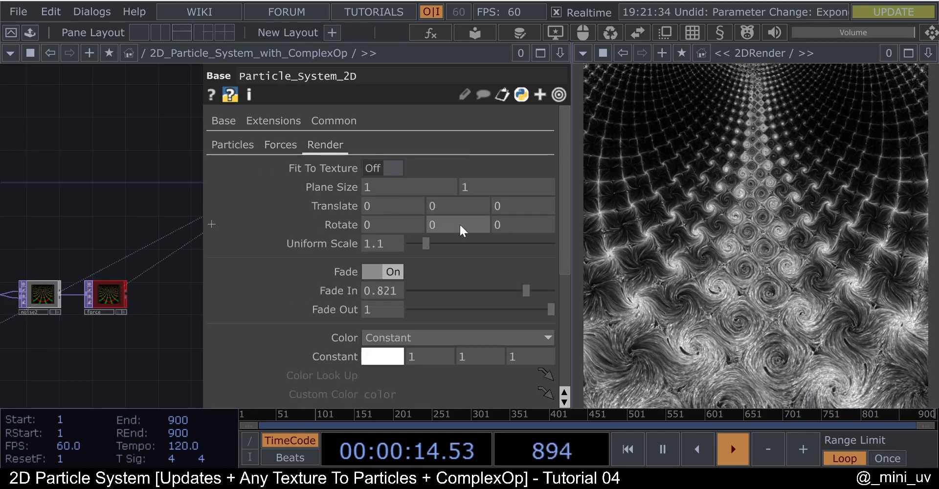
pyautogui.scroll(-3, 431, 226)
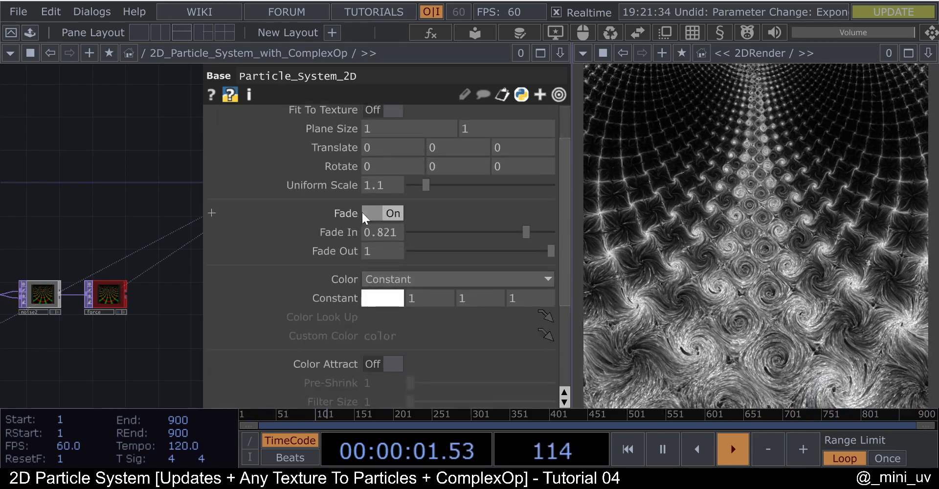
pyautogui.click(382, 213)
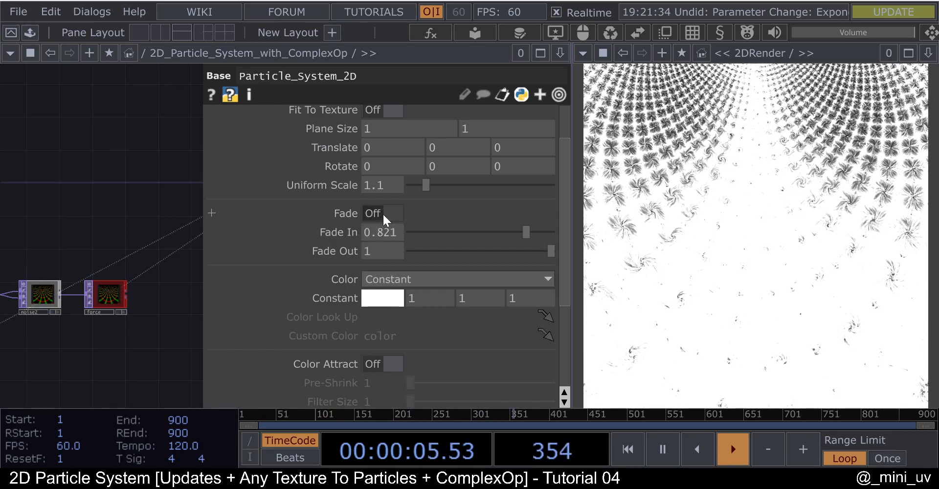
pyautogui.click(382, 214)
# - Set the particle Size mode to Constant in the Render parameters
pyautogui.scroll(-5, 440, 279)
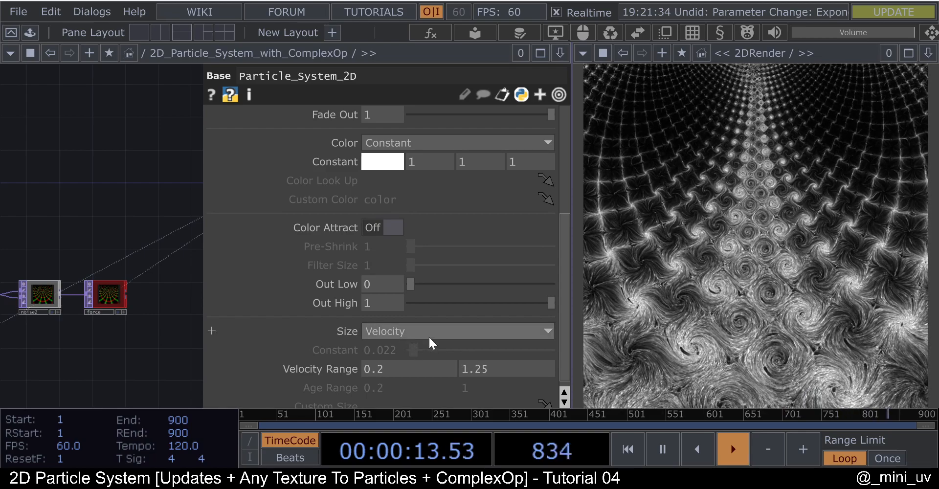
pyautogui.click(408, 330)
pyautogui.click(402, 343)
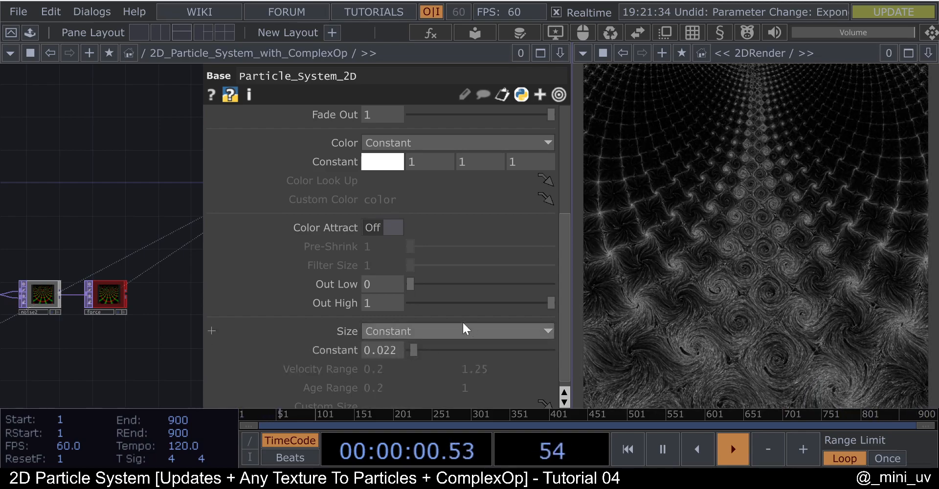
# - Raise the constant particle Size to 0.375, and switch the Size mode to Velocity with an upper Velocity Range of 1.85
pyautogui.moveTo(413, 350); pyautogui.dragTo(463, 350)
pyautogui.click(424, 333)
pyautogui.click(400, 363)
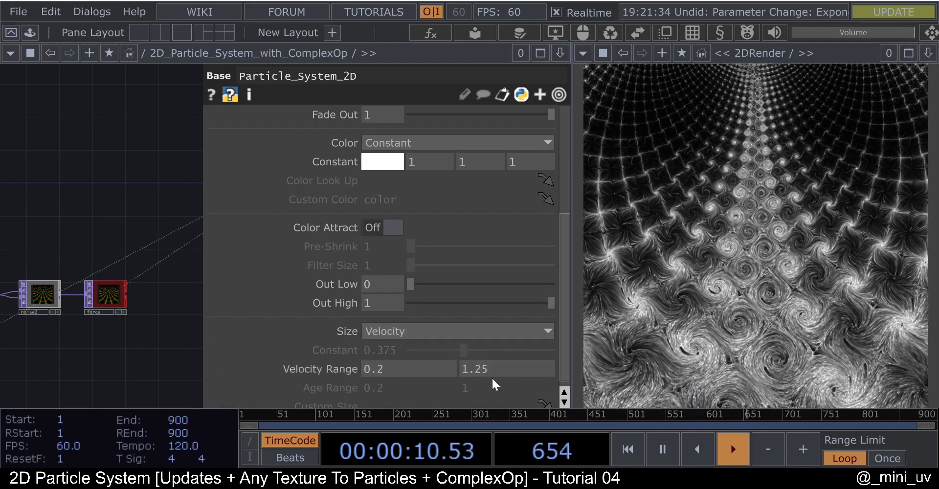
pyautogui.moveTo(494, 372); pyautogui.dragTo(509, 337, button='middle')
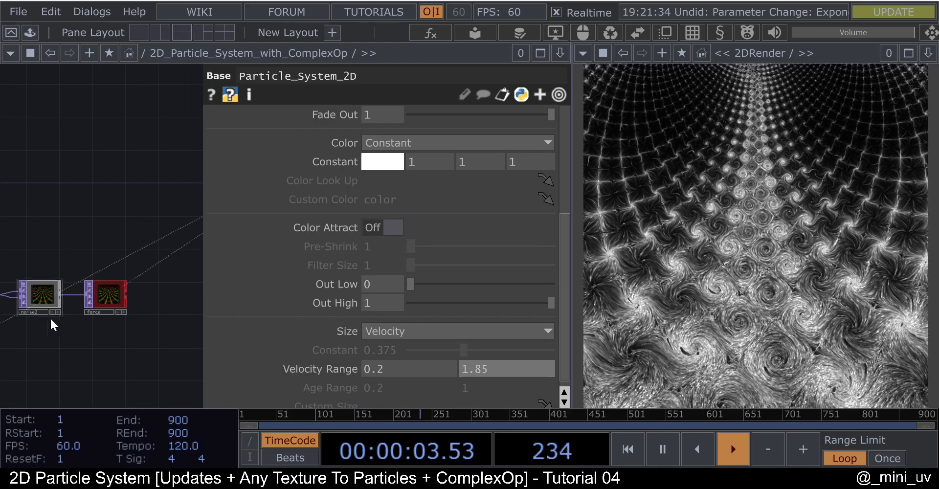
# - Examine the network inside 2DRender, from the camera, geometry and render nodes through postEffects to the output
pyautogui.press('p')
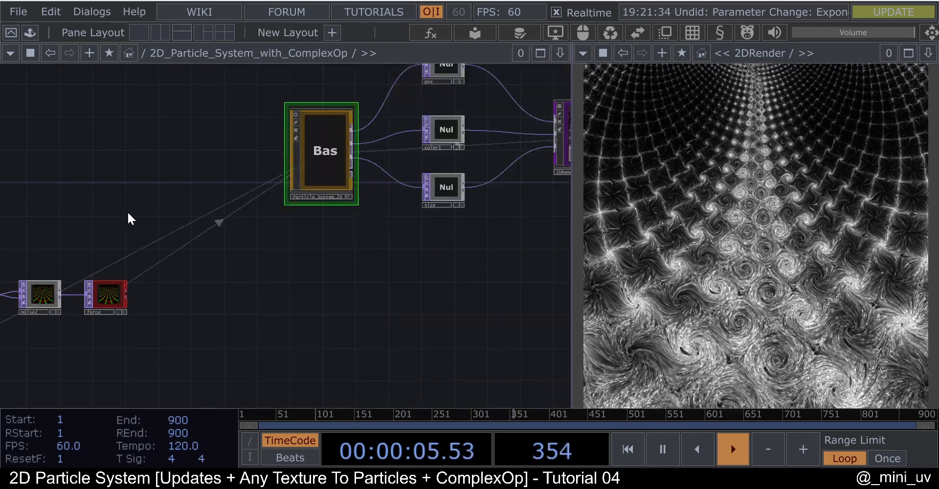
pyautogui.scroll(-2, 250, 202)
pyautogui.moveTo(425, 241); pyautogui.dragTo(342, 326)
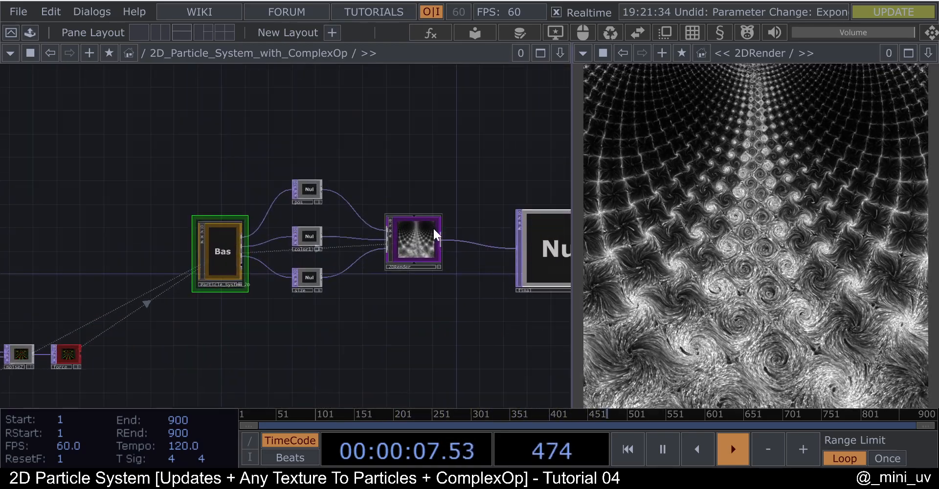
pyautogui.scroll(5, 433, 224)
pyautogui.click(382, 218)
pyautogui.press('i')
pyautogui.moveTo(295, 188); pyautogui.dragTo(214, 291)
pyautogui.moveTo(421, 244); pyautogui.dragTo(247, 294)
pyautogui.scroll(6, 499, 213)
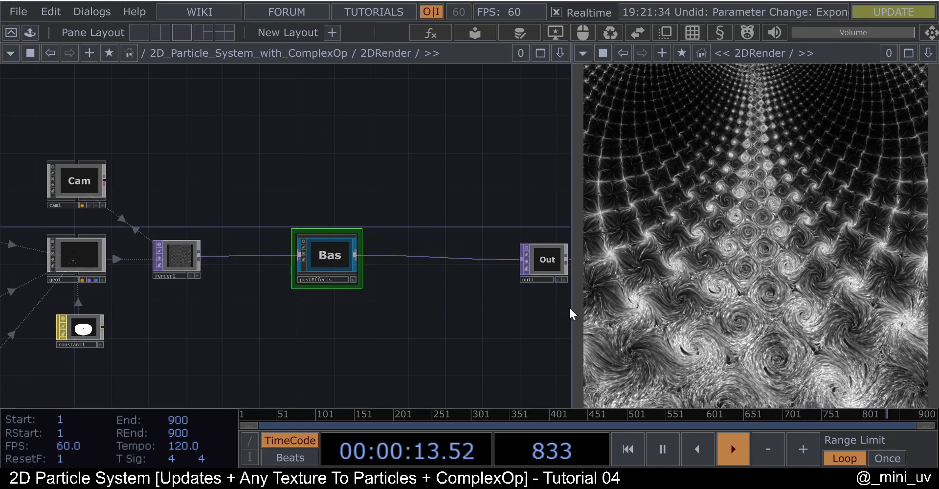
pyautogui.scroll(-6, 361, 230)
pyautogui.scroll(6, 353, 240)
pyautogui.moveTo(365, 160); pyautogui.dragTo(548, 188)
pyautogui.scroll(-2, 398, 179)
# - Return to the 2D_Particle_System_with_ComplexOp network and move the force1 null farther along its chain
pyautogui.scroll(-14, 385, 186)
pyautogui.moveTo(327, 287); pyautogui.dragTo(413, 249)
pyautogui.moveTo(144, 321); pyautogui.dragTo(342, 258, button='right')
pyautogui.scroll(5, 332, 266)
pyautogui.moveTo(329, 286); pyautogui.dragTo(383, 288)
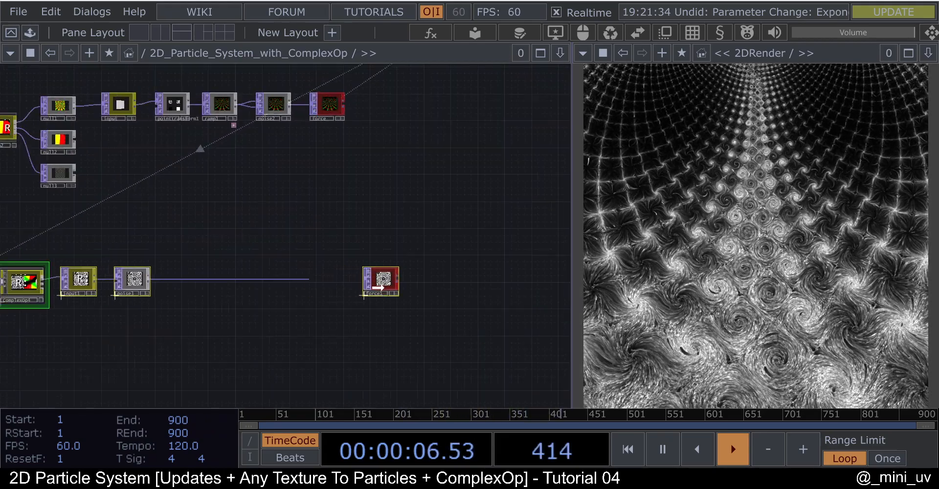
# - Set Particle_System_2D's External Force reference to the force1 null from the lower chain
pyautogui.moveTo(279, 225); pyautogui.dragTo(259, 342)
pyautogui.scroll(-4, 310, 280)
pyautogui.click(380, 165)
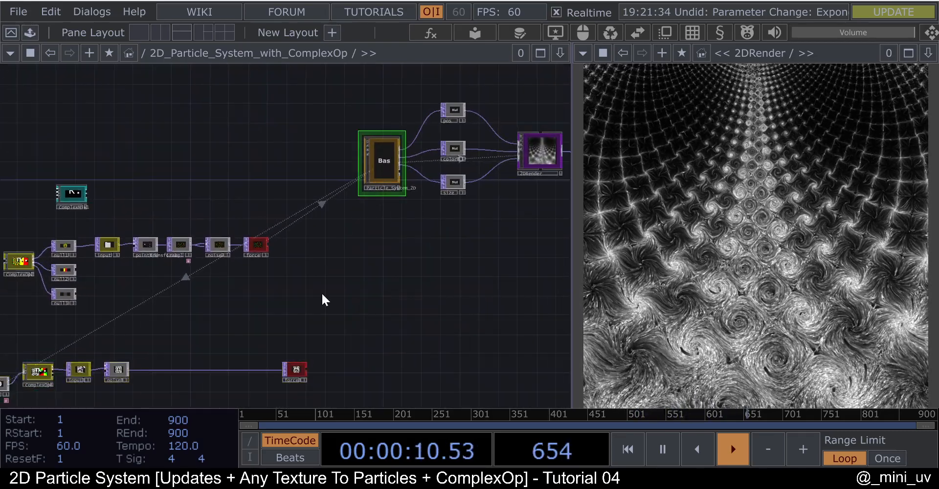
pyautogui.press('p')
pyautogui.moveTo(137, 292); pyautogui.dragTo(11, 272)
pyautogui.scroll(-3, 11, 272)
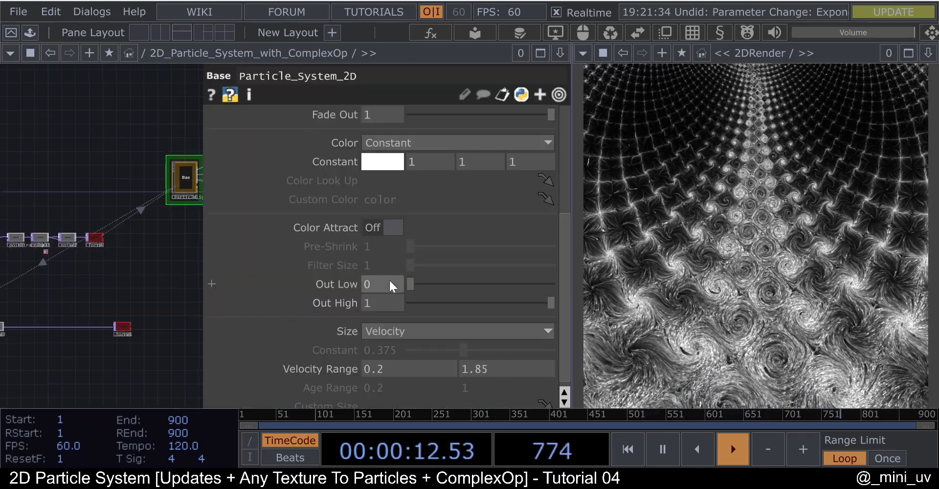
pyautogui.scroll(5, 386, 274)
pyautogui.click(281, 146)
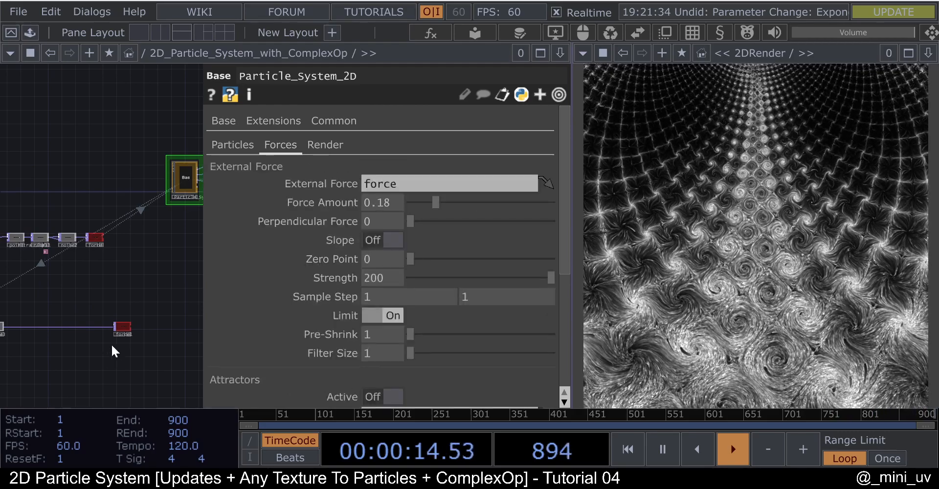
pyautogui.scroll(5, 118, 332)
pyautogui.moveTo(147, 330); pyautogui.dragTo(426, 183)
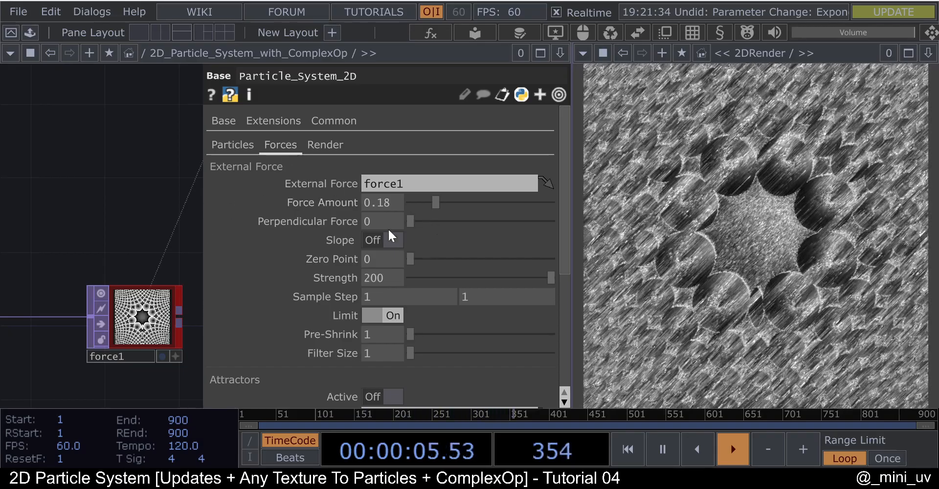
# - Turn on Slope for the external force and set Perpendicular Force to 0.669, Pre-Shrink to 3 and Filter Size to 12
pyautogui.moveTo(113, 340)
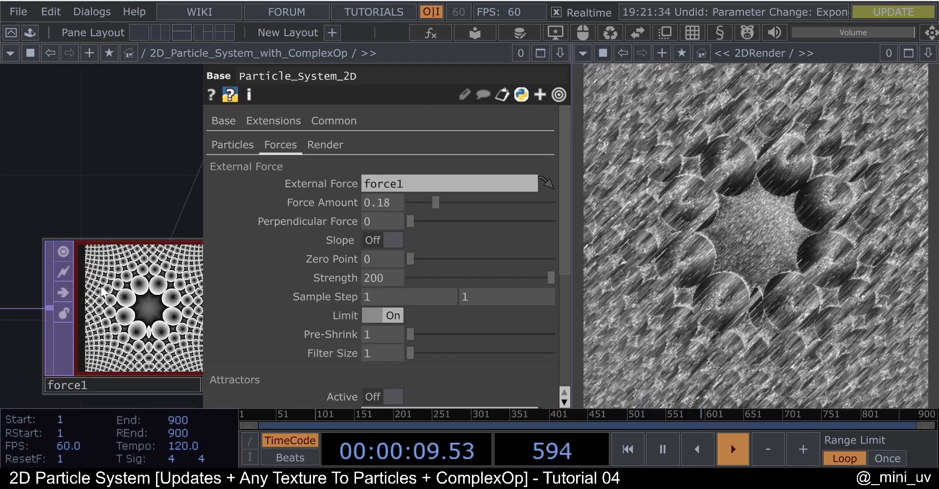
pyautogui.click(398, 241)
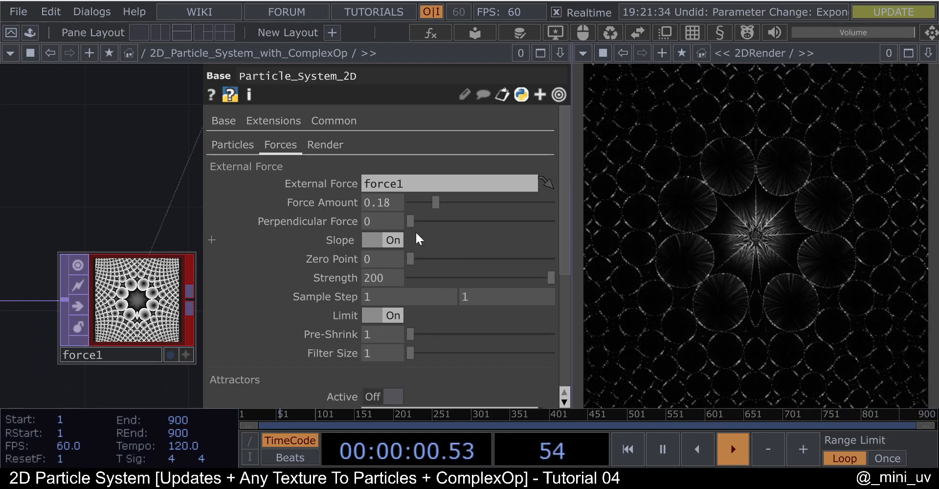
pyautogui.moveTo(413, 222); pyautogui.dragTo(531, 224)
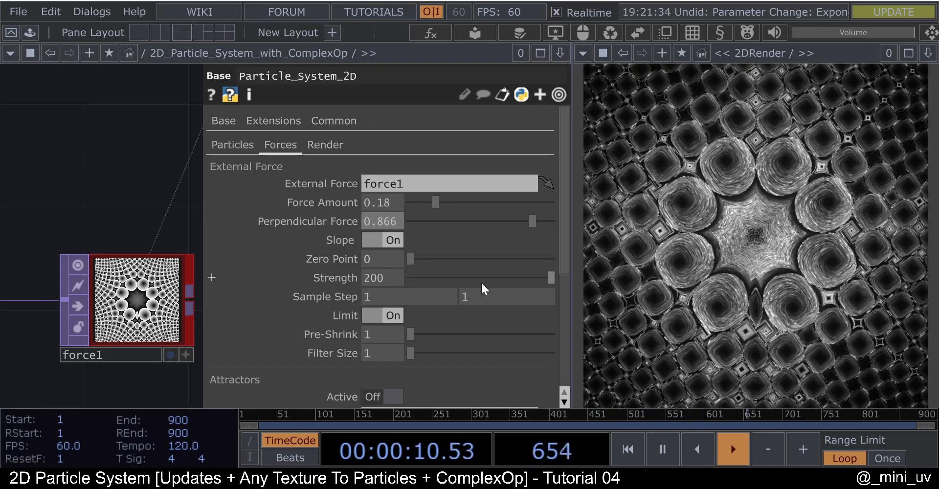
pyautogui.moveTo(406, 334); pyautogui.dragTo(460, 353)
pyautogui.moveTo(527, 221); pyautogui.dragTo(507, 230)
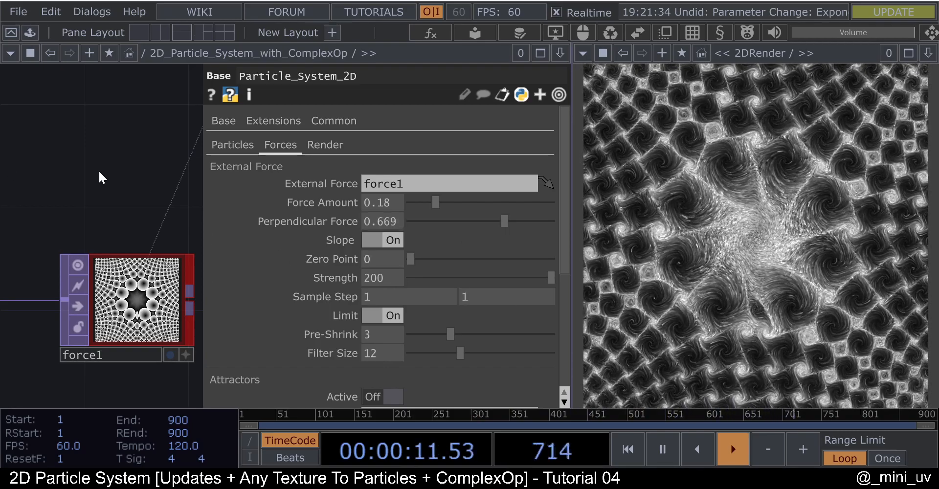
# - Follow the force1 chain back to its source and inspect the size information of ramp2
pyautogui.press('p')
pyautogui.scroll(-3, 279, 152)
pyautogui.moveTo(309, 313); pyautogui.dragTo(427, 265)
pyautogui.scroll(-3, 371, 295)
pyautogui.moveTo(305, 278); pyautogui.dragTo(426, 280)
pyautogui.moveTo(302, 277); pyautogui.dragTo(311, 278)
pyautogui.scroll(6, 160, 284)
pyautogui.click(159, 280)
pyautogui.middleClick(142, 268)
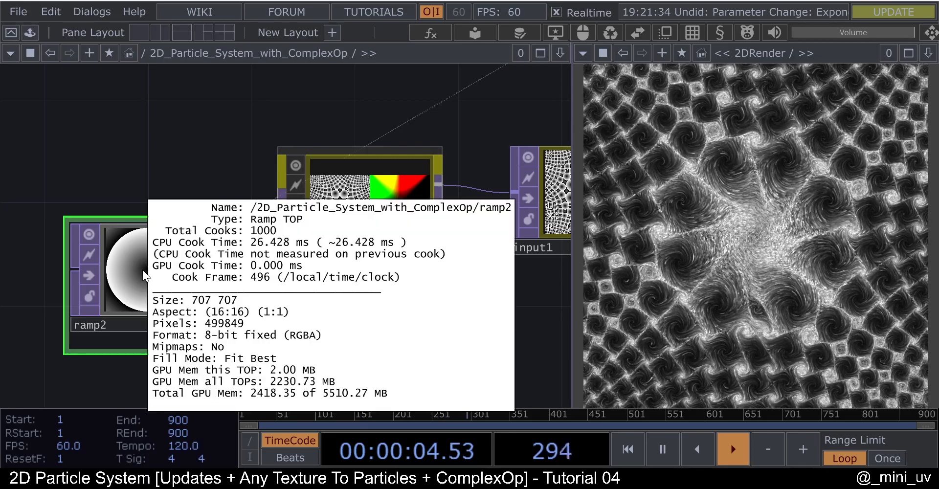
# - Check the Number Of Particles and Count parameters of Particle_System_2D
pyautogui.scroll(-8, 142, 269)
pyautogui.scroll(-2, 143, 269)
pyautogui.click(413, 96)
pyautogui.press('p')
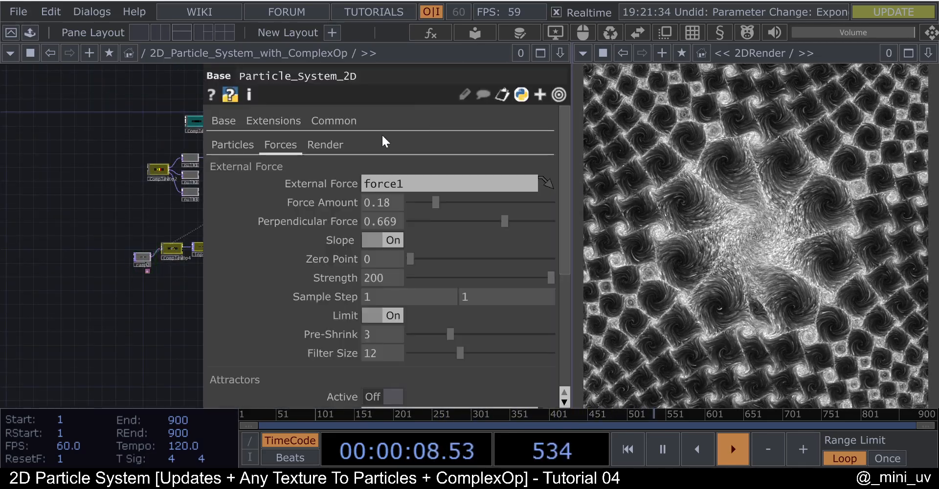
pyautogui.click(244, 145)
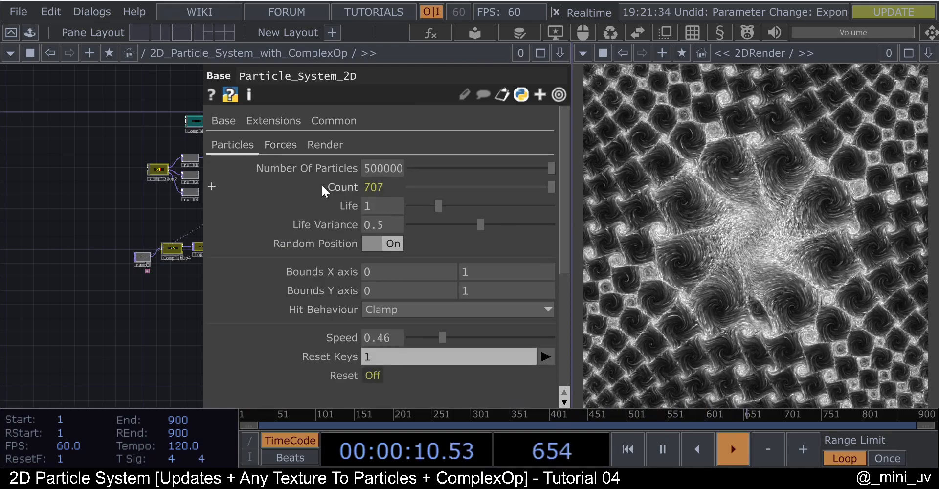
pyautogui.press('p')
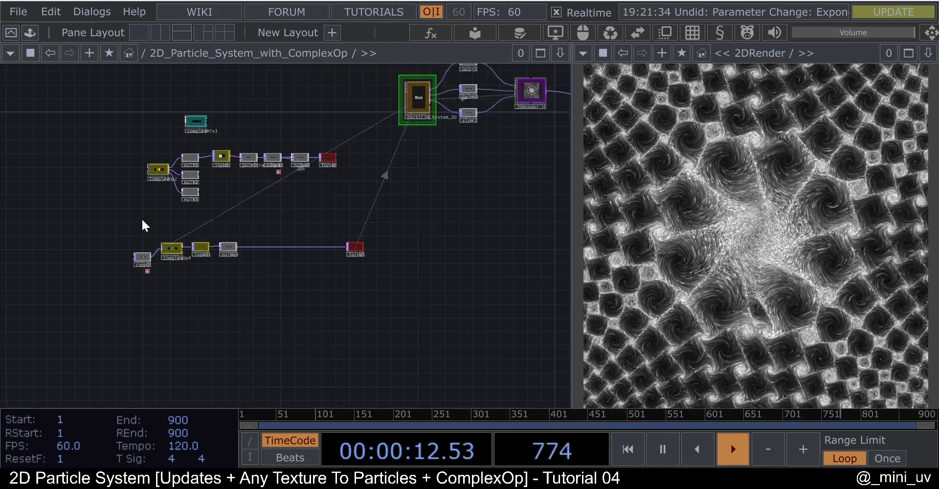
# - Select ComplexOp4, fed by ramp2, and display its parameters
pyautogui.scroll(5, 141, 218)
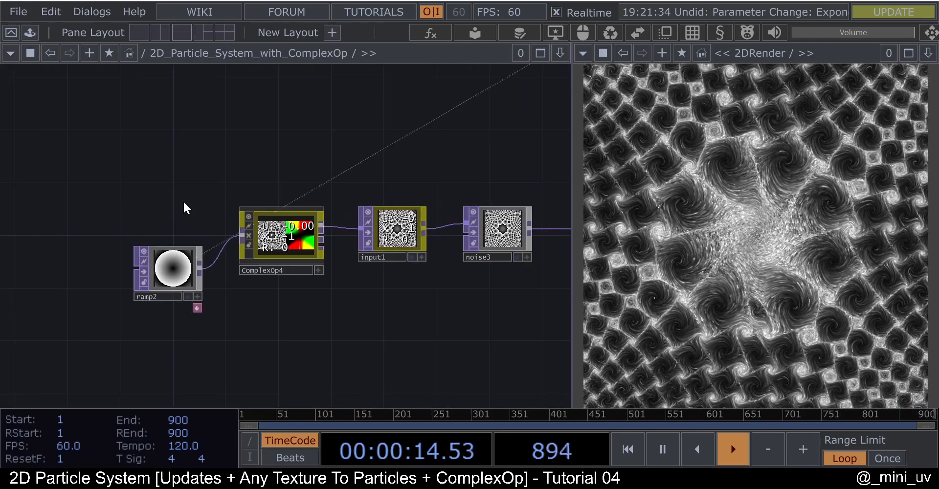
pyautogui.scroll(4, 172, 235)
pyautogui.click(160, 248)
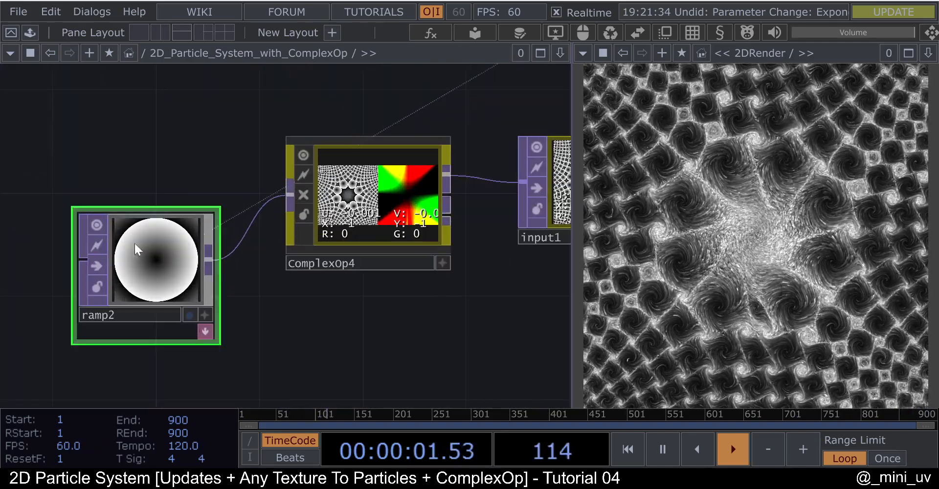
pyautogui.moveTo(191, 180); pyautogui.dragTo(59, 192)
pyautogui.click(236, 208)
pyautogui.press('p')
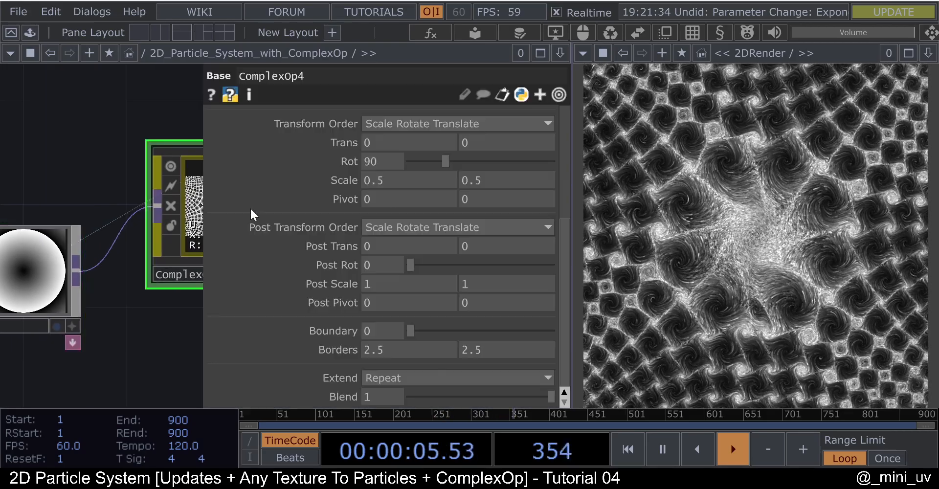
# - Examine ComplexOp4's operator and transform parameters alongside its texture preview
pyautogui.scroll(-3, 133, 171)
pyautogui.scroll(8, 108, 186)
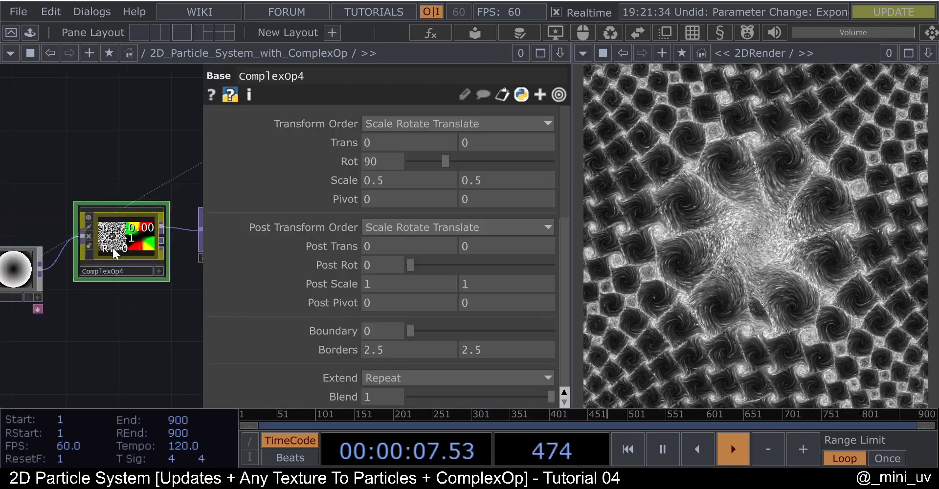
pyautogui.scroll(5, 380, 257)
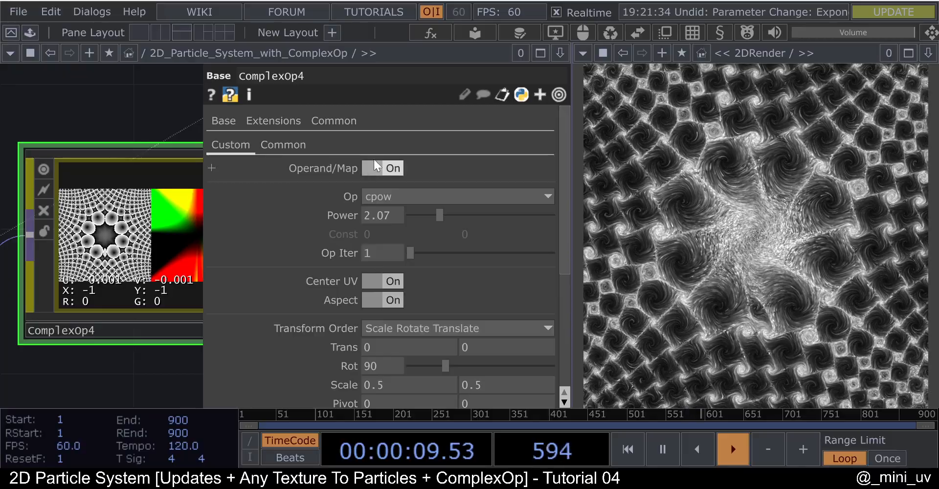
pyautogui.scroll(2, 80, 237)
pyautogui.scroll(3, 84, 234)
pyautogui.scroll(-5, 93, 210)
pyautogui.scroll(5, 96, 169)
pyautogui.scroll(-5, 66, 123)
pyautogui.scroll(-5, 63, 122)
pyautogui.moveTo(132, 226); pyautogui.dragTo(92, 330)
pyautogui.moveTo(168, 330); pyautogui.dragTo(200, 333)
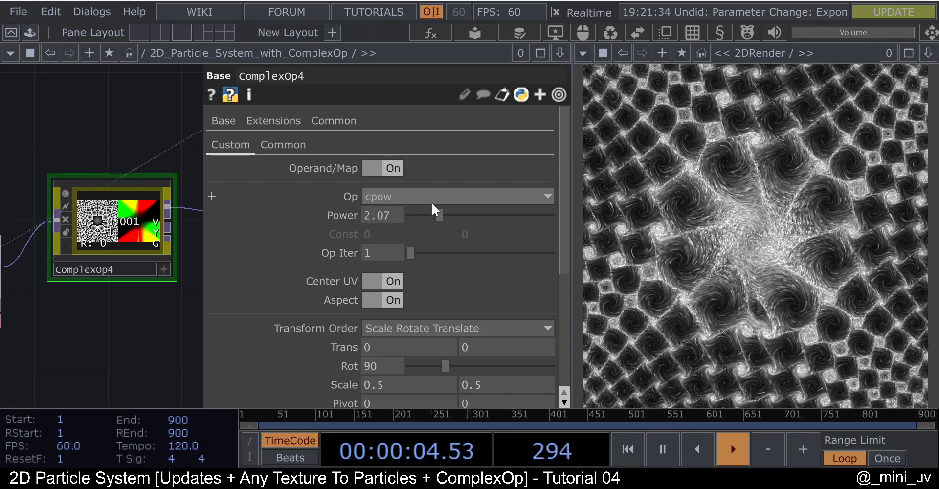
# - Try a Power of 2.13 on ComplexOp4 and undo the change
pyautogui.moveTo(440, 215)
pyautogui.mouseDown()
pyautogui.moveTo(477, 217)
pyautogui.moveTo(445, 215)
pyautogui.mouseUp()
pyautogui.scroll(5, 108, 214)
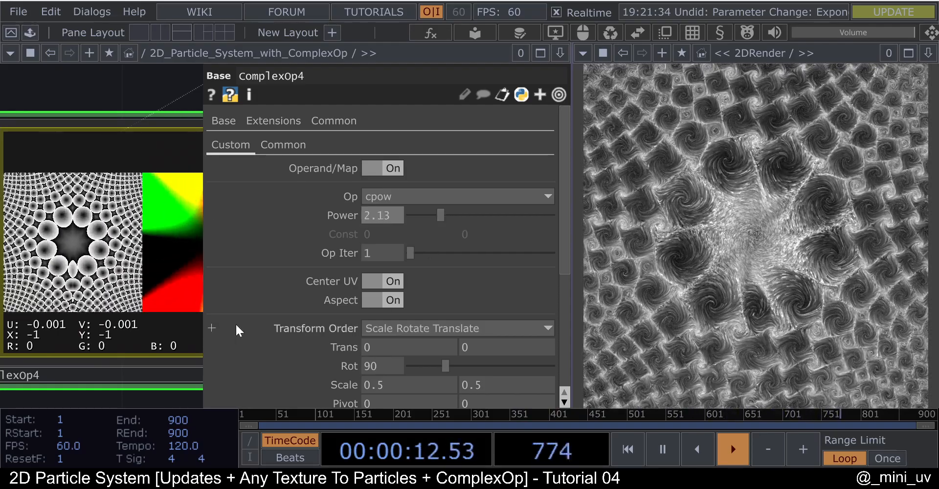
pyautogui.hotkey('ctrl', 'z')
pyautogui.hotkey('ctrl', 'z')
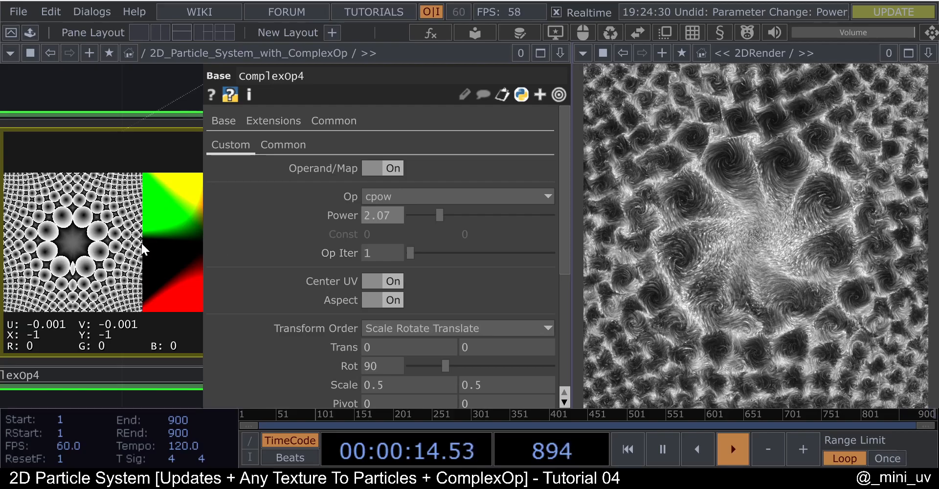
# - Set ComplexOp4's Power to 2
pyautogui.click(392, 214)
pyautogui.press('BackSpace')
pyautogui.press('BackSpace')
pyautogui.press('BackSpace')
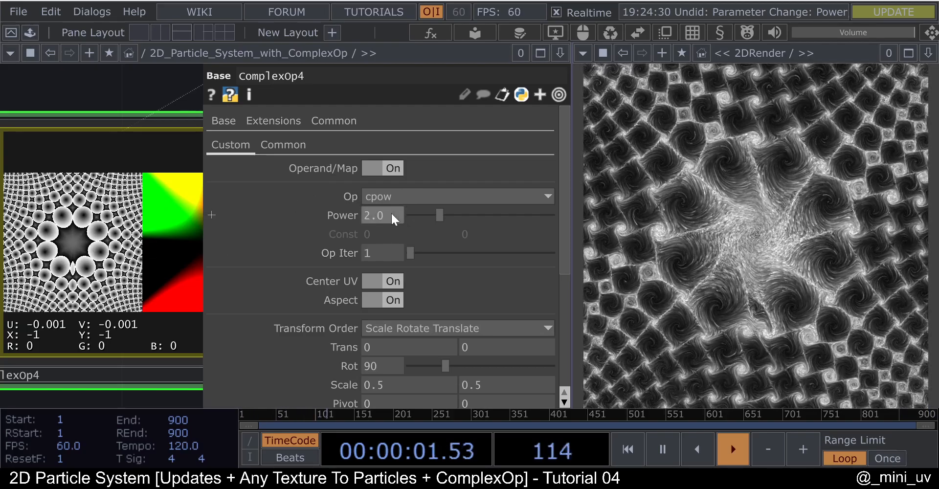
pyautogui.press('Return')
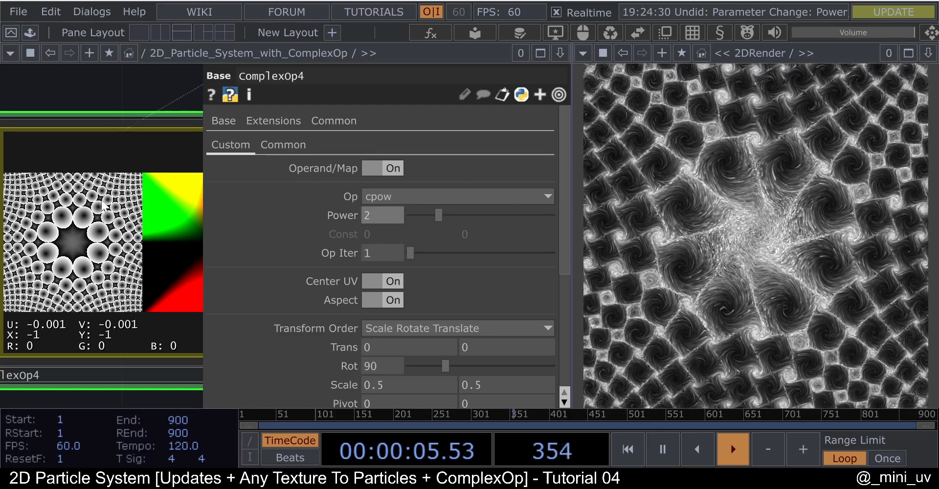
# - Set ComplexOp4's Rot transform value to 0
pyautogui.scroll(-3, 454, 283)
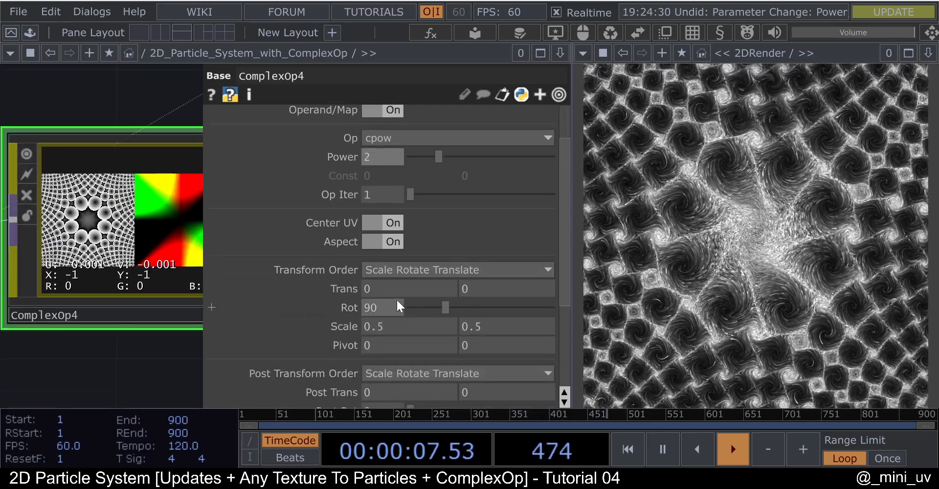
pyautogui.click(390, 303)
pyautogui.write('0')
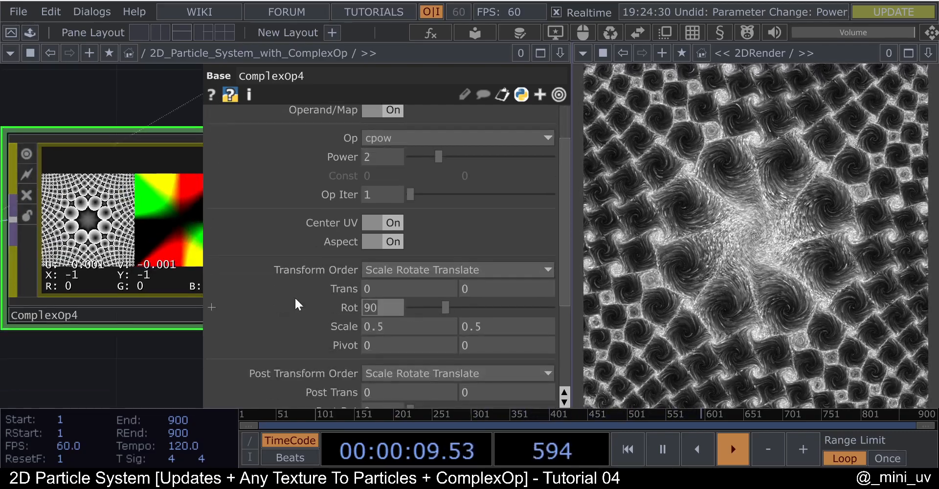
pyautogui.press('Return')
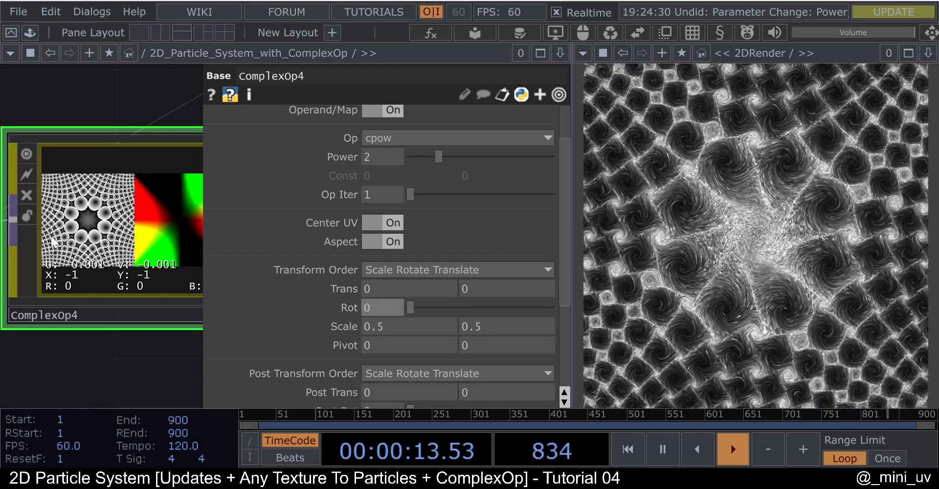
# - Try the Mirror extend mode on ComplexOp4 and set Extend to Hold
pyautogui.scroll(-2, 470, 313)
pyautogui.scroll(-5, 469, 310)
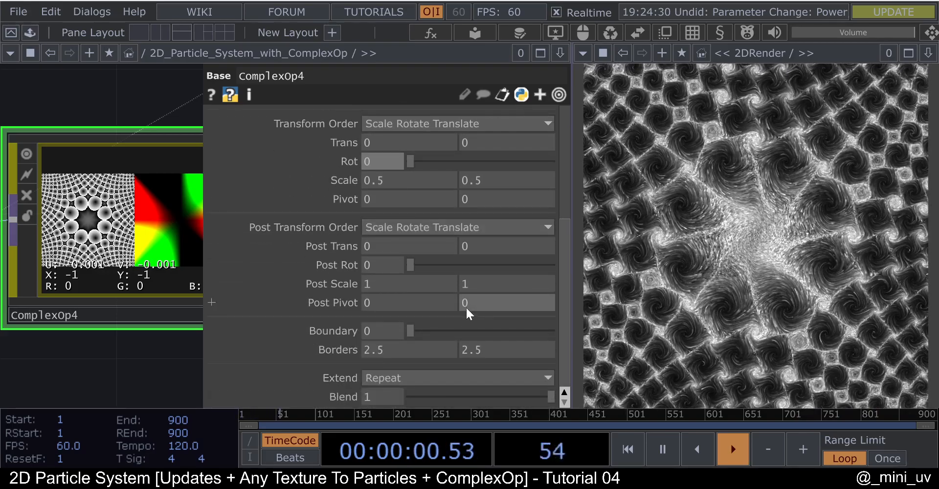
pyautogui.click(387, 377)
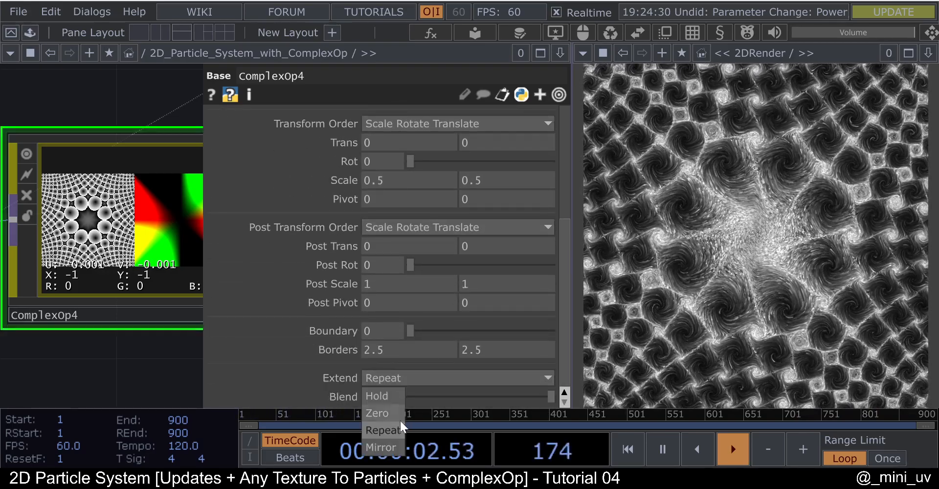
pyautogui.click(389, 447)
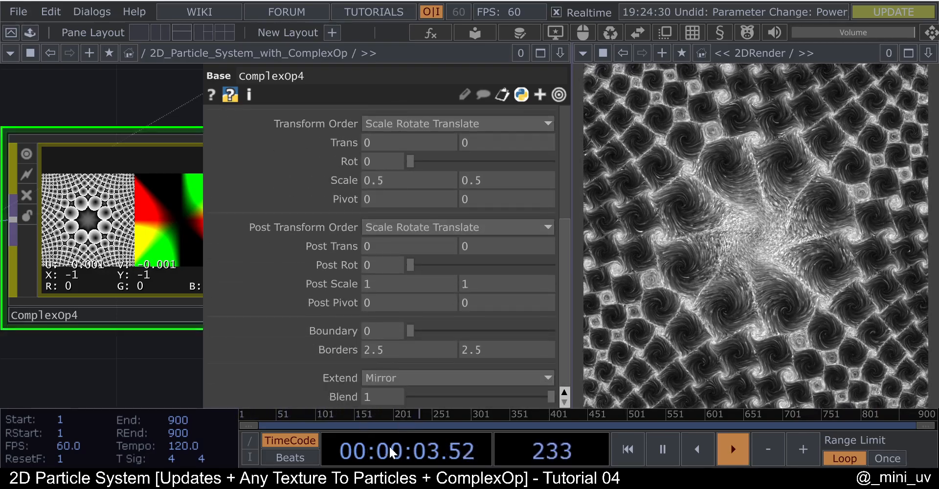
pyautogui.click(434, 376)
pyautogui.click(394, 395)
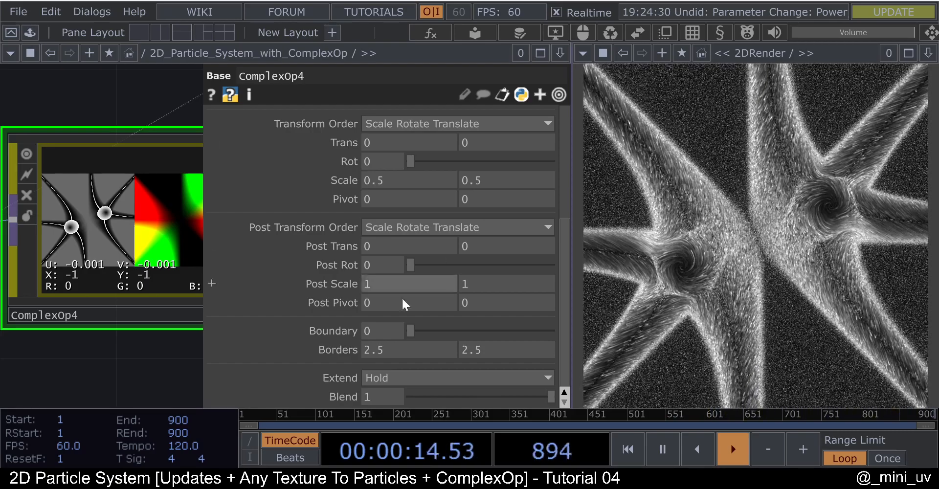
# - Set ComplexOp4's Extend mode to Mirror
pyautogui.scroll(3, 430, 263)
pyautogui.scroll(-3, 433, 235)
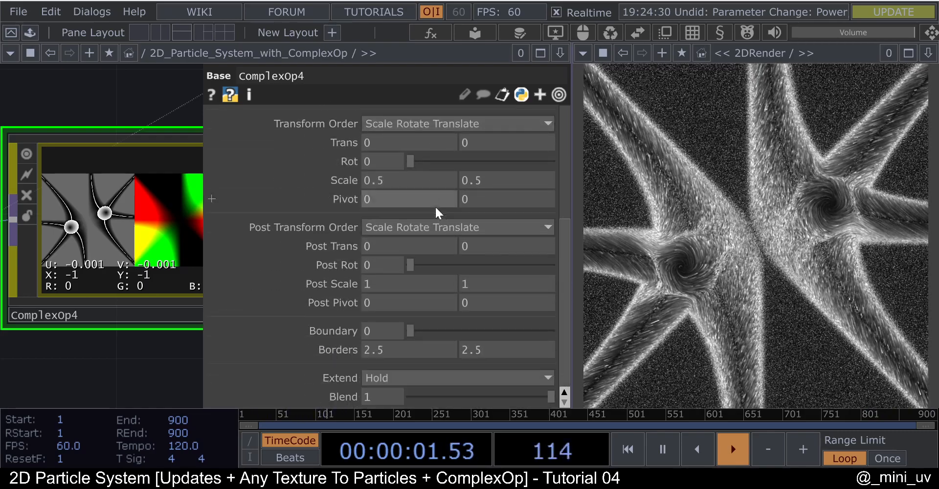
pyautogui.scroll(2, 419, 235)
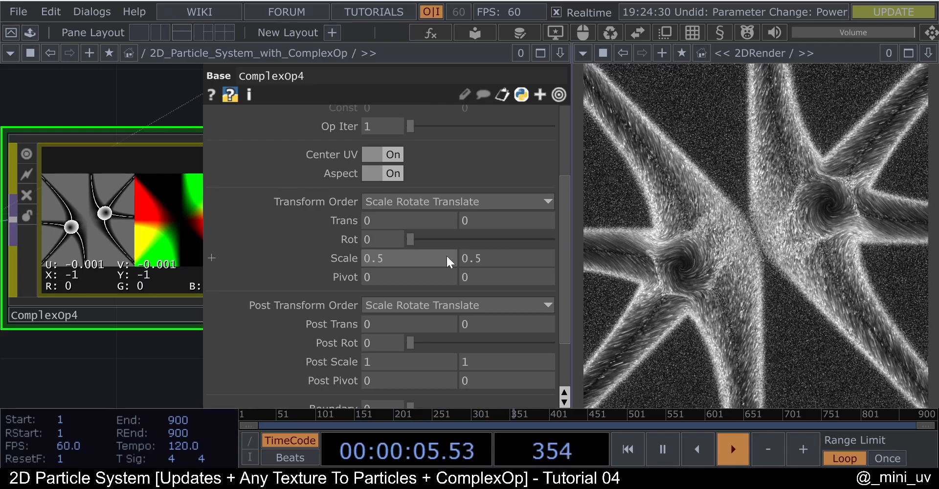
pyautogui.scroll(-4, 454, 316)
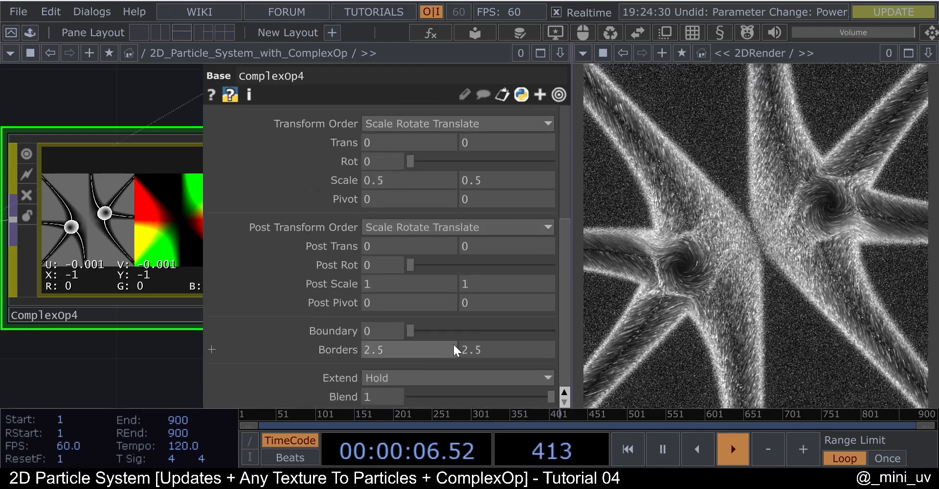
pyautogui.click(403, 378)
pyautogui.click(388, 448)
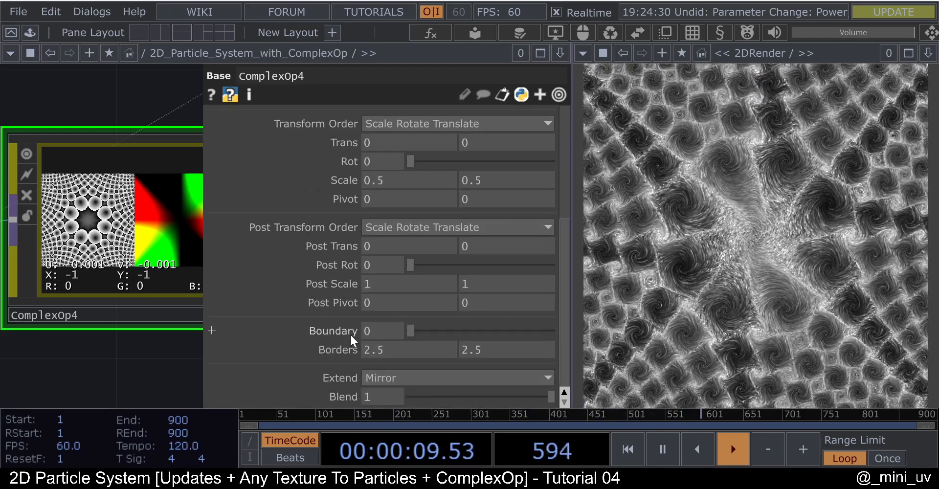
# - Set the Amplitude of the noise3 node following ComplexOp4 to 0.33
pyautogui.scroll(-2, 49, 305)
pyautogui.scroll(-5, 50, 305)
pyautogui.moveTo(145, 221); pyautogui.dragTo(59, 211)
pyautogui.scroll(5, 58, 234)
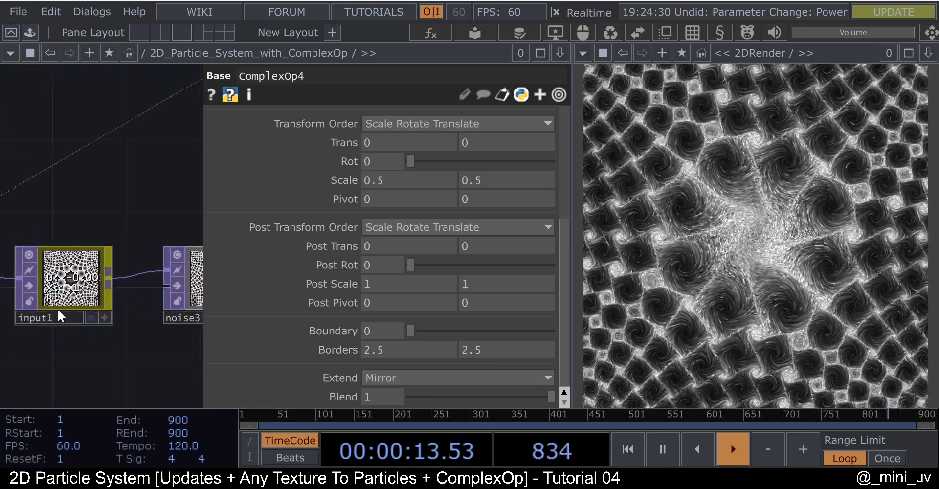
pyautogui.scroll(-6, 83, 290)
pyautogui.scroll(4, 132, 267)
pyautogui.click(74, 274)
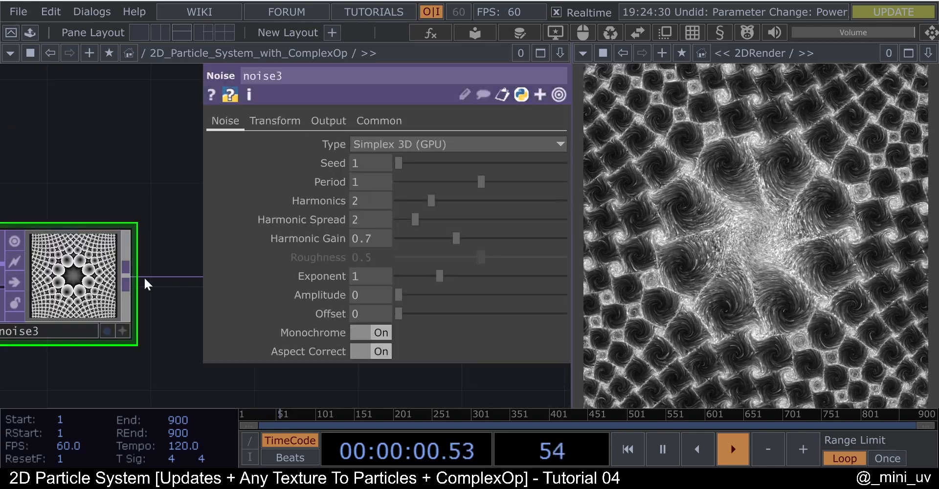
pyautogui.moveTo(78, 169); pyautogui.dragTo(132, 165)
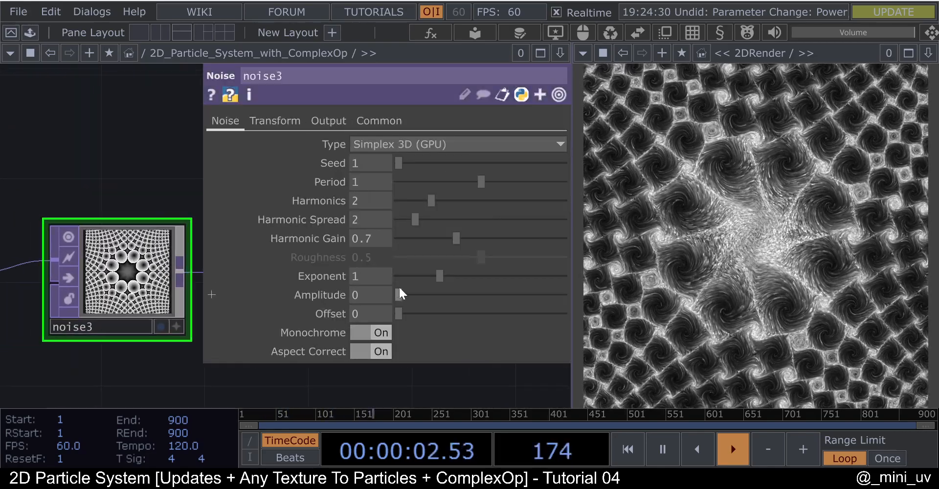
pyautogui.moveTo(402, 293); pyautogui.dragTo(431, 292)
# - Follow the chain through force1 to the Particle_System_2D component and open its parameters
pyautogui.scroll(-4, 128, 365)
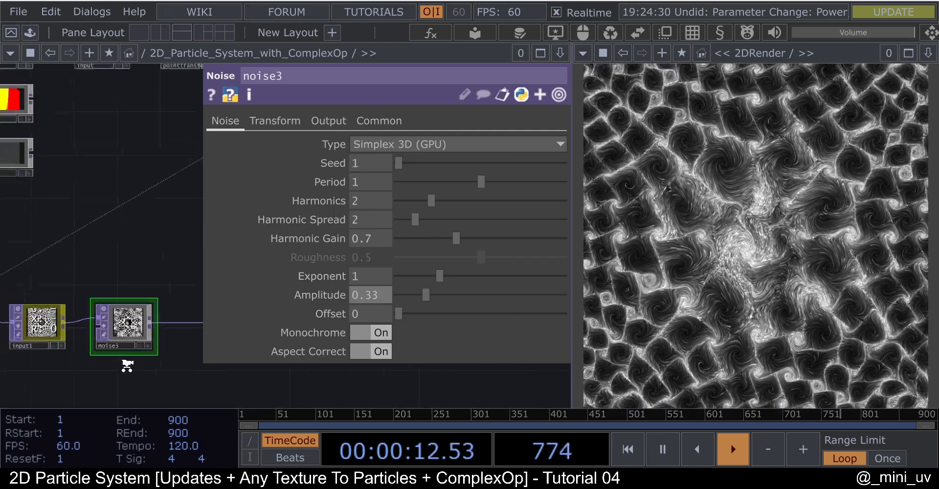
pyautogui.scroll(-4, 127, 366)
pyautogui.moveTo(163, 286); pyautogui.dragTo(69, 291)
pyautogui.scroll(3, 145, 345)
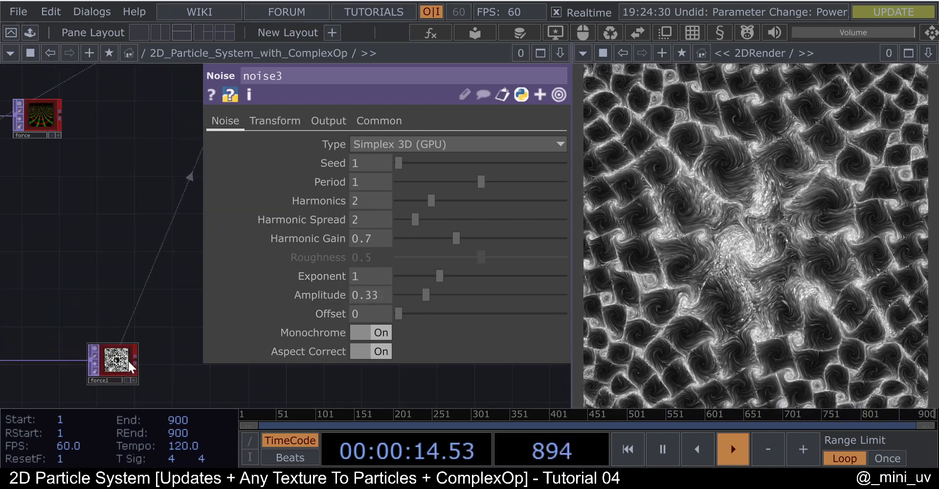
pyautogui.scroll(2, 122, 362)
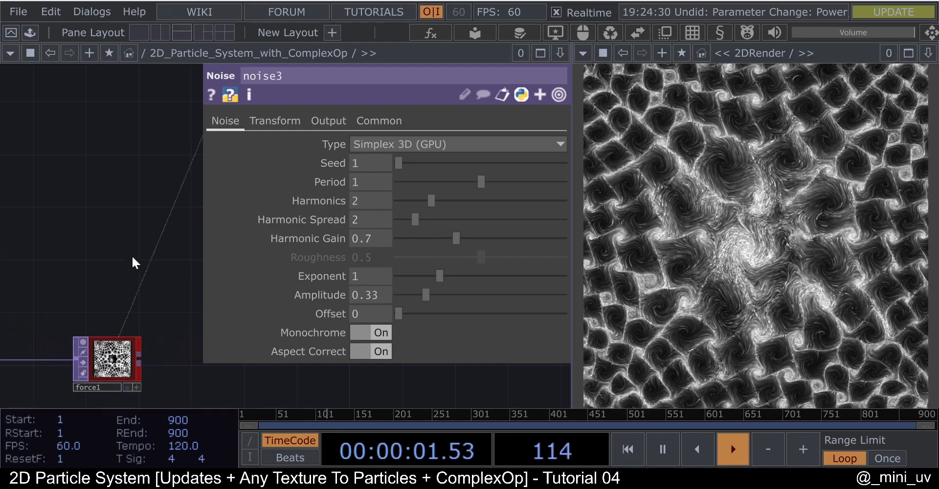
pyautogui.press('p')
pyautogui.moveTo(220, 225); pyautogui.dragTo(344, 198)
pyautogui.scroll(-6, 307, 252)
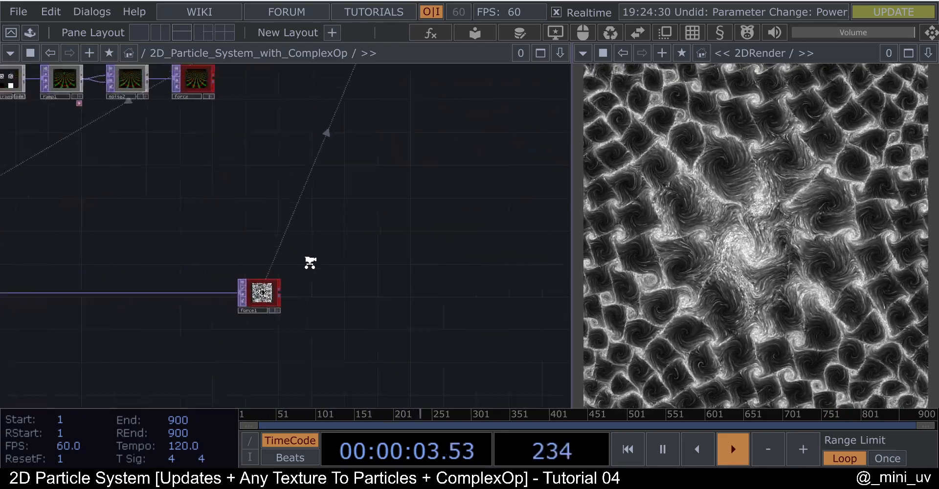
pyautogui.moveTo(382, 262); pyautogui.dragTo(283, 294)
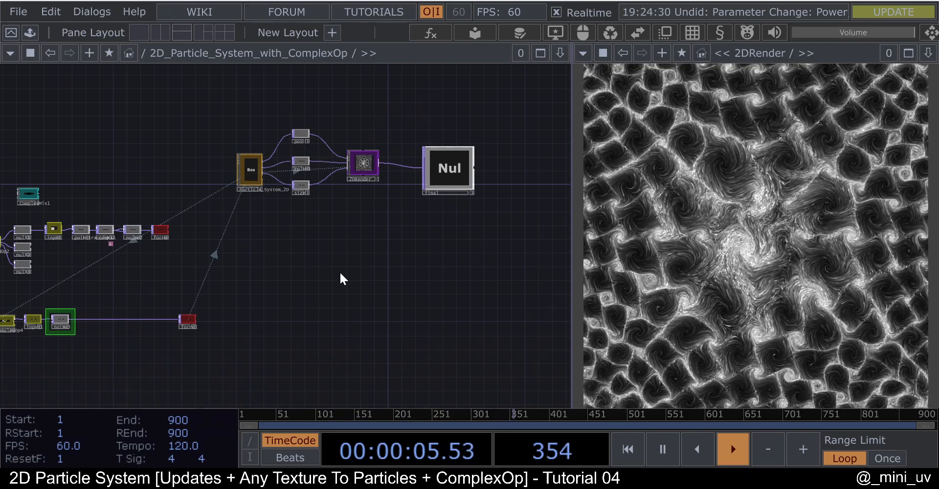
pyautogui.moveTo(323, 251); pyautogui.dragTo(358, 269)
pyautogui.scroll(6, 271, 187)
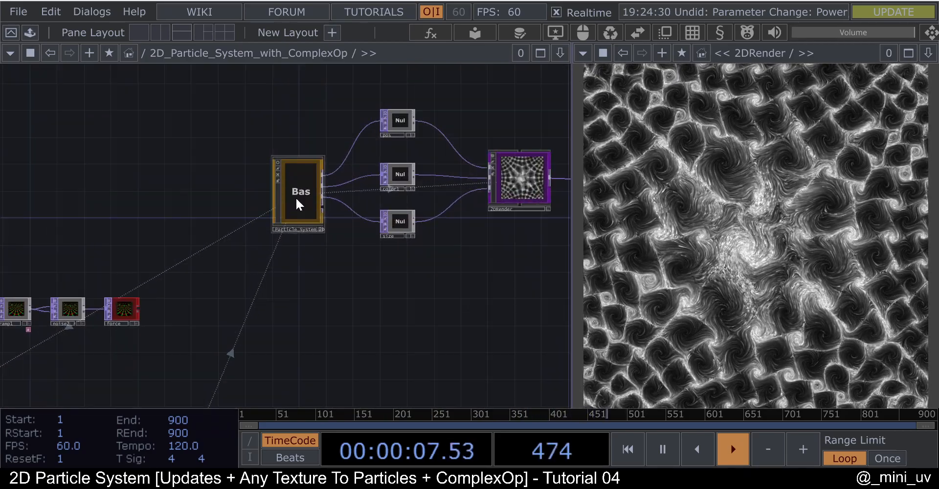
pyautogui.click(297, 196)
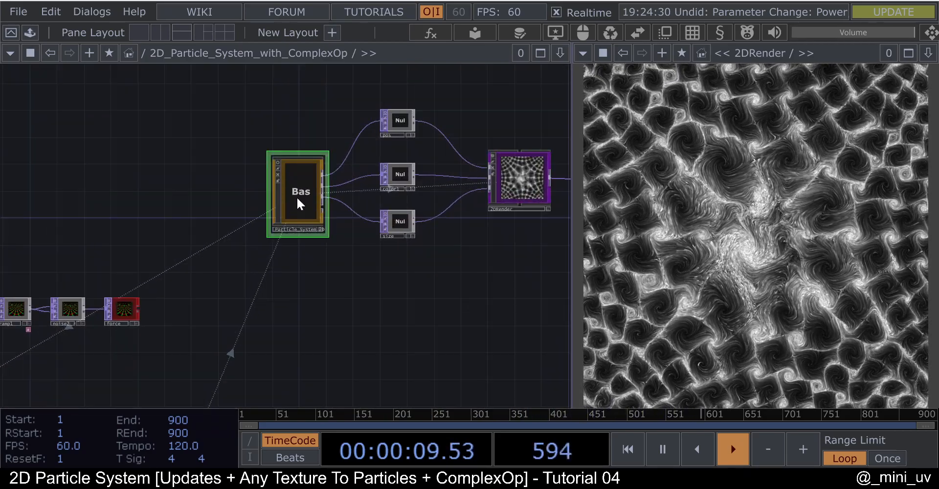
pyautogui.press('p')
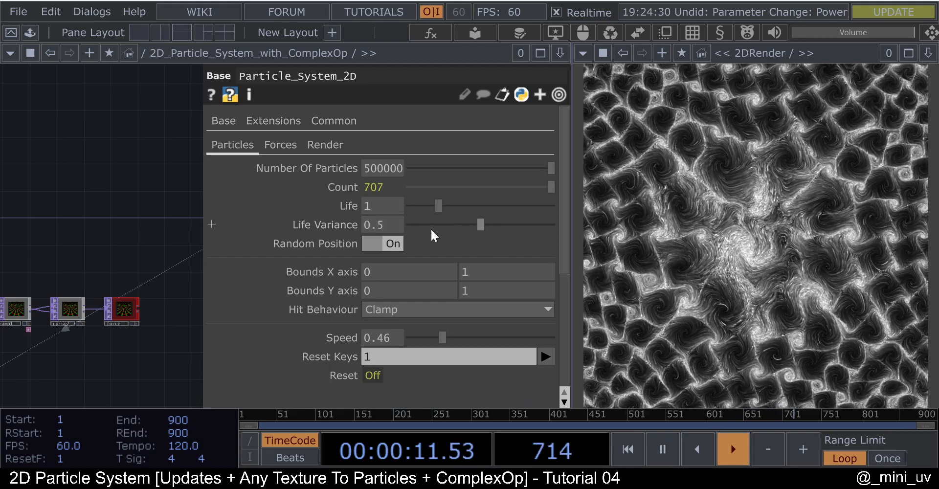
# - Review the particle system's Render settings, including the Fade, Color and Color Attract options
pyautogui.click(325, 145)
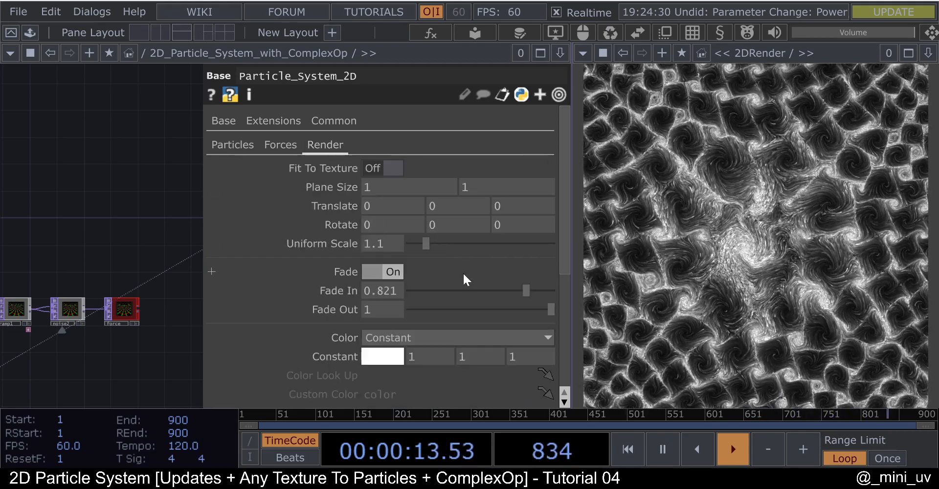
pyautogui.scroll(-4, 483, 295)
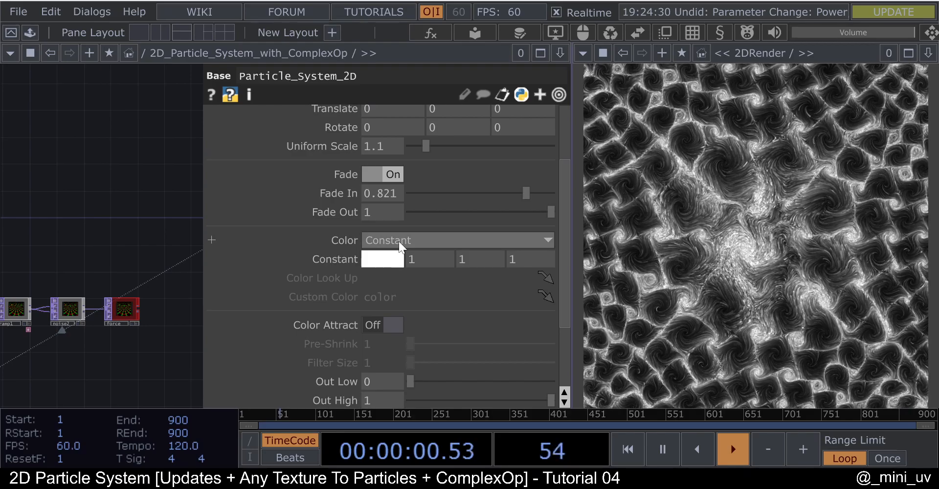
pyautogui.moveTo(109, 213); pyautogui.dragTo(59, 226)
pyautogui.scroll(-2, 57, 226)
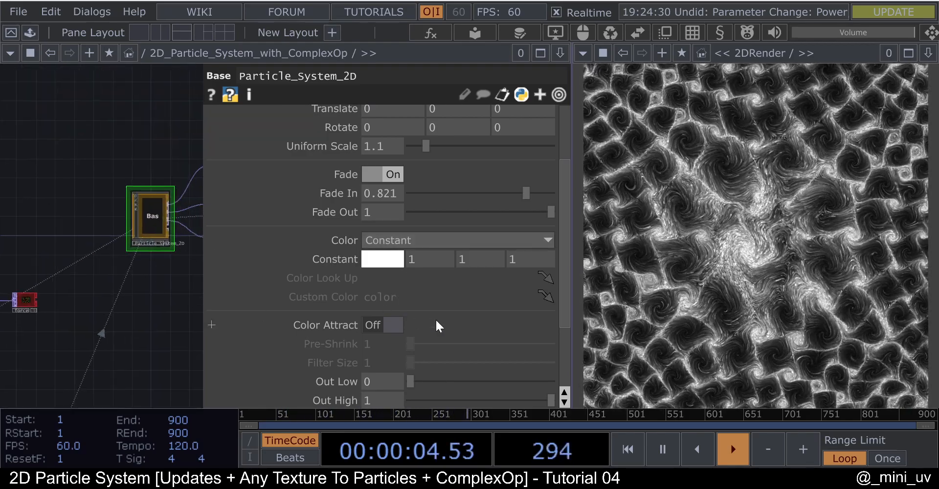
pyautogui.scroll(-4, 438, 328)
pyautogui.scroll(6, 416, 326)
pyautogui.scroll(2, 390, 328)
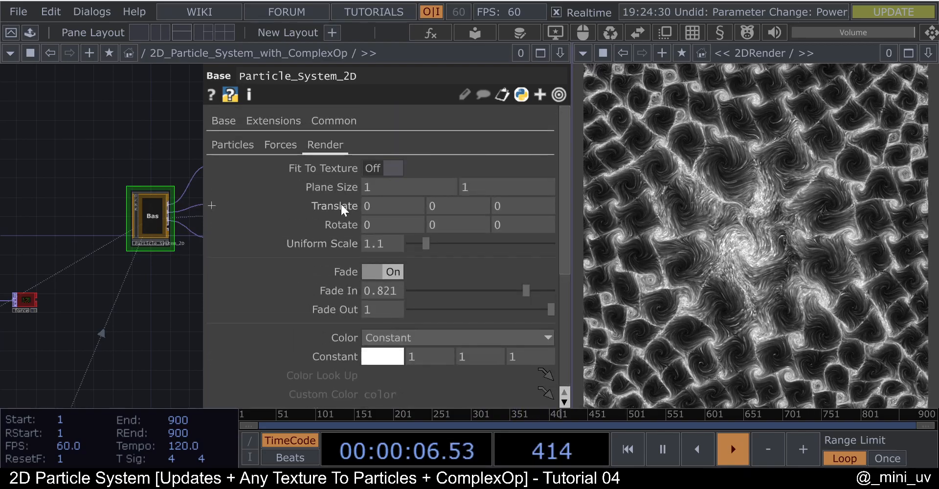
# - Set the Pre-Shrink of the particle system's external force to 2
pyautogui.click(284, 143)
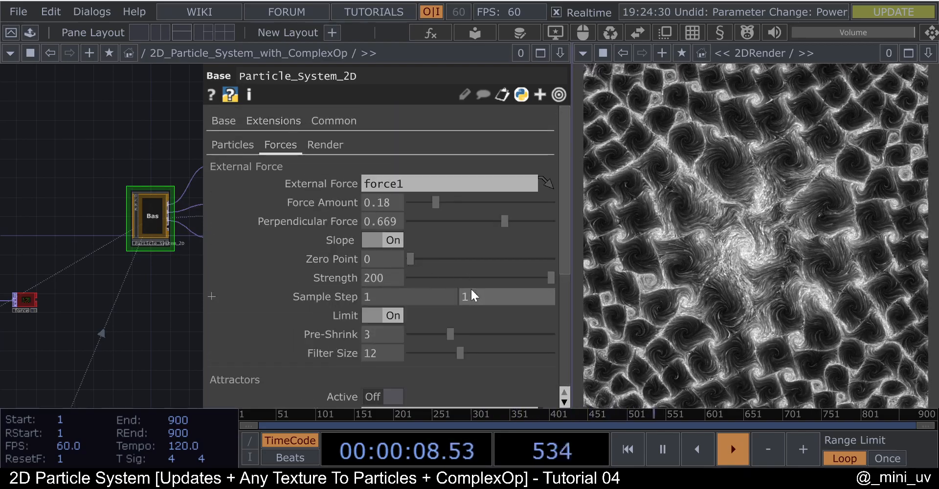
pyautogui.moveTo(450, 334); pyautogui.dragTo(431, 334)
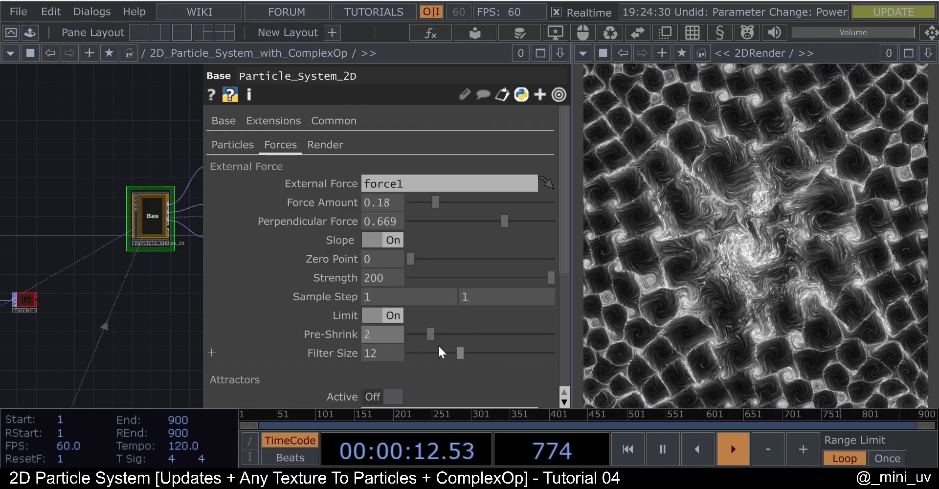
pyautogui.press('p')
# - Examine the ComplexOp2 chain and the ComplexOp4 chain up to the noise3 texture
pyautogui.scroll(-1, 145, 318)
pyautogui.moveTo(146, 317); pyautogui.dragTo(504, 240)
pyautogui.scroll(-1, 181, 294)
pyautogui.moveTo(181, 294); pyautogui.dragTo(226, 285)
pyautogui.scroll(6, 225, 285)
pyautogui.click(295, 178)
pyautogui.moveTo(275, 262); pyautogui.dragTo(224, 287)
pyautogui.scroll(-3, 254, 269)
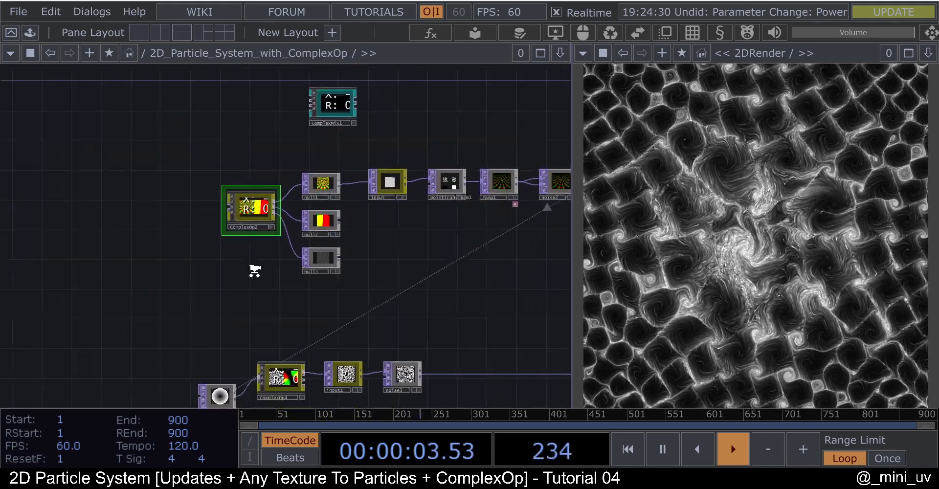
pyautogui.scroll(3, 294, 146)
pyautogui.moveTo(254, 181); pyautogui.dragTo(239, 173)
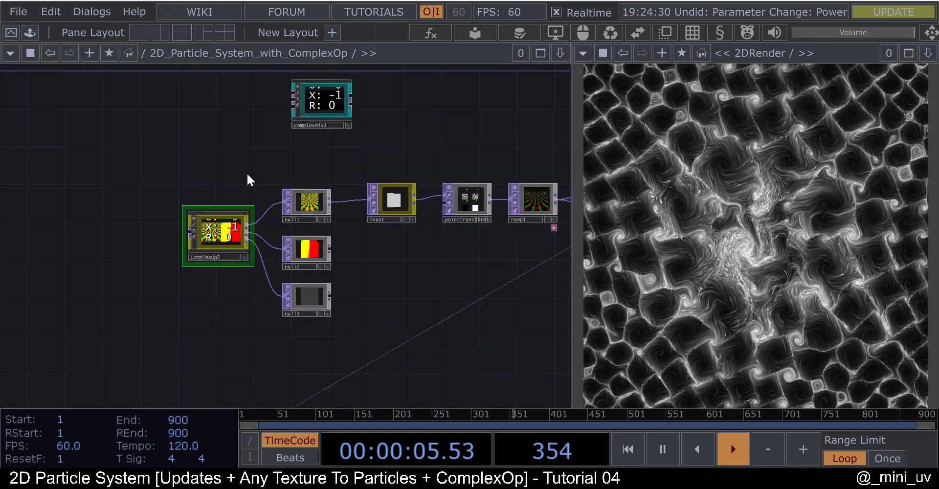
pyautogui.moveTo(425, 297); pyautogui.dragTo(363, 278)
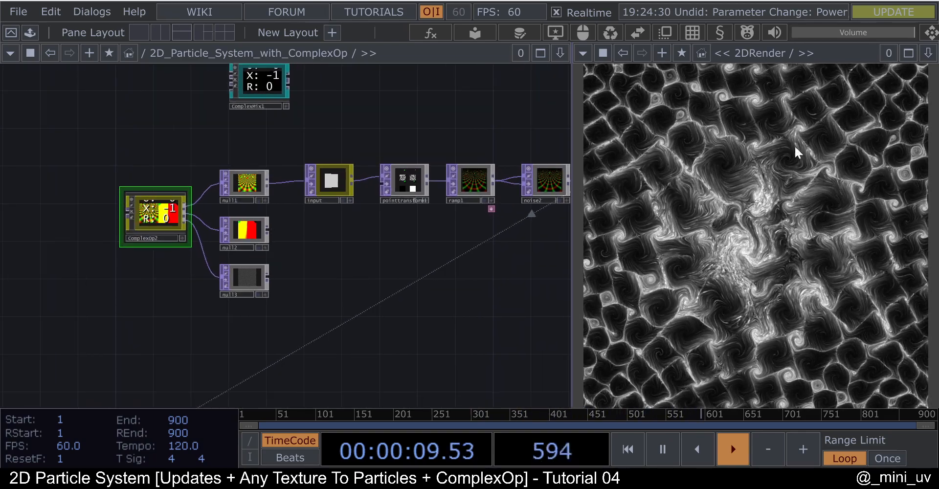
pyautogui.scroll(-4, 242, 218)
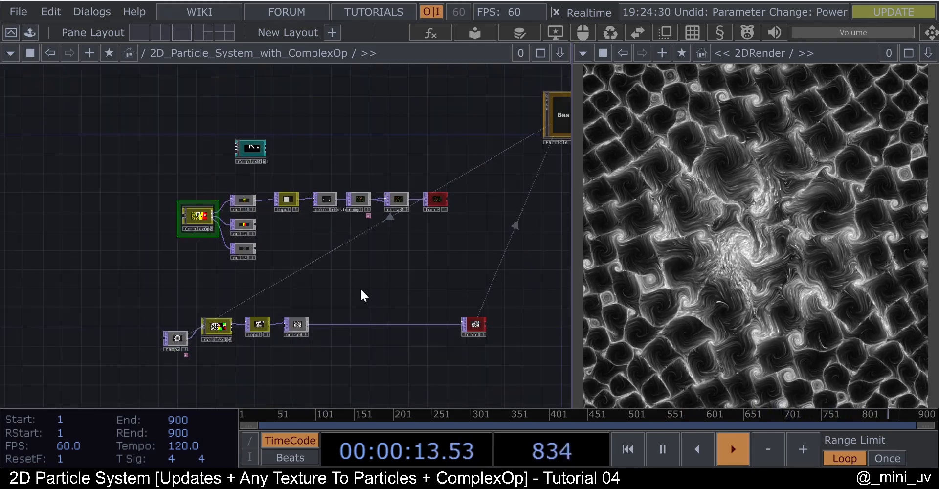
pyautogui.scroll(5, 232, 318)
pyautogui.moveTo(462, 318); pyautogui.dragTo(349, 271)
pyautogui.scroll(5, 299, 307)
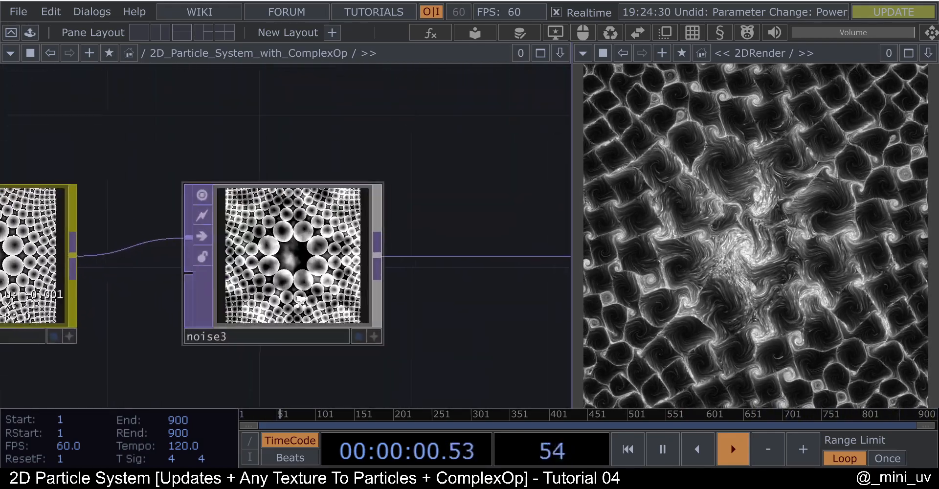
pyautogui.scroll(-8, 350, 202)
pyautogui.moveTo(292, 297); pyautogui.dragTo(341, 292)
pyautogui.press('Tab')
pyautogui.write('c')
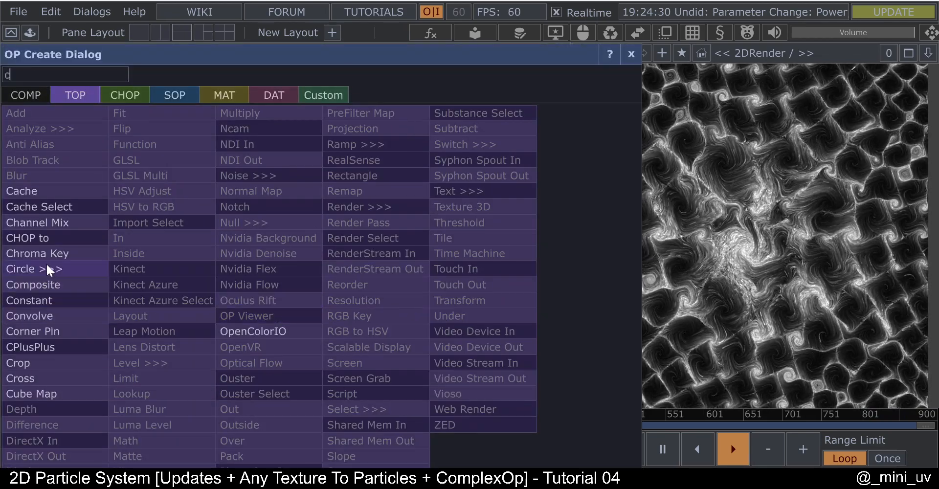
pyautogui.click(44, 283)
pyautogui.click(215, 315)
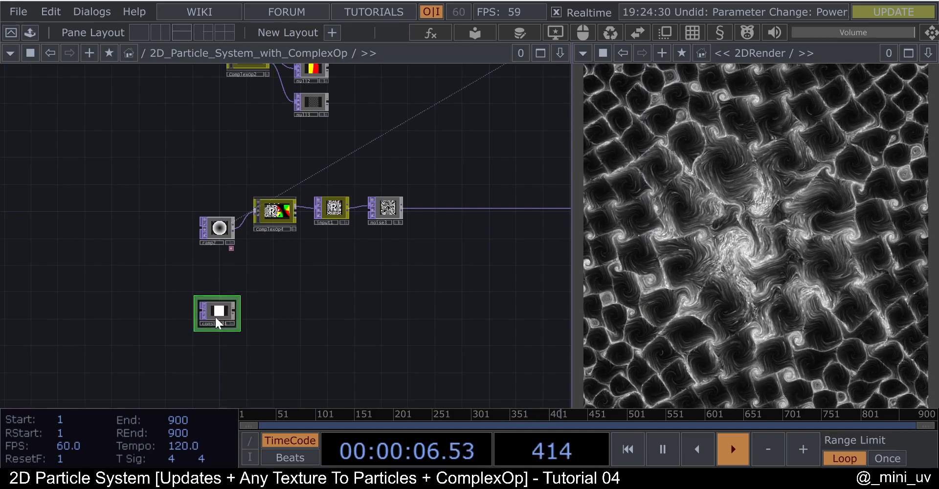
pyautogui.scroll(6, 215, 317)
pyautogui.press('Delete')
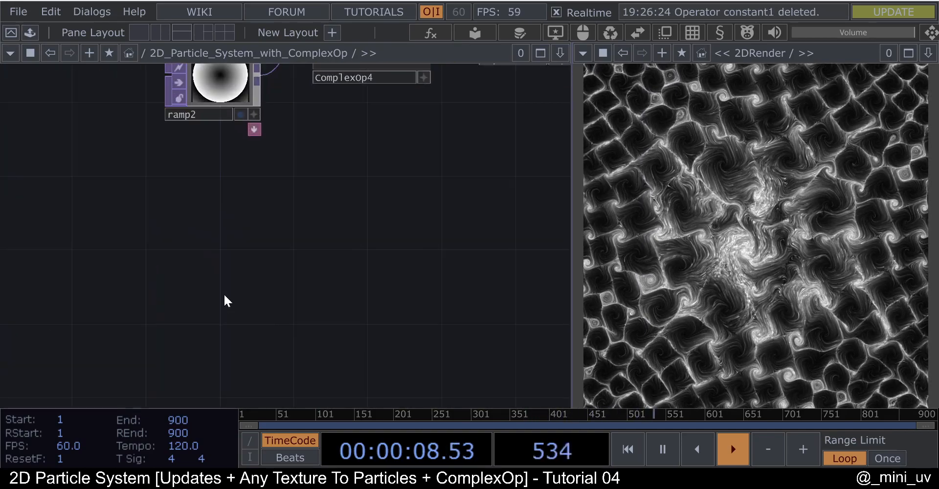
# - Add a Ramp TOP in the empty network area below ramp2
pyautogui.press('Tab')
pyautogui.write('ra')
pyautogui.press('Return')
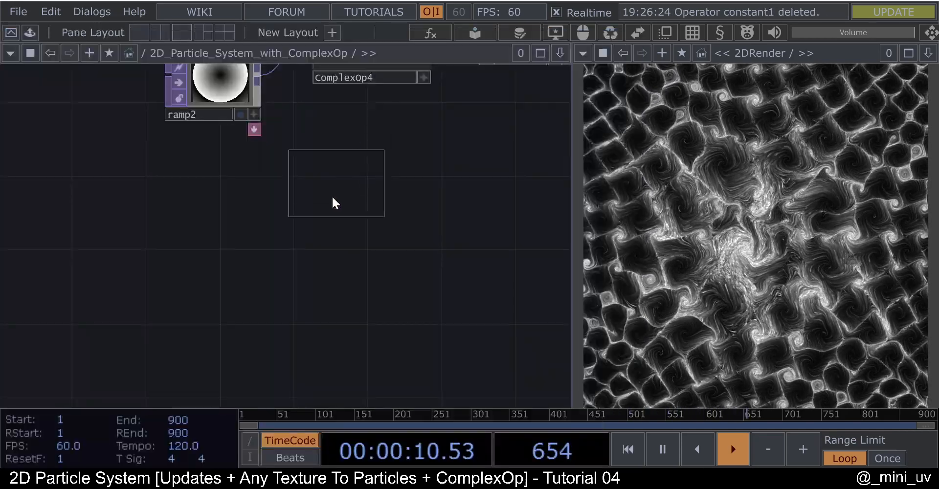
pyautogui.click(298, 272)
# - Duplicate the new ramp, place the copy beside it, and connect ramp3 into ramp4
pyautogui.hotkey('ctrl', 'c')
pyautogui.hotkey('ctrl', 'v')
pyautogui.moveTo(359, 205); pyautogui.dragTo(354, 109)
pyautogui.moveTo(269, 333); pyautogui.dragTo(422, 176)
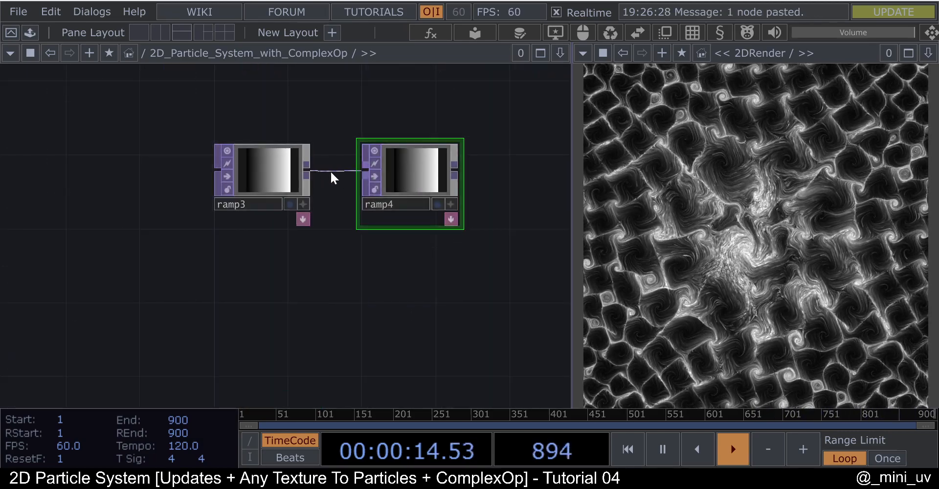
pyautogui.moveTo(313, 169); pyautogui.dragTo(408, 176)
# - Set ramp3's Type to Circular
pyautogui.click(283, 179)
pyautogui.press('p')
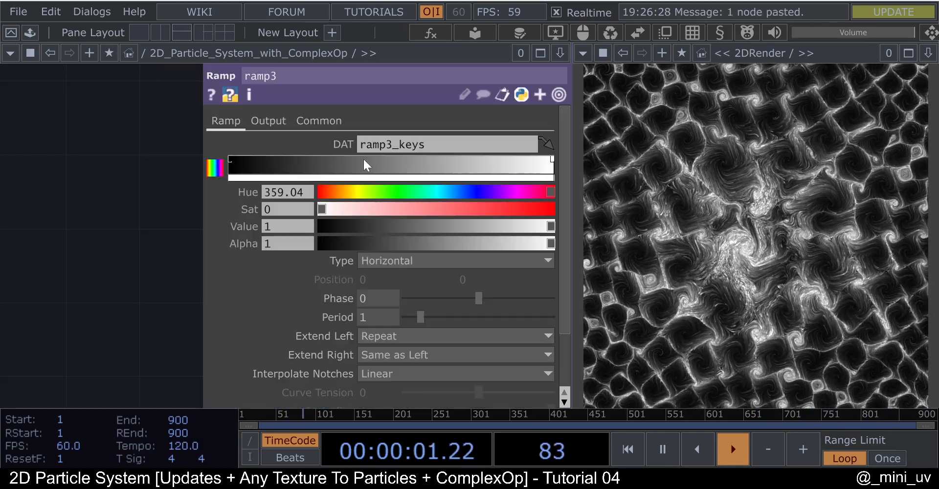
pyautogui.click(397, 254)
pyautogui.click(378, 327)
pyautogui.press('p')
# - Set ramp4's Type to Radial with a Period of 0.1
pyautogui.click(413, 174)
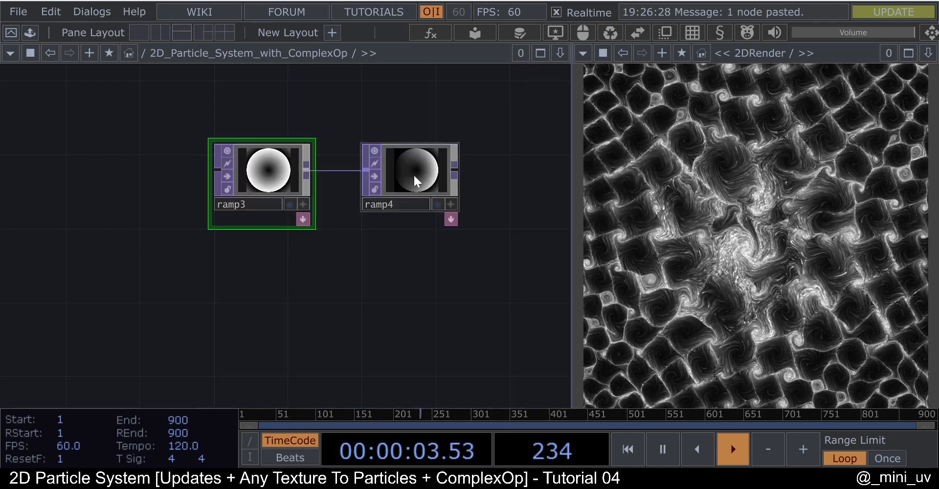
pyautogui.press('p')
pyautogui.click(421, 261)
pyautogui.click(380, 312)
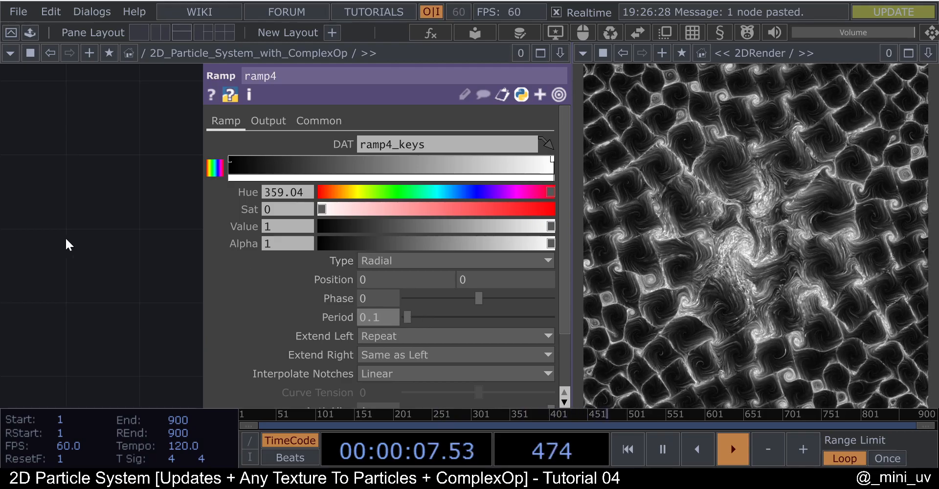
pyautogui.press('p')
pyautogui.scroll(5, 313, 267)
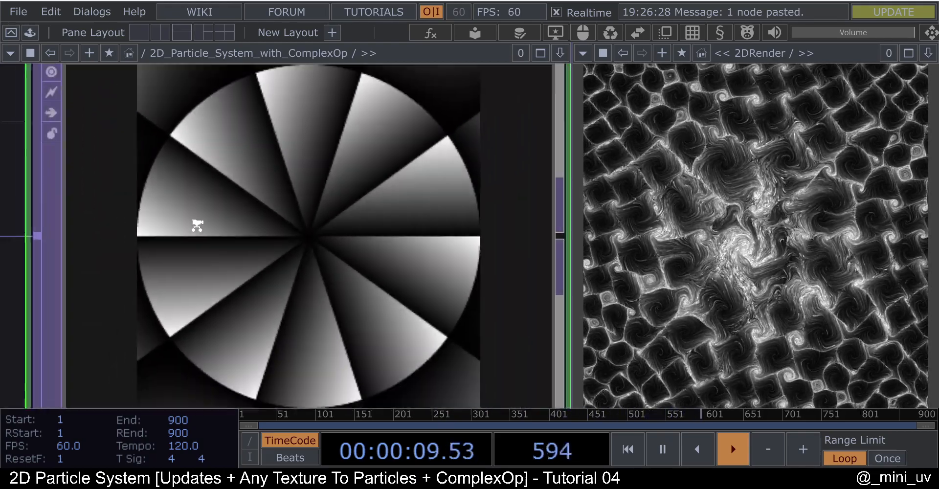
# - Connect ramp4's output to noise3's input, replacing the link from input1
pyautogui.scroll(-8, 195, 220)
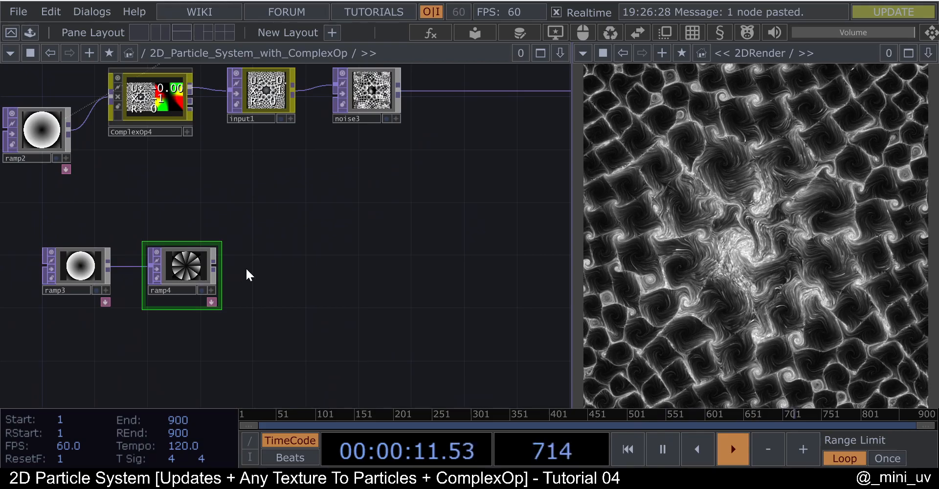
pyautogui.moveTo(214, 266); pyautogui.dragTo(323, 84)
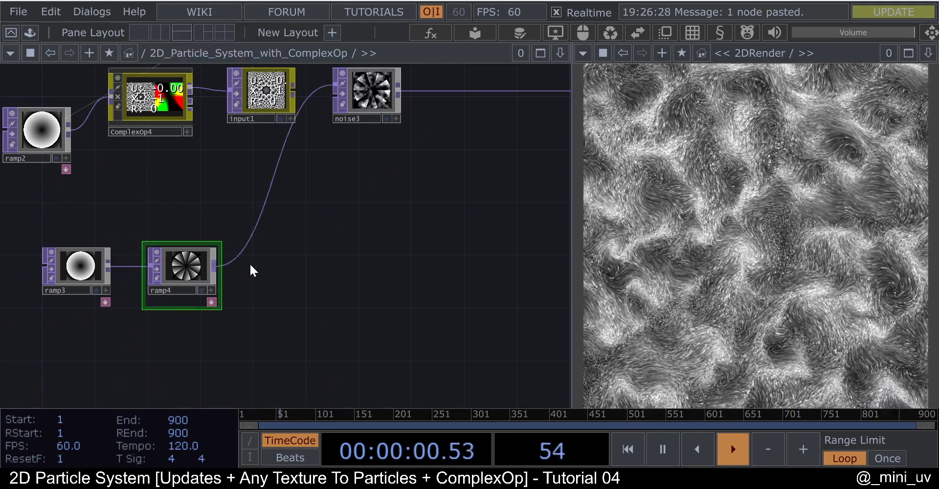
# - Set Pre-Shrink to 1 and Filter Size to 7 in Particle_System_2D's external force settings
pyautogui.scroll(1, 231, 263)
pyautogui.scroll(-1, 230, 263)
pyautogui.scroll(-1, 356, 247)
pyautogui.moveTo(358, 246); pyautogui.dragTo(238, 281)
pyautogui.scroll(-1, 237, 281)
pyautogui.moveTo(330, 181); pyautogui.dragTo(247, 264)
pyautogui.scroll(-2, 247, 264)
pyautogui.moveTo(329, 181); pyautogui.dragTo(256, 232)
pyautogui.scroll(2, 360, 149)
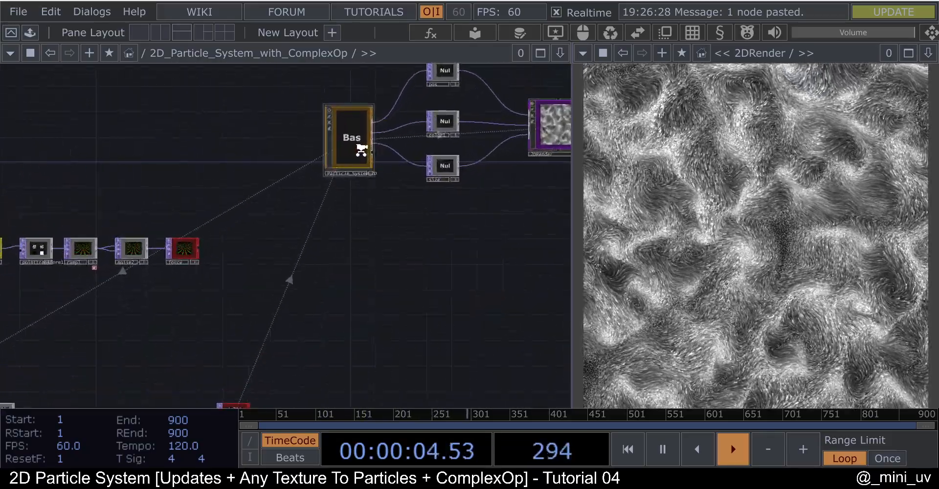
pyautogui.click(360, 148)
pyautogui.press('p')
pyautogui.moveTo(429, 333); pyautogui.dragTo(439, 355)
# - Set noise3's Amplitude to 0
pyautogui.scroll(-1, 123, 286)
pyautogui.scroll(-4, 122, 286)
pyautogui.scroll(4, 117, 317)
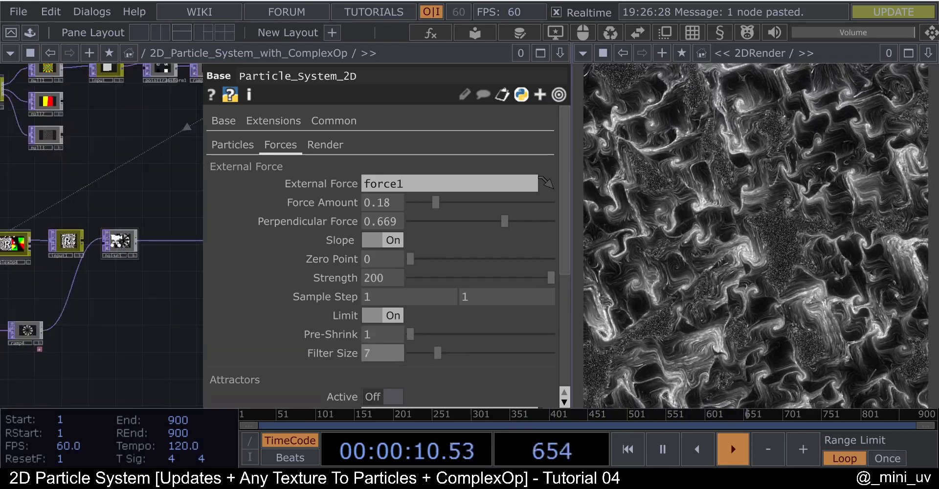
pyautogui.scroll(3, 116, 238)
pyautogui.click(144, 247)
pyautogui.moveTo(425, 295); pyautogui.dragTo(385, 297)
# - Set Particle_System_2D's Filter Size to 9, Pre-Shrink to 1 and Force Amount to 0.334
pyautogui.scroll(-5, 120, 296)
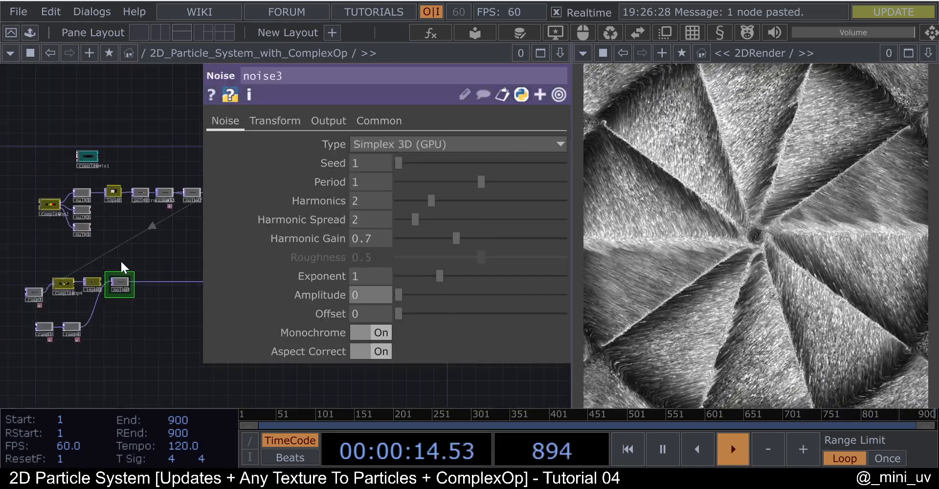
pyautogui.moveTo(174, 202); pyautogui.dragTo(68, 268)
pyautogui.scroll(4, 145, 211)
pyautogui.moveTo(145, 210); pyautogui.dragTo(3, 324)
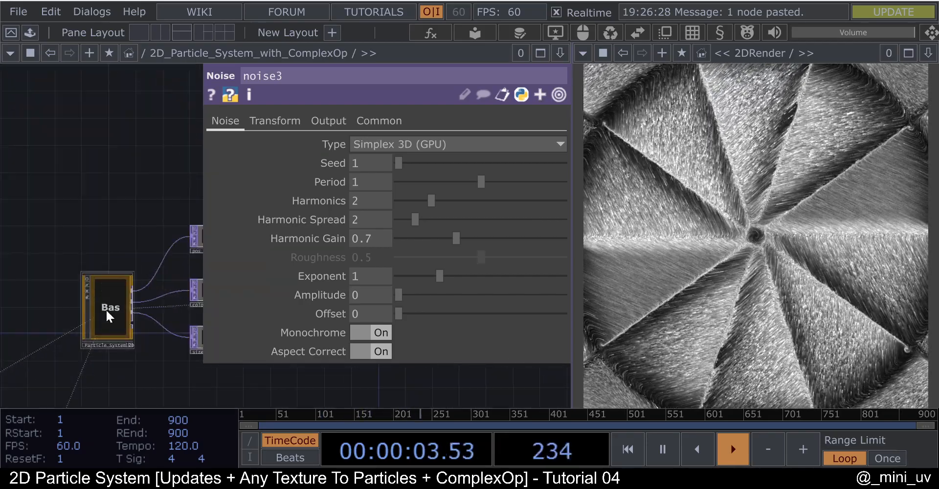
pyautogui.click(107, 313)
pyautogui.scroll(4, 117, 295)
pyautogui.scroll(-1, 411, 254)
pyautogui.moveTo(414, 316); pyautogui.dragTo(446, 333)
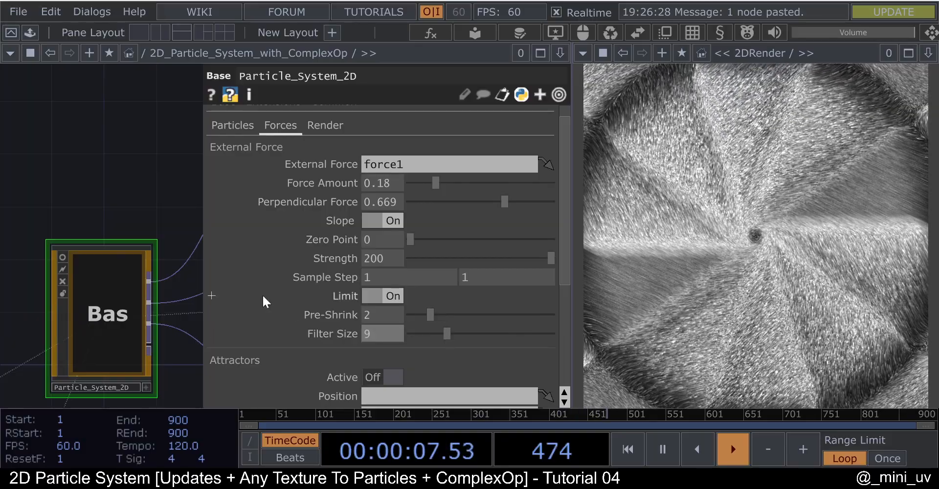
pyautogui.click(418, 317)
pyautogui.moveTo(435, 183); pyautogui.dragTo(458, 182)
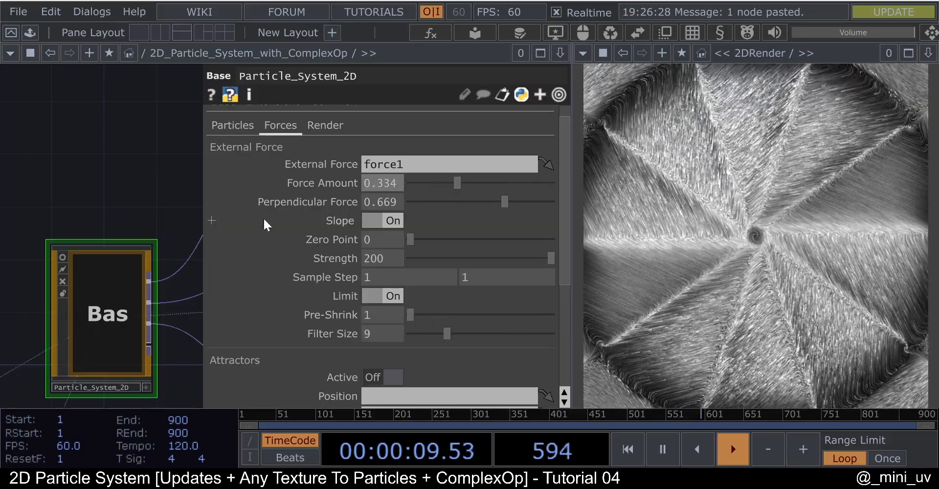
# - Hide the parameters and examine ComplexOp4's texture preview alongside the ramp3 and ramp4 chain
pyautogui.scroll(-3, 151, 168)
pyautogui.press('p')
pyautogui.moveTo(162, 358); pyautogui.dragTo(432, 197)
pyautogui.scroll(-4, 432, 197)
pyautogui.scroll(5, 152, 302)
pyautogui.scroll(10, 193, 274)
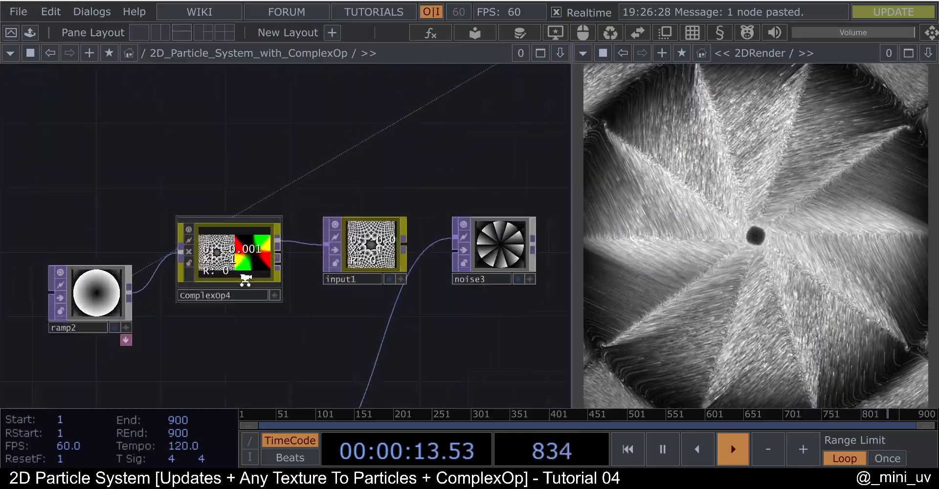
pyautogui.scroll(2, 181, 221)
pyautogui.scroll(-4, 198, 193)
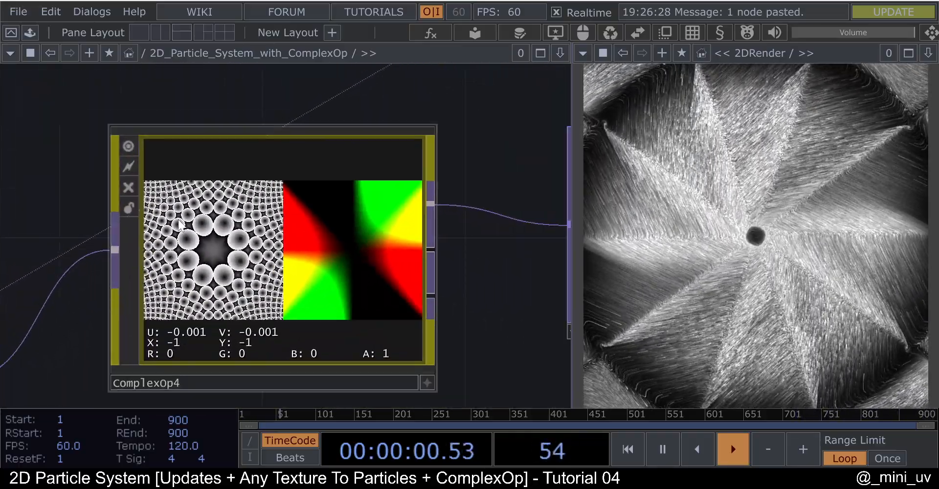
pyautogui.scroll(6, 190, 229)
pyautogui.scroll(-2, 211, 221)
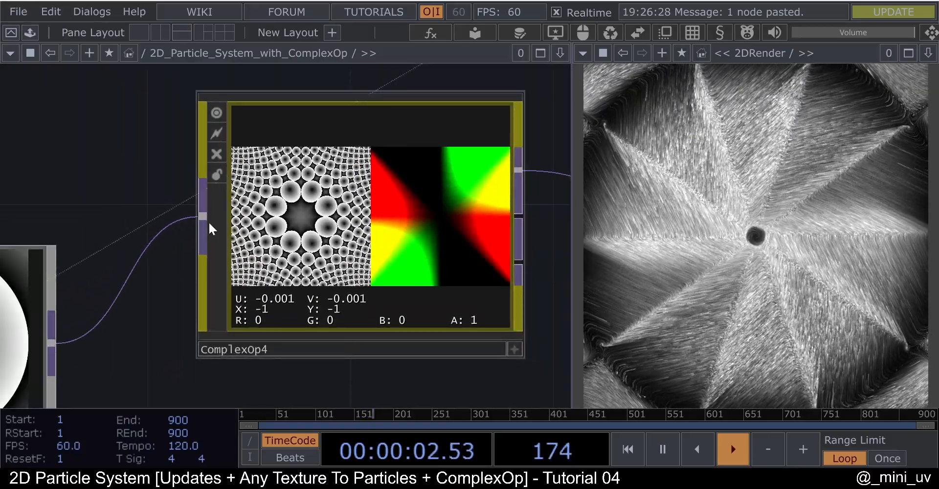
pyautogui.scroll(-4, 210, 223)
pyautogui.scroll(-2, 196, 219)
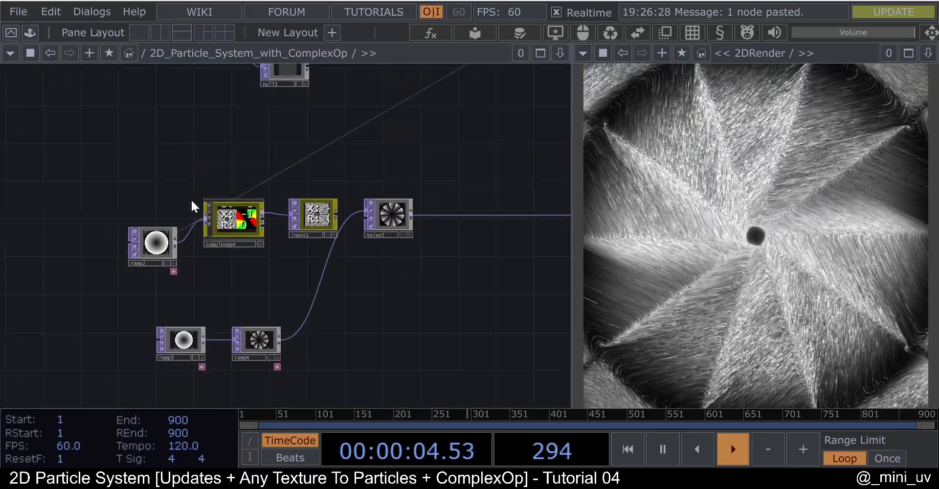
# - Leave 2D_Particle_System_with_ComplexOp for the project root and view both particle system components
pyautogui.scroll(-6, 380, 267)
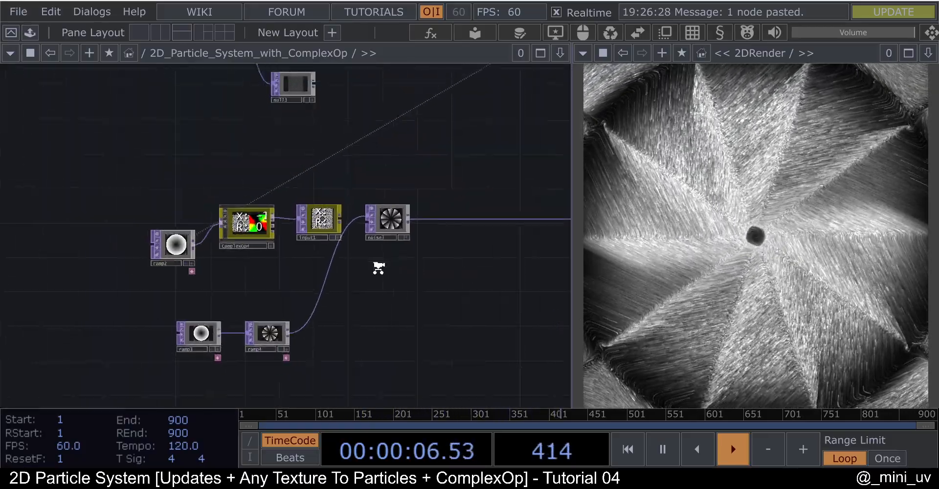
pyautogui.scroll(-4, 397, 274)
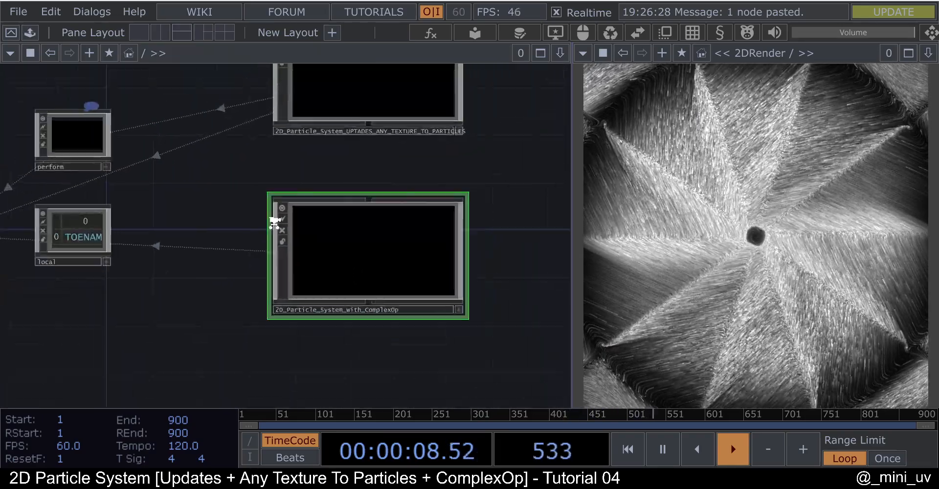
pyautogui.scroll(2, 323, 142)
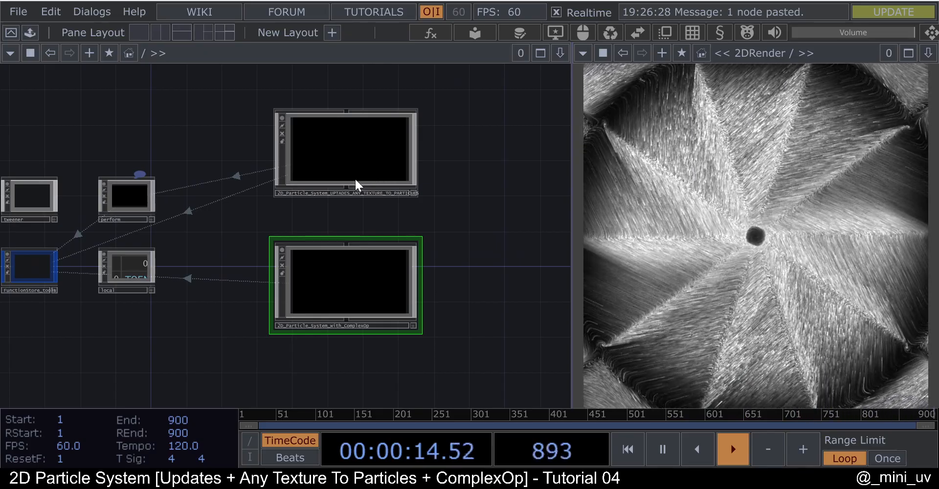
pyautogui.moveTo(500, 203); pyautogui.dragTo(467, 212)
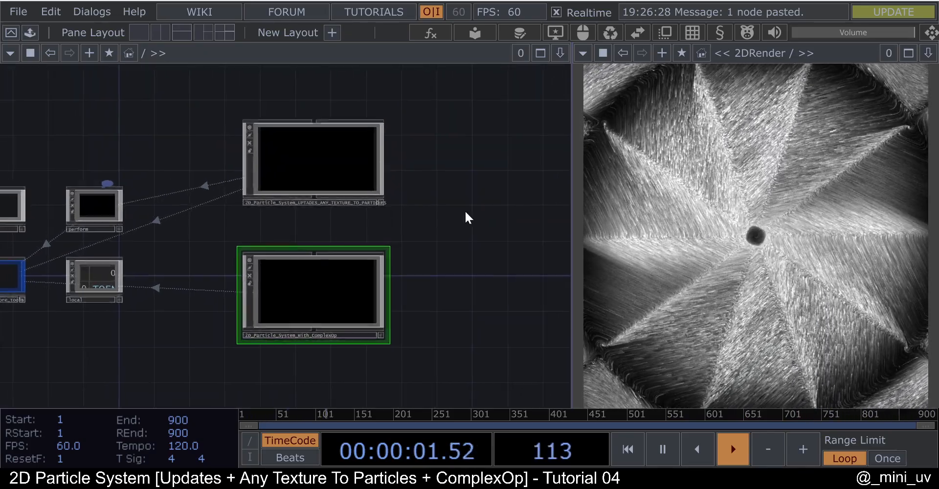